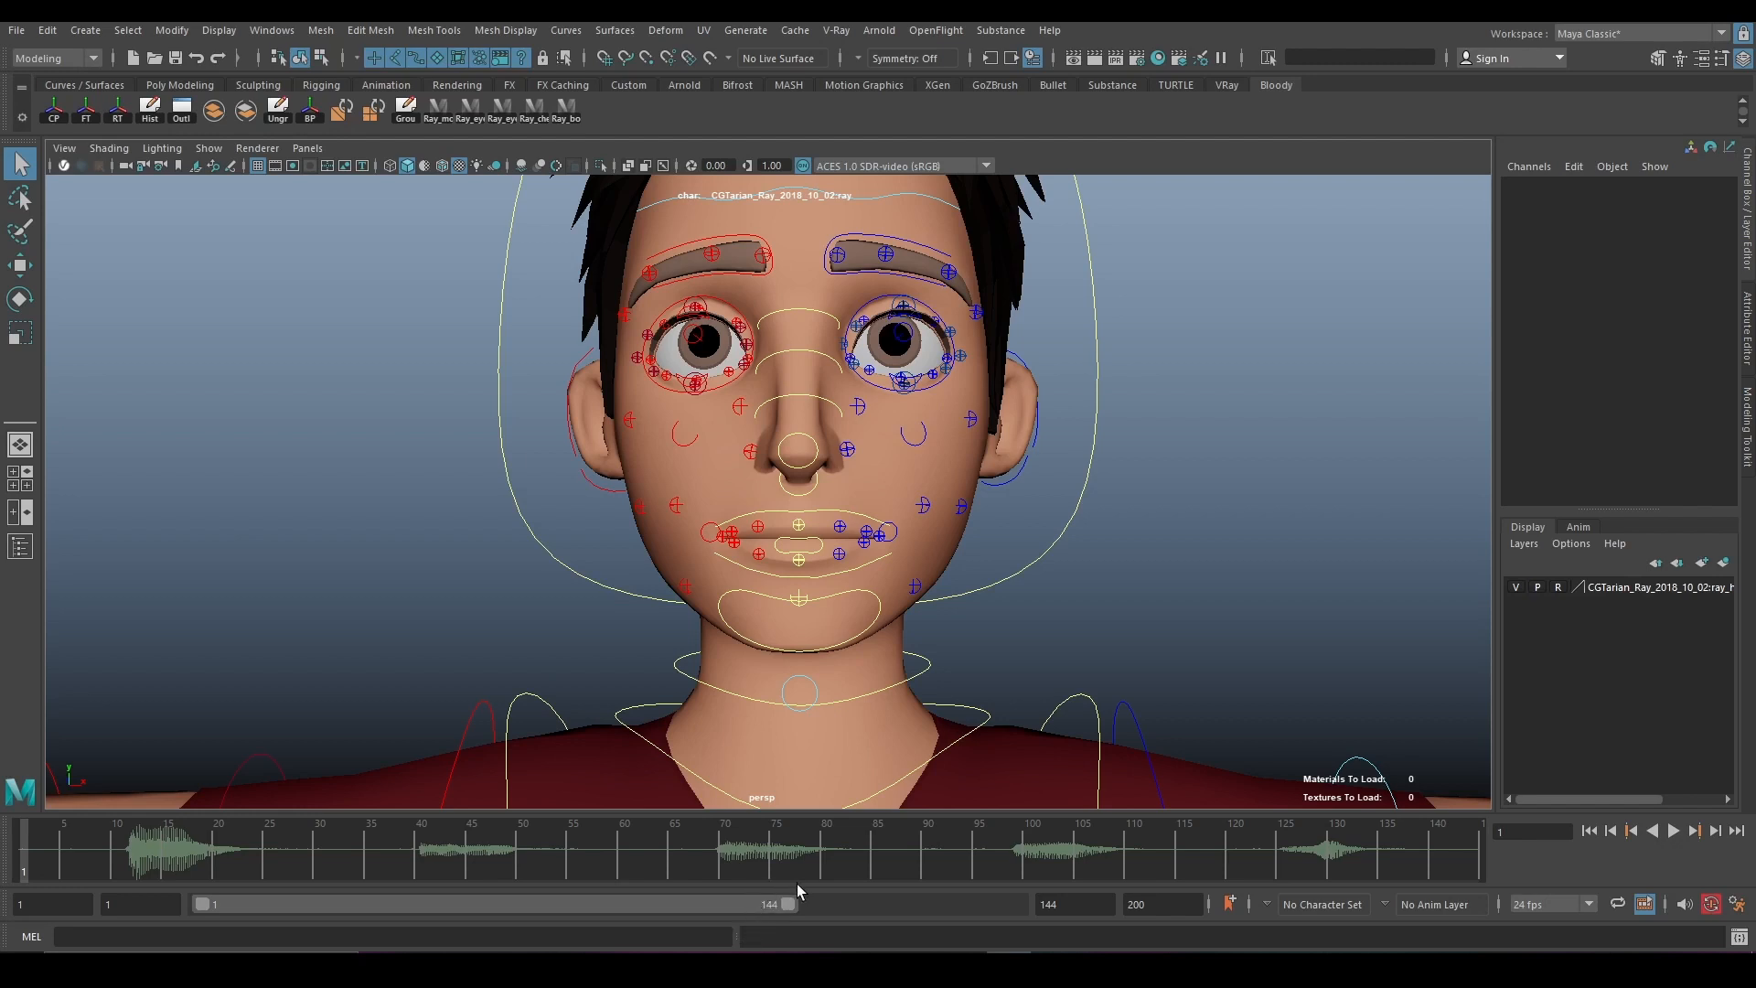
Restore the playback range to the full 200 frames and play the timeline through to hear the dialogue audio.
drag(792, 907, 316, 904)
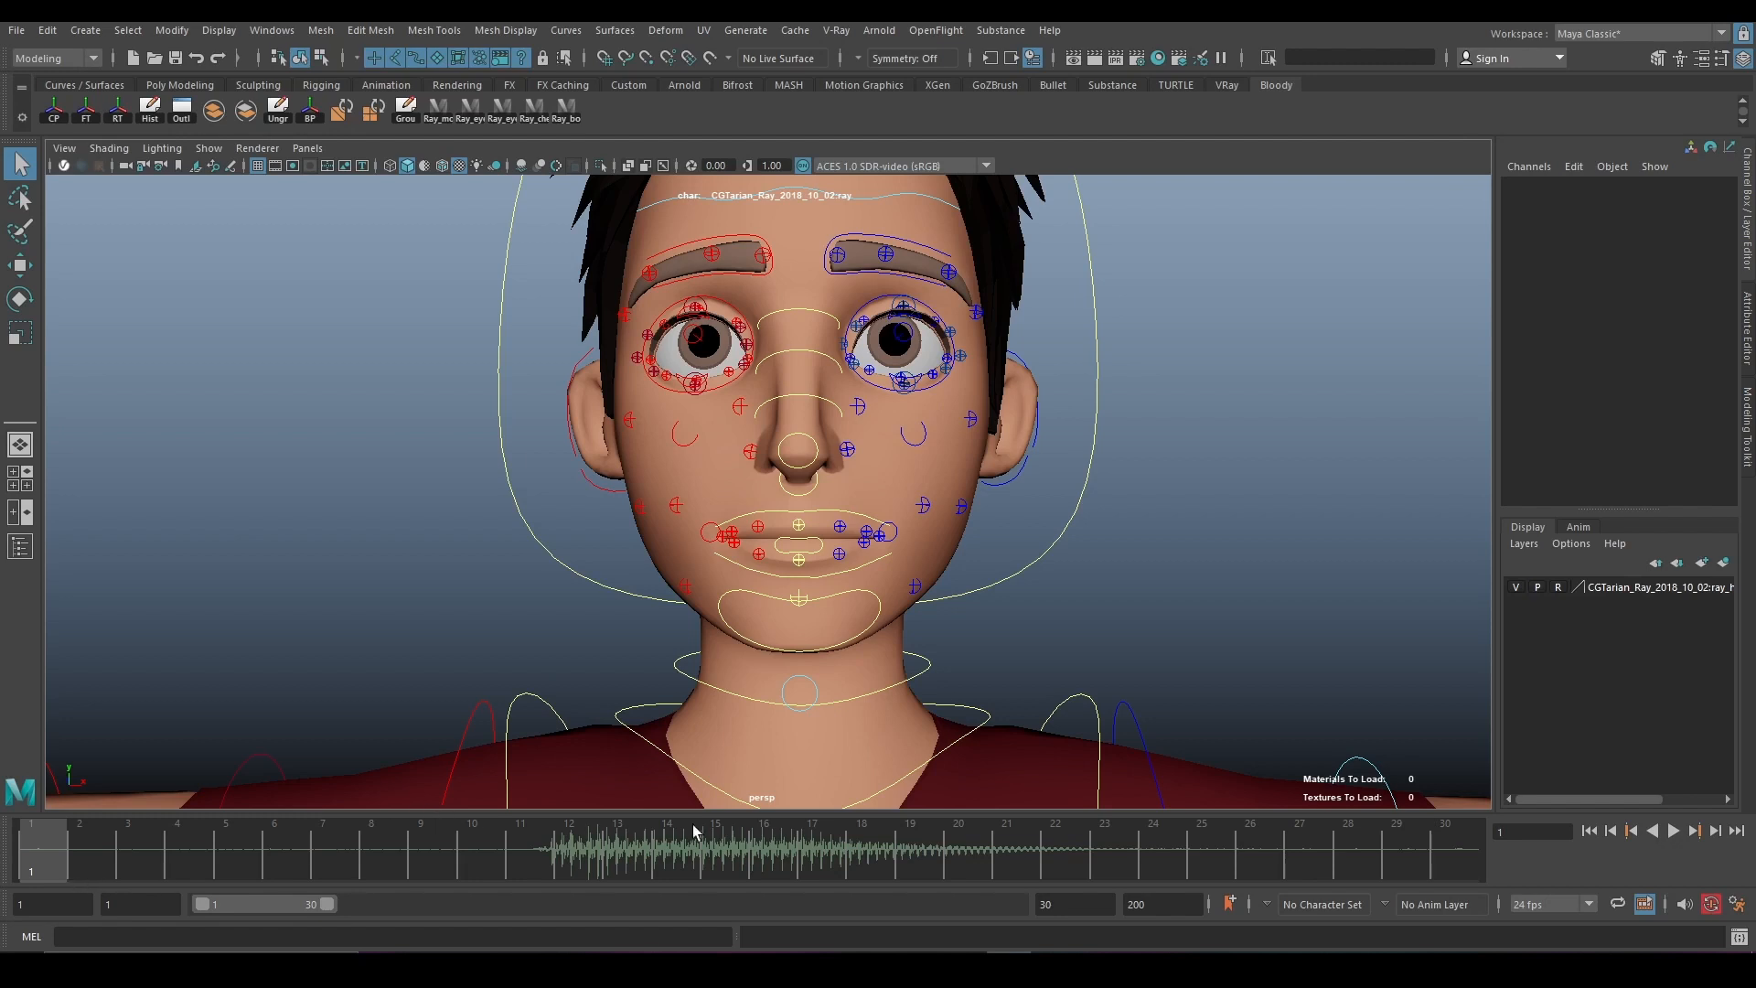
double_click(256, 904)
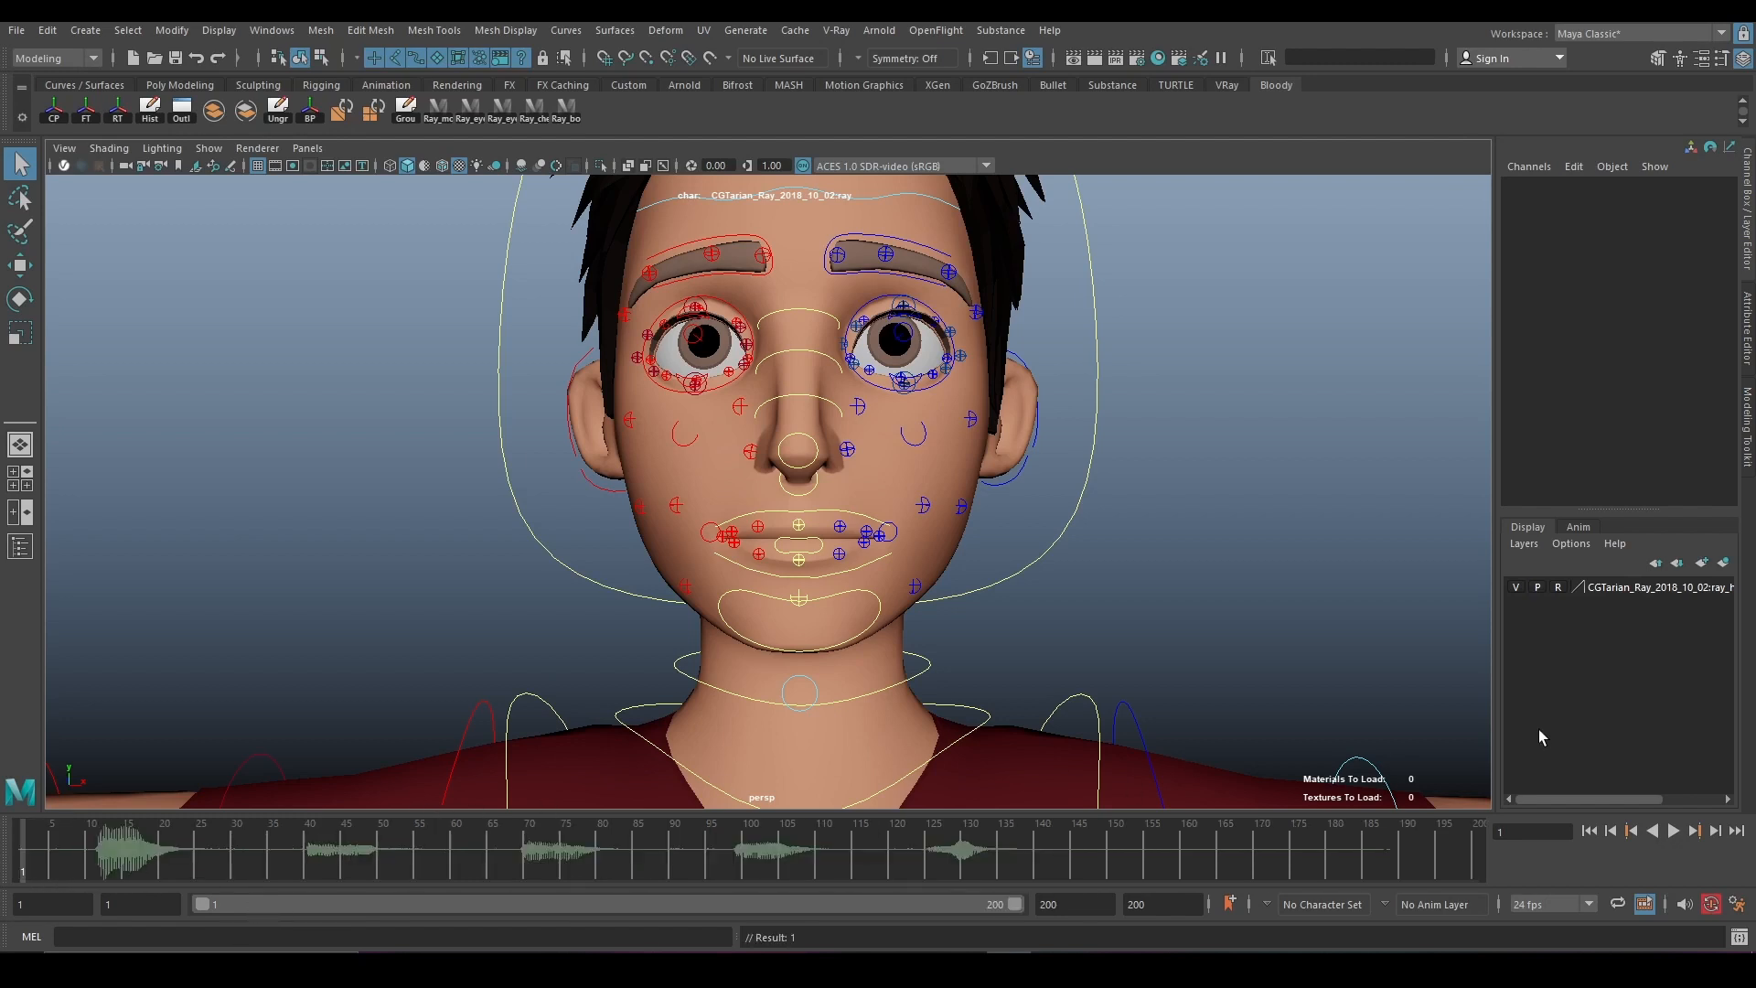
click(1677, 831)
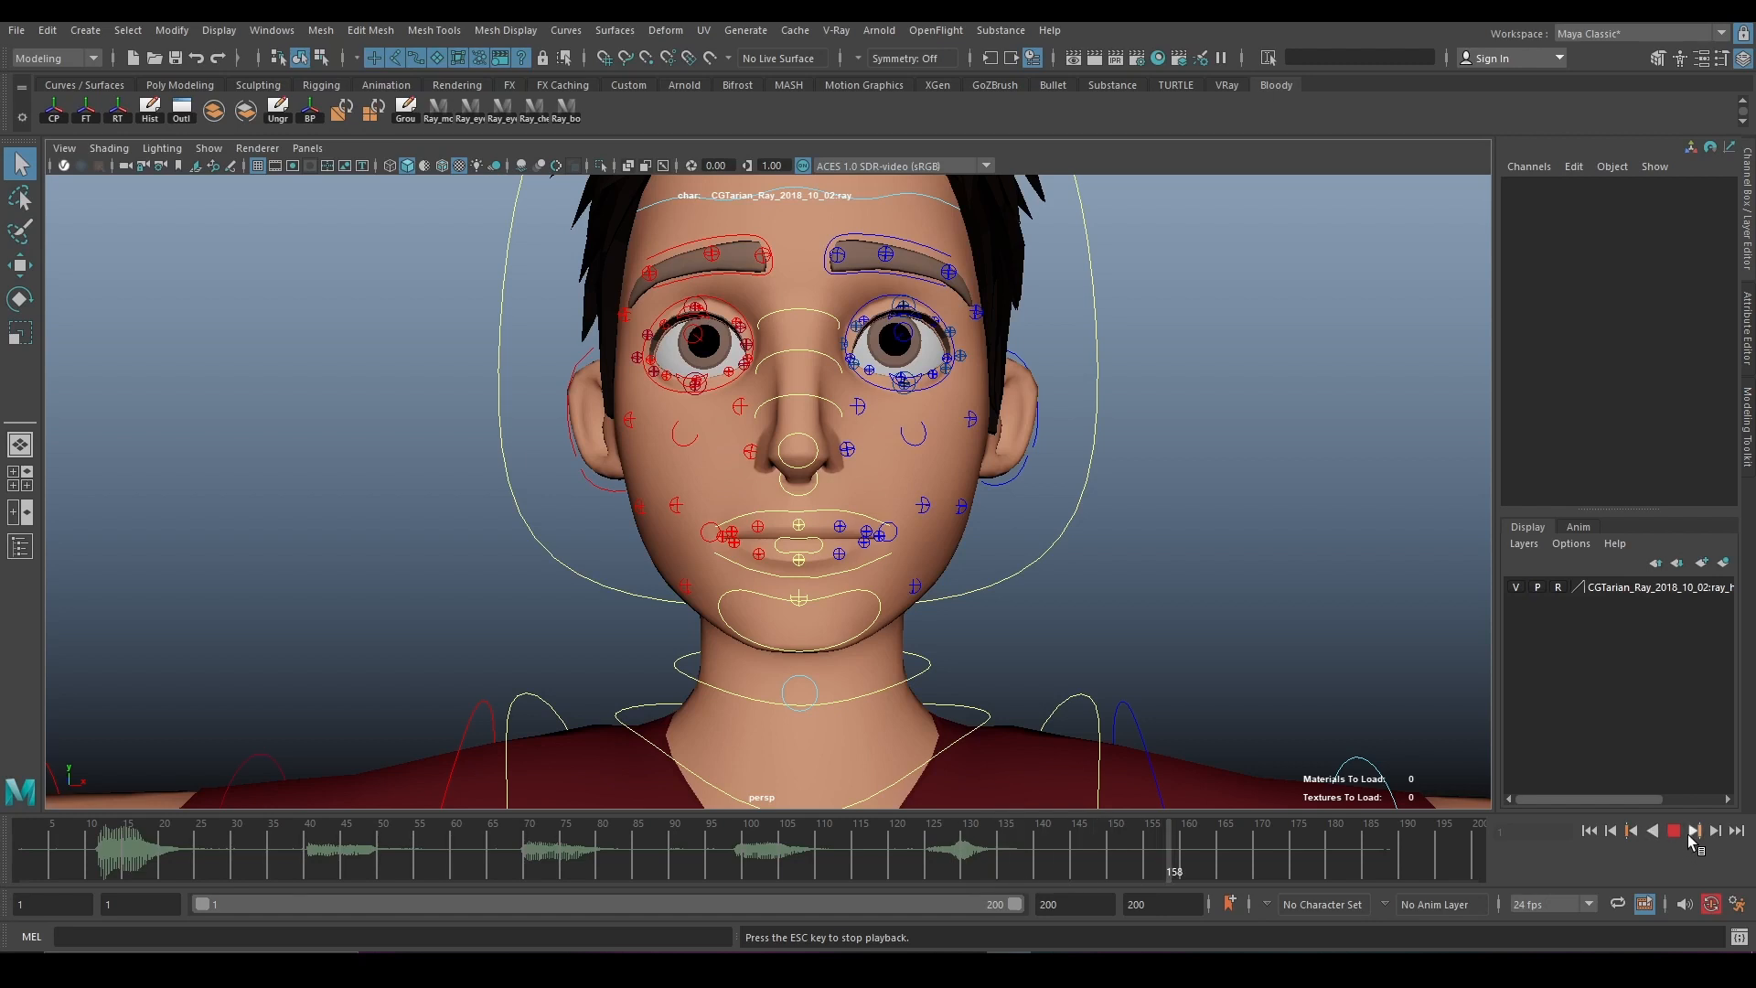
click(1677, 831)
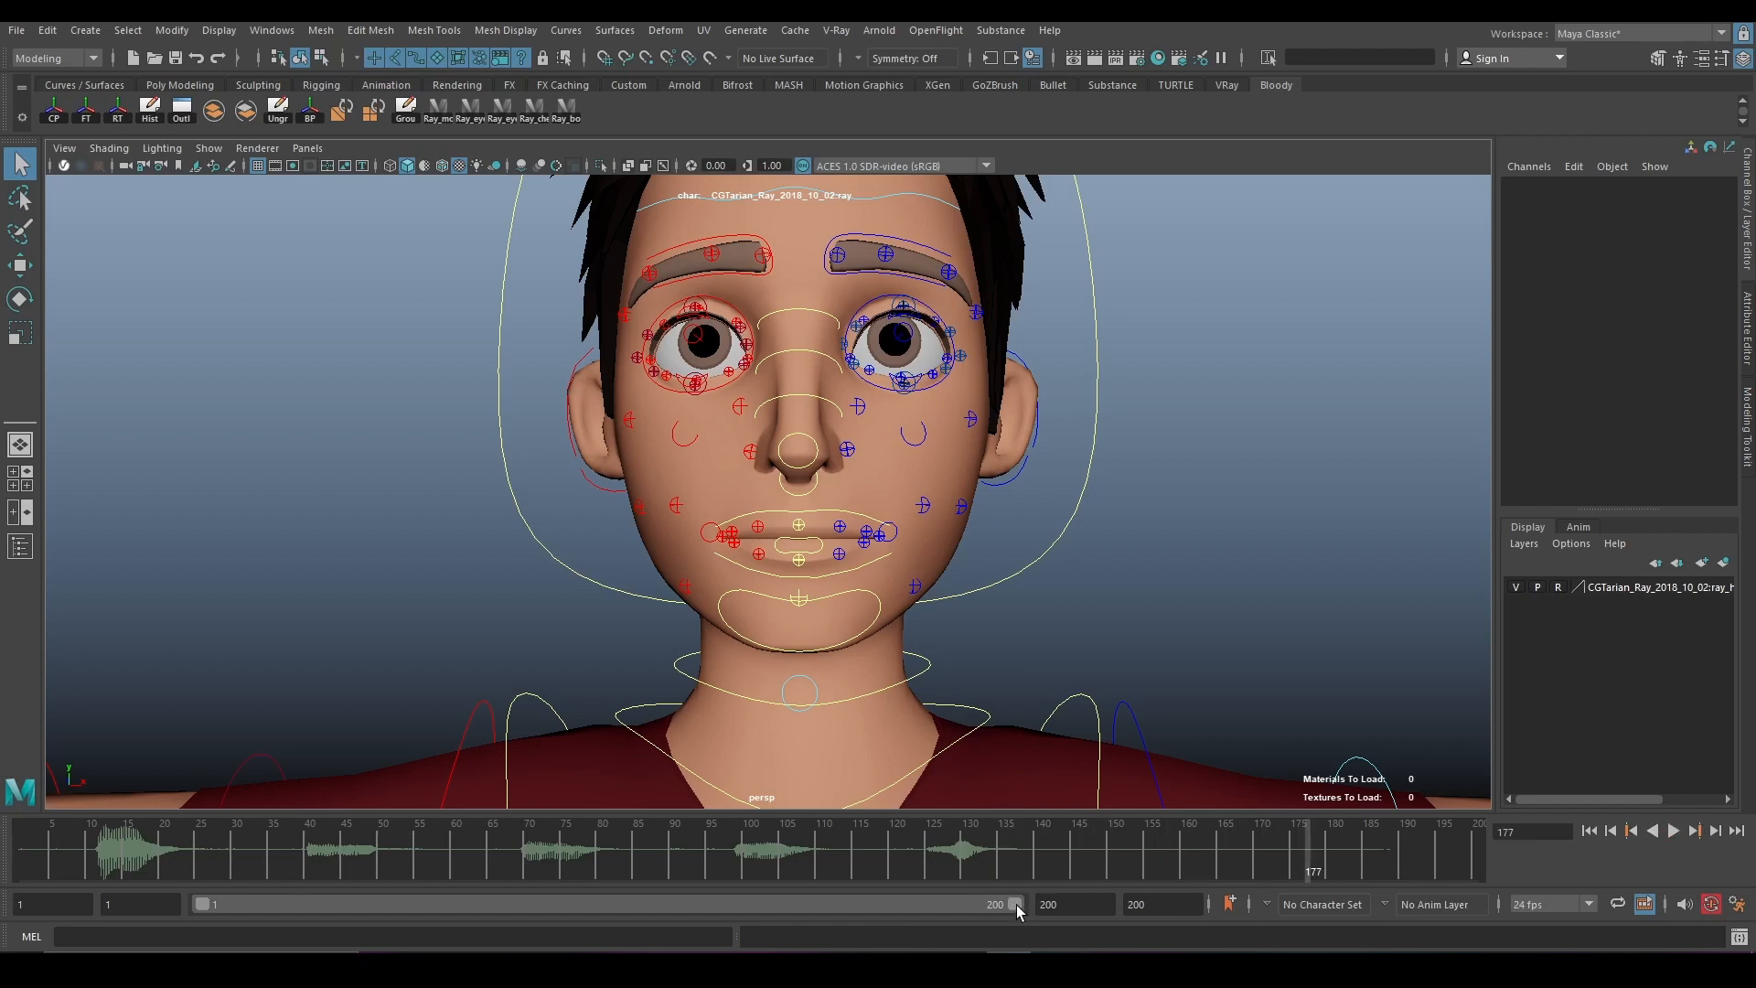
Shorten the playback range to frames 1–30, scrub the start of the first sound, and return to frame 1.
drag(1013, 904, 302, 875)
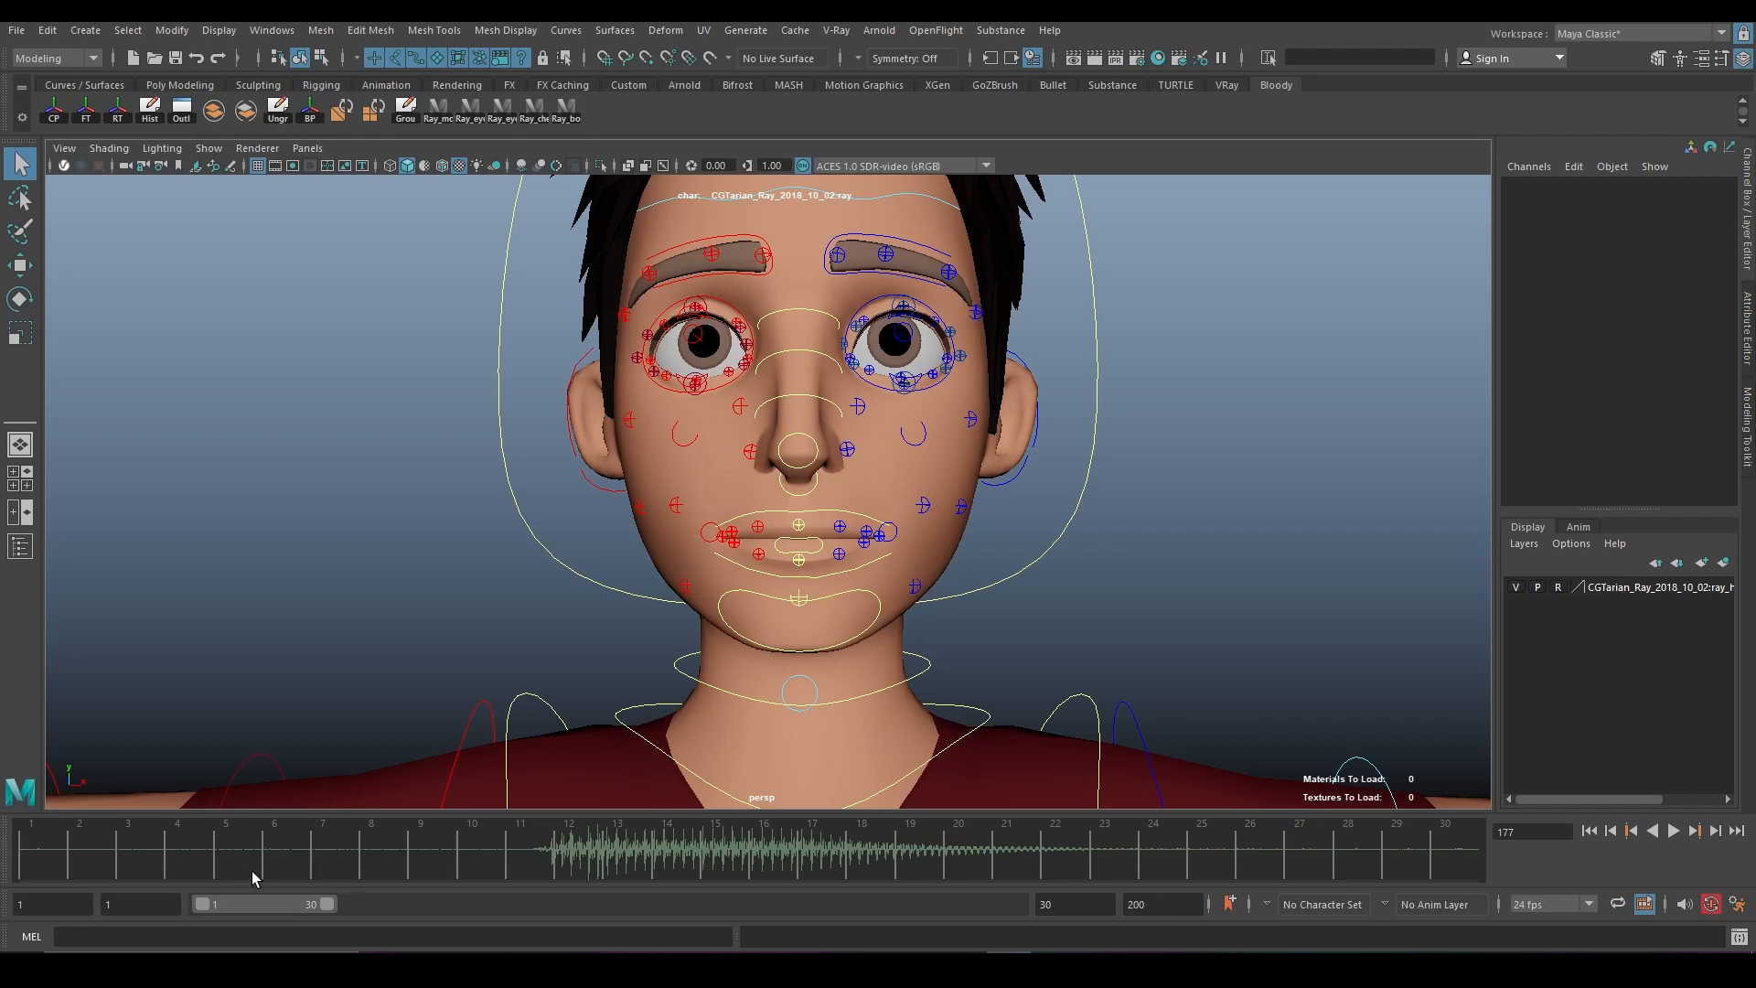
drag(66, 855, 5, 851)
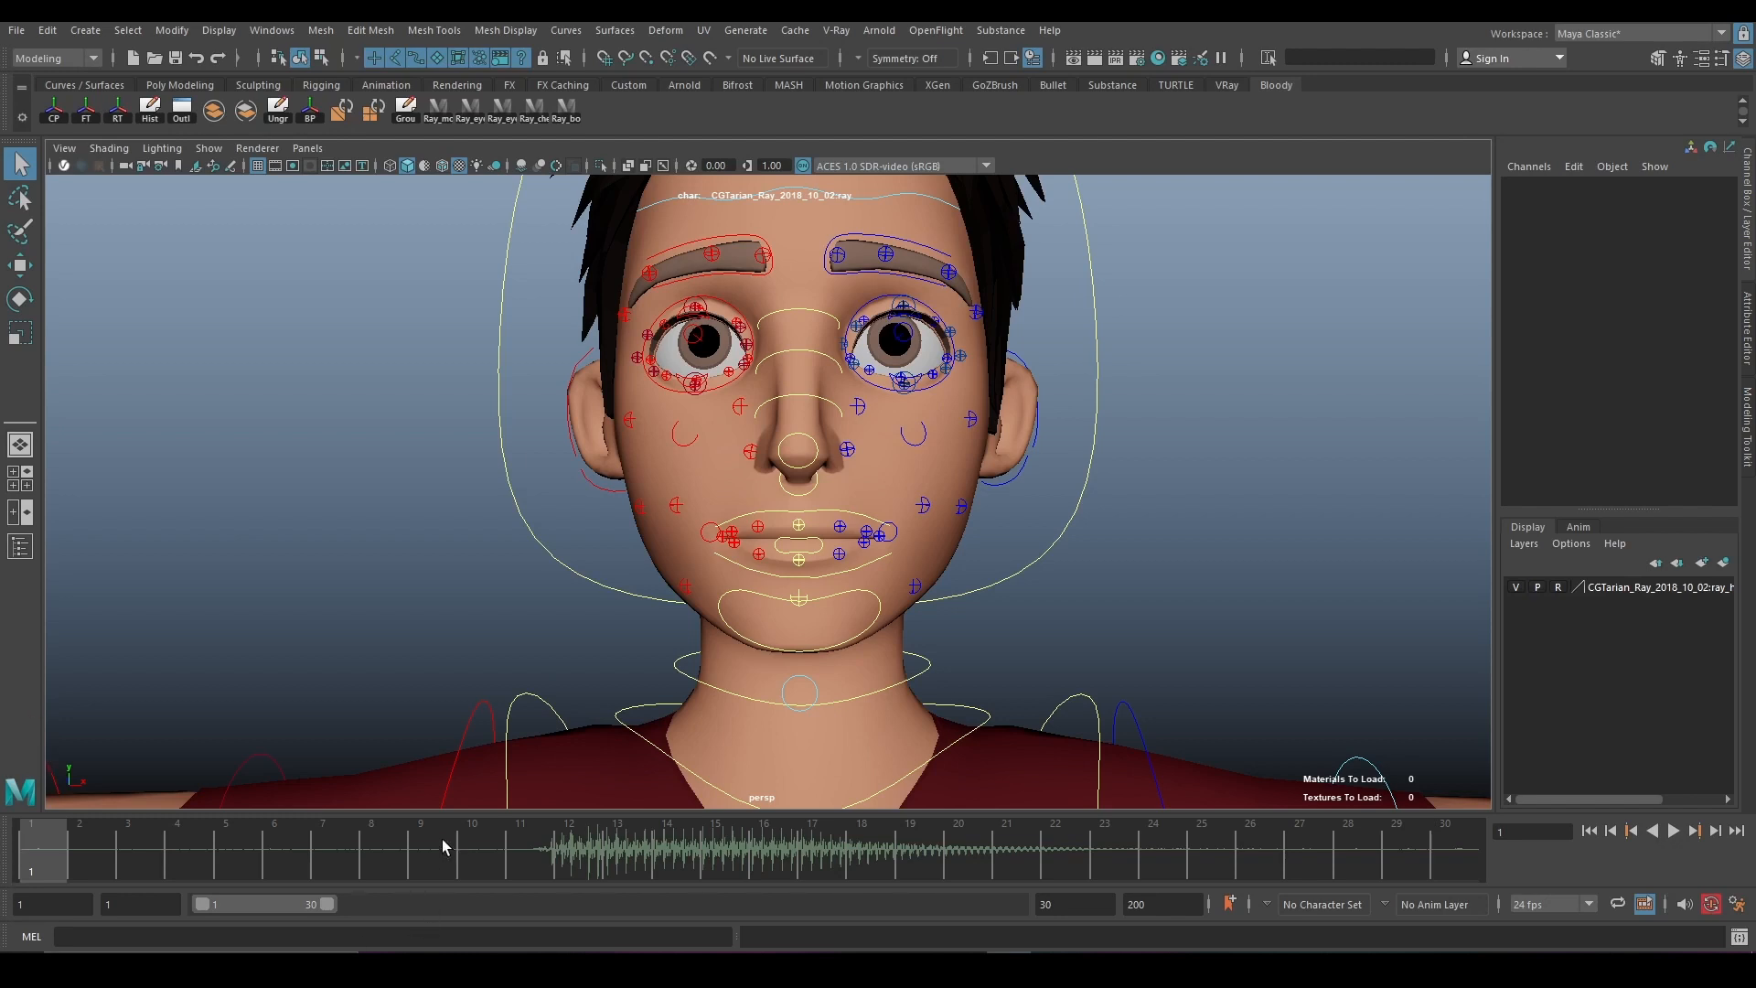
drag(444, 846, 474, 869)
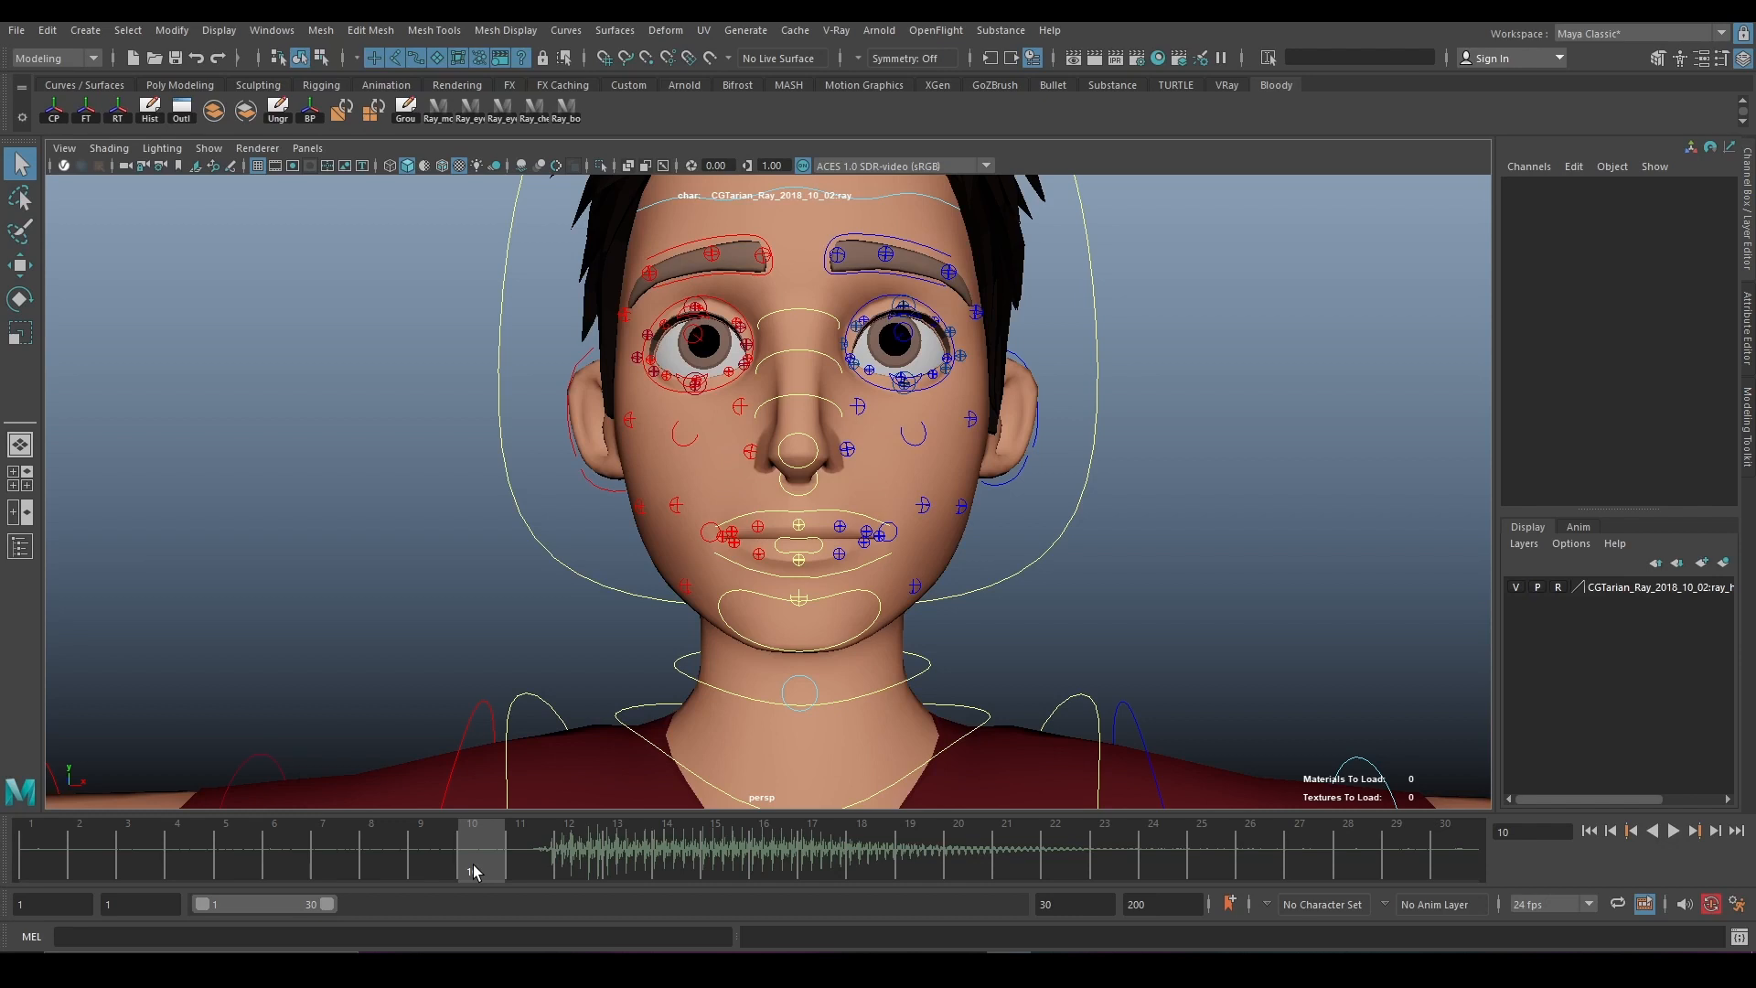
click(44, 860)
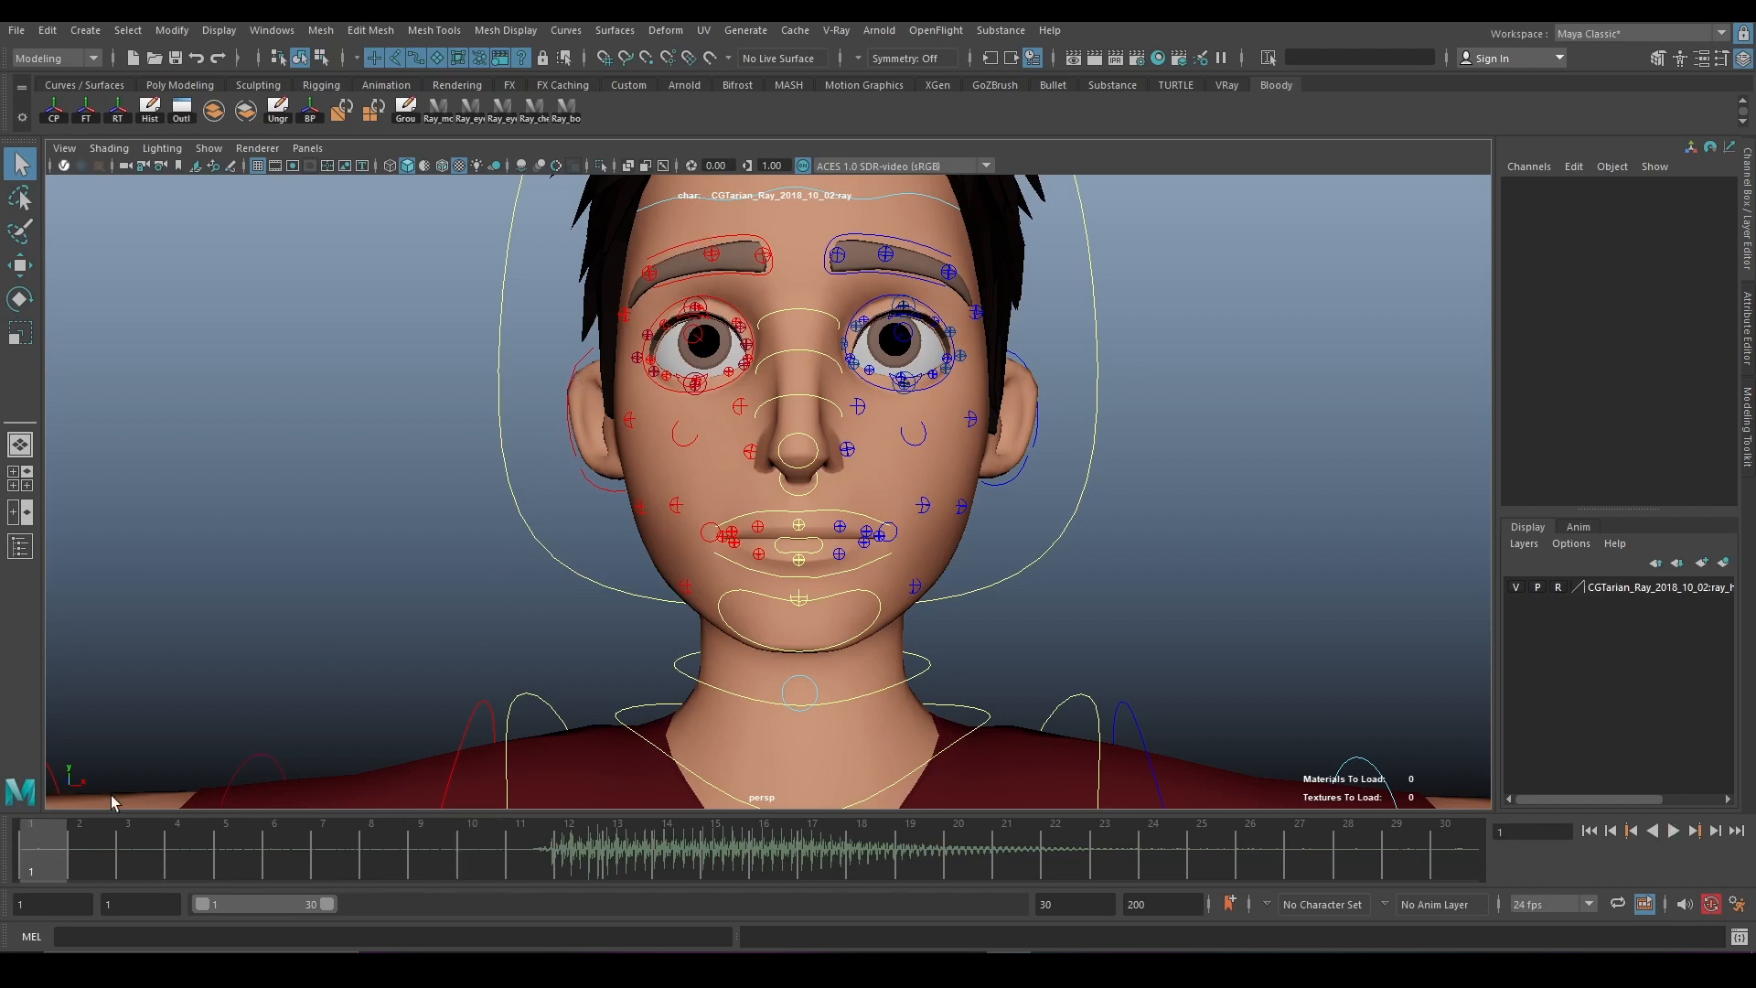
Select all the mouth controls, key them at frame 1, and go to frame 11.
click(435, 118)
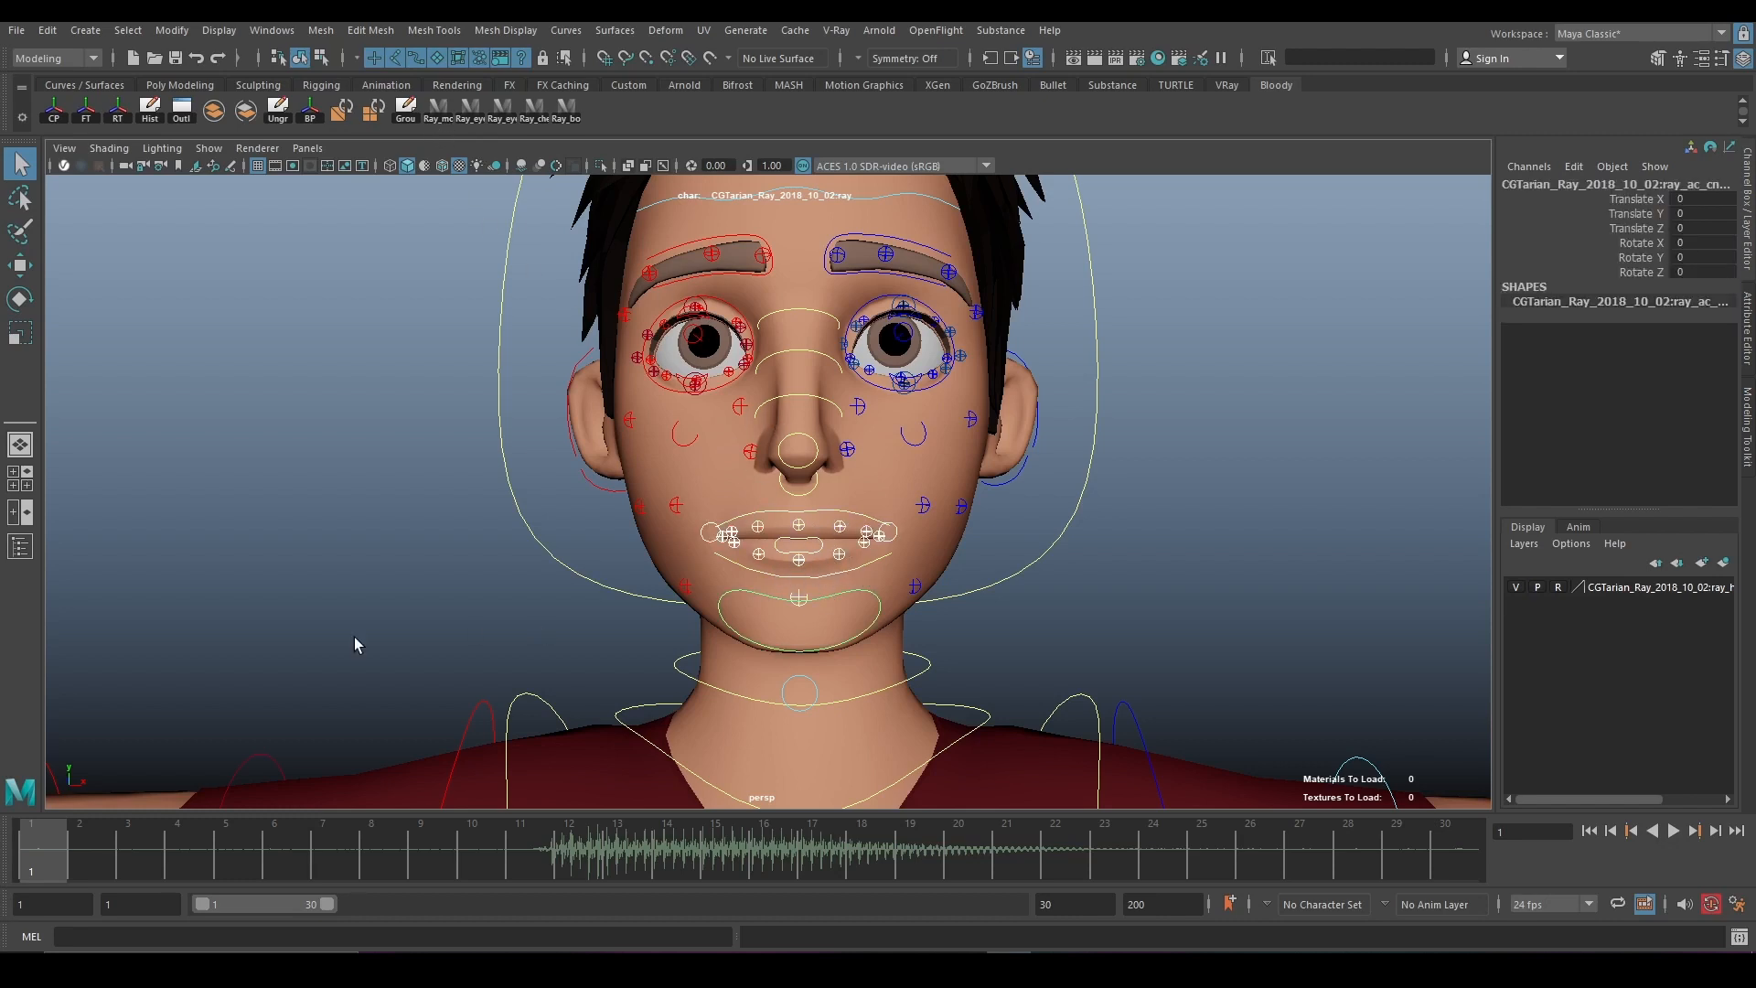
key(s)
drag(53, 852, 541, 875)
scroll(871, 644, up, 2)
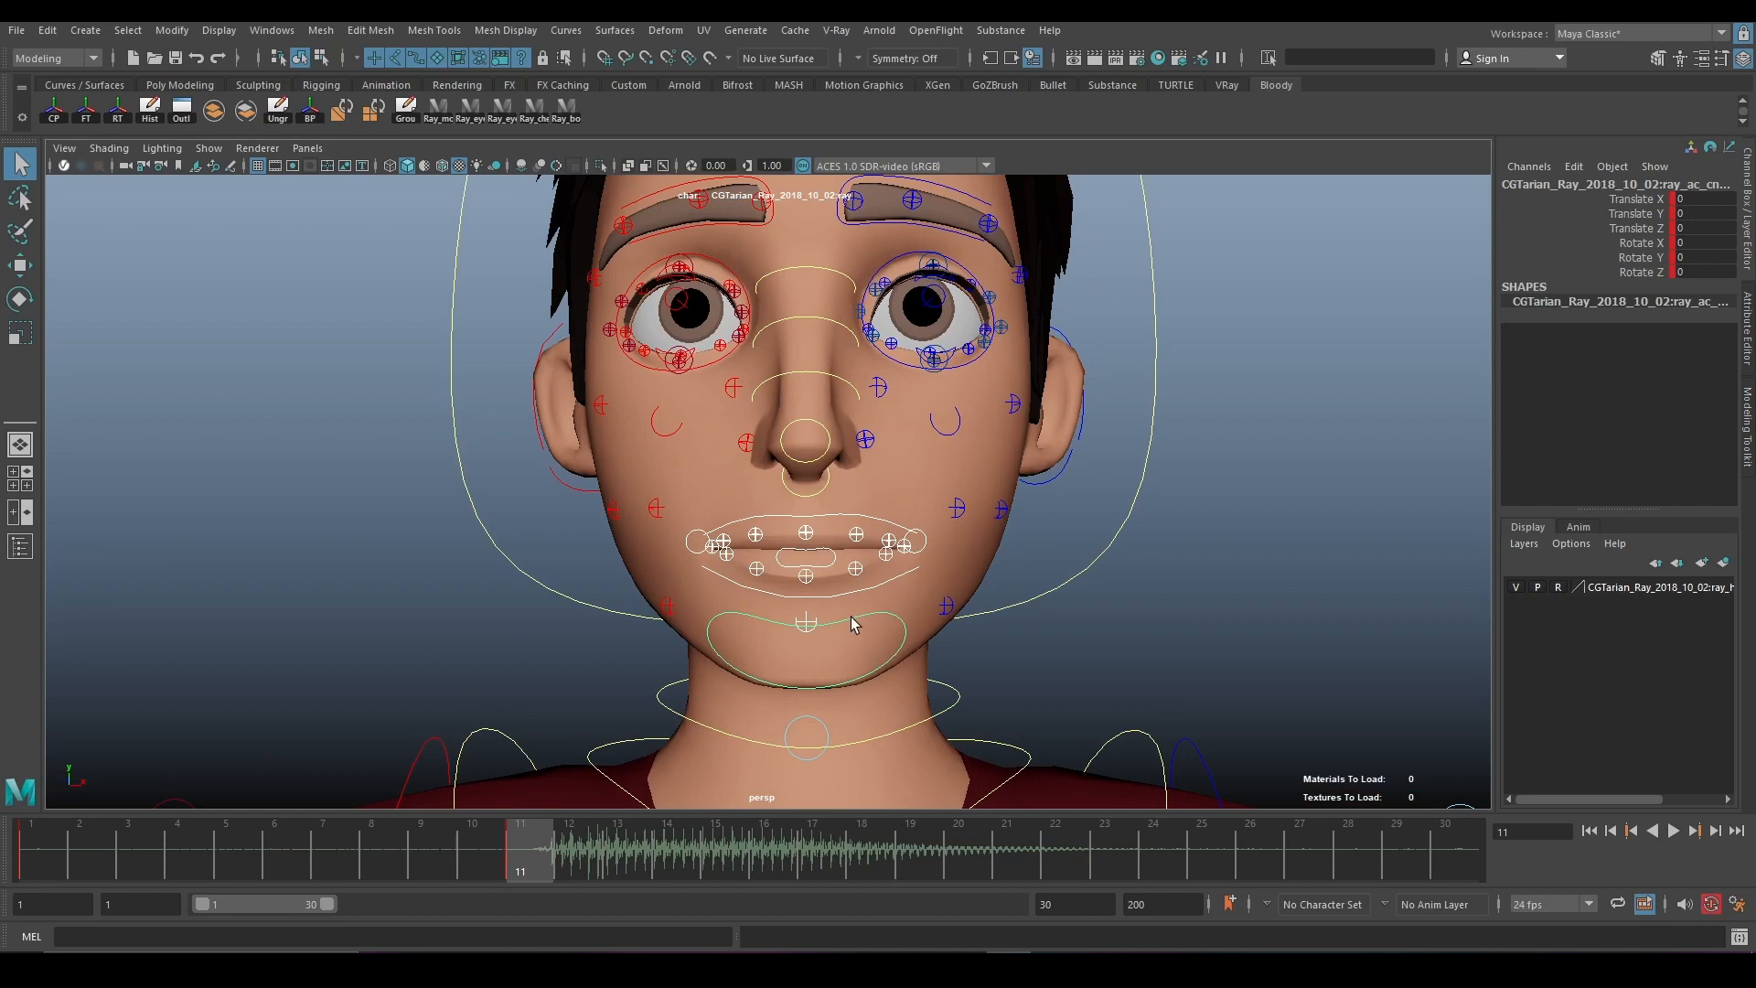
Raise the upper lip control to about 0.057 in Translate Y at frame 11 and key it.
click(851, 622)
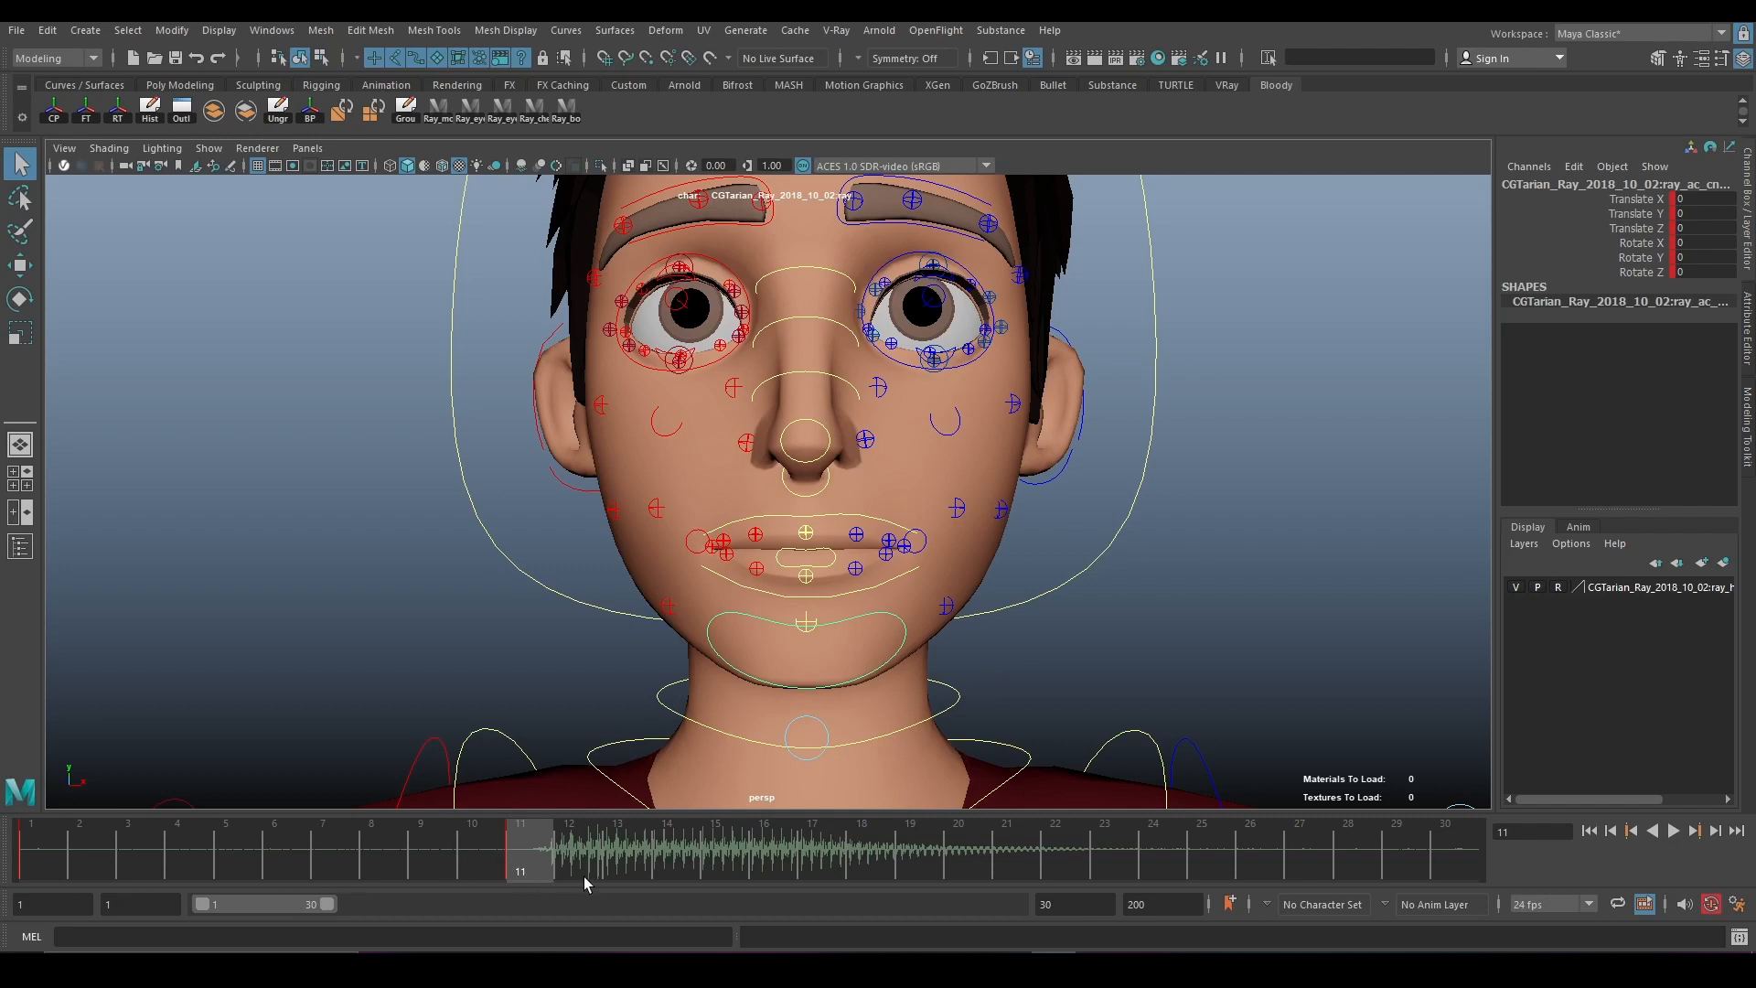
click(860, 523)
key(w)
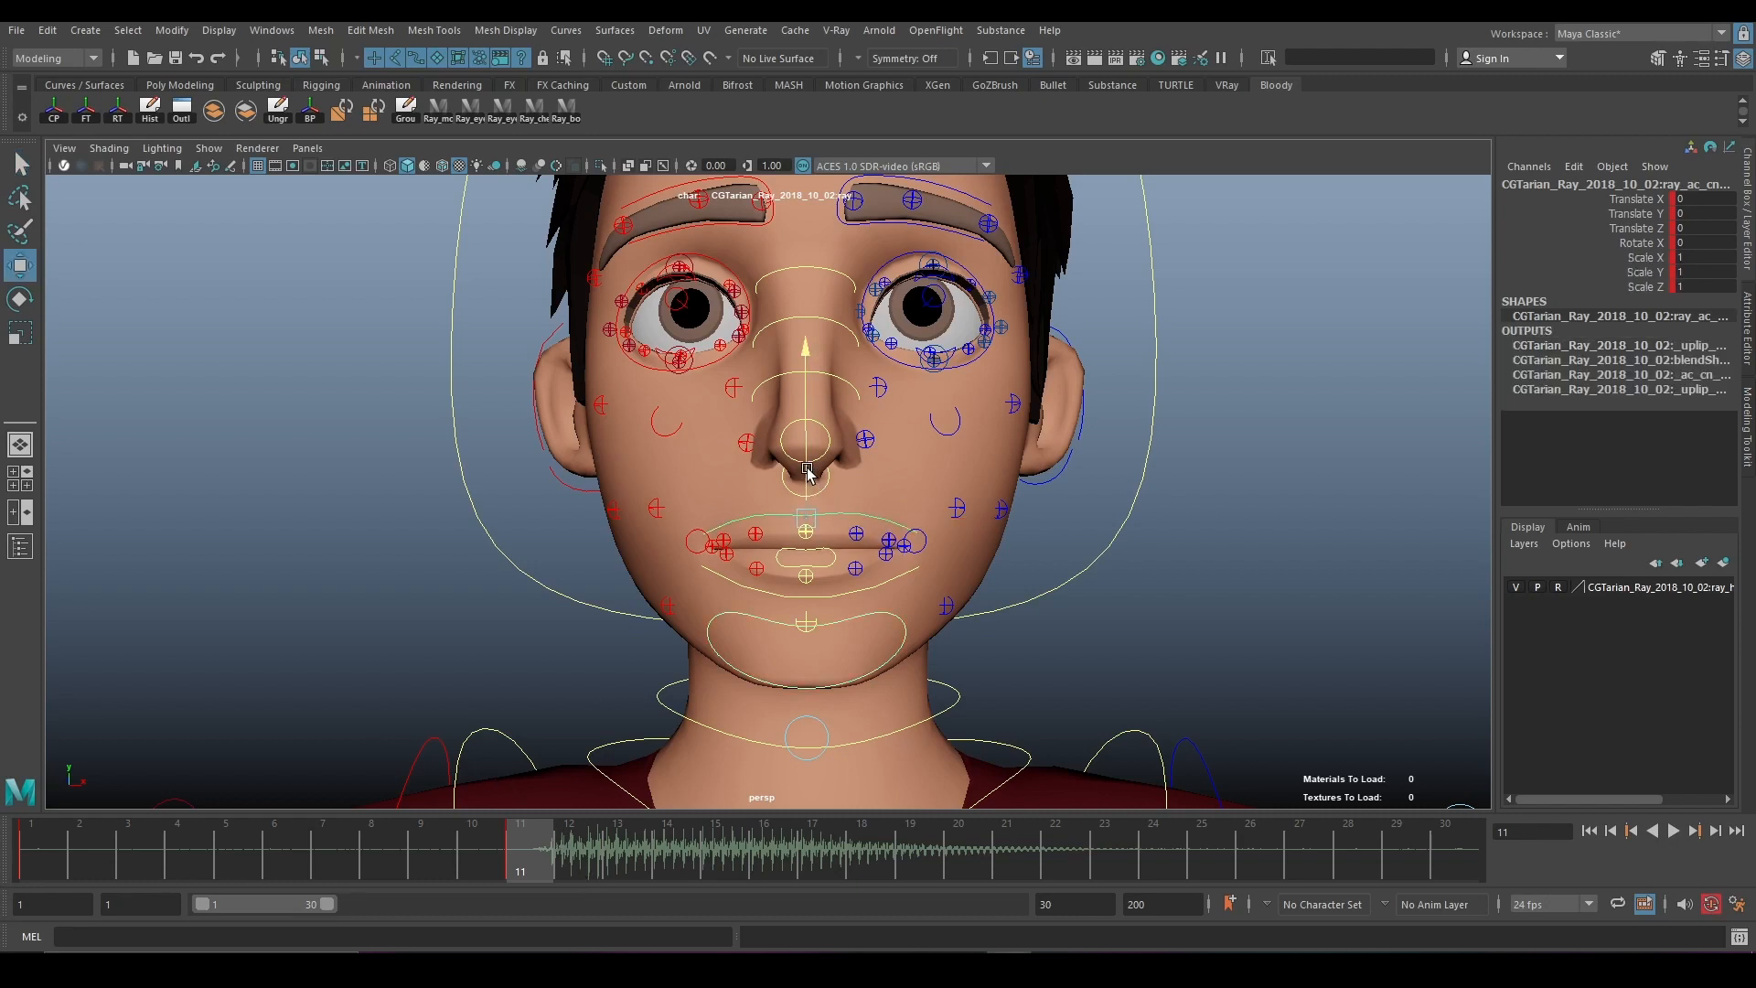
drag(811, 478, 809, 459)
key(s)
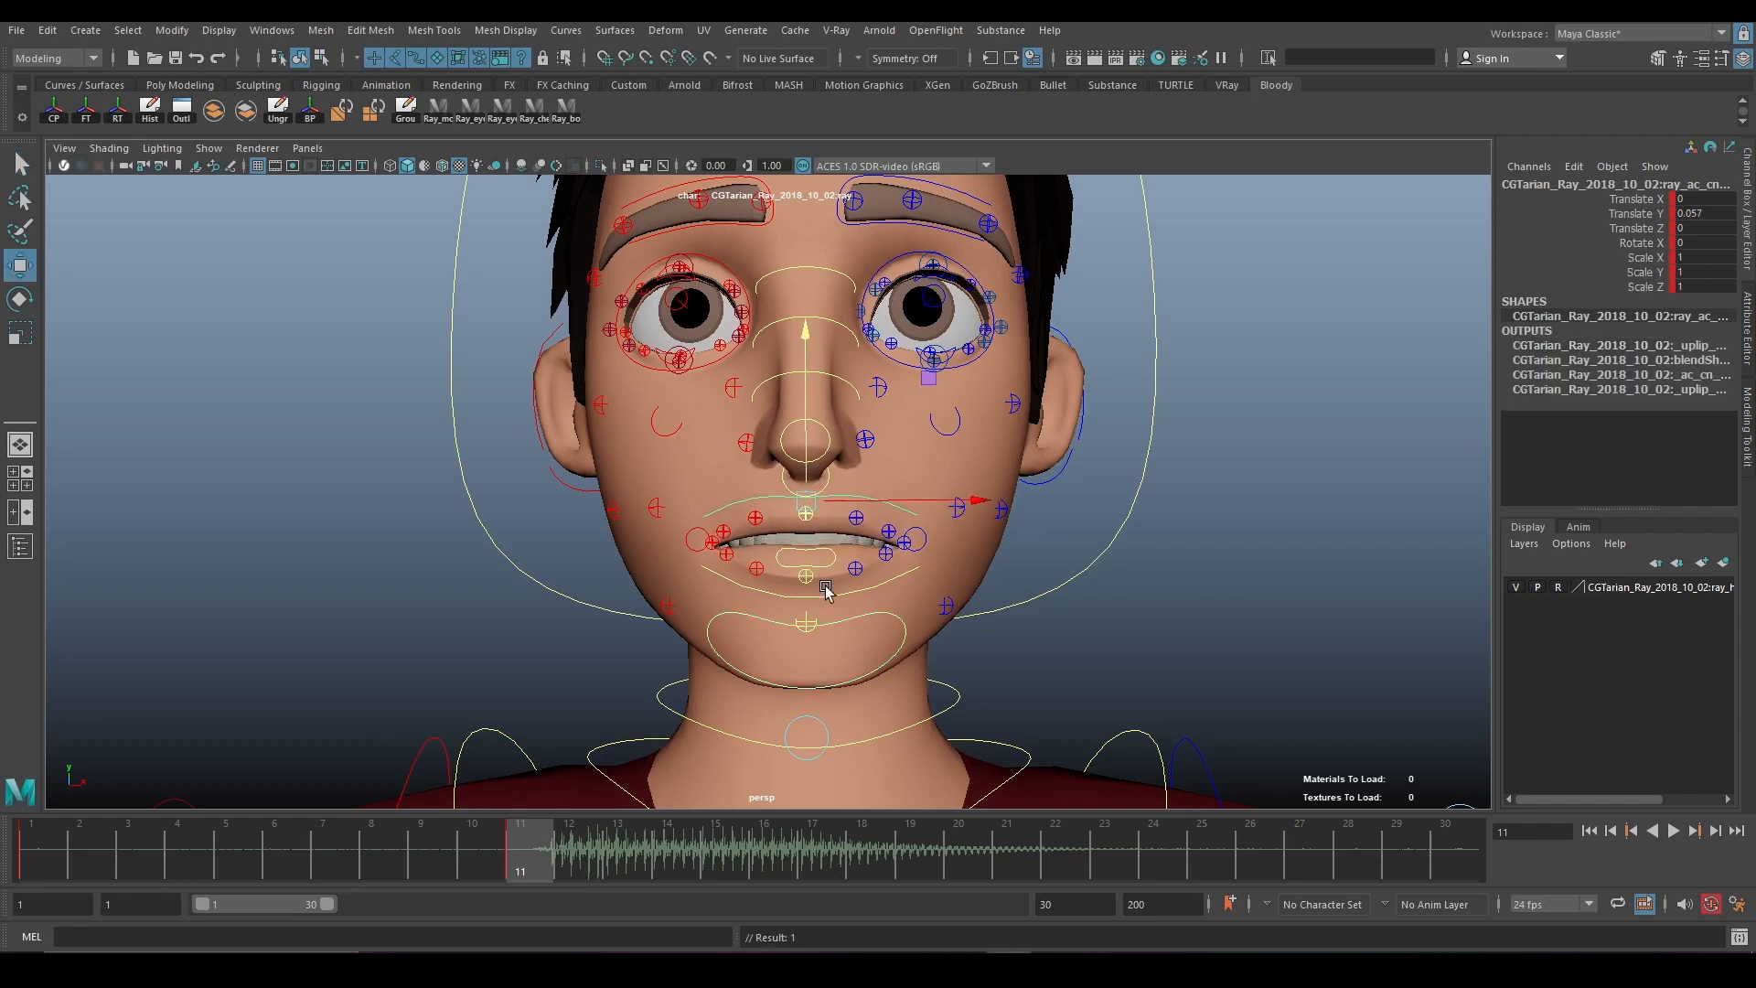
Open the jaw by rotating its control to about 2.814 in Rotate X.
click(841, 621)
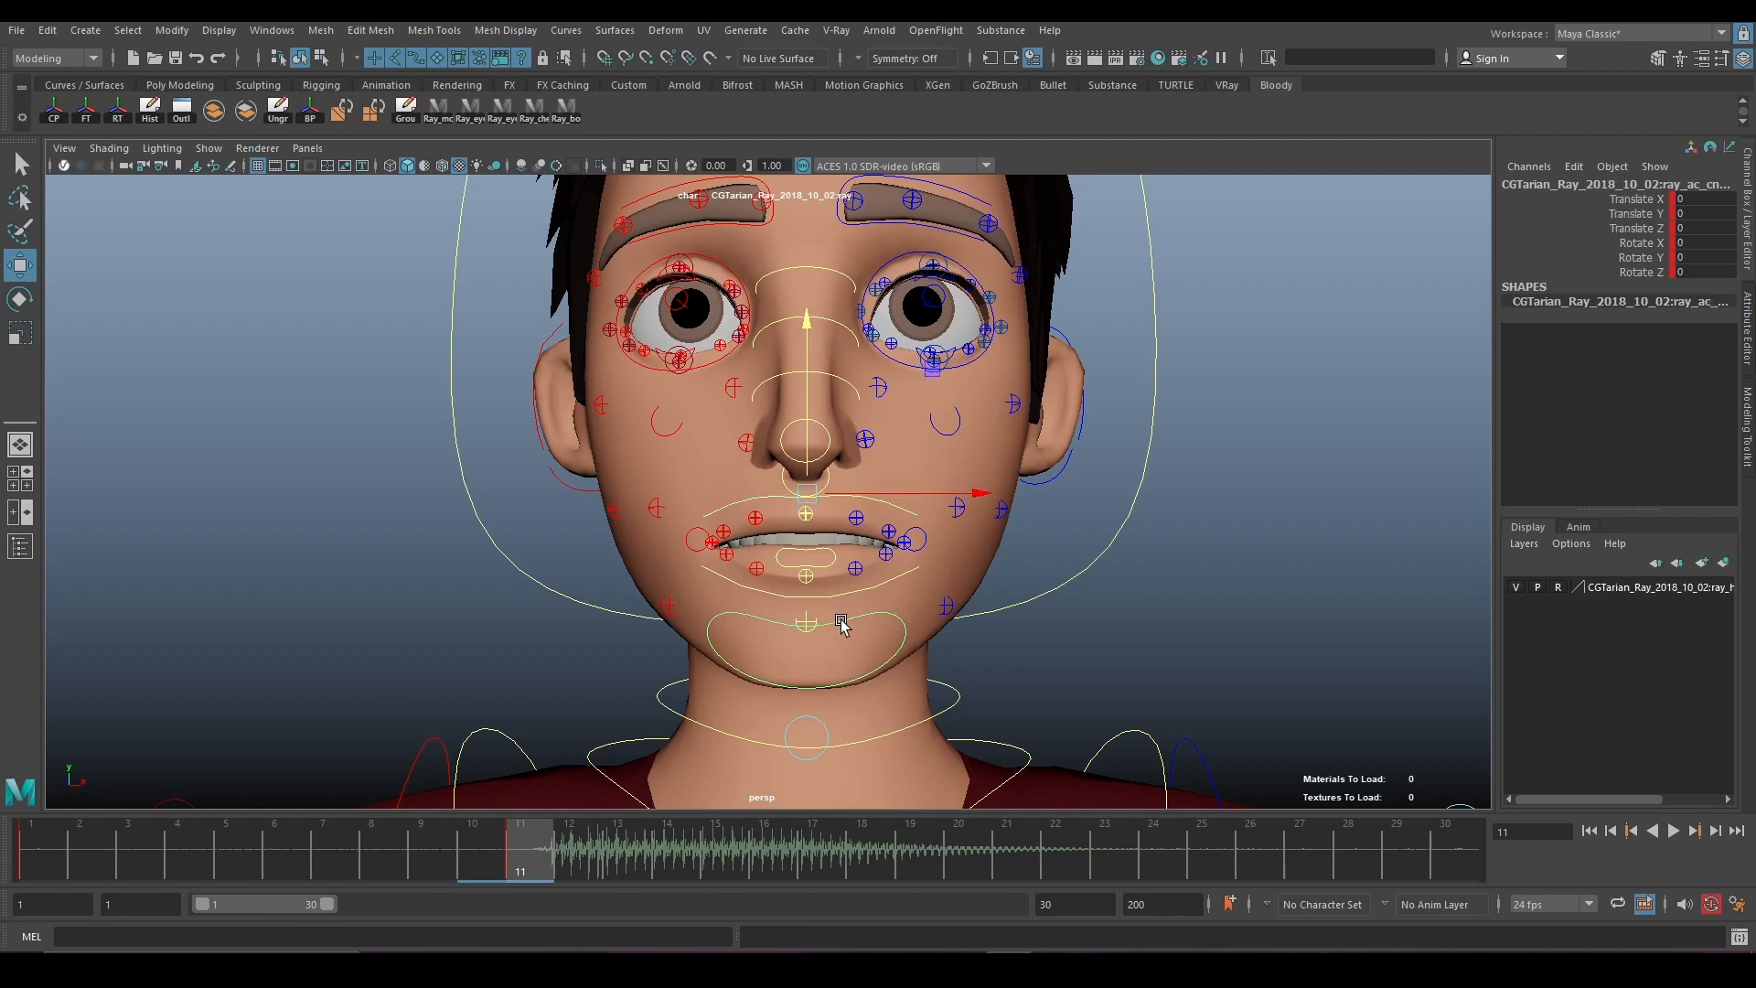
key(e)
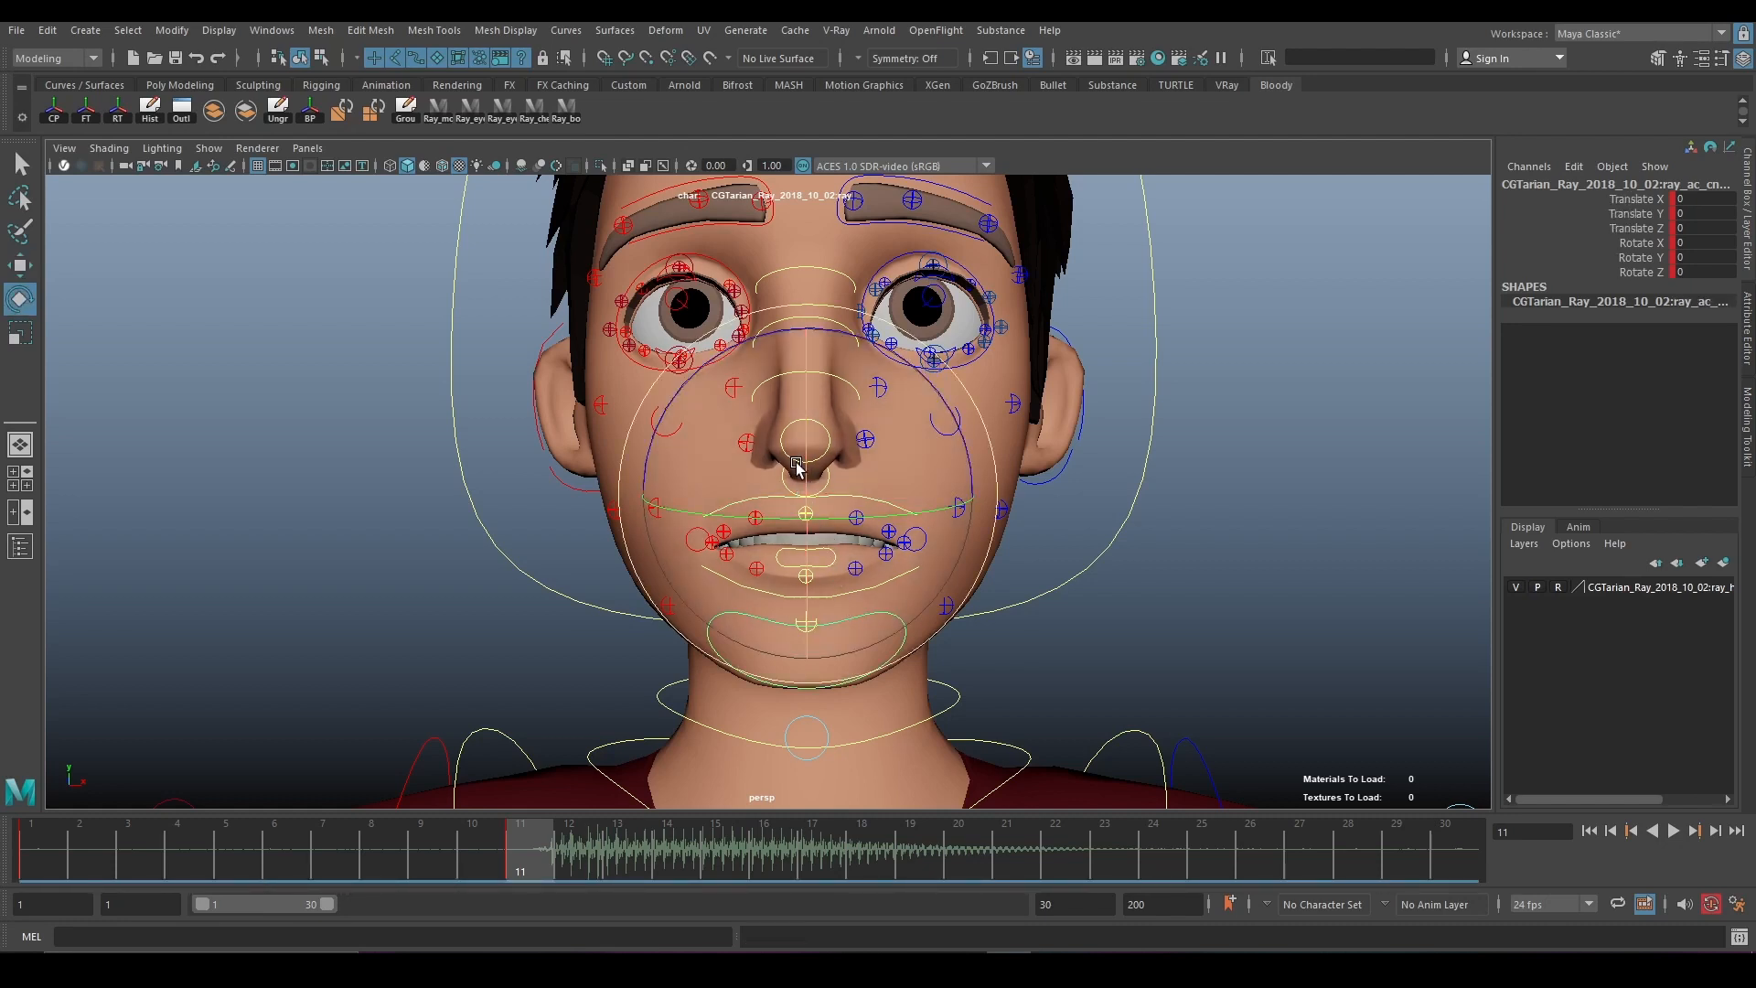
drag(804, 450, 803, 432)
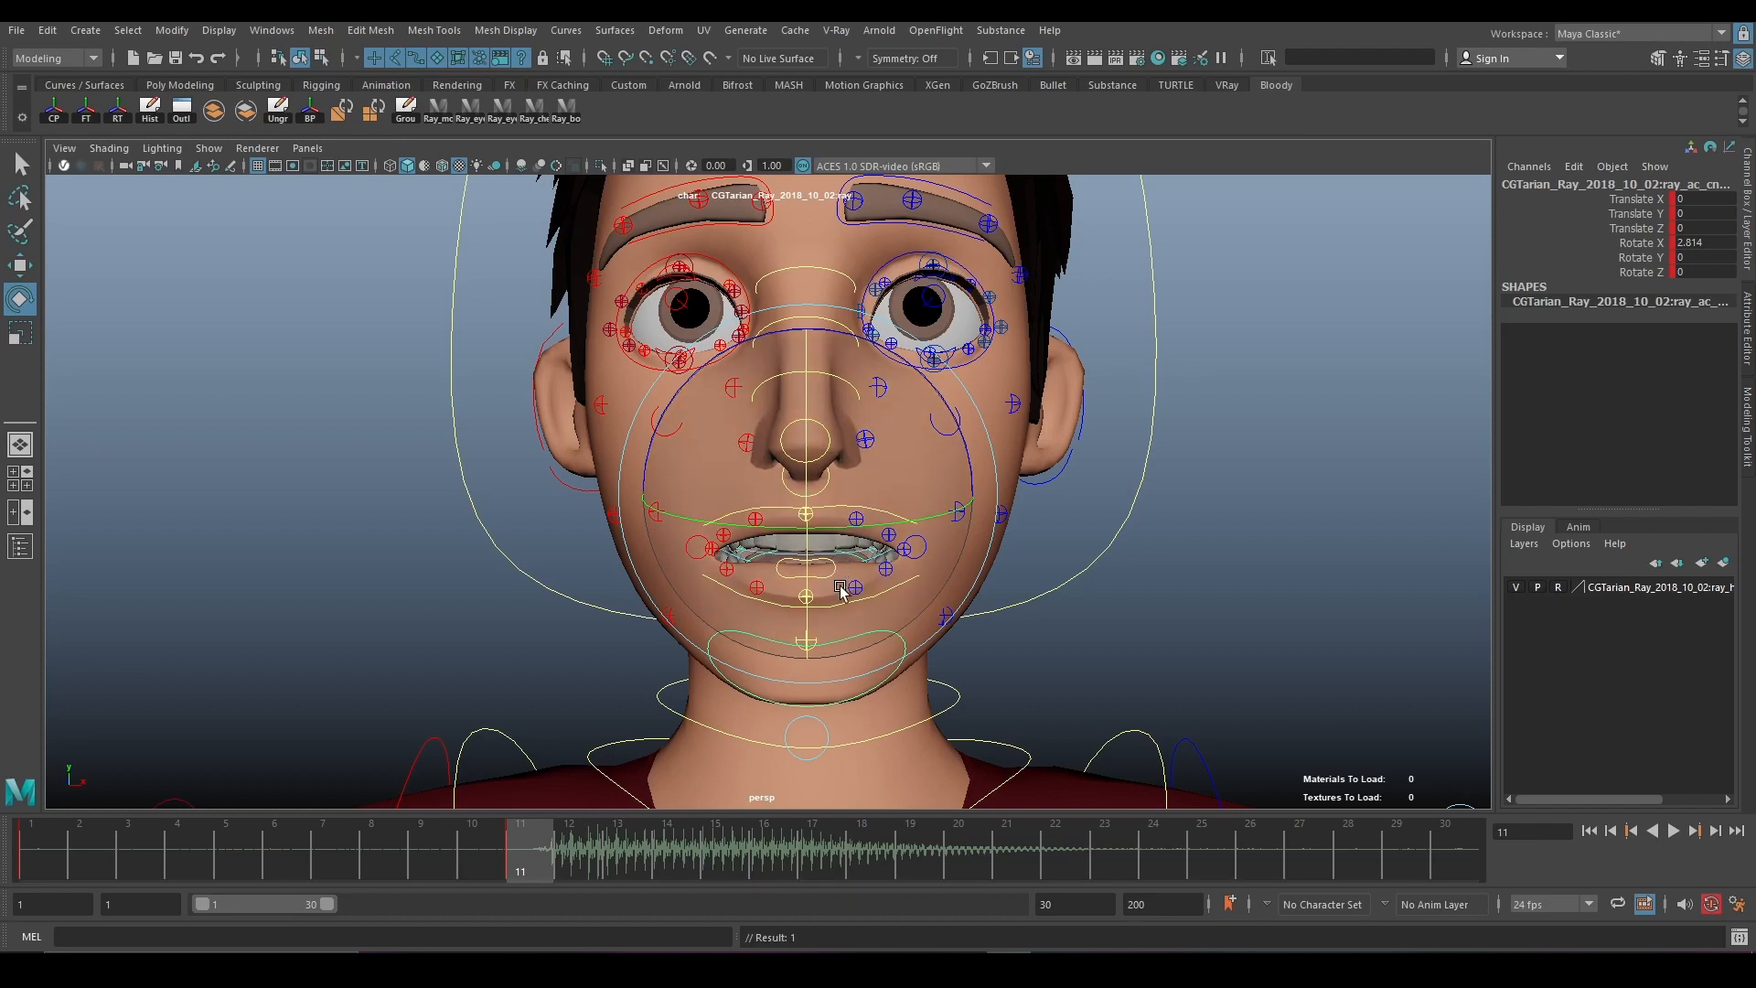
Lower the lower lip control to about -0.051 in Translate Y to expose the bottom teeth.
key(w)
click(884, 601)
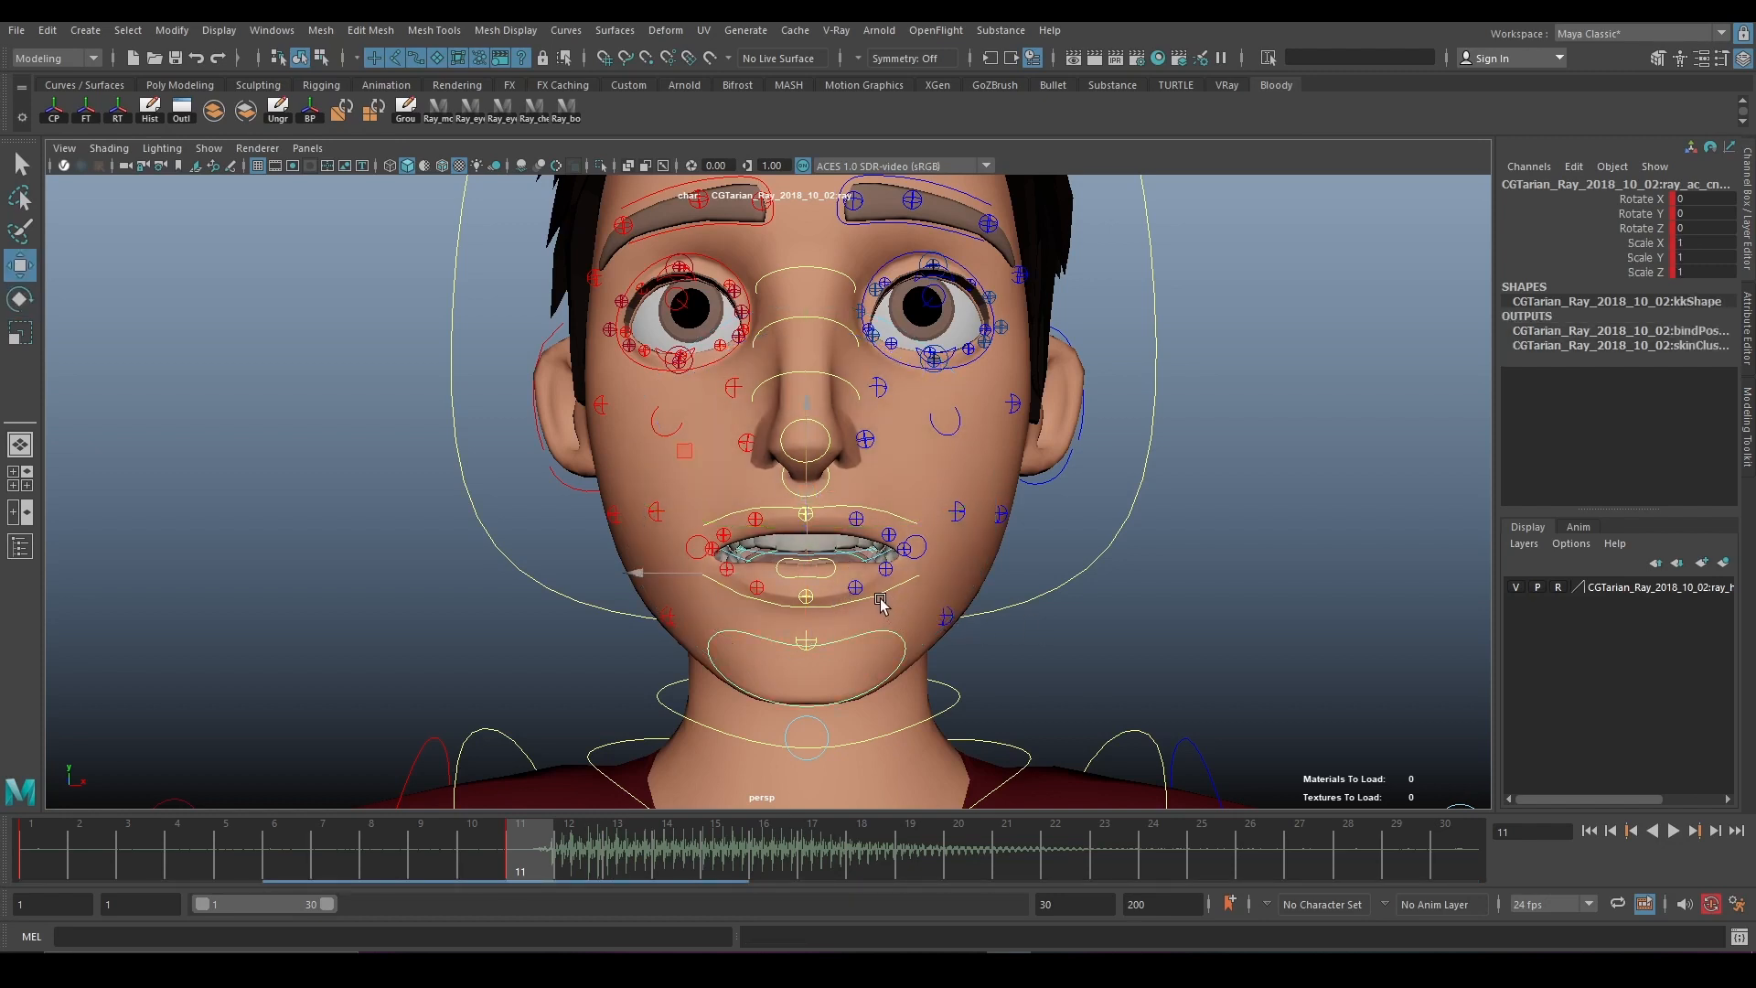
click(899, 590)
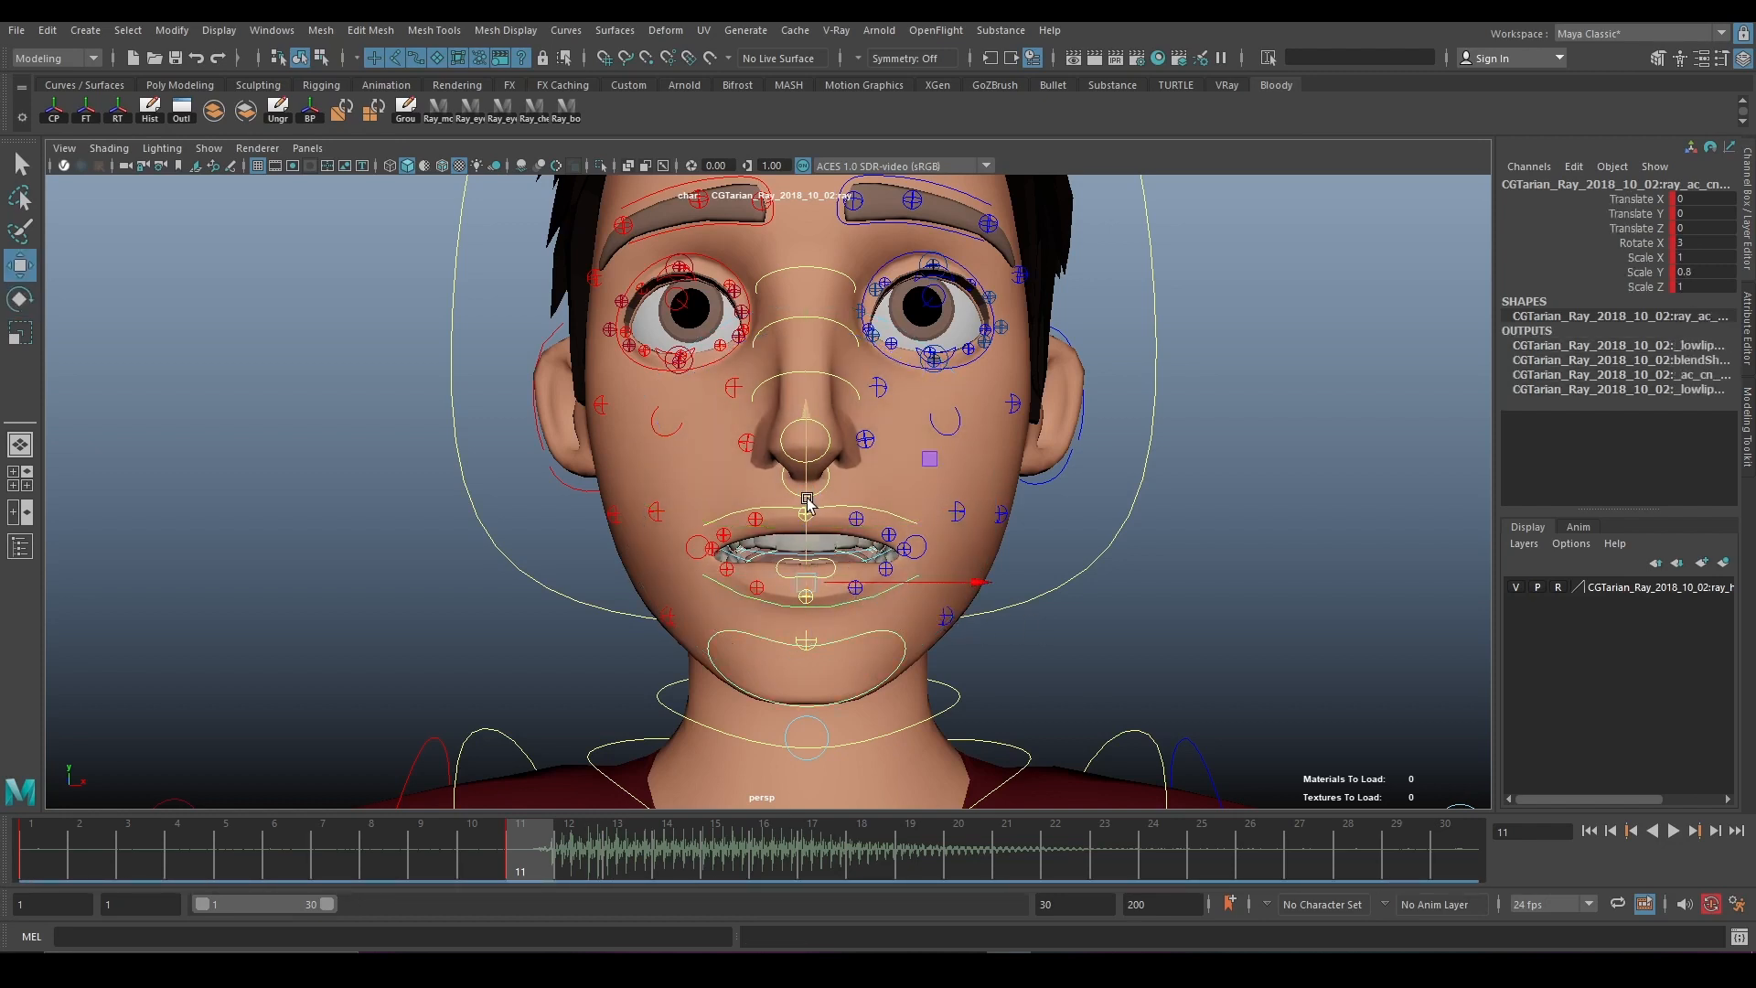
drag(805, 426, 806, 442)
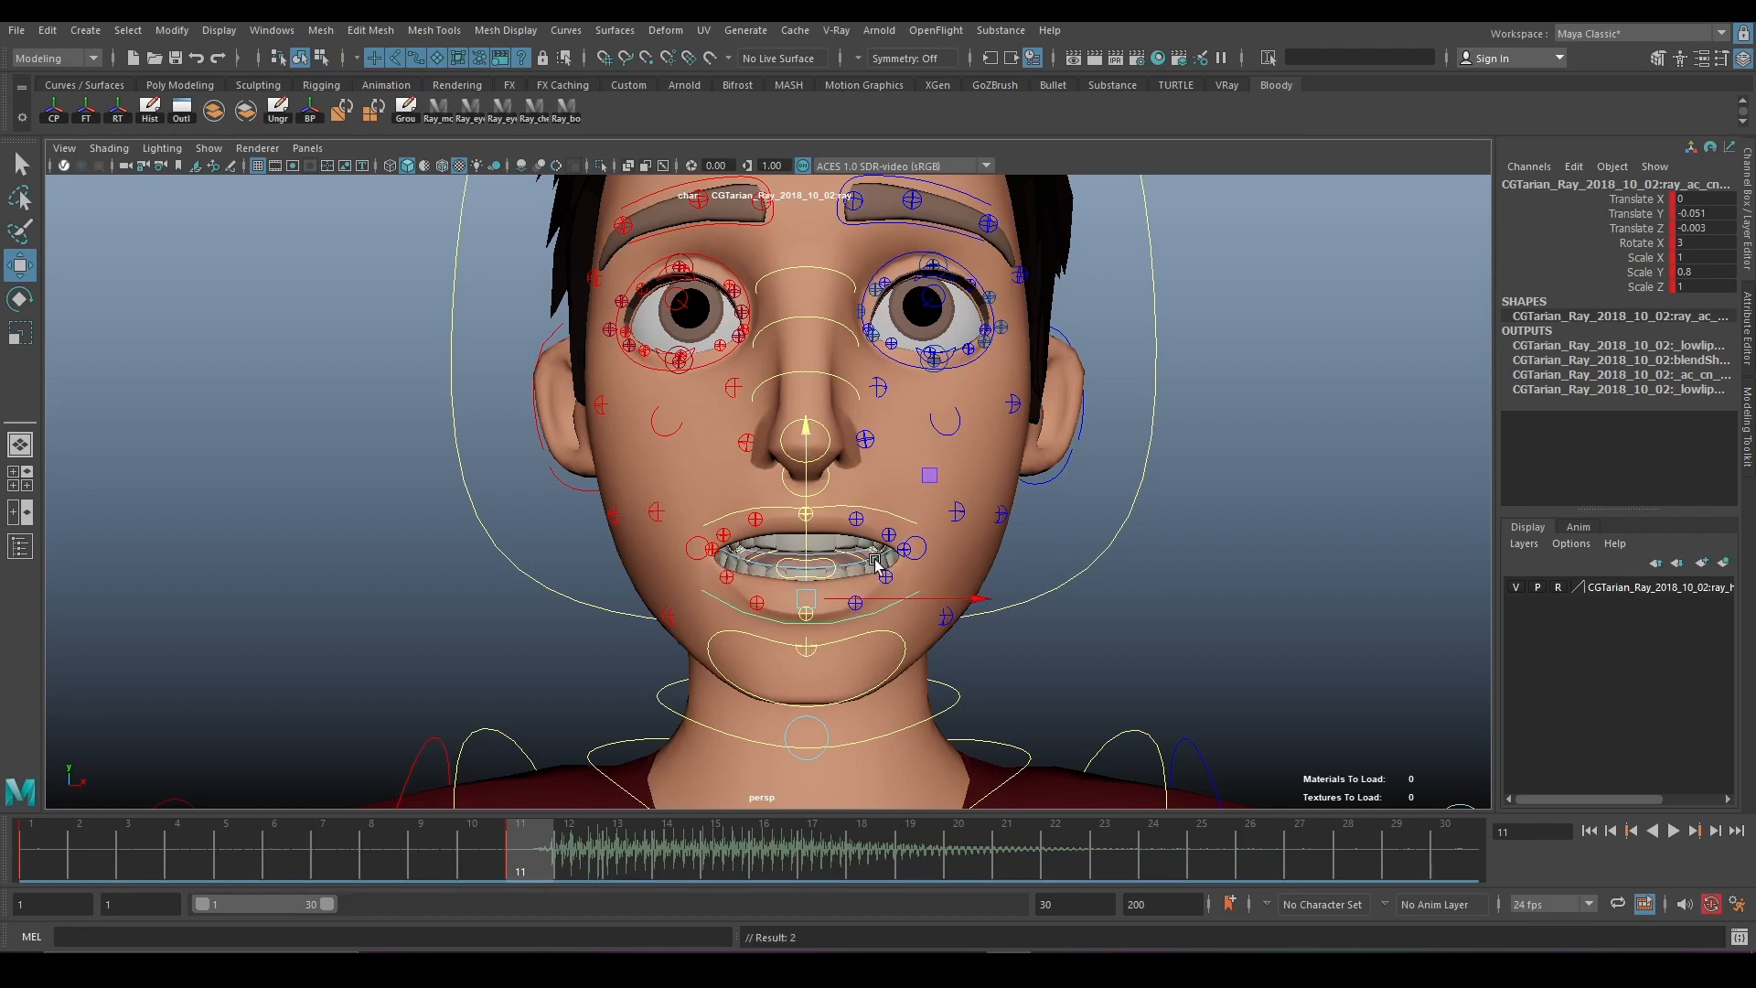
Push both mouth corner controls back into the face, with the right one at about -0.255 in Translate Z.
alt+drag(819, 554, 737, 551)
scroll(739, 554, up, 5)
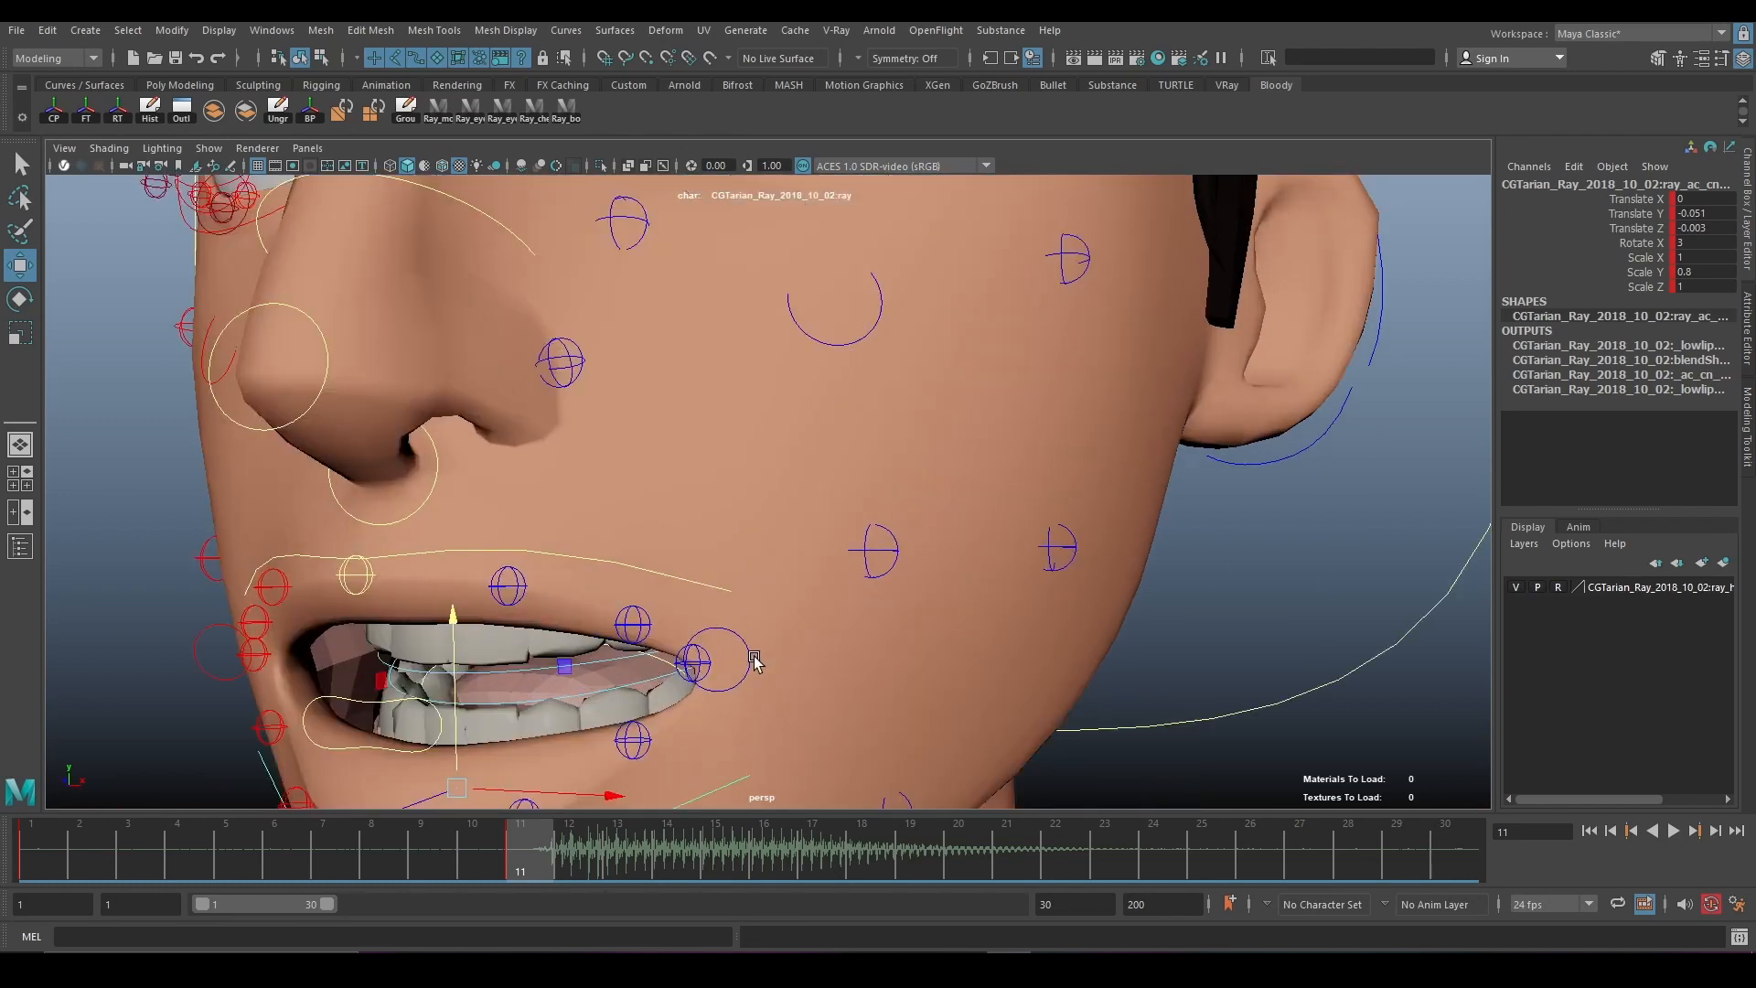
click(742, 644)
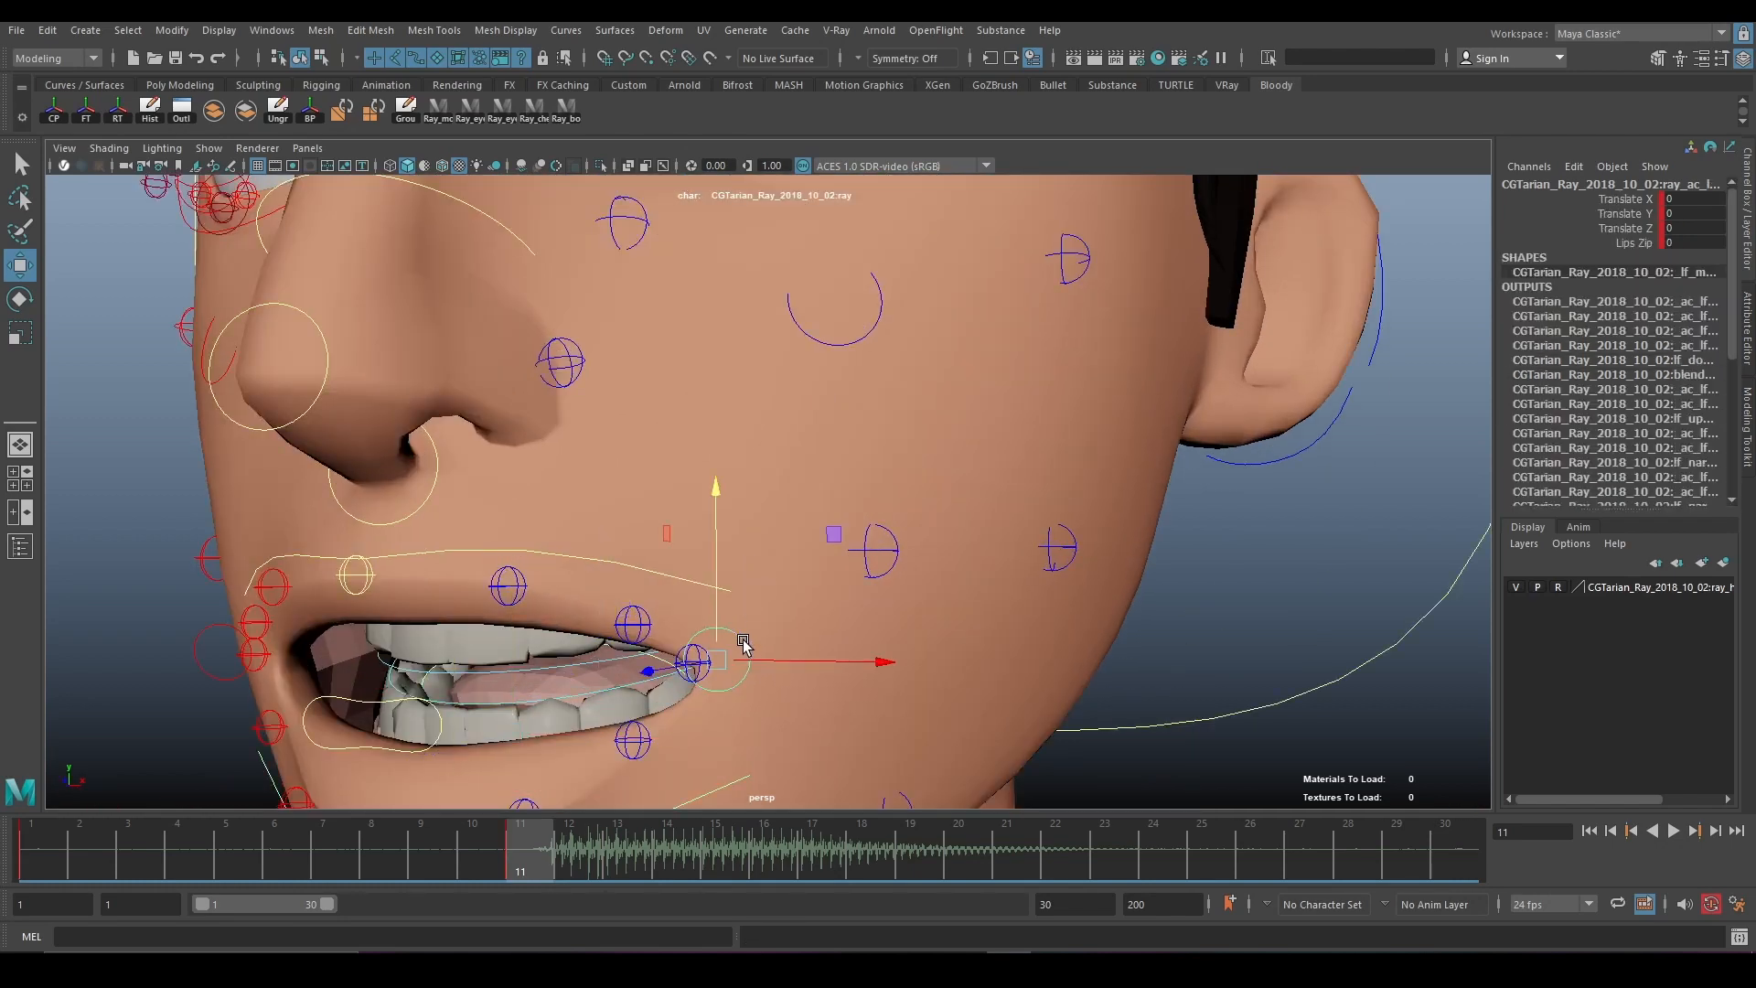
drag(647, 671, 674, 669)
alt+drag(340, 748, 572, 733)
alt+drag(1333, 612, 1008, 711)
click(1134, 594)
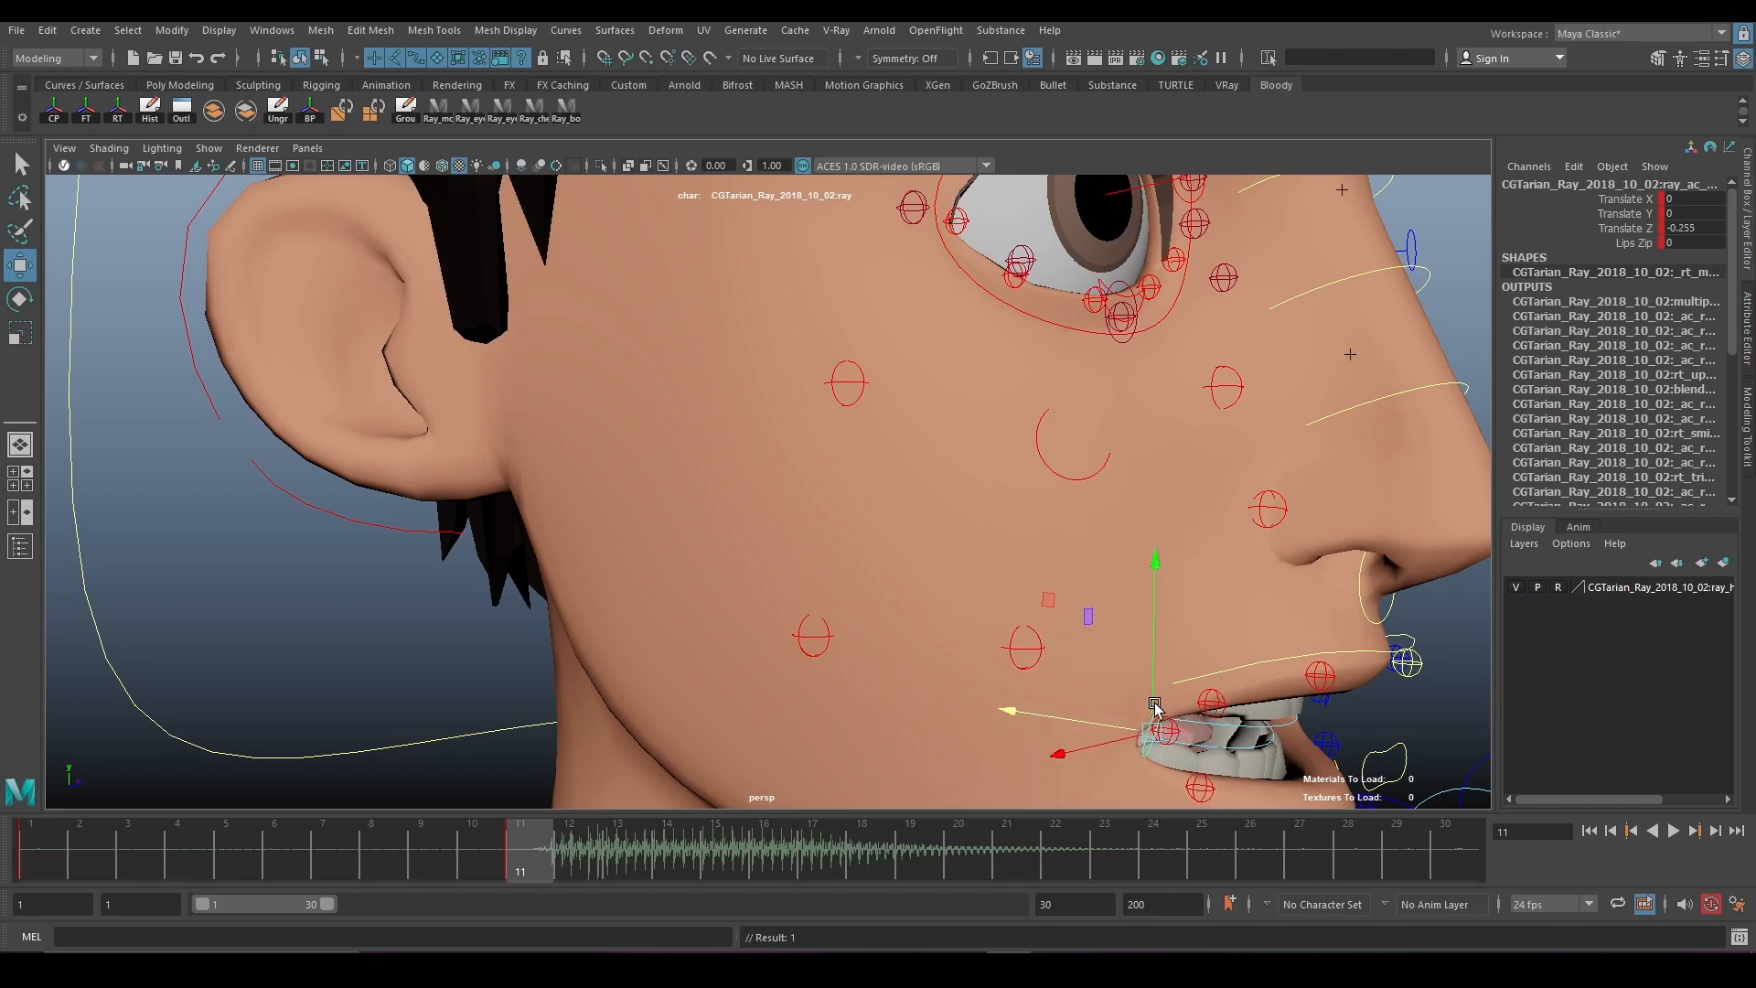
Curl the upper lip by rotating its control to about -6.287 in Rotate X.
alt+drag(1155, 709, 1051, 694)
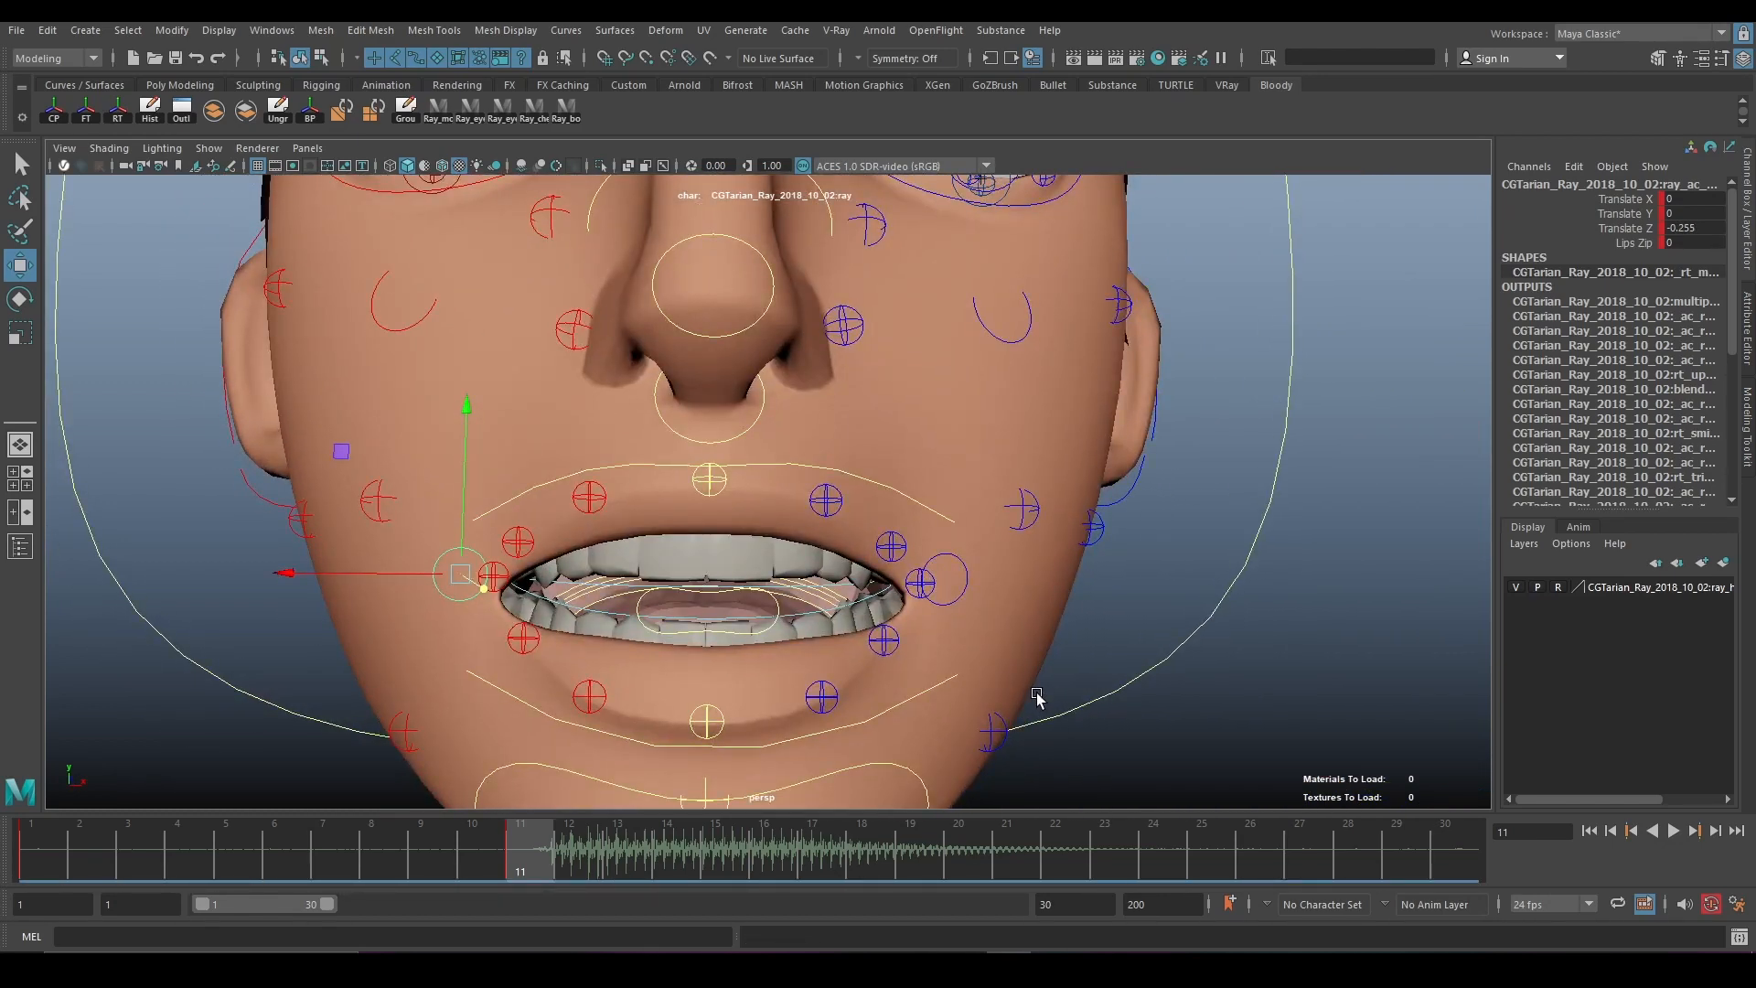
click(777, 467)
key(e)
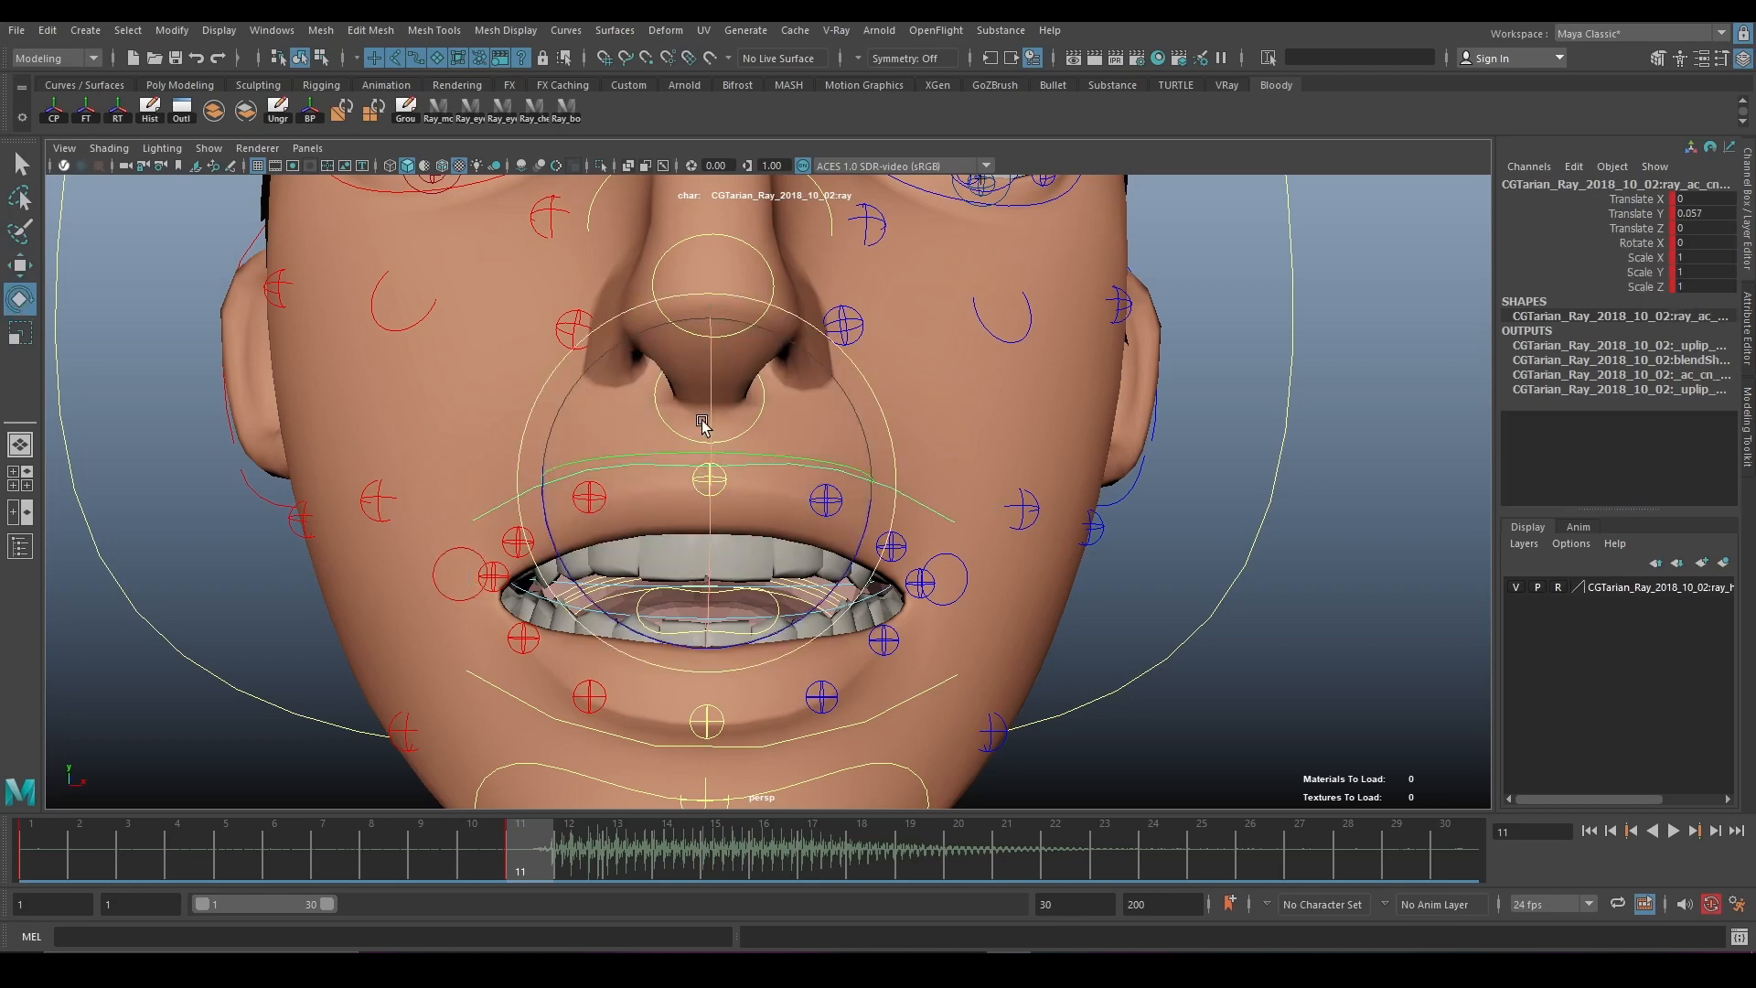
drag(711, 423, 710, 414)
alt+drag(684, 532, 997, 455)
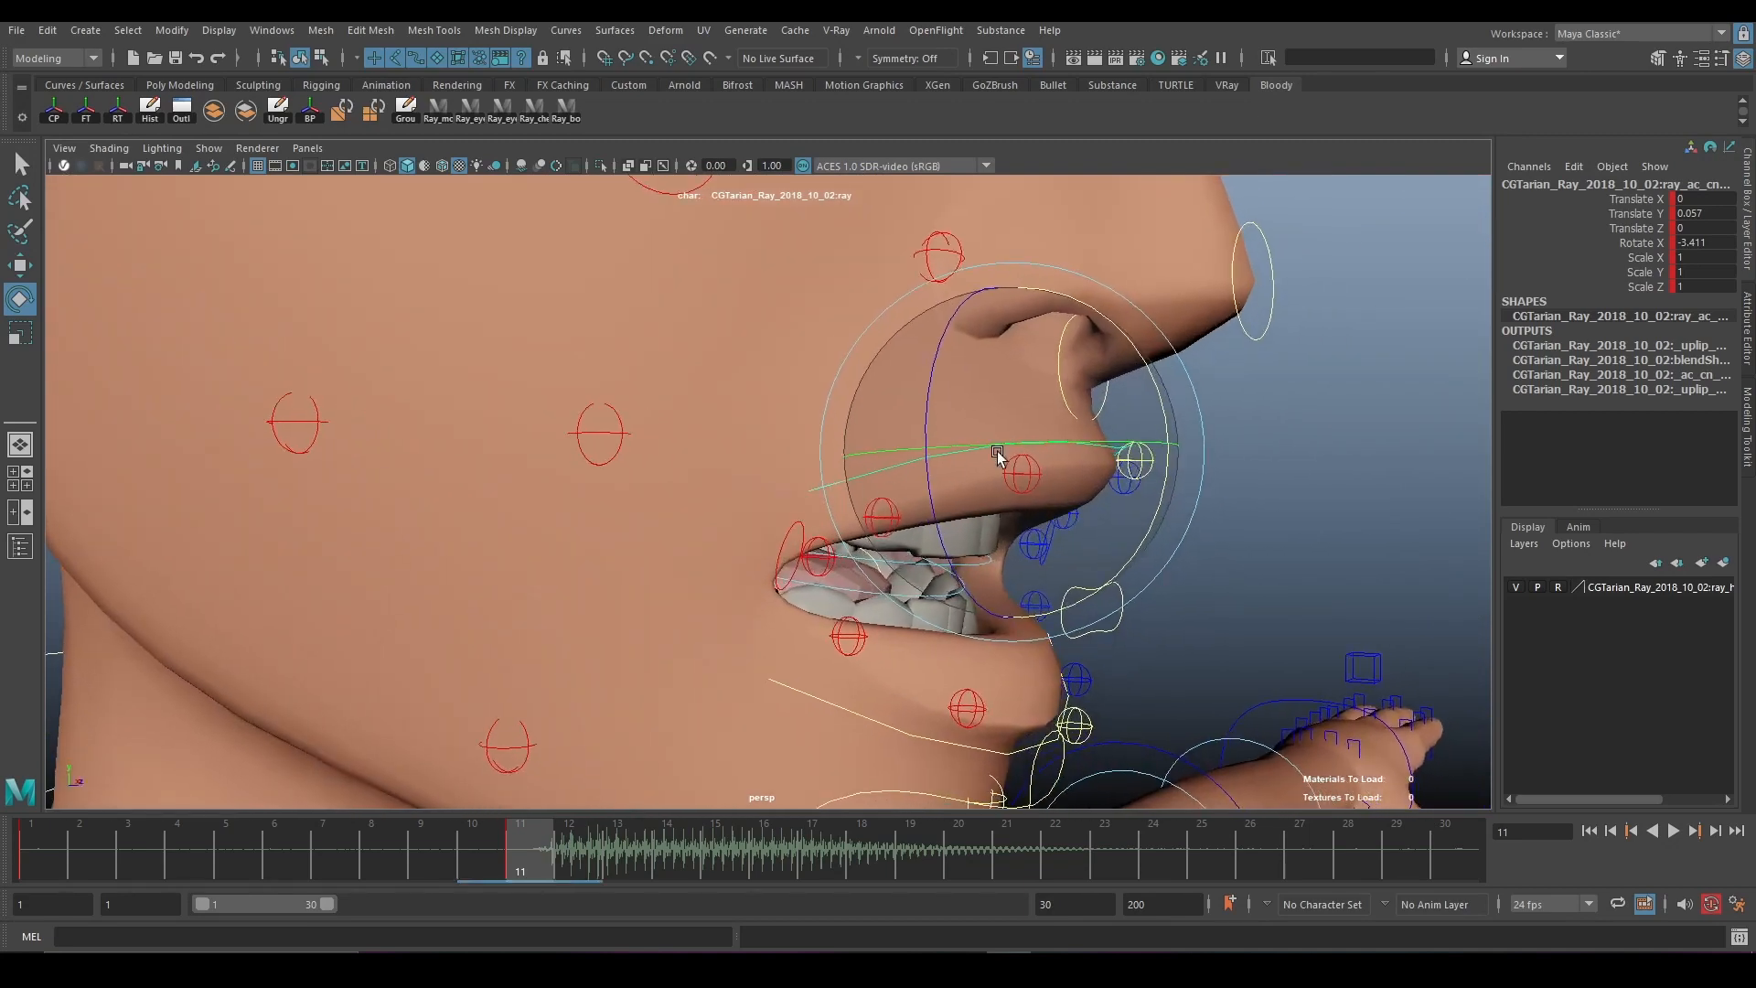
drag(1164, 403, 1161, 396)
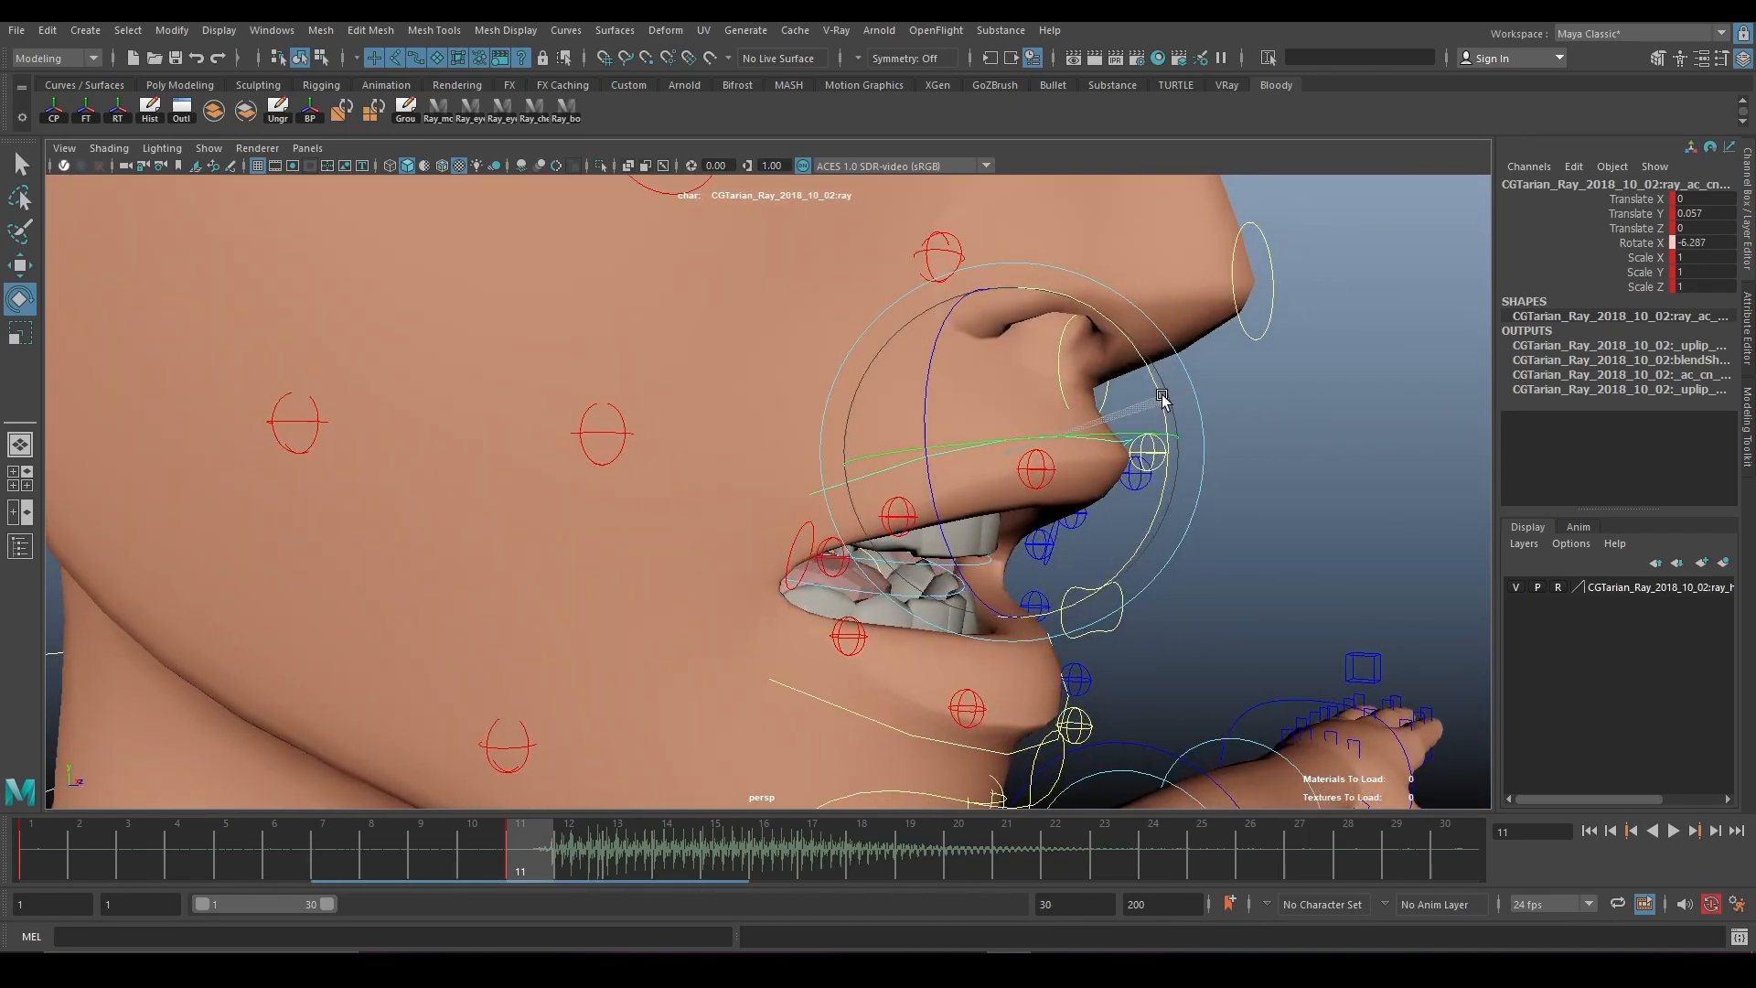
Adjust the upper lip's depth and pull the lower lip control back to about -0.043 in Translate Z.
key(w)
alt+drag(1165, 497, 1285, 499)
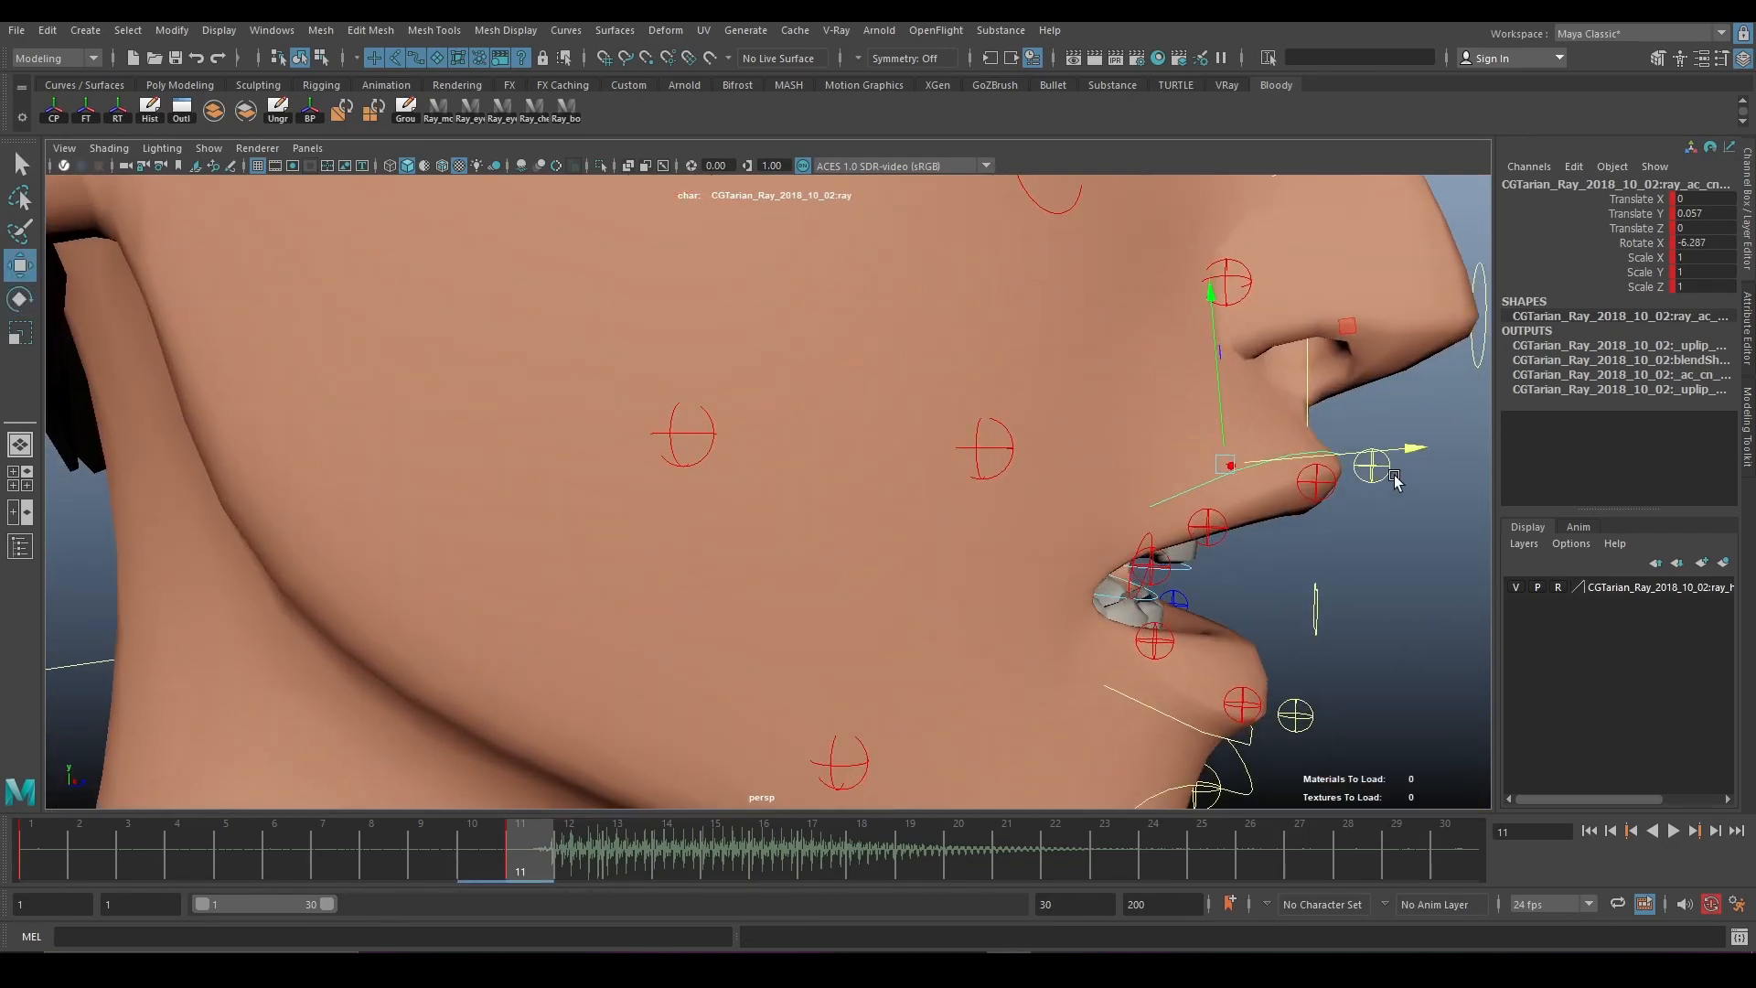
drag(1399, 455, 1298, 507)
click(1028, 668)
alt+drag(1028, 668, 1052, 708)
drag(1325, 693, 1247, 678)
scroll(1247, 678, down, 4)
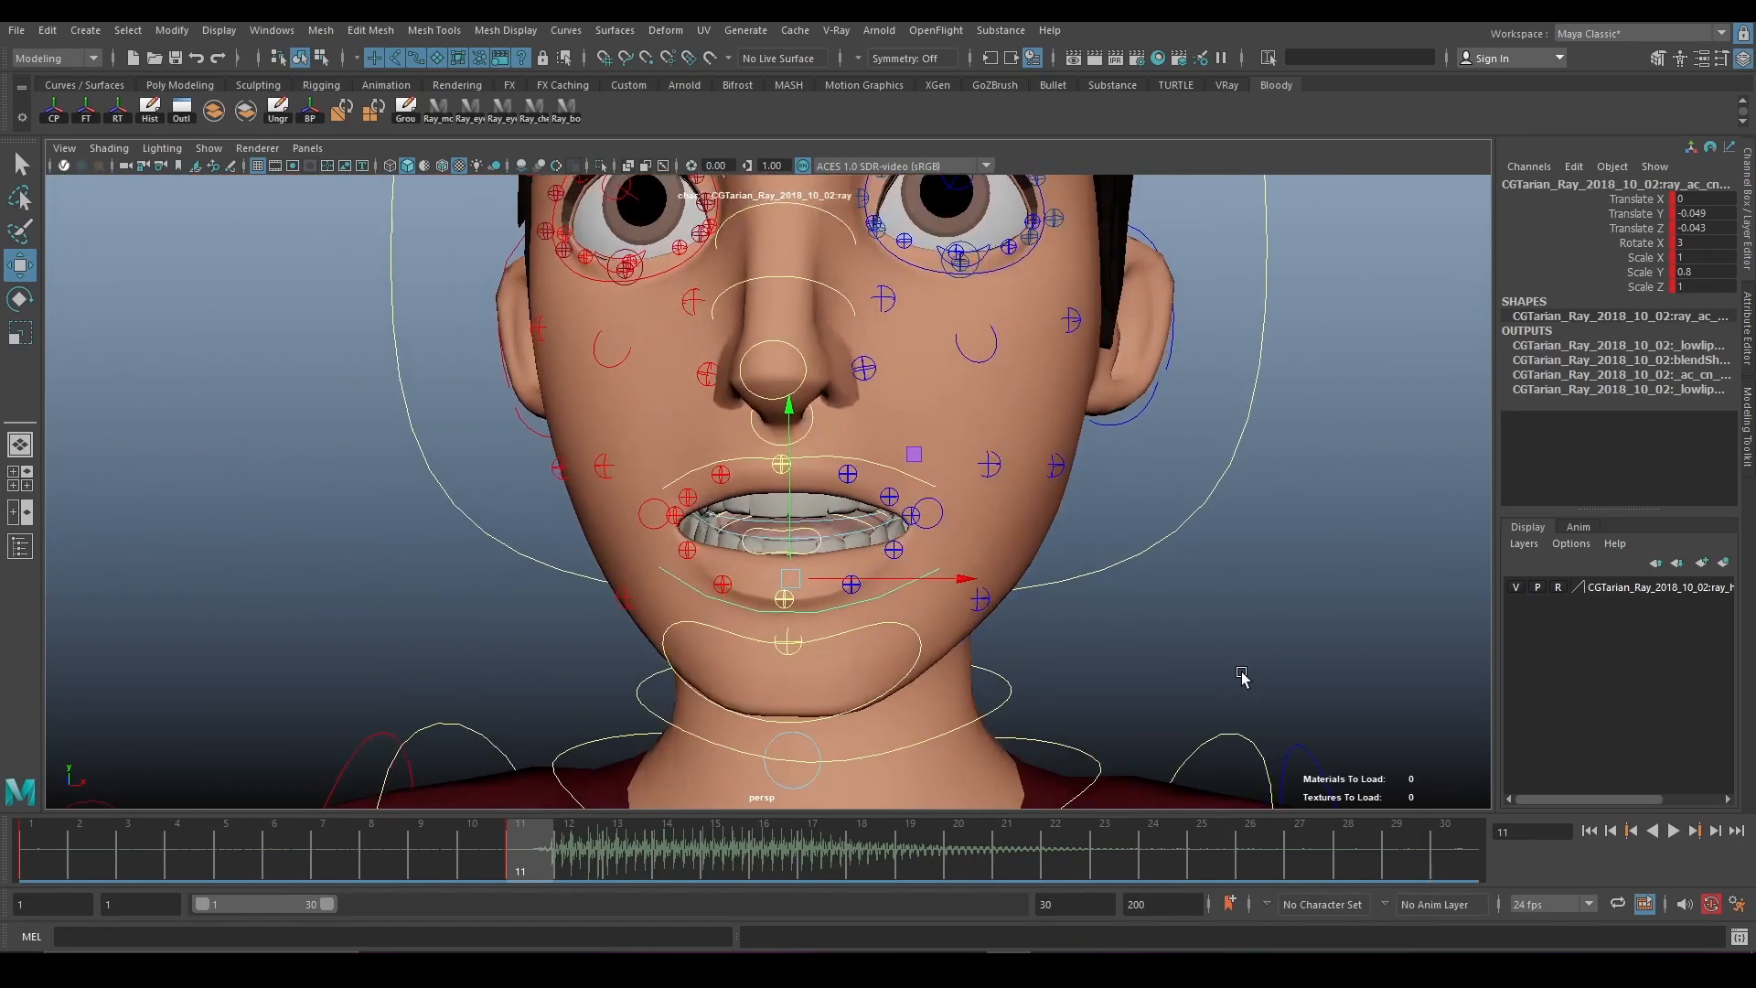
Push the mouth corners farther back, to about -0.477 Translate Z on the left and -0.448 on the right.
click(929, 514)
alt+drag(929, 513, 880, 494)
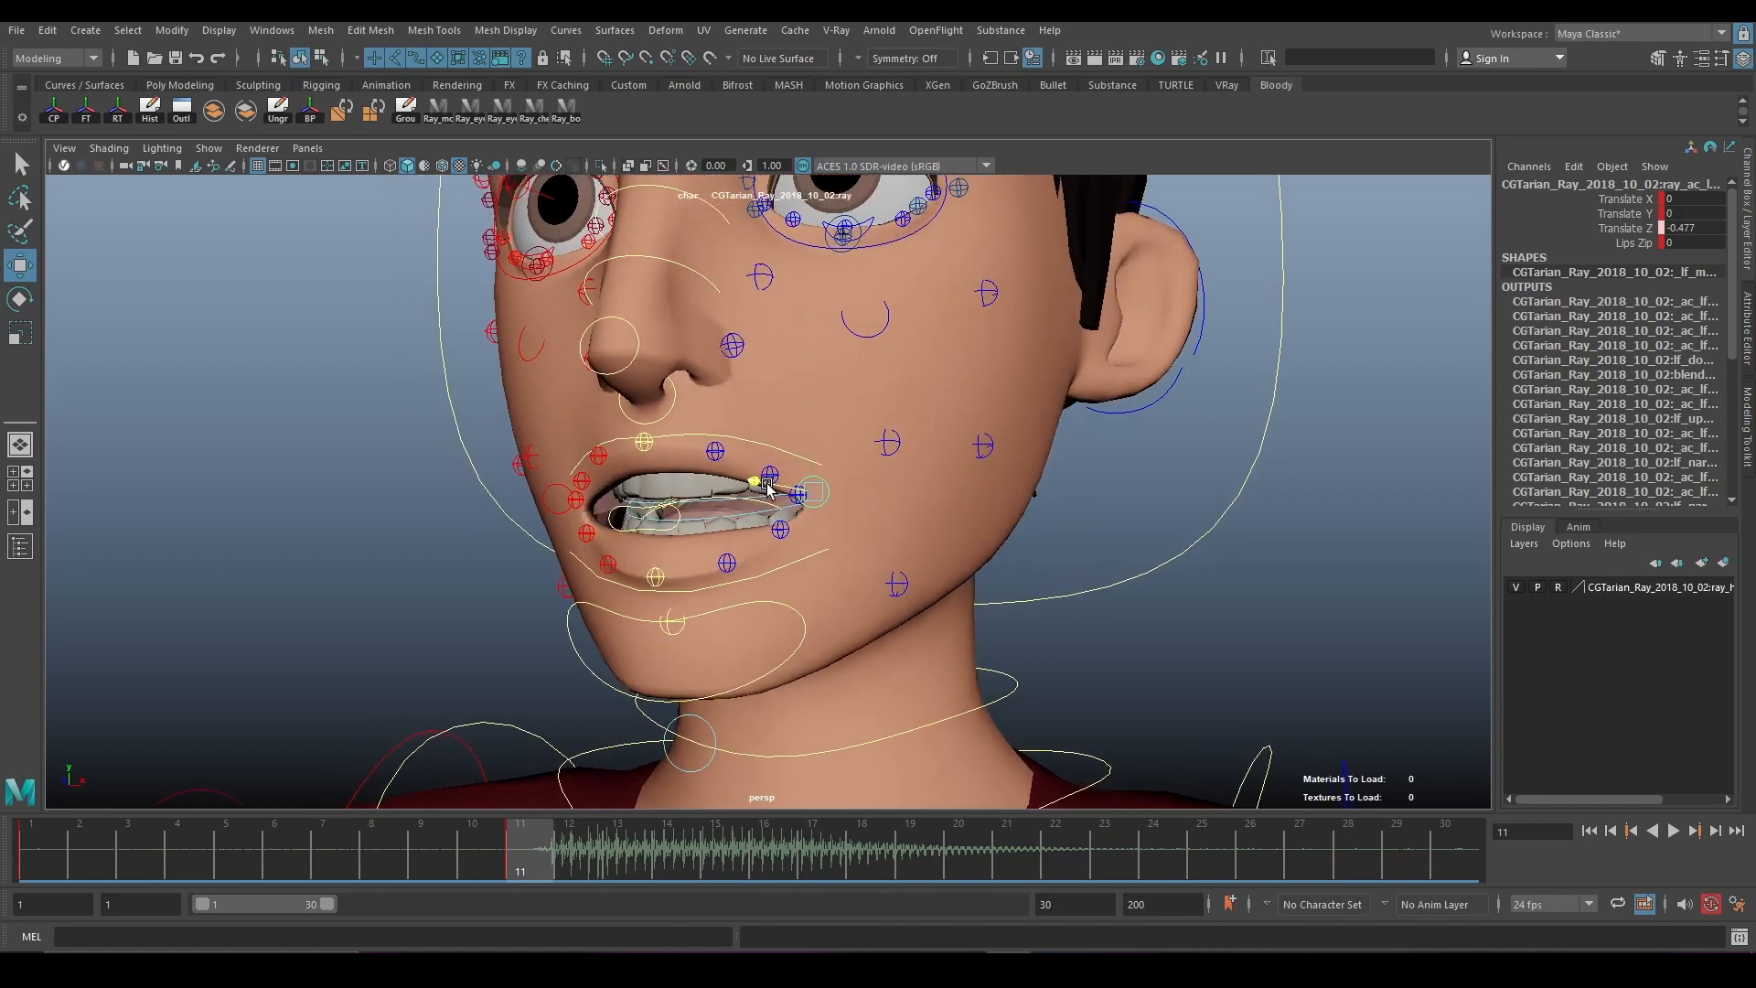
click(767, 484)
alt+drag(790, 530, 963, 661)
click(861, 536)
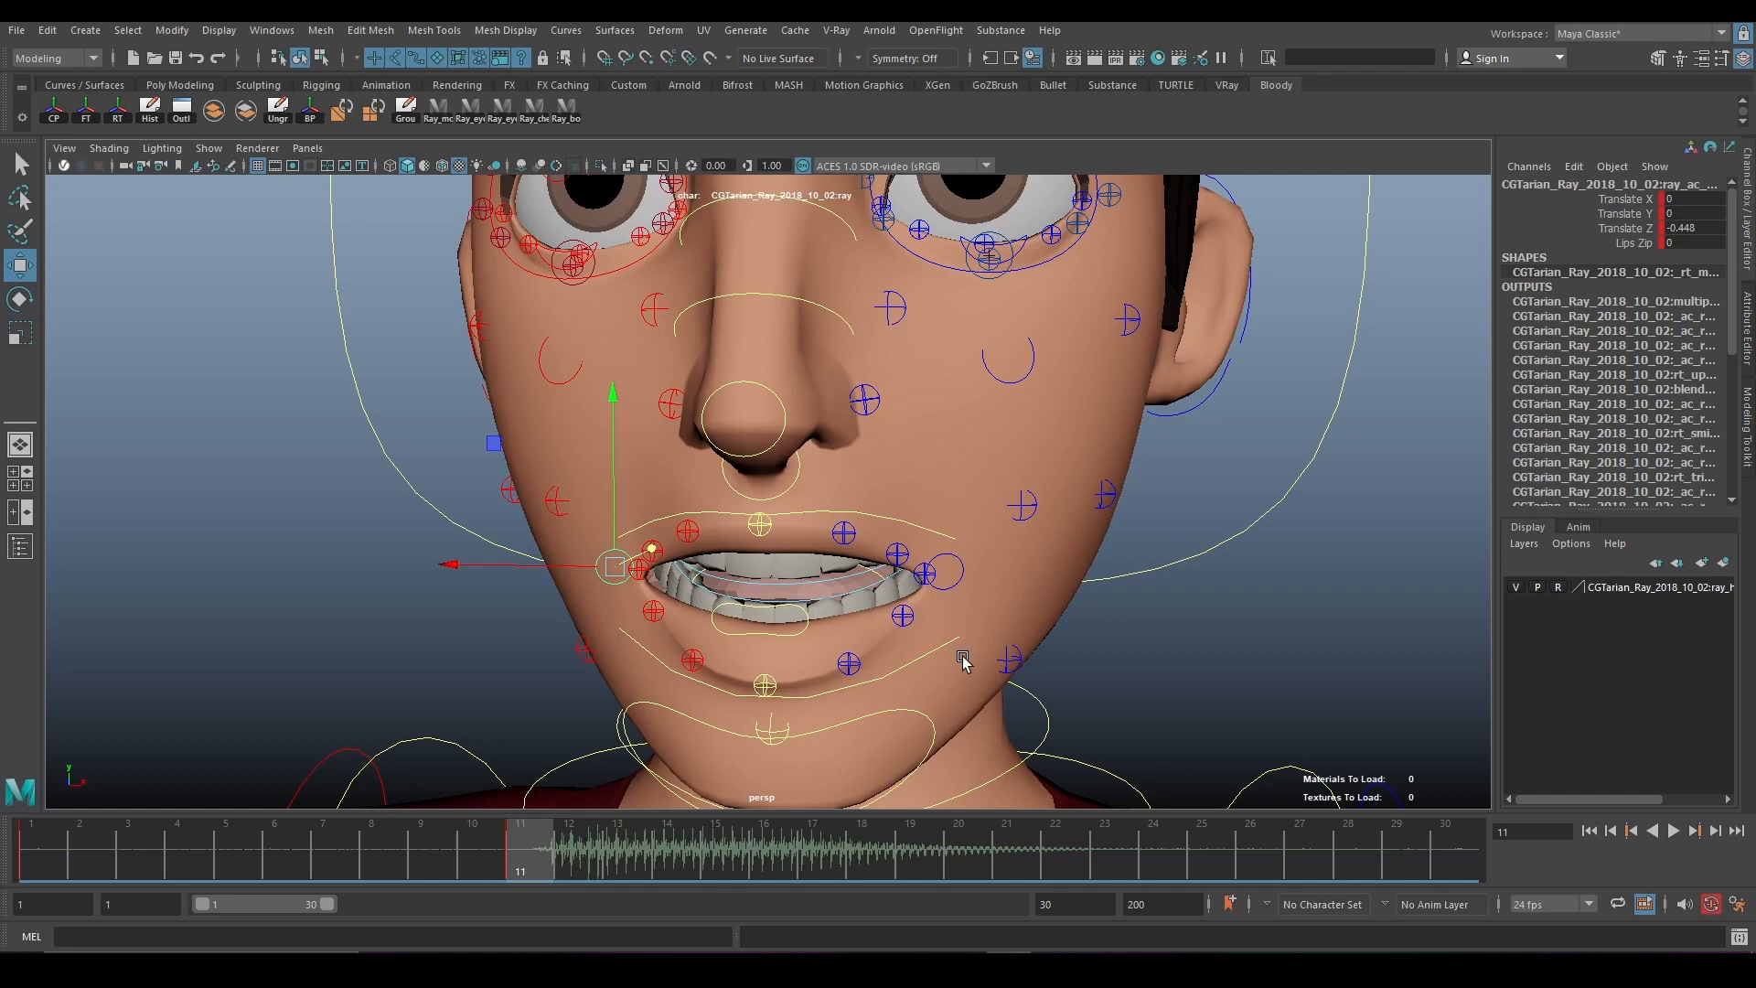
alt+drag(846, 588, 920, 546)
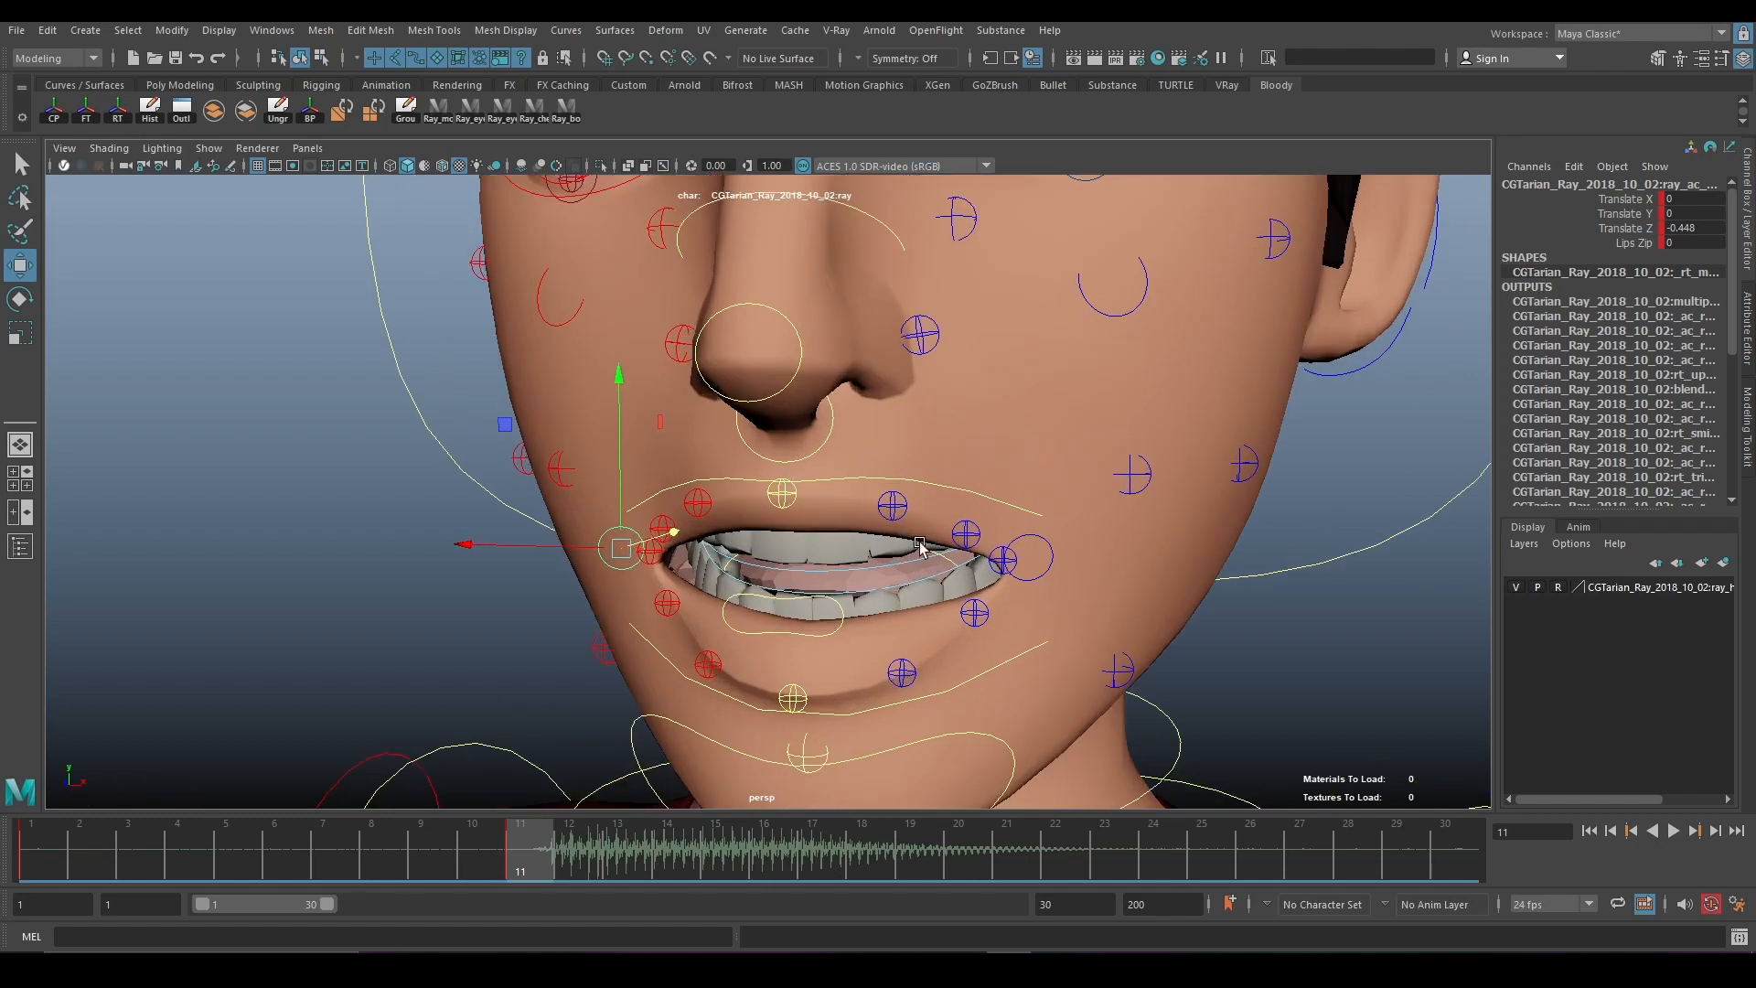
Raise both mouth corner controls, with the right one at about 0.132 in Translate Y.
click(1028, 541)
drag(1024, 482, 765, 513)
click(788, 501)
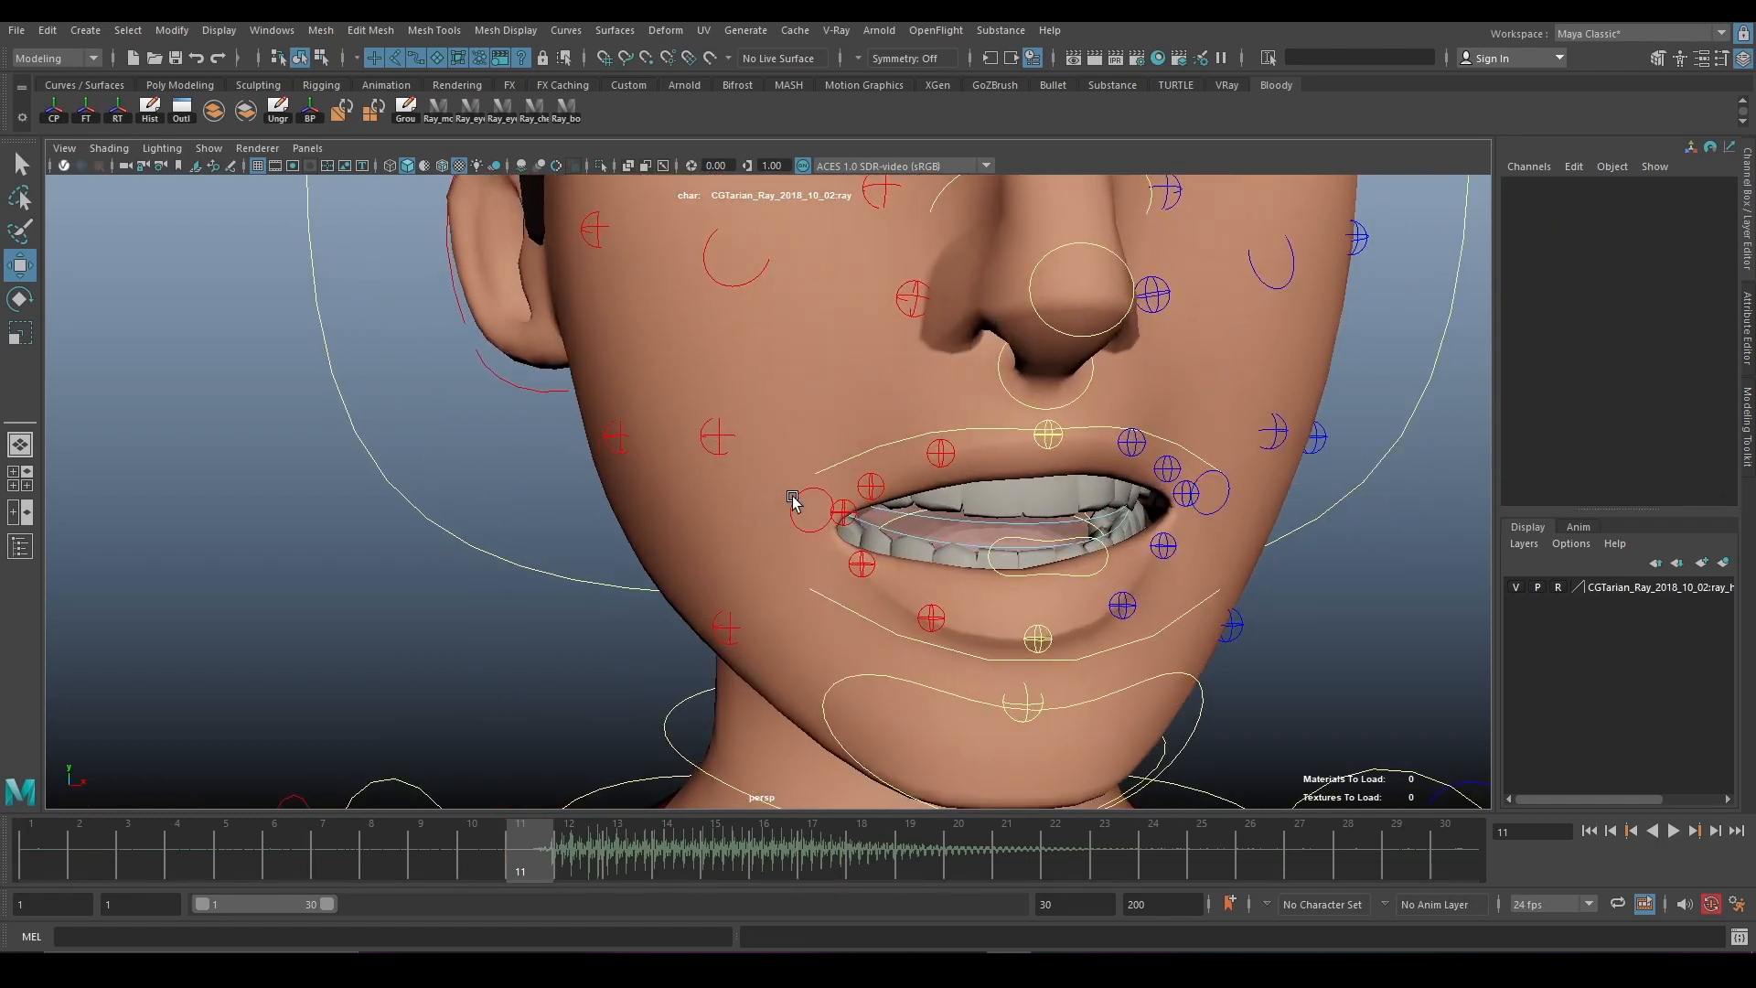
drag(815, 459, 819, 421)
scroll(842, 483, down, 2)
mouse_move(817, 491)
alt+mouse_down()
mouse_move(804, 449)
mouse_move(826, 500)
alt+mouse_up()
scroll(840, 506, up, 2)
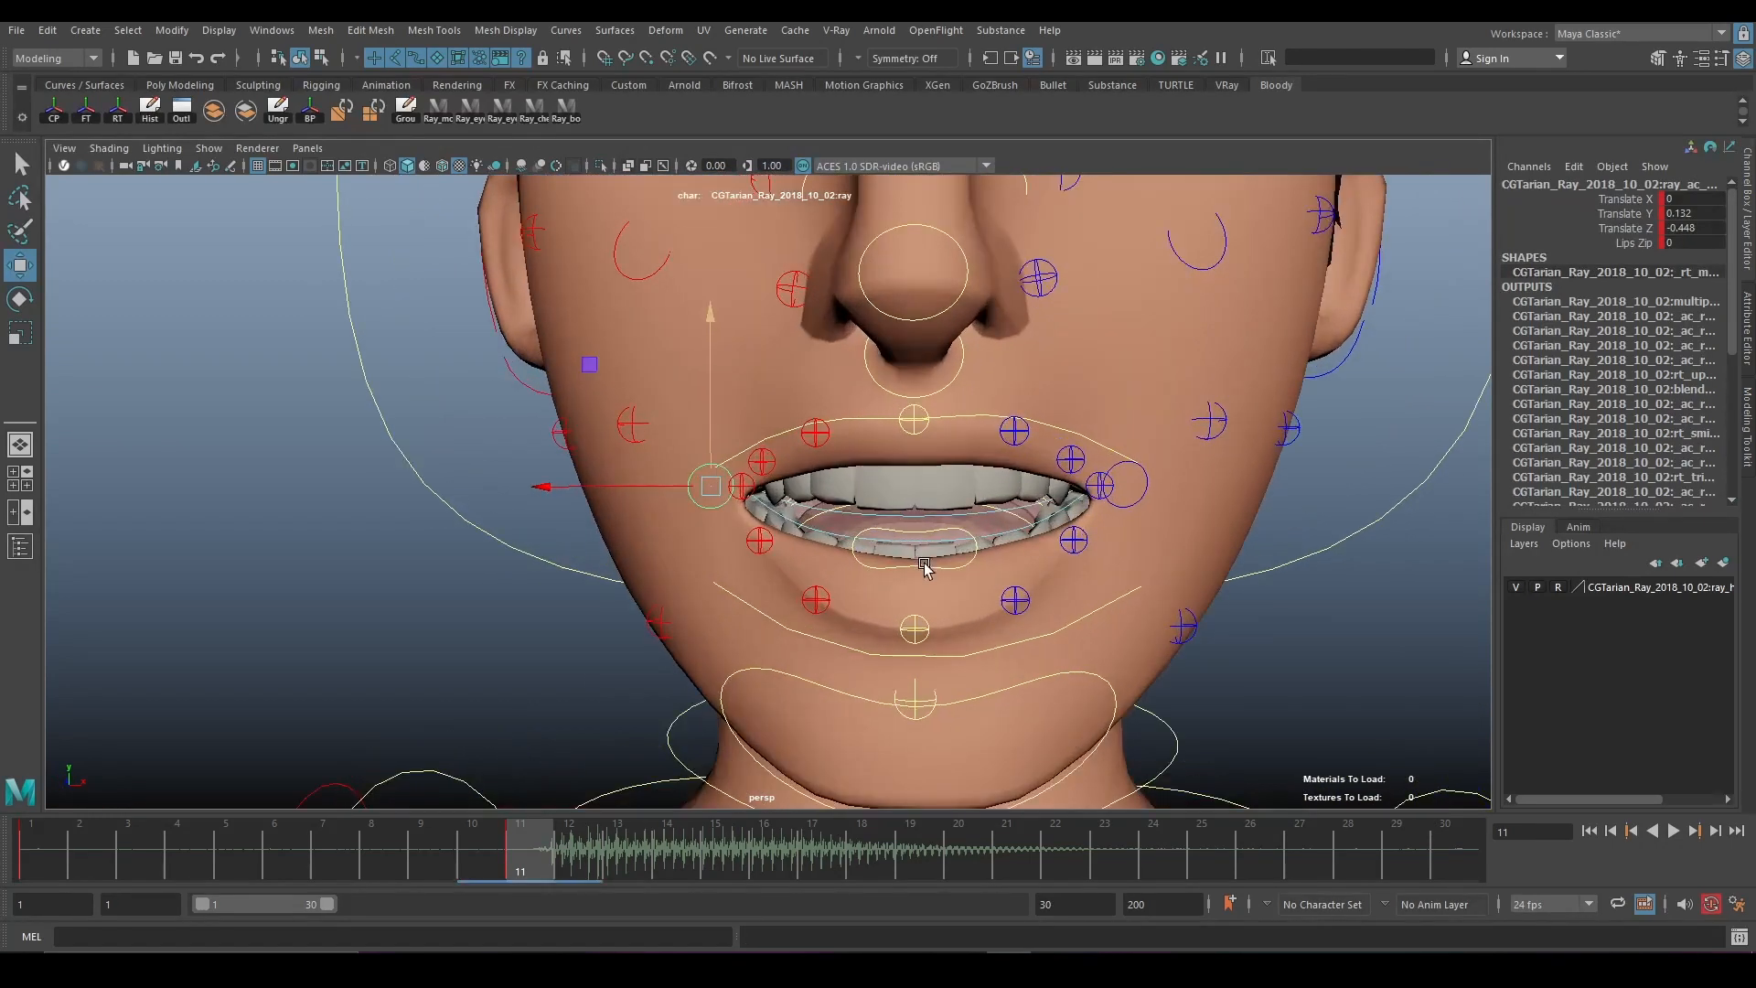
Rotate the lower lip control to about -3.907 in Rotate X and lower it to about -0.073 in Translate Y.
click(957, 655)
alt+drag(898, 690, 1061, 695)
key(e)
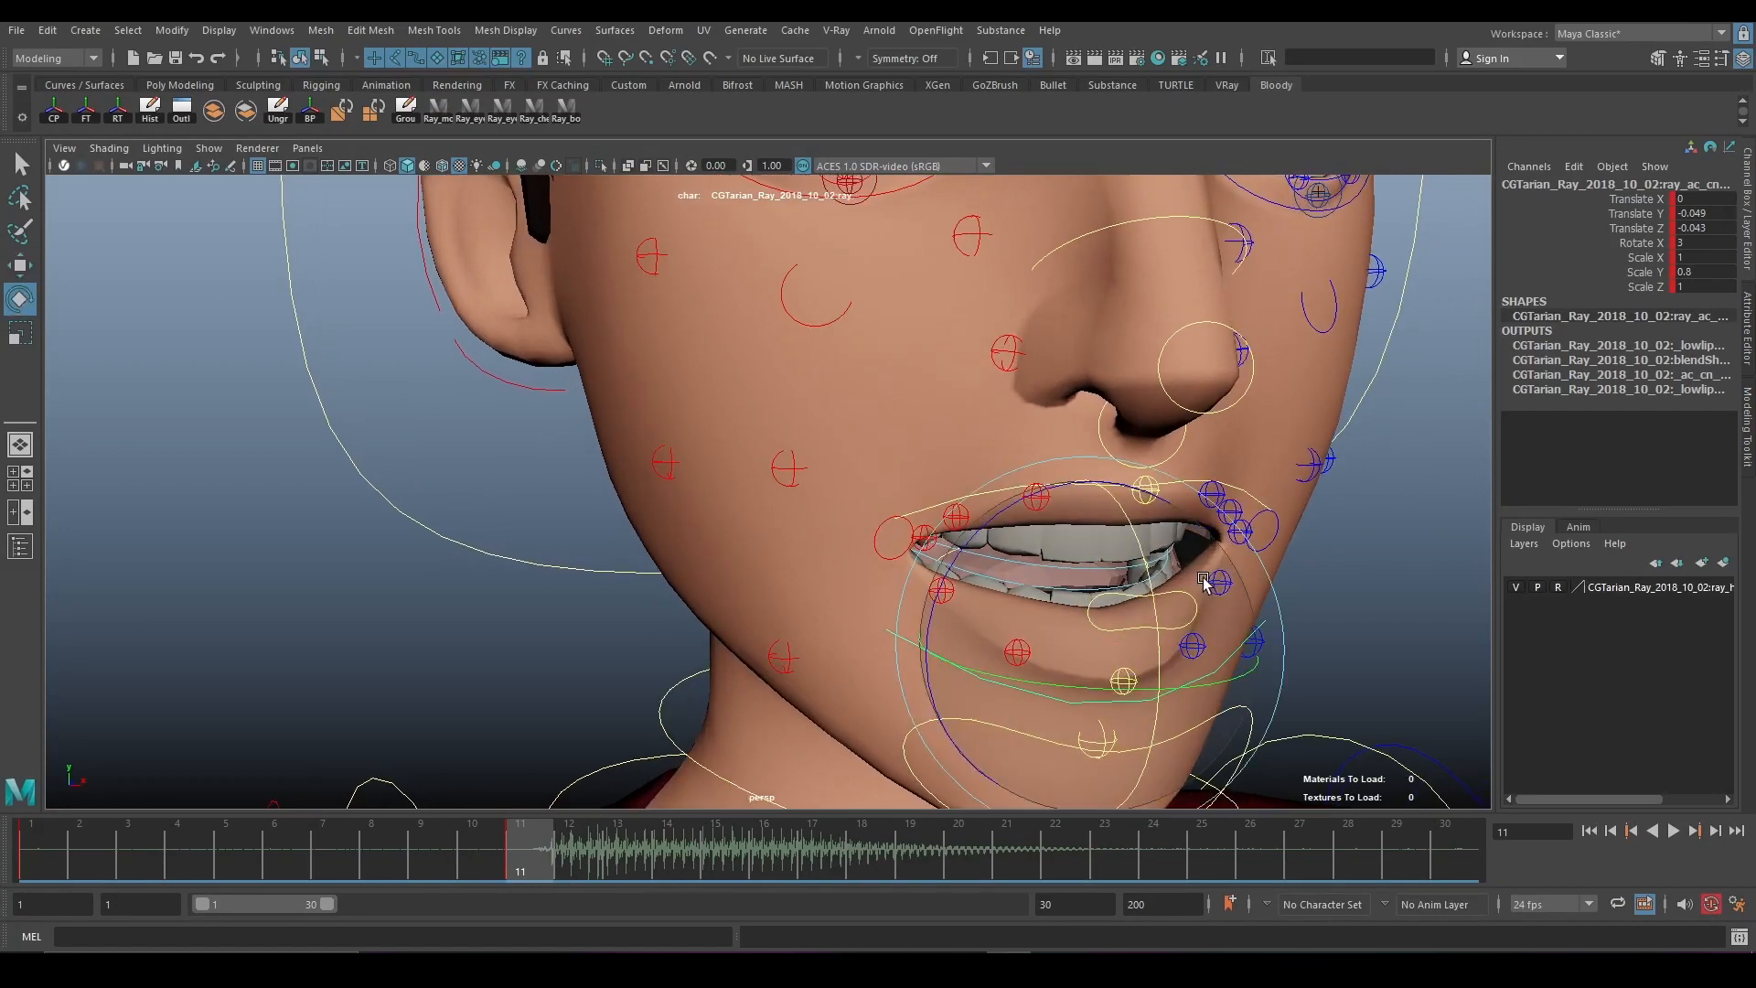
drag(1135, 568, 1085, 485)
key(w)
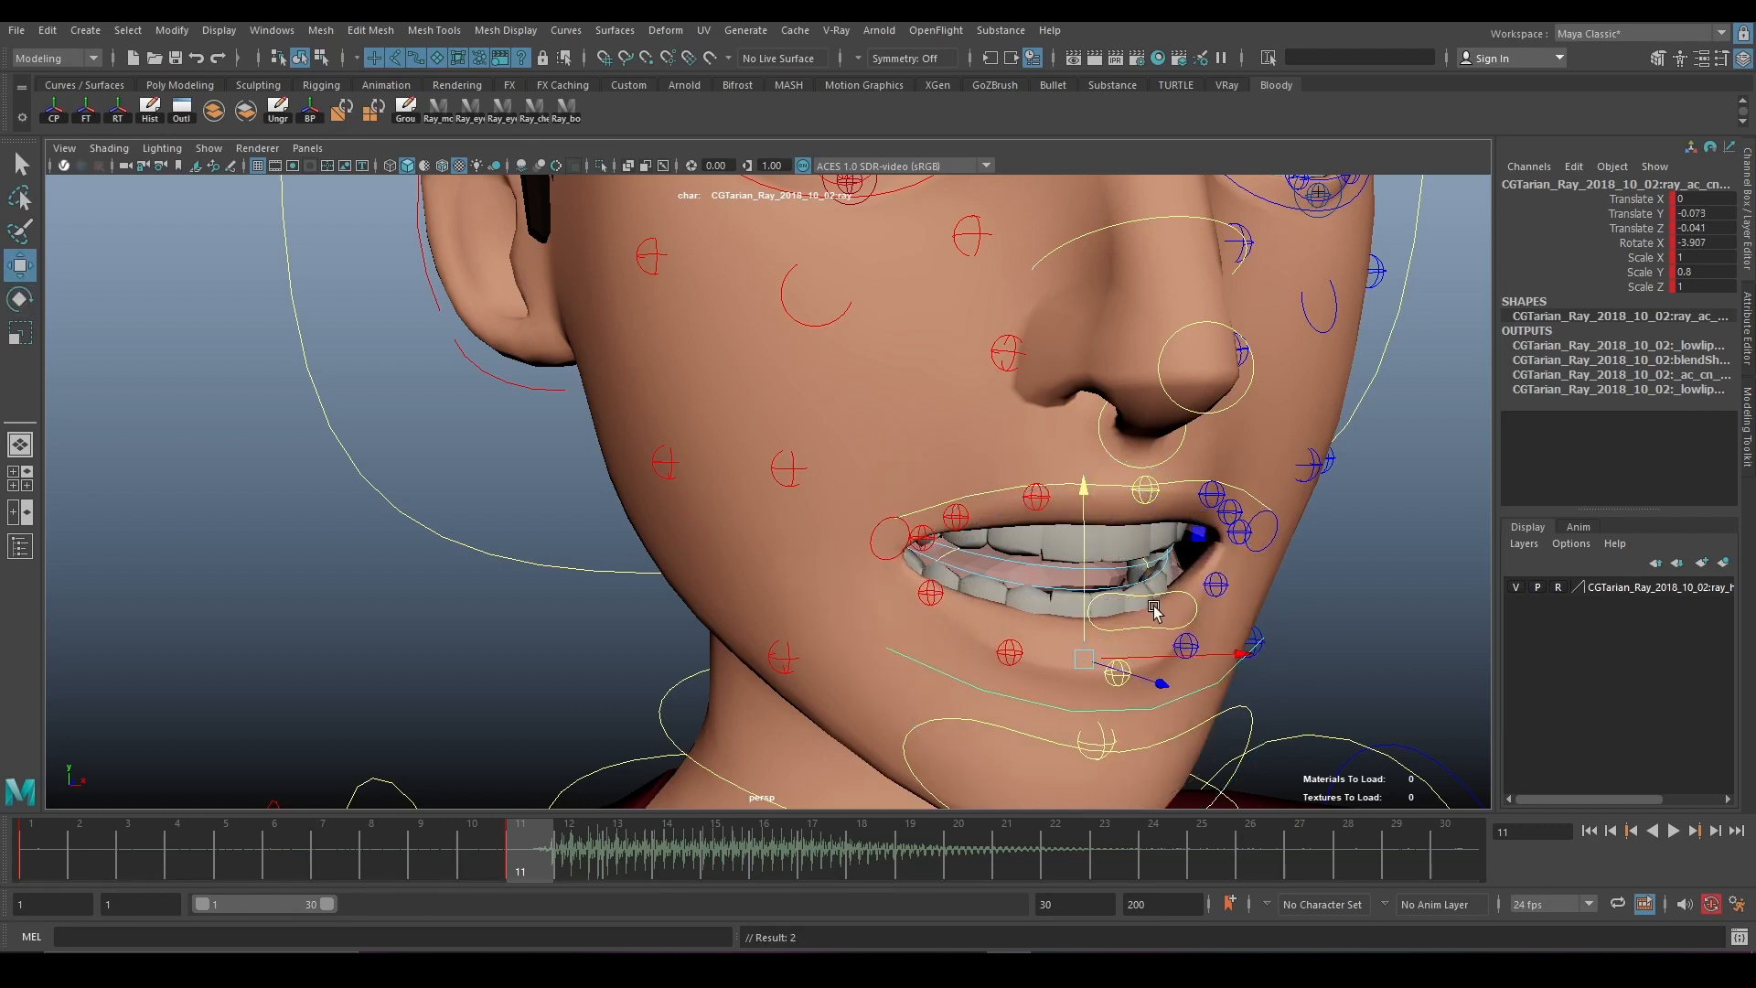
Examine the open mouth pose from the front and side, with the jaw control selected for rotating.
mouse_move(1085, 596)
alt+mouse_down()
mouse_move(1014, 534)
mouse_move(1116, 590)
alt+mouse_up()
scroll(1098, 603, down, 5)
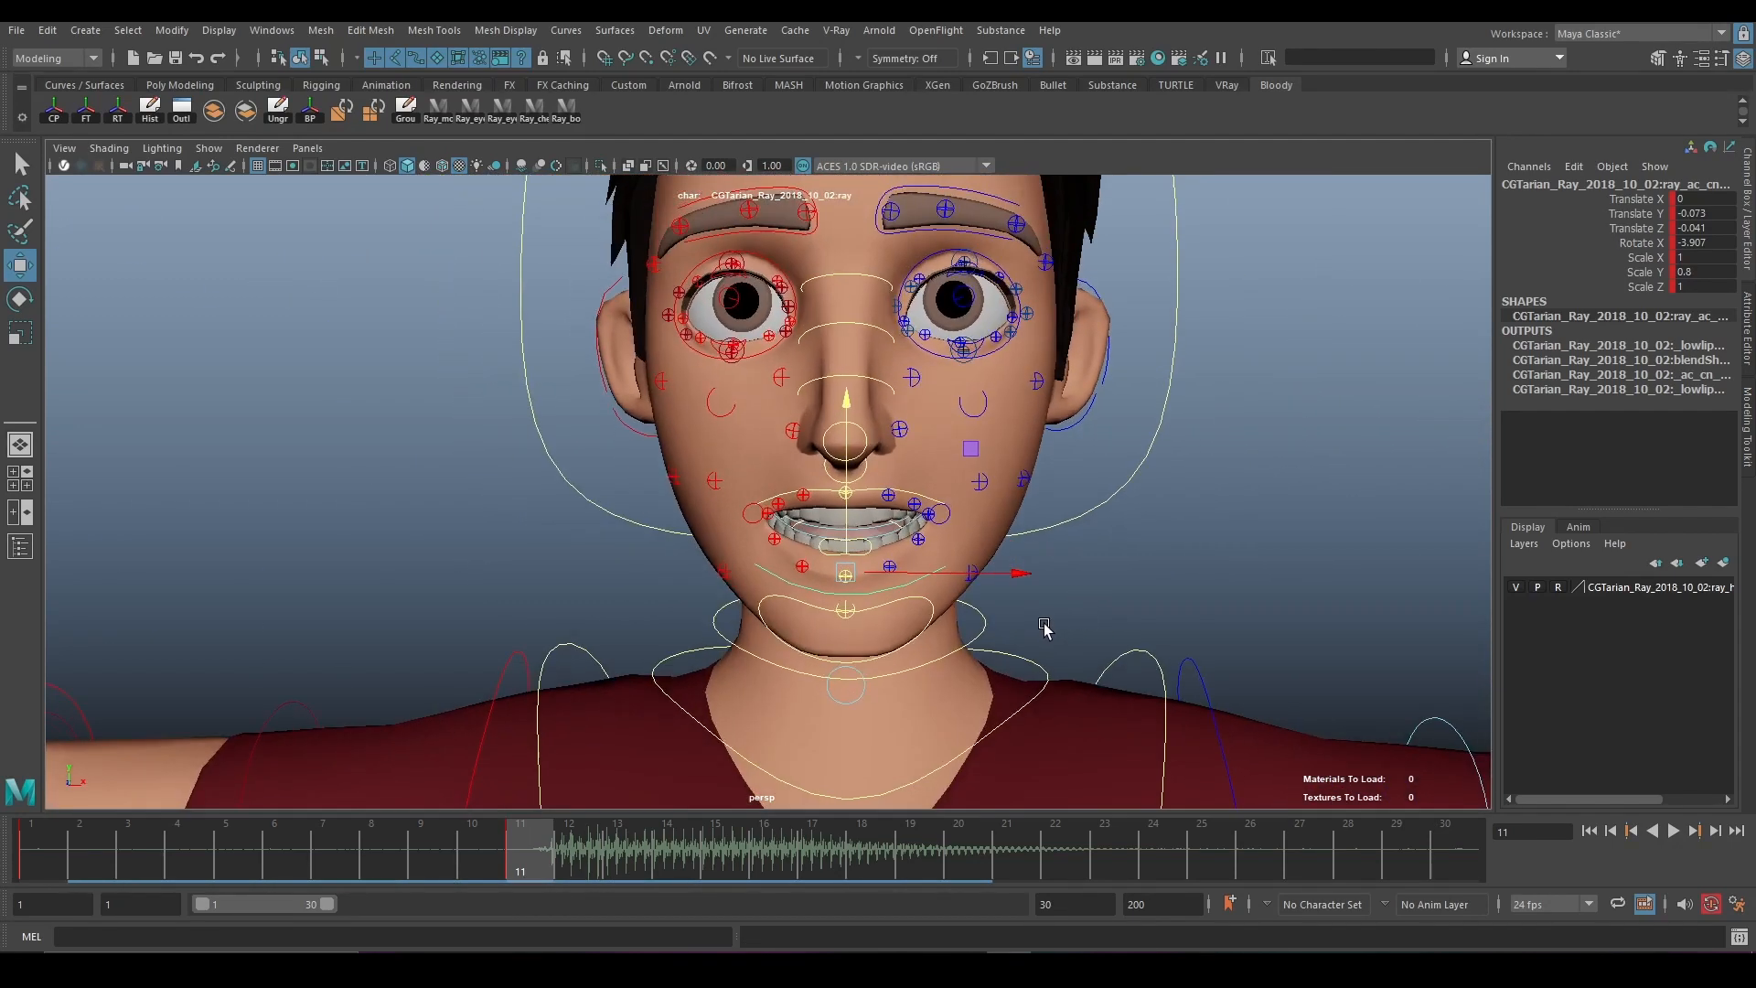
scroll(1024, 640, up, 6)
click(979, 705)
key(e)
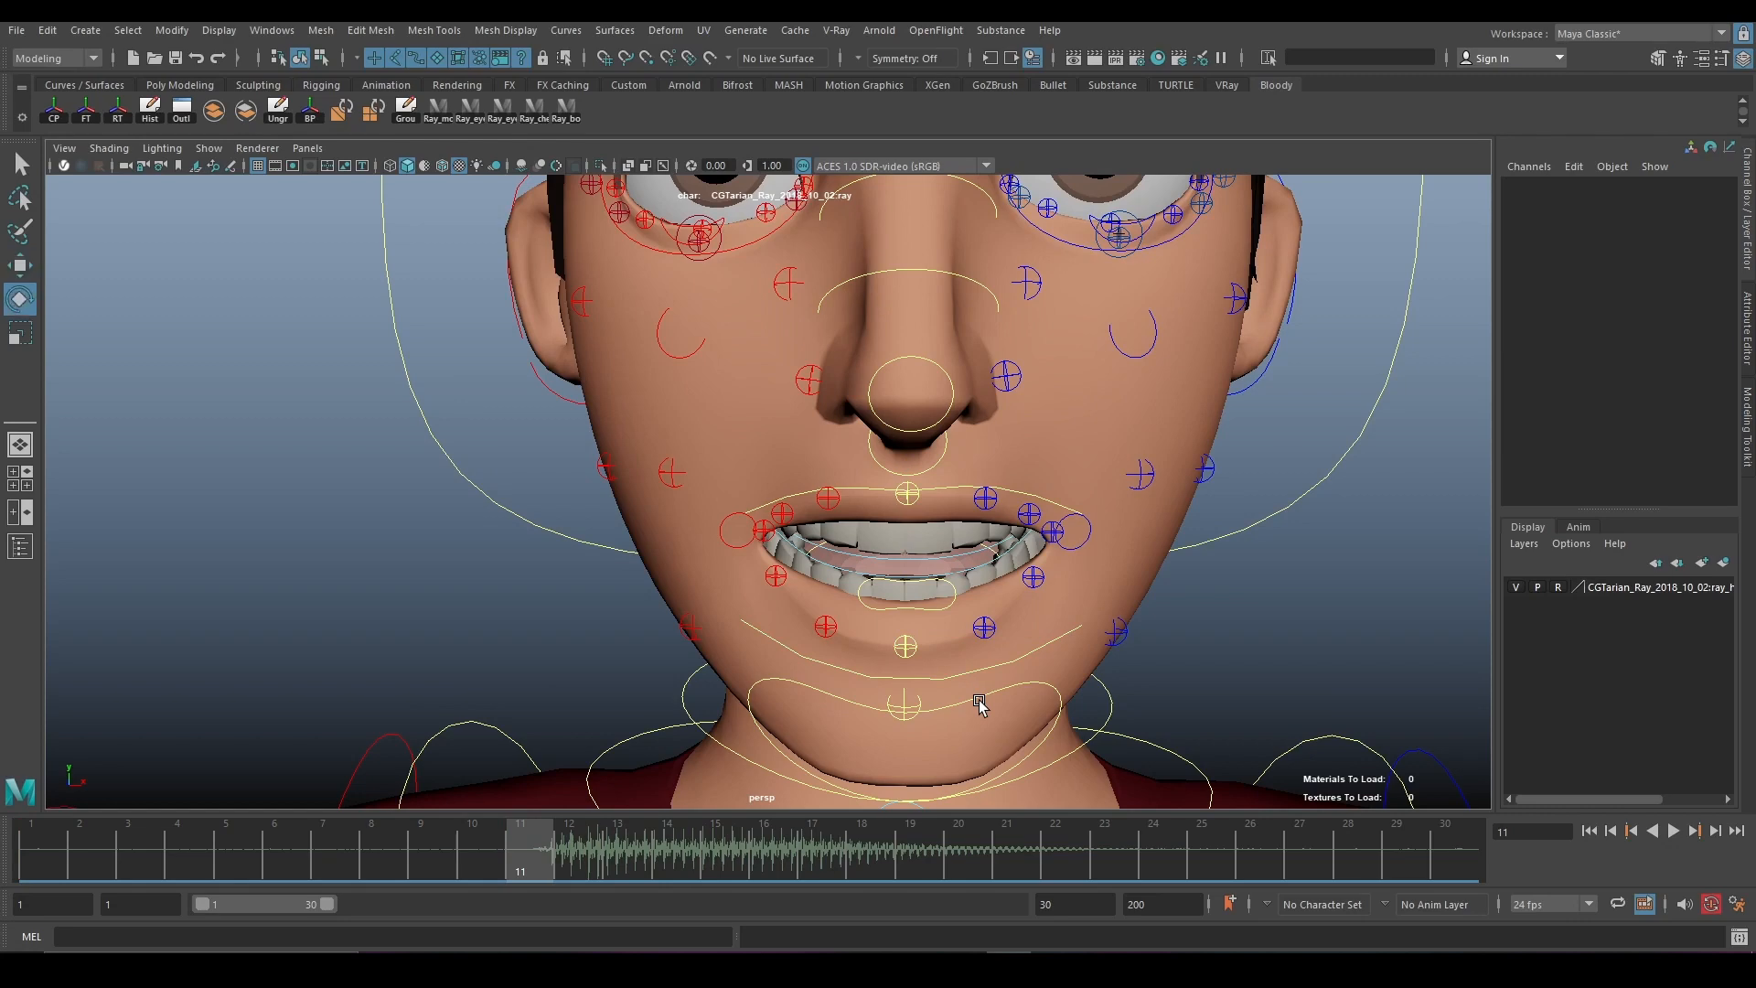
click(953, 711)
scroll(960, 677, down, 2)
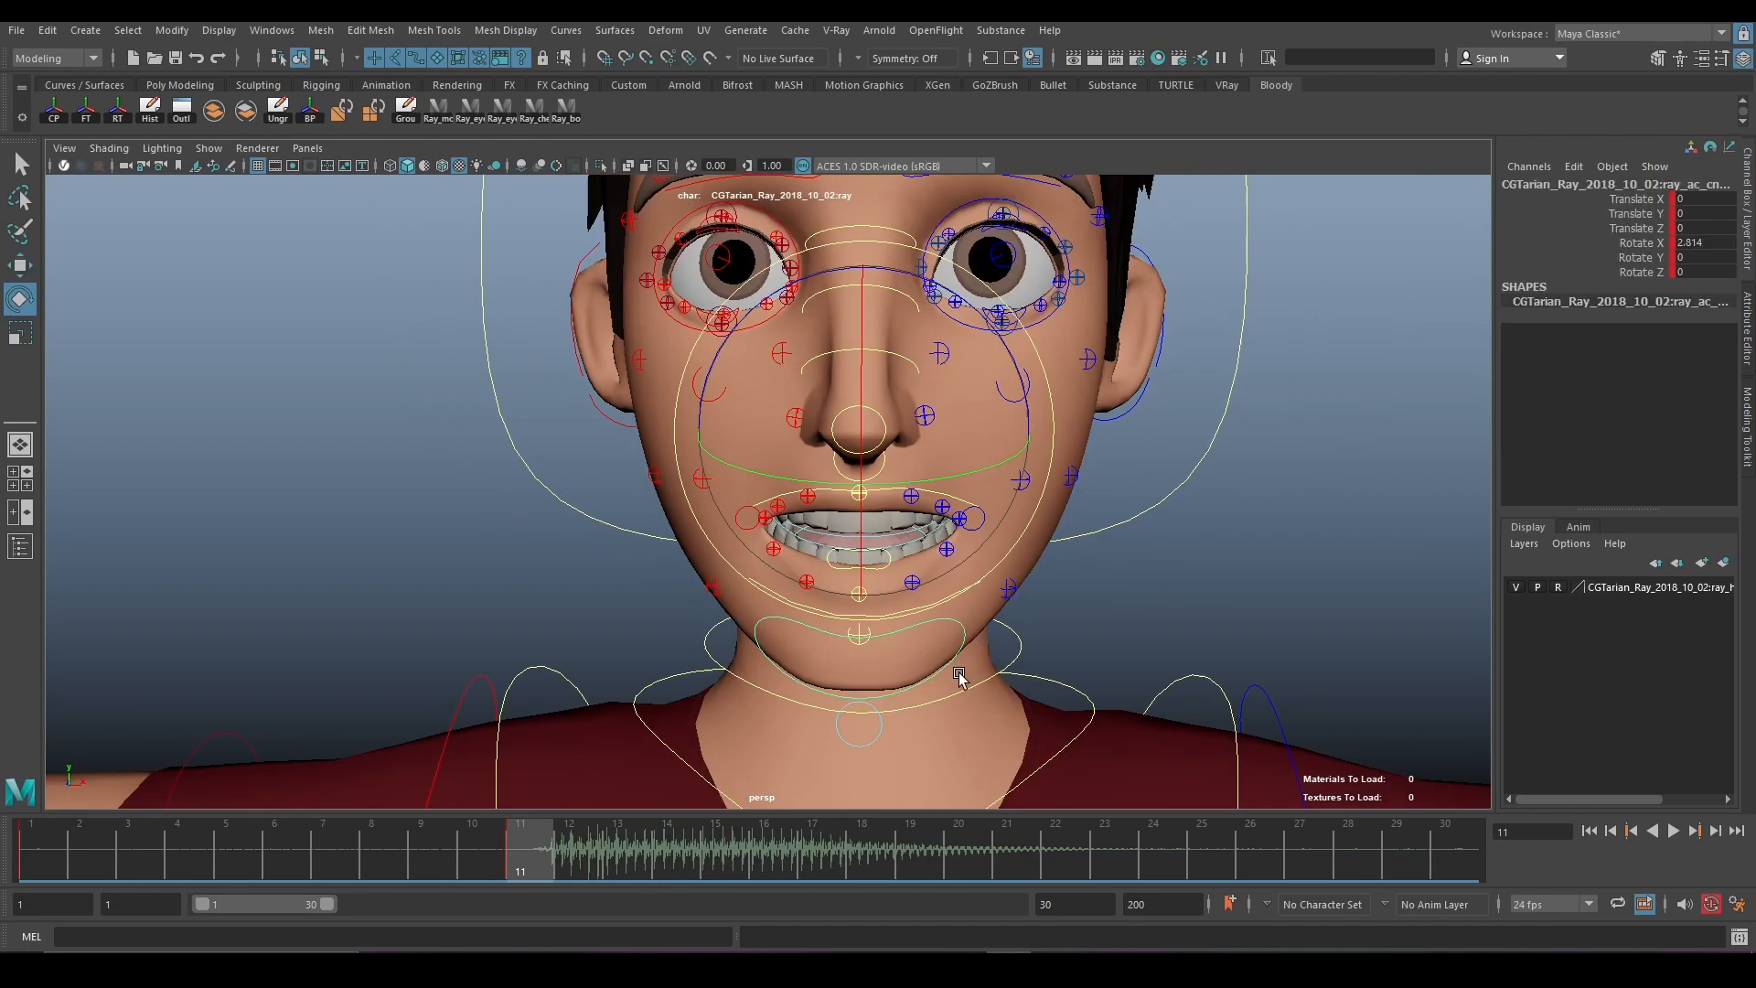
alt+drag(953, 622, 901, 589)
Key all mouth controls at frame 11, then play the animation with its audio from frame 9.
click(438, 109)
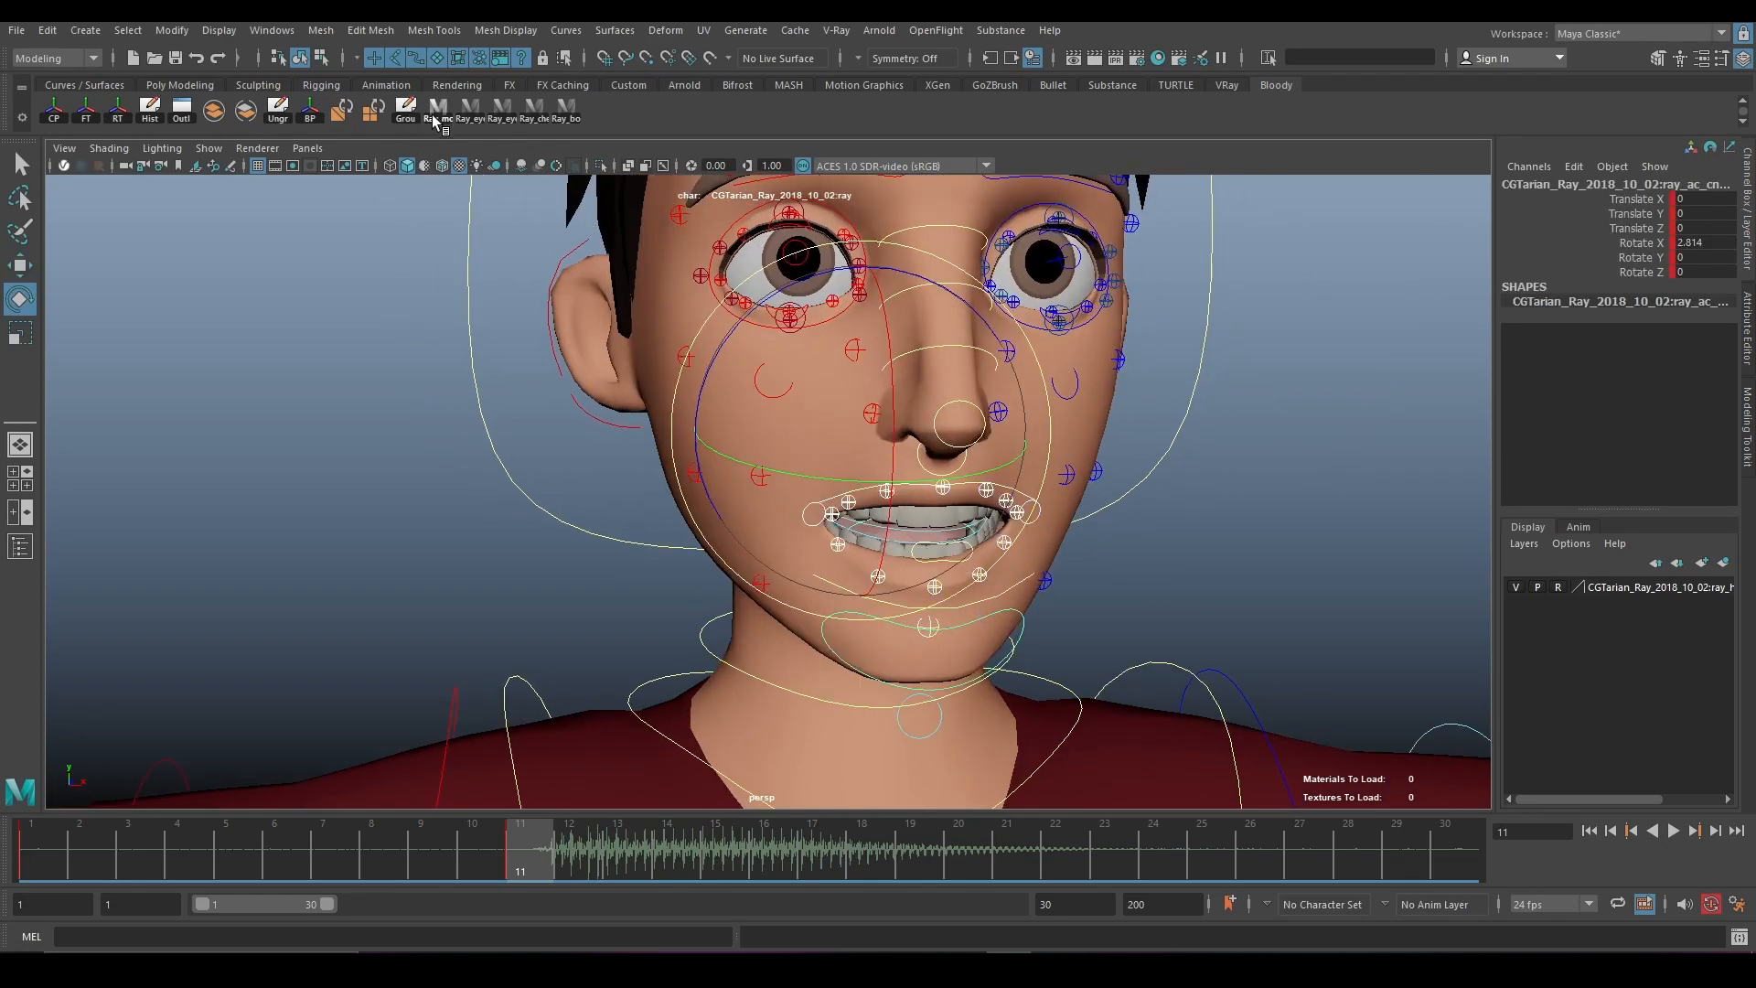
mouse_move(622, 846)
mouse_down()
mouse_move(1068, 858)
mouse_move(422, 865)
mouse_up()
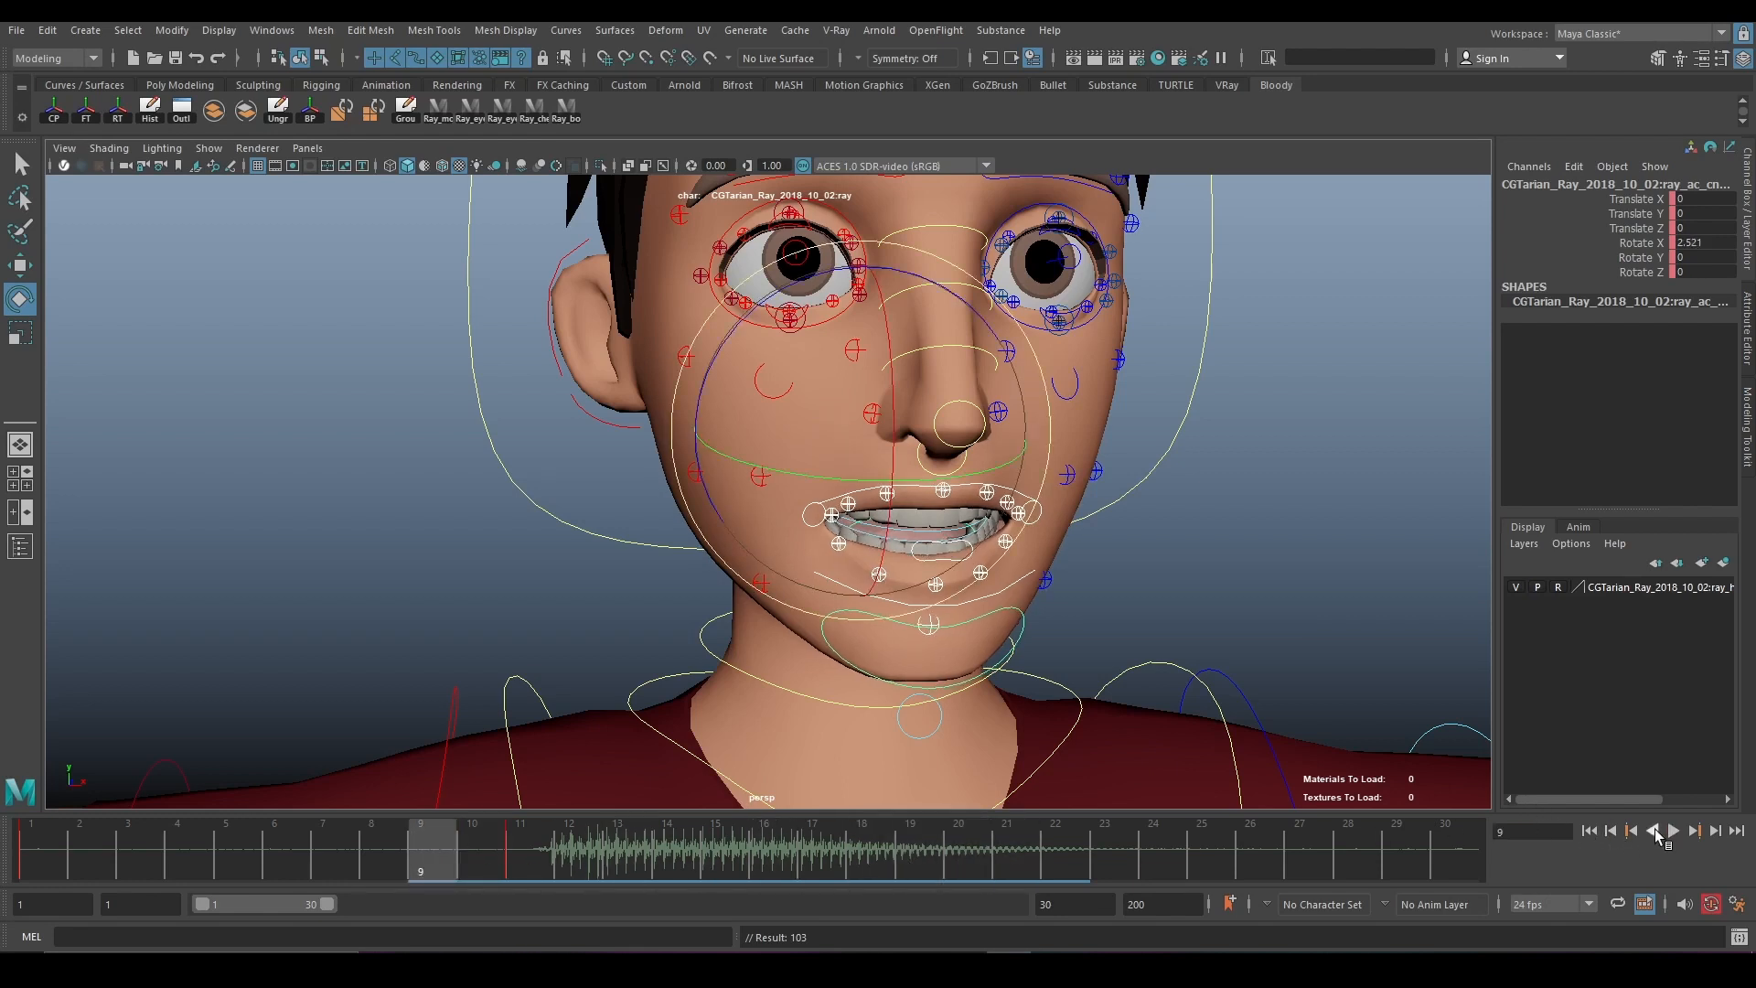
click(1674, 830)
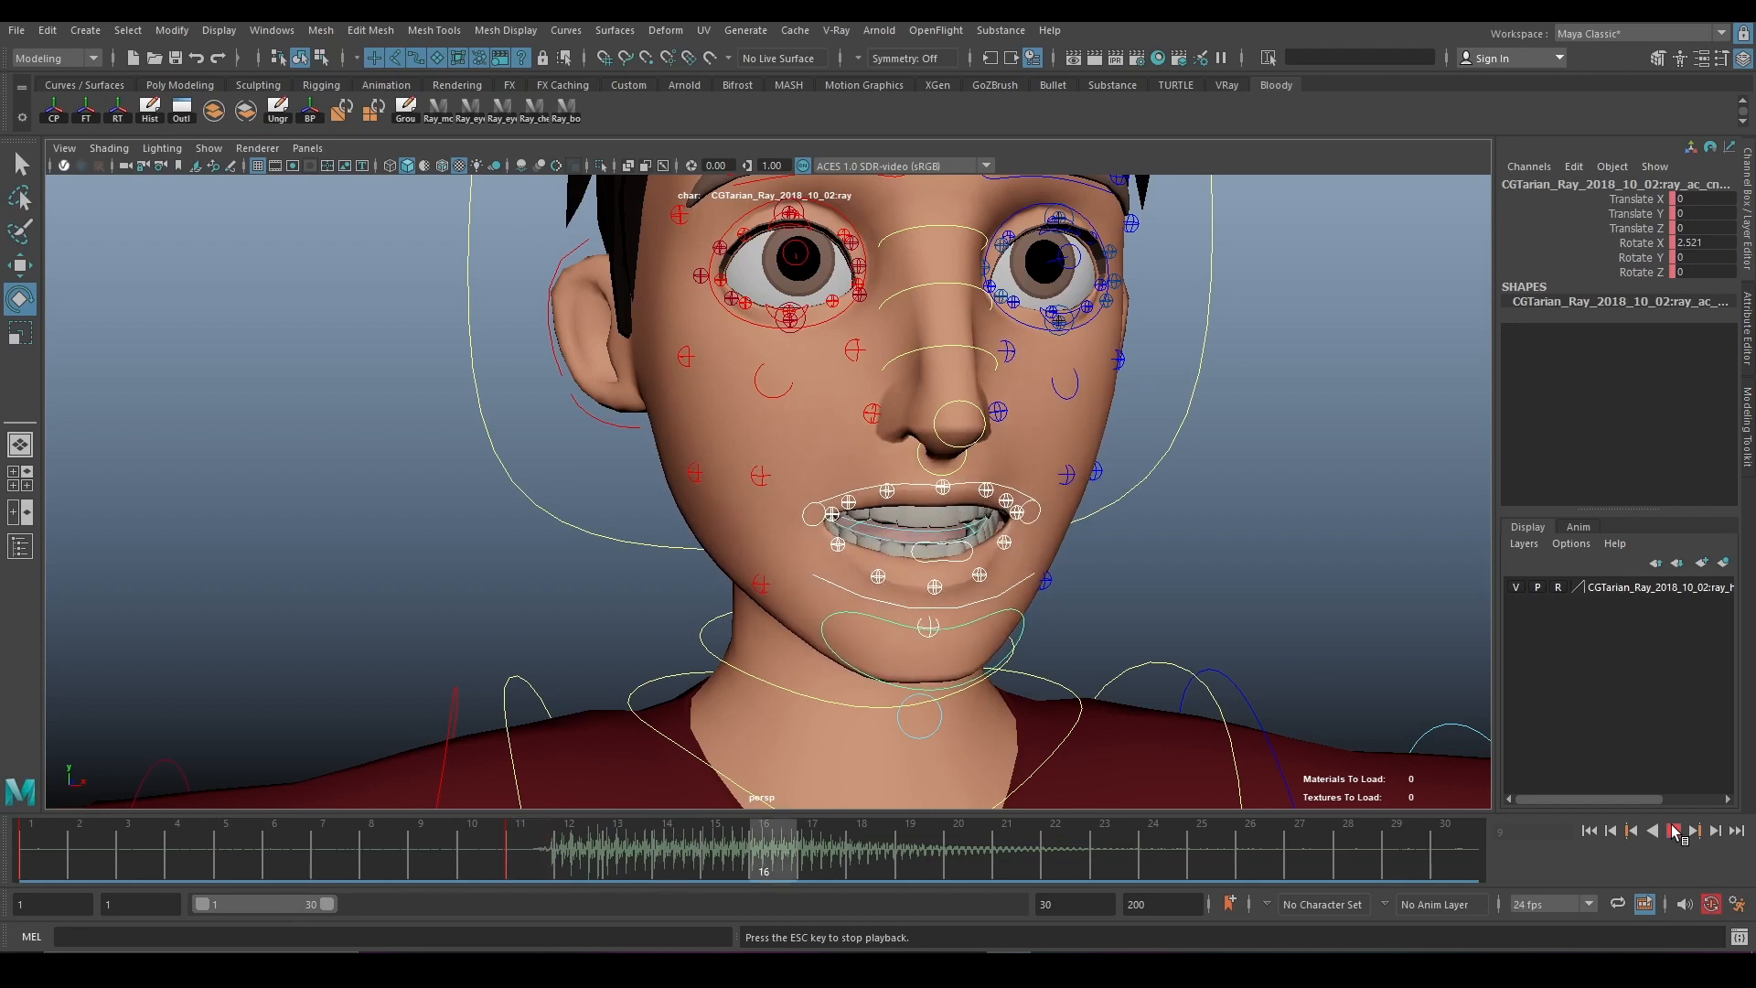
click(1674, 830)
At frame 19, partly close the jaw by rotating its control to about 1.127 in Rotate X.
drag(647, 848, 904, 852)
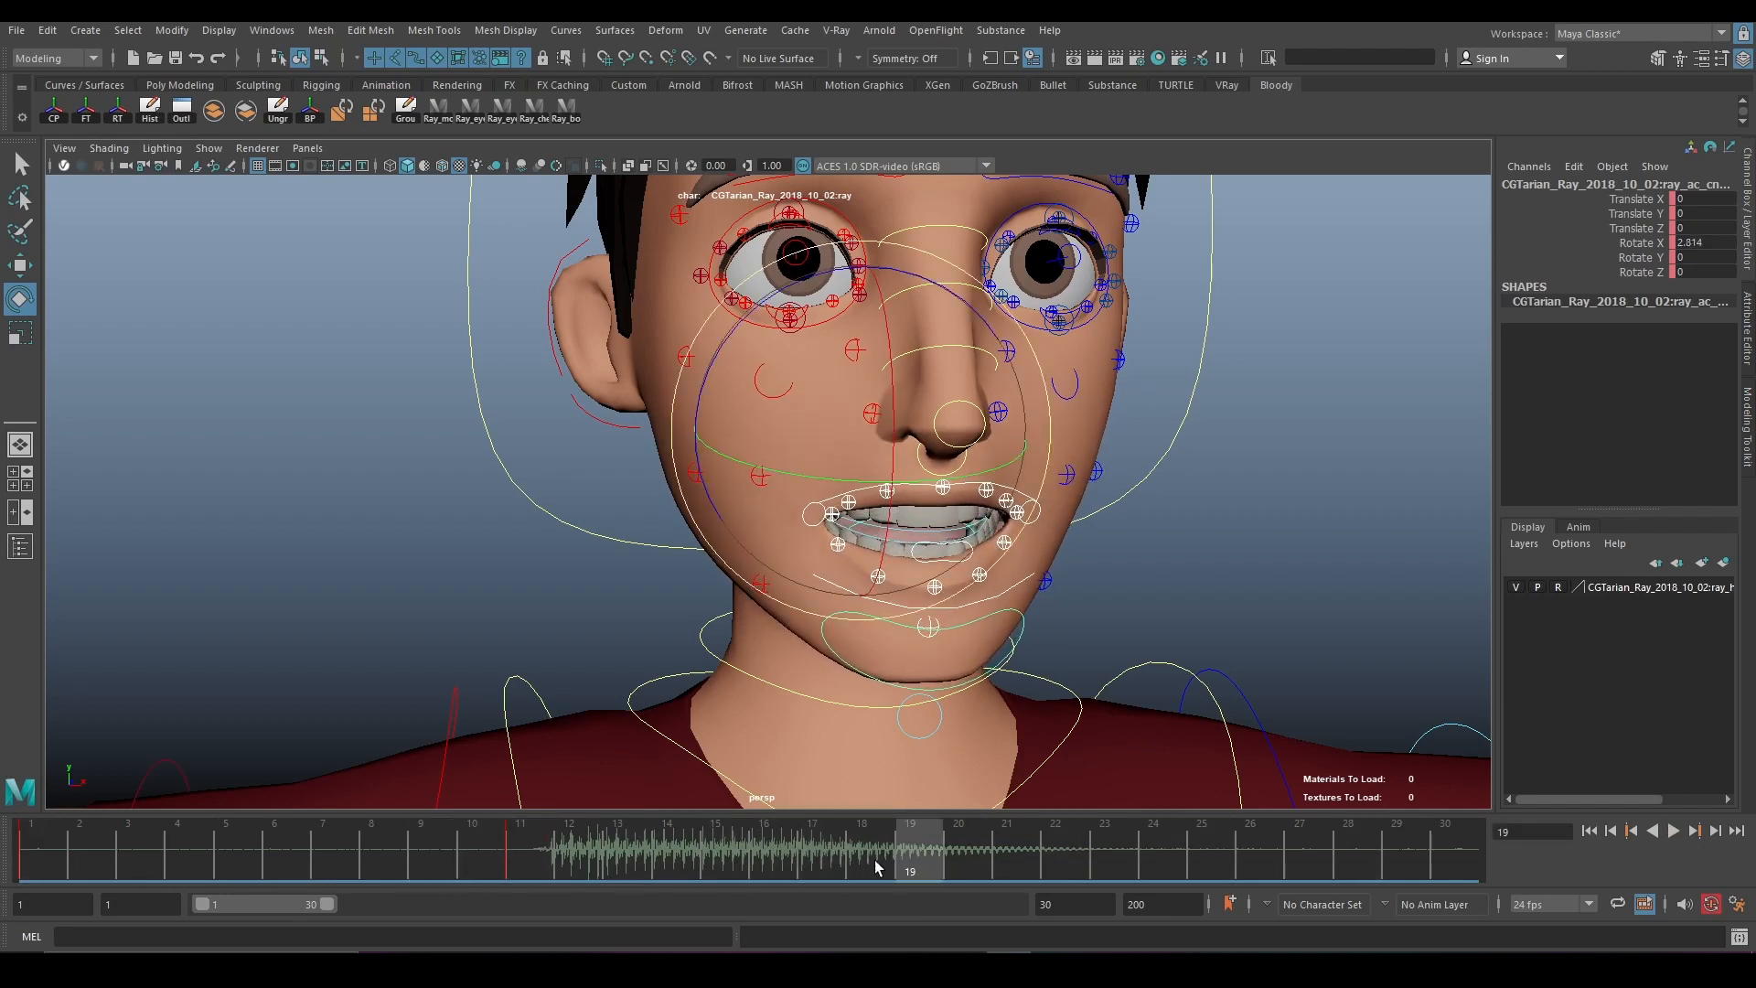
alt+right_drag(992, 512, 1082, 499)
alt+middle_drag(1100, 551, 1047, 518)
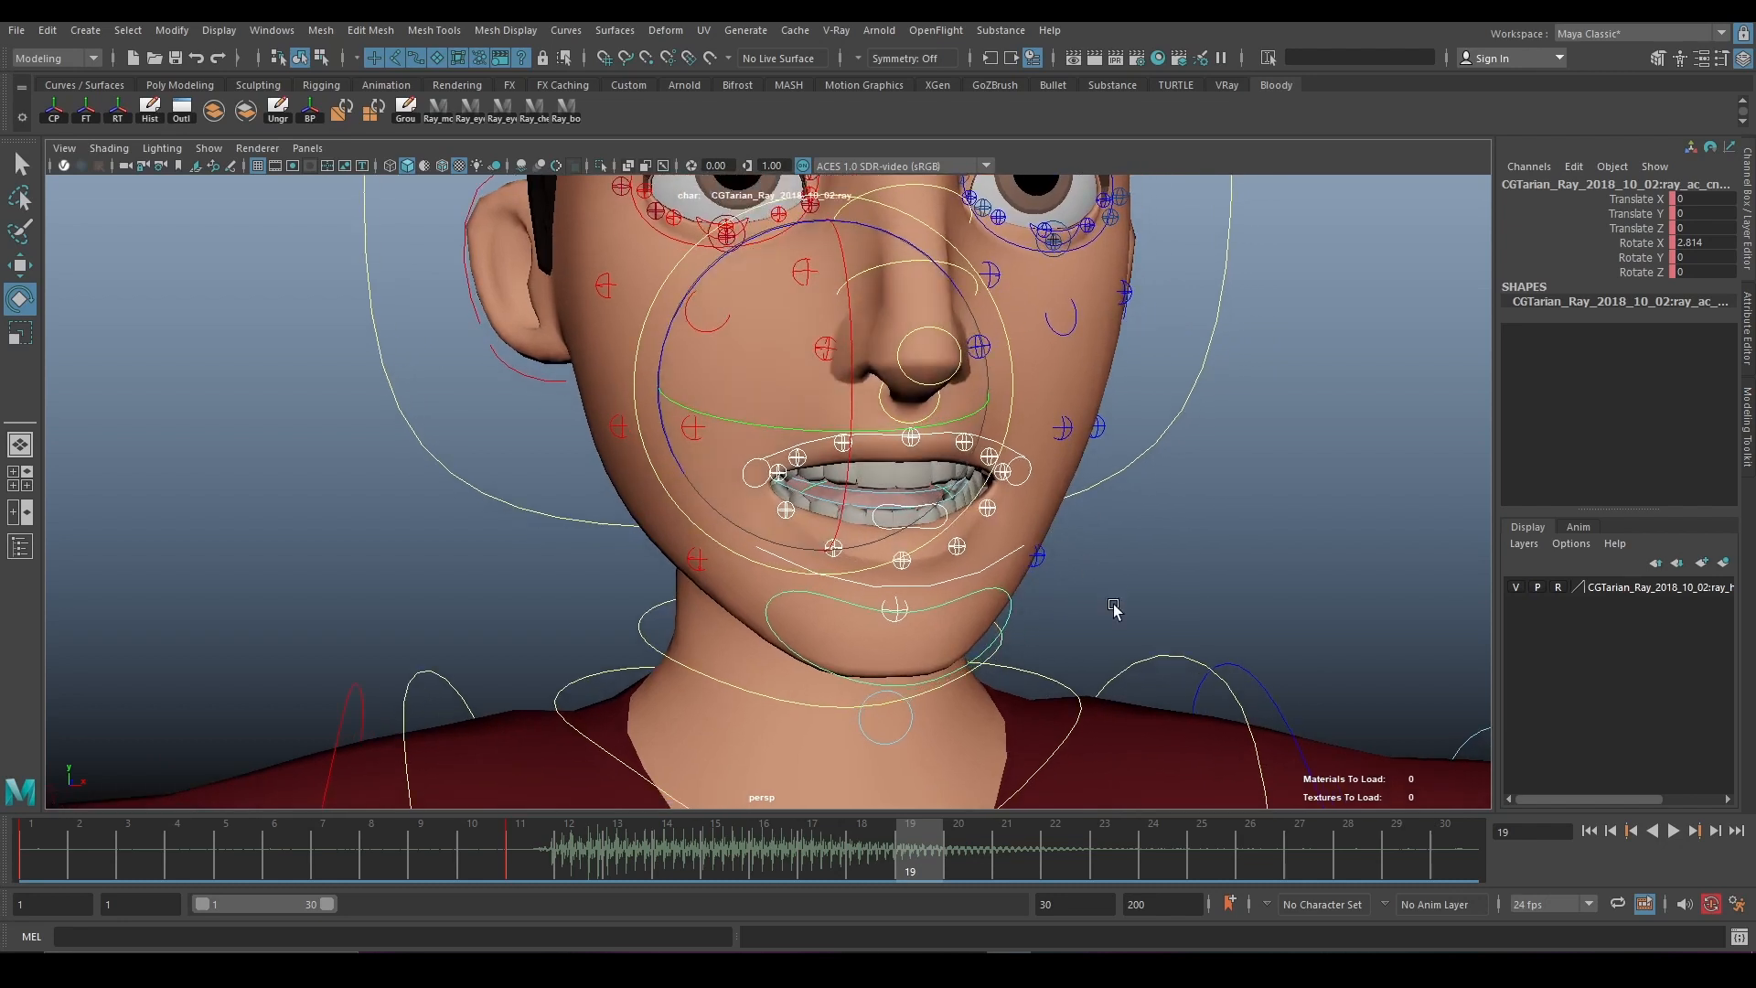
click(970, 596)
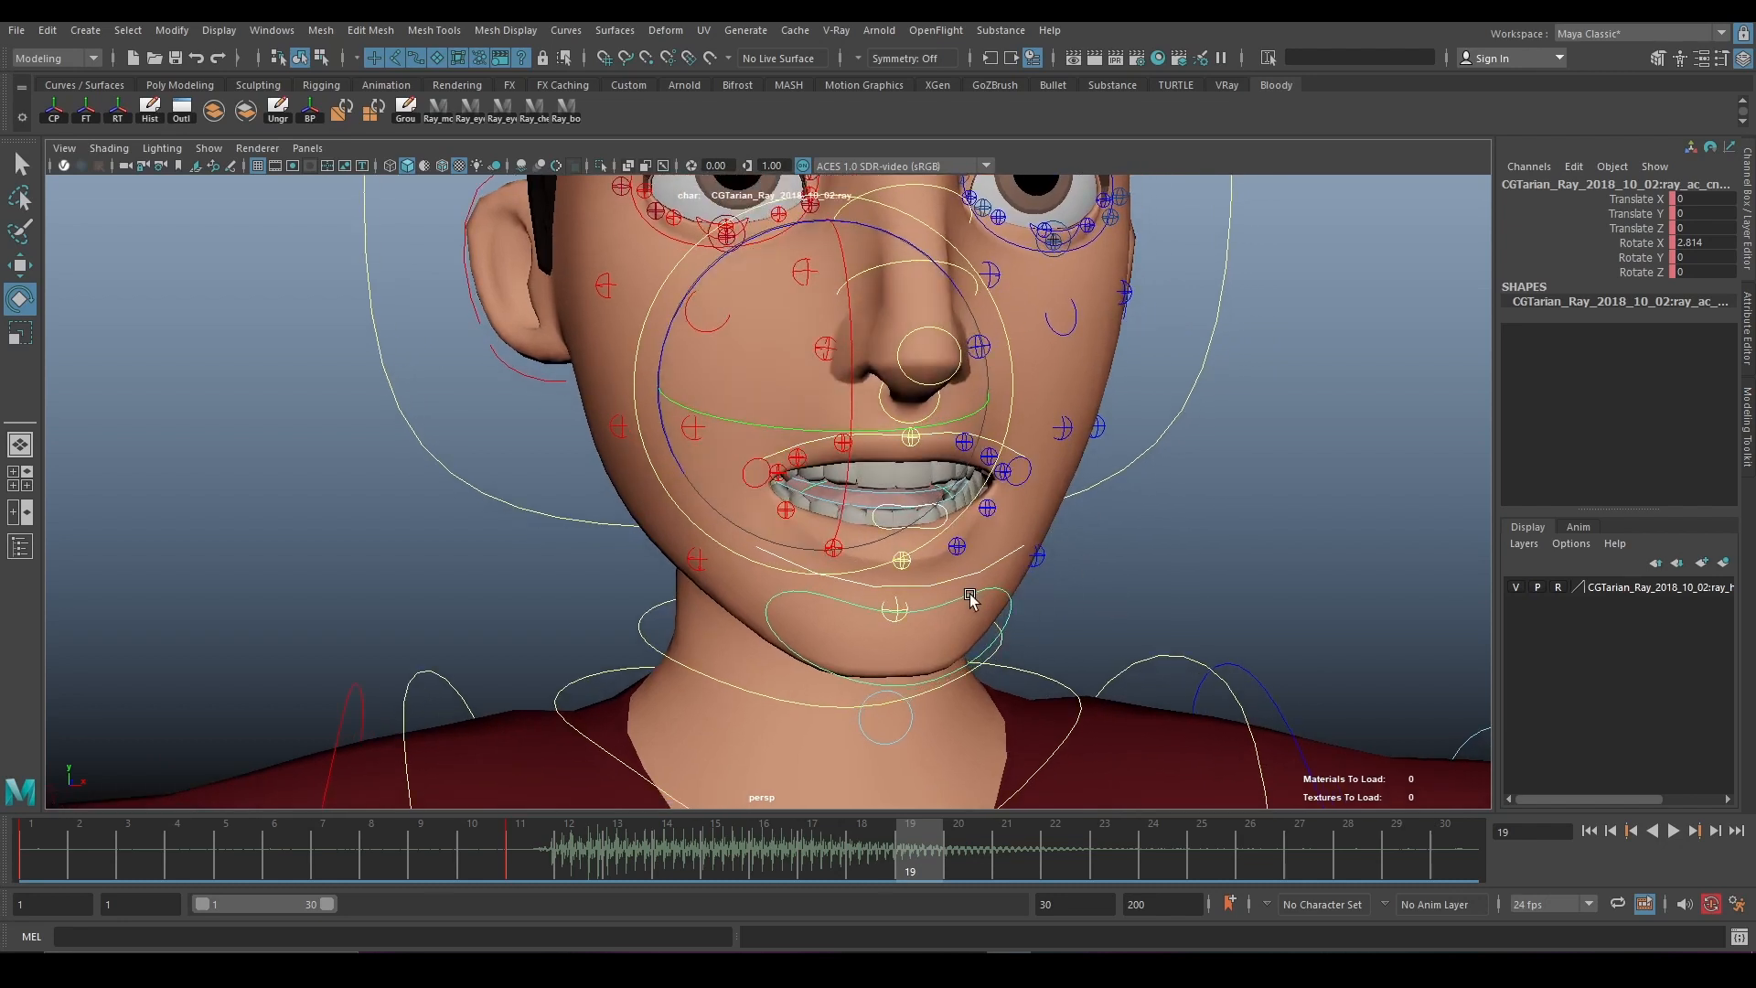
click(854, 380)
drag(854, 382, 856, 375)
Adjust the lower lip's rotation slightly at frame 19 and rotate the upper lip control to about -3.03 in Rotate X.
scroll(935, 462, up, 2)
click(1032, 582)
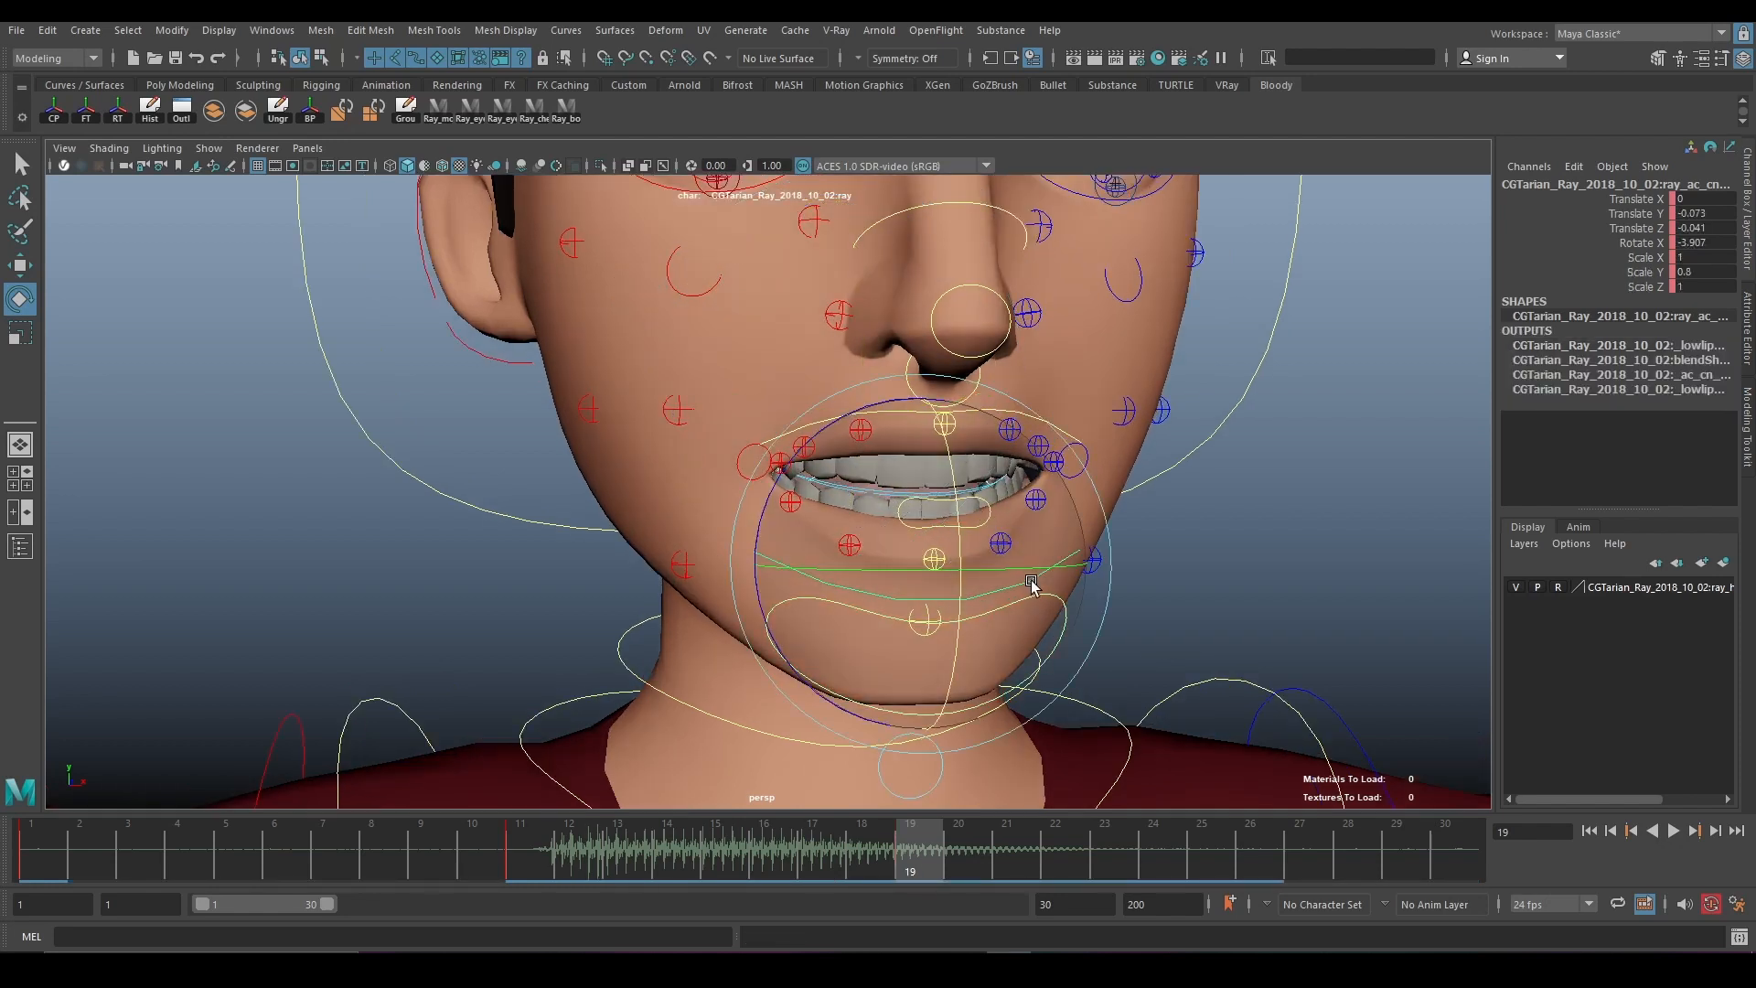
drag(946, 465, 946, 468)
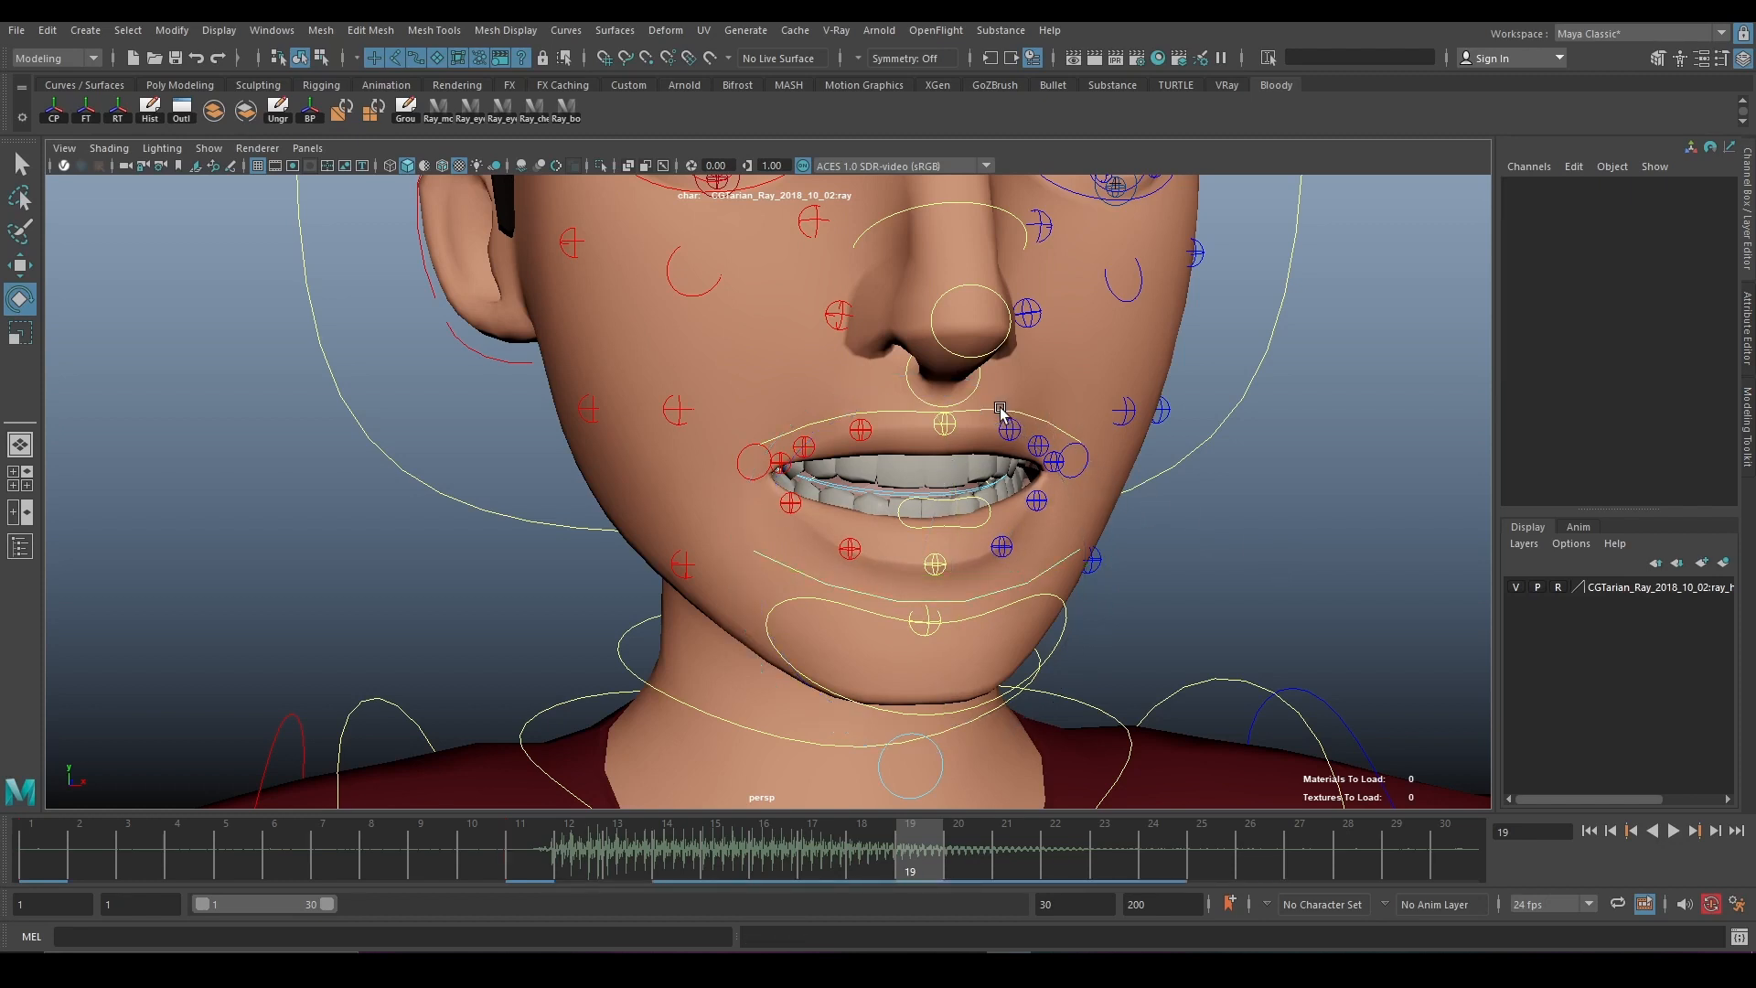
click(965, 366)
drag(965, 366, 987, 395)
mouse_move(962, 457)
alt+mouse_down()
mouse_move(942, 464)
mouse_move(959, 471)
alt+mouse_up()
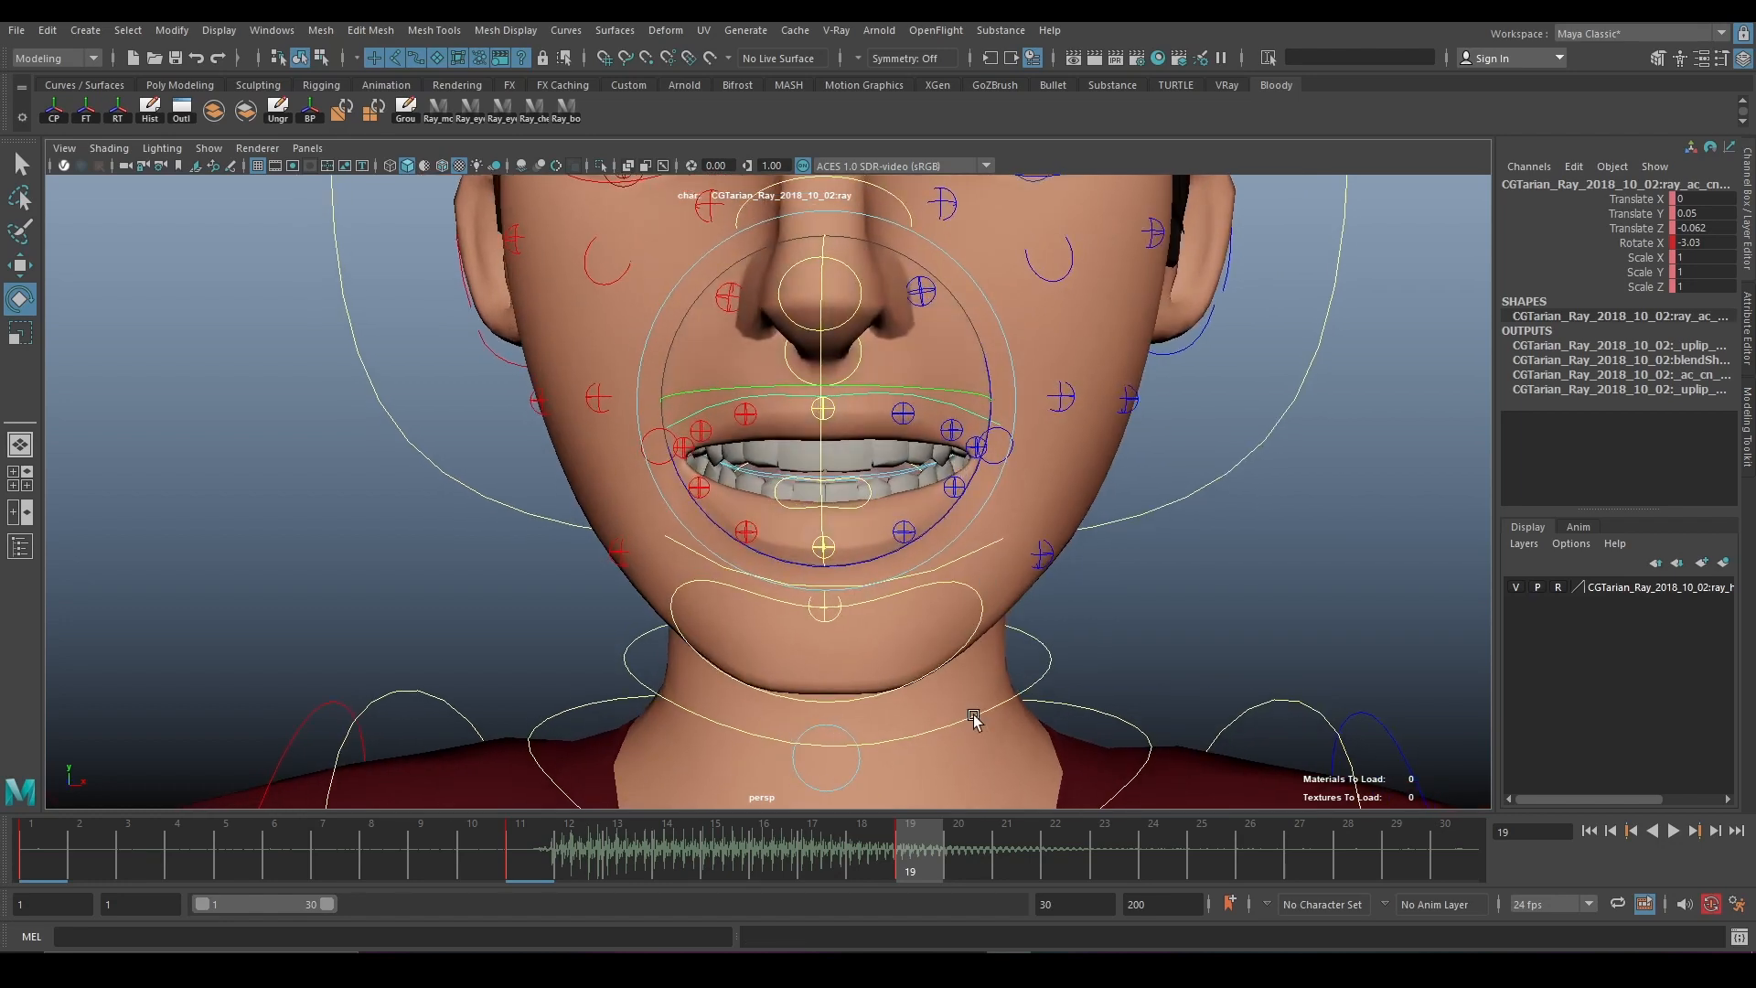
Play back the mouth motion and key all mouth controls at frame 19.
key(alt+v)
drag(951, 878, 1196, 878)
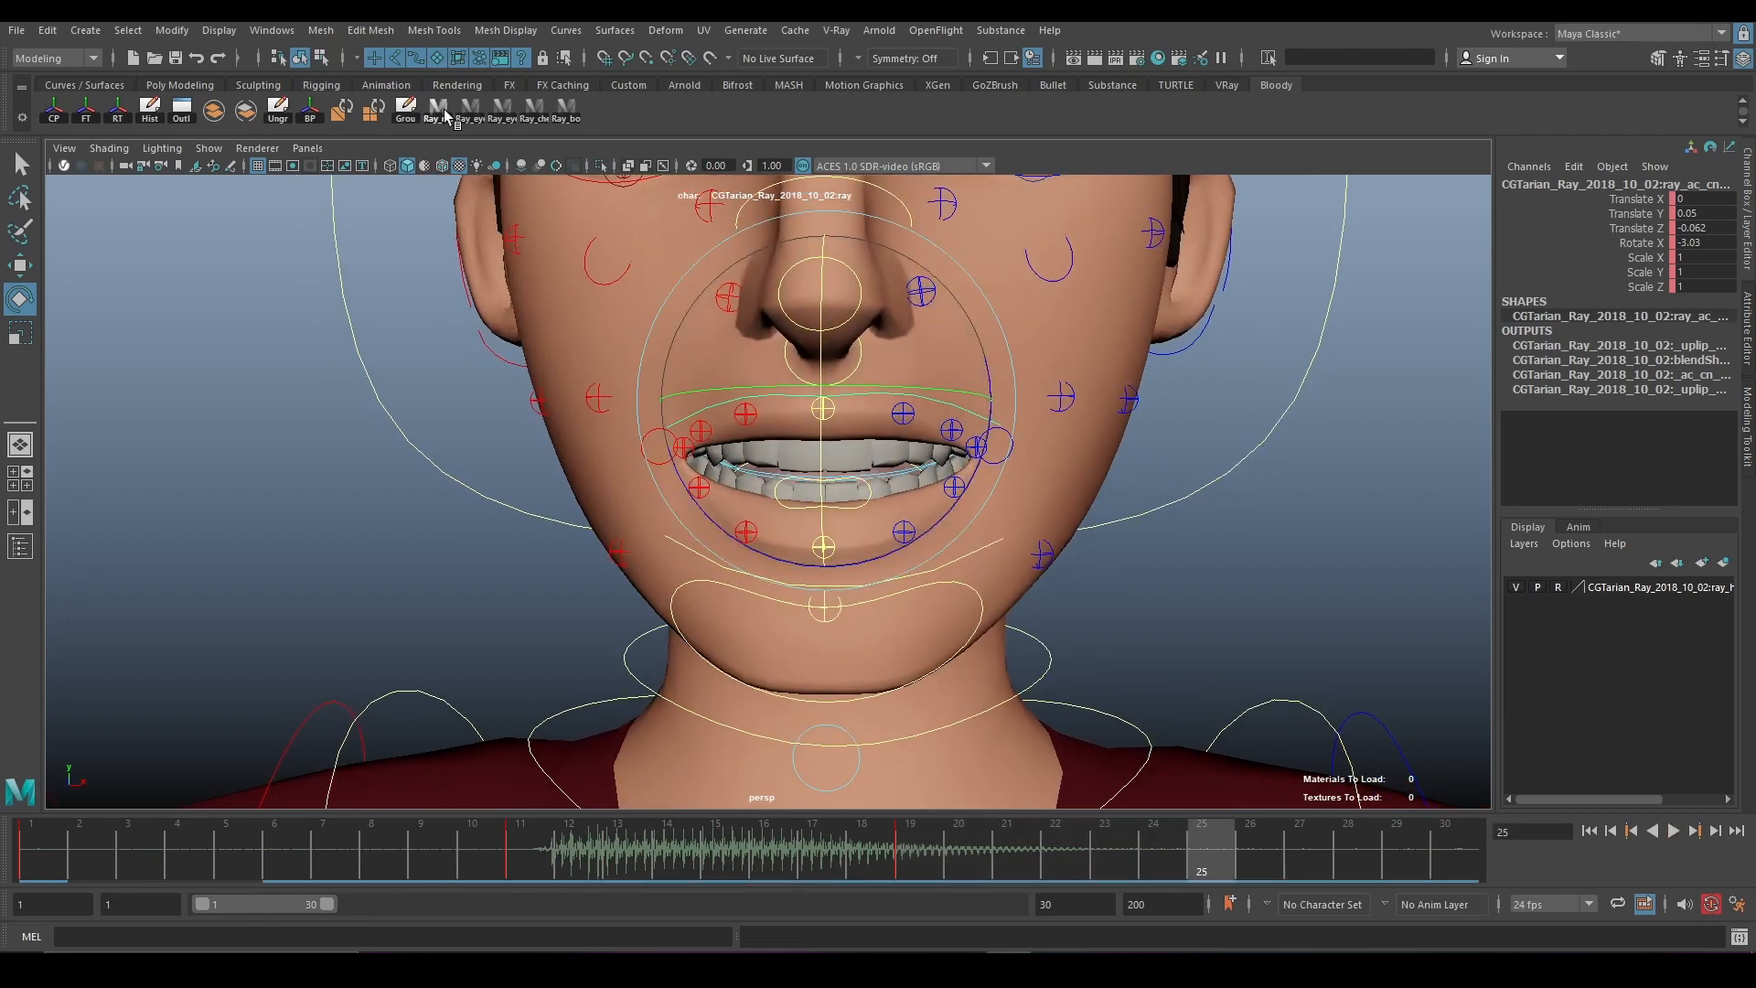
click(931, 861)
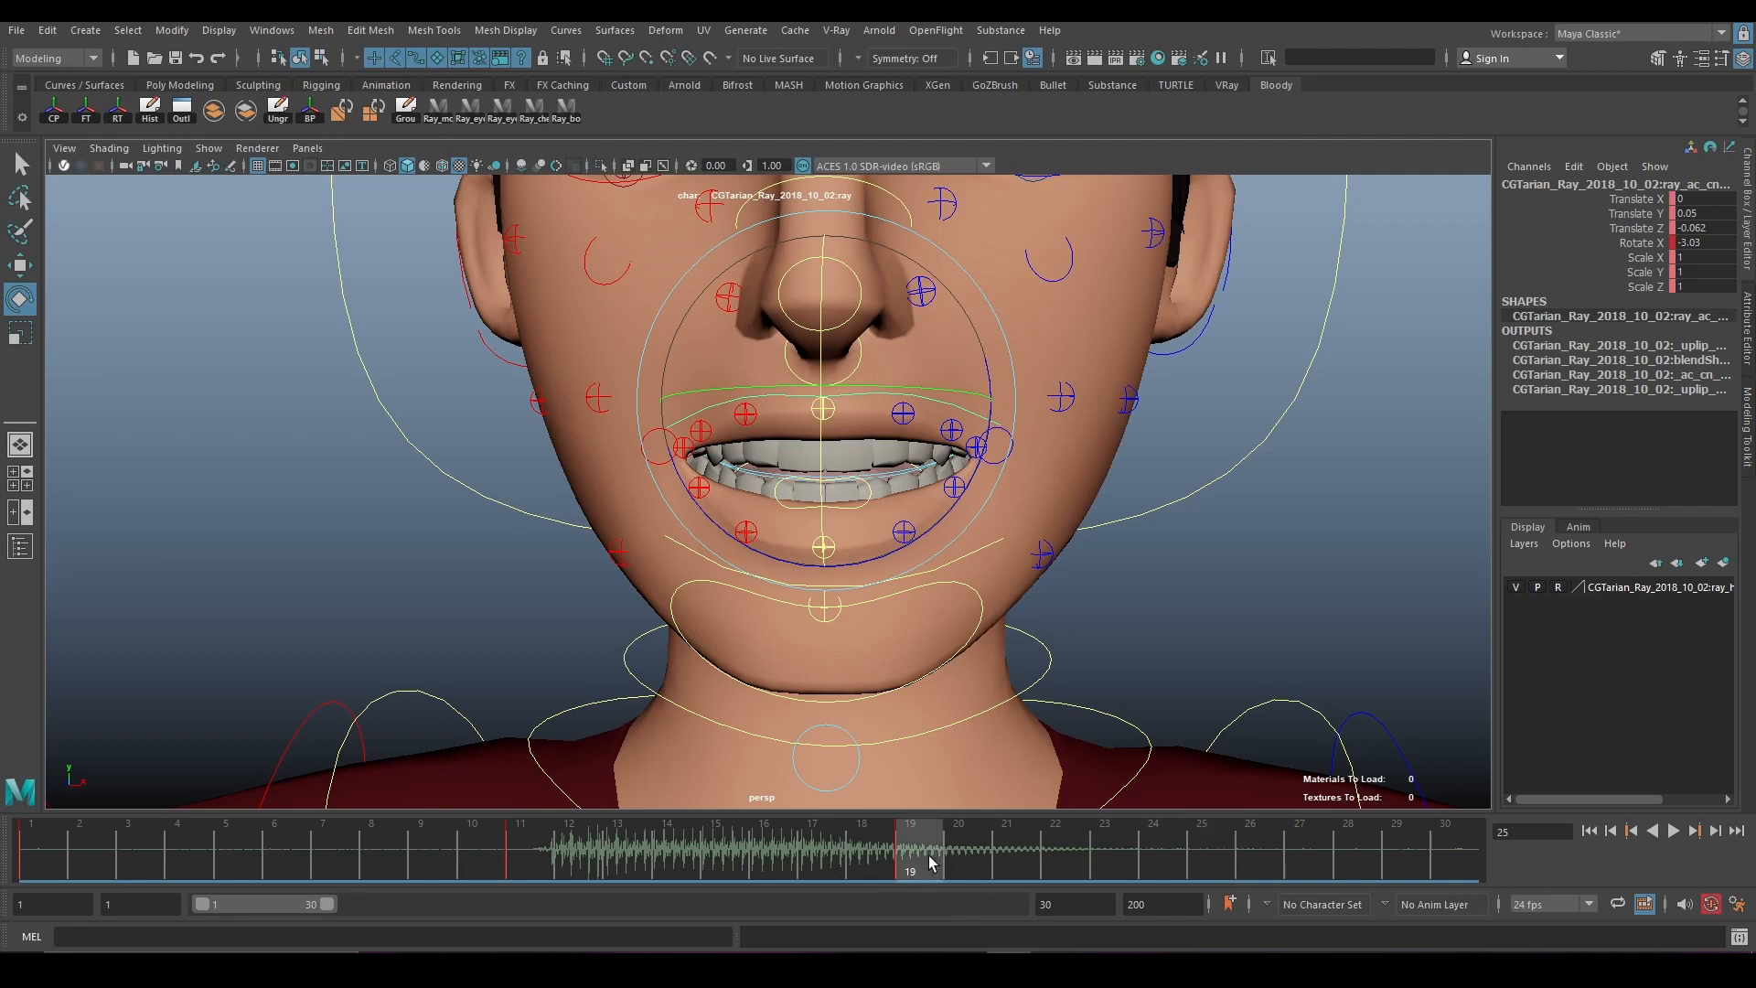
click(458, 119)
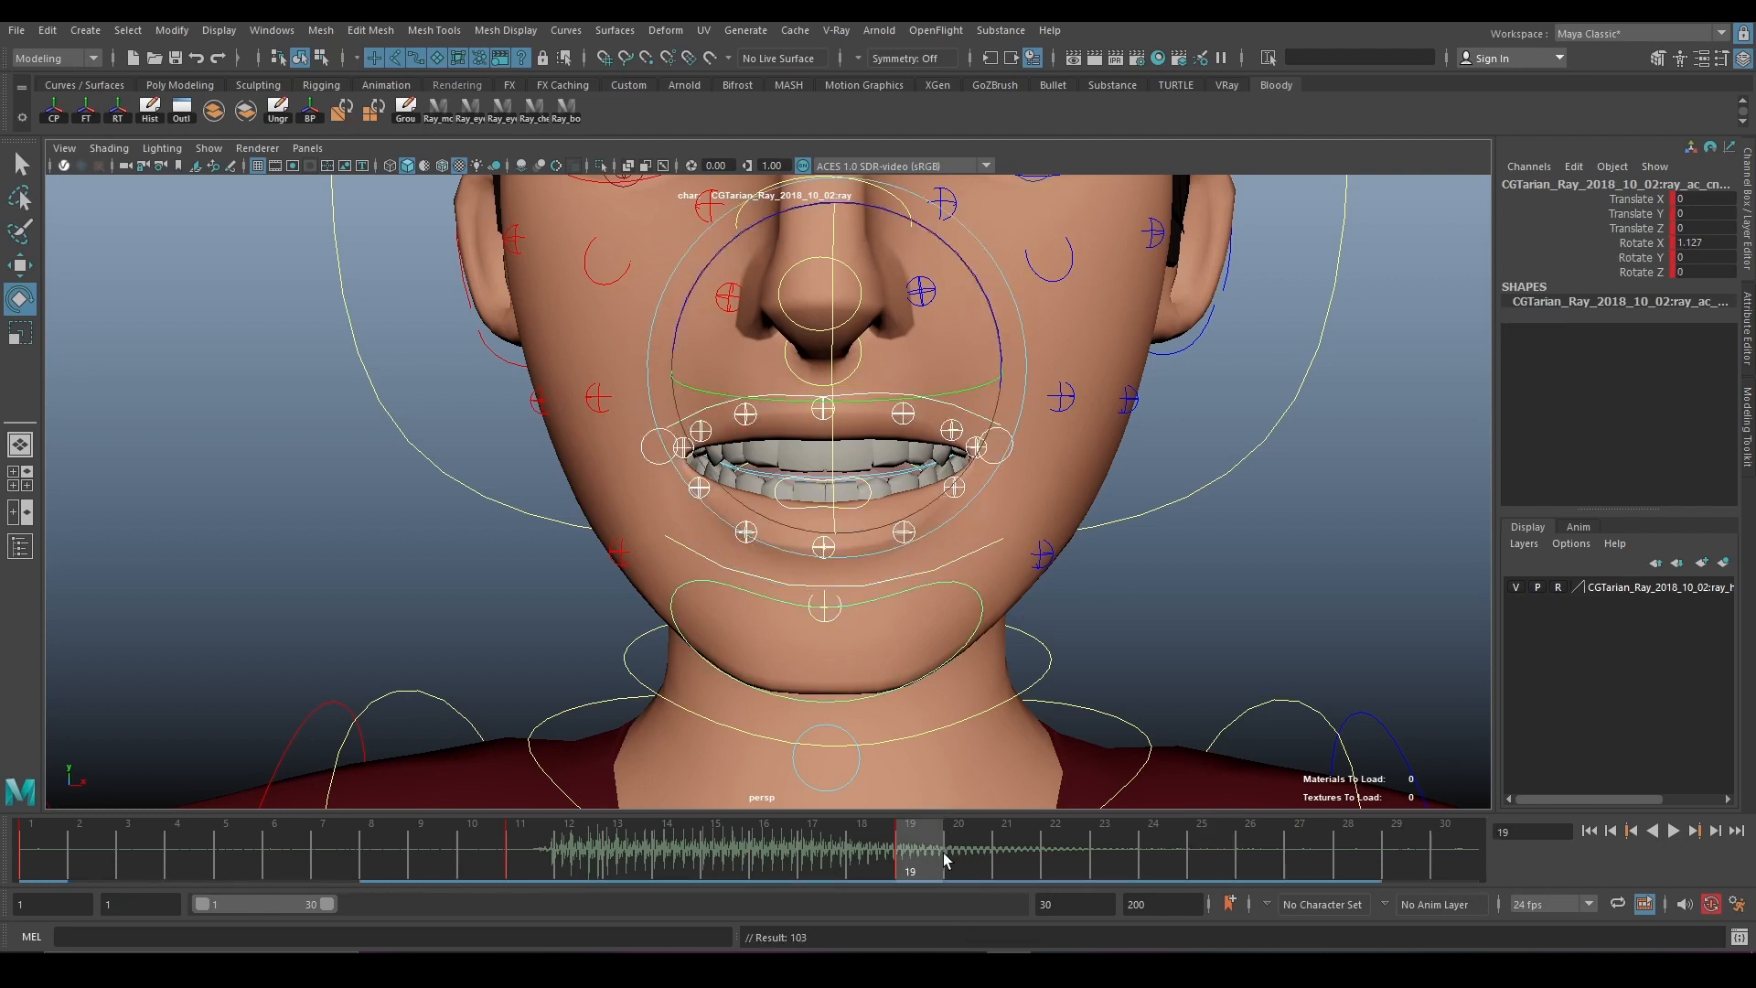
Key the closed mouth at frame 26 by setting Translate X, Y, Z and Rotate X to 0 on all mouth controls.
drag(943, 855, 1254, 865)
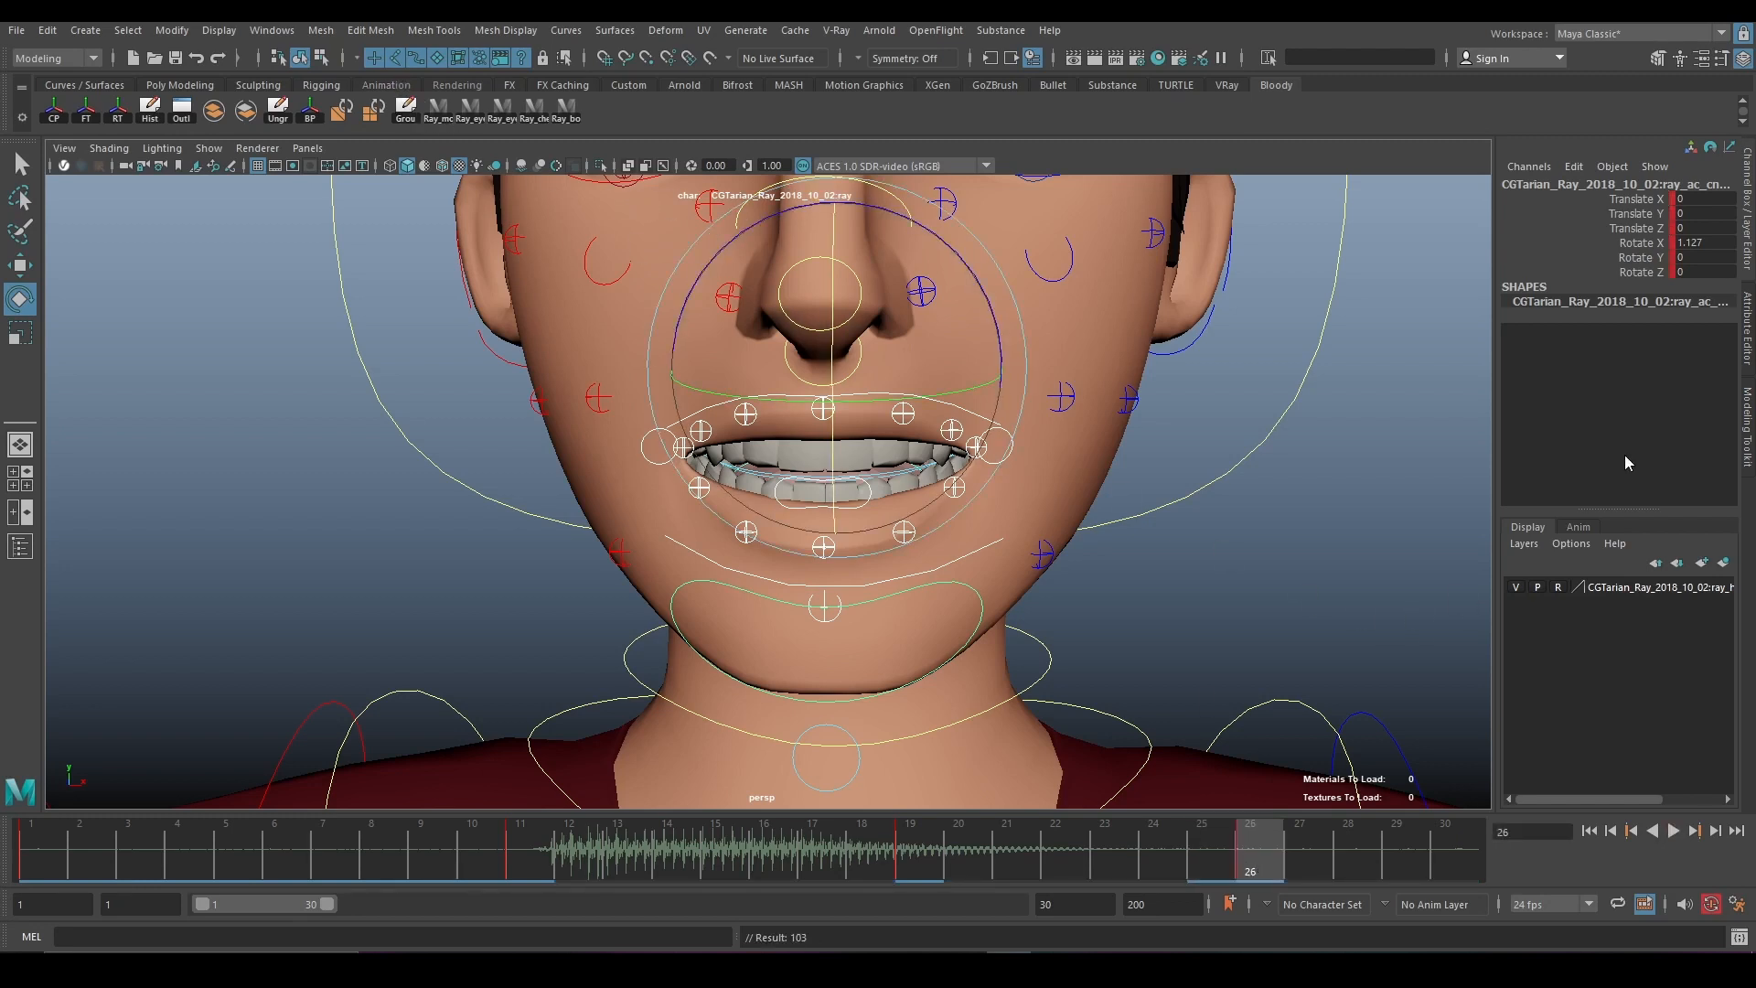
drag(1704, 198, 1704, 239)
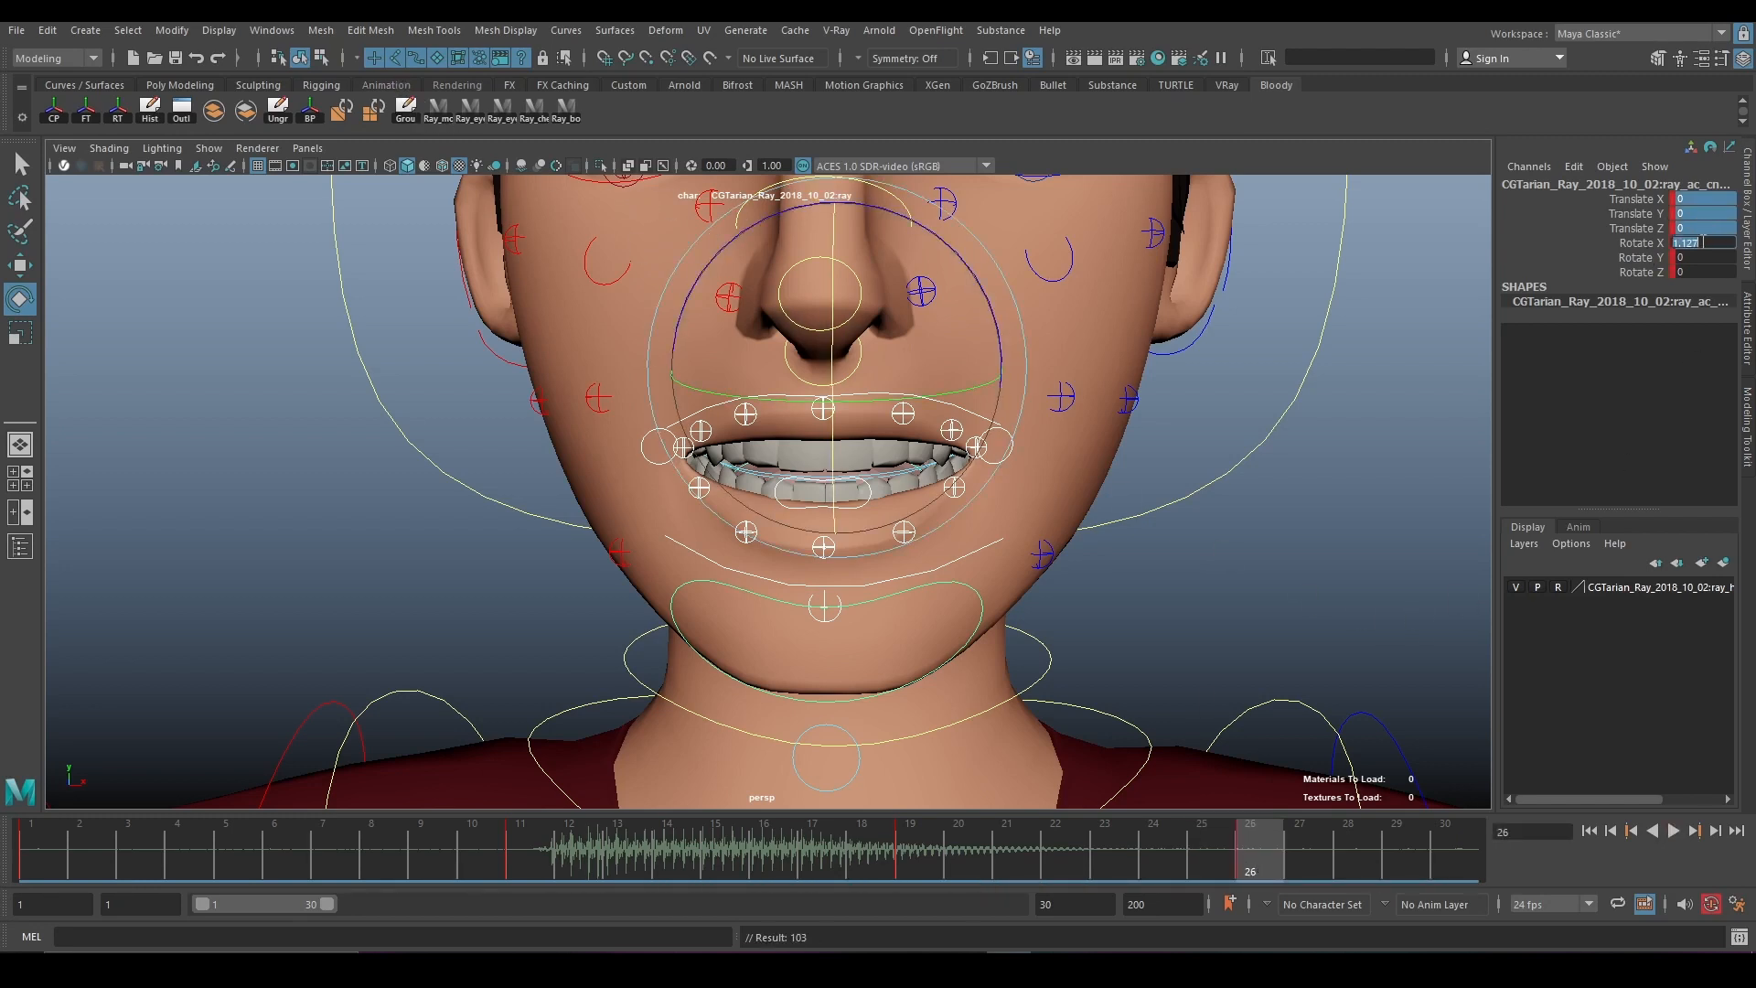
text(0)
key(Return)
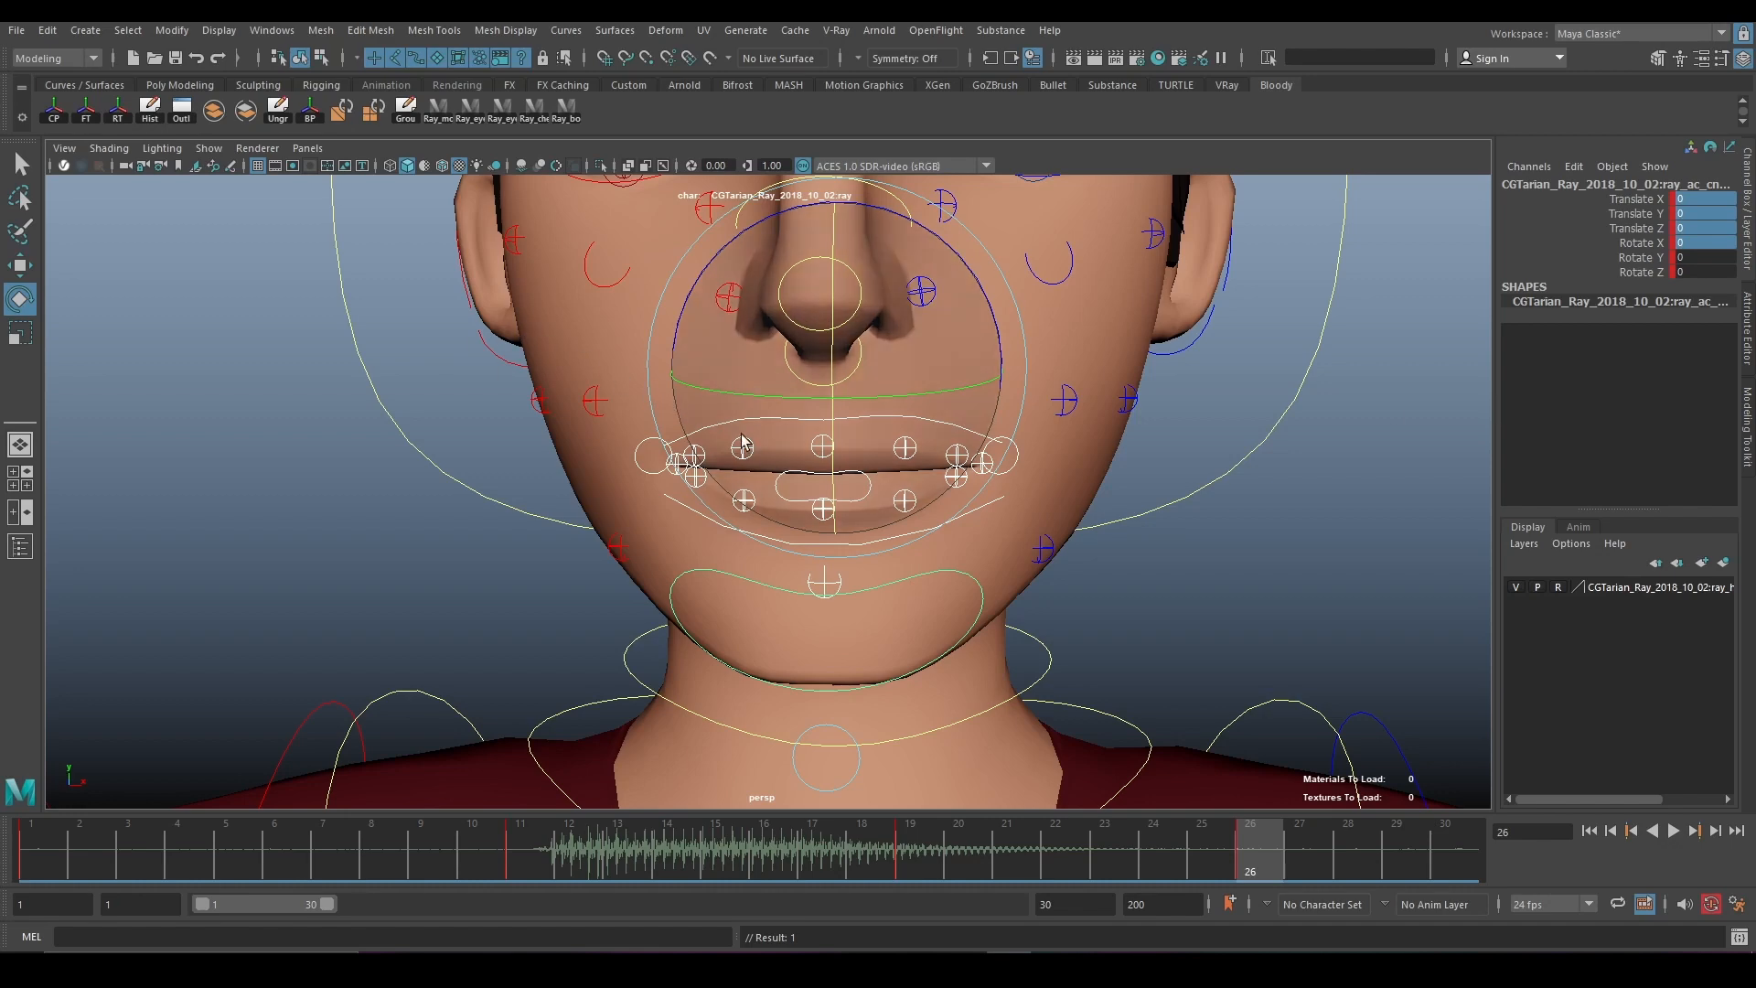
Play the animation with audio from frame 1 to review the first sound's mouth opening and closing.
key(alt+v)
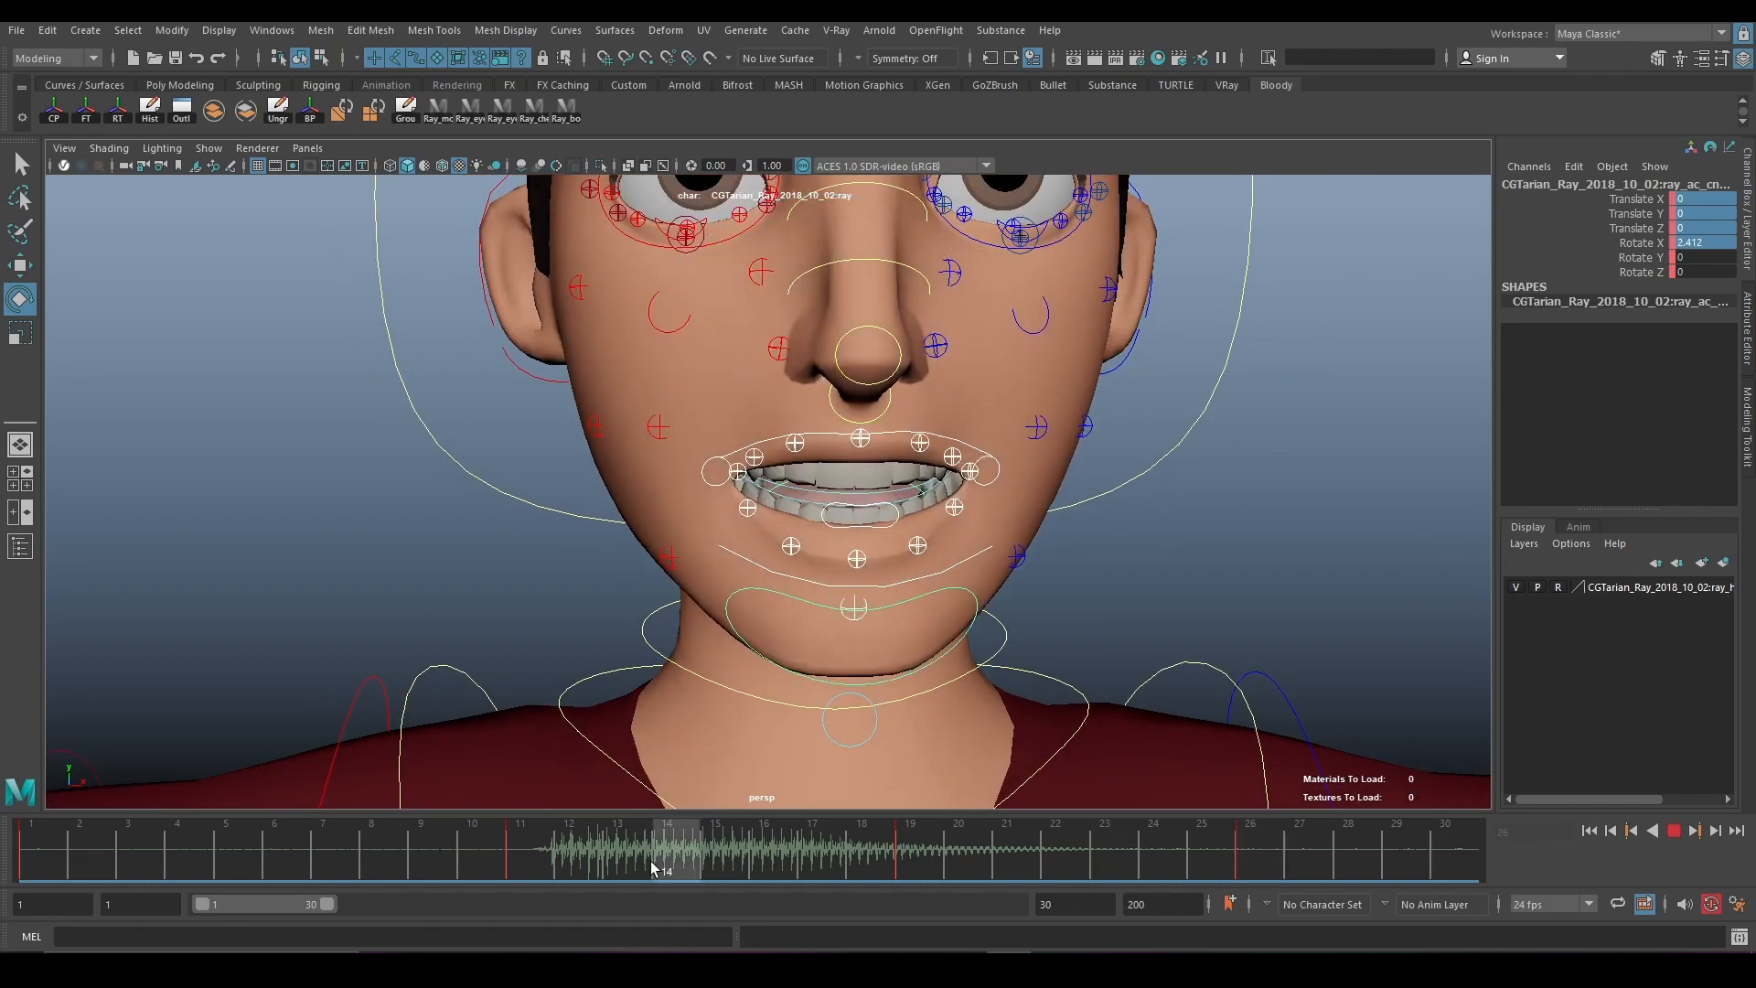
drag(652, 869, 21, 805)
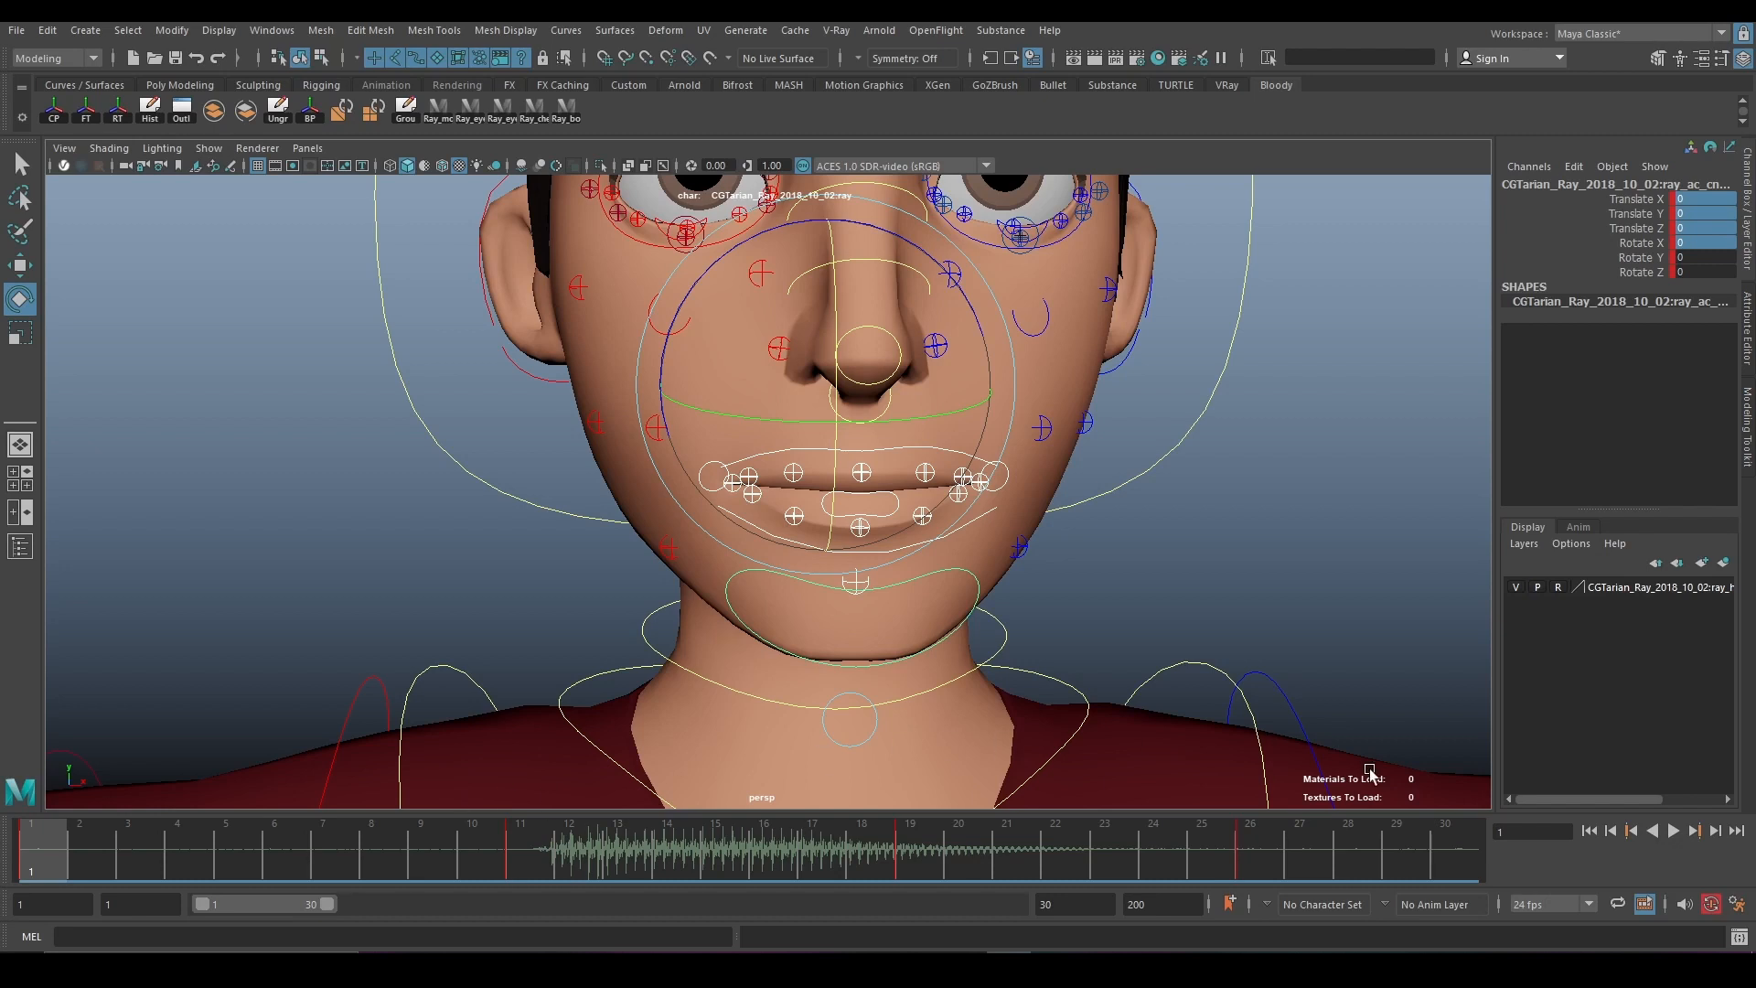
click(1674, 830)
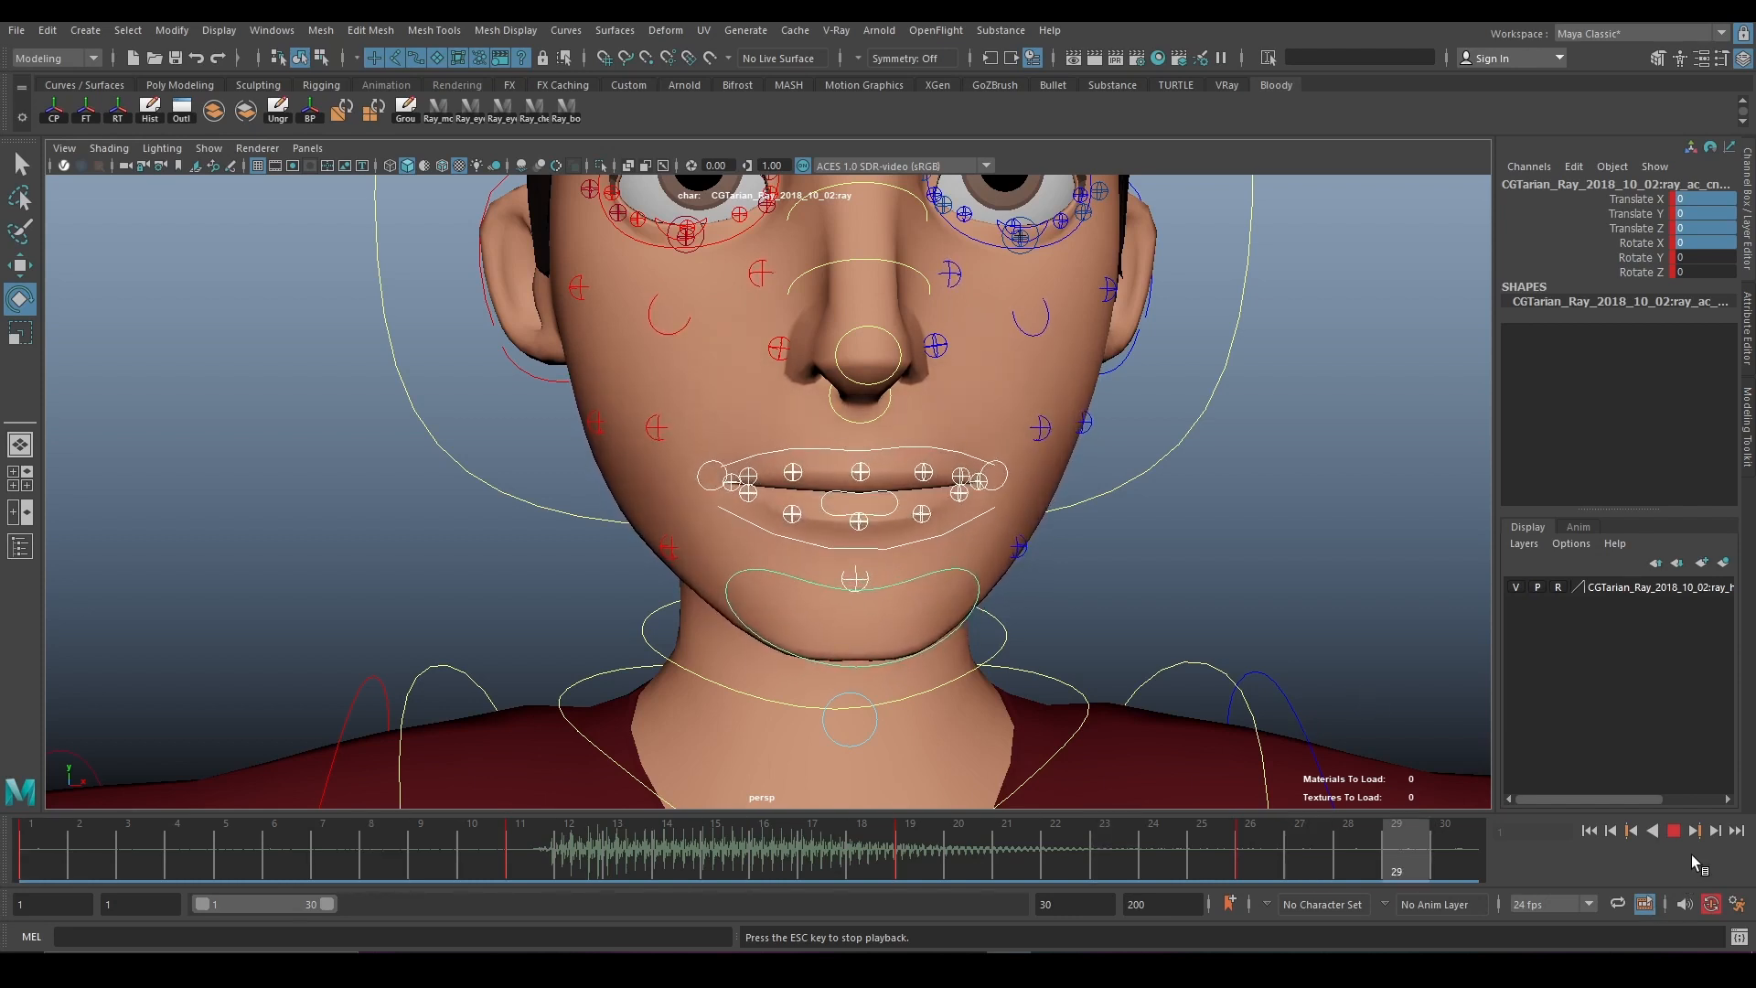
click(1670, 831)
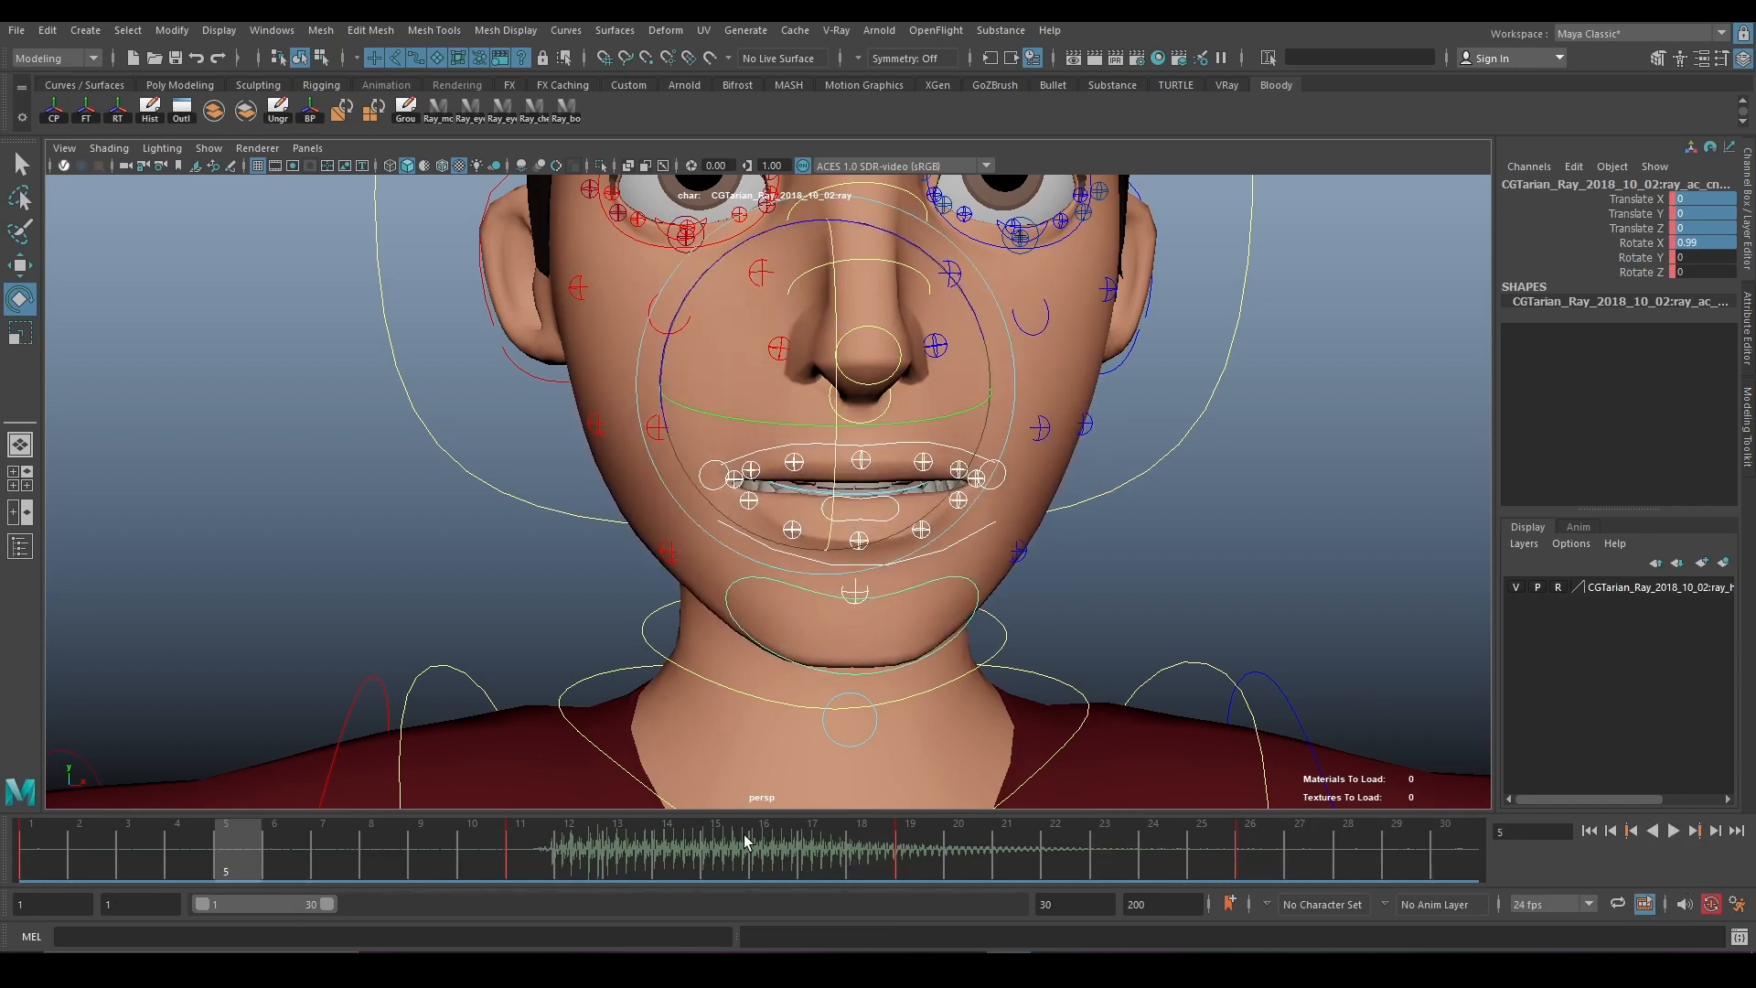
Shift the playback range to frames 33–62 and play the audio of the second sound.
drag(266, 905, 404, 920)
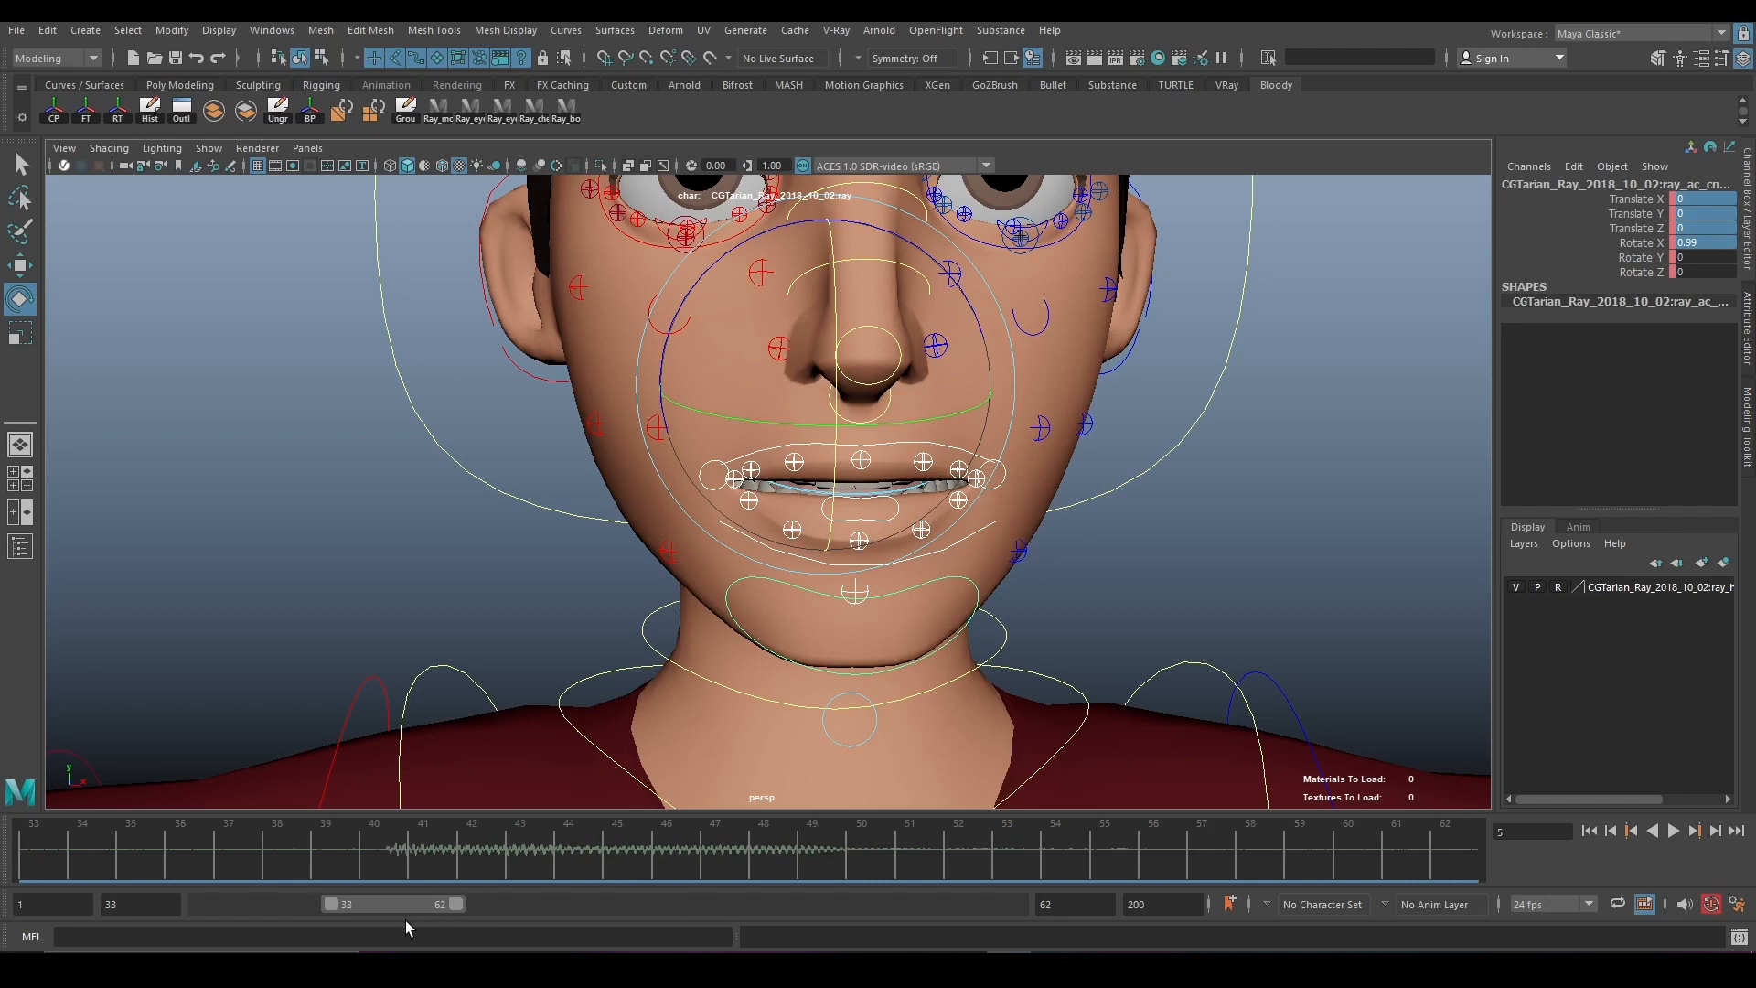
click(1674, 831)
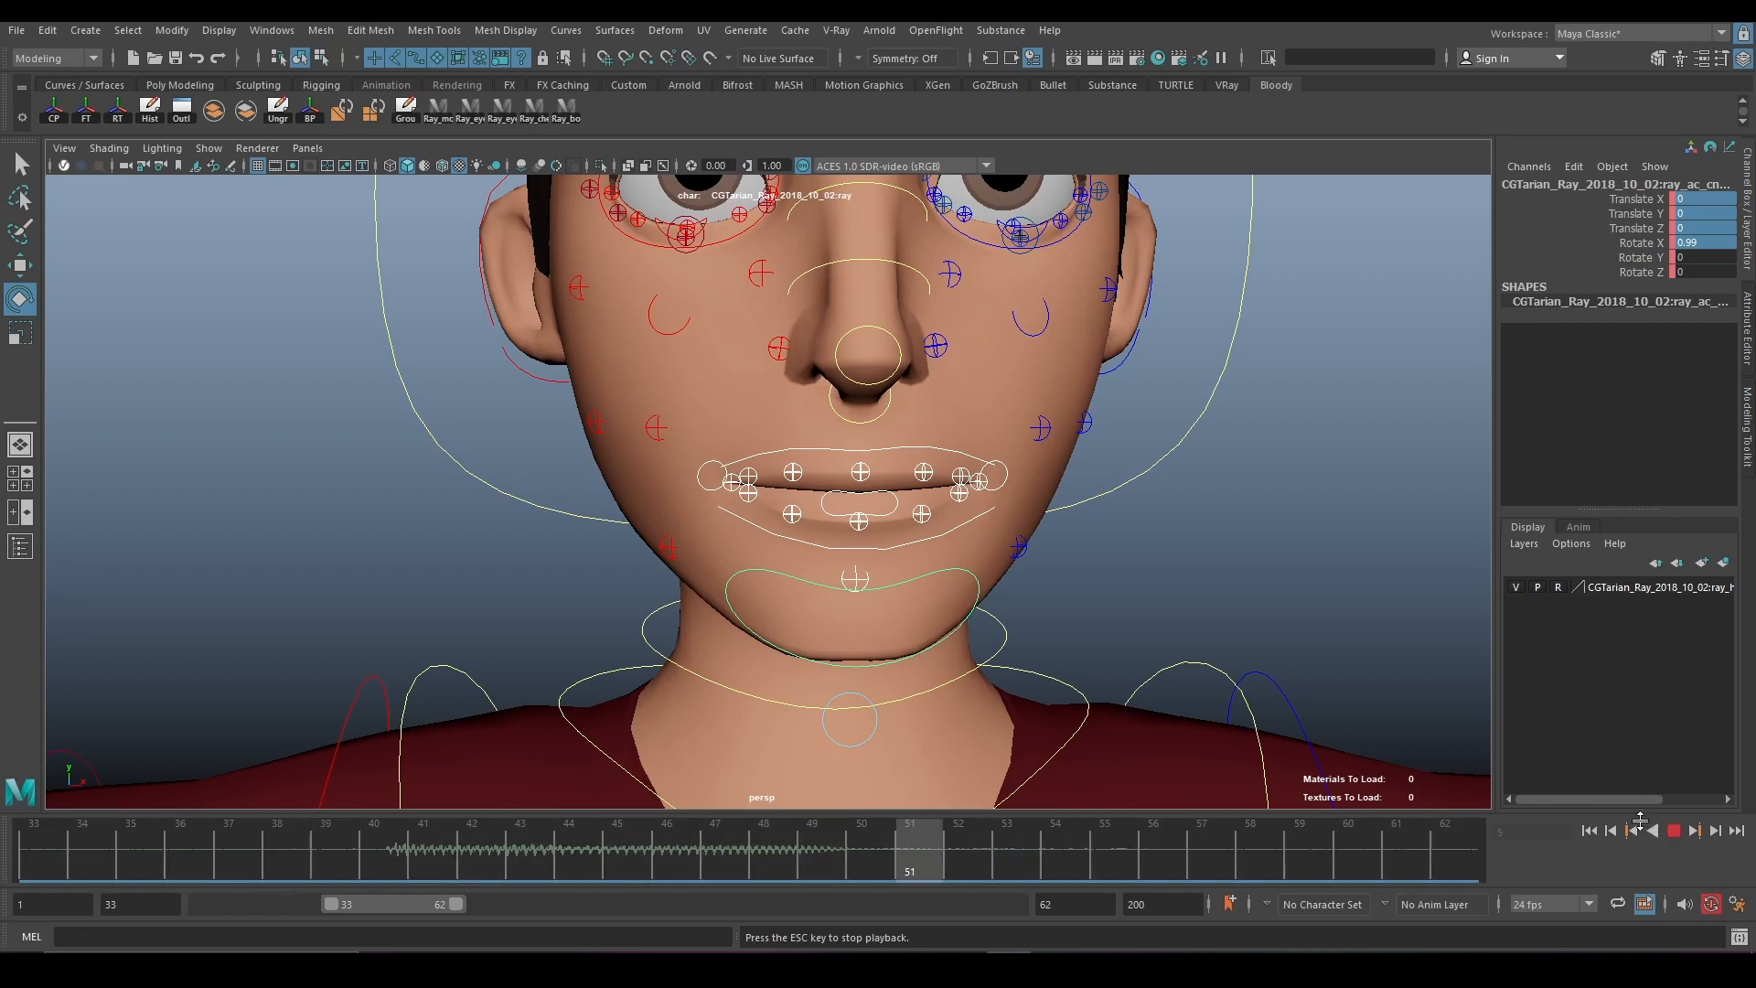
click(1677, 833)
Key the closed mouth on all mouth controls at frames 33 and 40.
drag(193, 836, 29, 846)
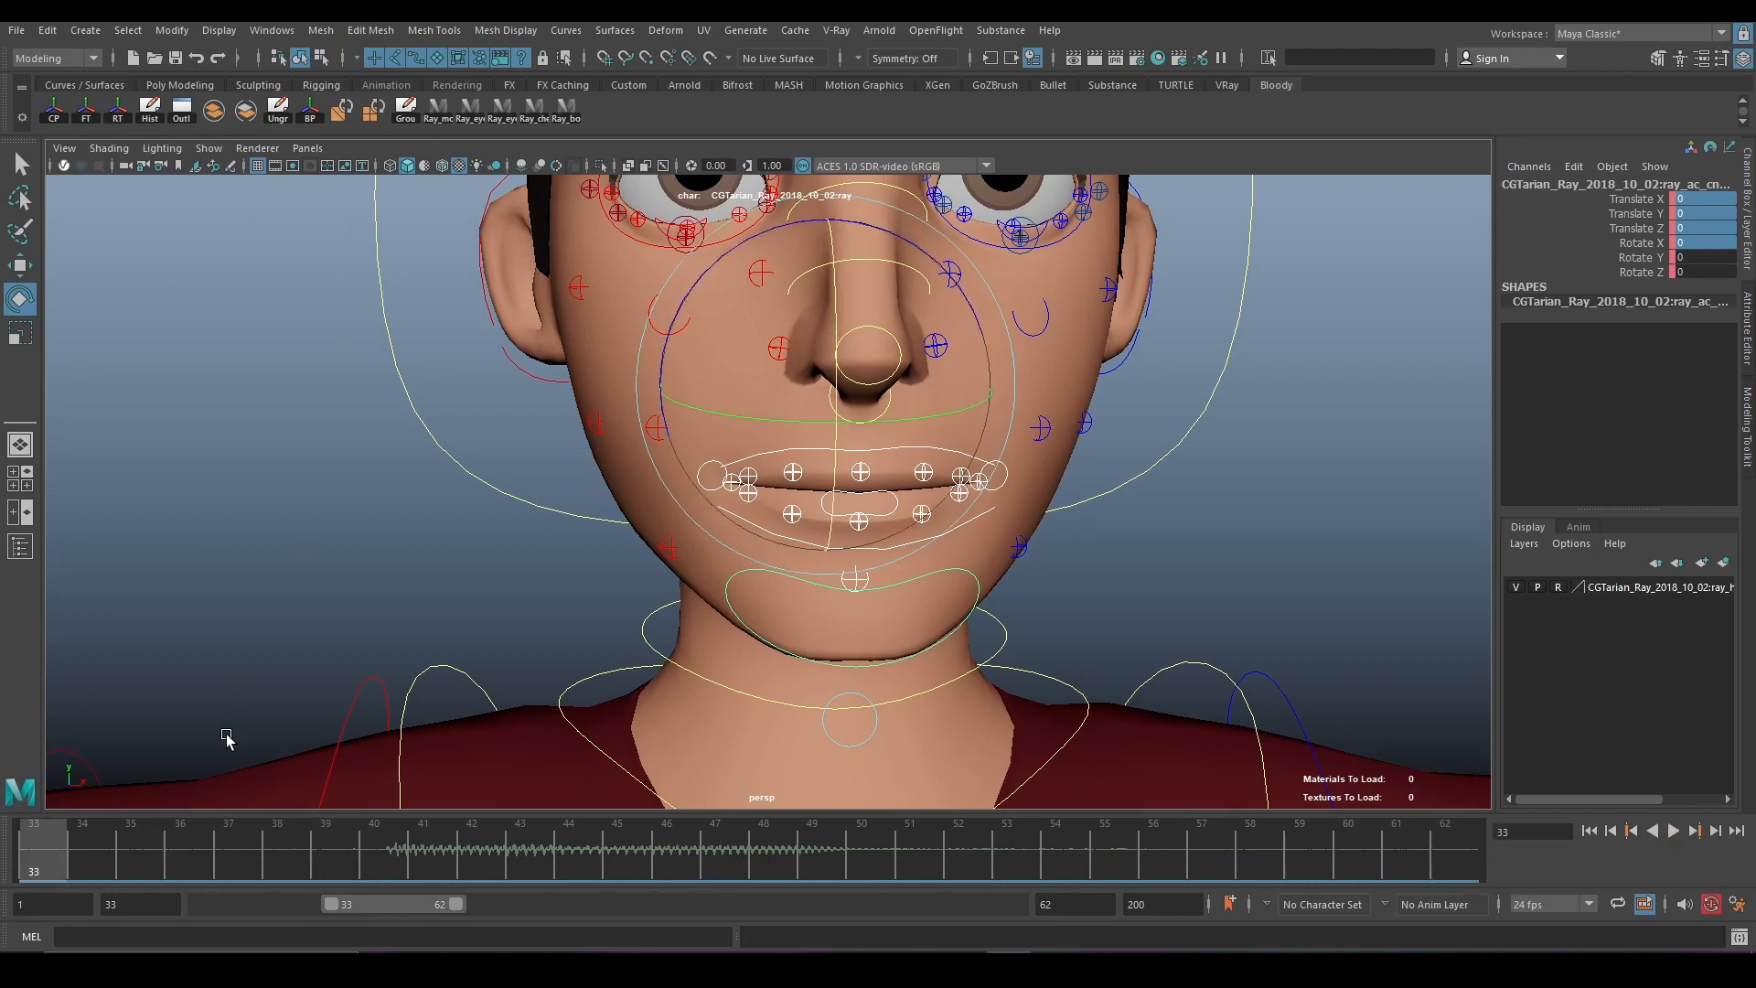
key(alt+v)
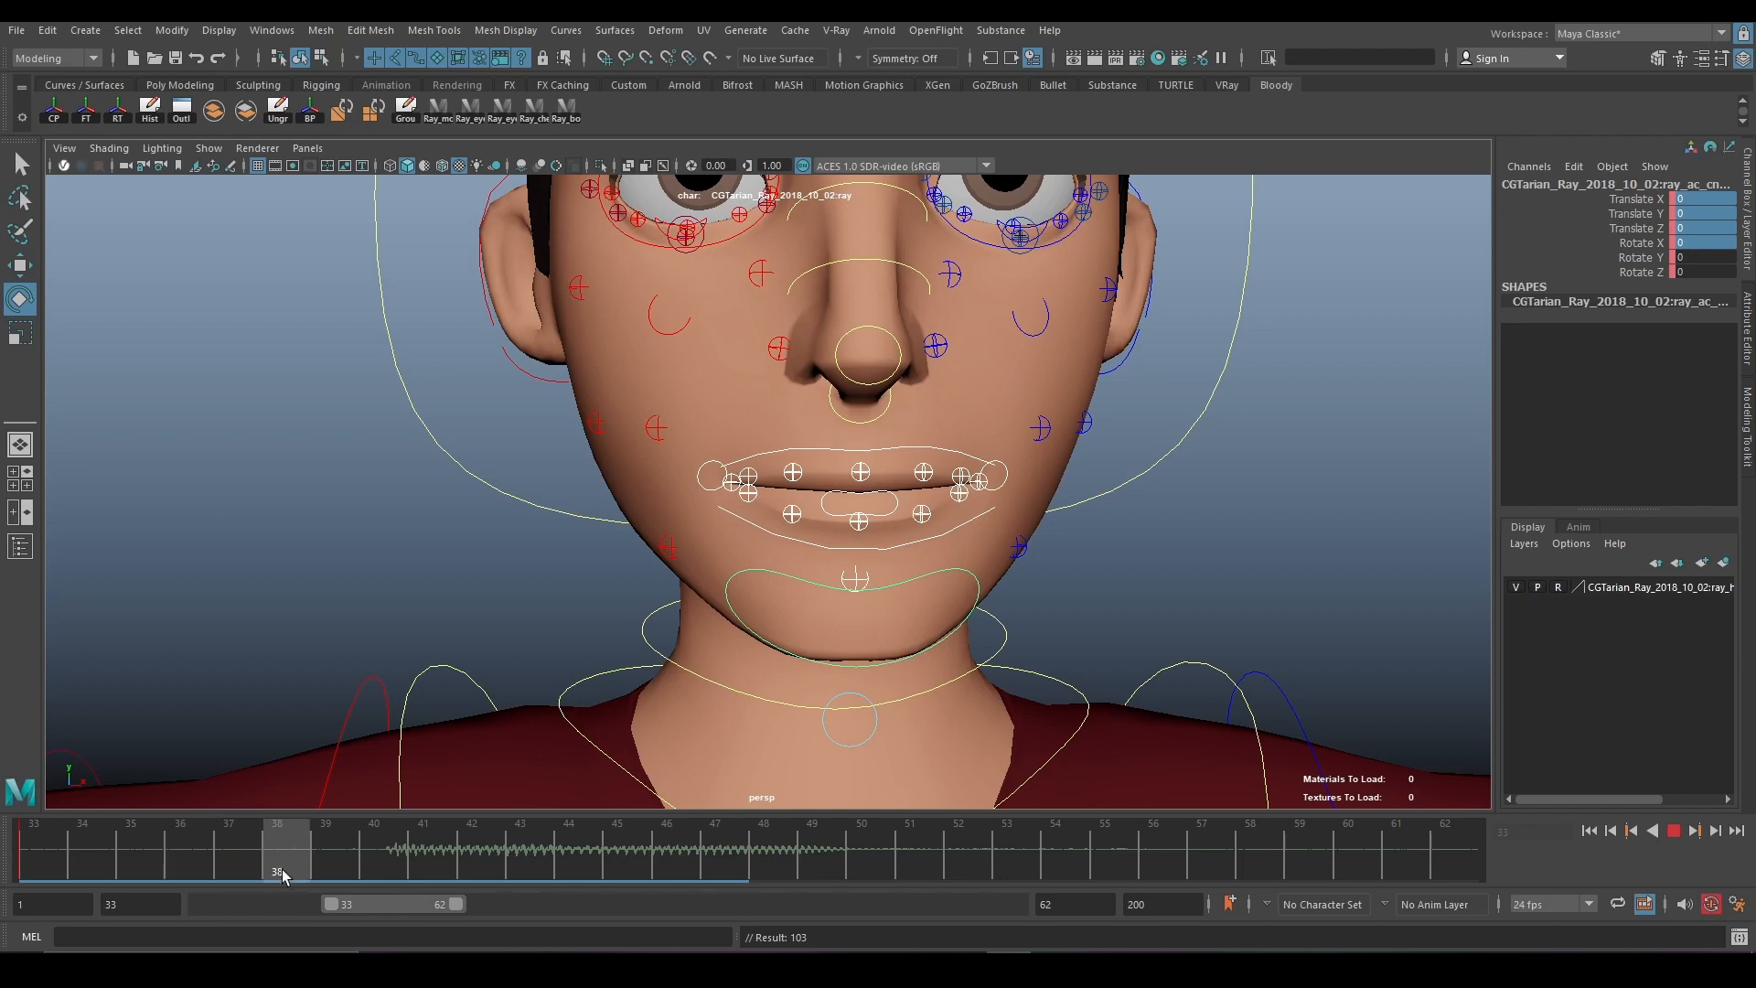
drag(283, 875, 377, 880)
key(s)
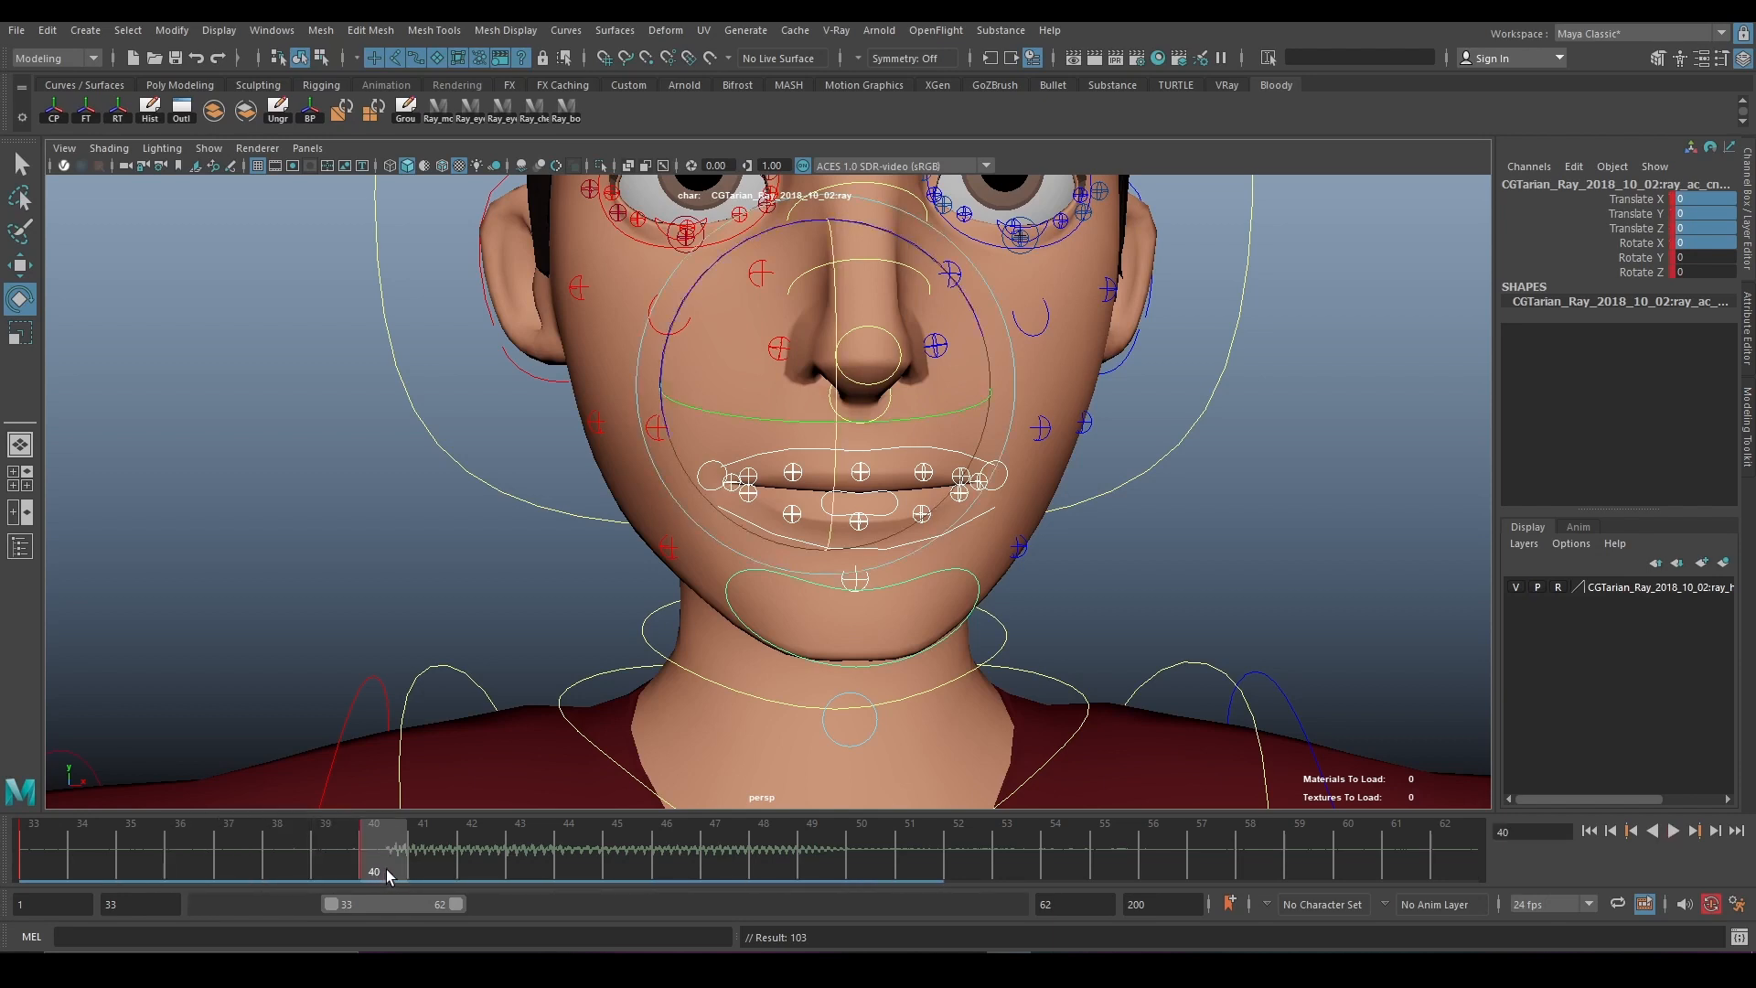
Extend the playback range to start at frame 9 and copy the mouth controls' key at frame 19.
drag(330, 906, 229, 928)
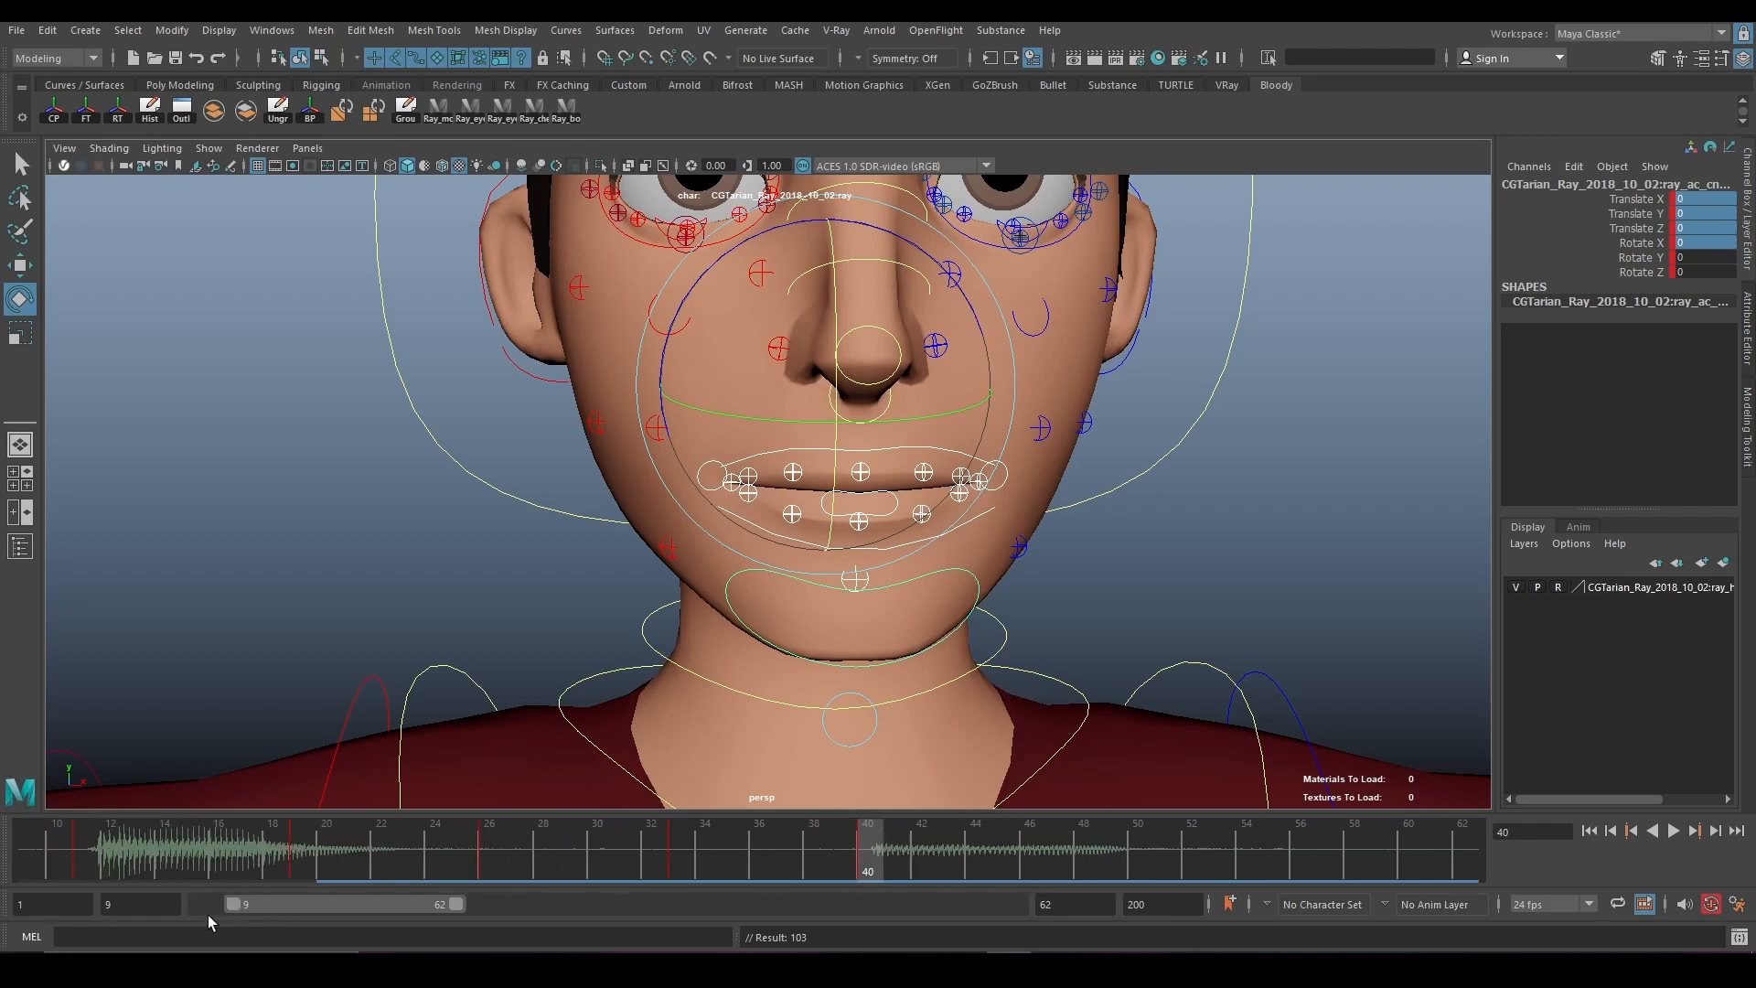
drag(207, 867, 298, 864)
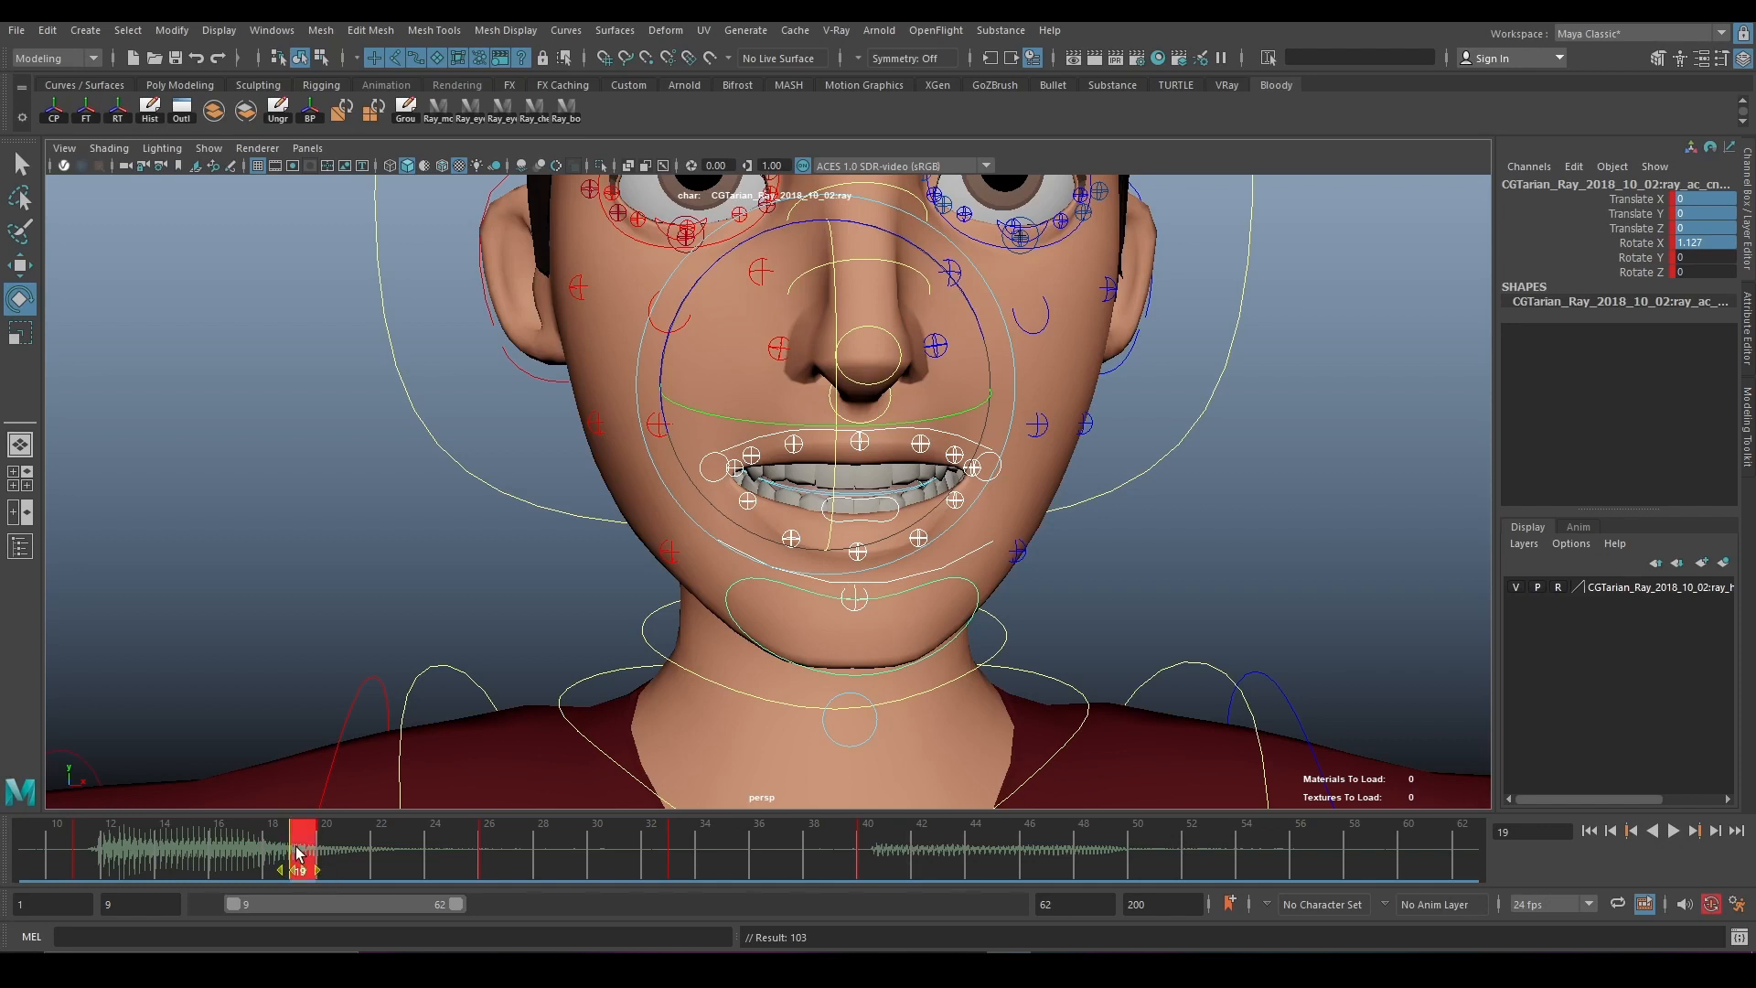
right_click(297, 854)
click(357, 527)
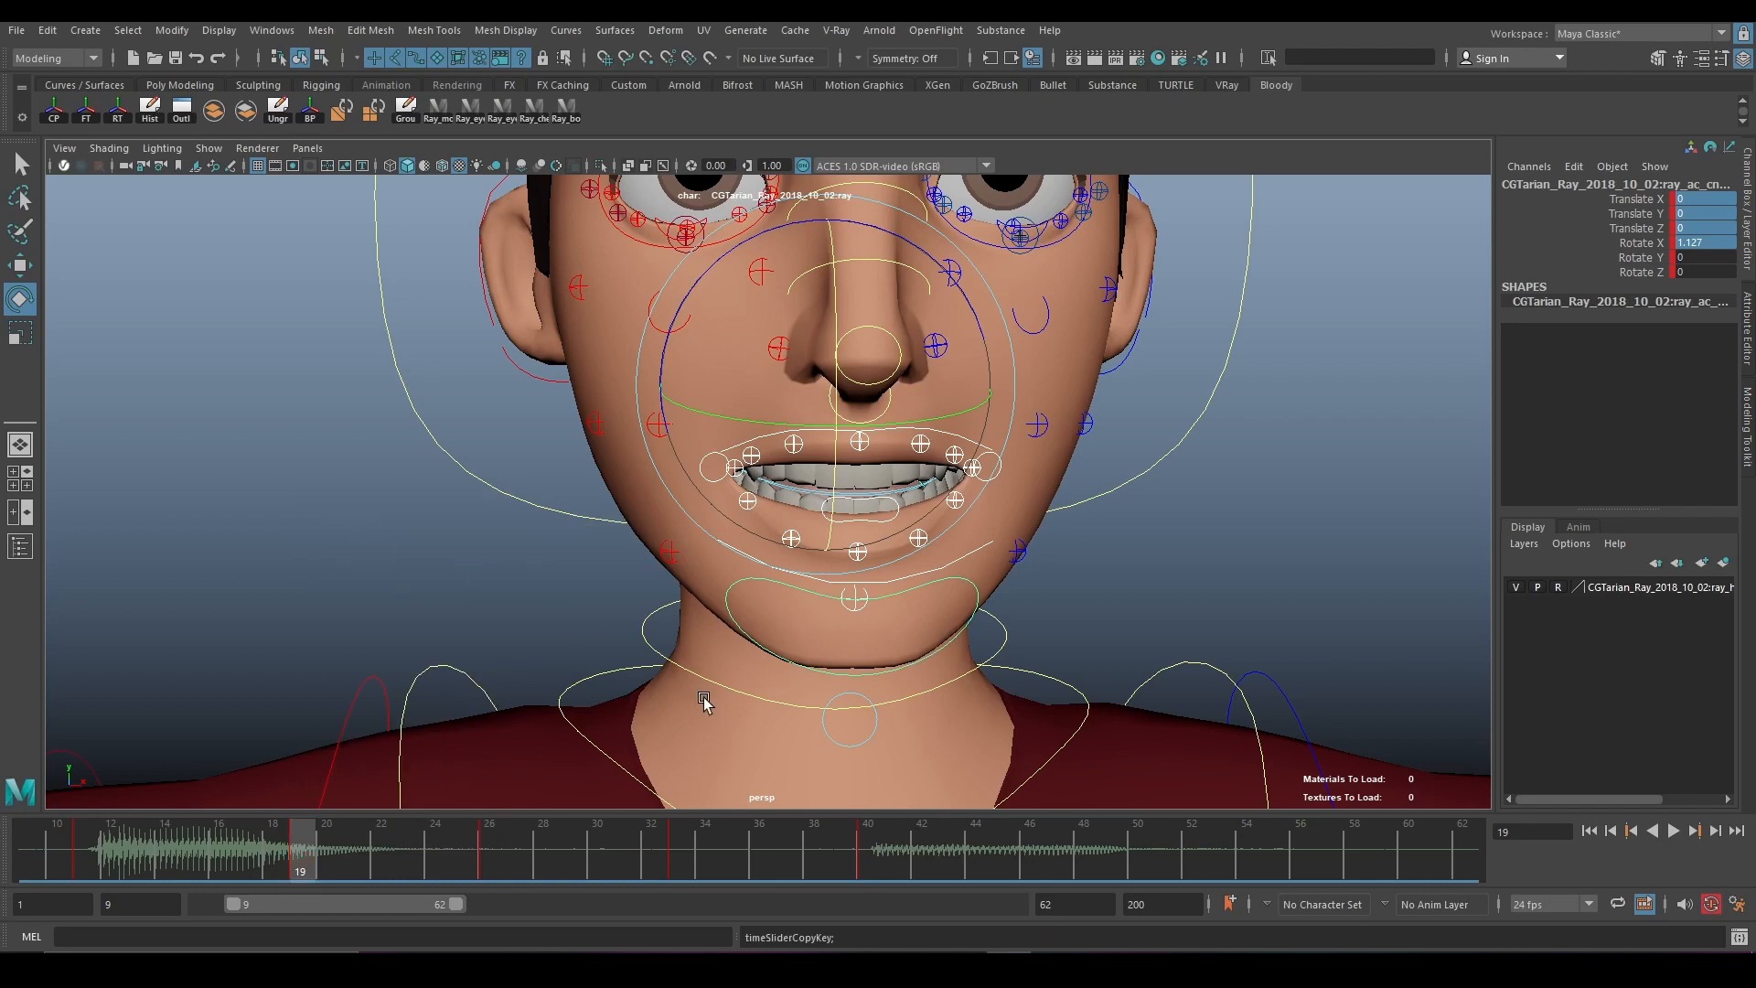
Replace the mouth controls' key at frame 40 by deleting it and pasting the copied open-mouth key.
click(795, 845)
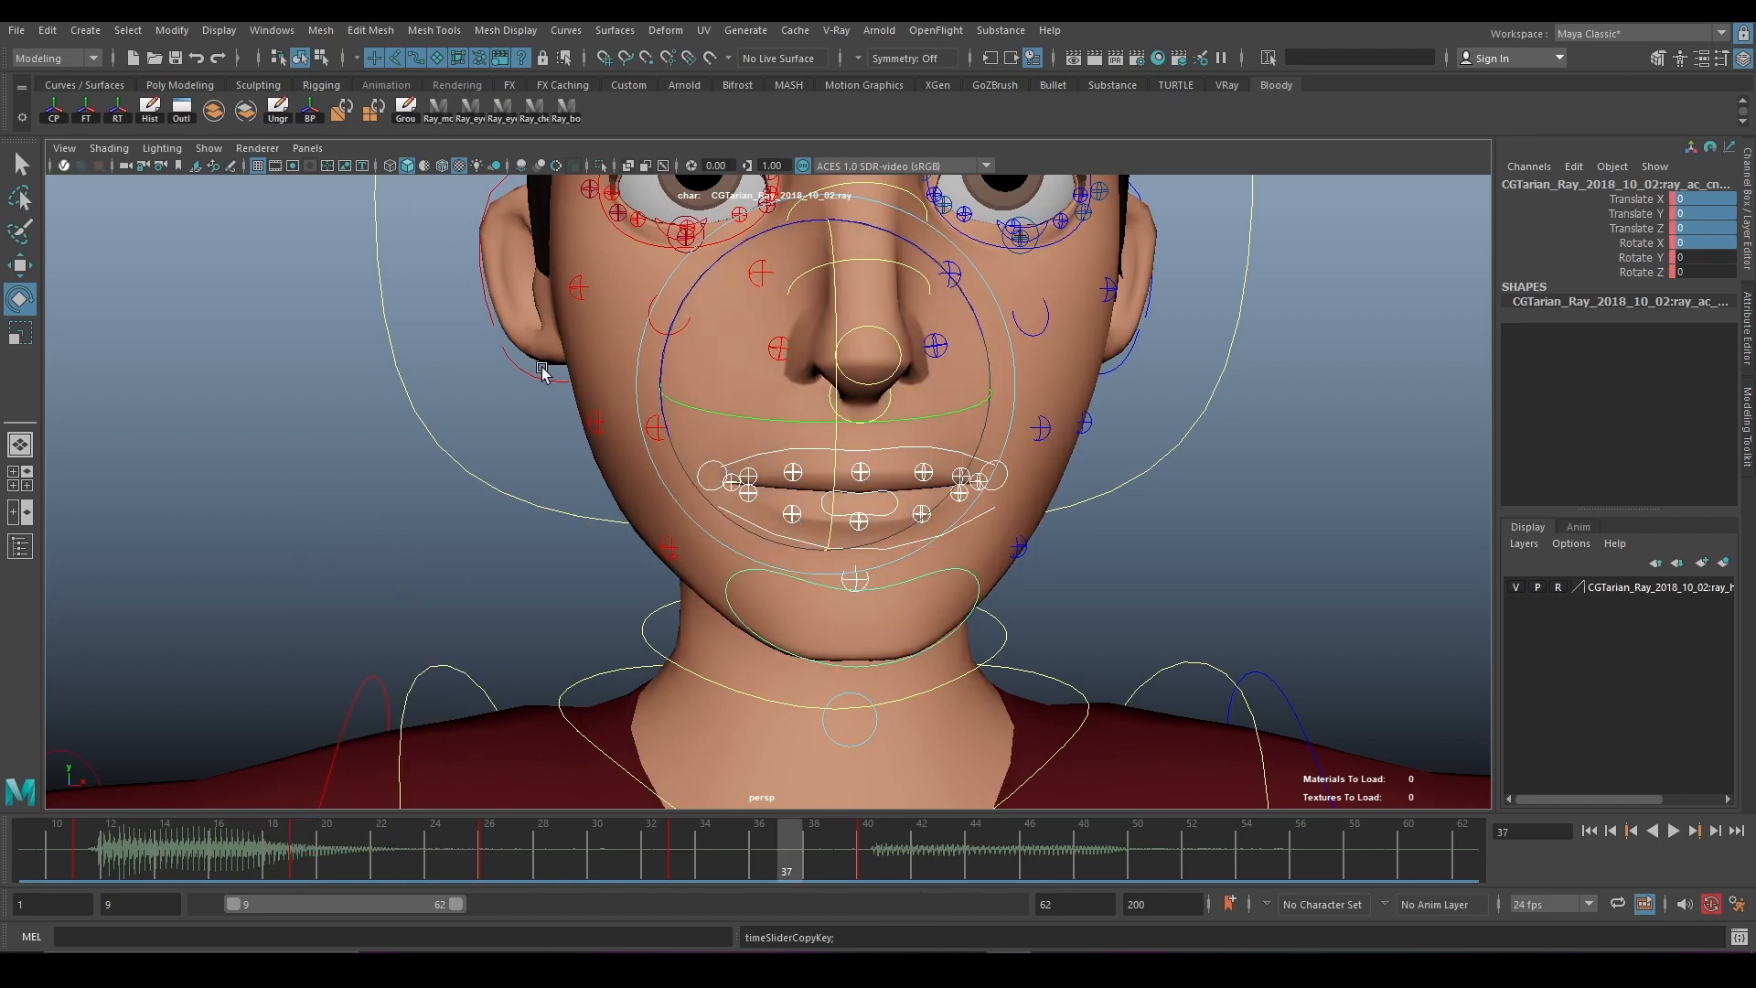
drag(801, 884, 869, 869)
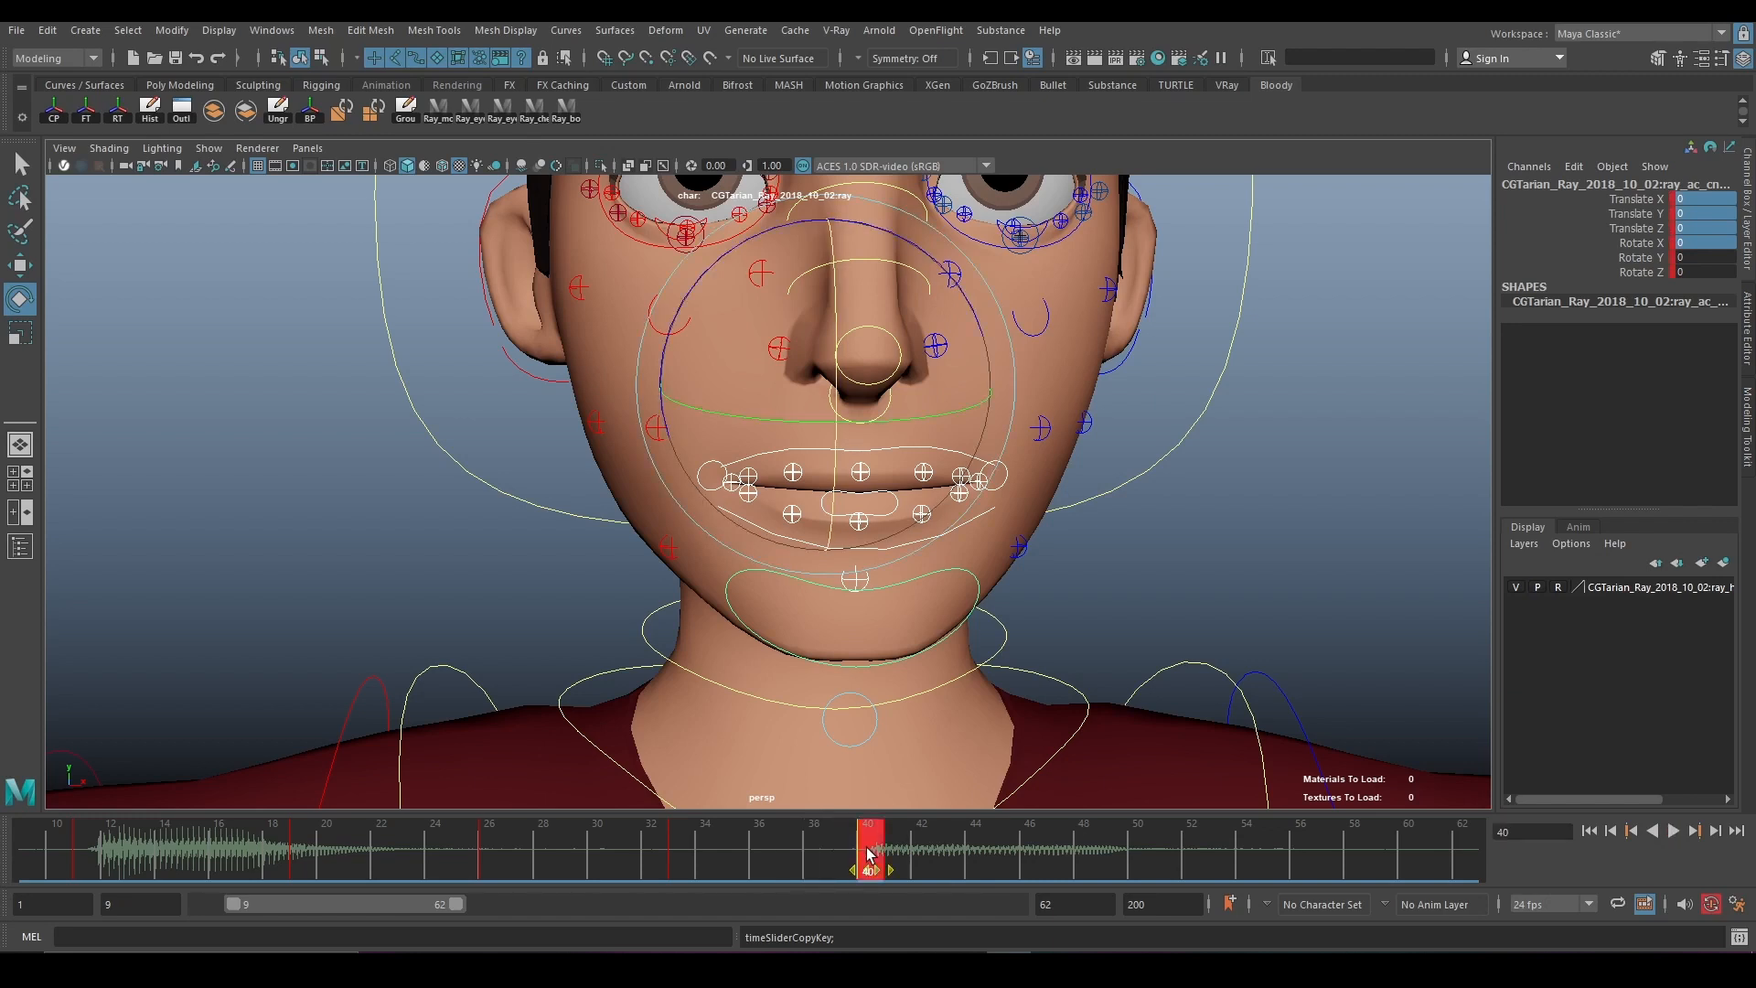
right_click(869, 854)
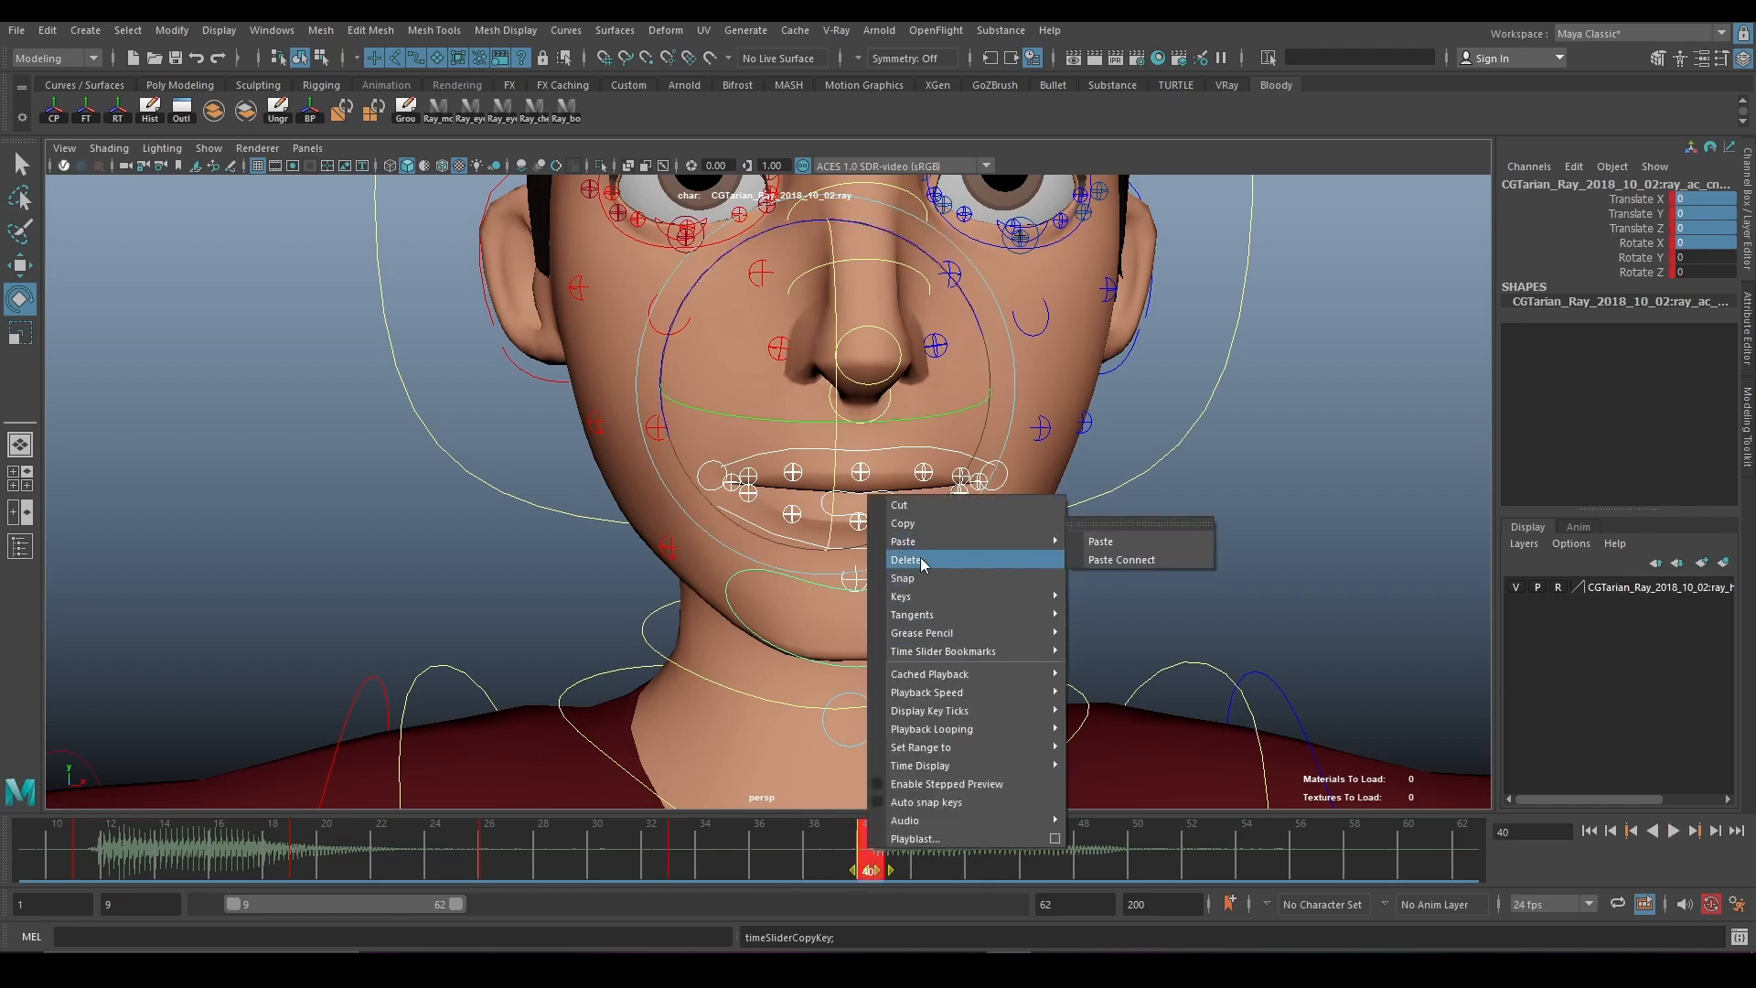
click(923, 561)
right_click(871, 861)
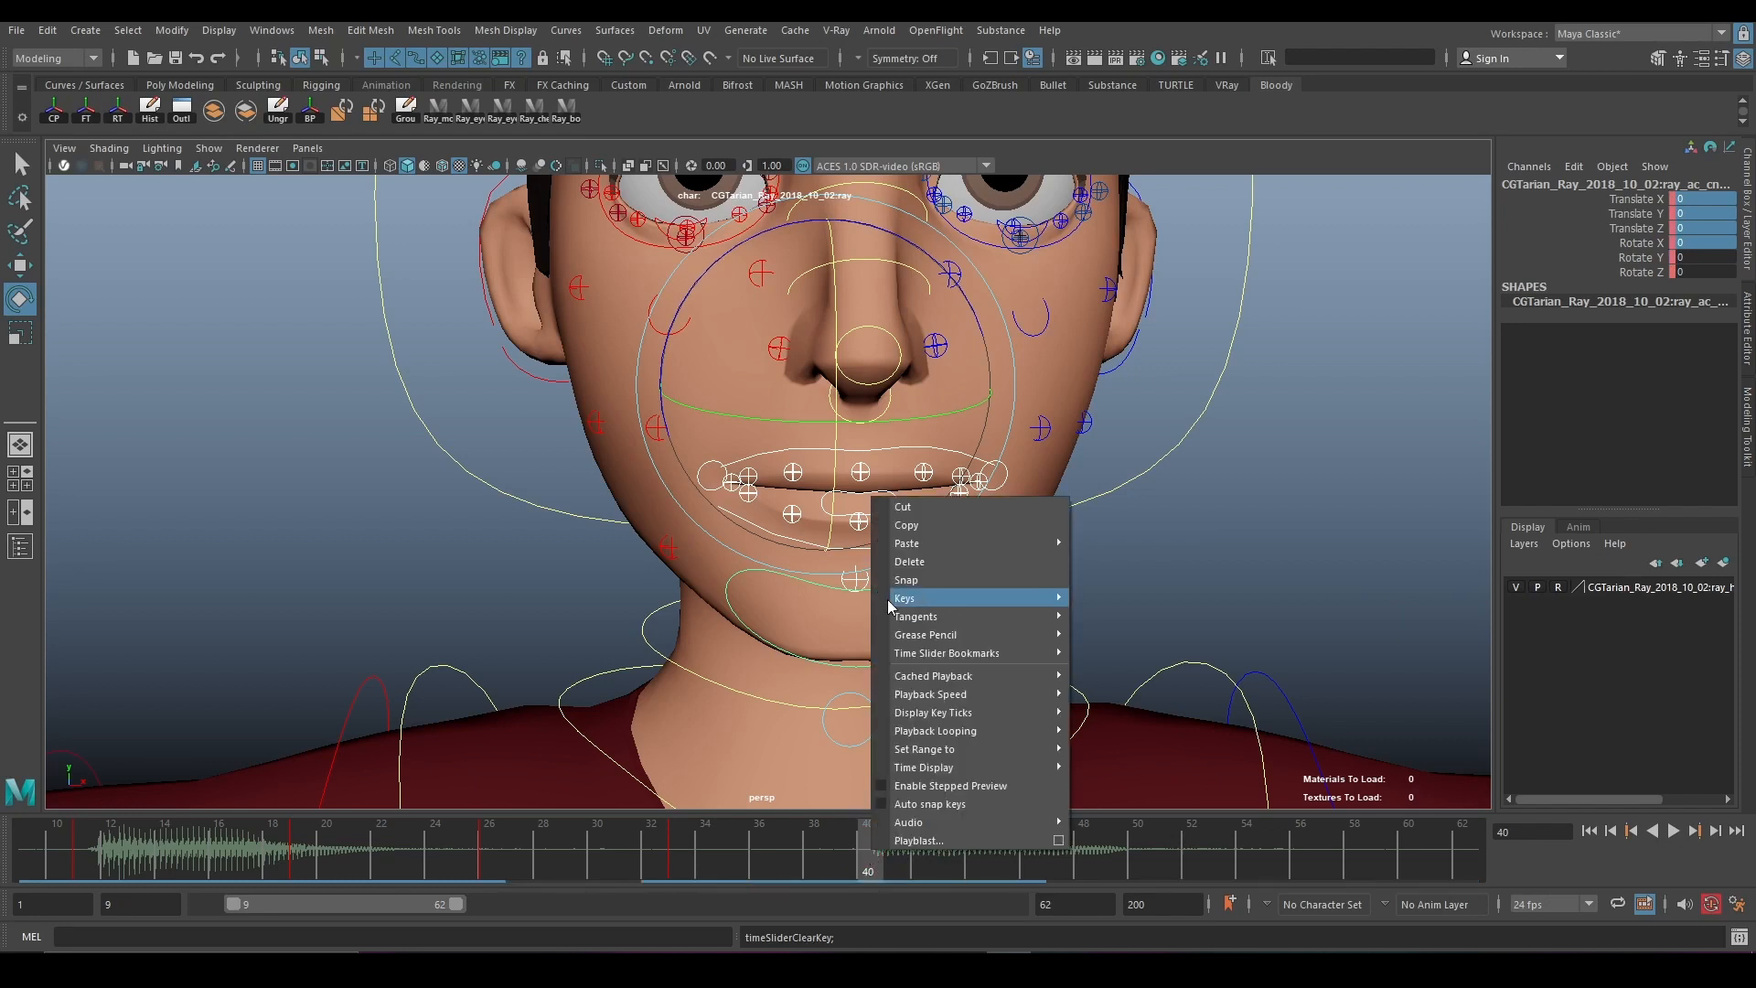
mouse_move(970, 543)
click(1158, 544)
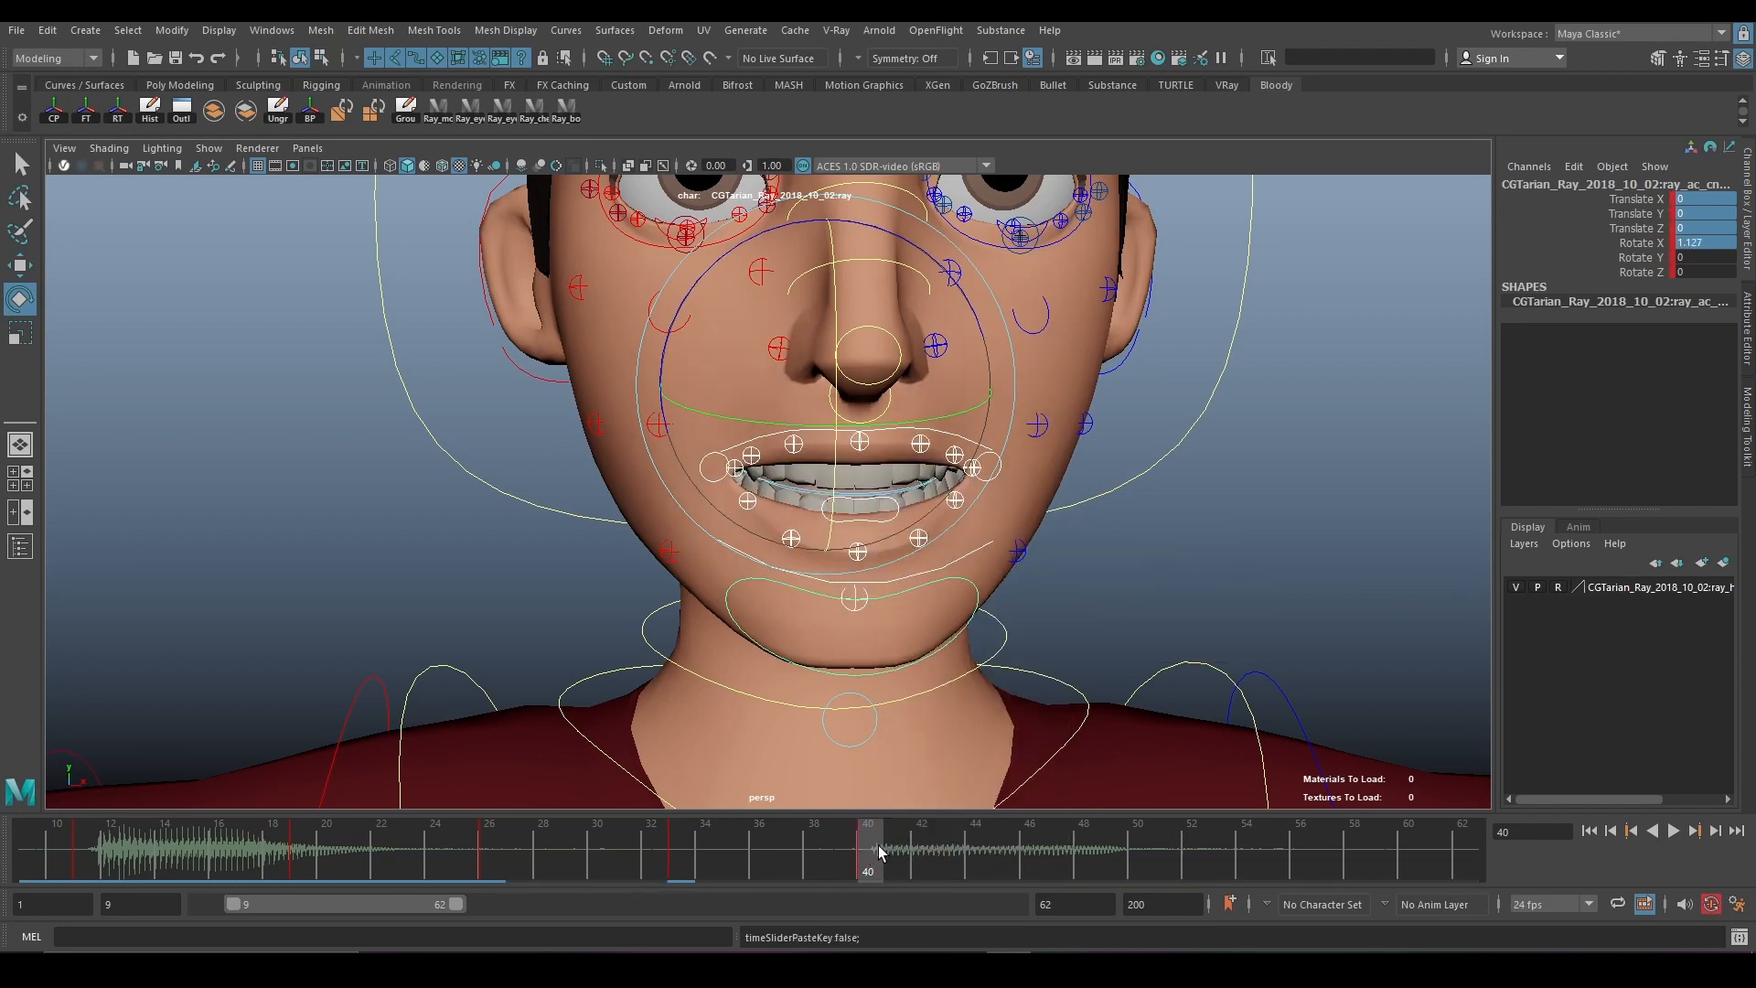
Close the mouth at frame 53 by setting all translate and rotate channels of the mouth controls to 0, and scrub through the second sound.
drag(876, 849, 1225, 852)
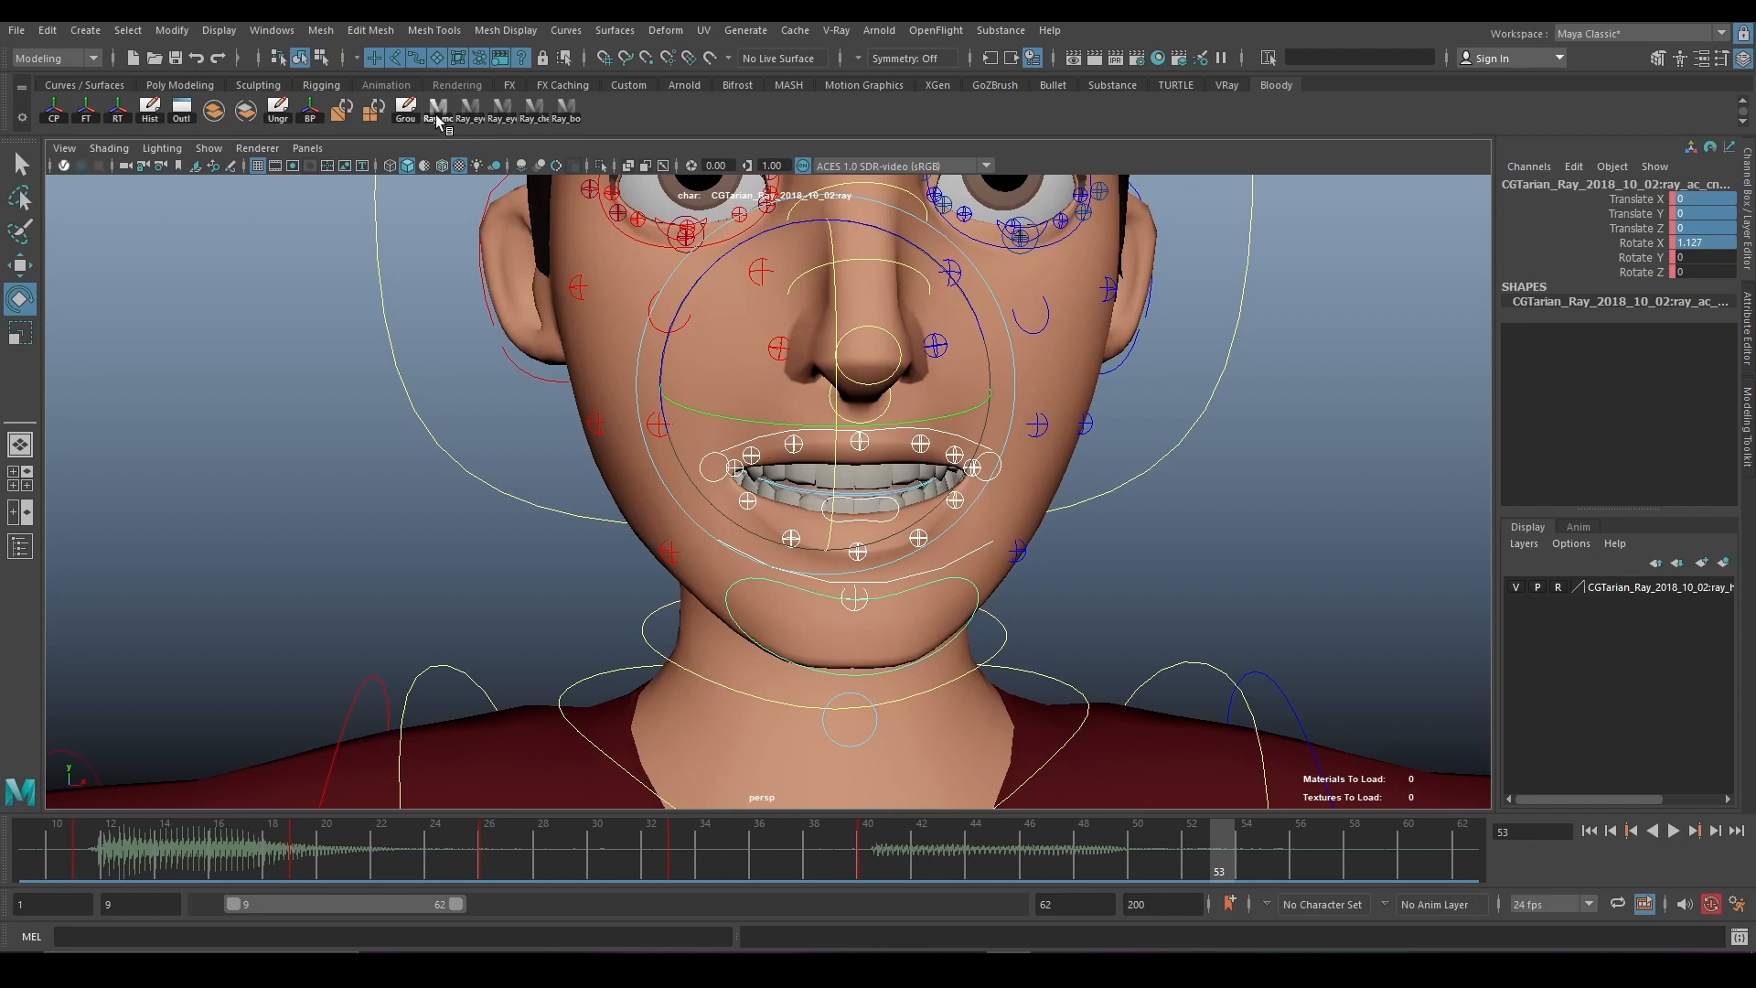
click(1693, 237)
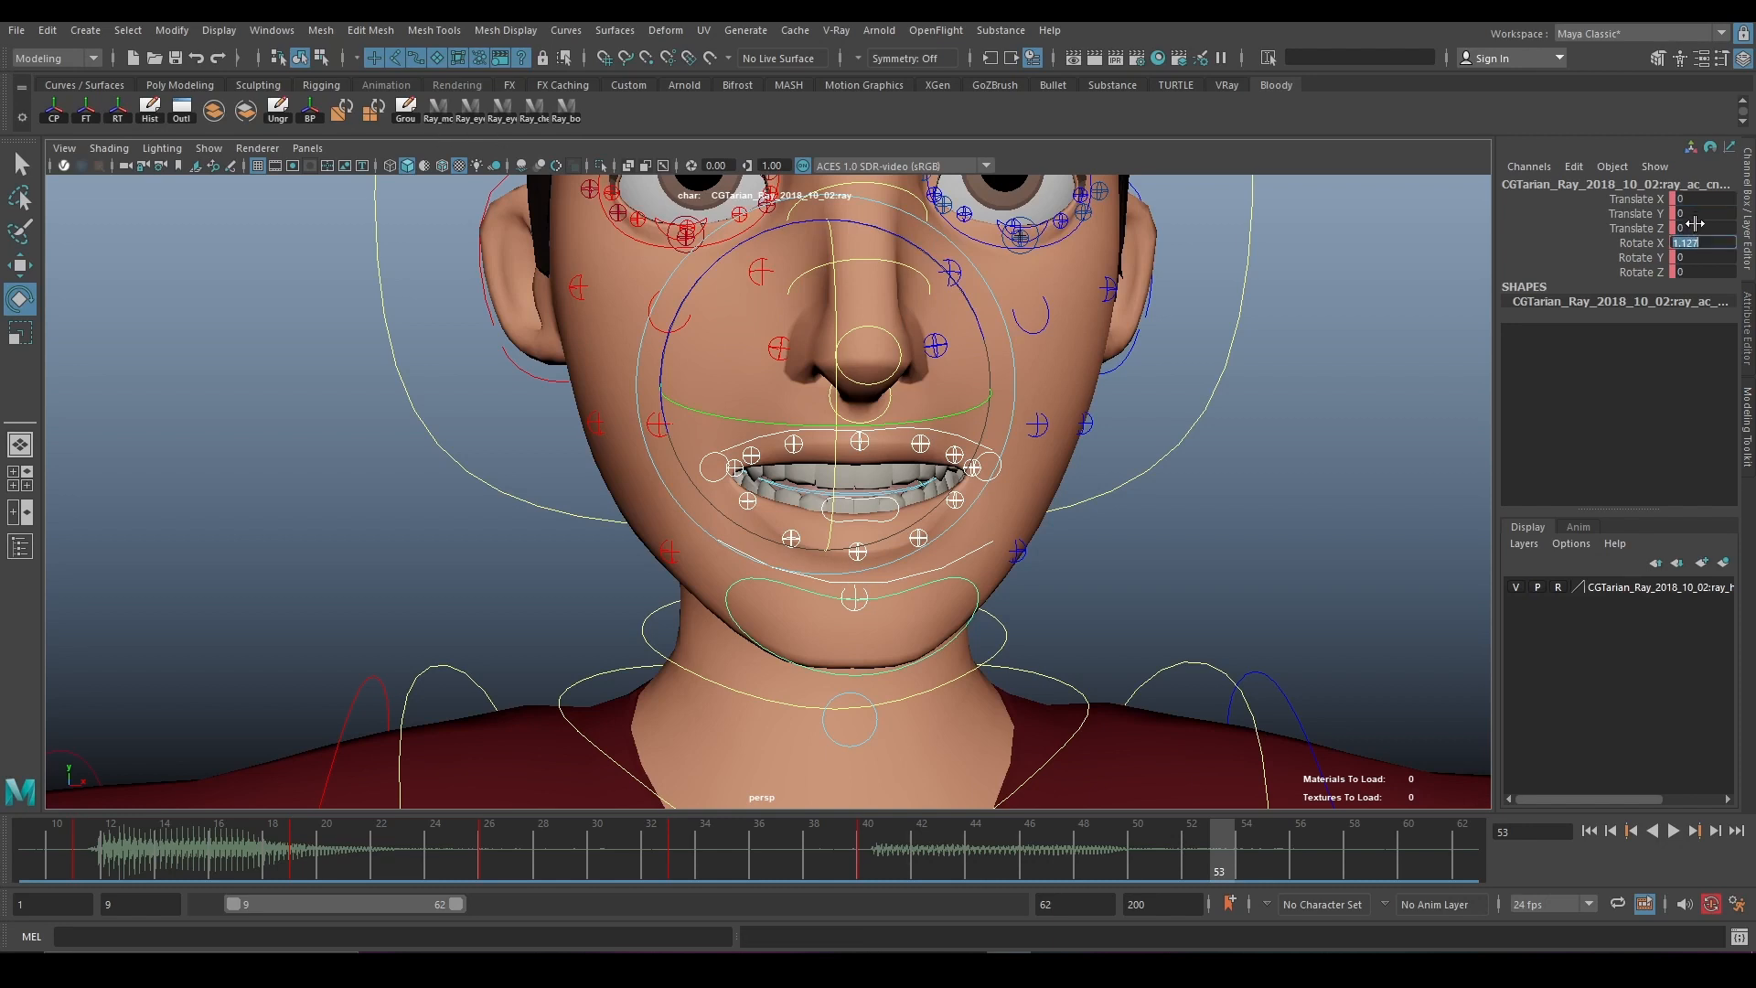
text(0)
key(Return)
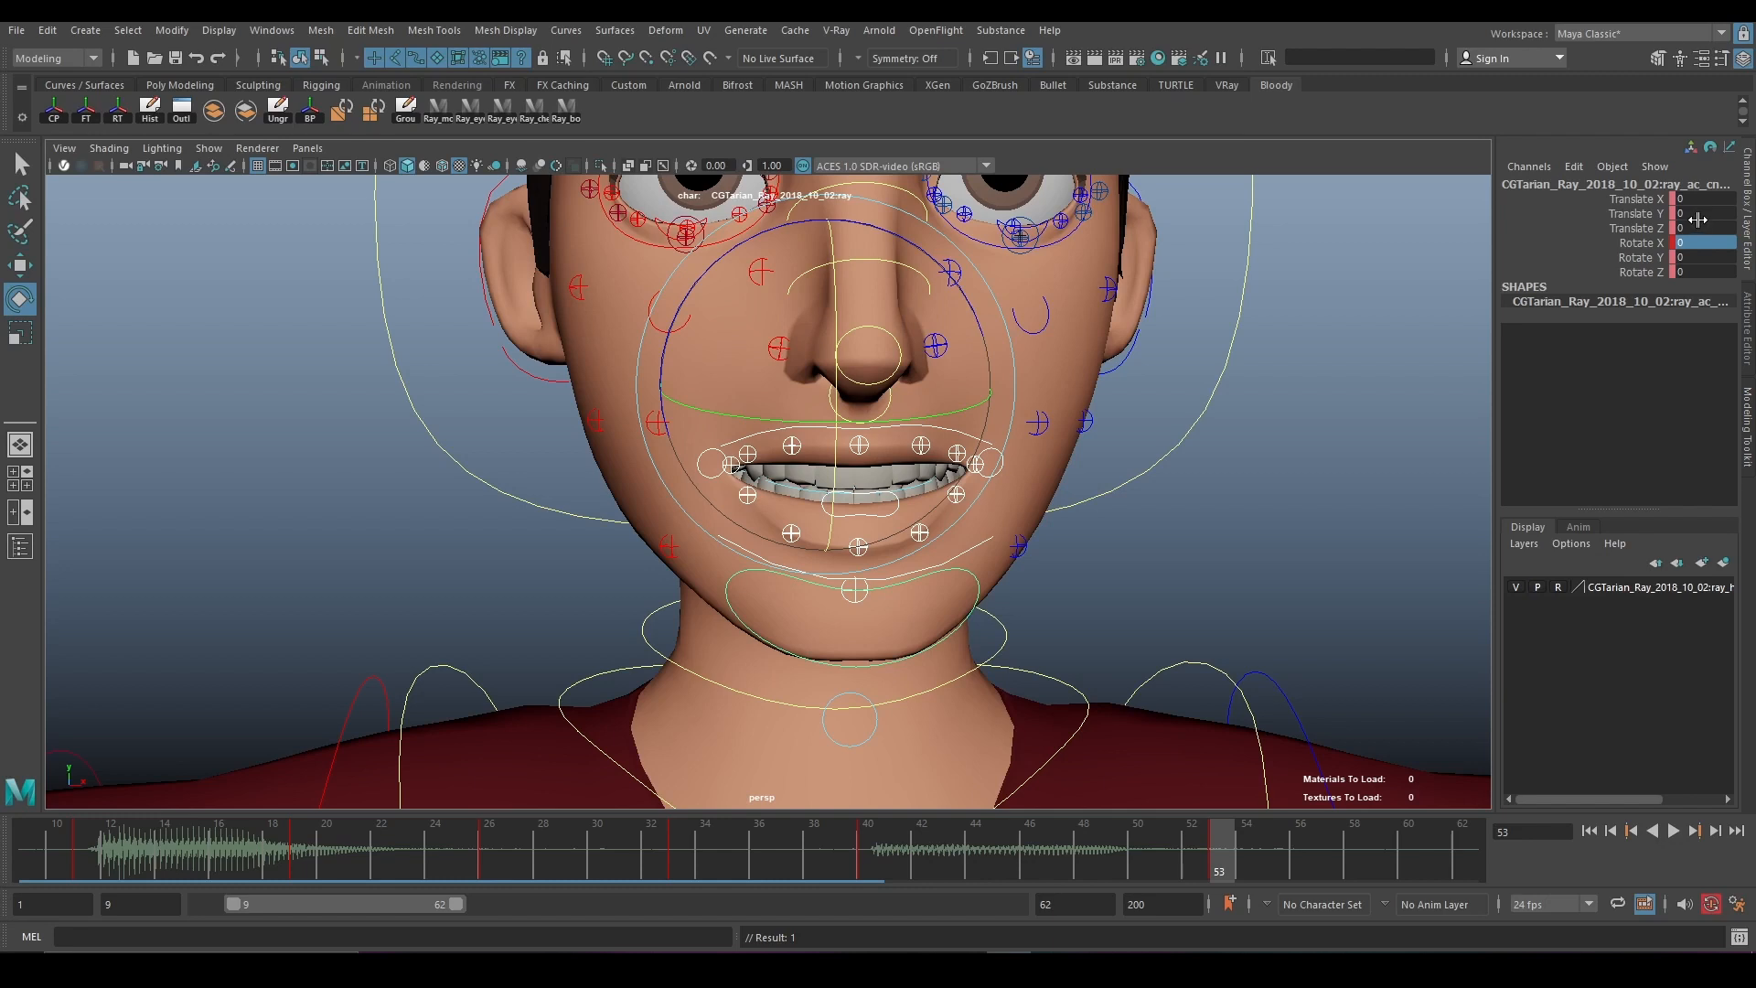
drag(1698, 216, 1704, 273)
drag(1701, 199, 1706, 278)
key(Return)
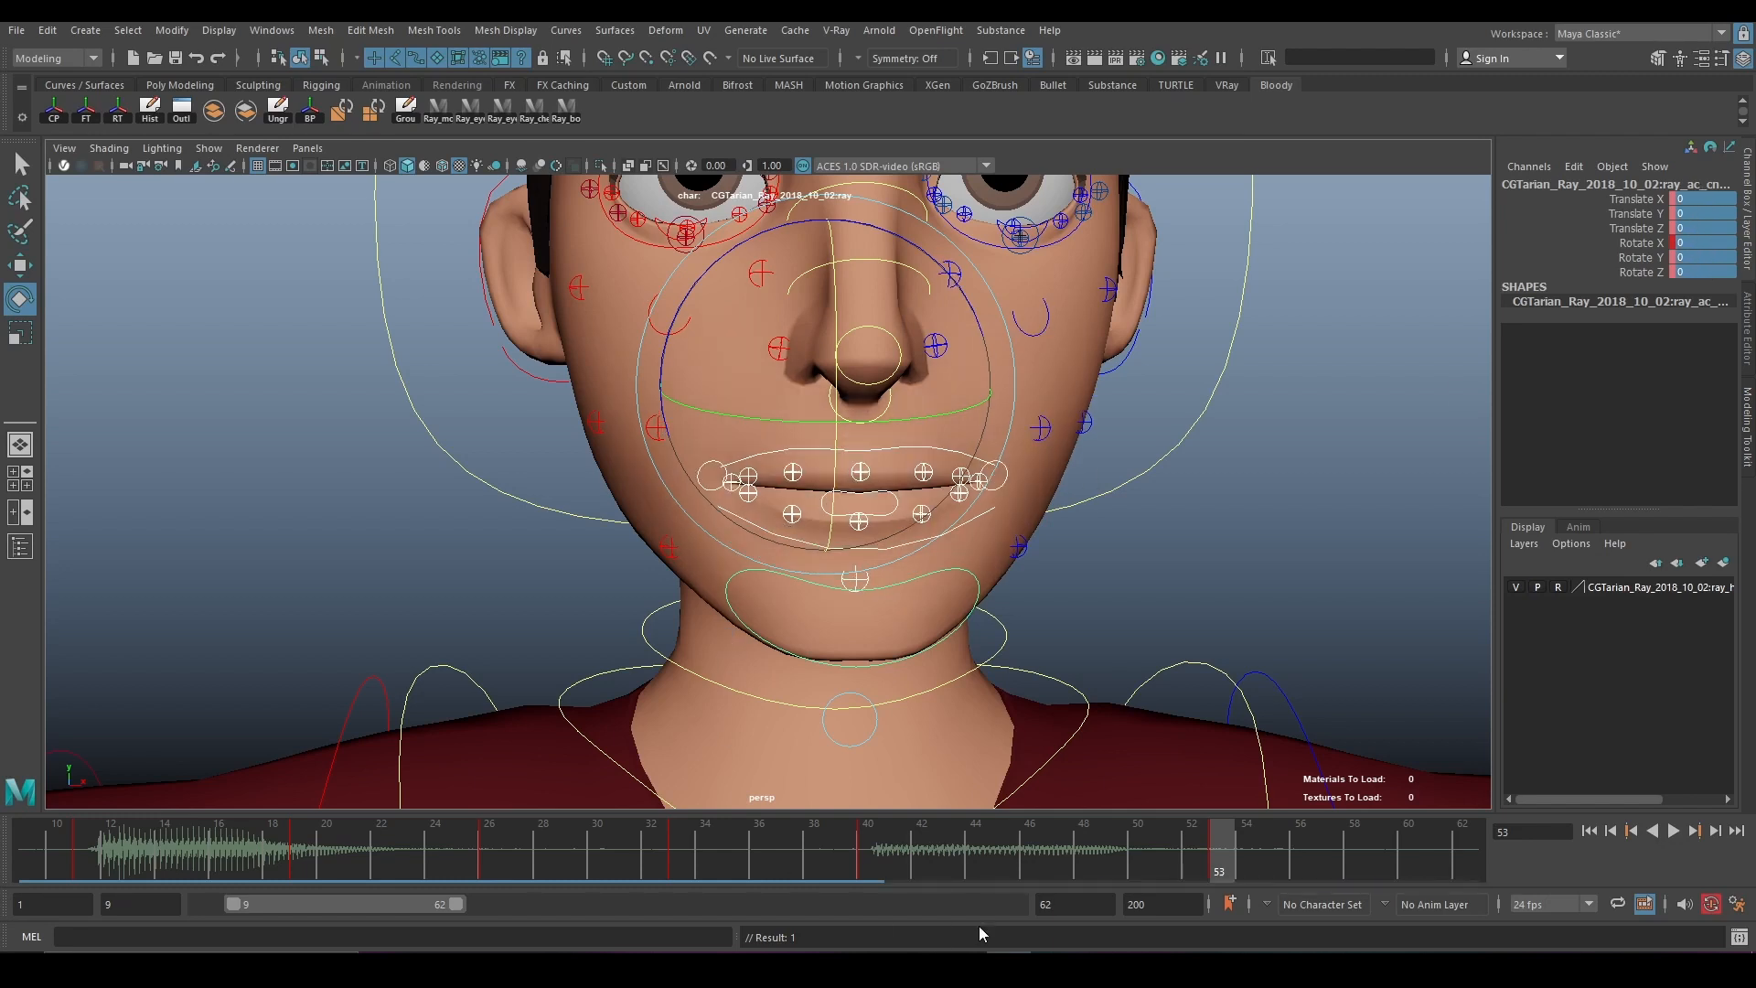
mouse_move(840, 853)
mouse_down()
mouse_move(705, 852)
mouse_move(1273, 856)
mouse_up()
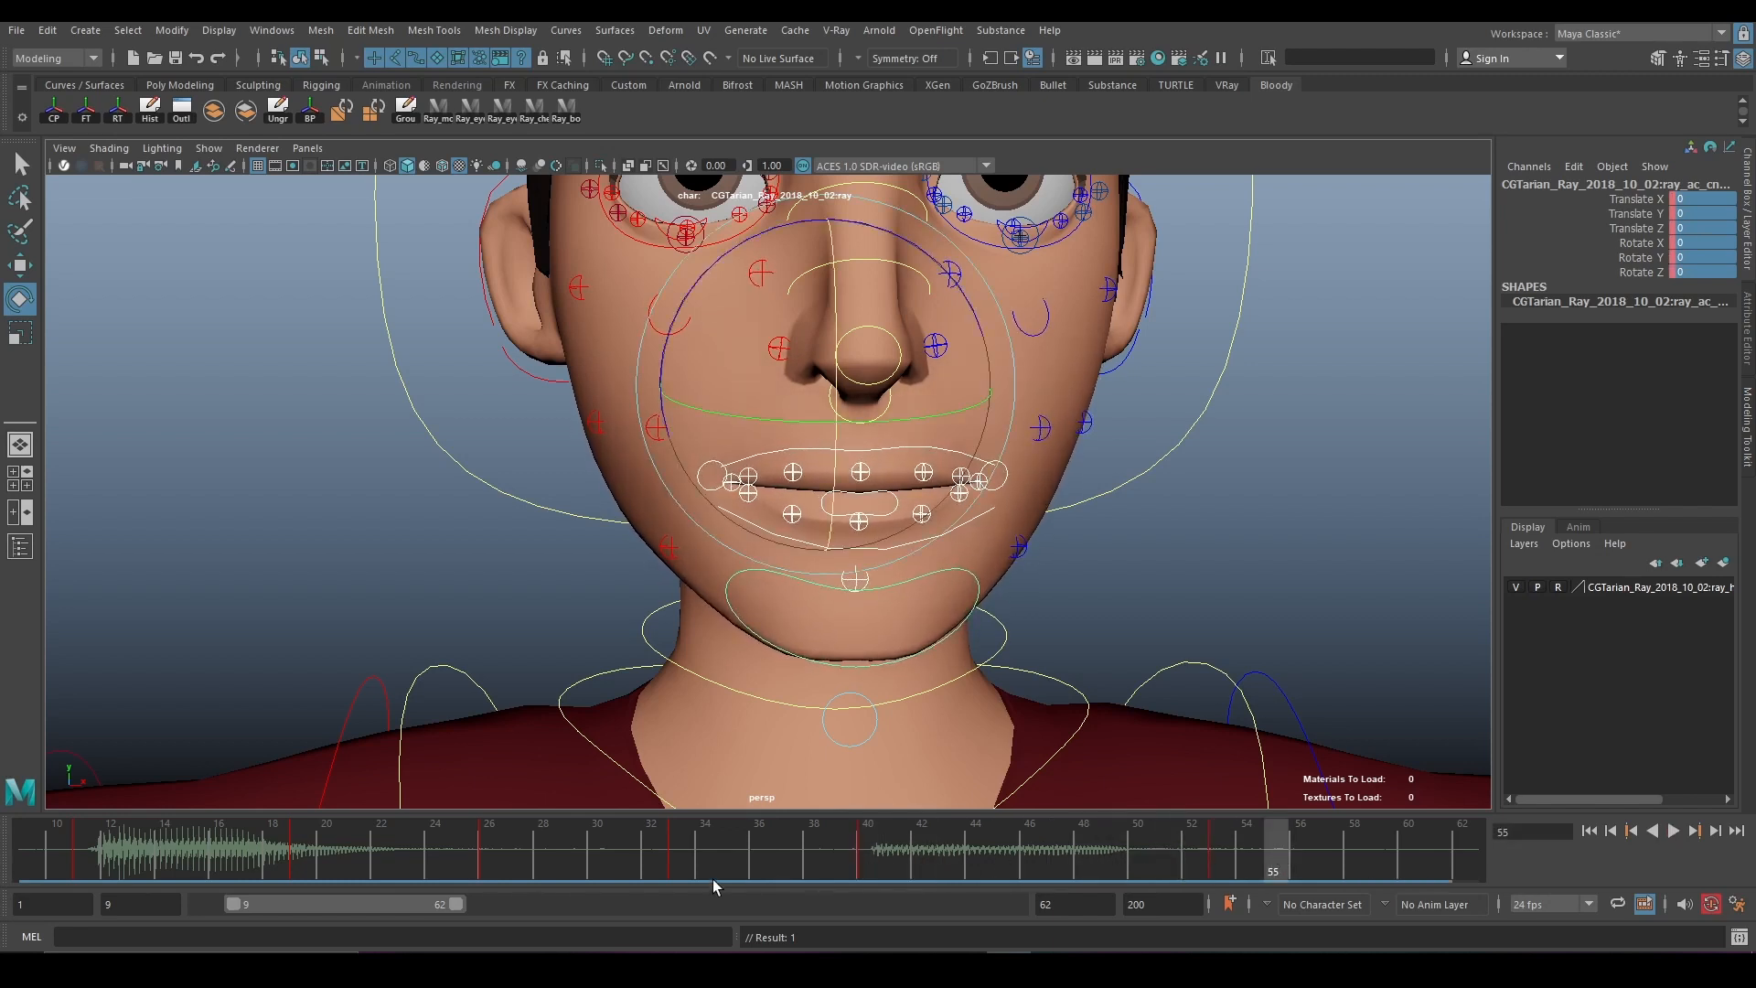
mouse_move(659, 854)
mouse_down()
mouse_move(289, 852)
mouse_move(439, 853)
mouse_move(306, 864)
mouse_up()
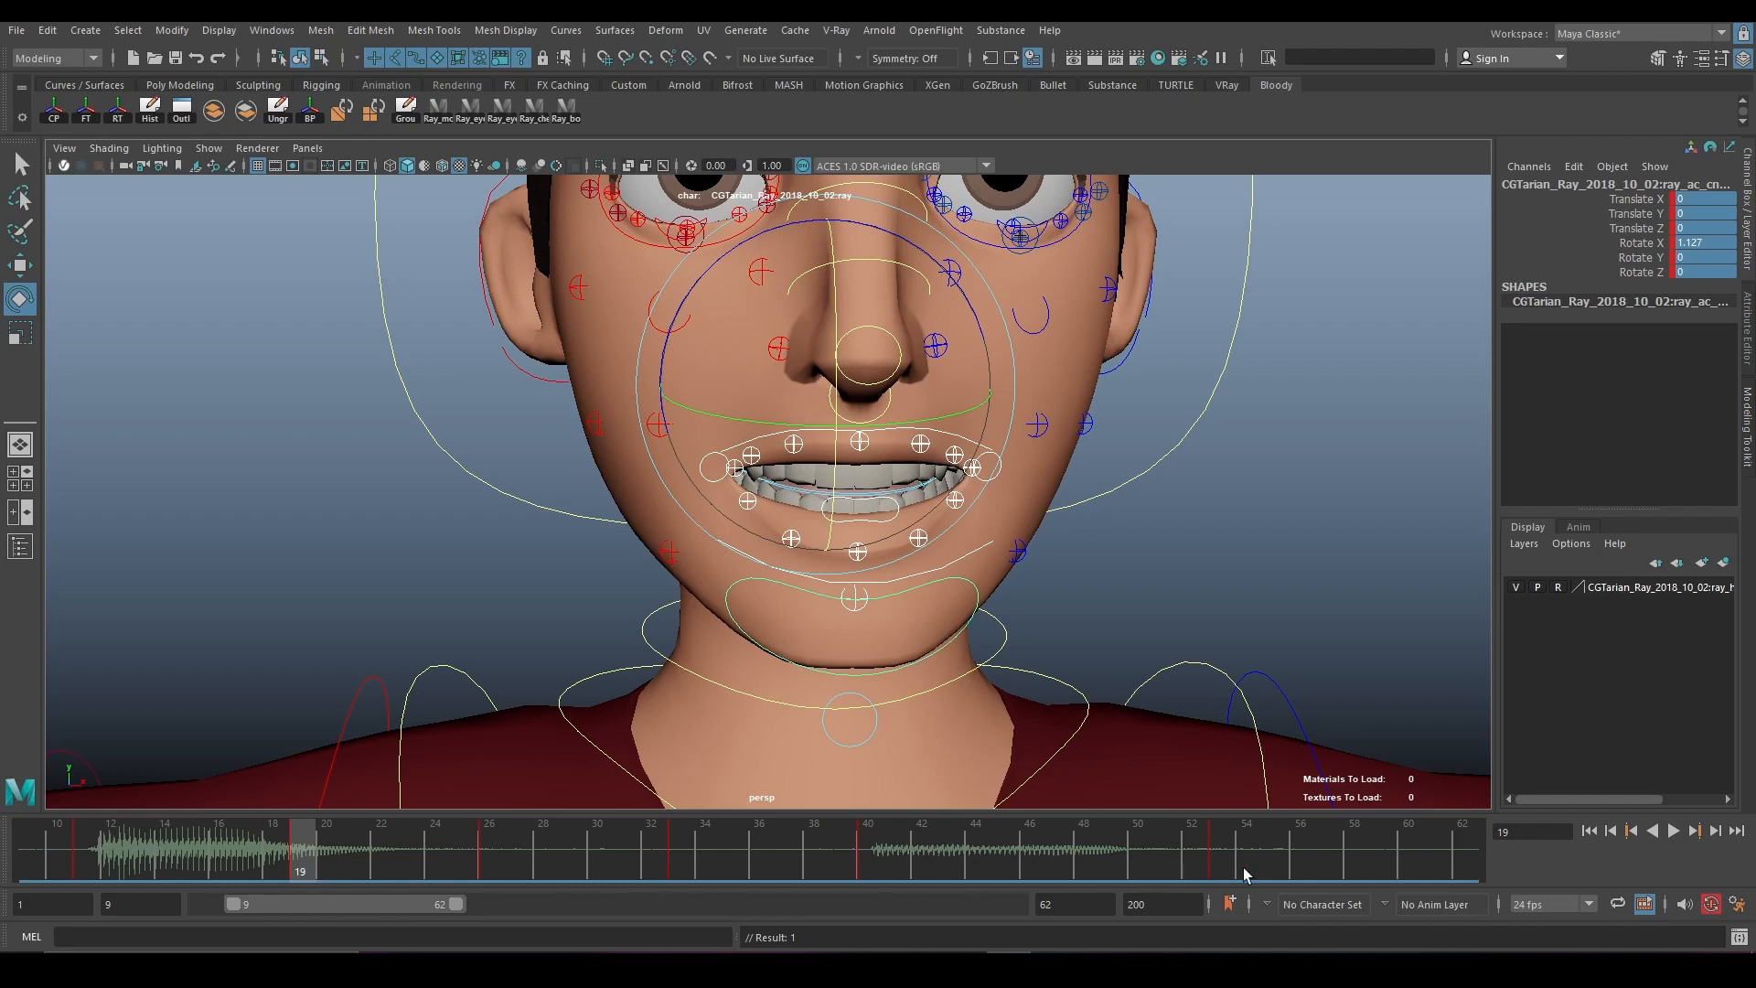
click(1355, 869)
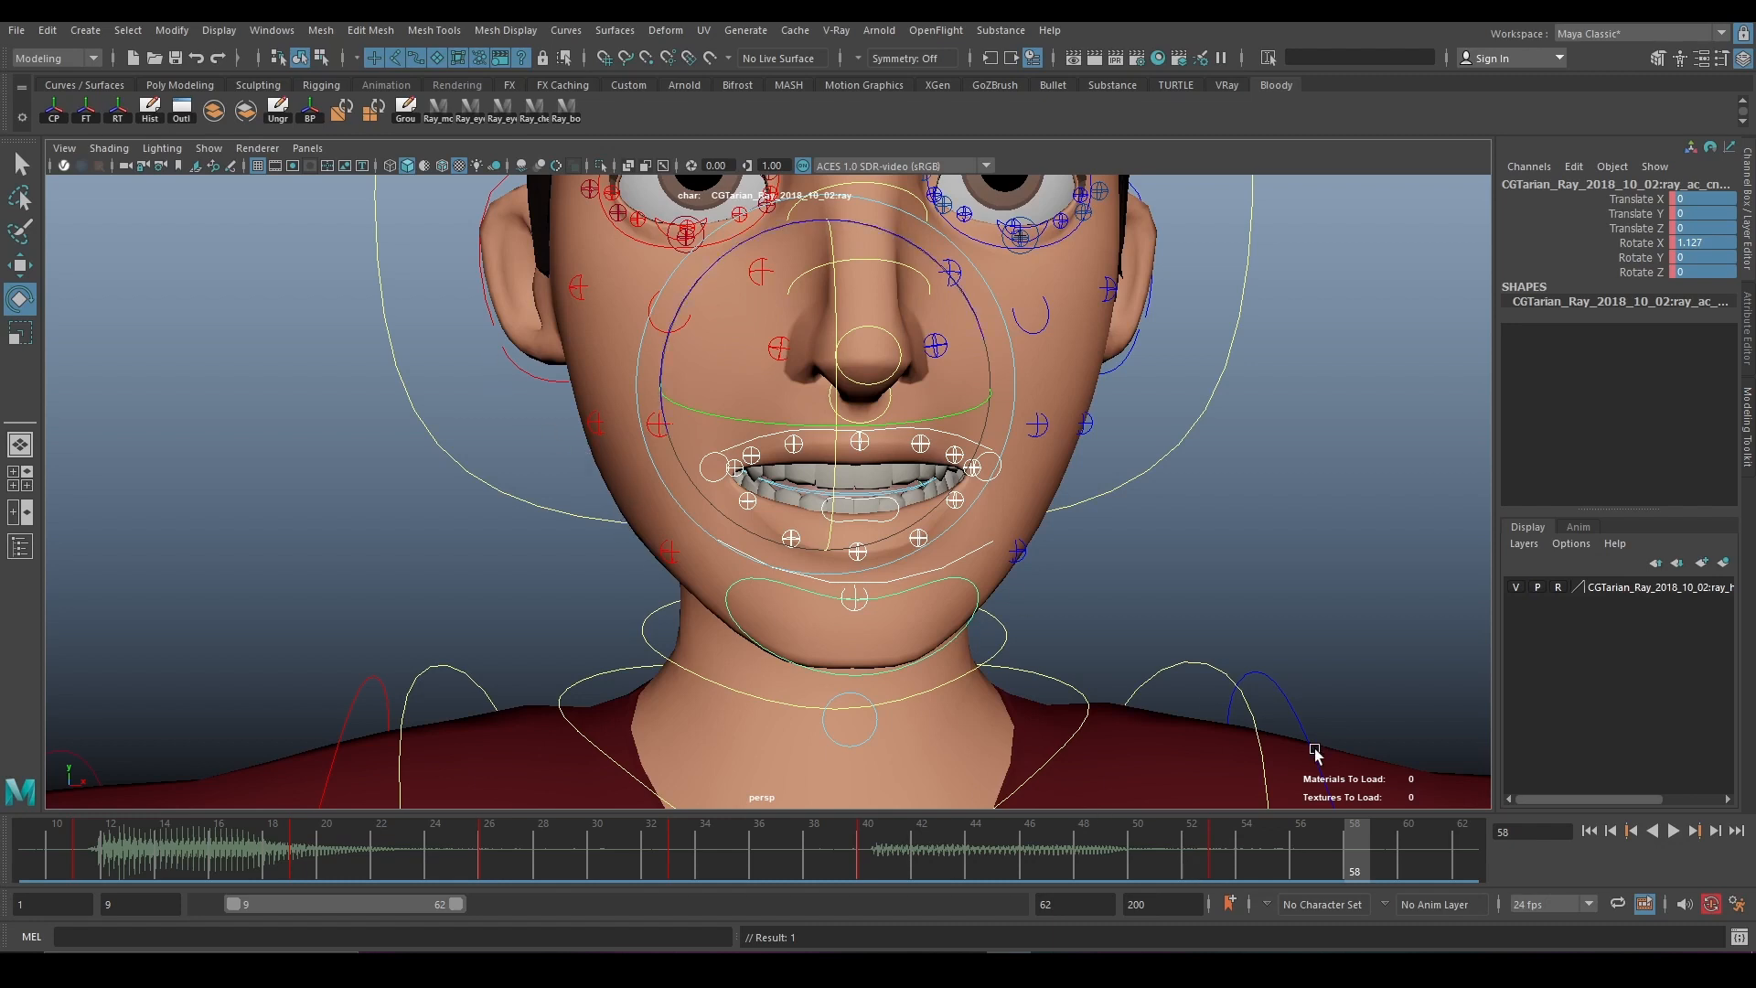
key(alt+v)
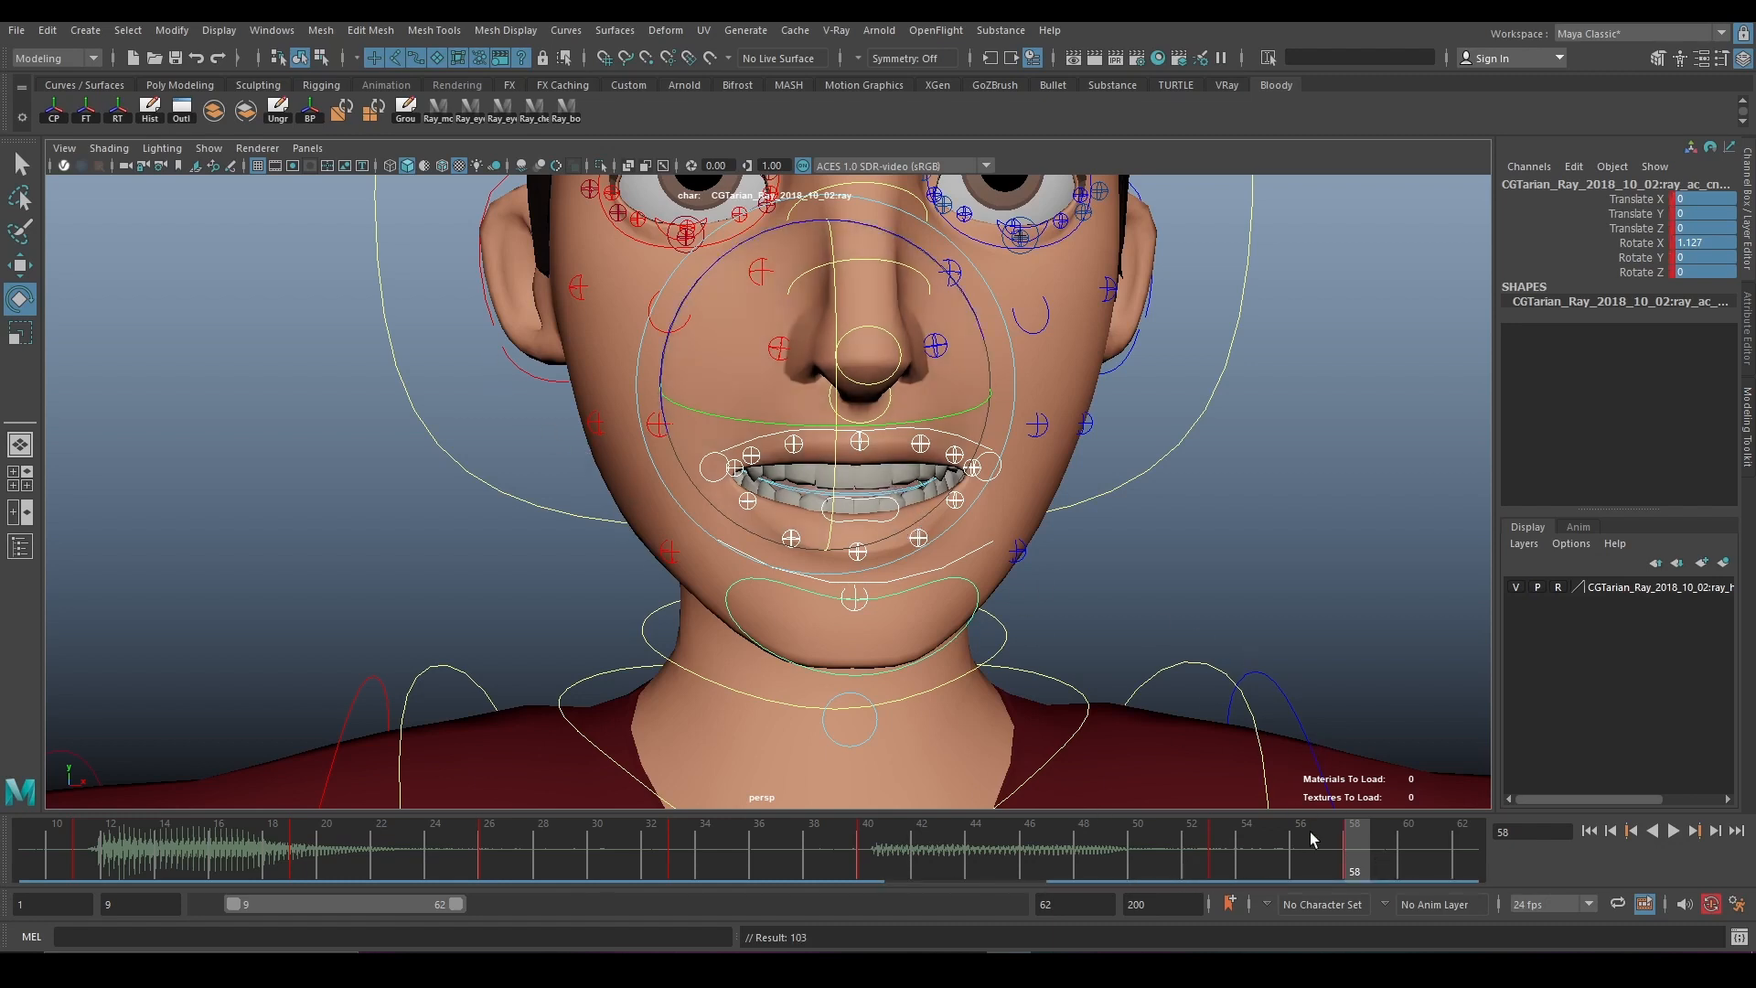
click(1355, 865)
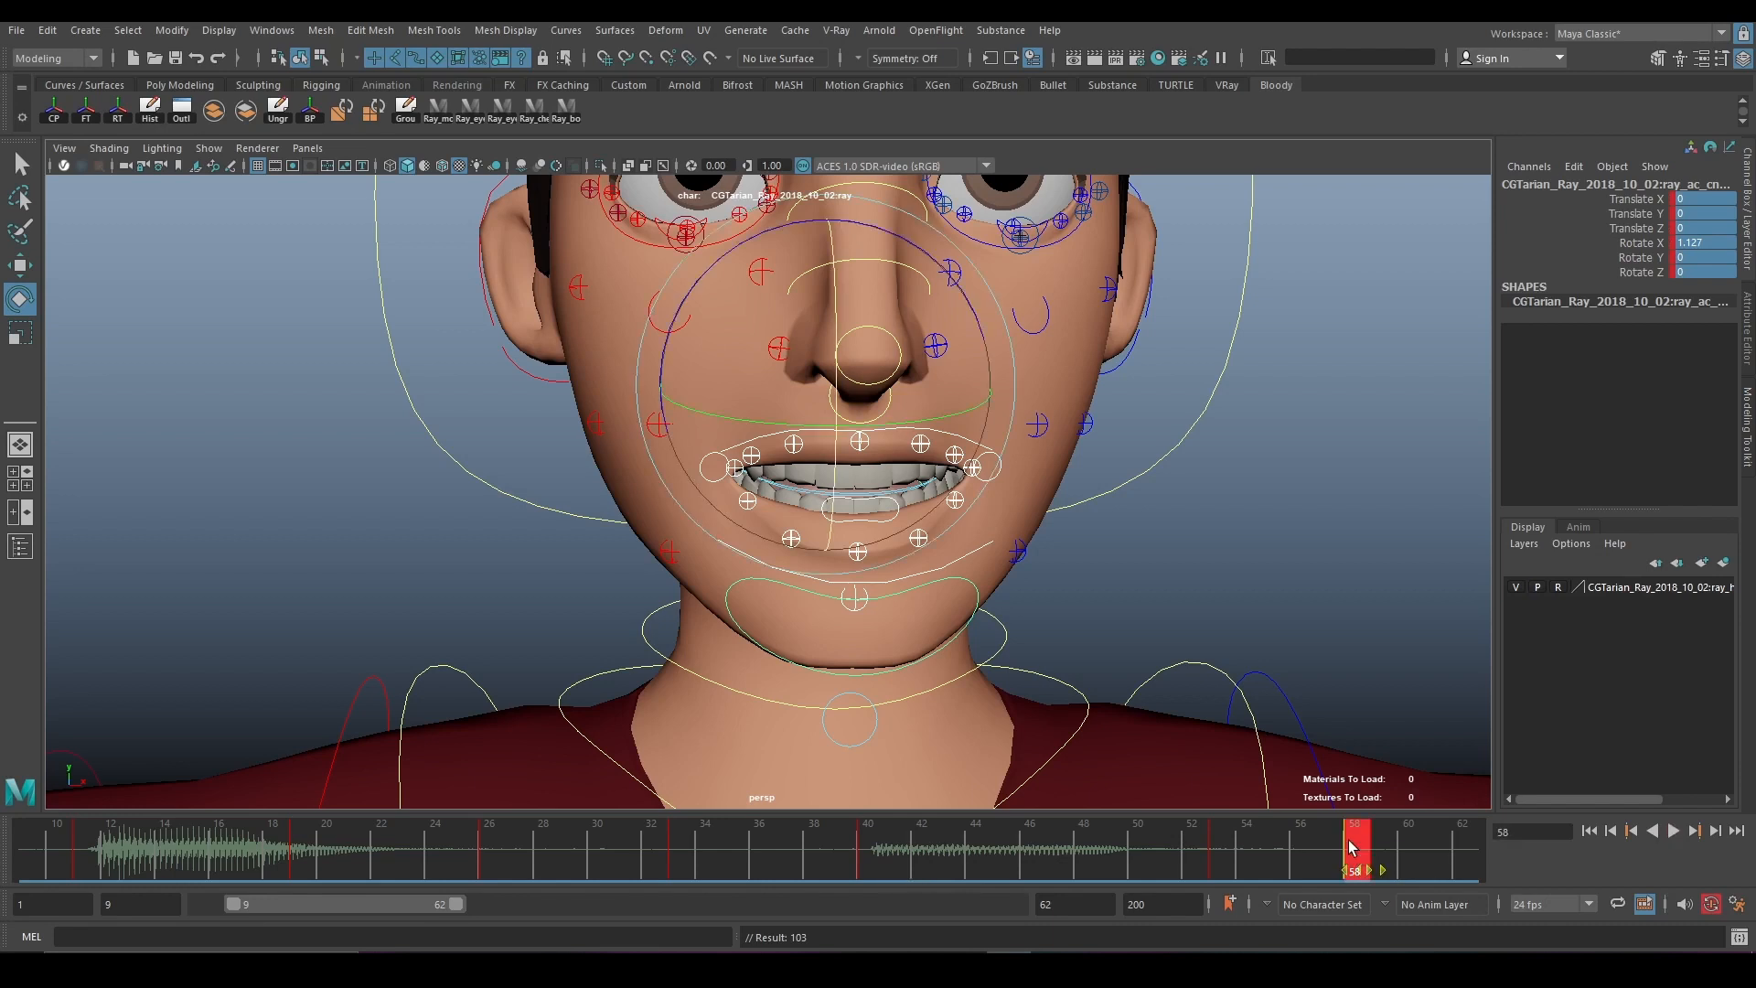
right_click(1355, 847)
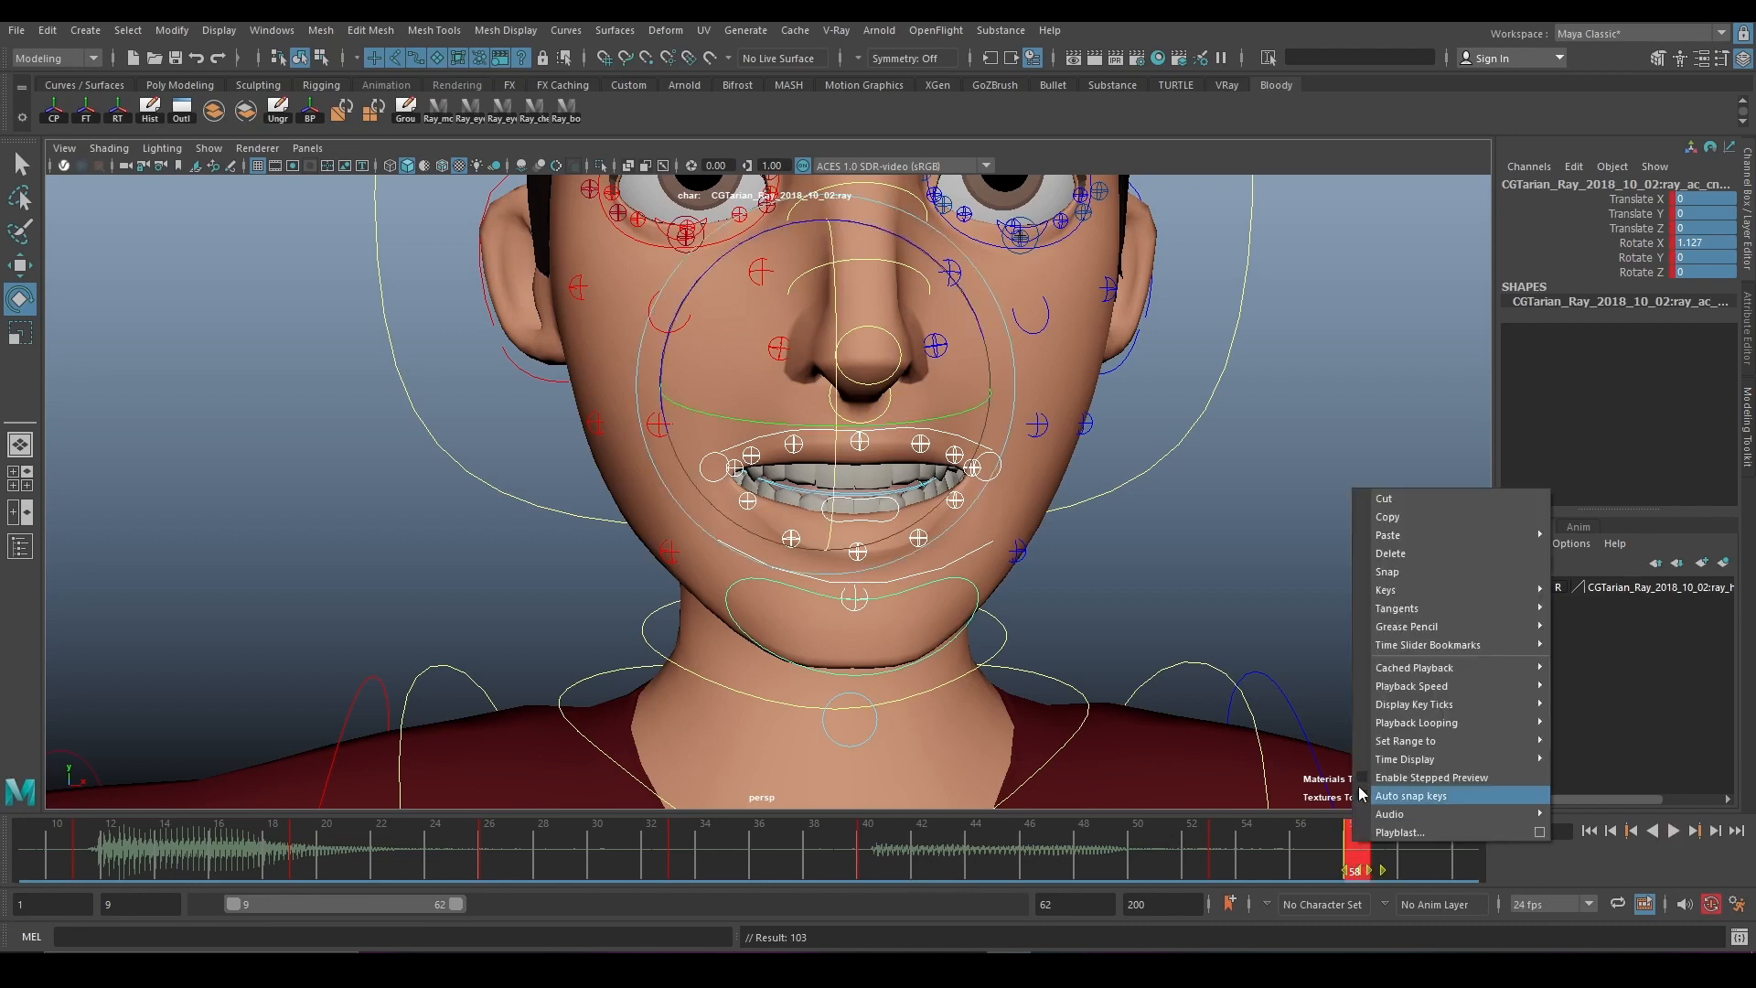
click(1416, 557)
Play the lip sync from frame 9 to review the first two sounds.
drag(1095, 843, 4, 867)
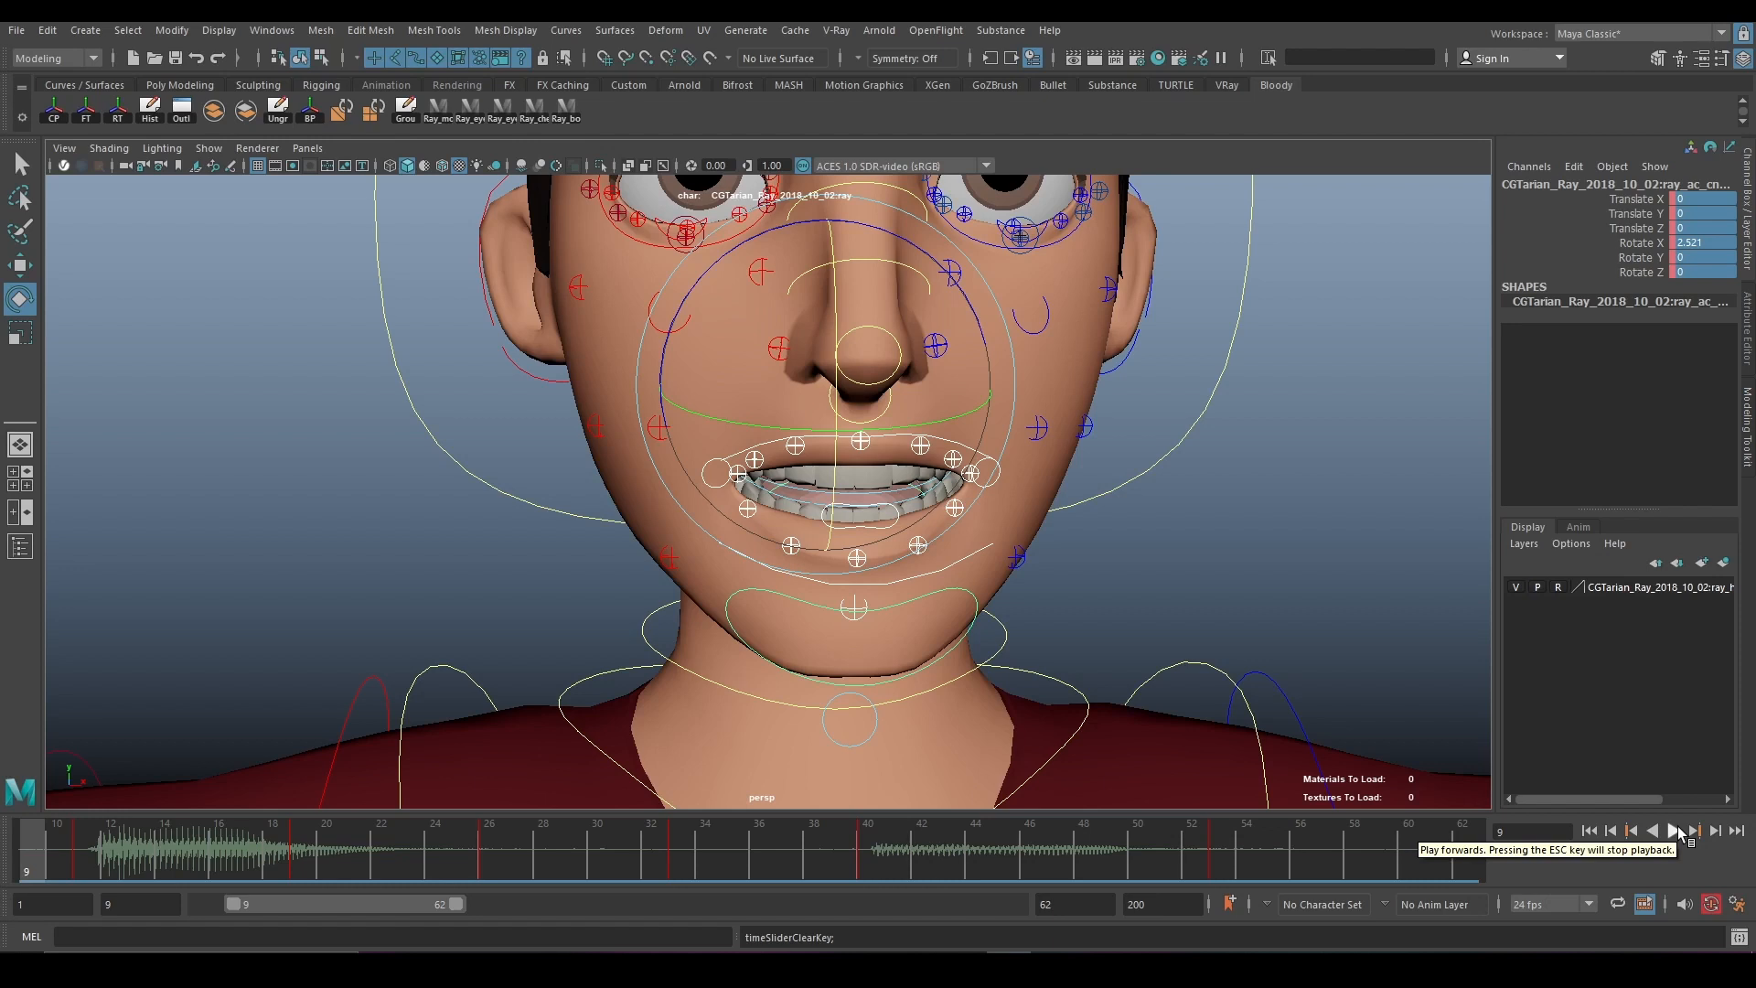
click(1676, 831)
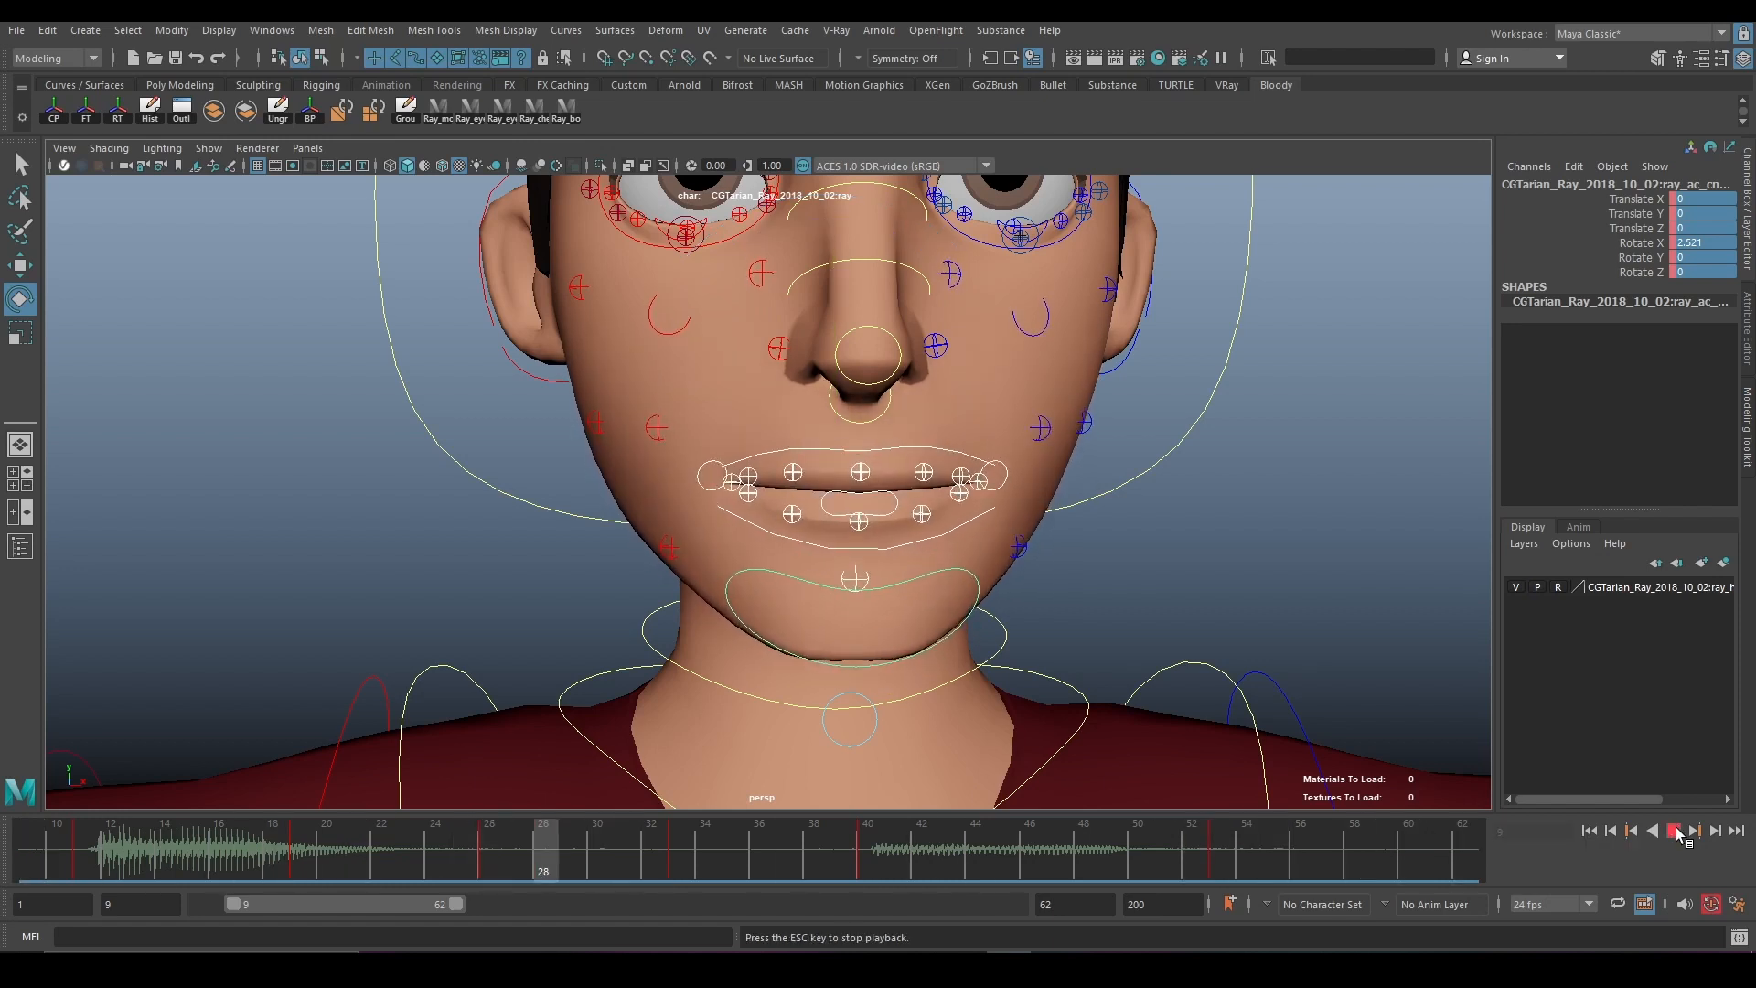
click(1677, 831)
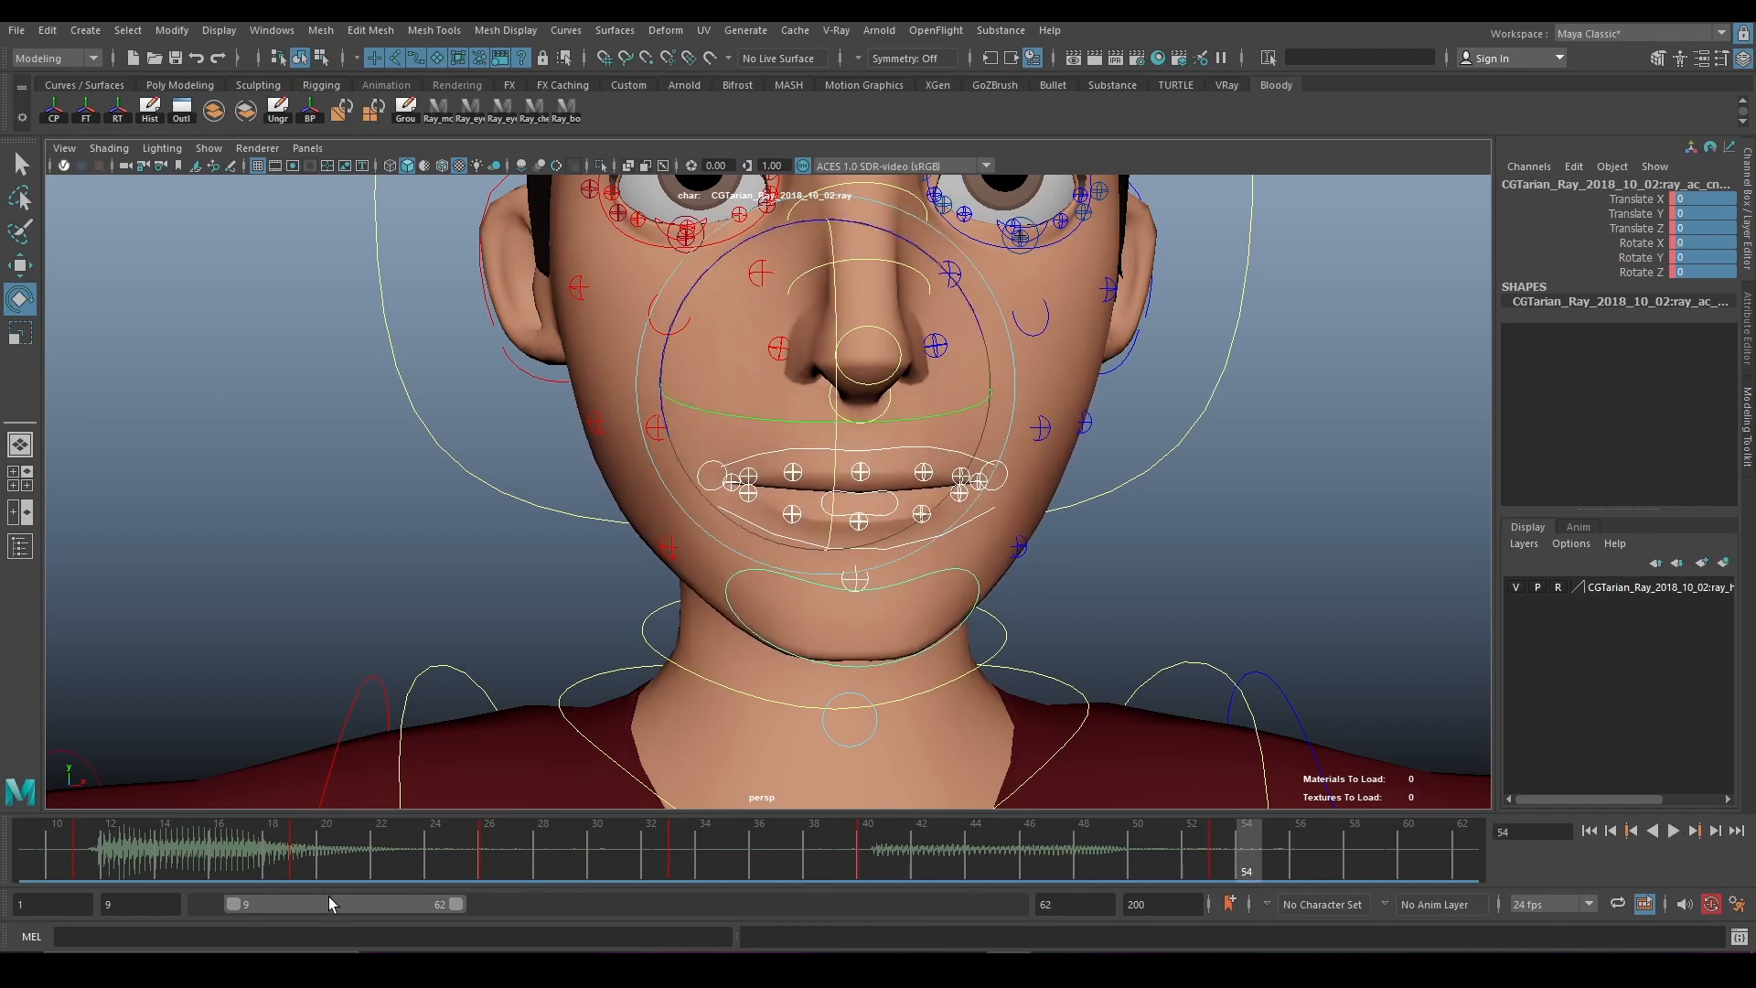
Shift the playback range to frames 57–90 and play the audio of the third sound.
drag(332, 909, 530, 915)
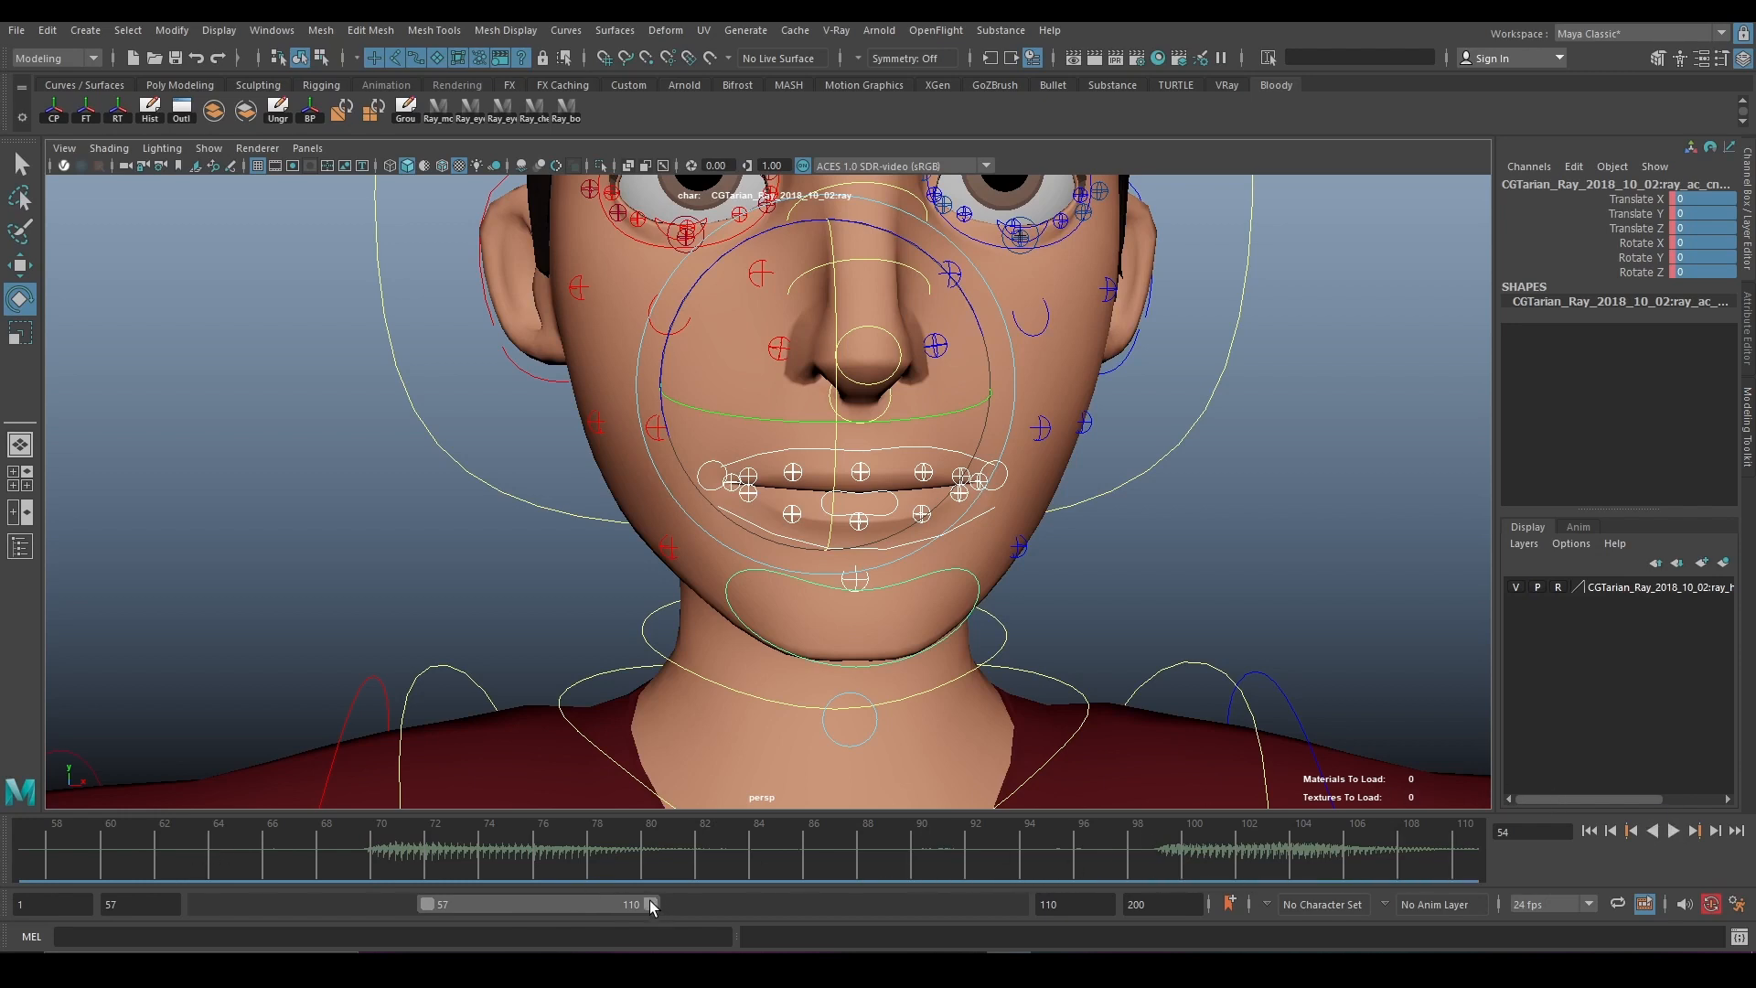
drag(652, 906, 567, 912)
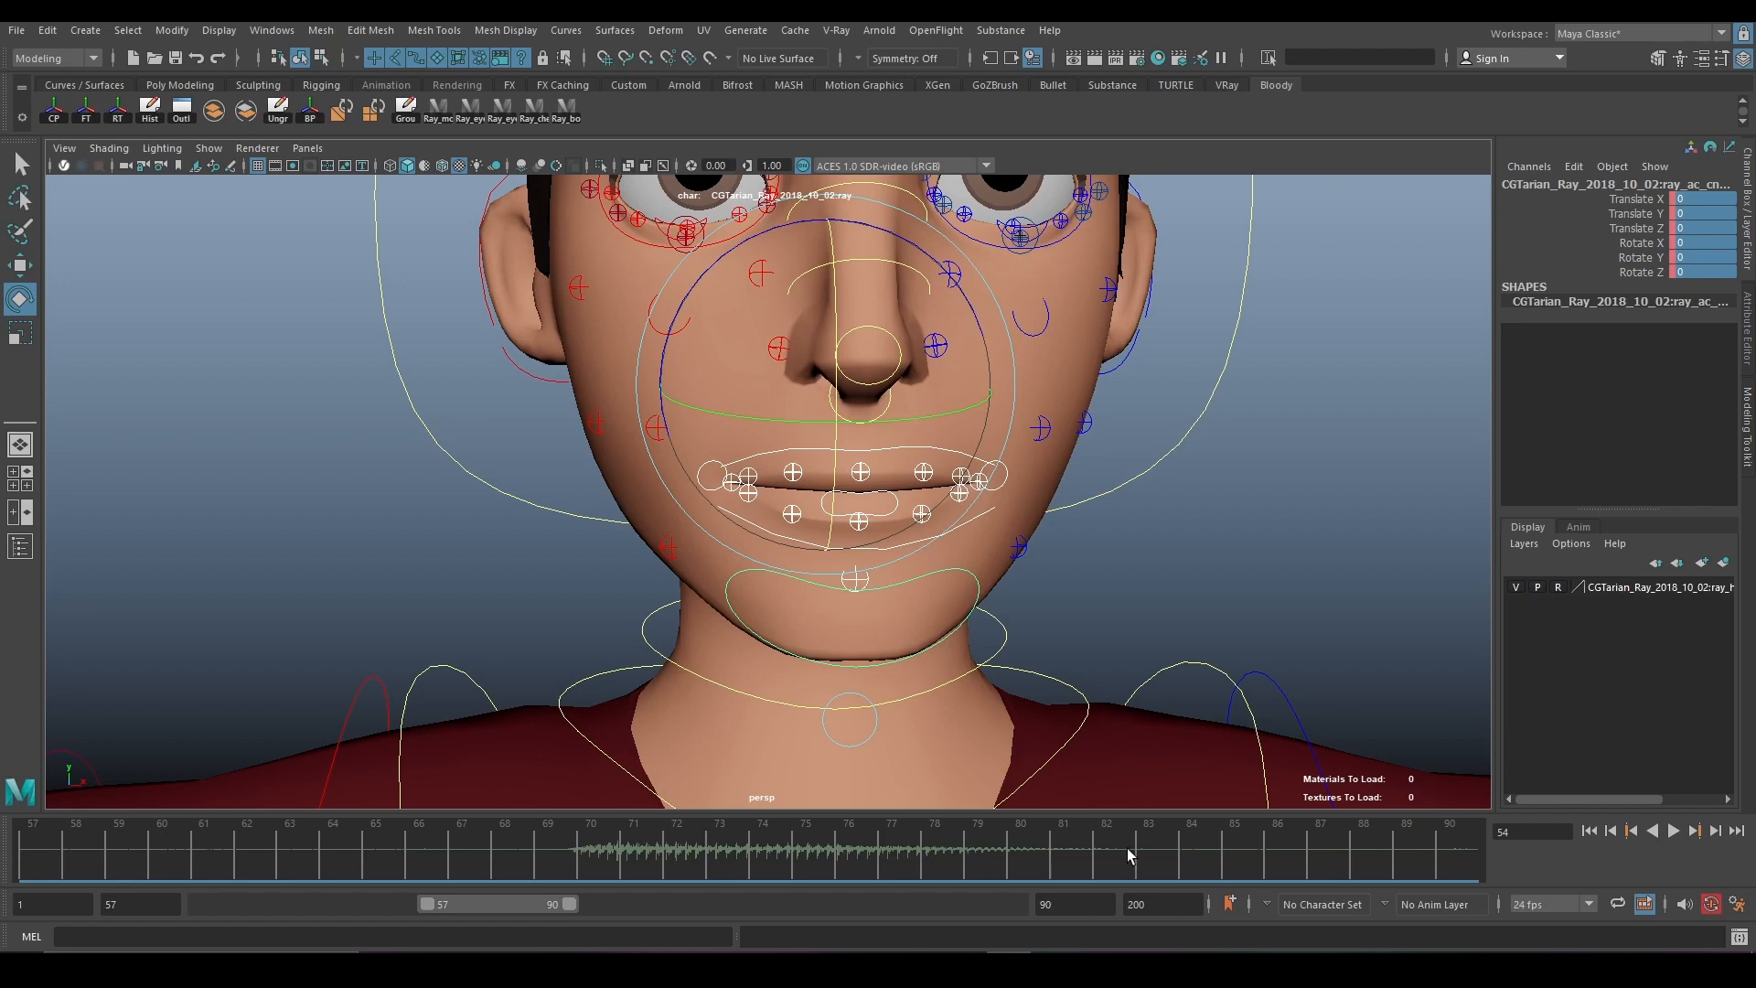
click(1673, 831)
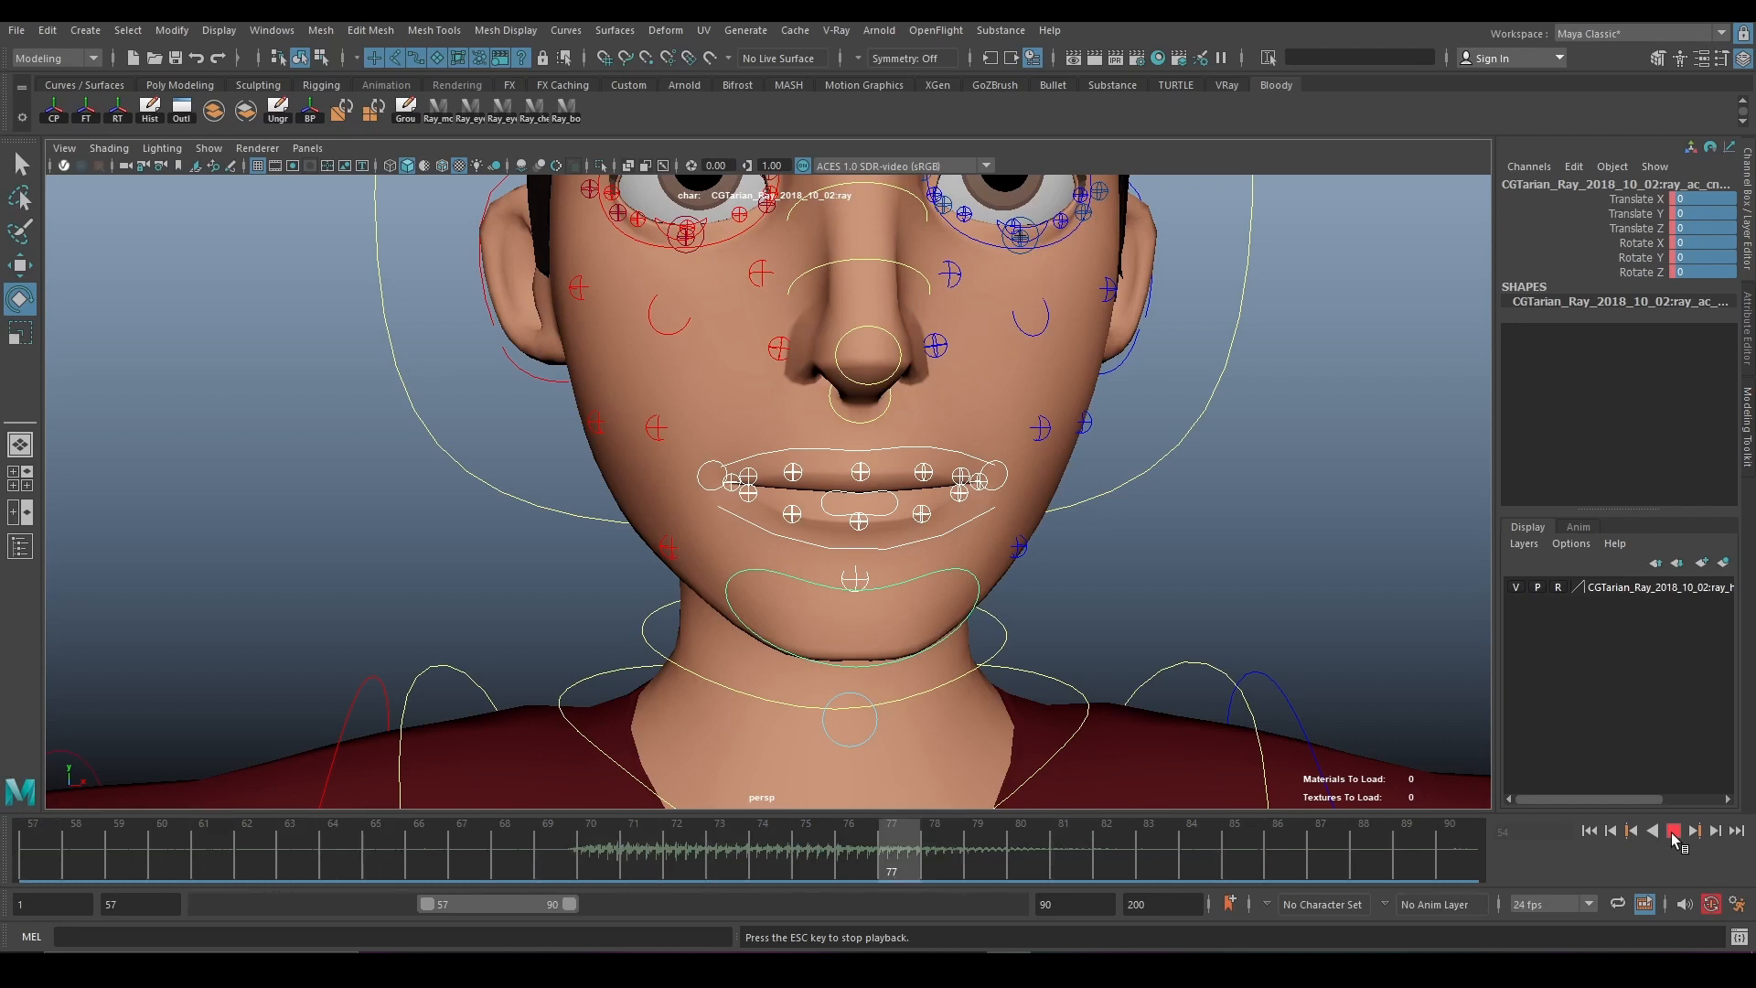
click(1673, 832)
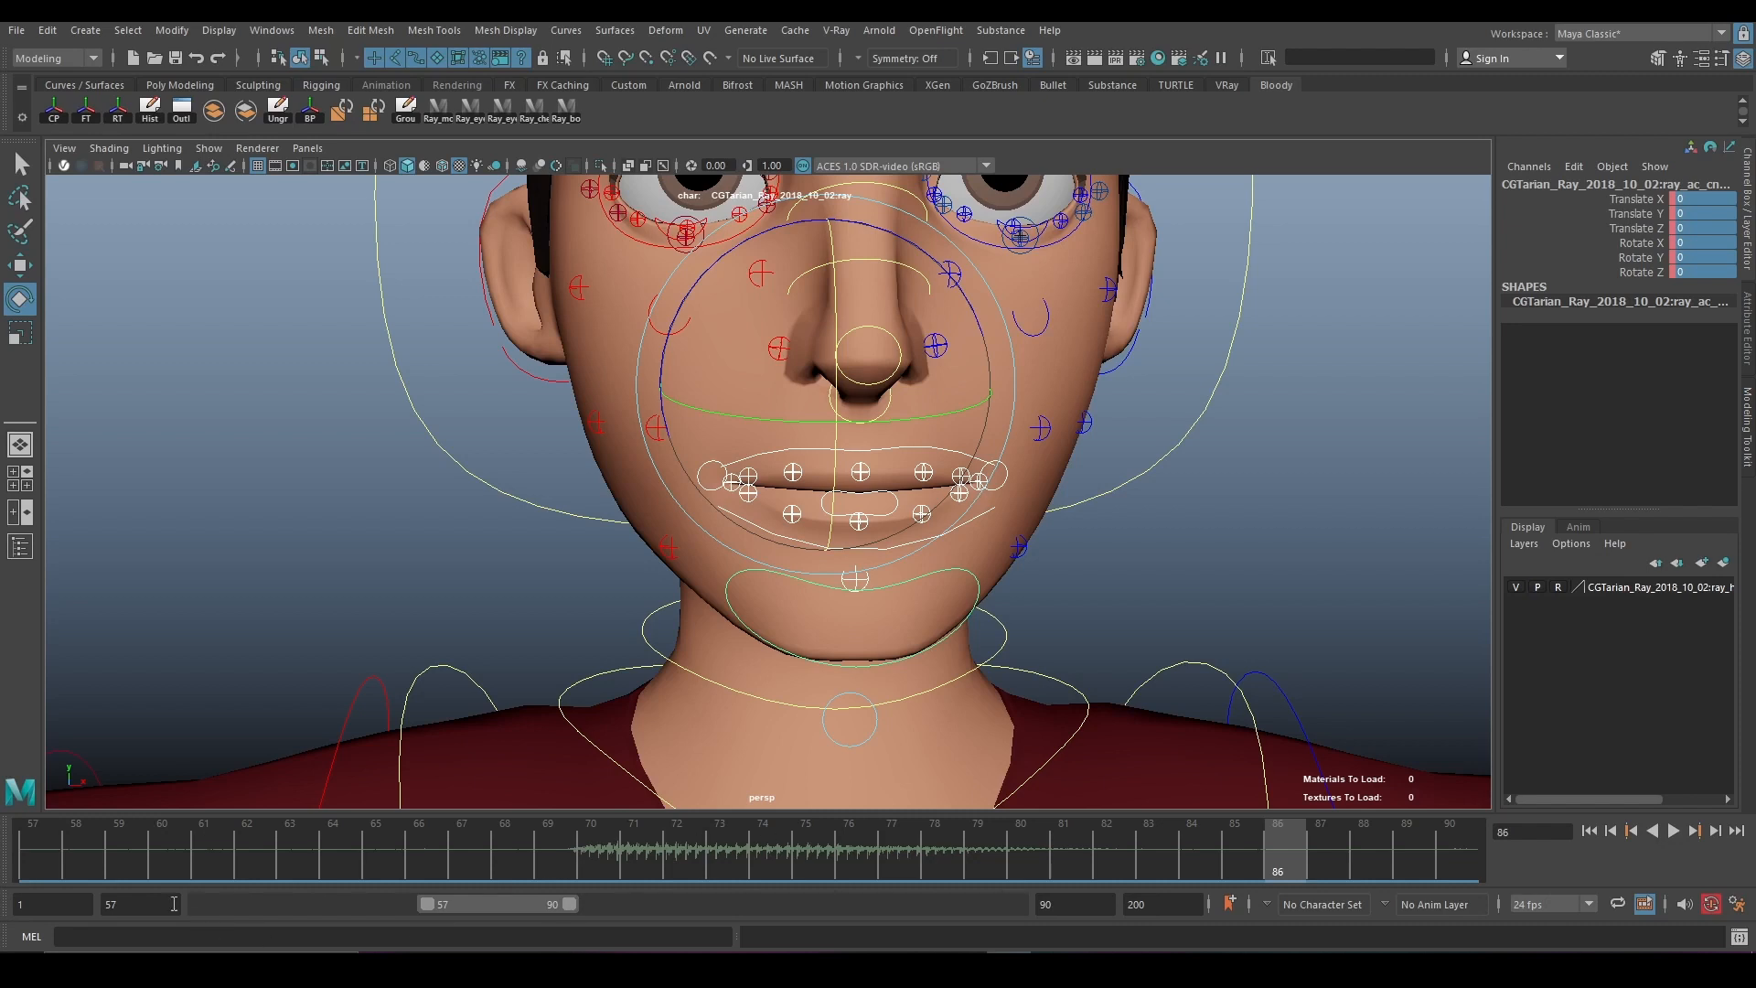
Key the closed mouth on all mouth controls at frame 62 and move to frame 70.
drag(162, 855, 247, 856)
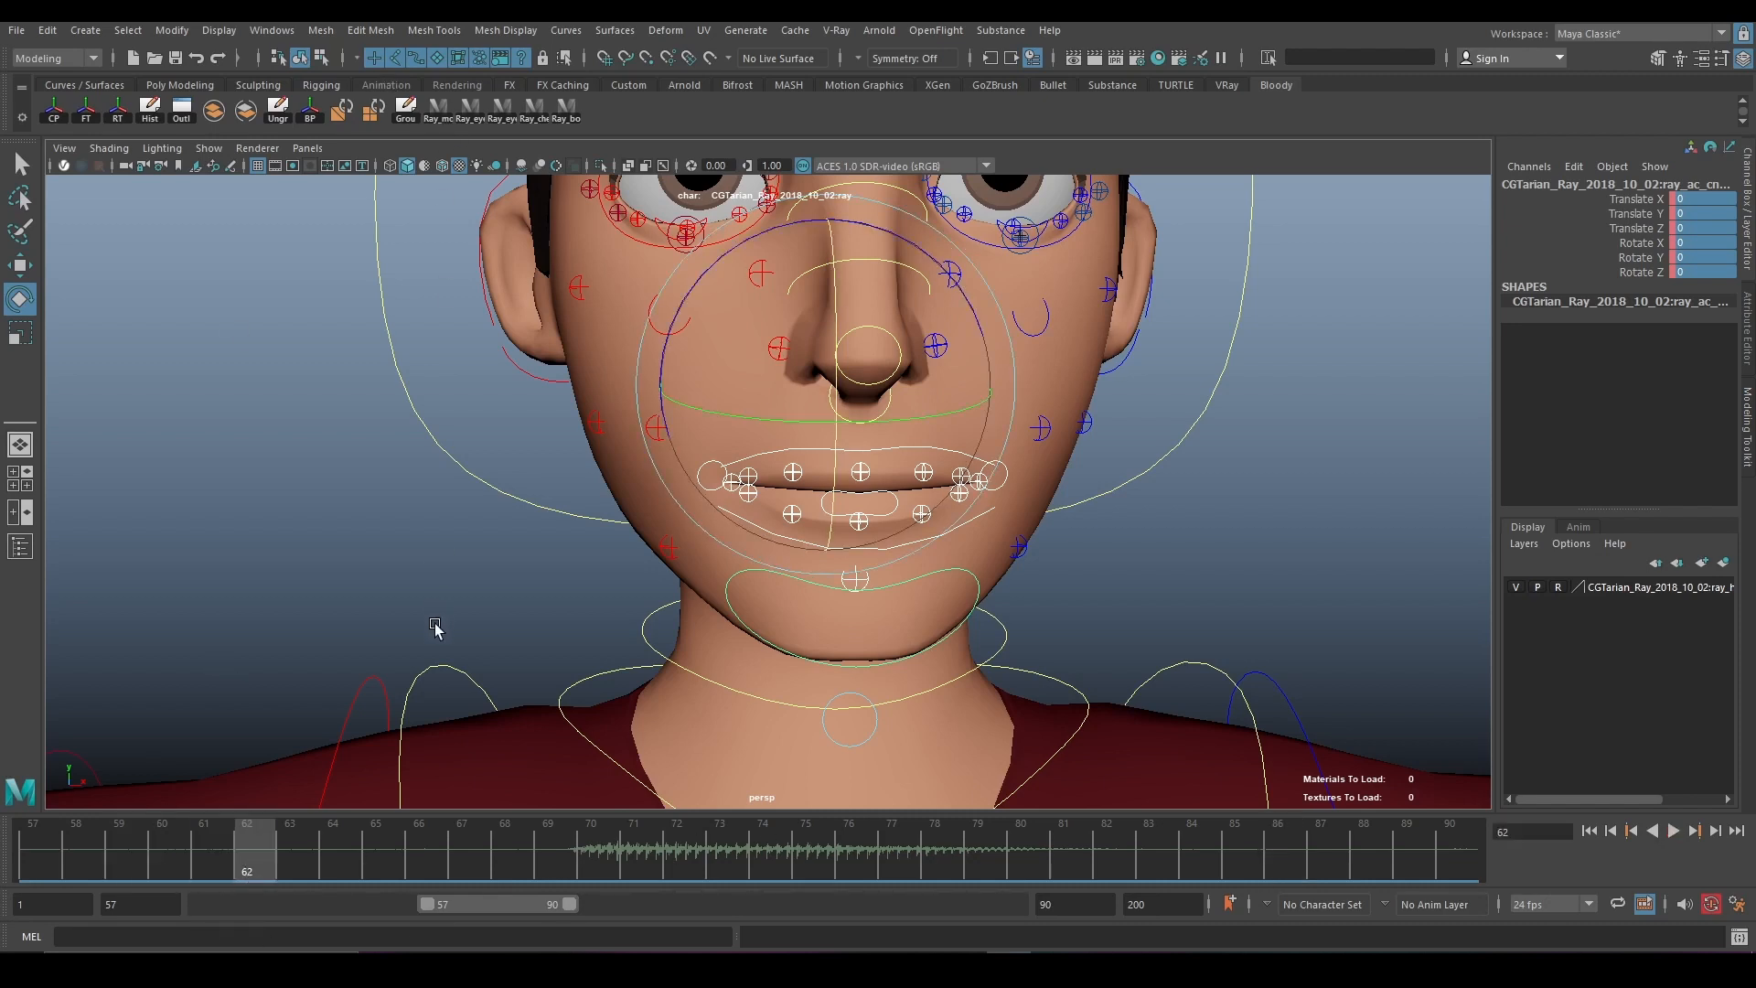
key(s)
mouse_move(277, 849)
mouse_down()
mouse_move(591, 892)
mouse_move(529, 892)
mouse_move(590, 884)
mouse_up()
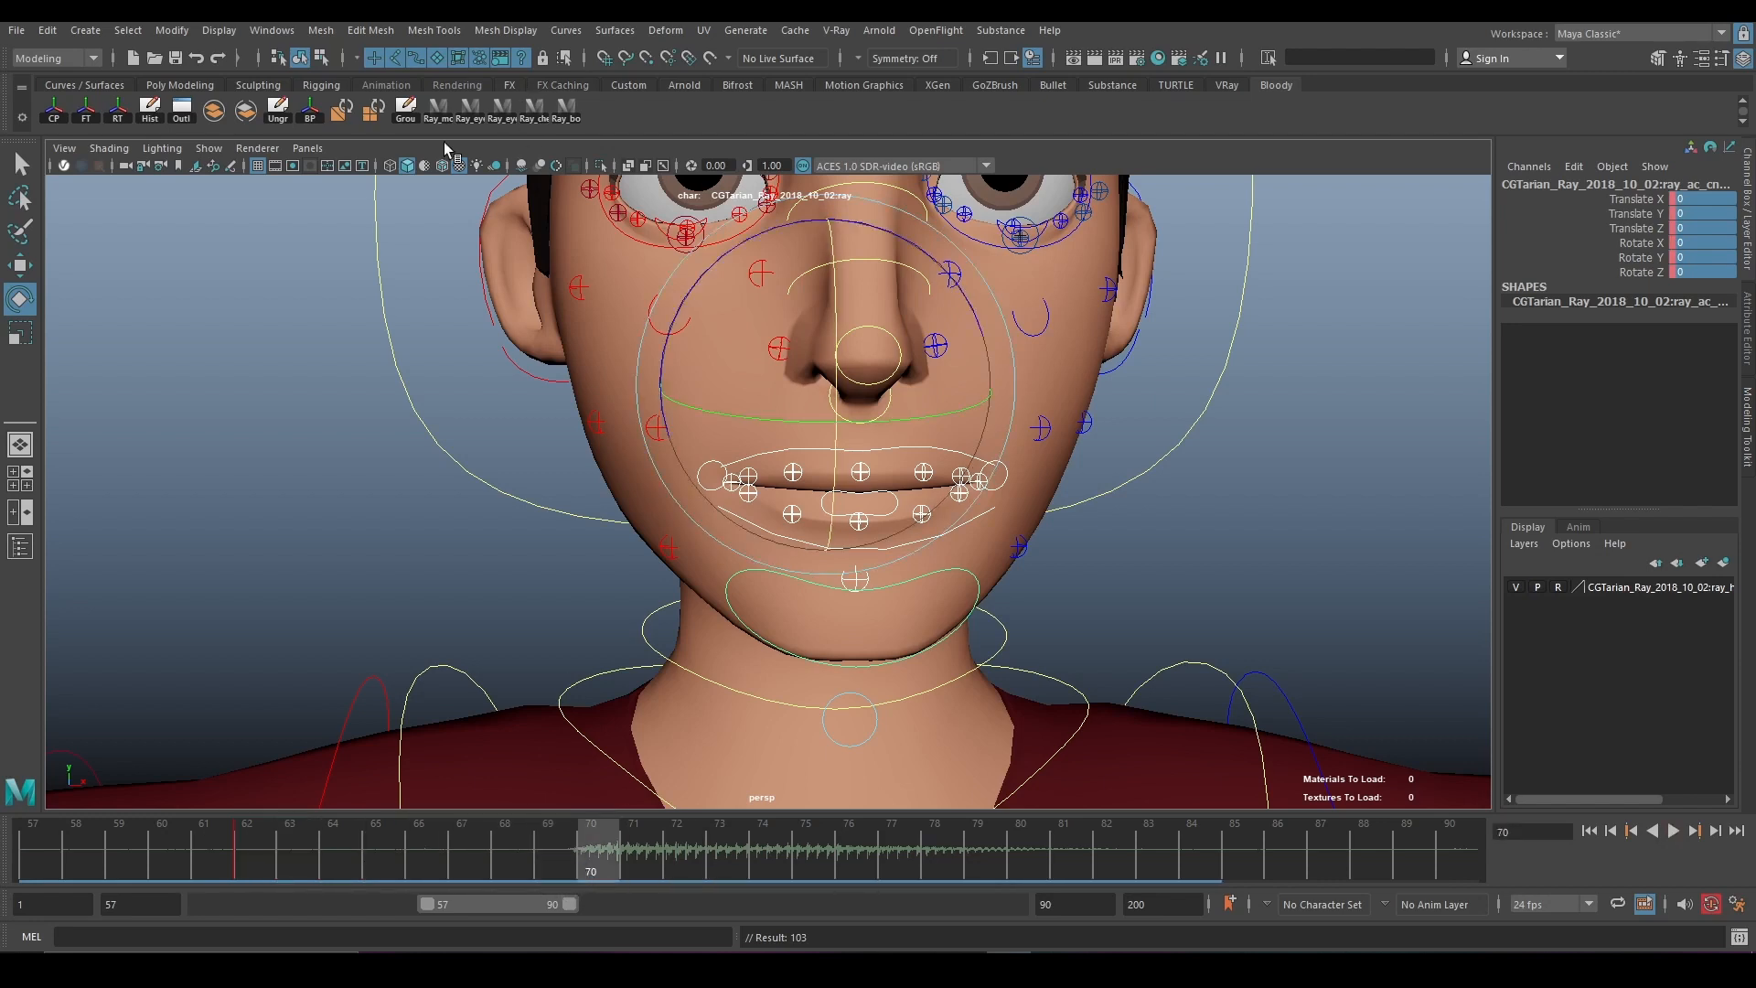
Open the mouth at frame 70 by rotating the jaw control to about 8.9 in Rotate X.
click(939, 573)
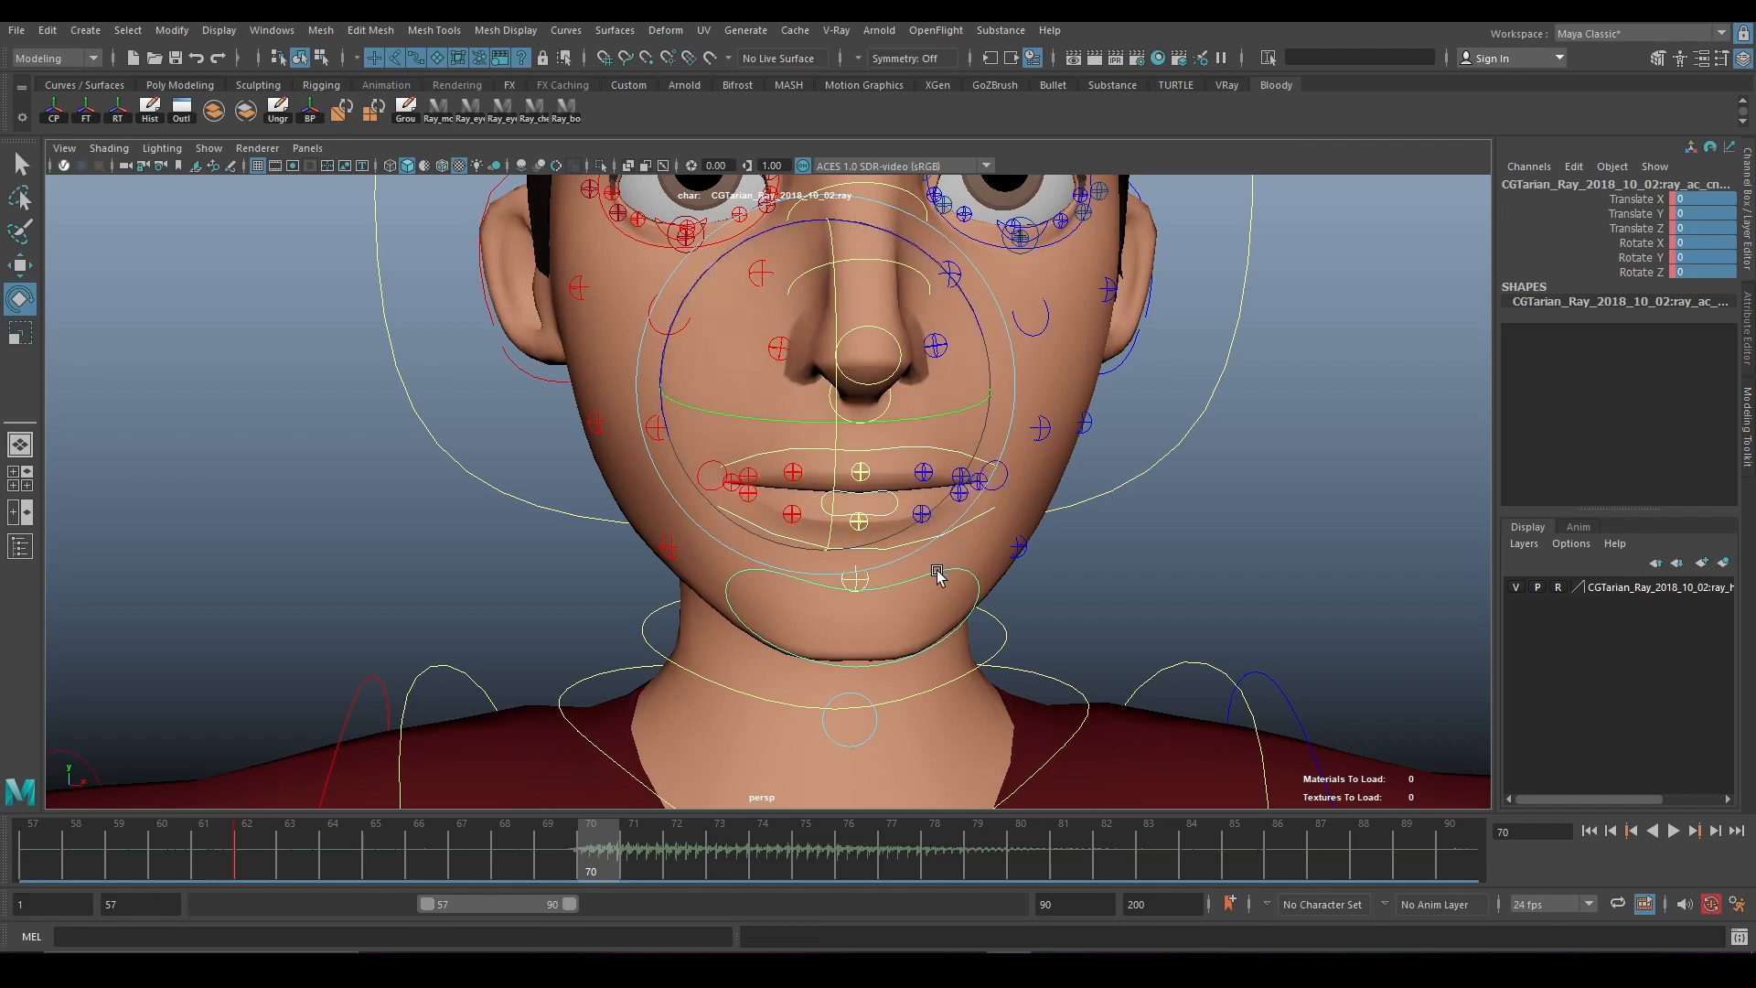
drag(839, 315, 811, 431)
key(ctrl+z)
click(963, 567)
click(963, 570)
alt+right_drag(812, 431, 863, 482)
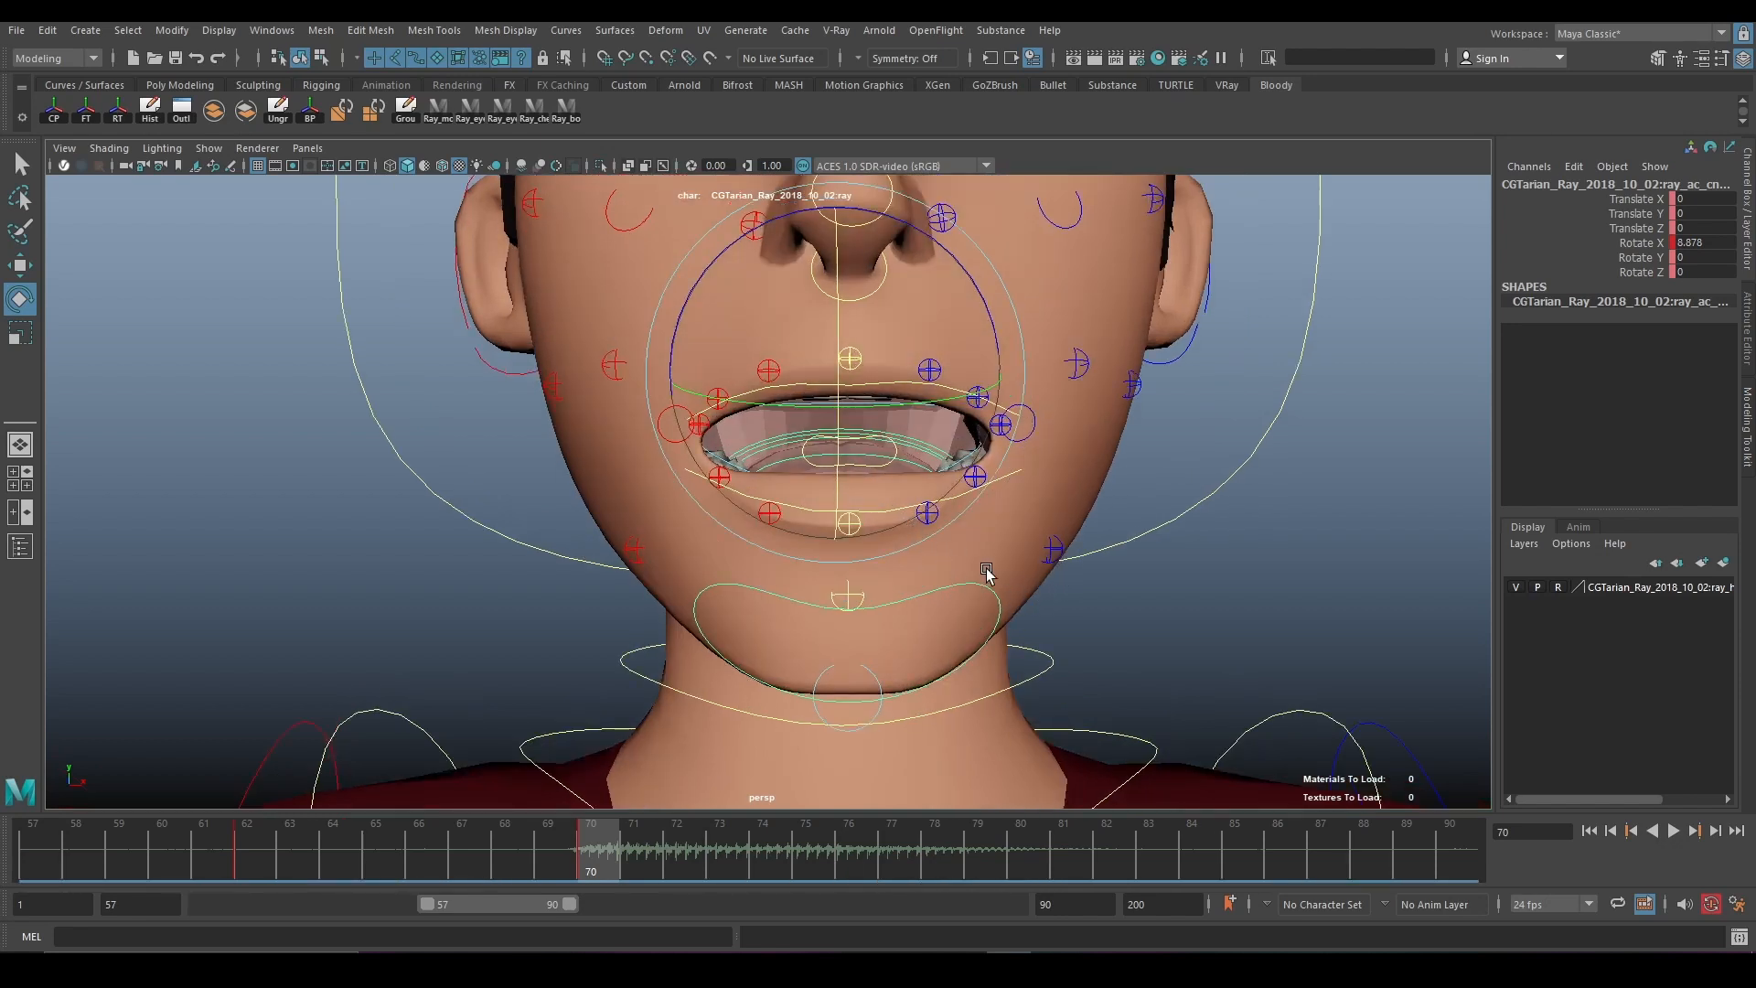
Lower the lower lip control to about -0.028 in Translate Y.
click(1108, 559)
click(867, 518)
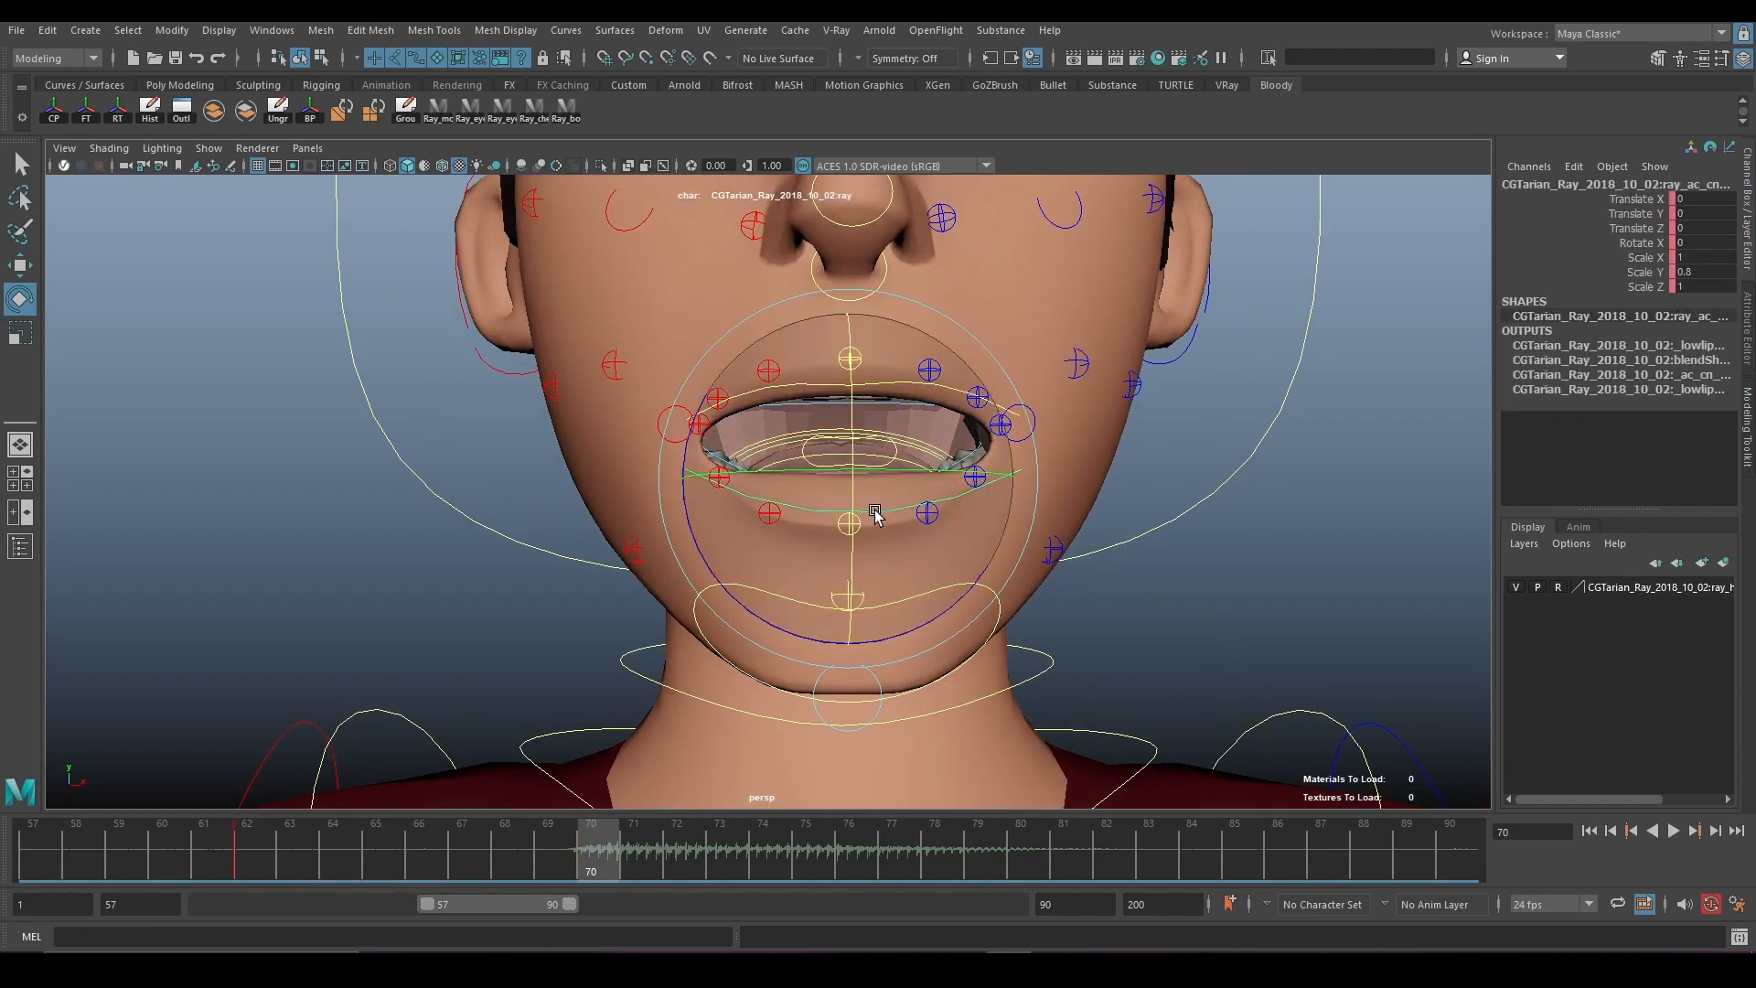
key(w)
drag(845, 327, 844, 341)
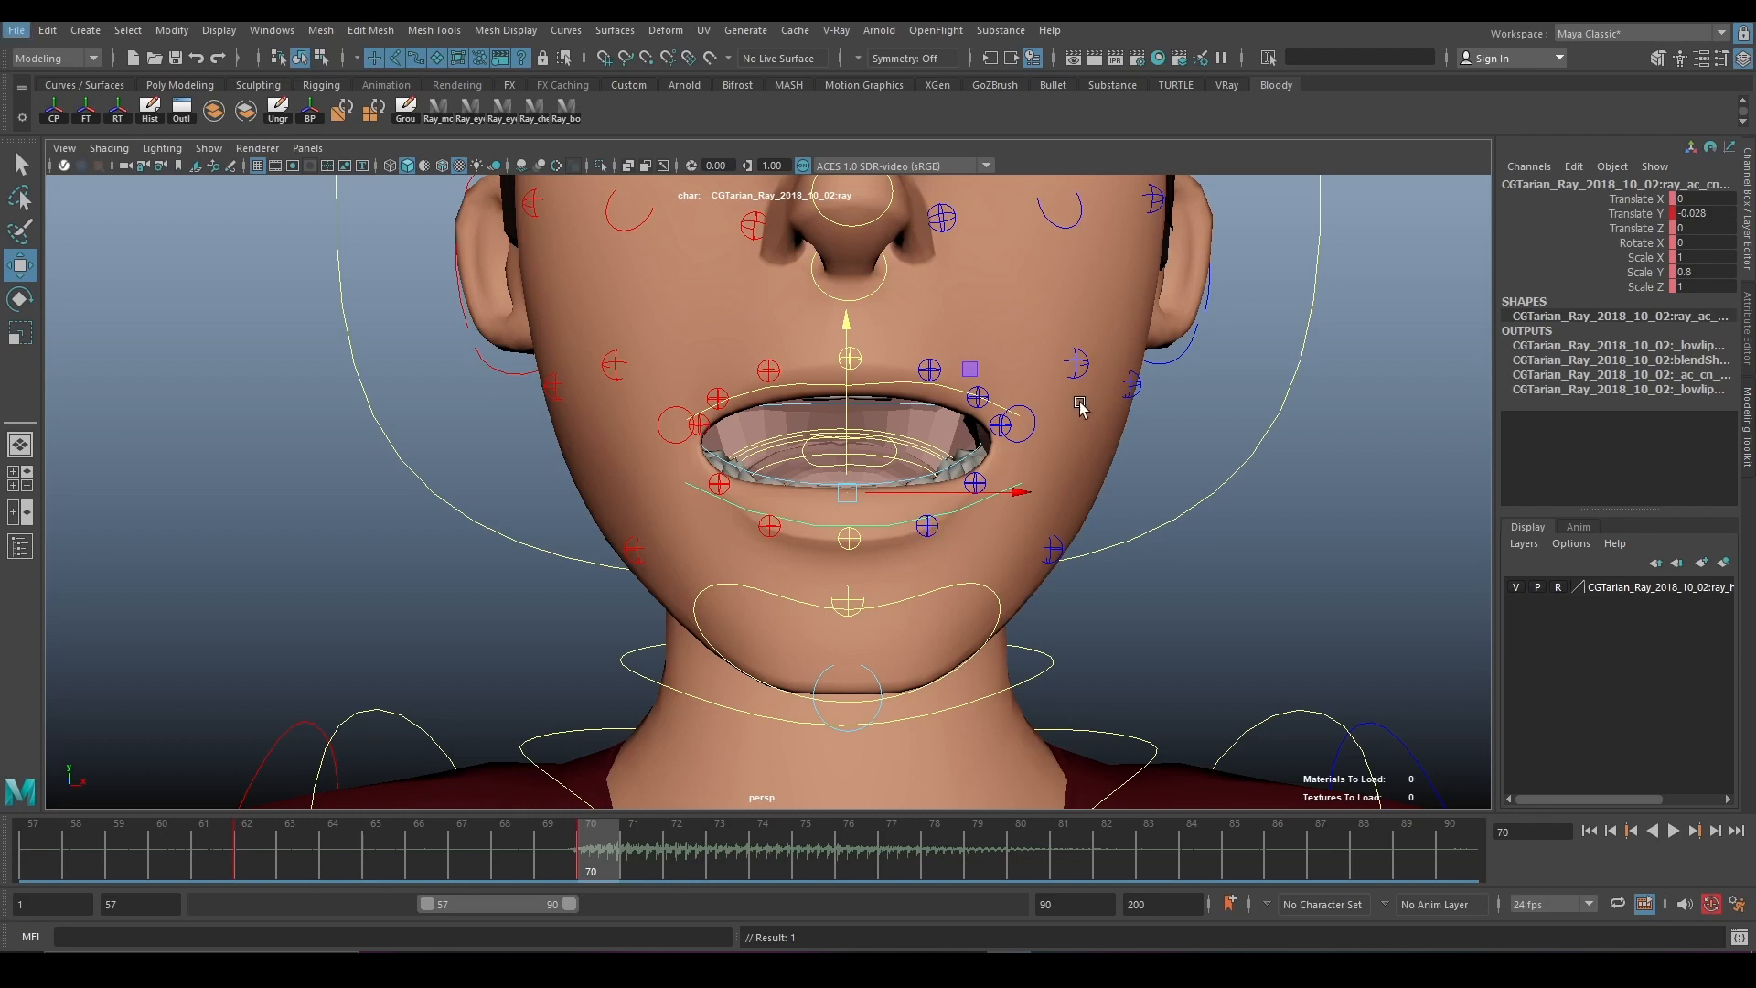
Pull both mouth corner controls inward and key them, with Translate X about -0.145 on the character's left and -0.193 on the right.
click(1033, 430)
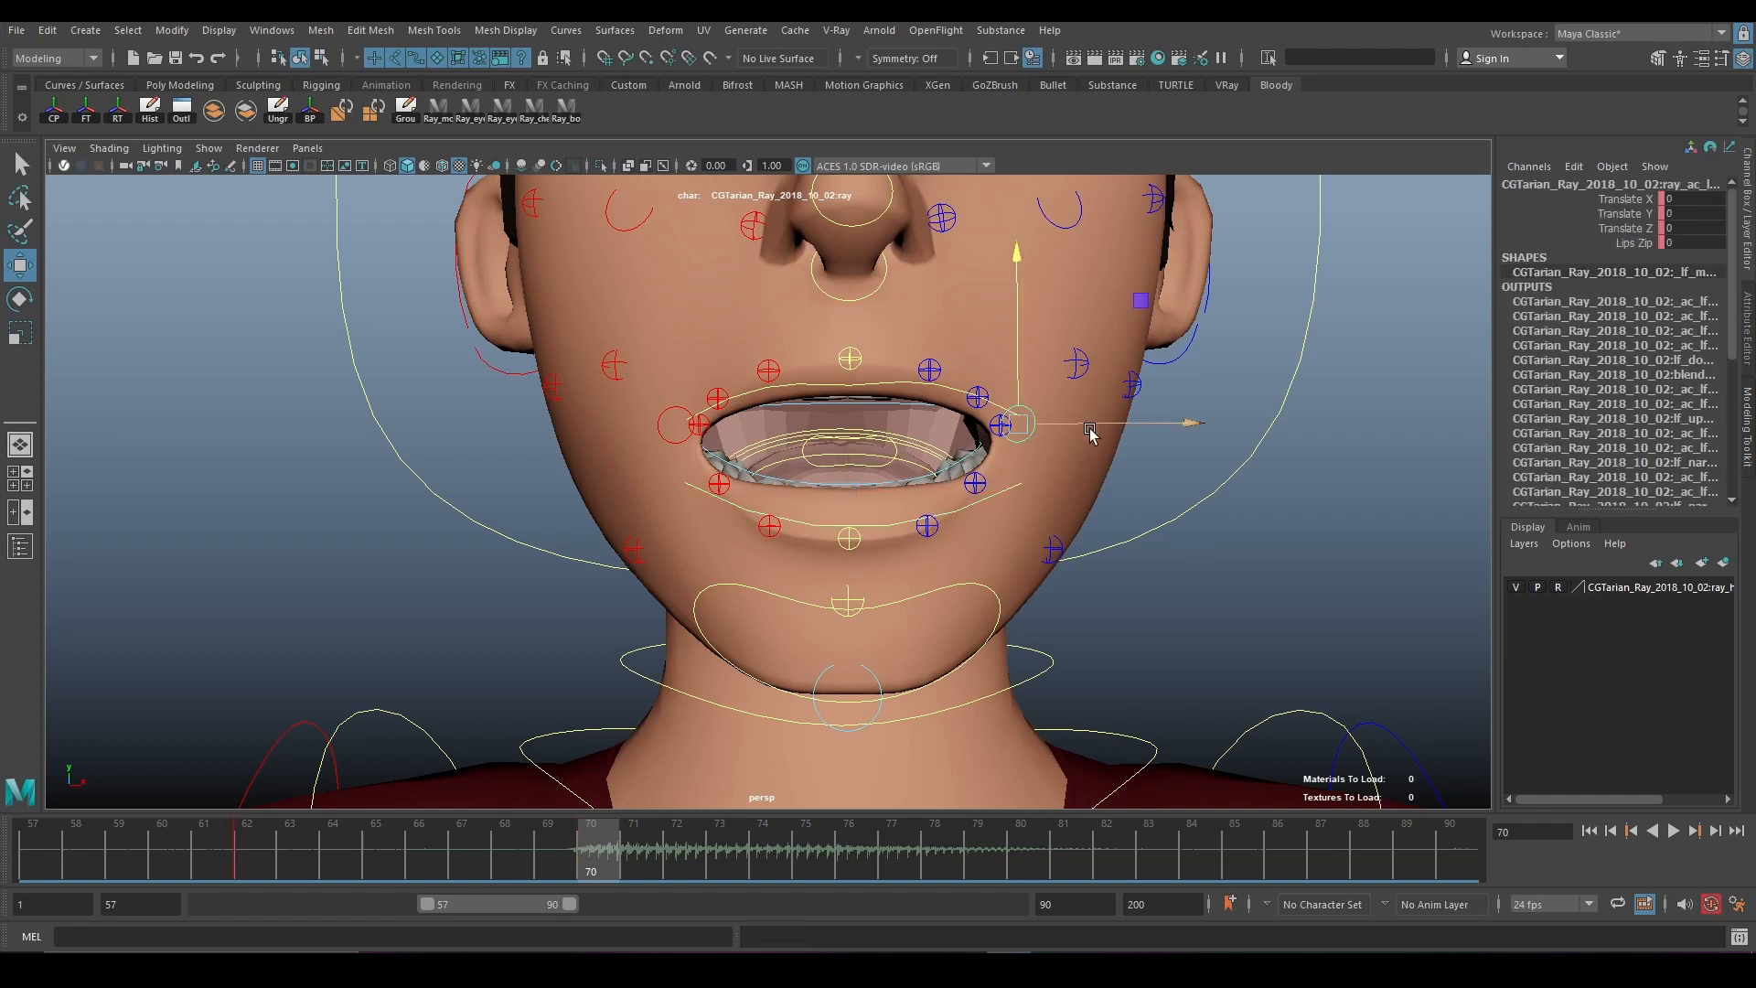
drag(1084, 430, 1066, 435)
key(s)
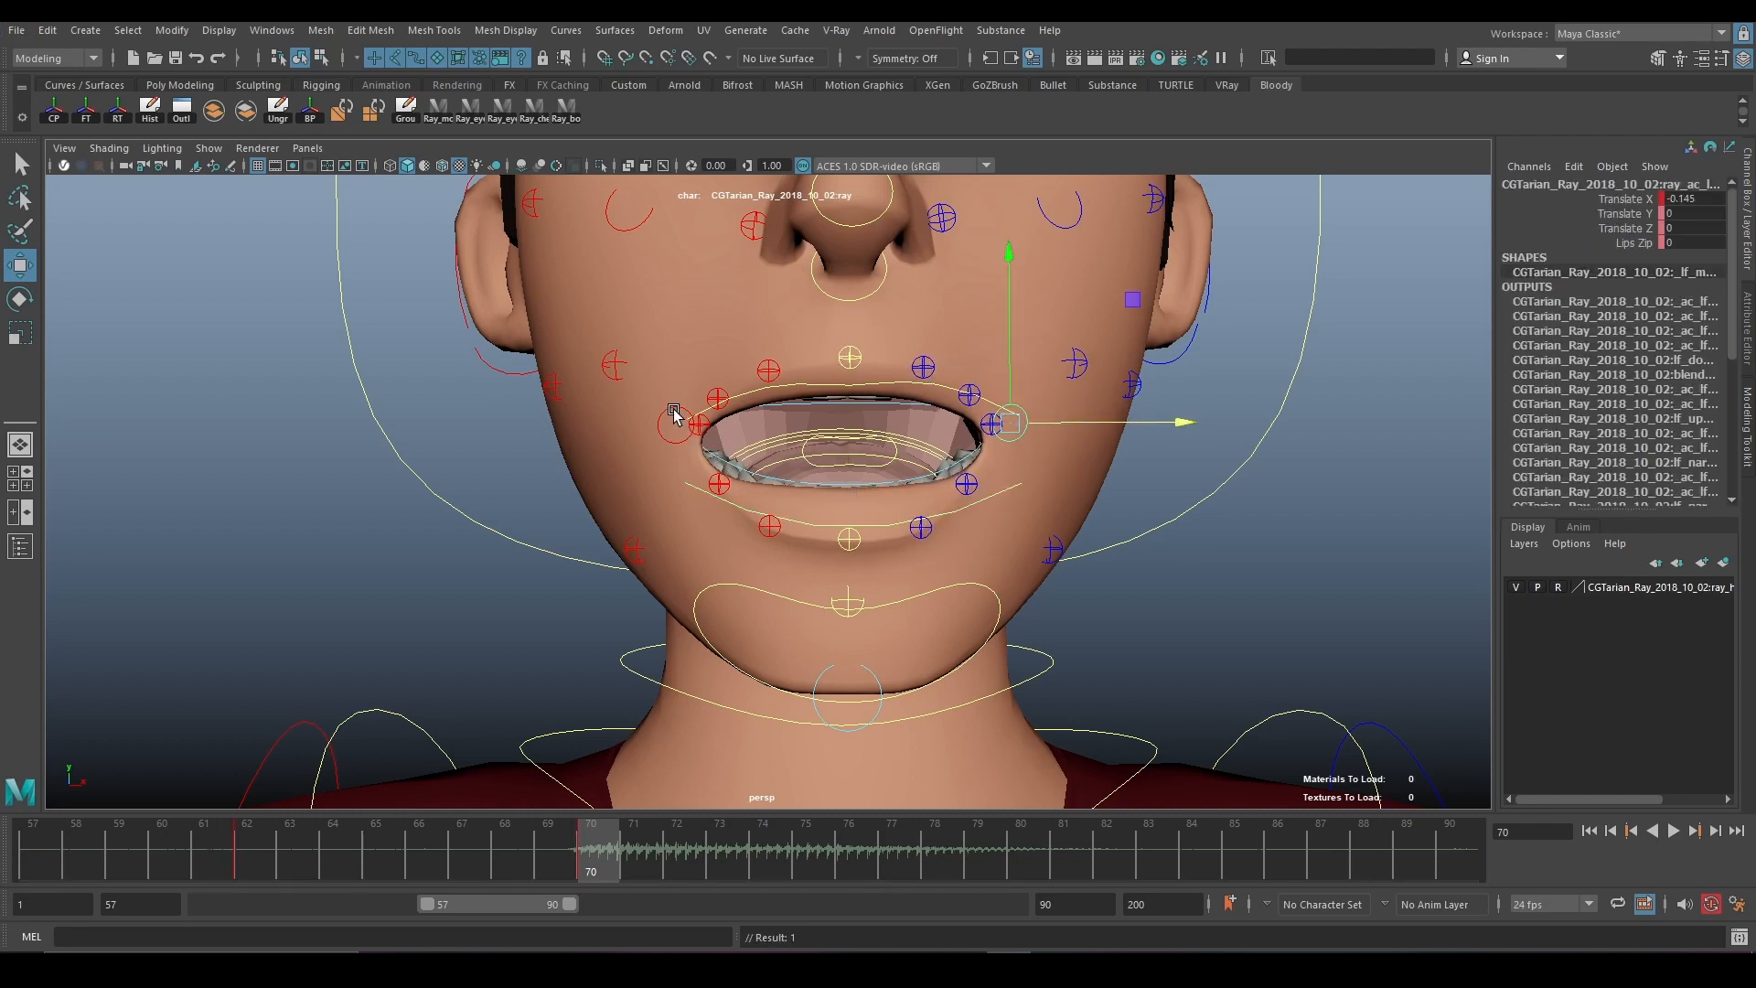
click(674, 414)
drag(588, 423, 608, 428)
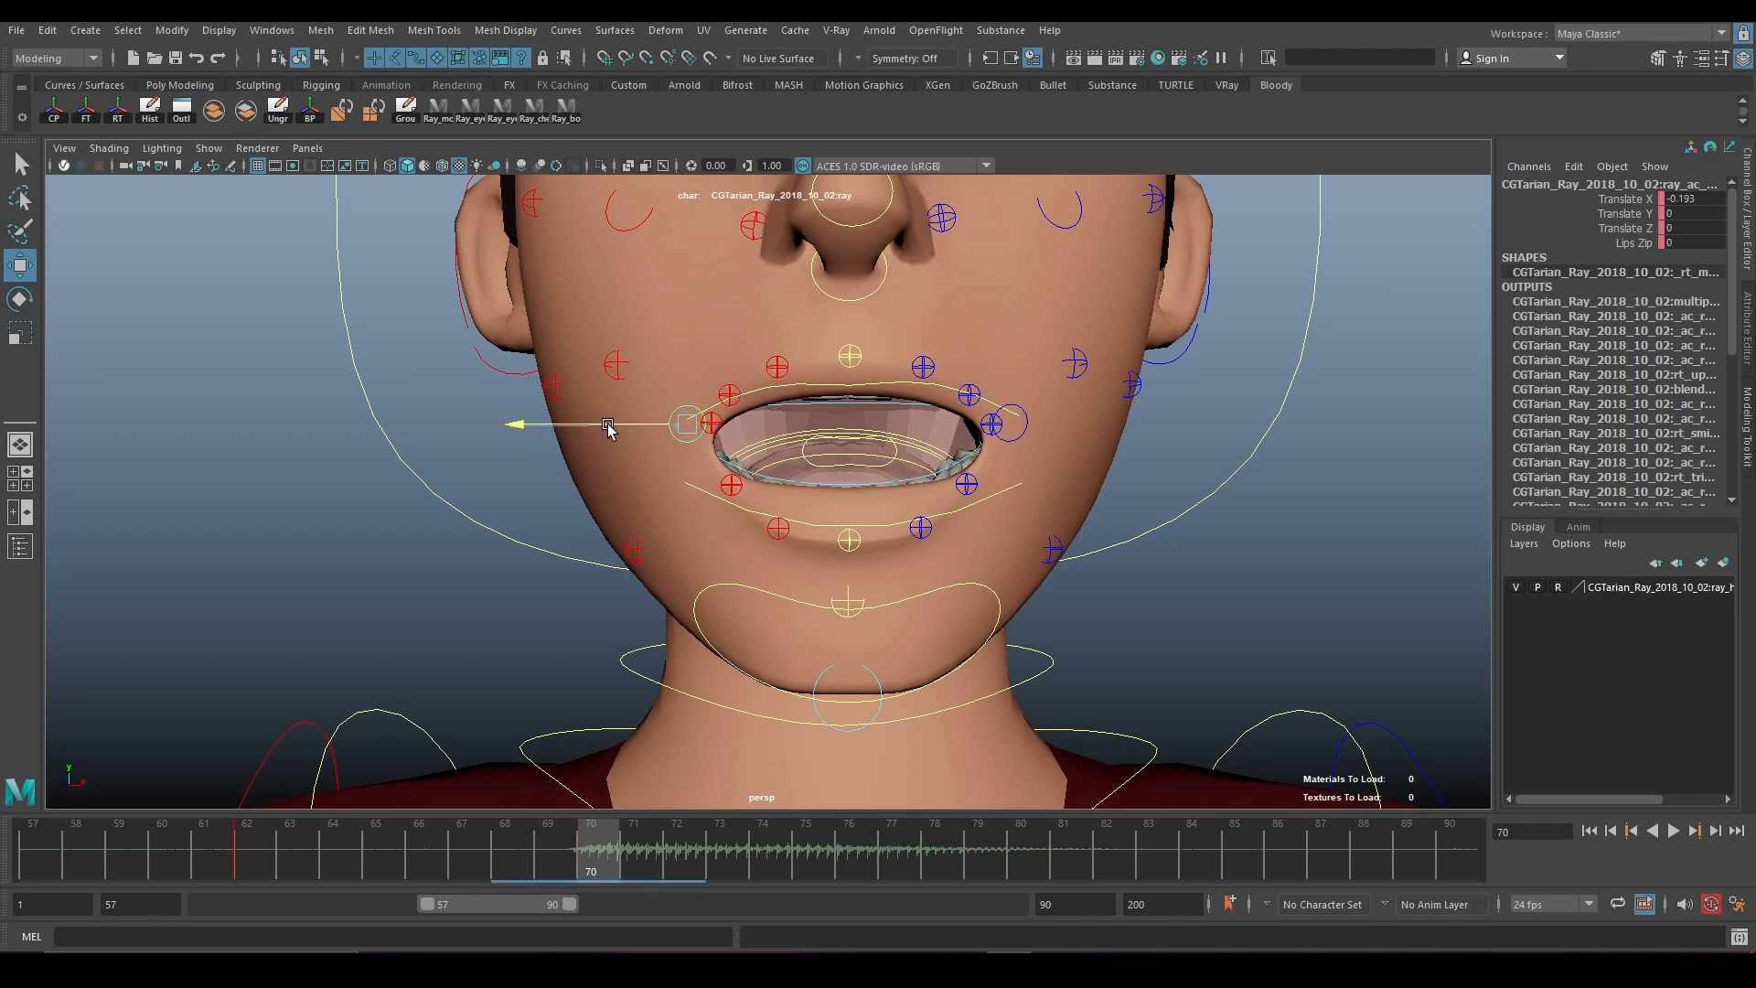
key(s)
Open the jaw wider at frame 70 by rotating its control to about 11.7 in Rotate X.
click(899, 611)
key(e)
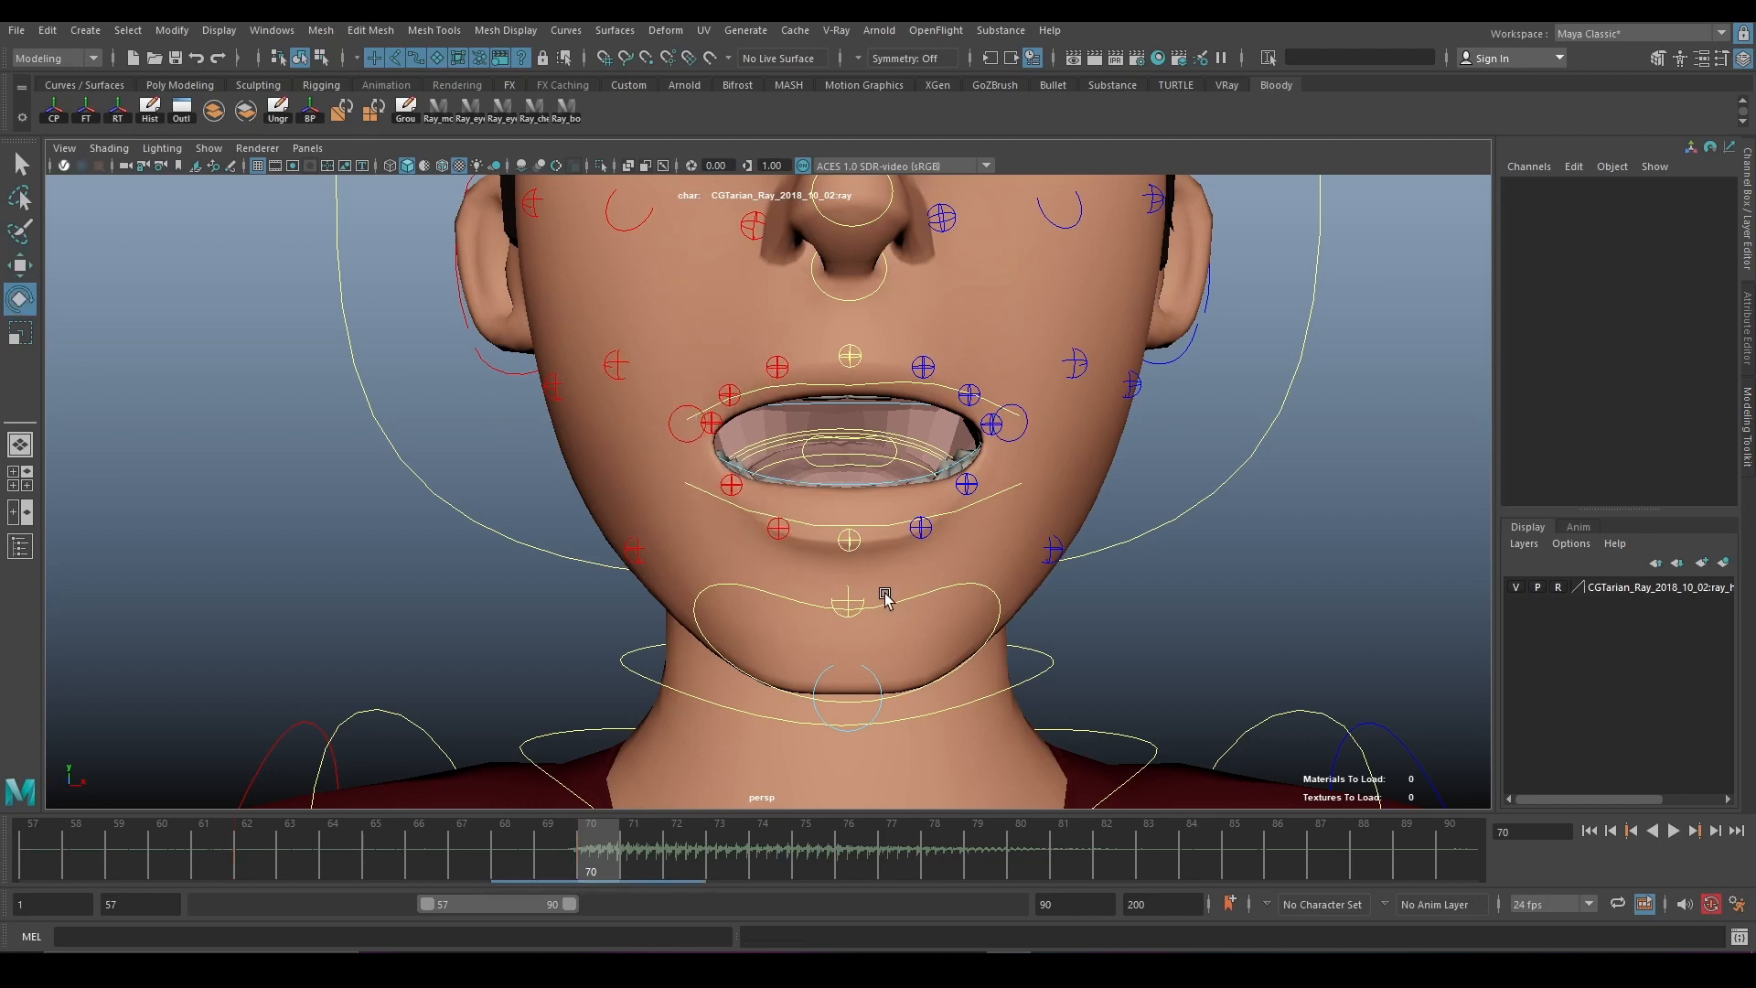
click(895, 599)
drag(835, 338, 915, 399)
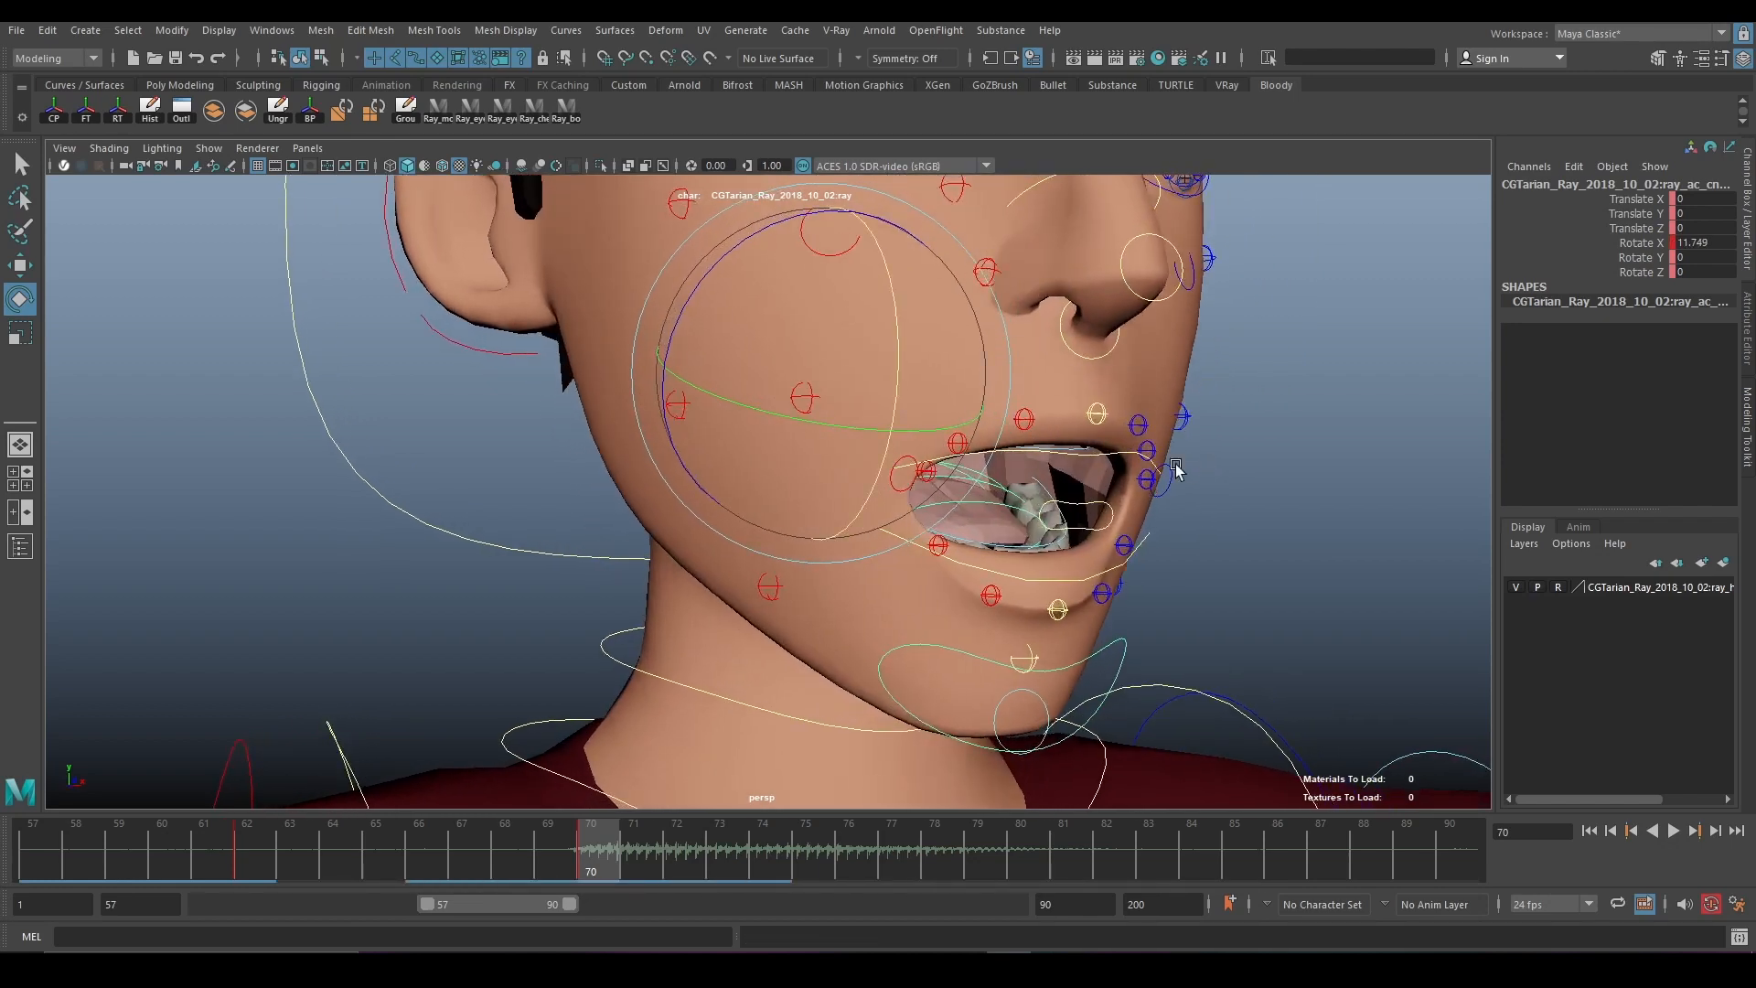
Rotate the upper lip control to lift the upper lip and round the mouth opening.
click(1102, 457)
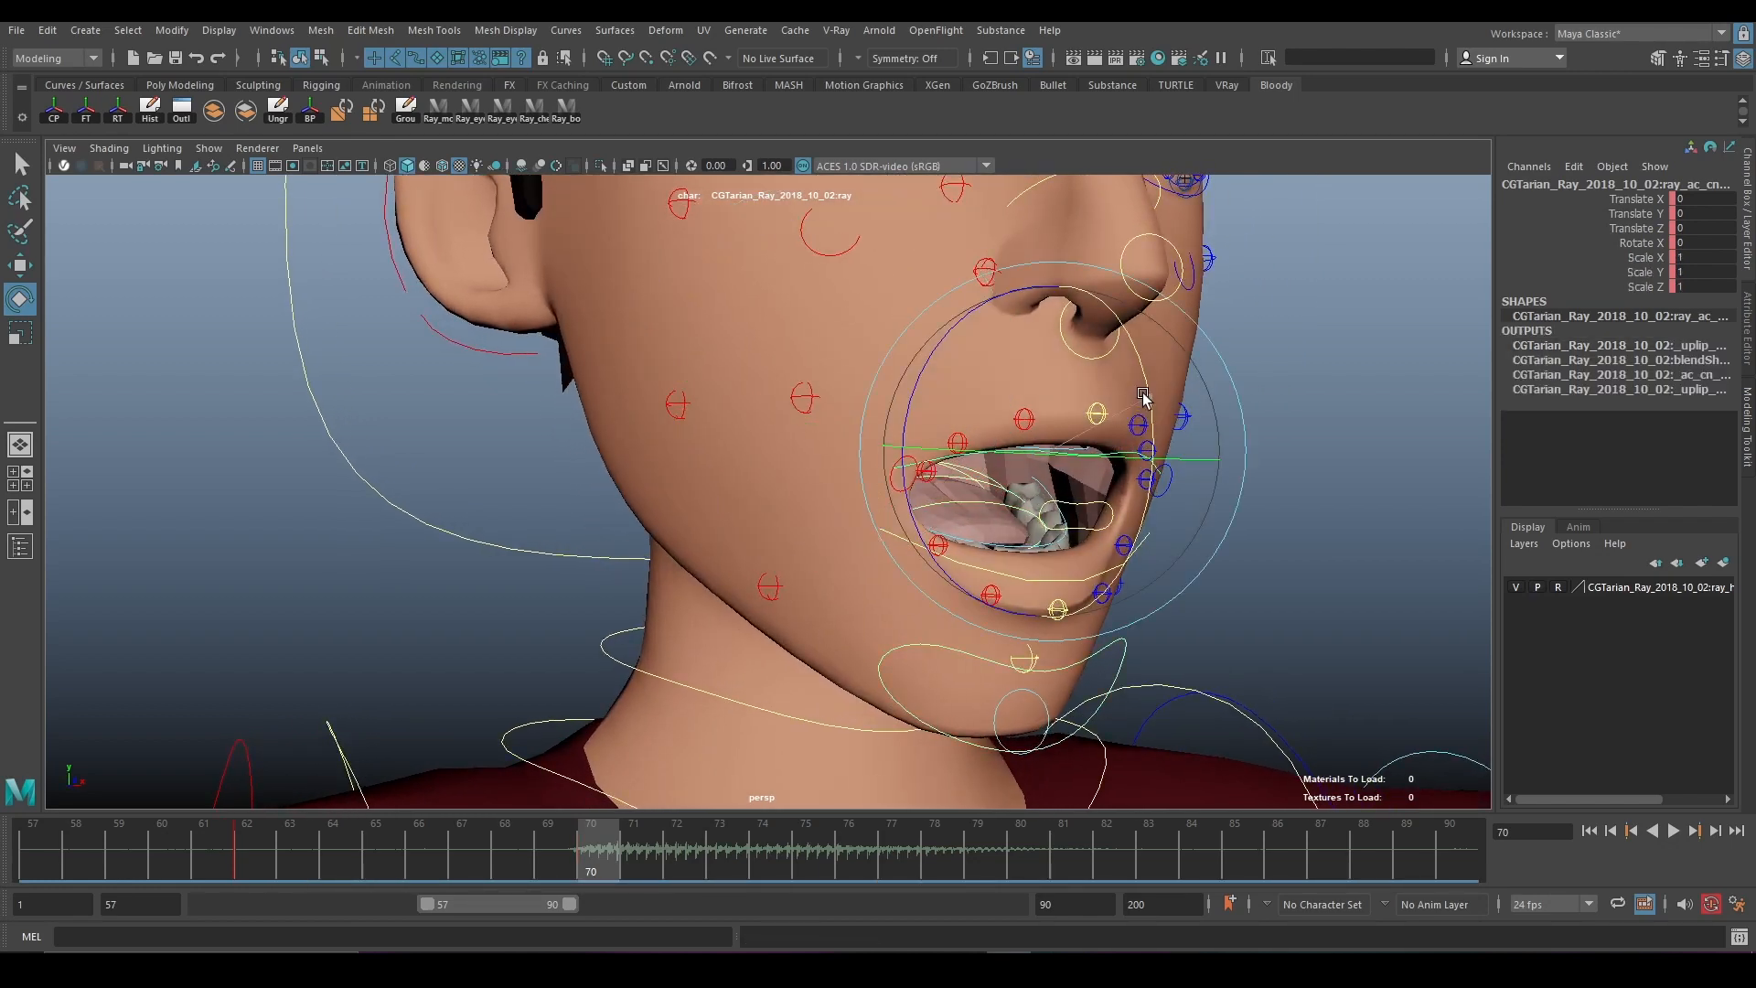
drag(1143, 409, 1075, 613)
click(1372, 627)
scroll(1363, 629, down, 3)
scroll(1052, 595, up, 5)
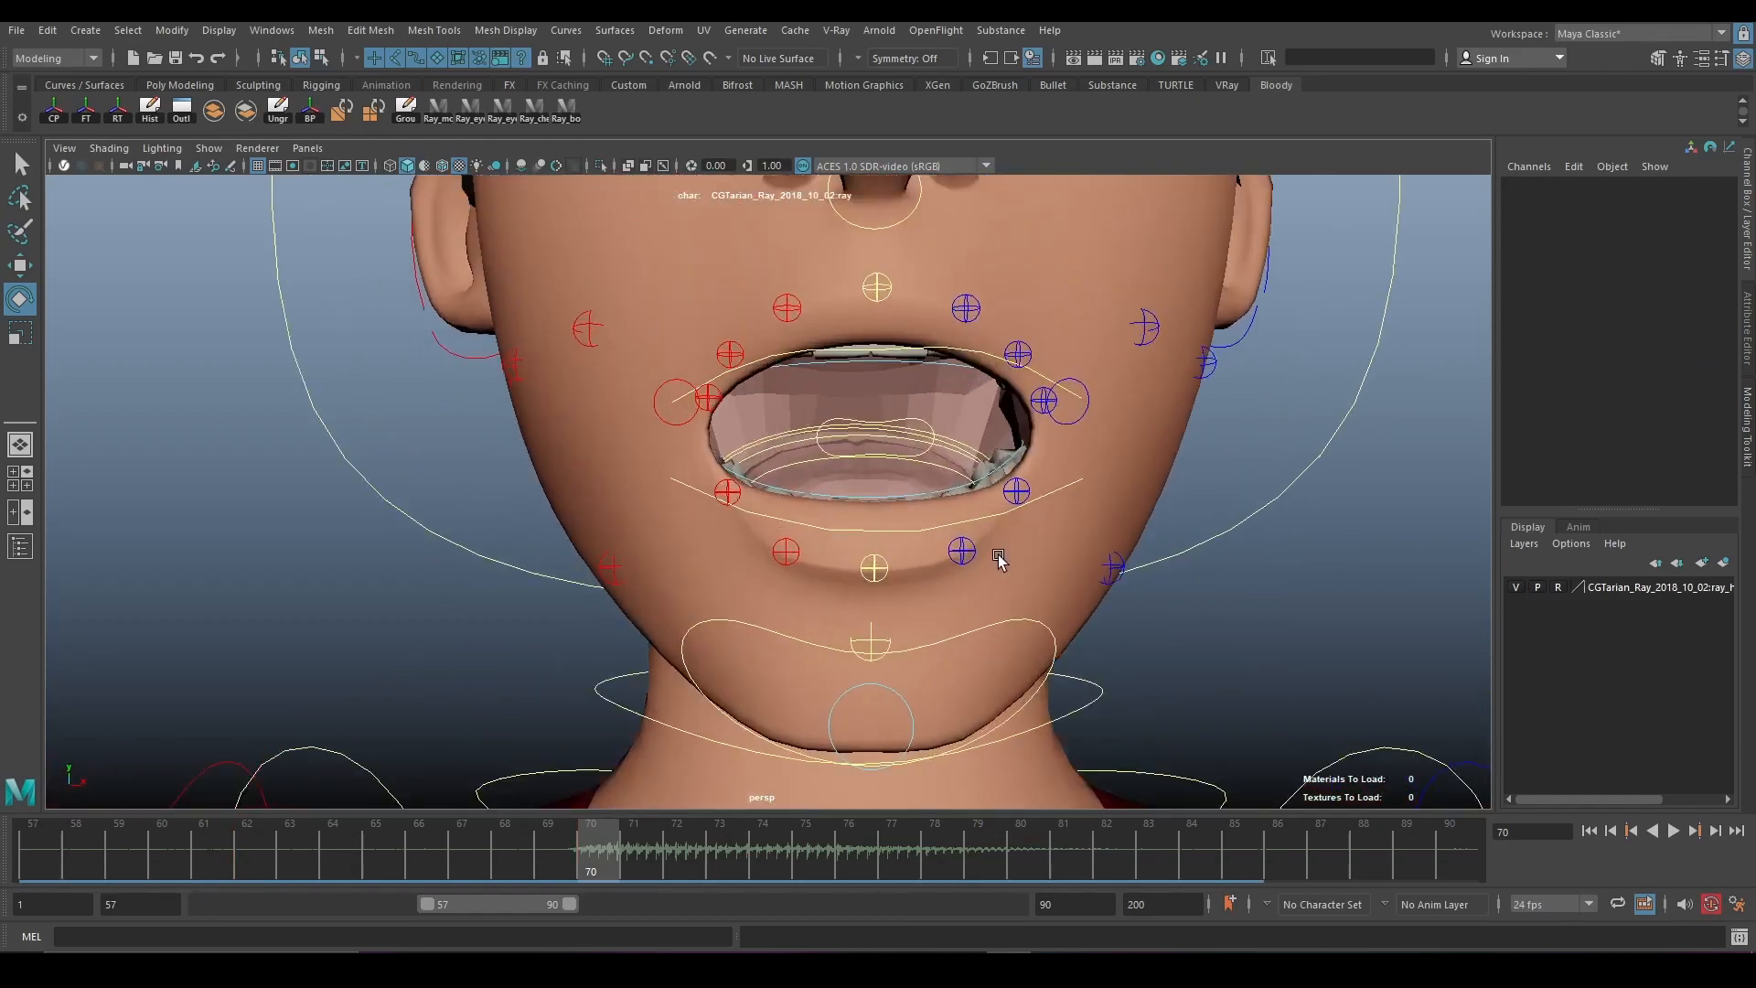
Raise the outer lower-lip control on the character's left side to about 0.017 in Translate Y.
alt+drag(986, 540, 967, 482)
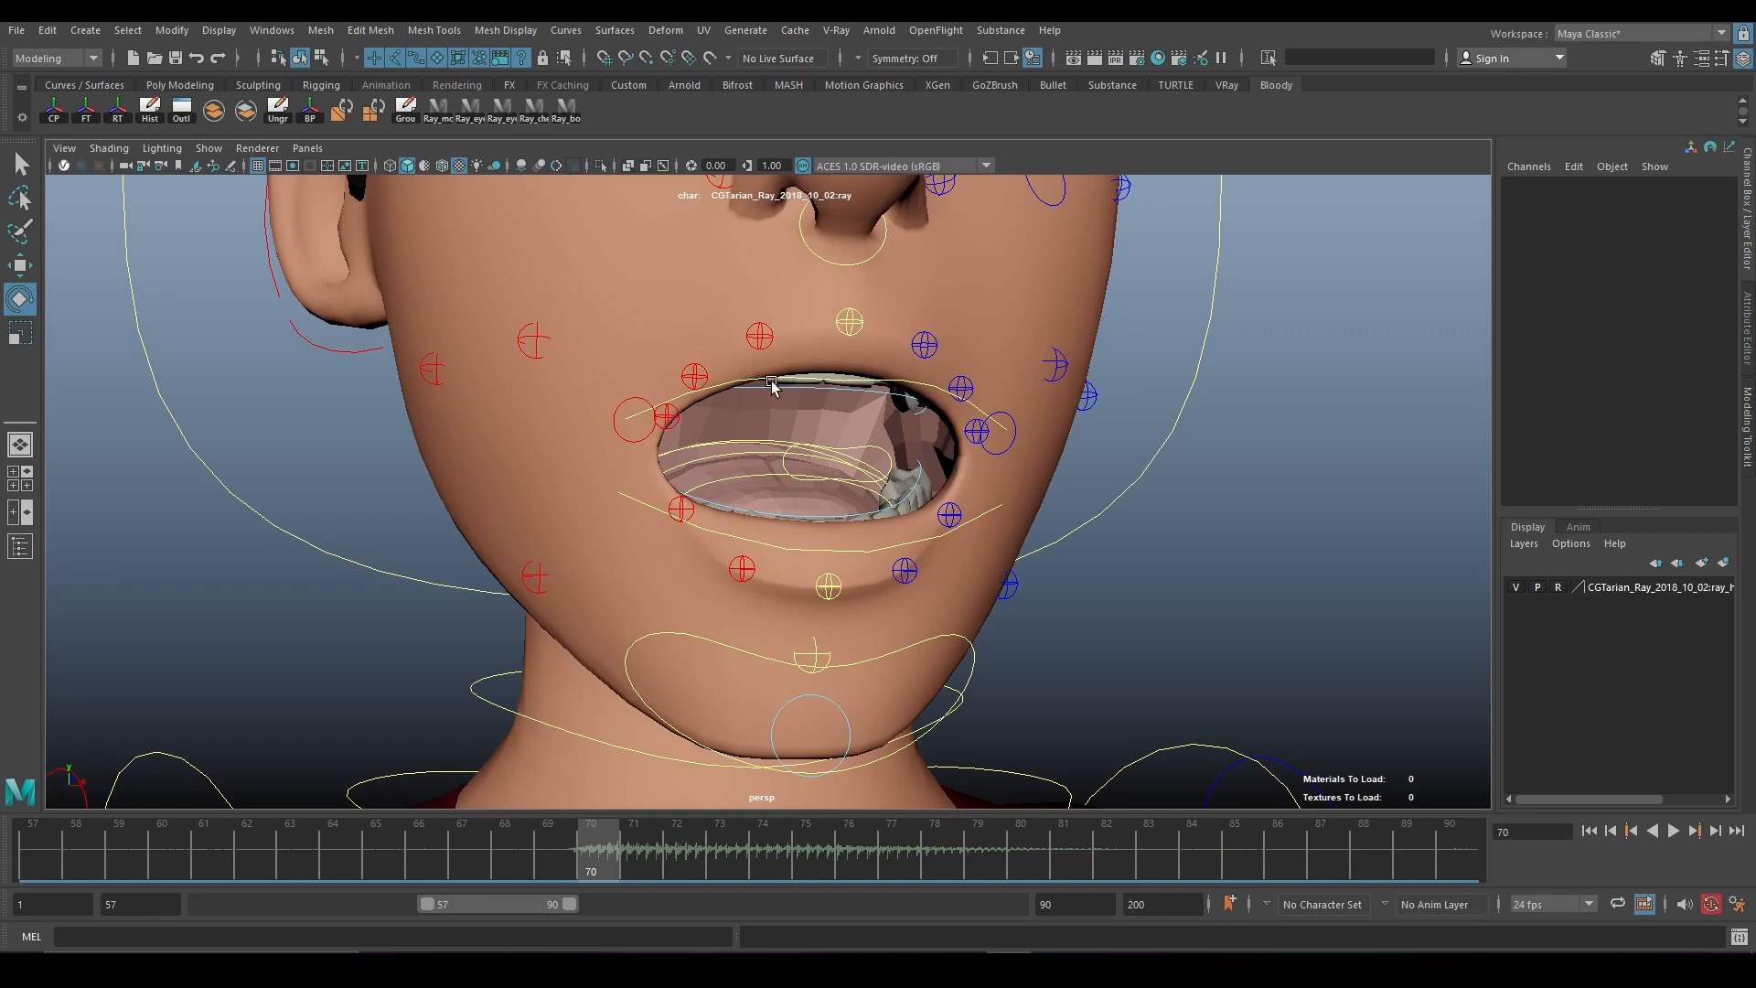
alt+drag(875, 626, 829, 535)
click(864, 544)
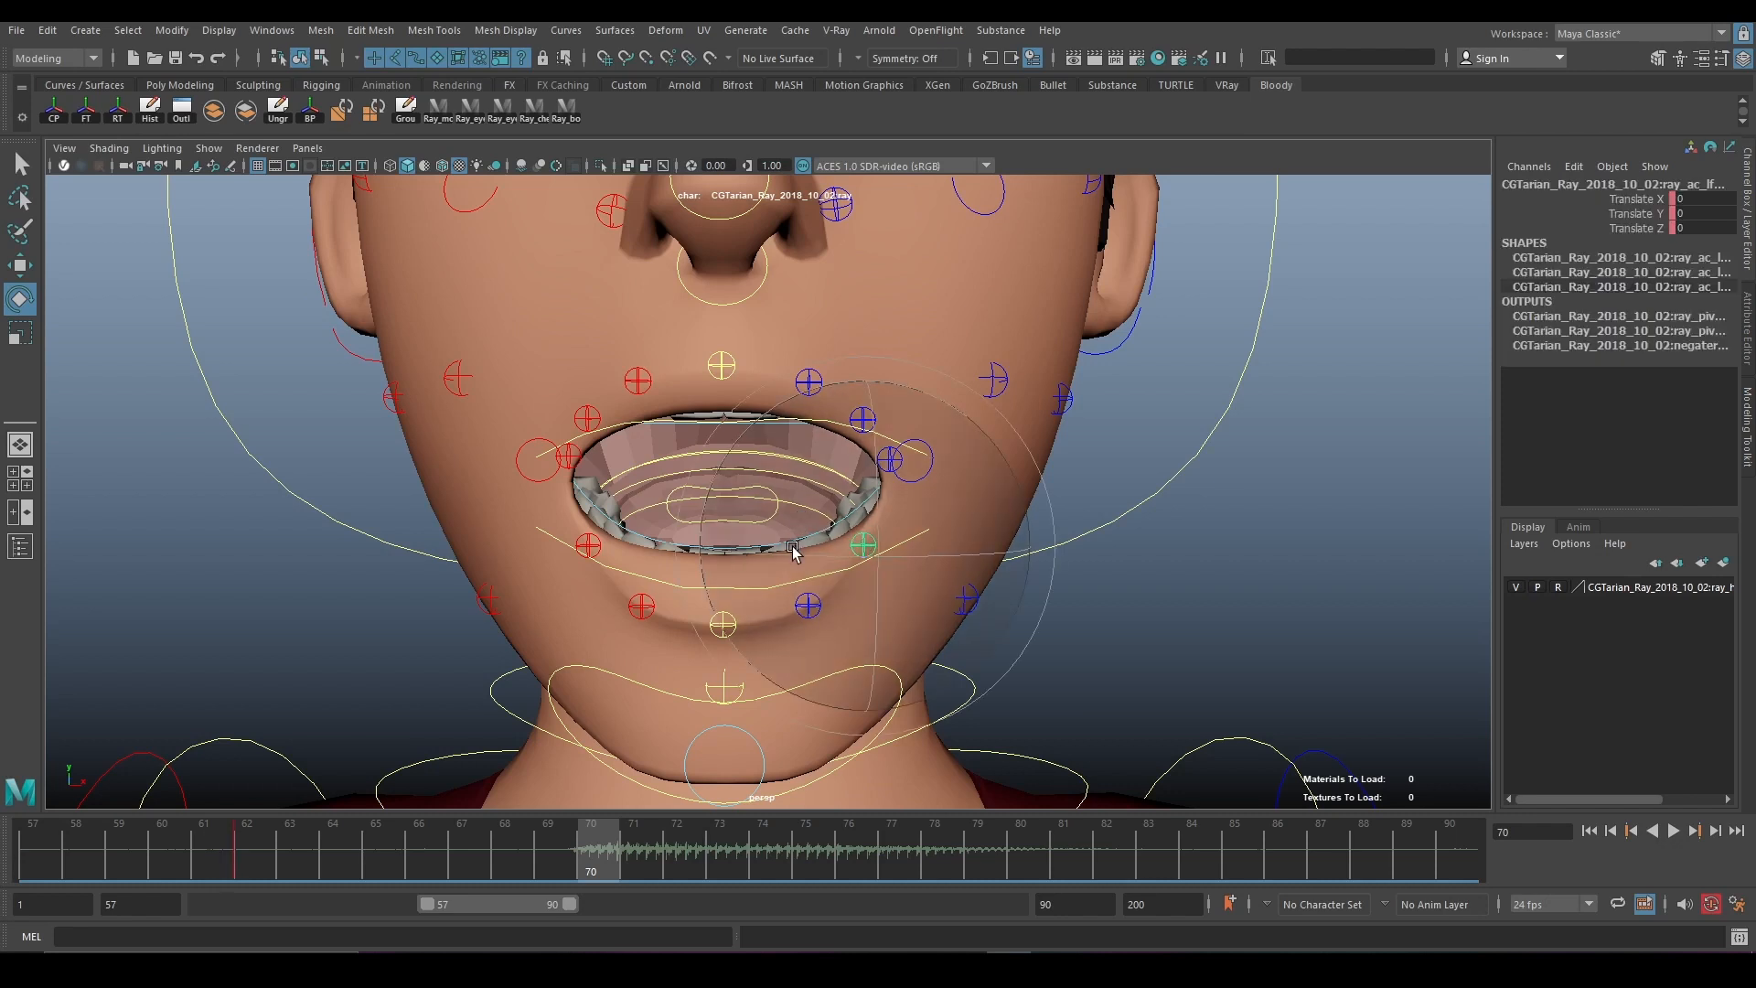
key(w)
drag(864, 385, 863, 382)
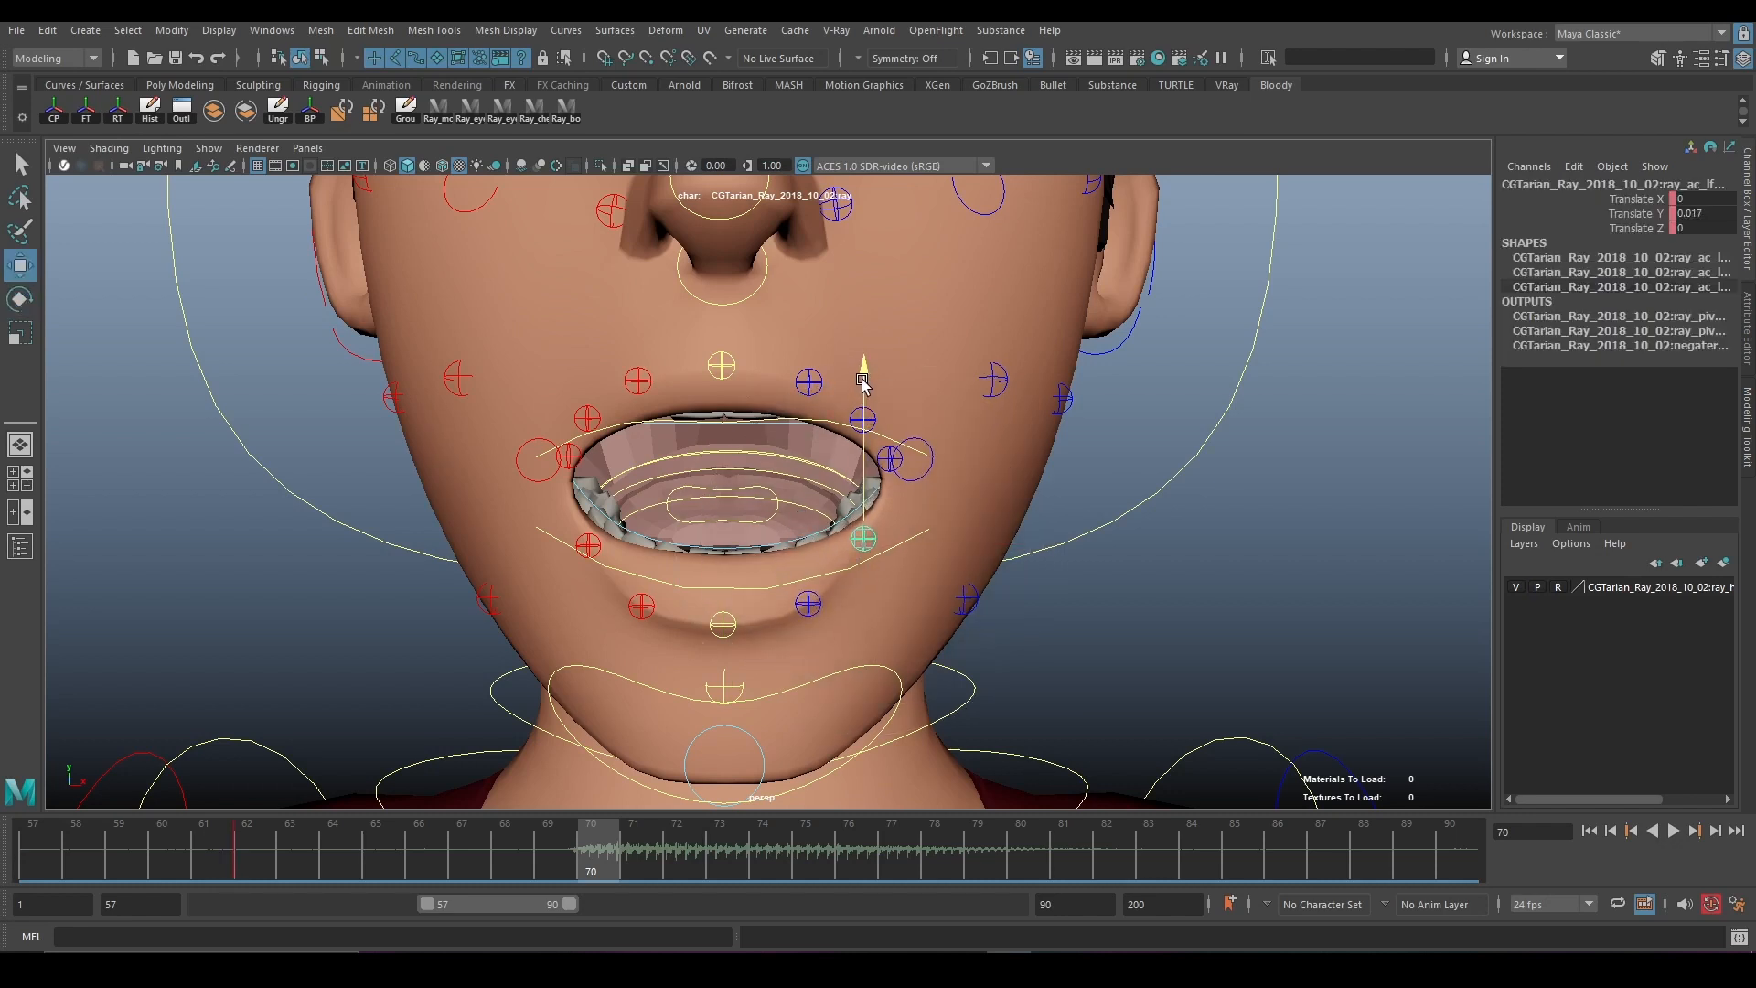
Raise the outer lower-lip control on the character's right side to about 0.009 in Translate Y and key it at frame 70.
click(589, 546)
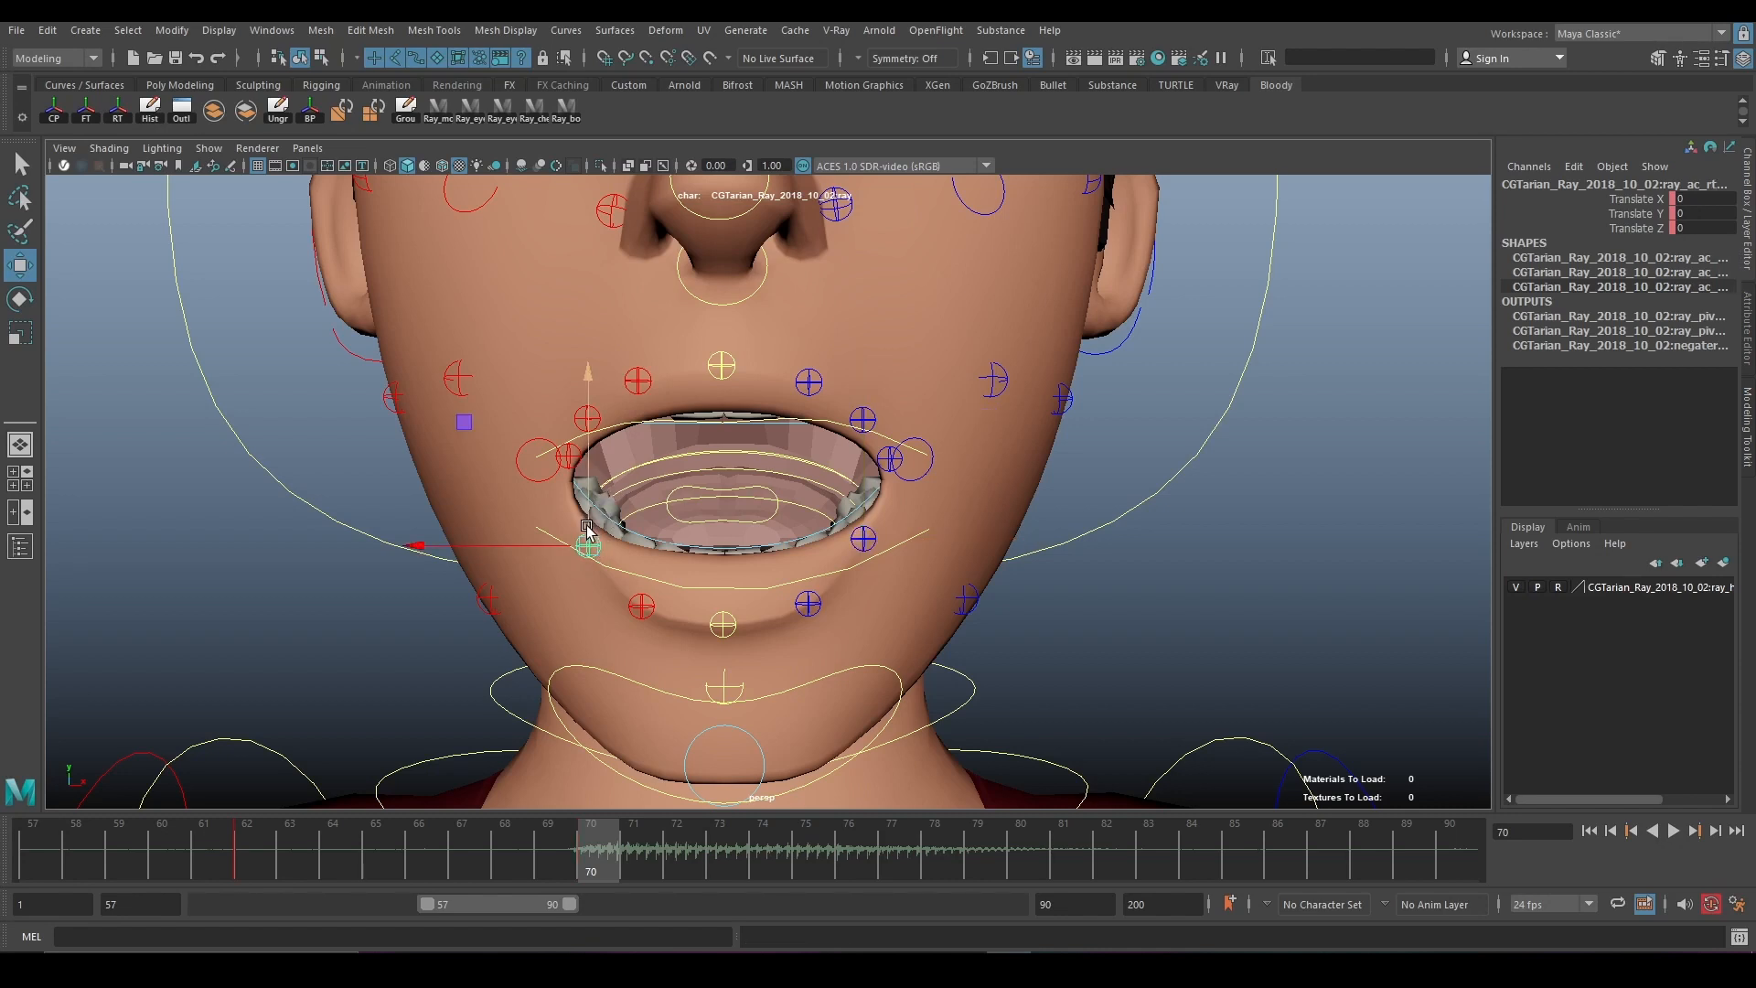
click(599, 457)
key(ctrl+z)
drag(587, 450, 586, 452)
key(s)
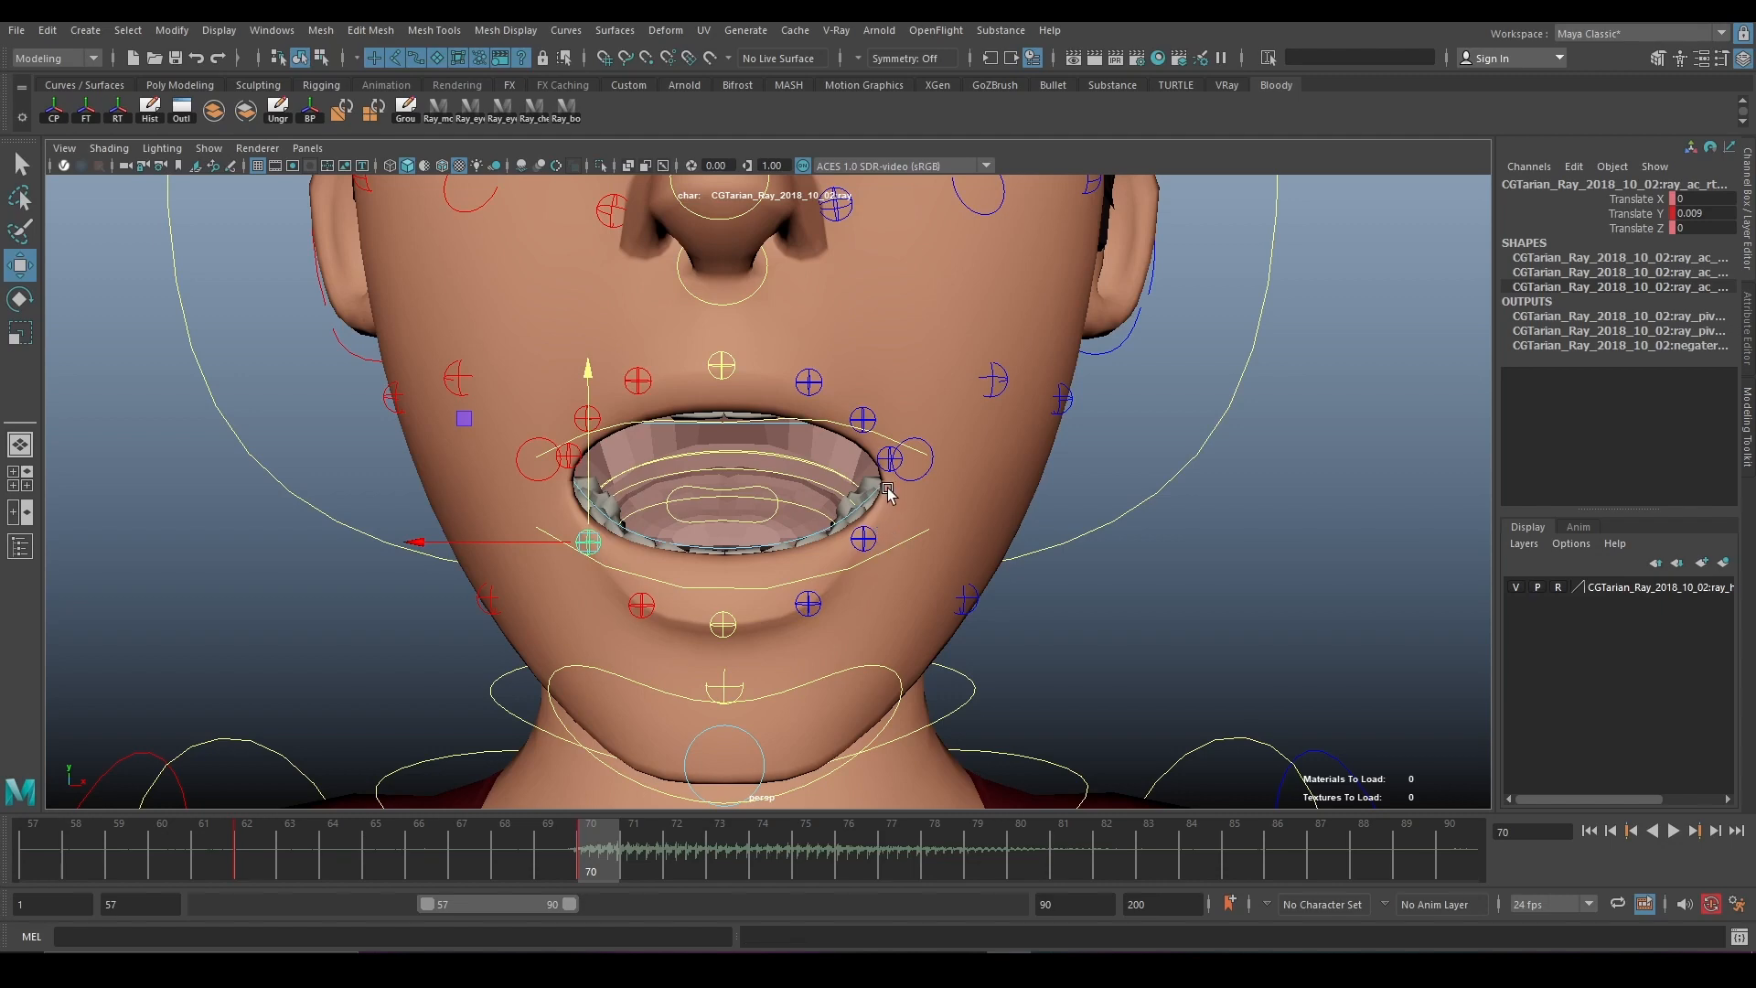
Pull the mouth-corner control on the character's left side inward to about -0.255 in Translate X and key it at frame 70.
scroll(888, 494, down, 5)
scroll(846, 539, up, 5)
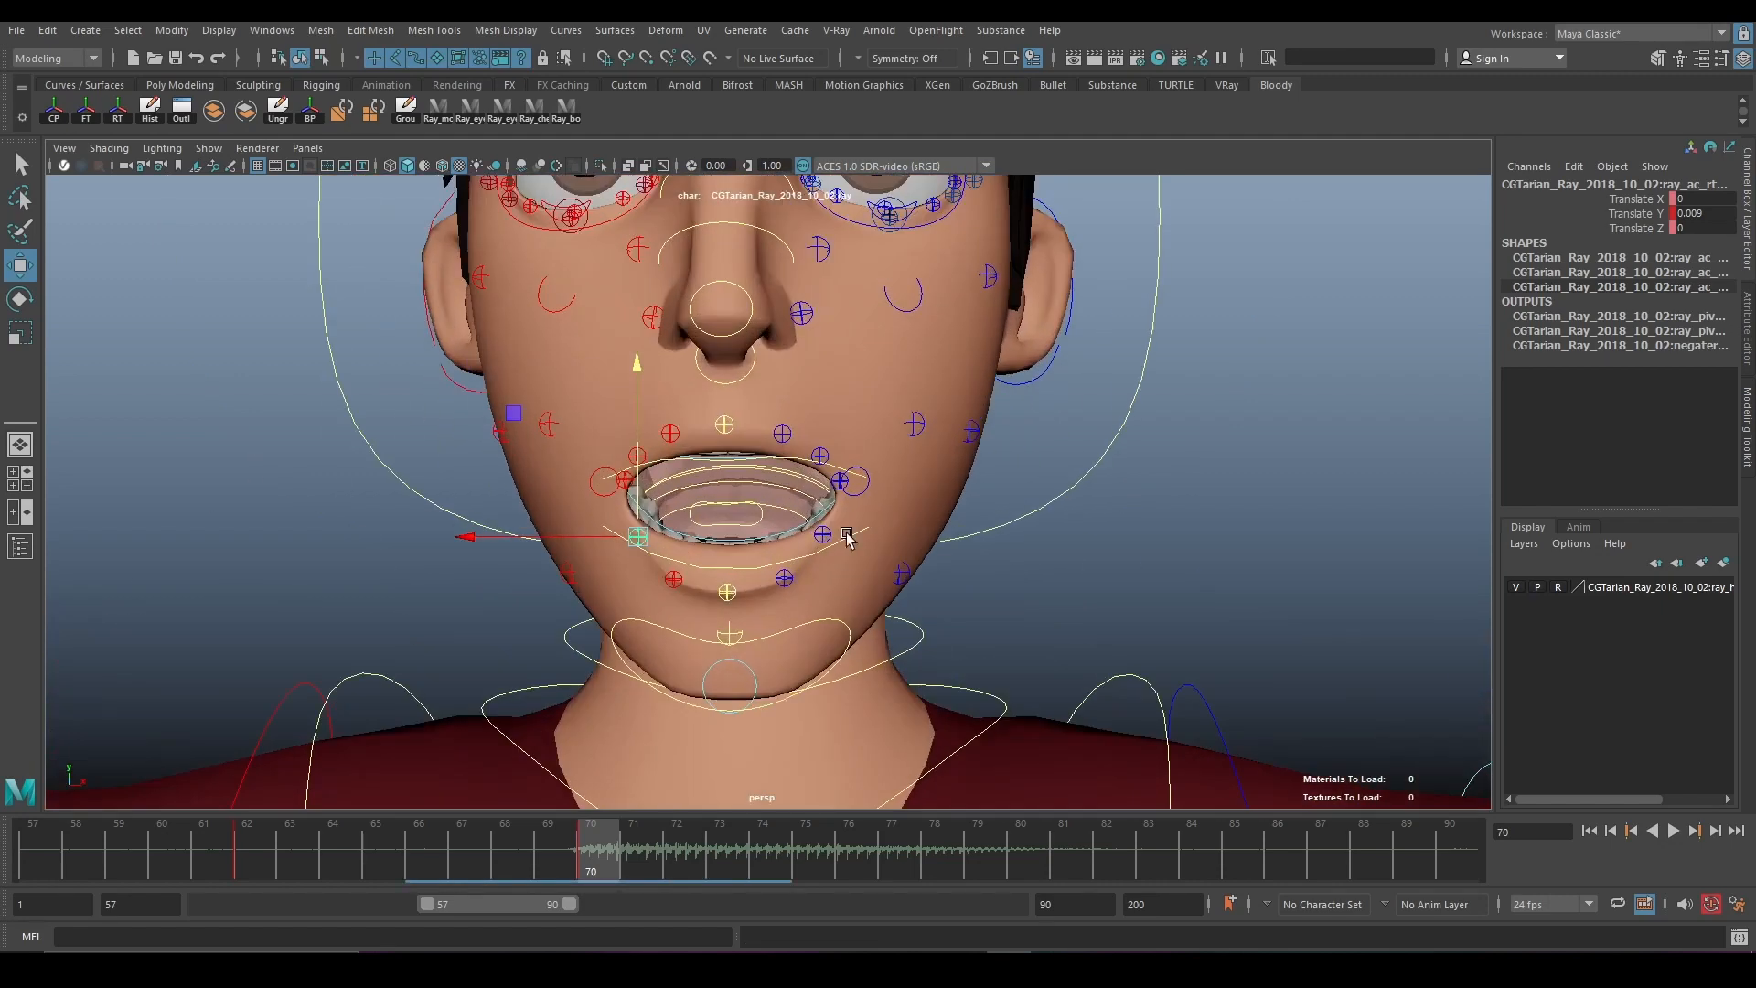
click(865, 477)
scroll(915, 475, up, 3)
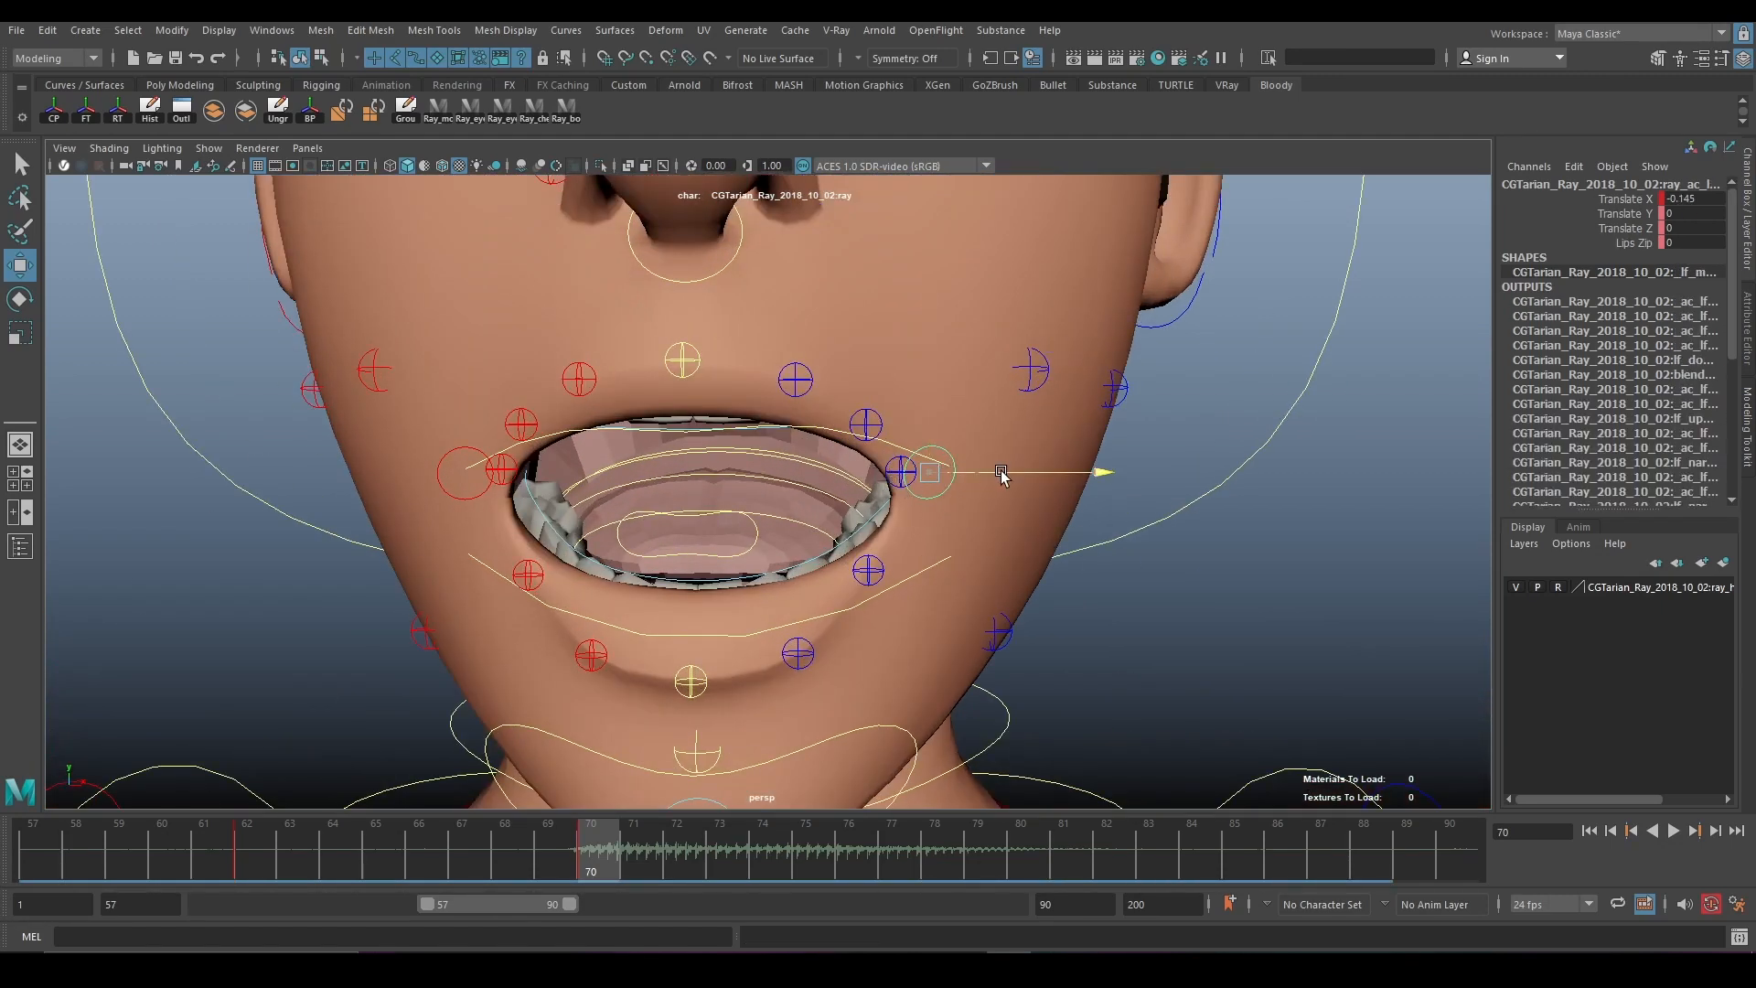
drag(1001, 474, 988, 474)
key(s)
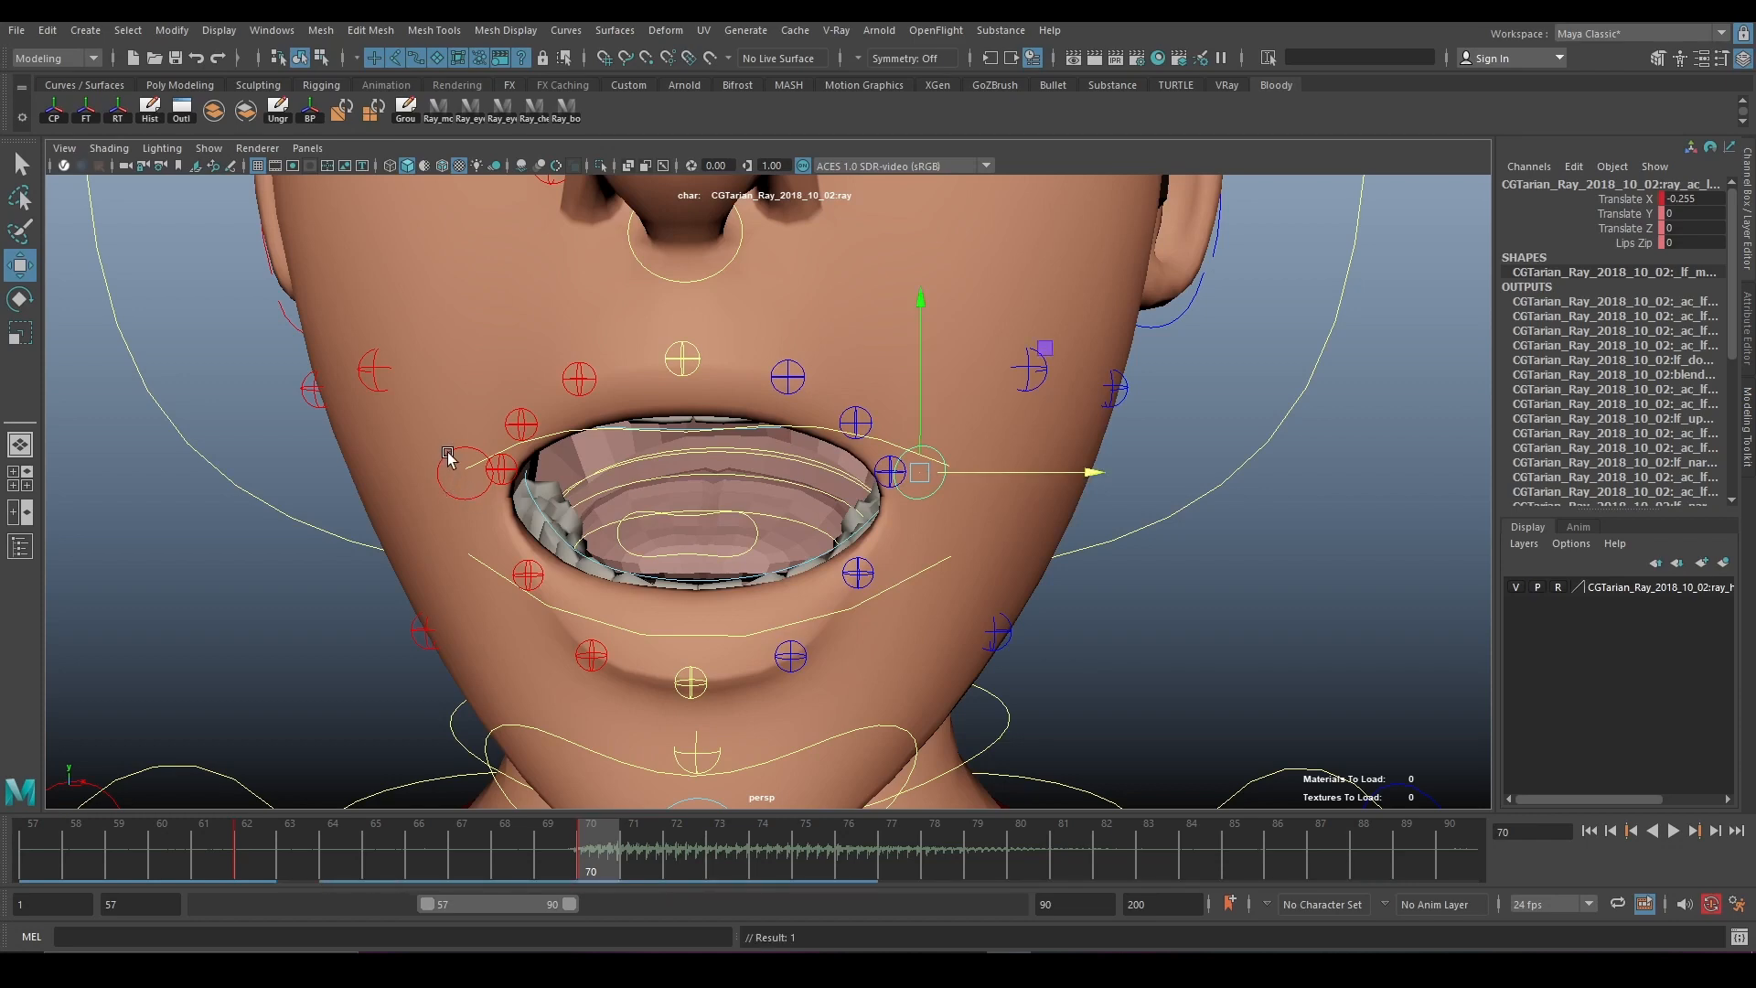
Pull the mouth-corner control on the character's right side inward to about -0.355 in Translate X.
click(448, 462)
drag(388, 474, 710, 497)
scroll(400, 475, down, 5)
scroll(710, 498, up, 3)
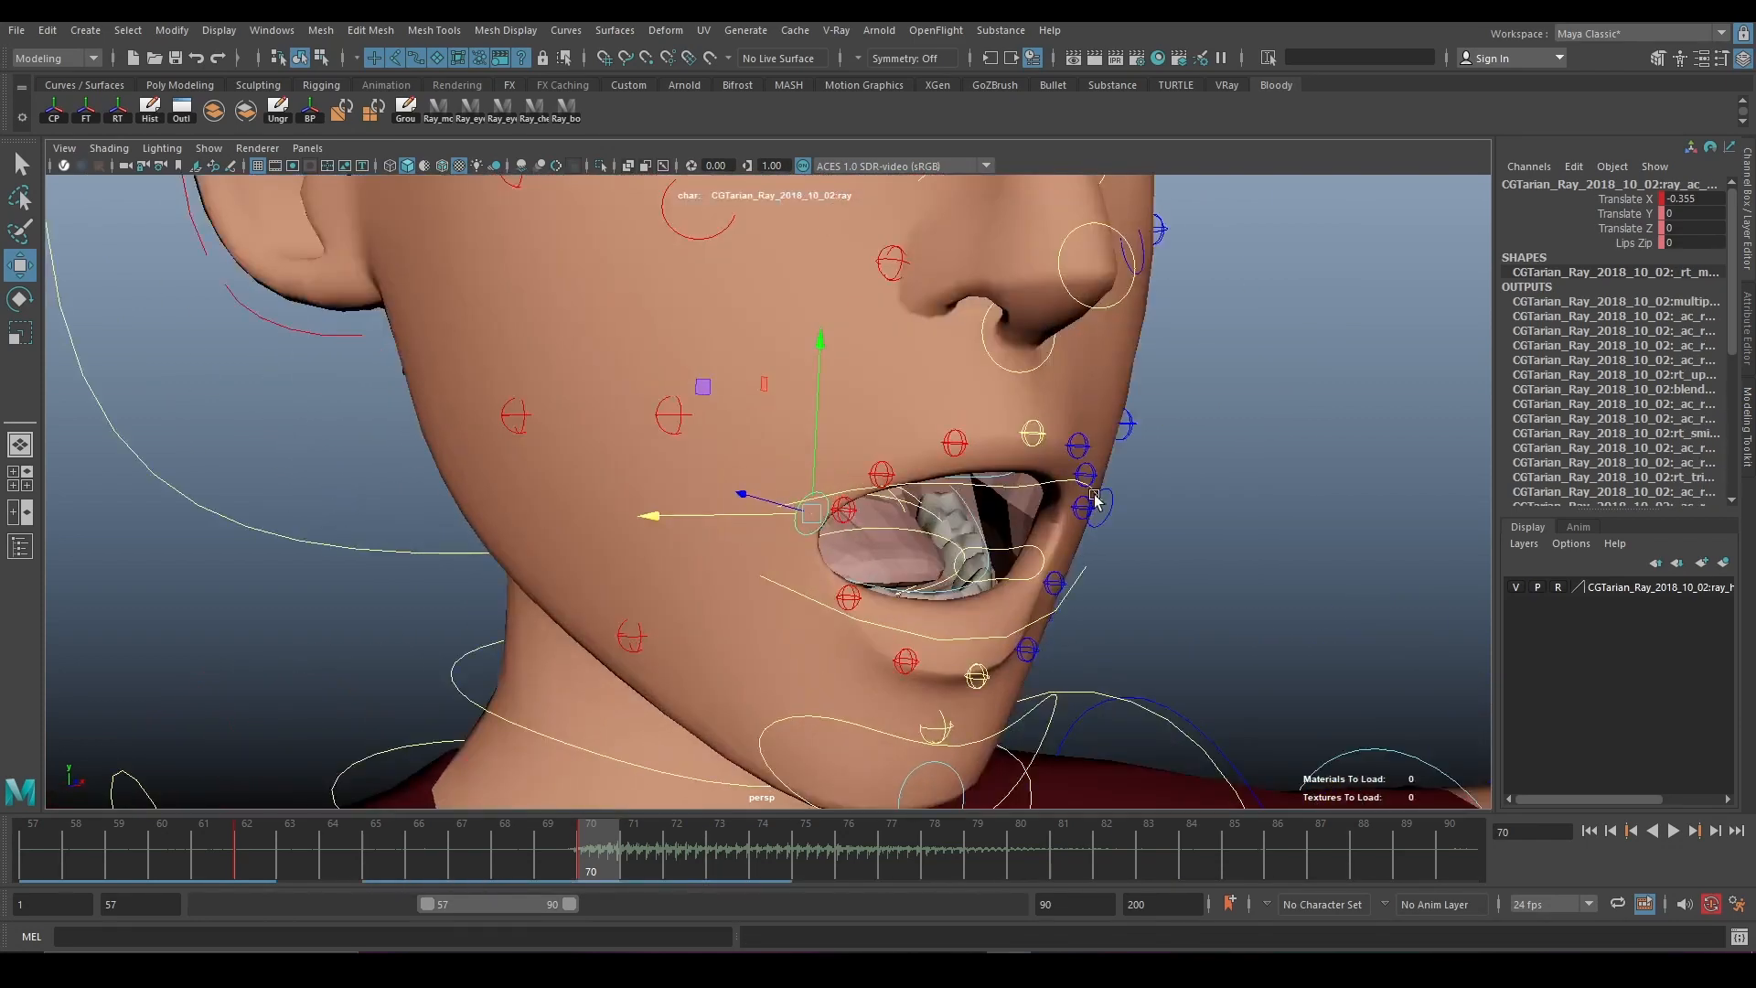
Nudge the upper lip control to about 0.002 in Translate Y and rotate it to about -6.18 in Rotate X at frame 70.
click(1043, 483)
drag(967, 402, 970, 394)
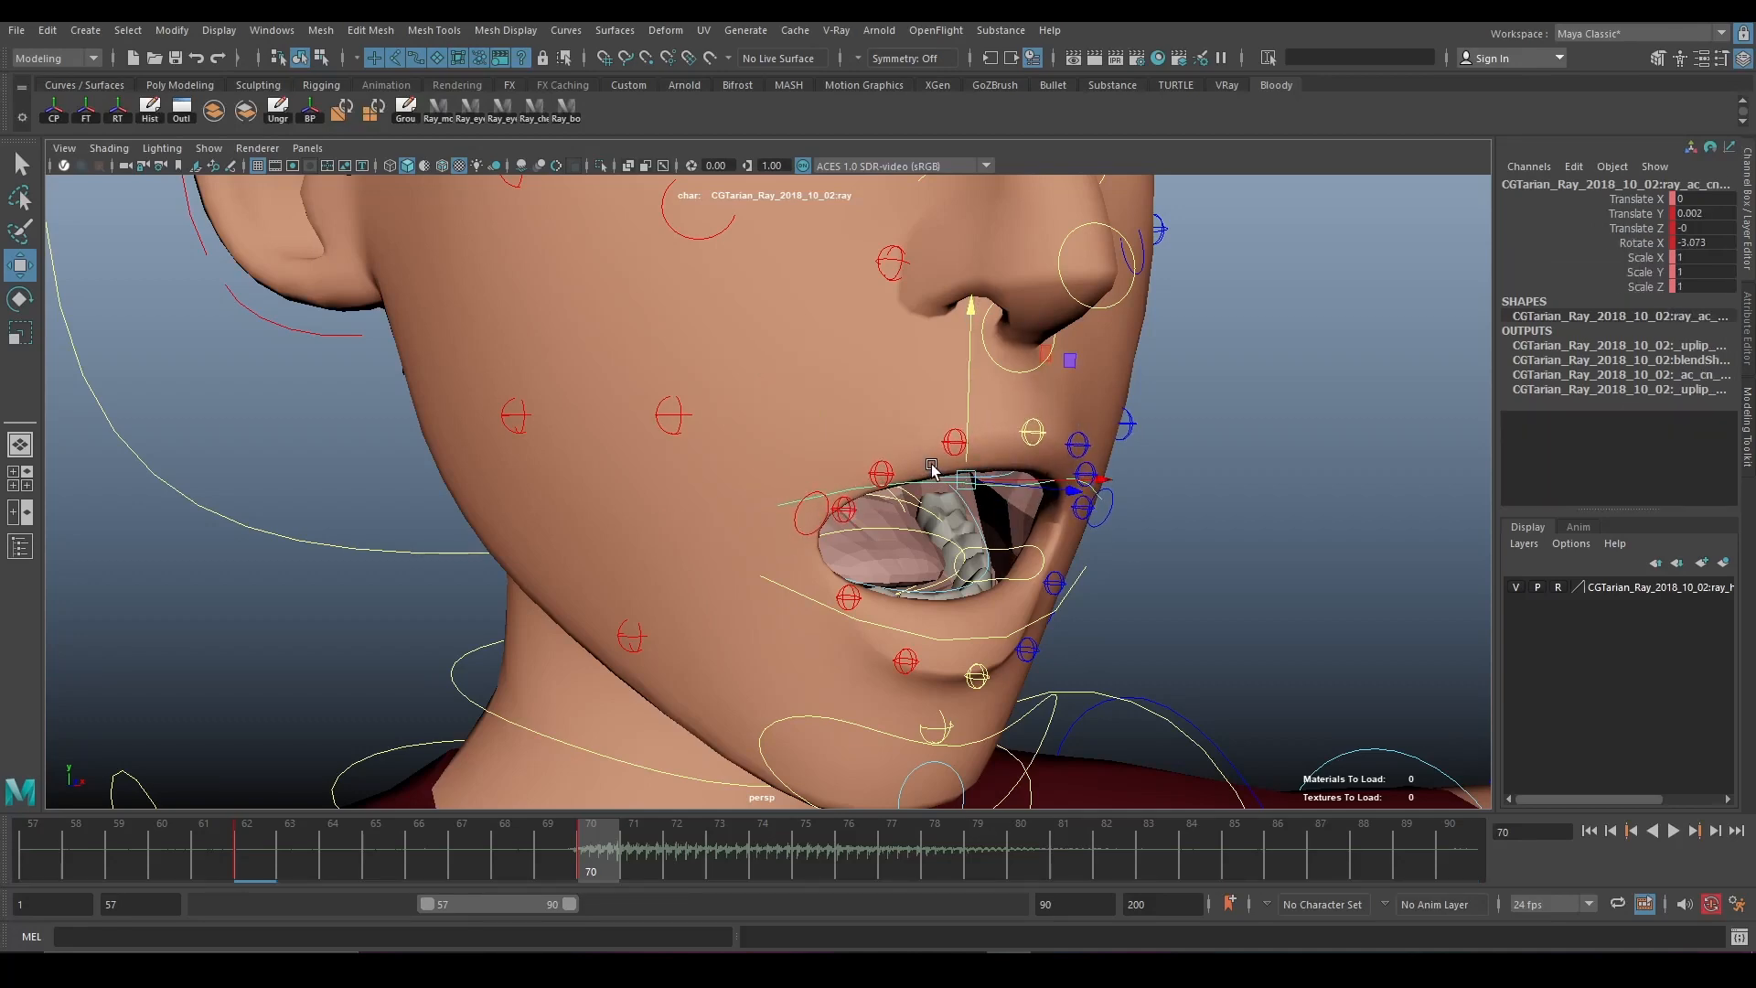
alt+drag(1097, 476, 1189, 512)
scroll(1006, 503, down, 5)
scroll(964, 533, up, 5)
key(e)
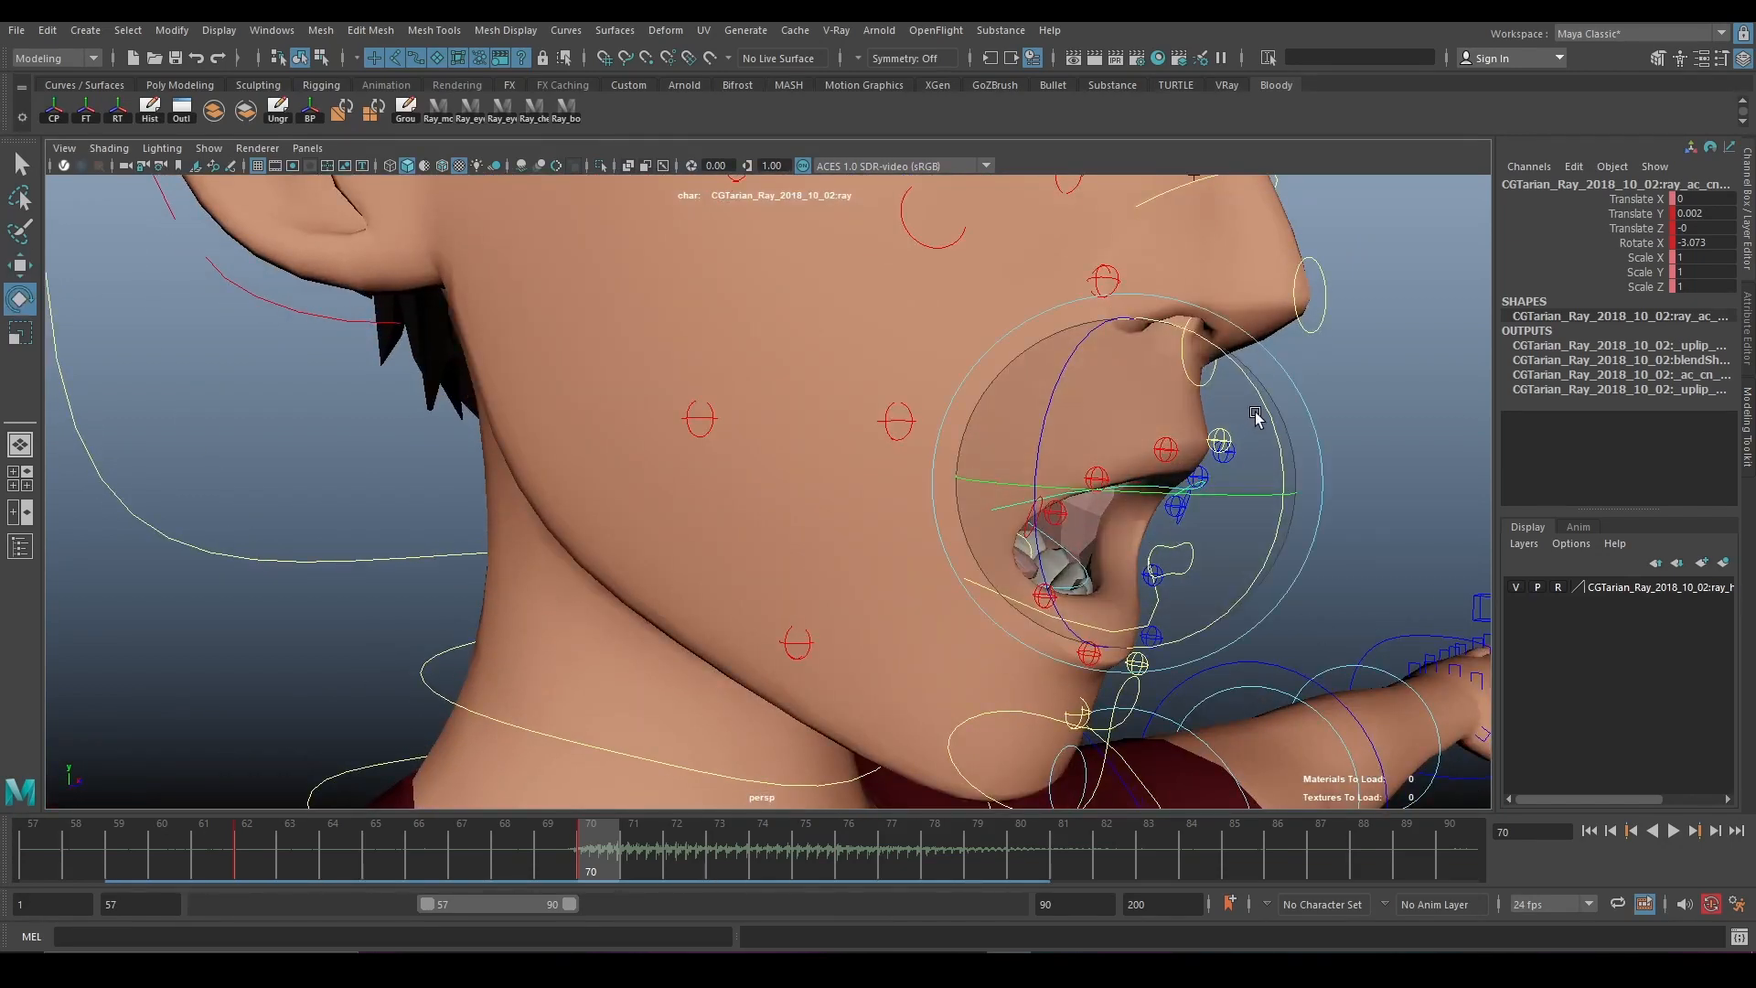
drag(1256, 416, 1235, 423)
Push the upper lip control back to about -0.023 in Translate Z and check the mouth shape from several angles.
key(w)
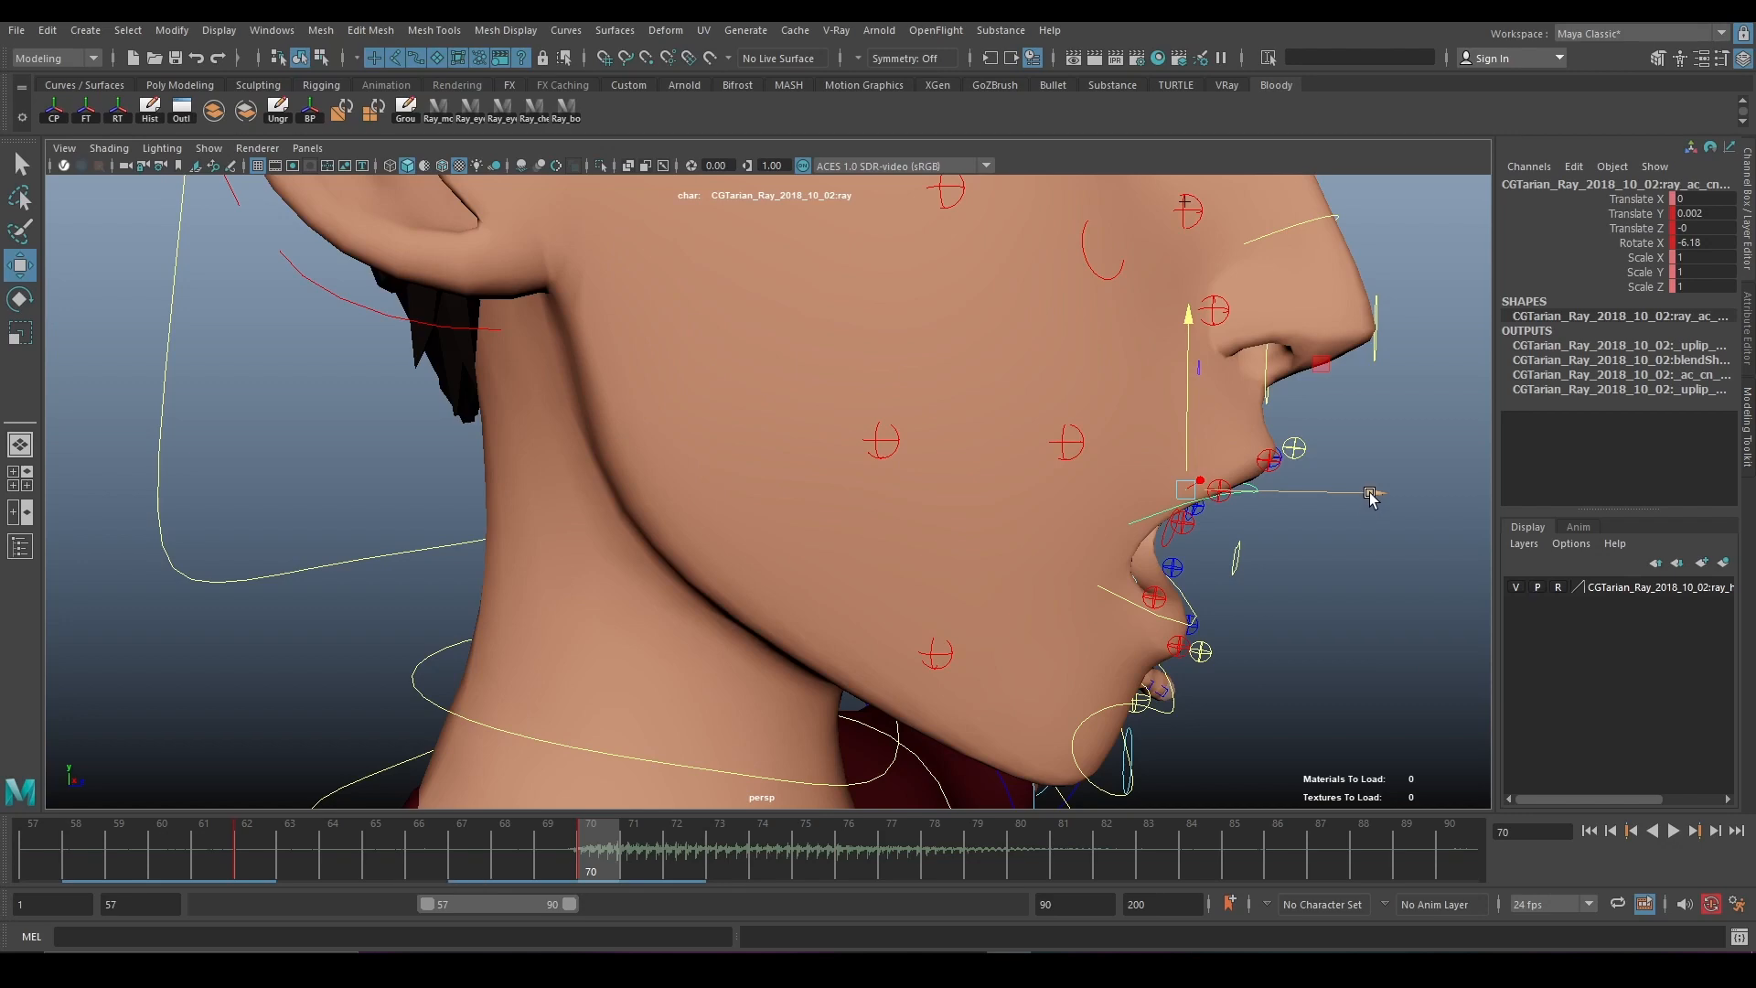
drag(1359, 492, 1359, 494)
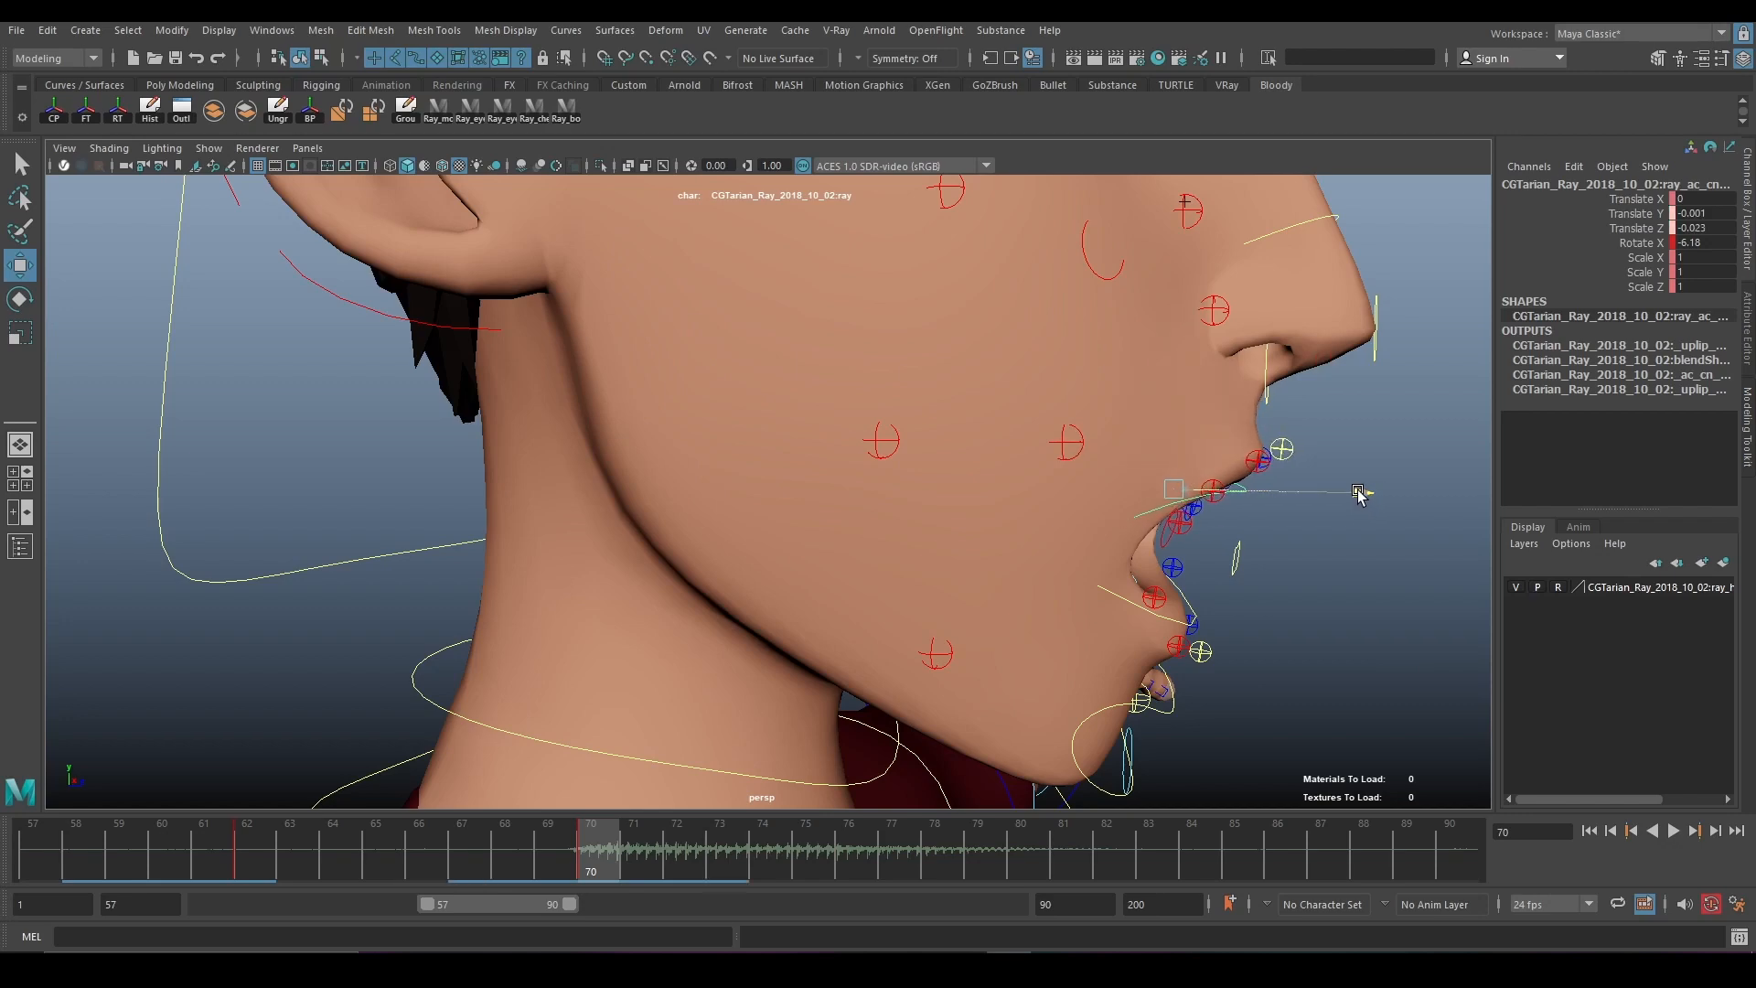
alt+drag(1185, 541, 1088, 538)
alt+middle_drag(1088, 538, 1243, 525)
alt+right_drag(1242, 525, 1178, 566)
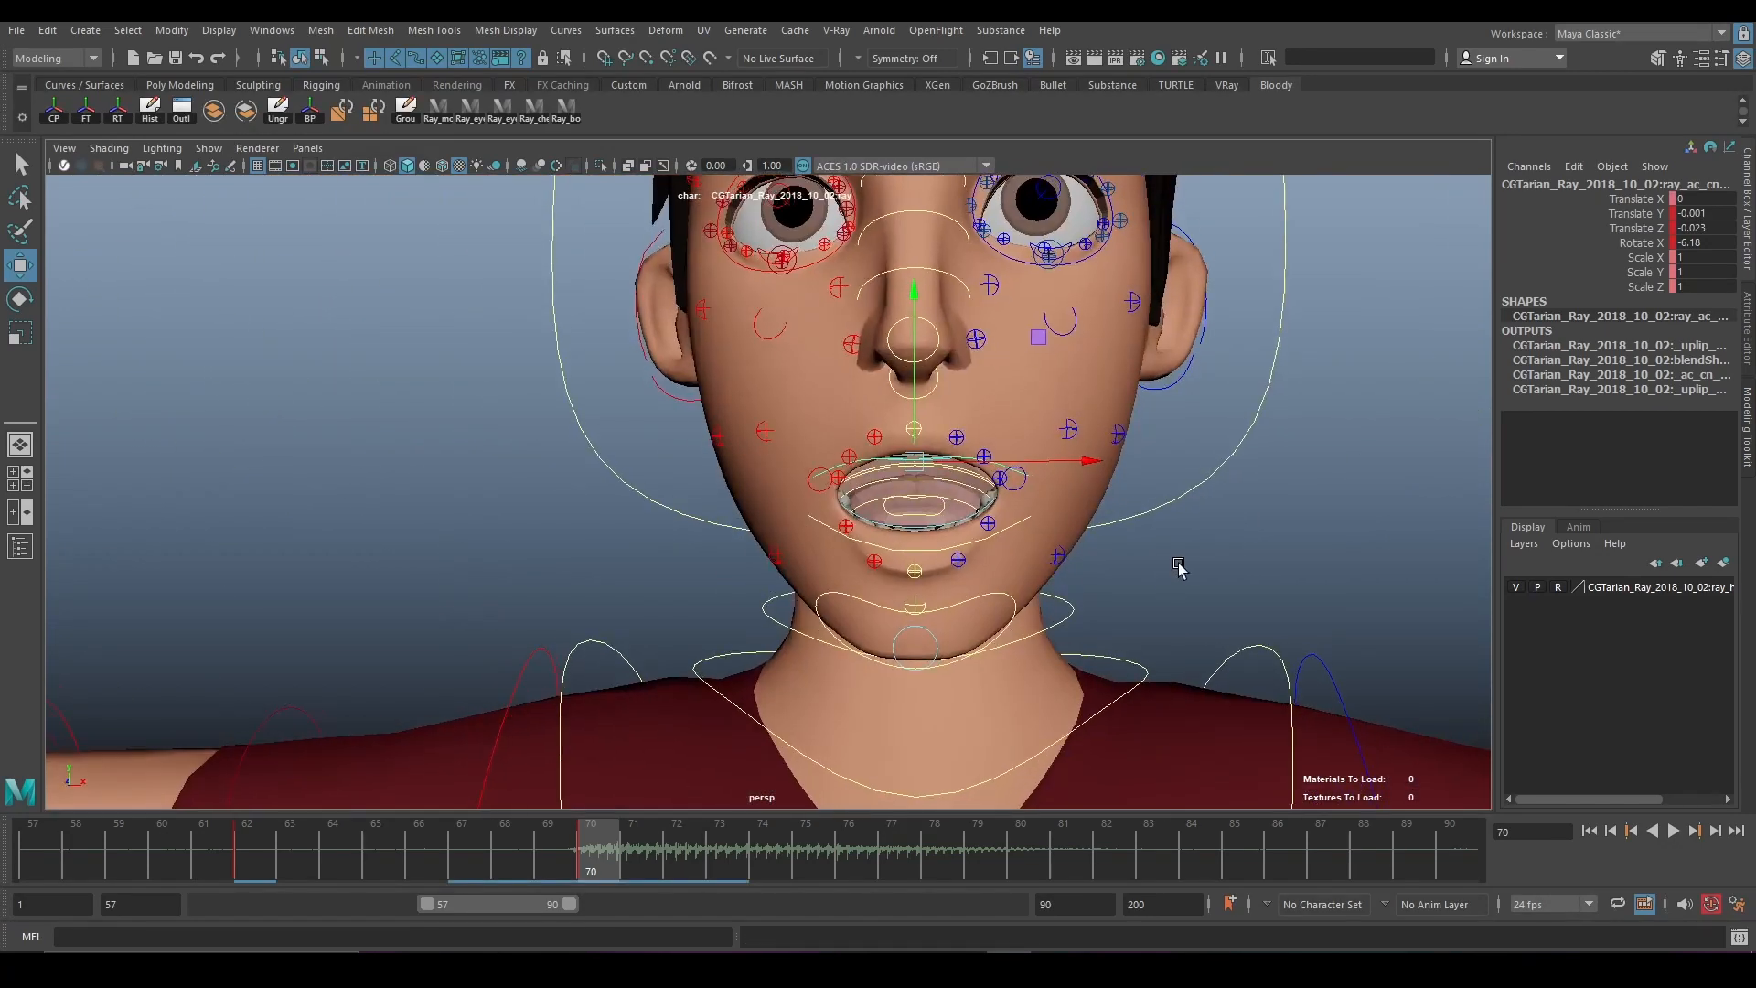
alt+drag(1178, 567, 907, 560)
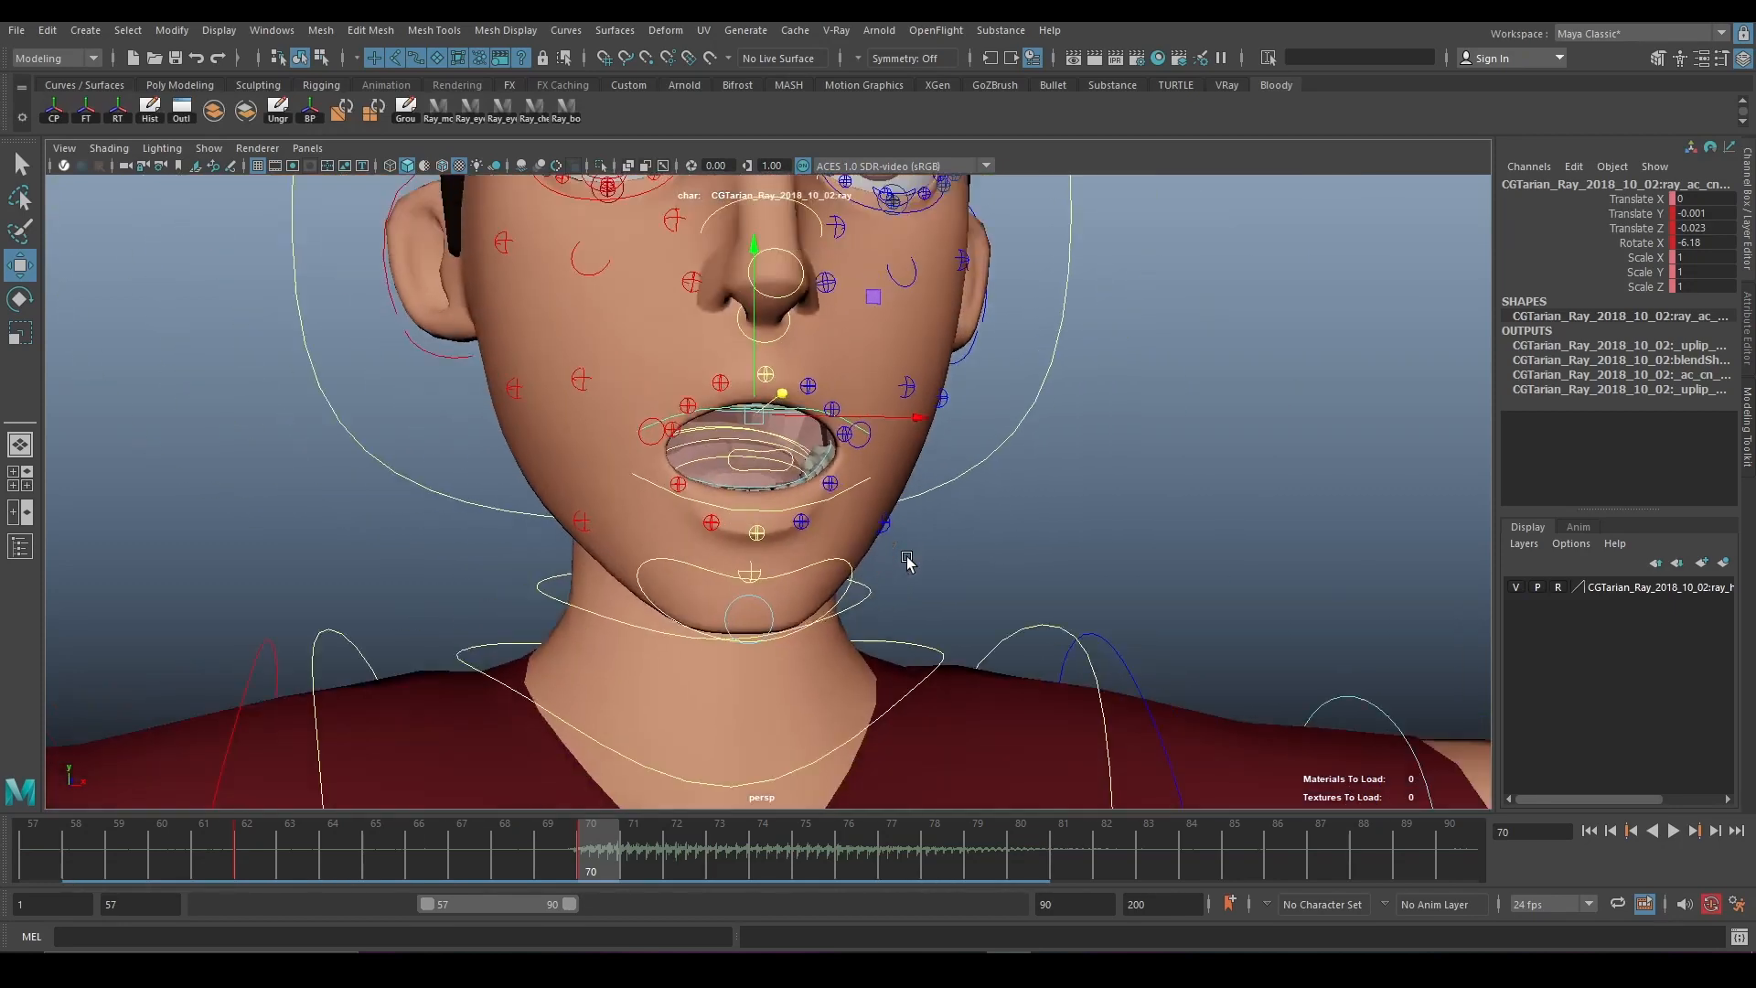
alt+middle_drag(908, 560, 1033, 646)
alt+drag(1033, 646, 941, 640)
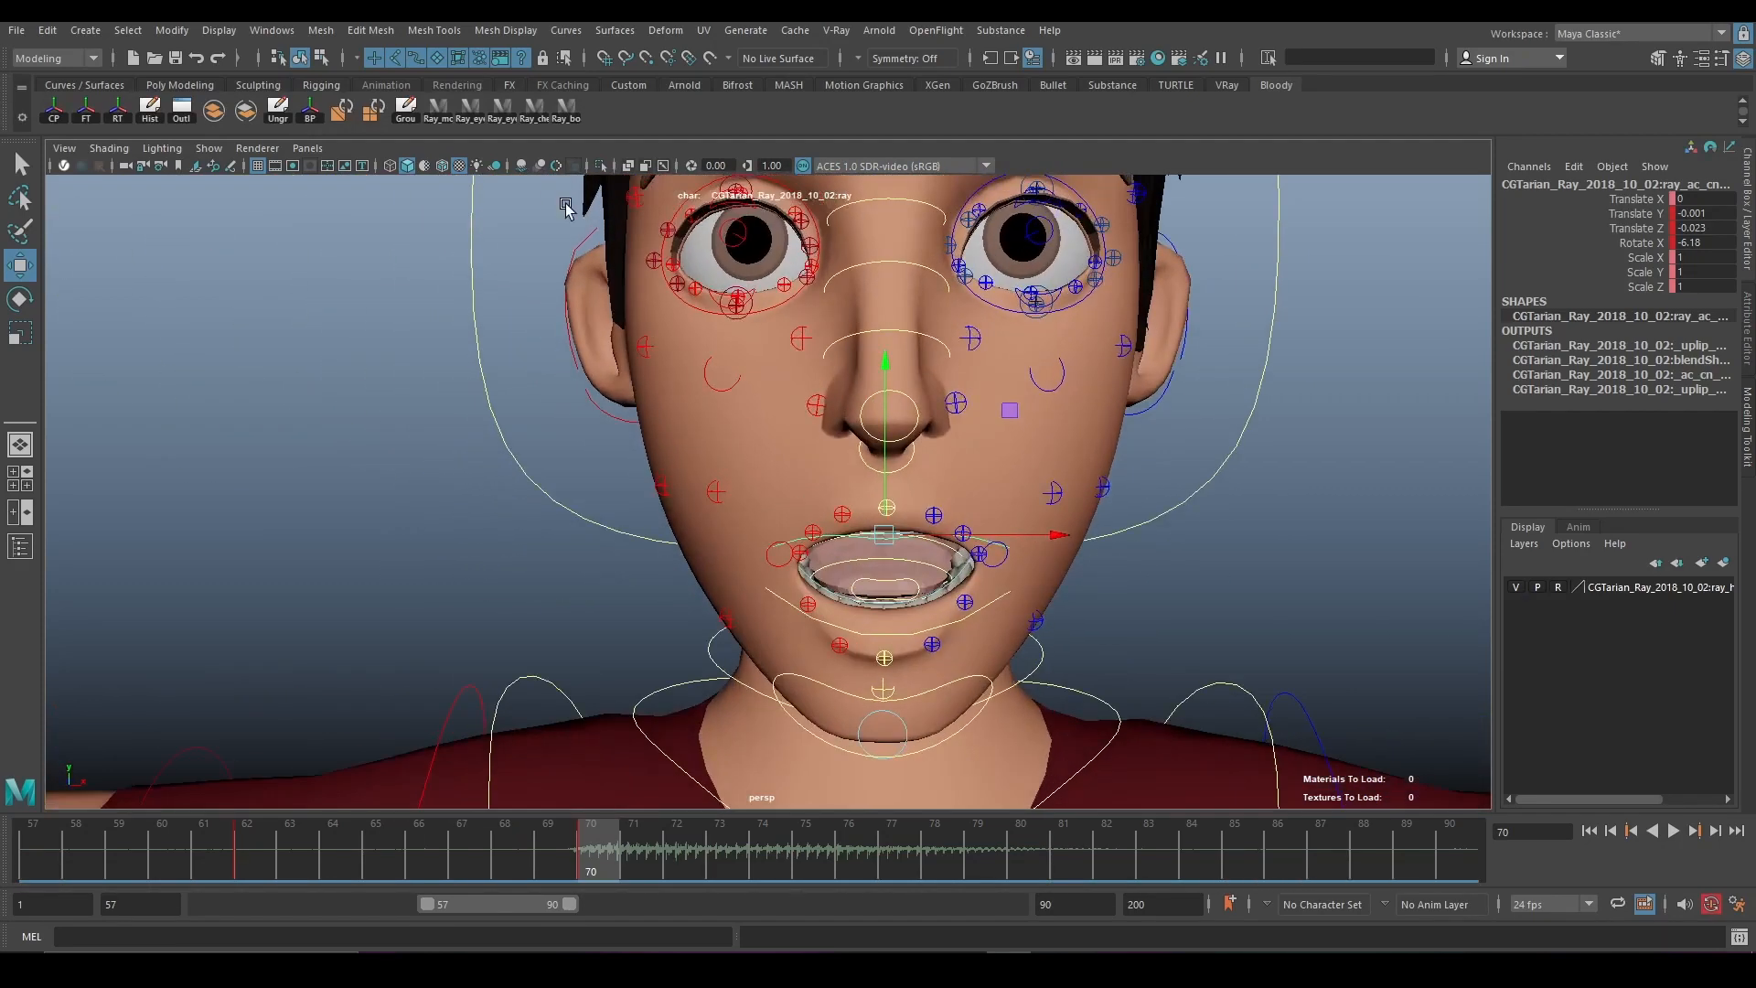
Select all the mouth controls, review frames around the third sound, and extend the playback range to start at frame 1.
click(440, 110)
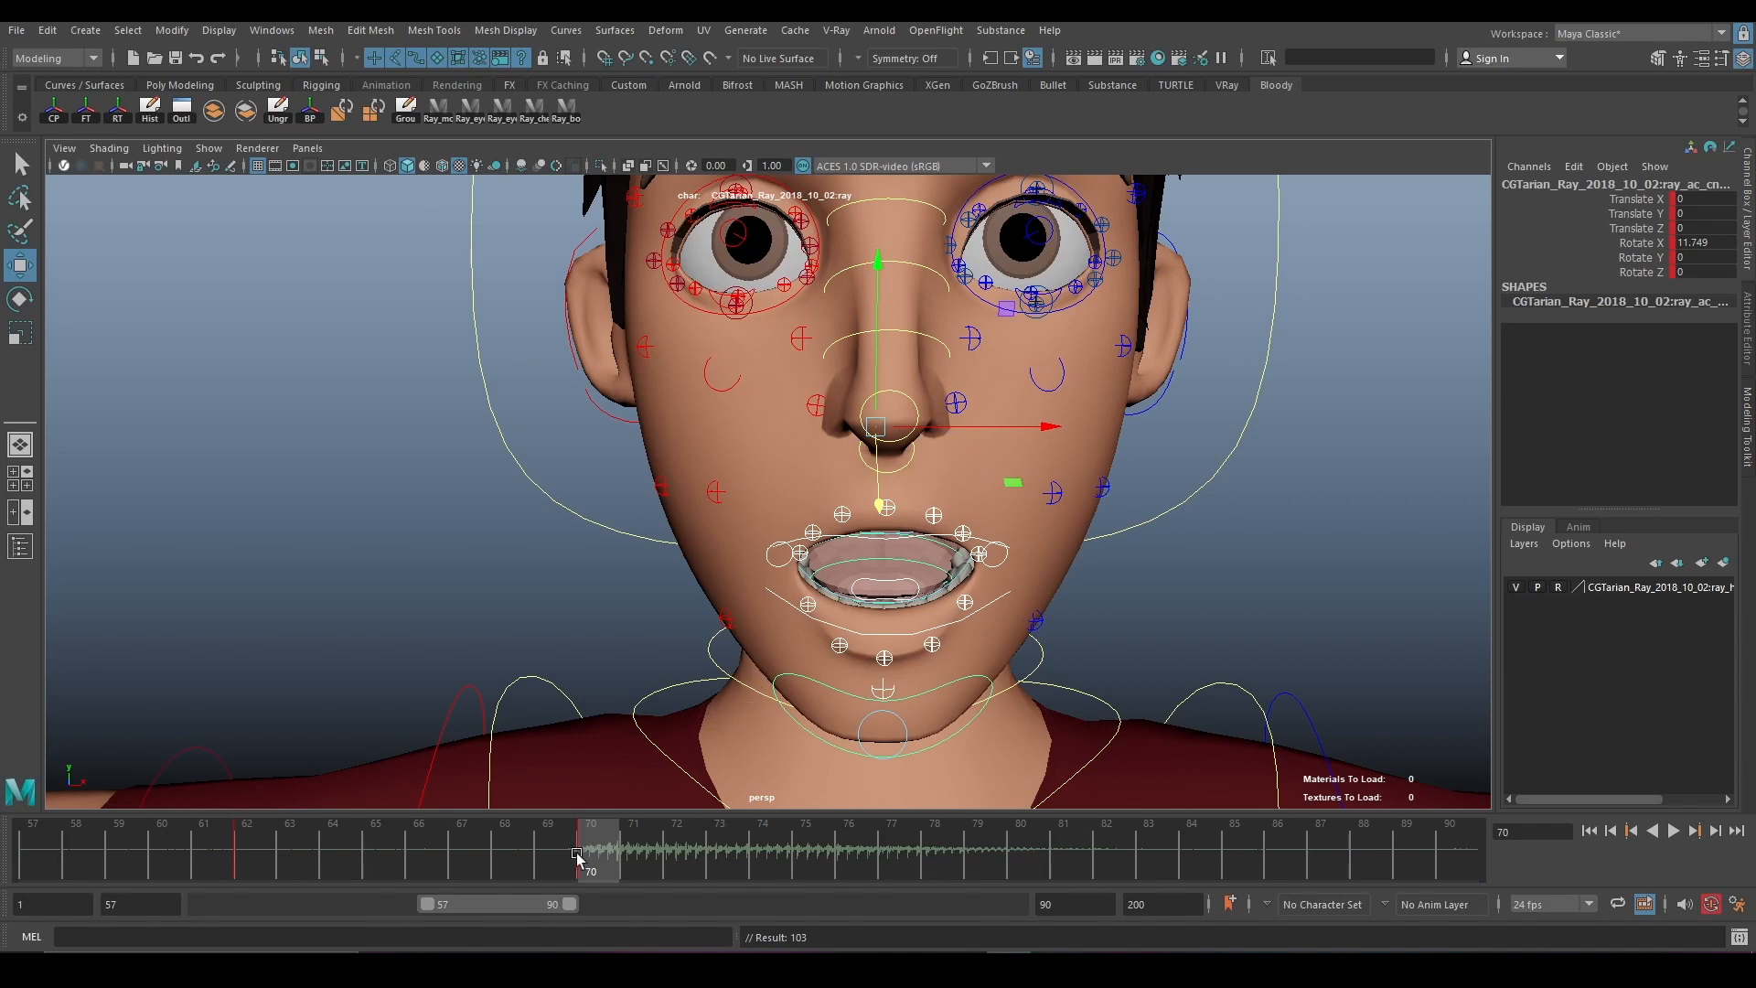
drag(265, 862, 927, 864)
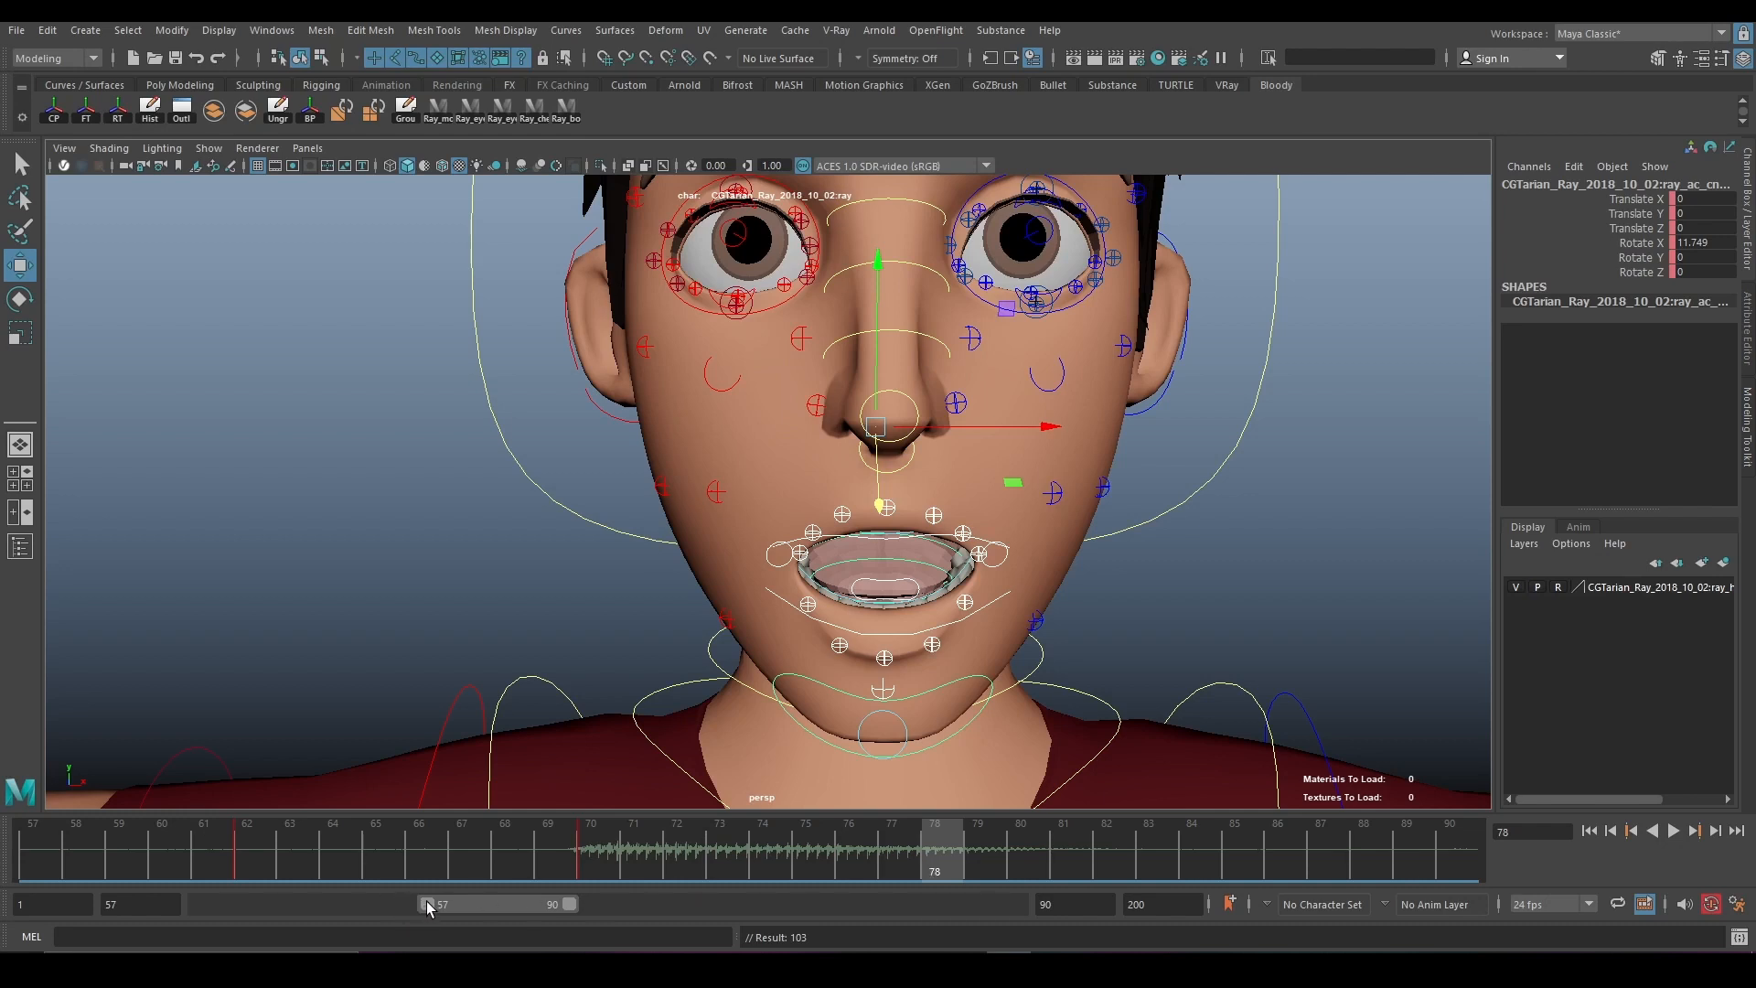
drag(427, 906, 170, 931)
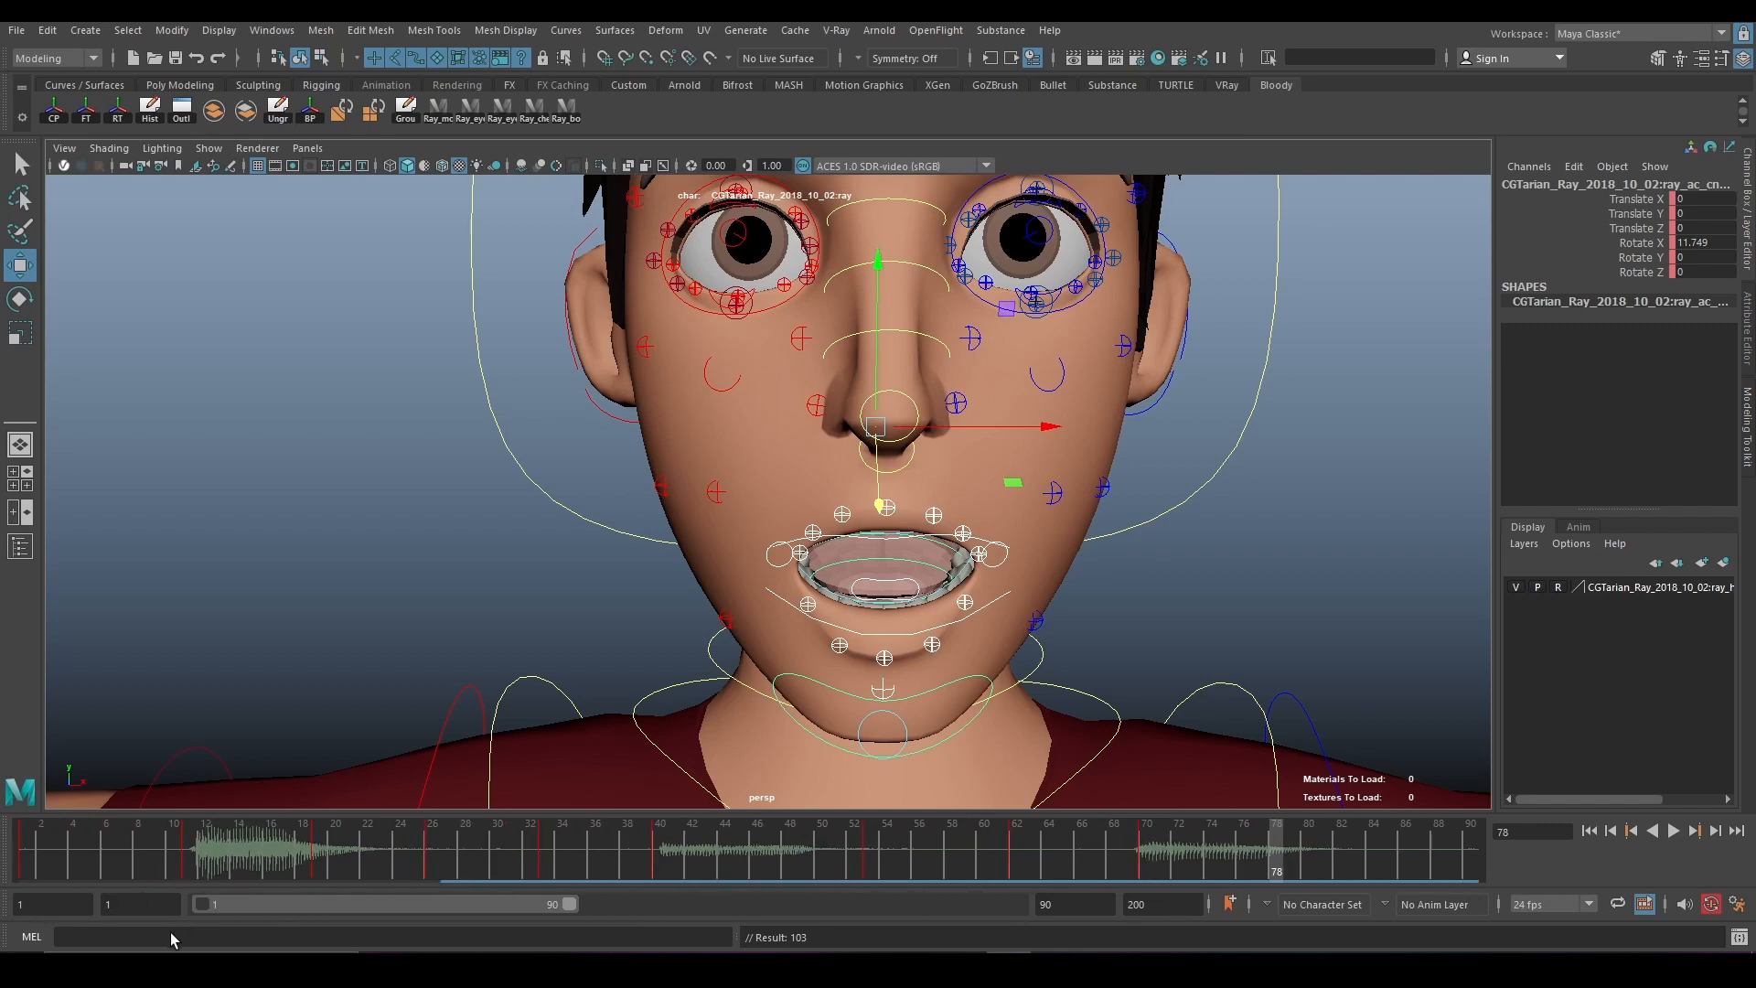
Copy the open mouth pose from frame 11 to frame 77 and key it there.
click(189, 867)
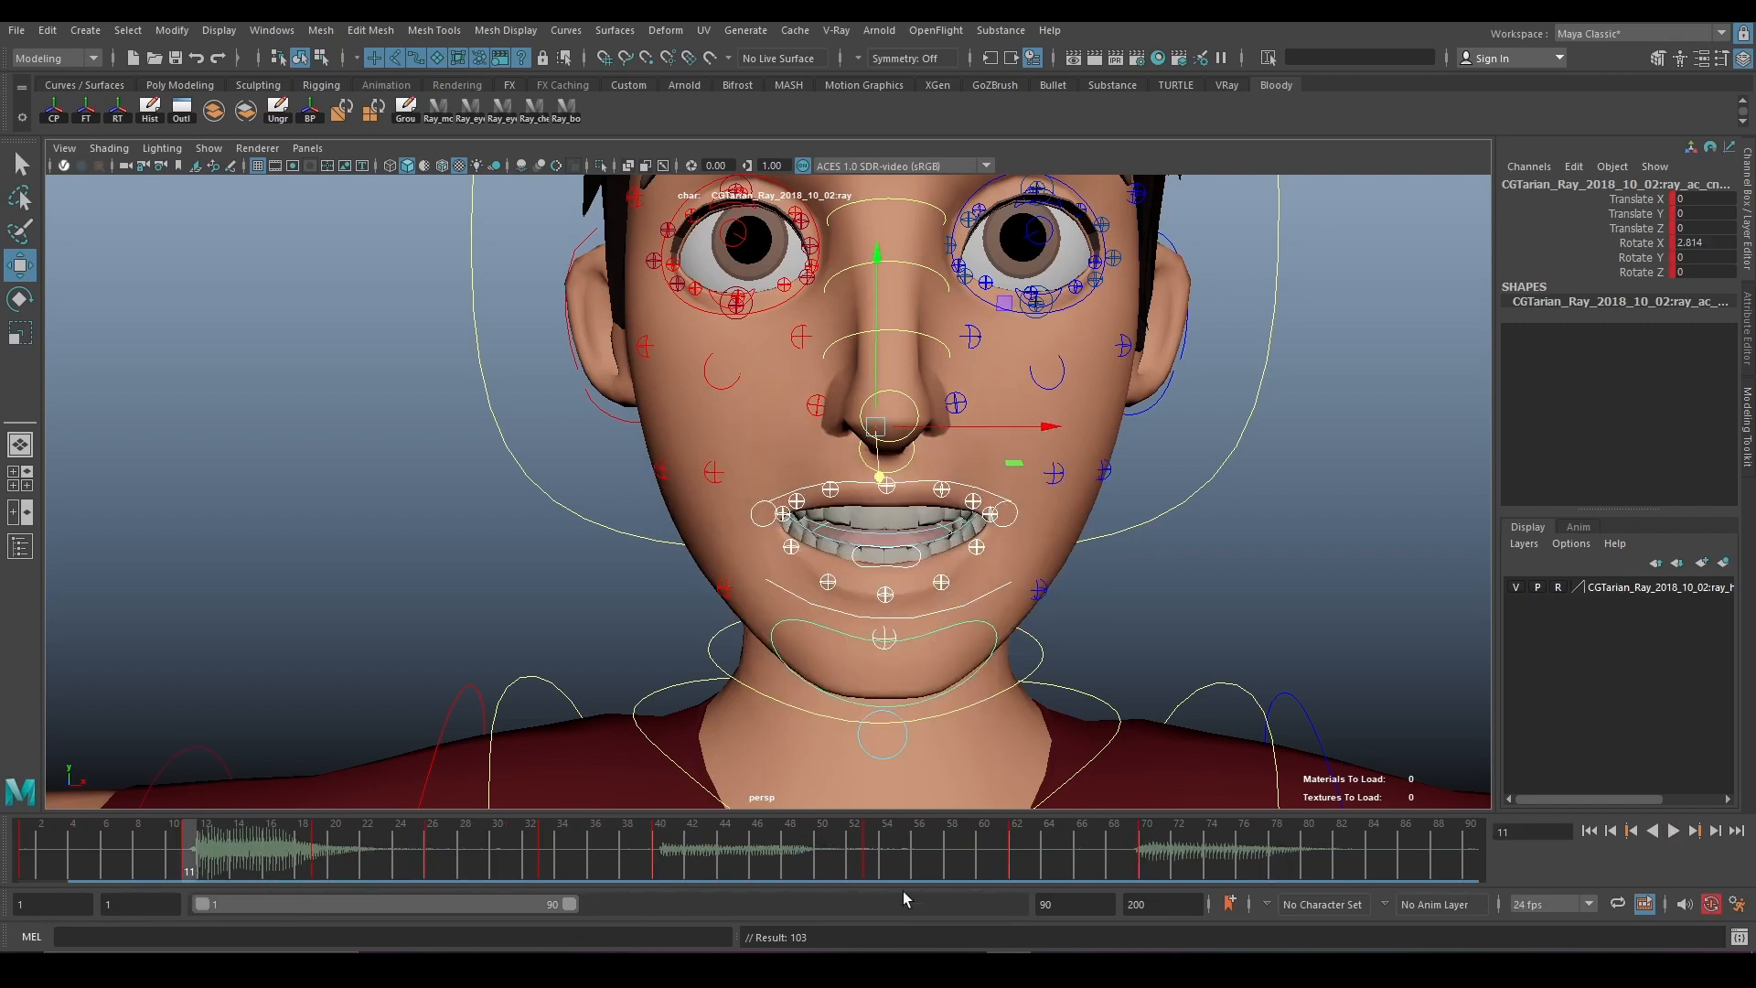
click(1261, 867)
key(s)
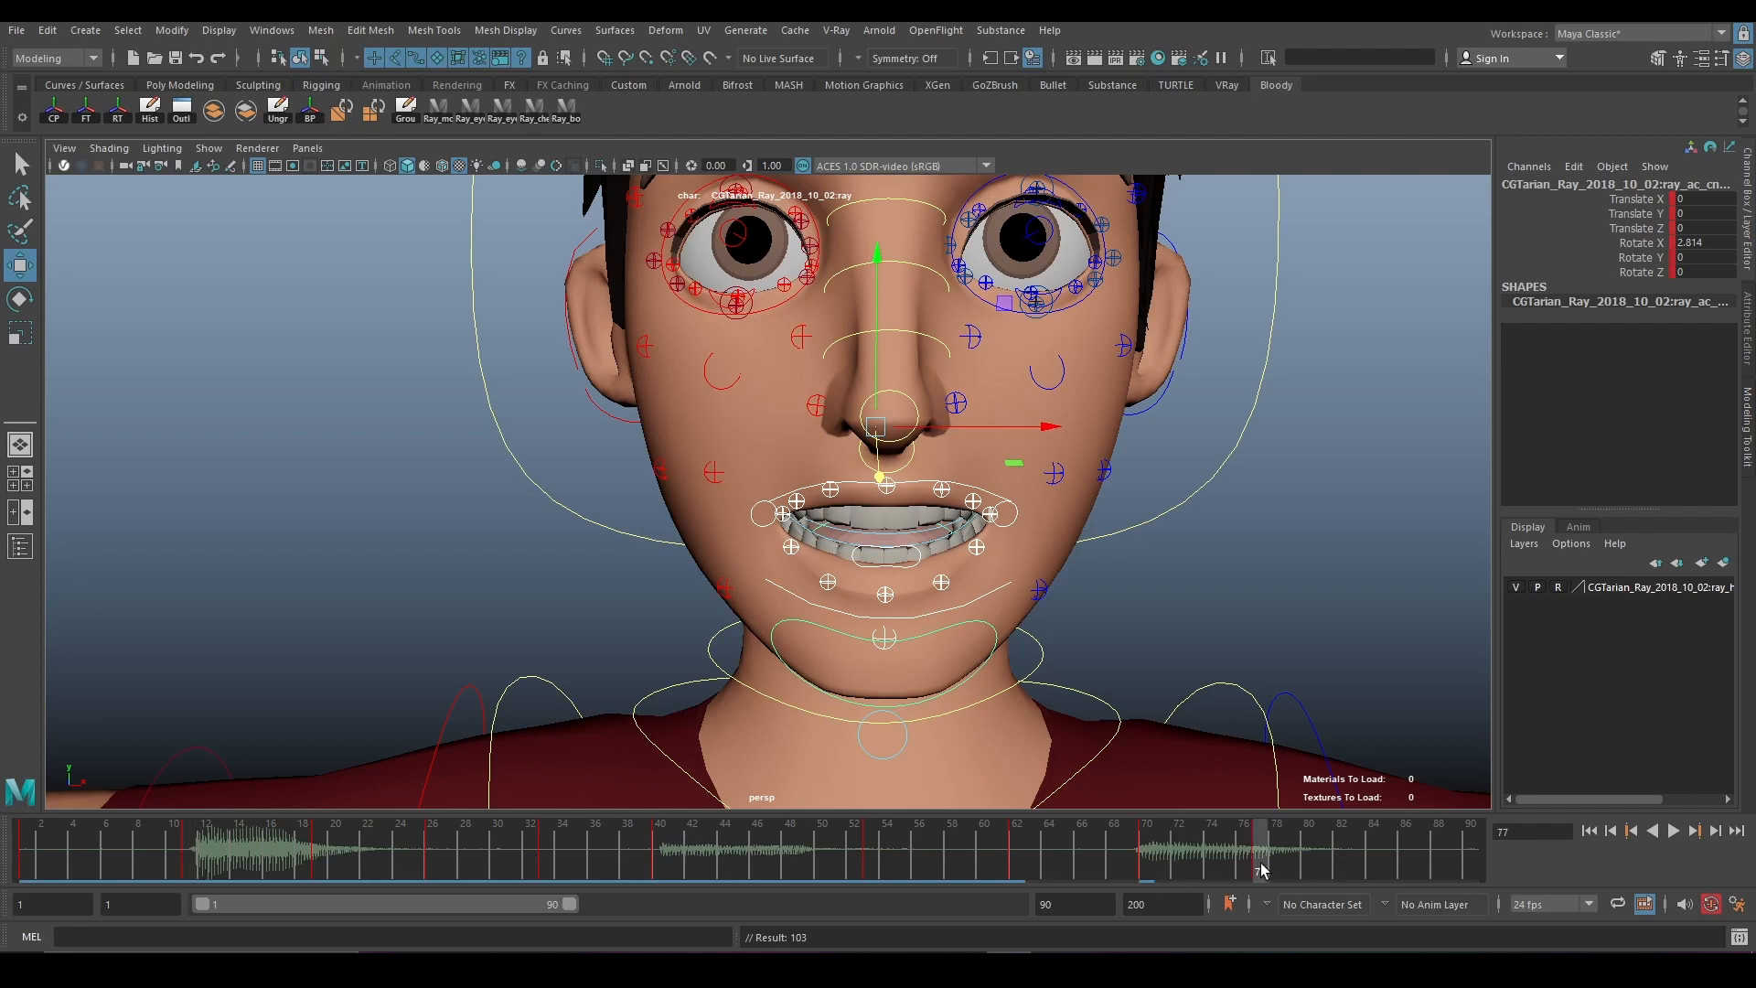
Close the mouth at frame 83 by setting all translate and rotate channels to 0, and play back the lip sync.
drag(1212, 863, 1360, 847)
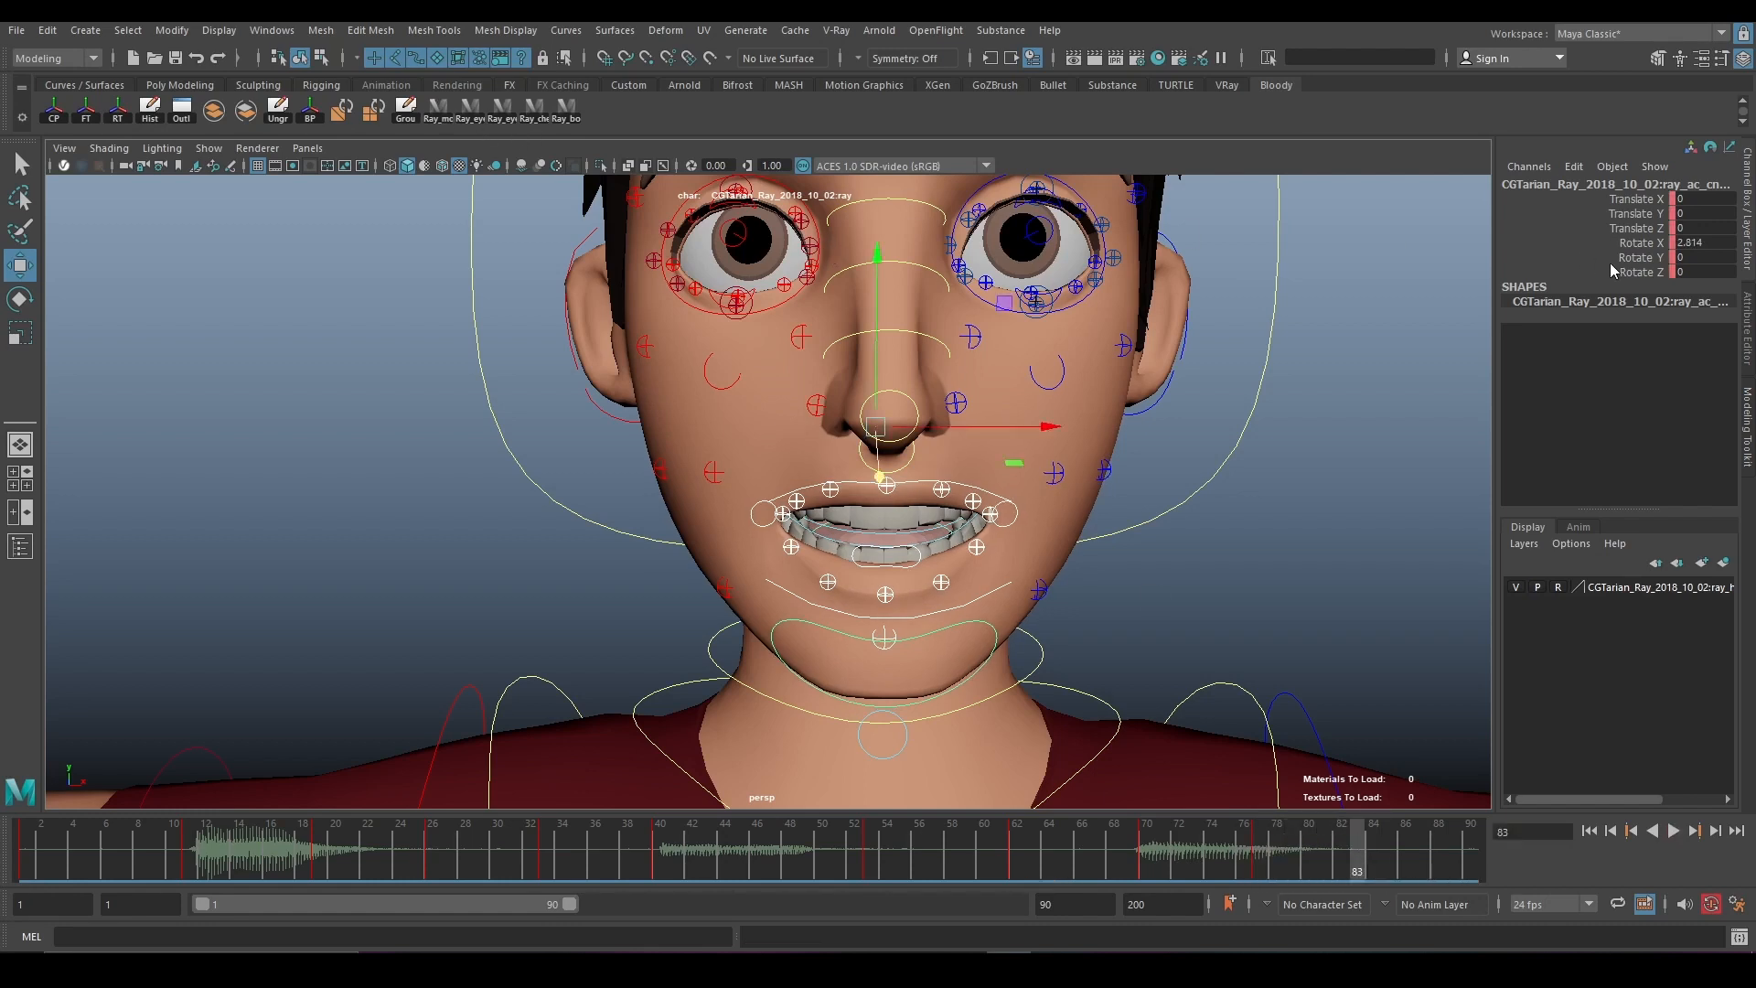
drag(1701, 216, 1700, 249)
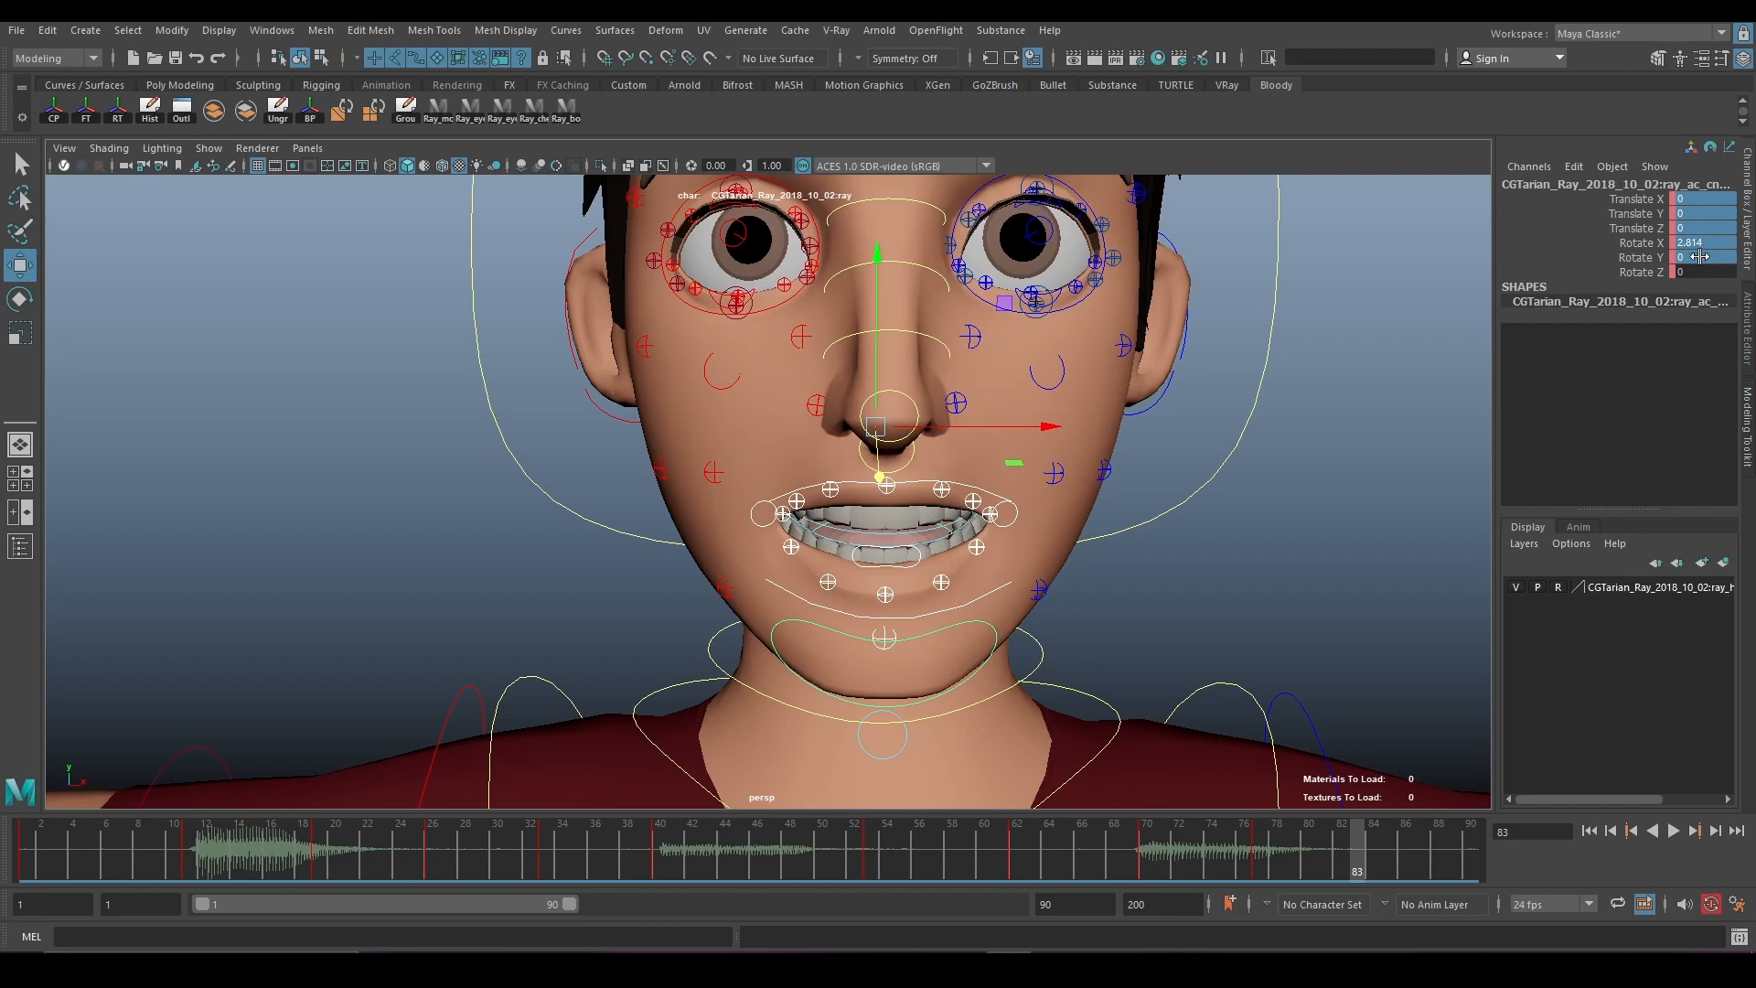
key(Return)
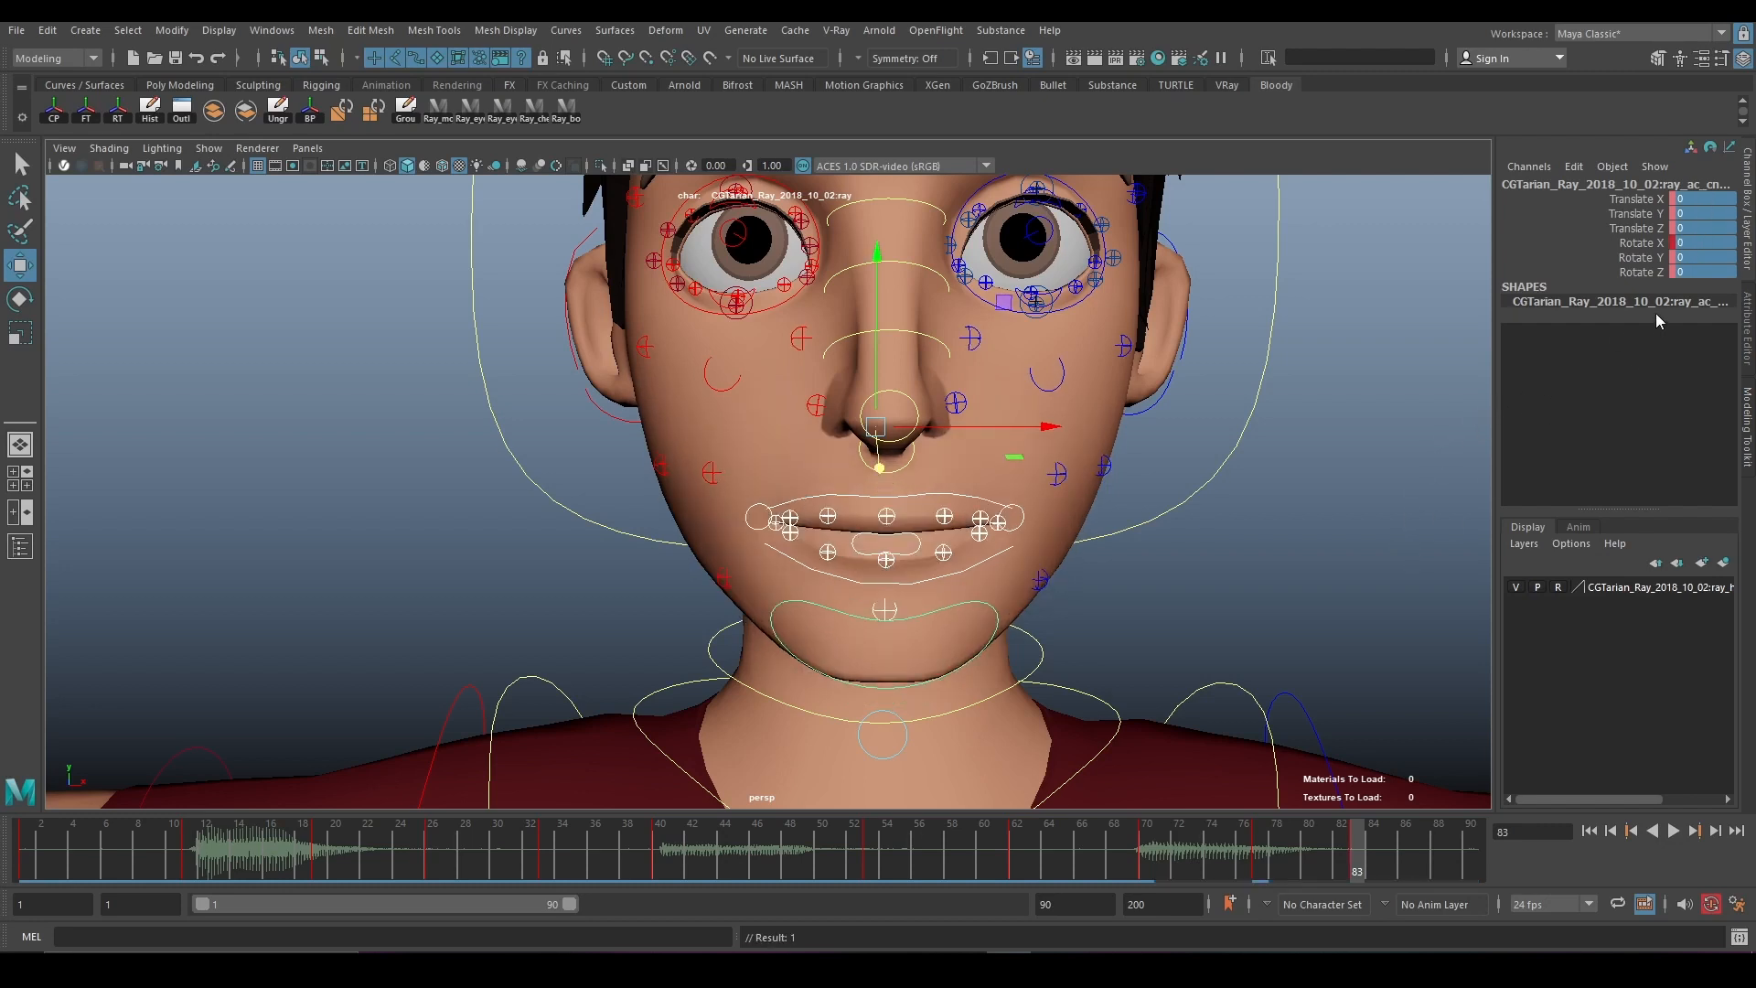
drag(1134, 855, 22, 873)
click(1679, 832)
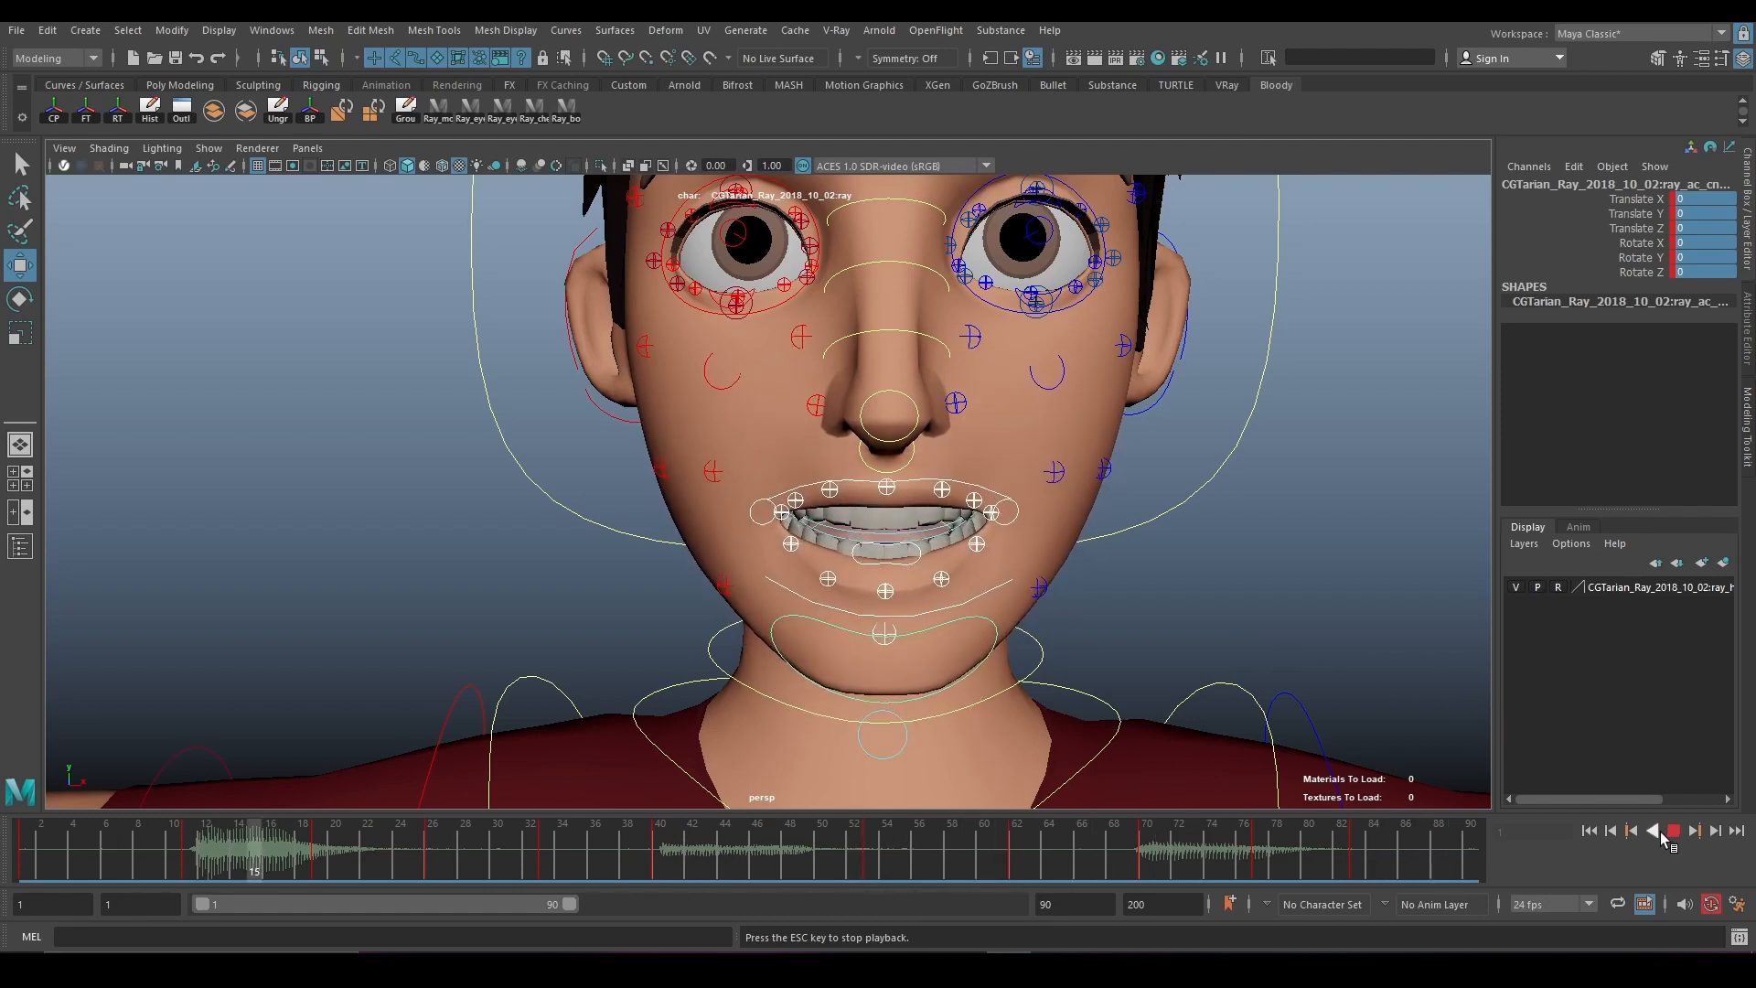
Lower the upper lip control at frame 77 to about 0.014 in Translate Y.
drag(1193, 859, 1263, 864)
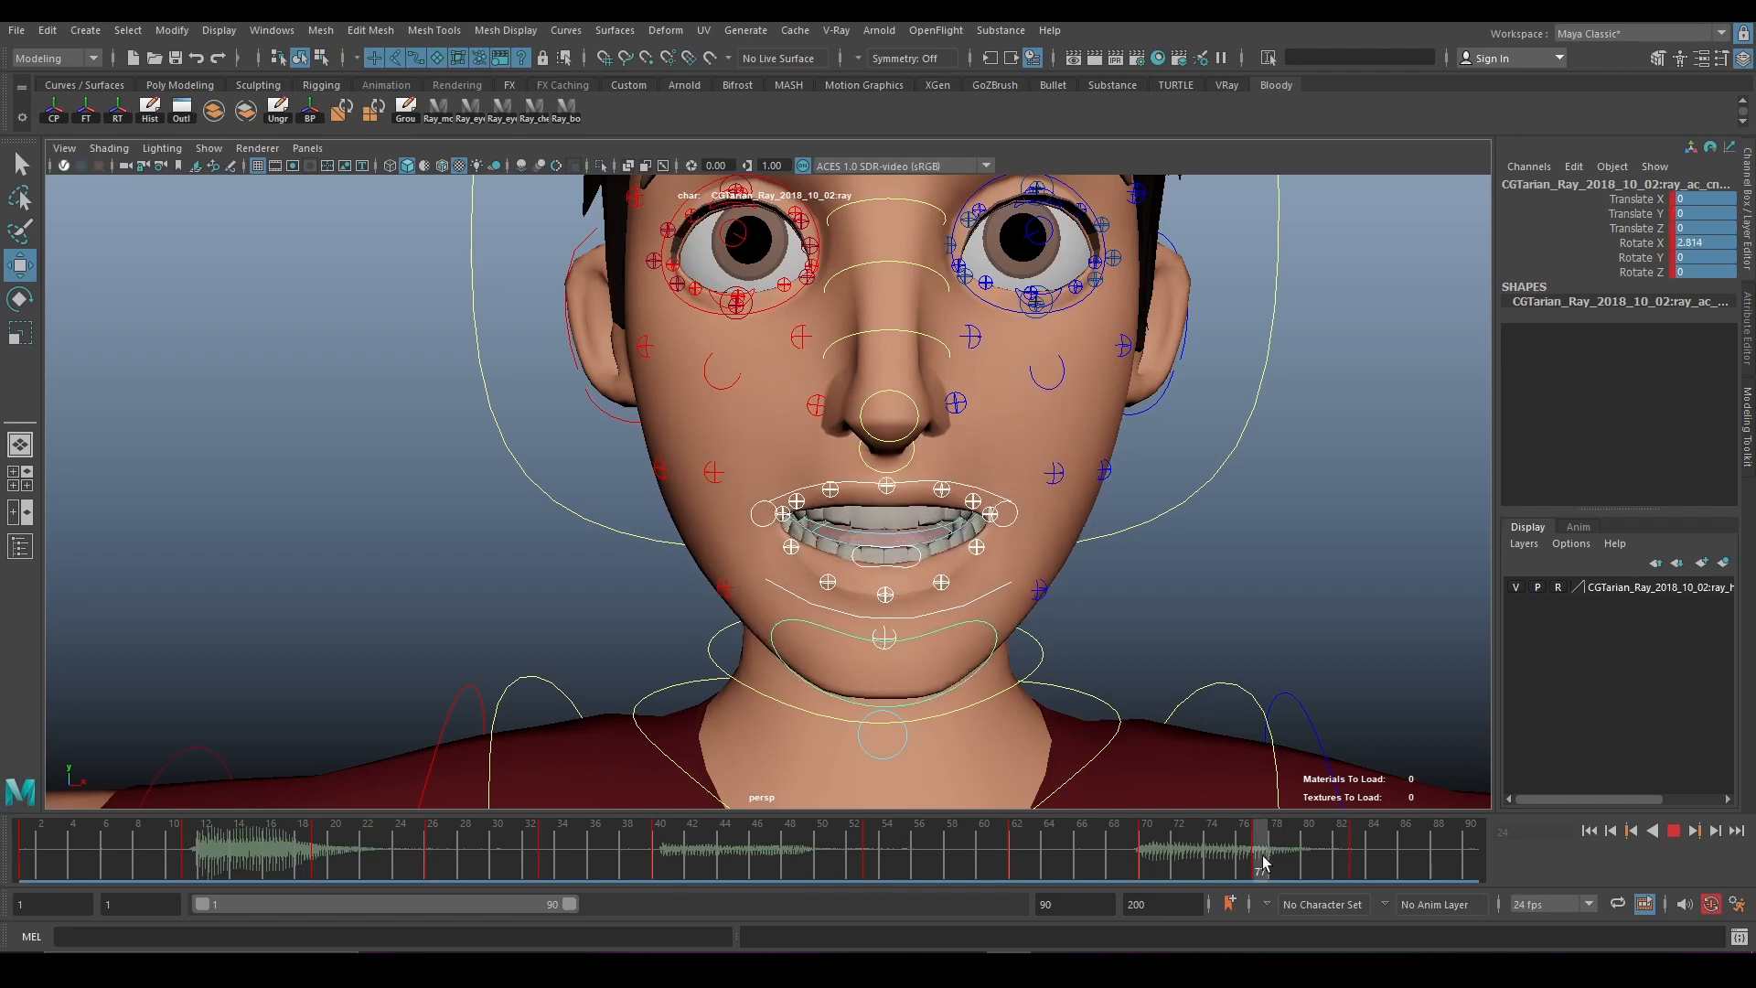
scroll(926, 316, up, 5)
alt+drag(1111, 494, 1079, 444)
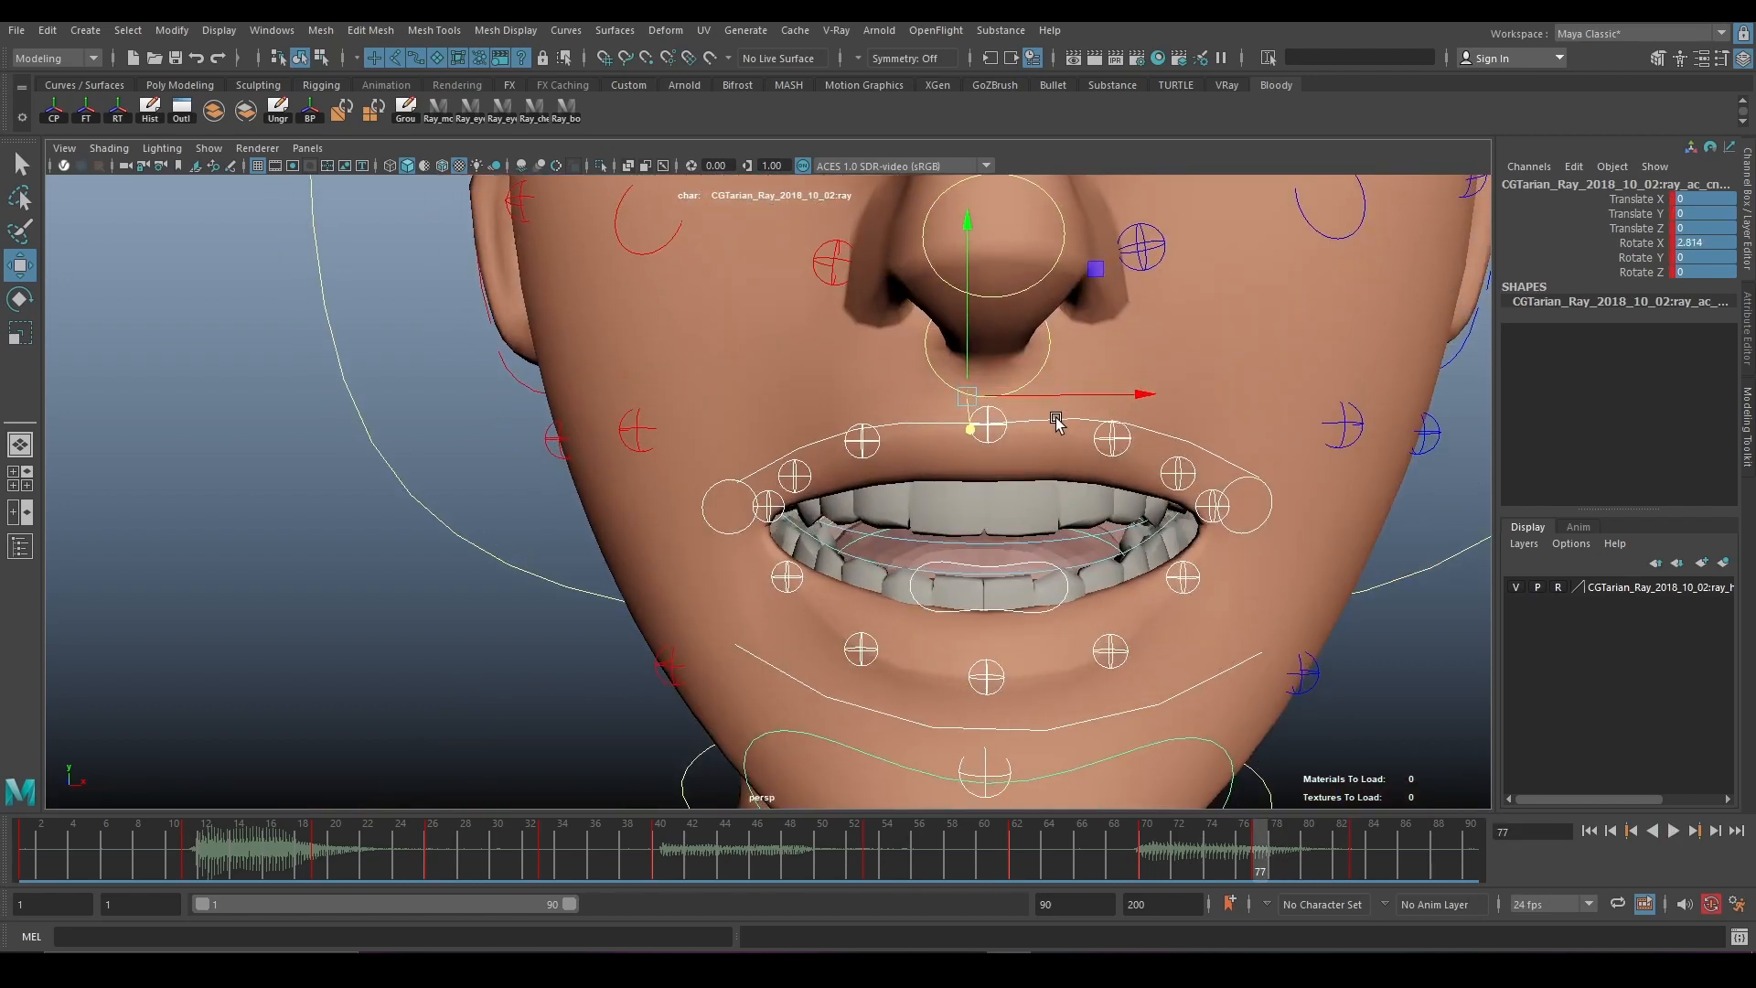
click(1057, 420)
drag(983, 280, 982, 323)
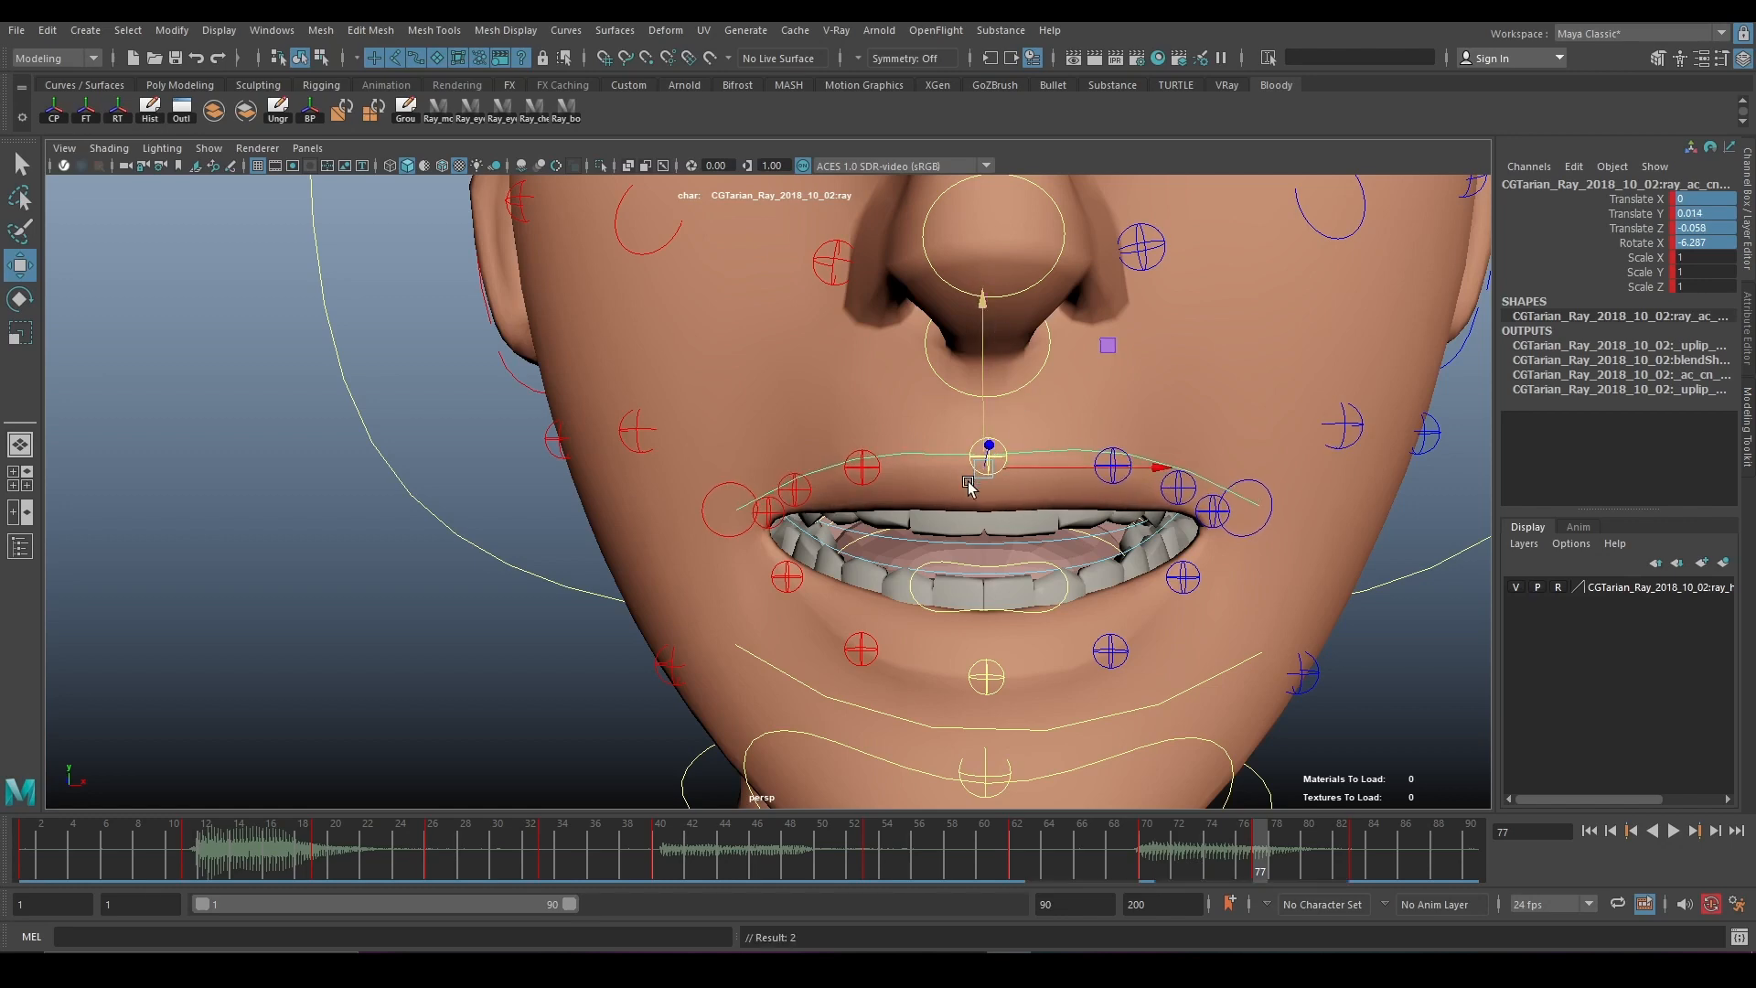
Adjust the height of the lower lip control at frame 77 to about -0.061 in Translate Y.
alt+drag(983, 504, 1039, 518)
alt+middle_drag(1039, 518, 823, 451)
scroll(823, 451, up, 2)
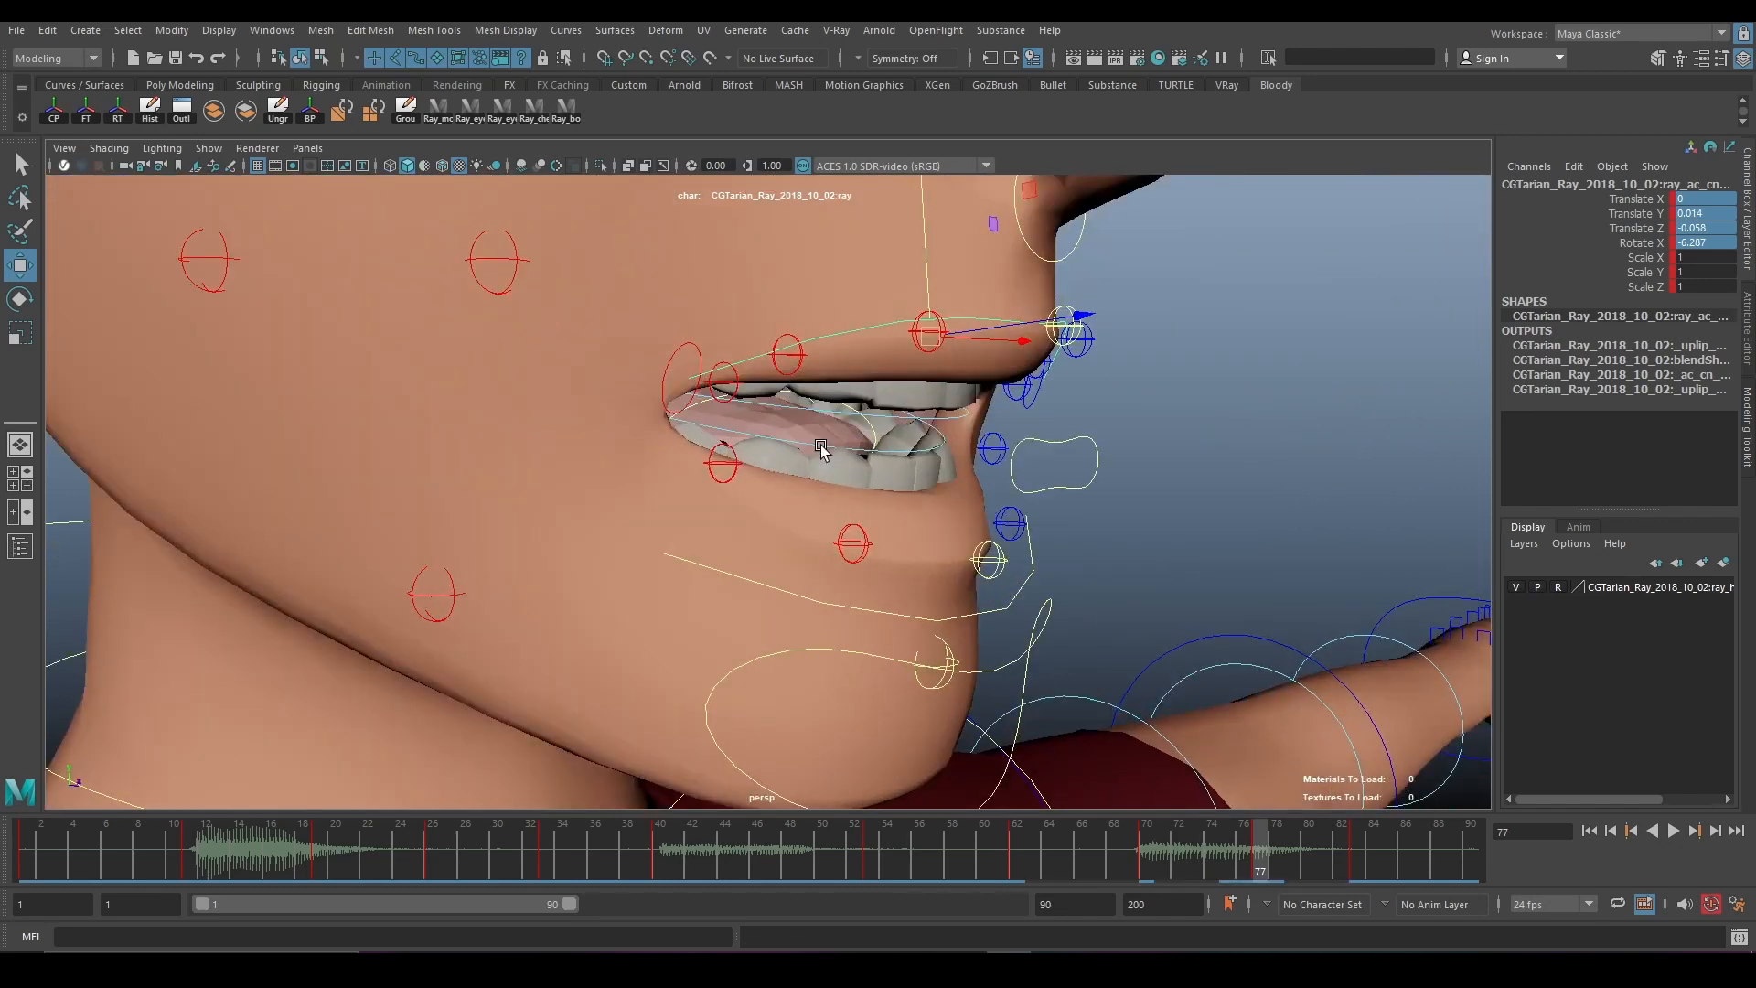
alt+drag(823, 451, 716, 458)
alt+drag(824, 553, 834, 526)
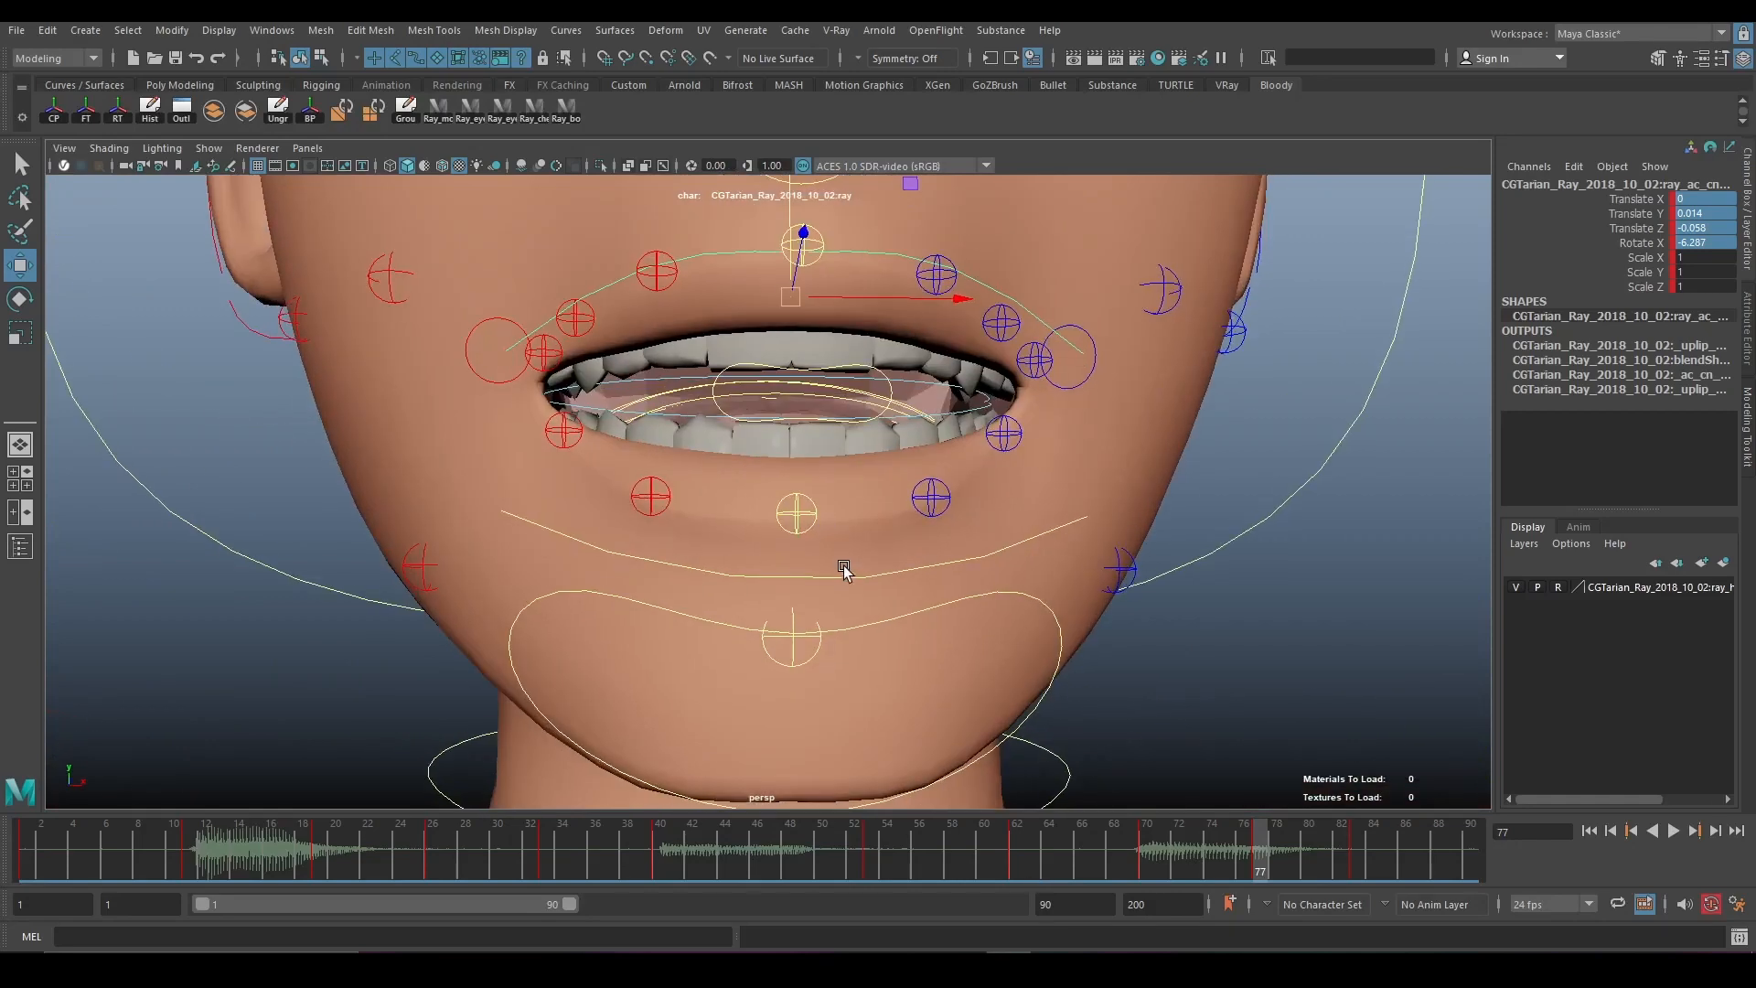
click(848, 578)
drag(783, 361, 777, 357)
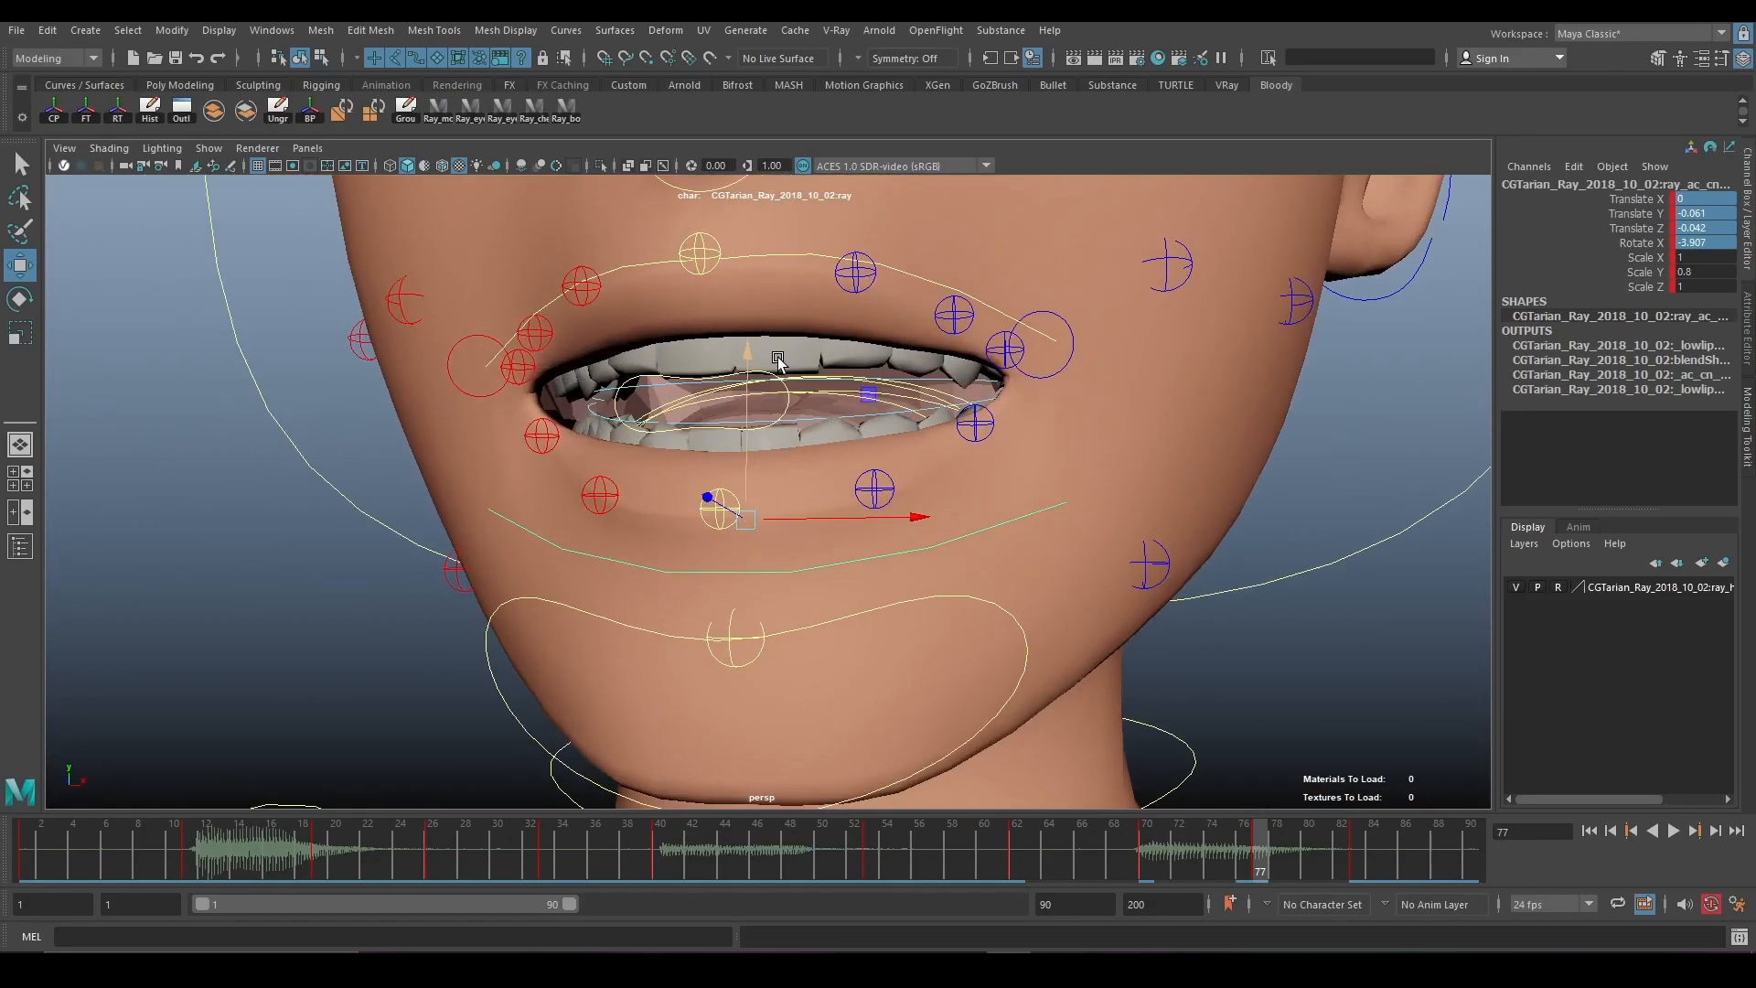
Lower the upper lip control further at frame 77, to about 0.005 in Translate Y.
click(755, 262)
drag(742, 222, 869, 333)
scroll(929, 436, down, 4)
scroll(929, 435, up, 4)
alt+drag(929, 436, 933, 529)
scroll(898, 519, down, 2)
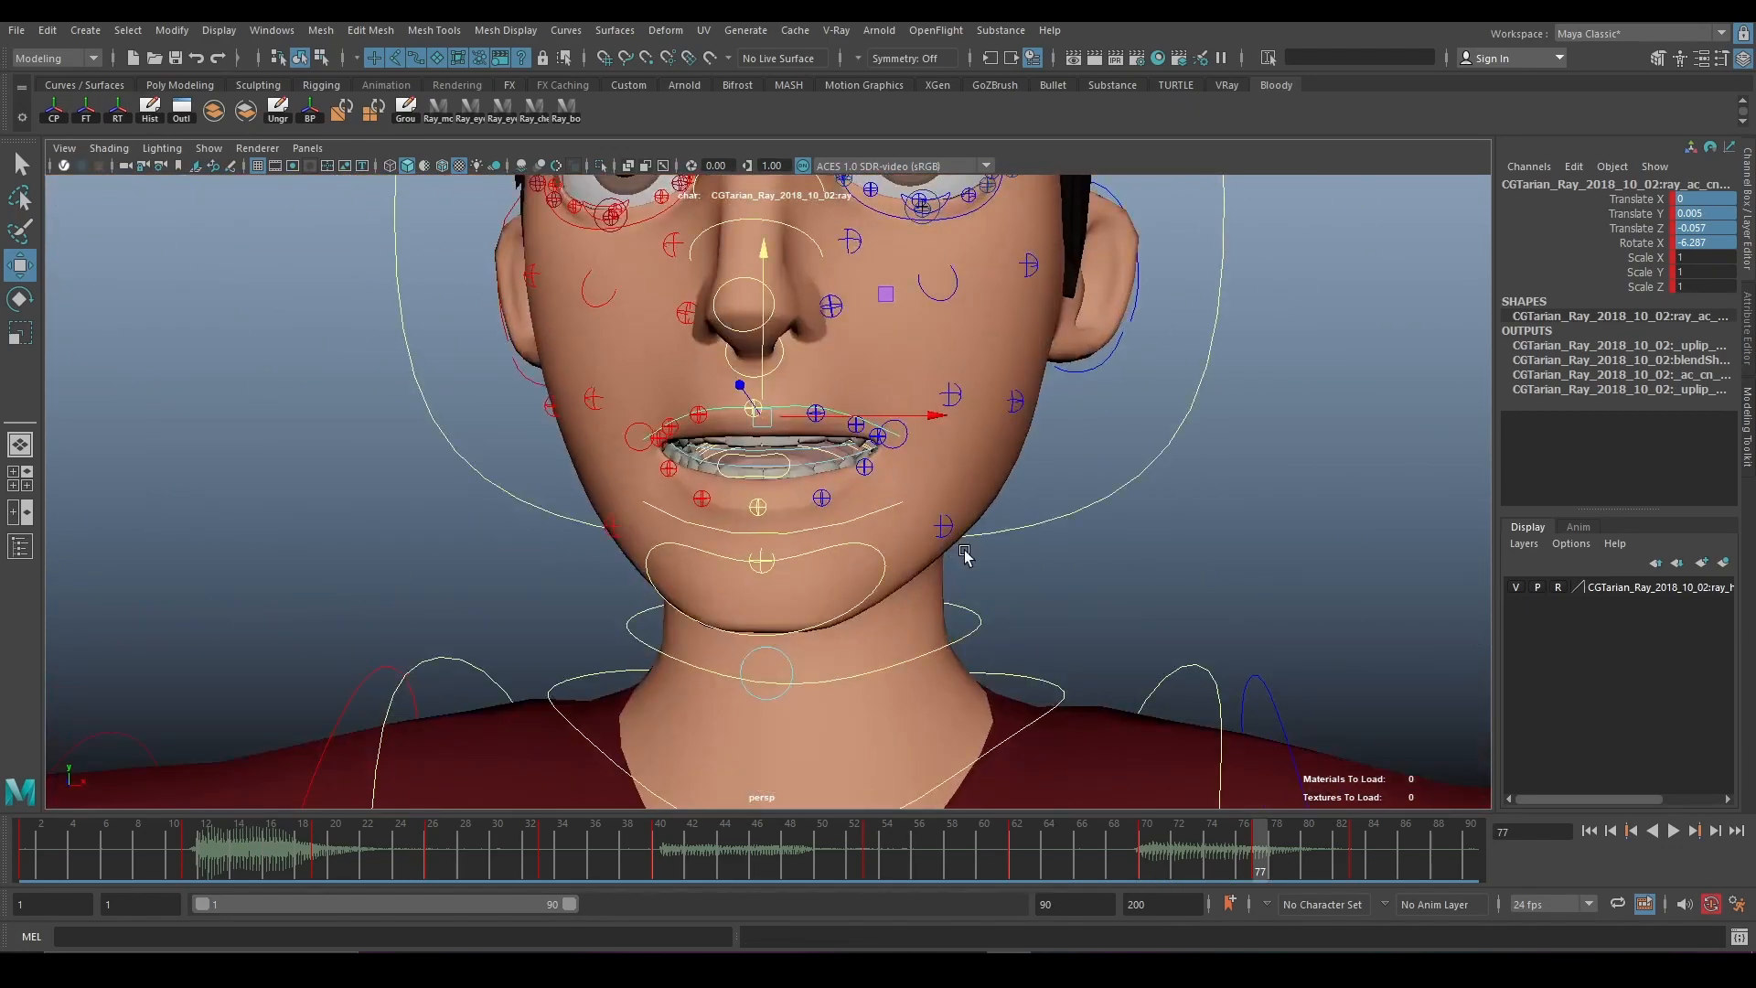
Play the lip sync from frame 1 to review the mouth shapes against the audio, and stop playback.
click(1589, 832)
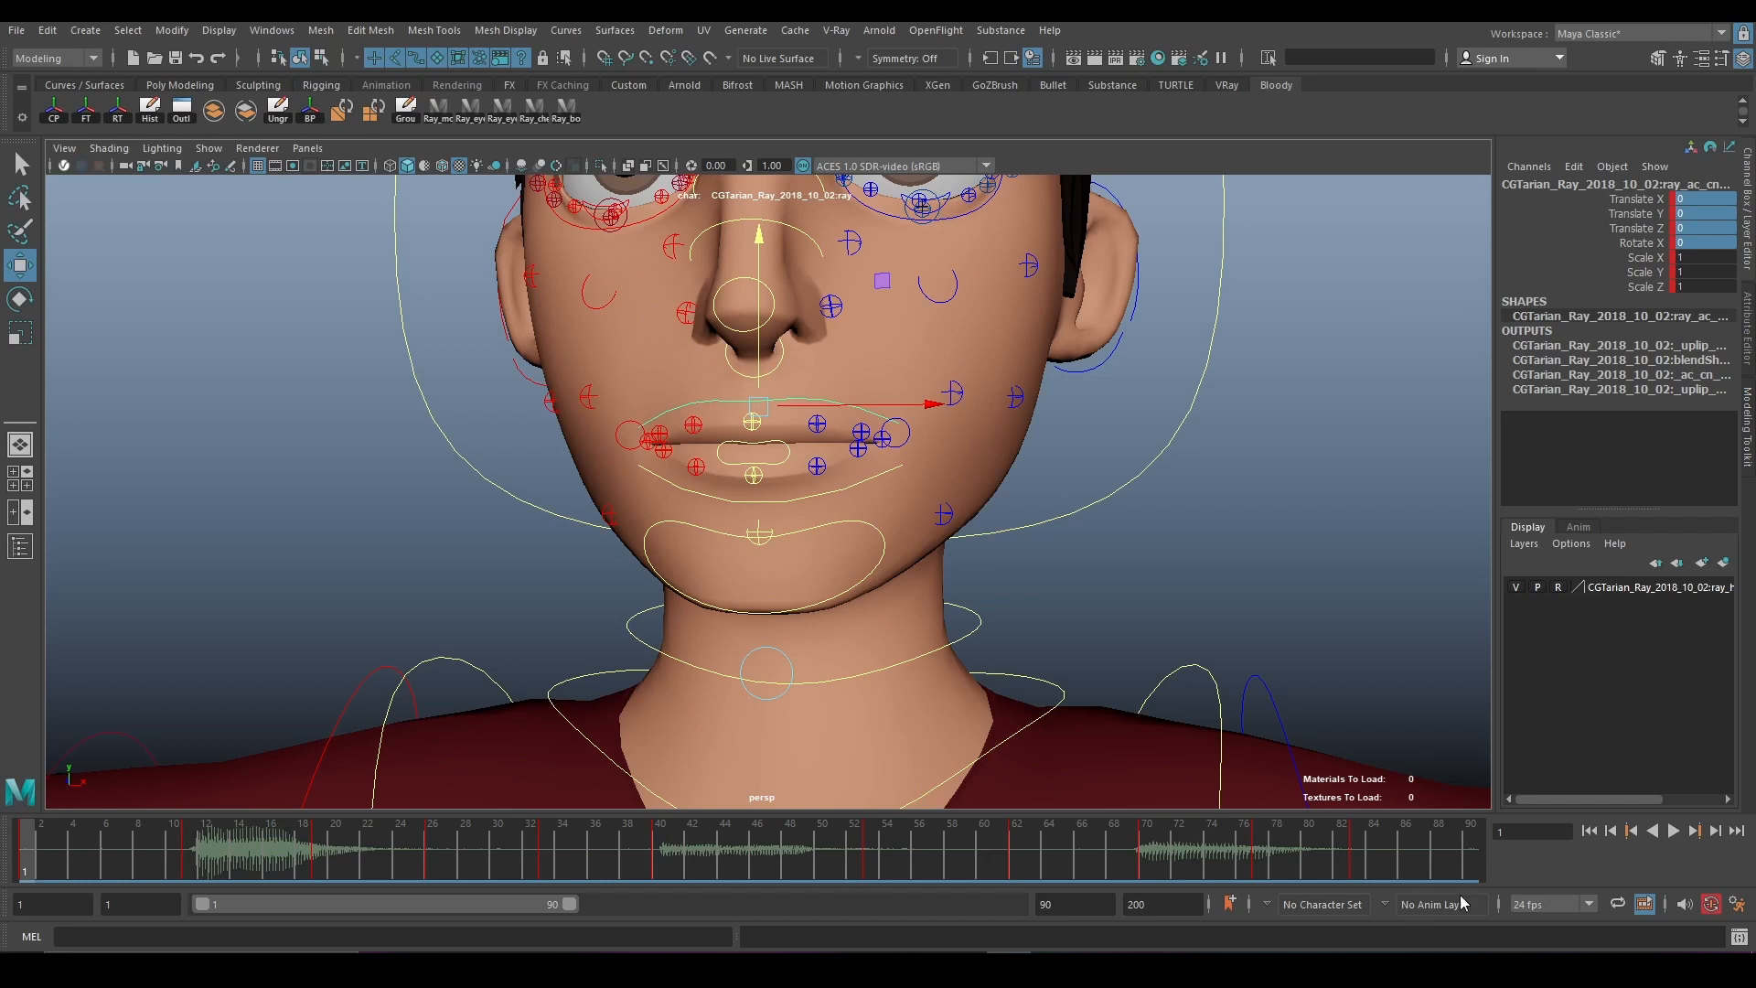
click(1670, 832)
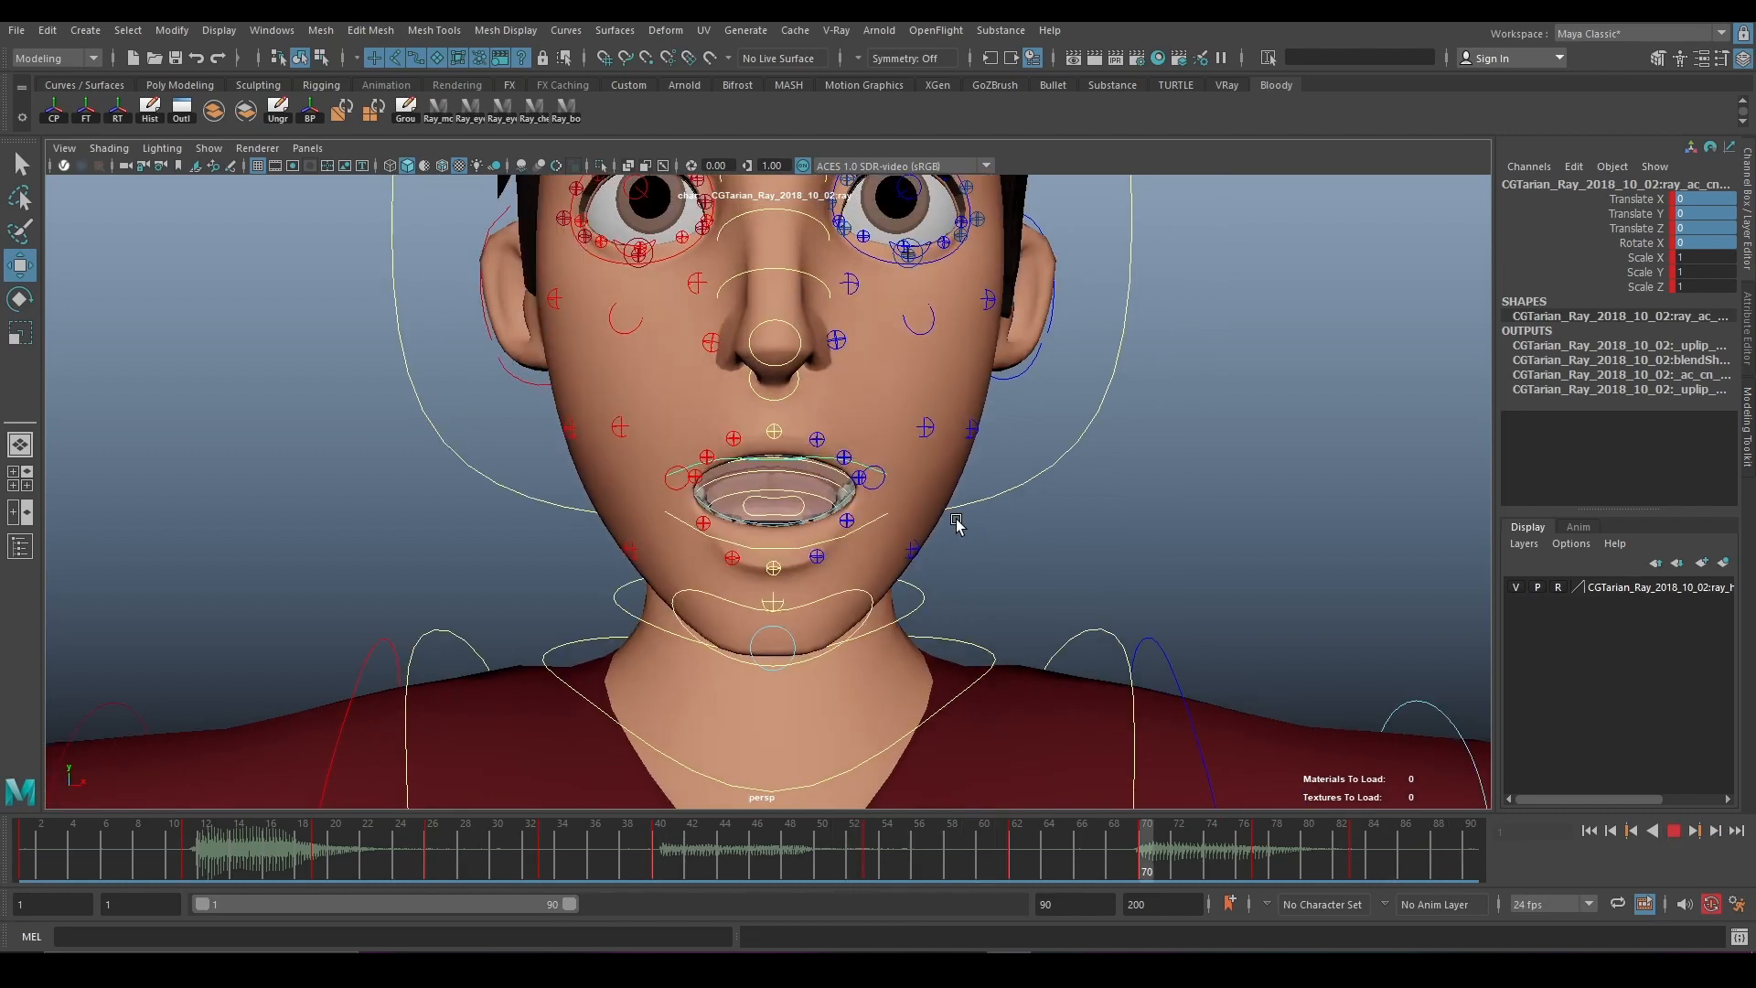
click(1674, 831)
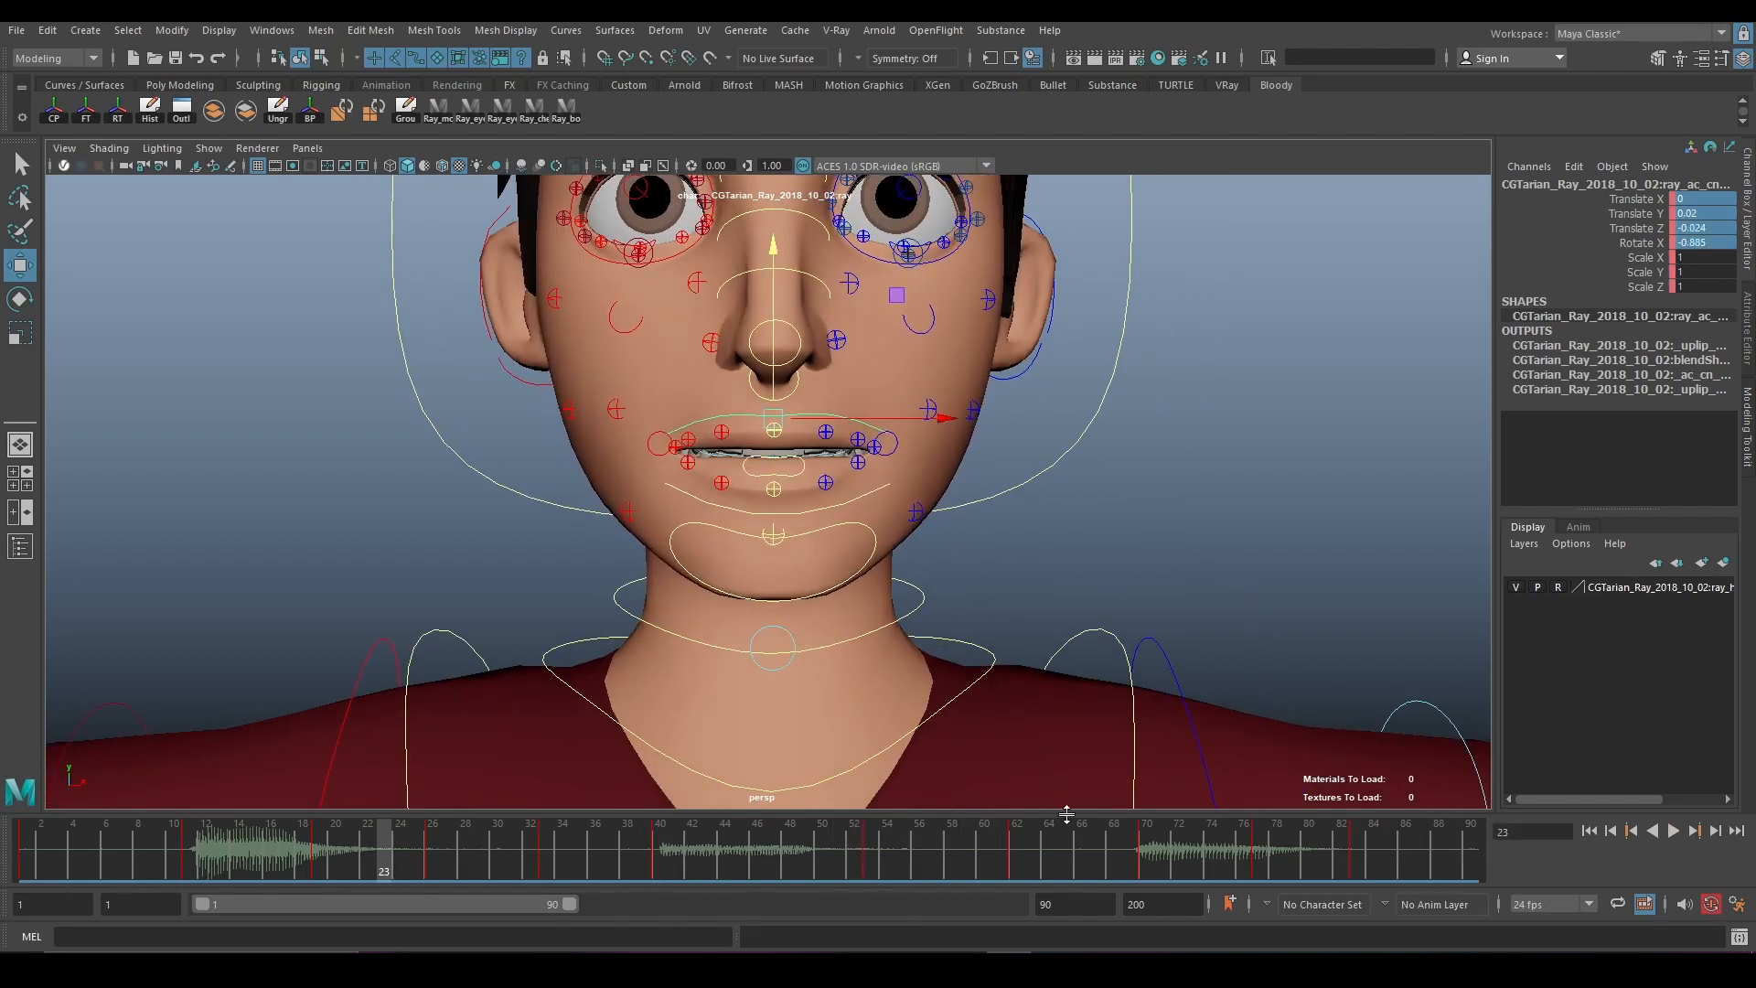
Curl the upper lip up further at frame 70 by rotating its control to about -9.545 in Rotate X.
drag(1068, 858, 1145, 864)
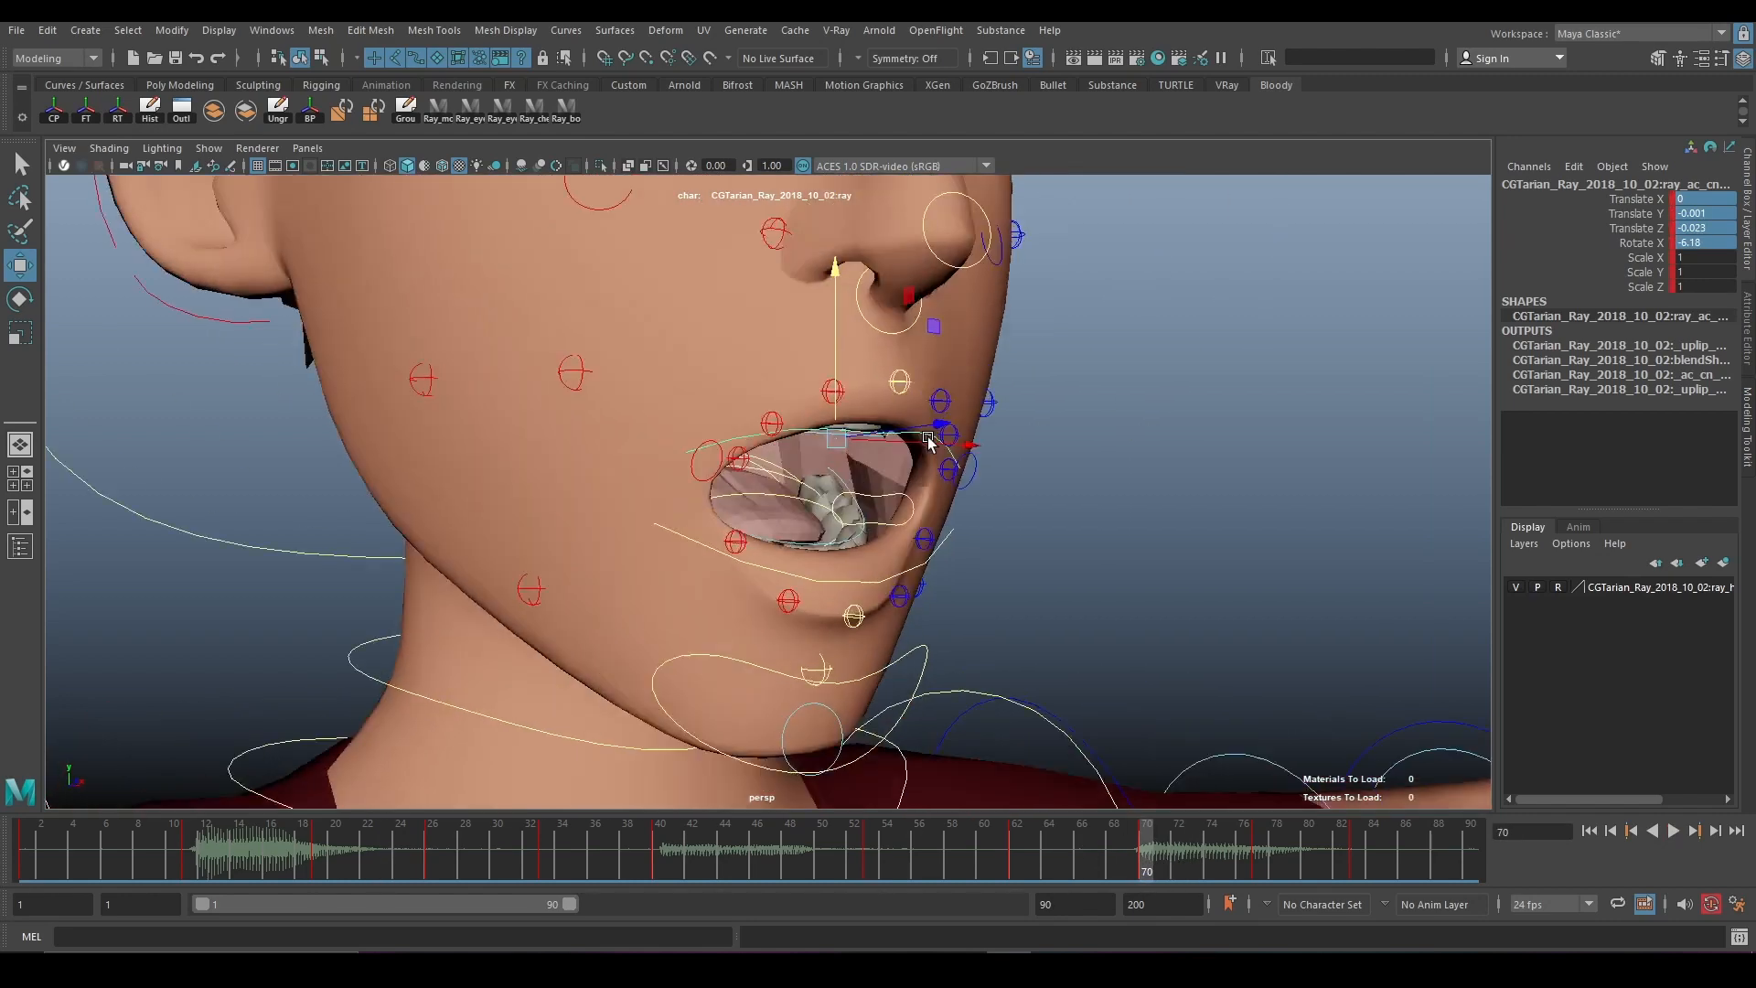
scroll(929, 442, up, 3)
mouse_move(940, 463)
alt+mouse_down()
mouse_move(1015, 448)
mouse_move(955, 474)
alt+mouse_up()
key(e)
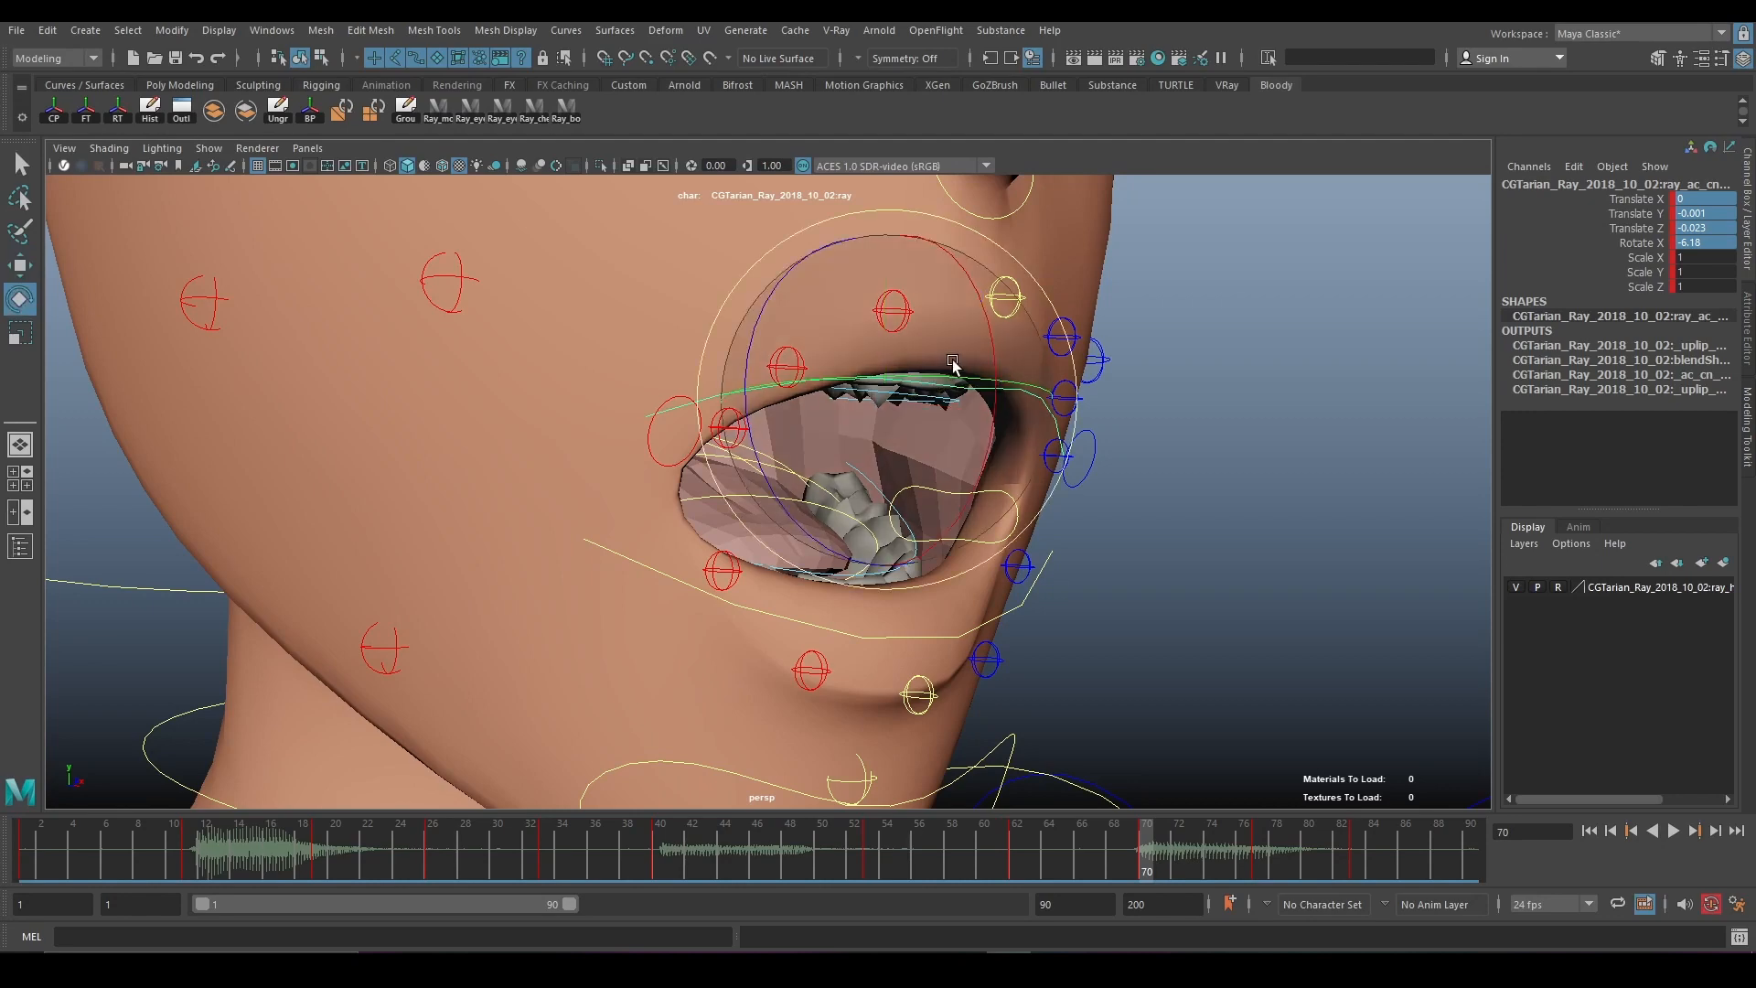
drag(979, 339, 854, 388)
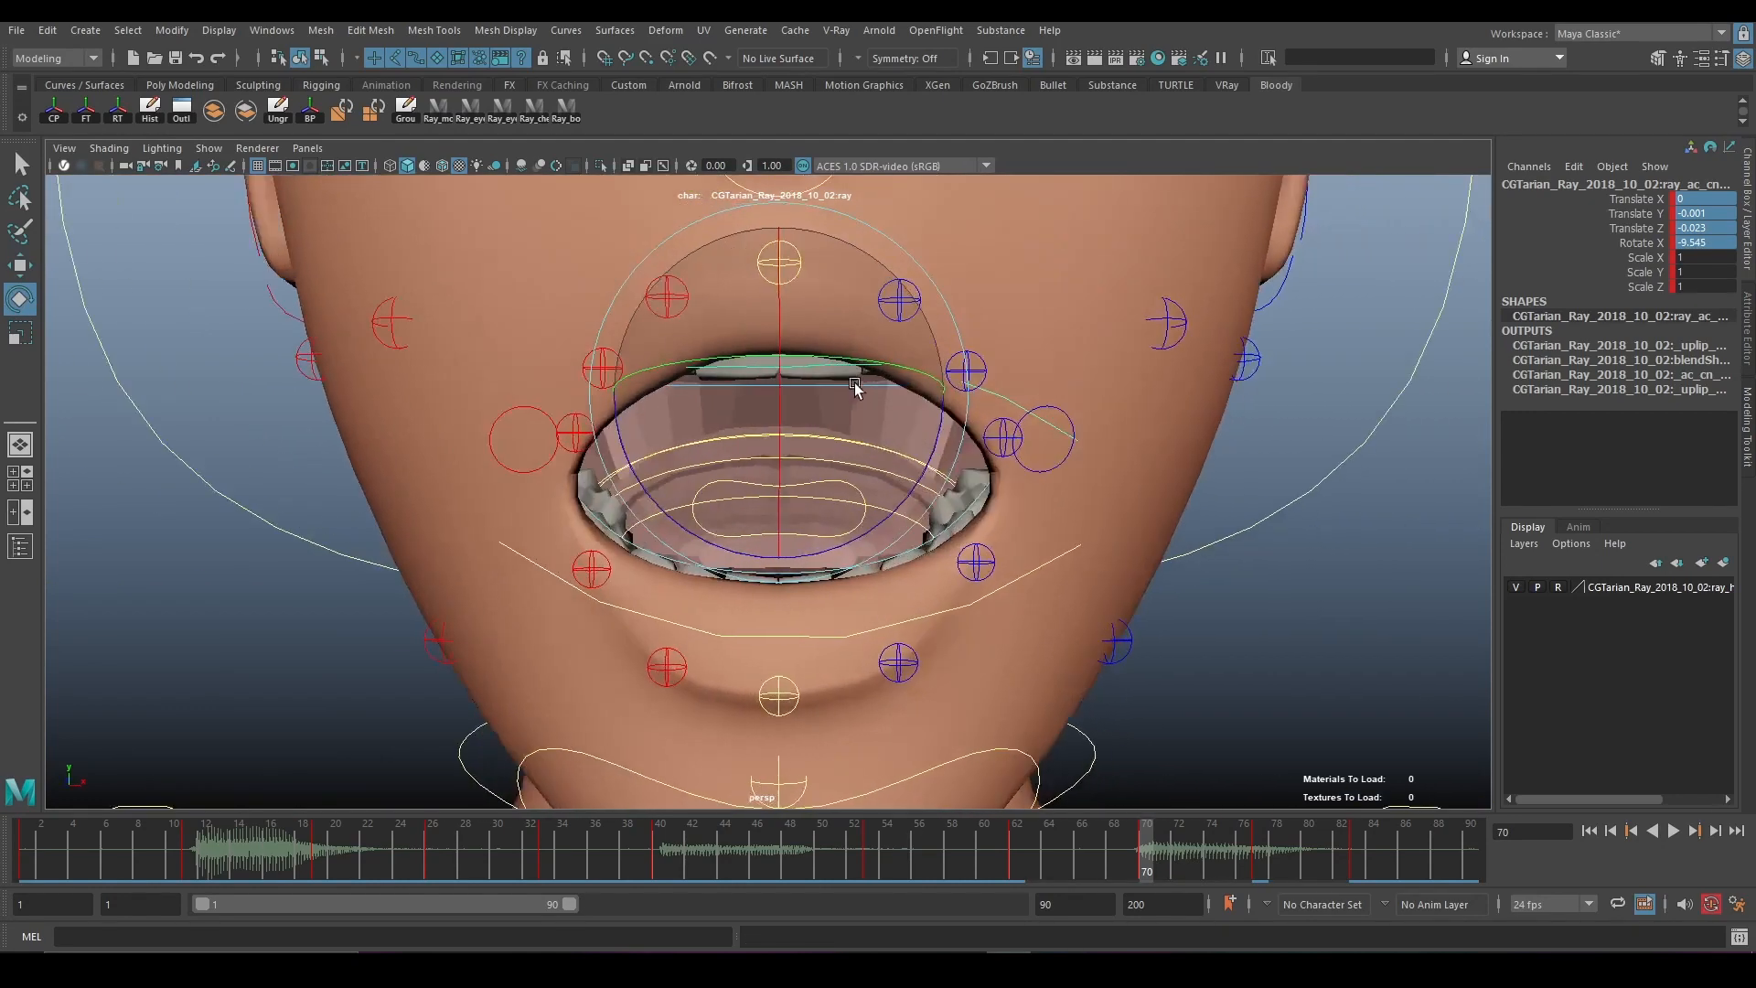
Raise the outer upper-lip controls on both sides together to about 0.026 in Translate Y at frame 70.
click(981, 365)
alt+drag(982, 365, 953, 408)
key(q)
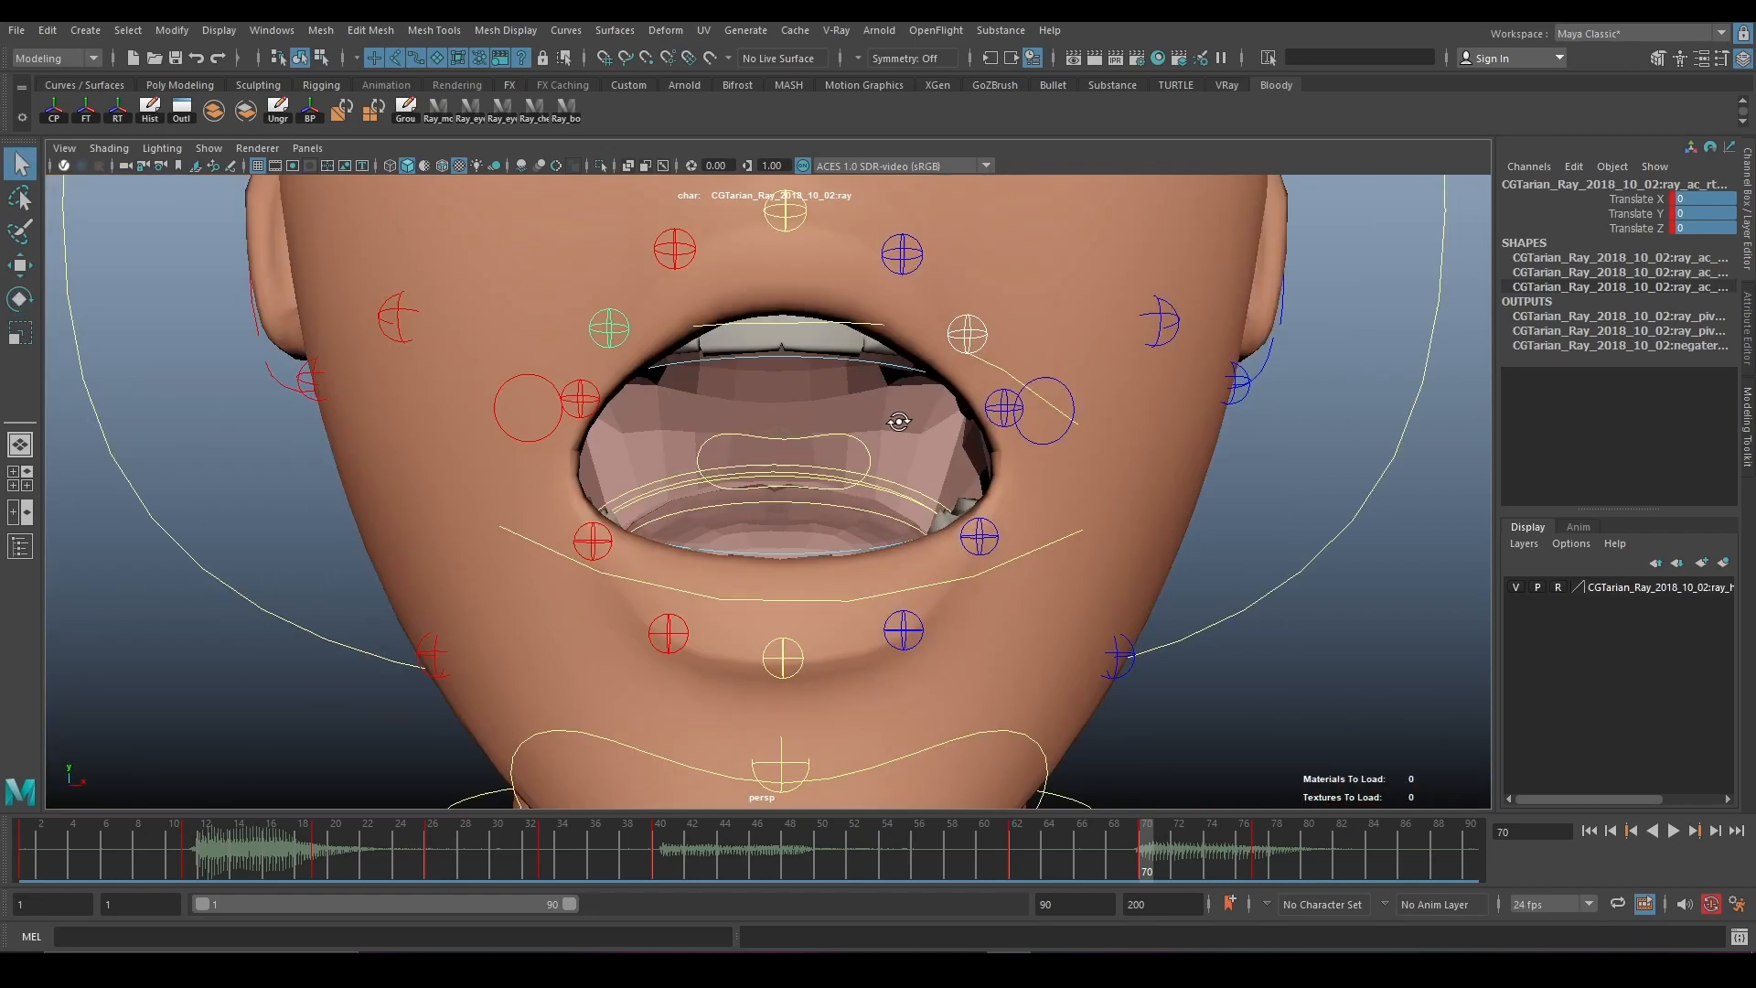
key(w)
drag(608, 264, 808, 425)
scroll(764, 319, down, 4)
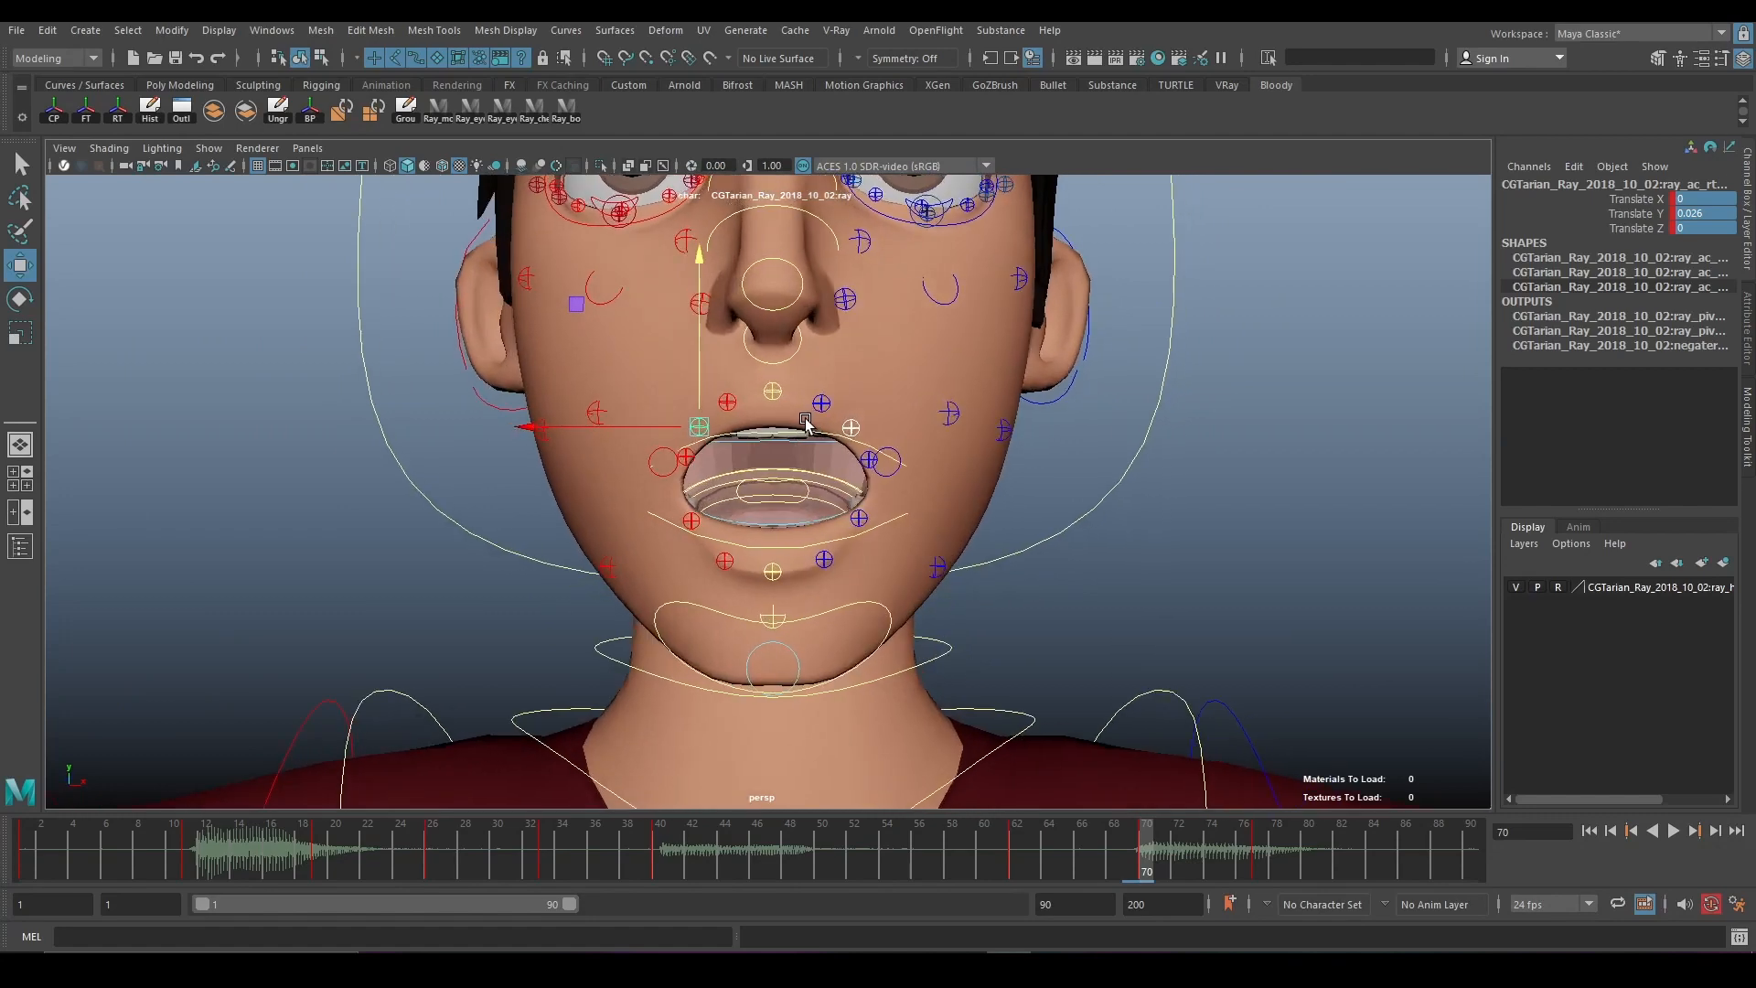
Push the character's left mouth-corner control back to about -0.148 in Translate Z at frame 70.
scroll(808, 428, up, 1)
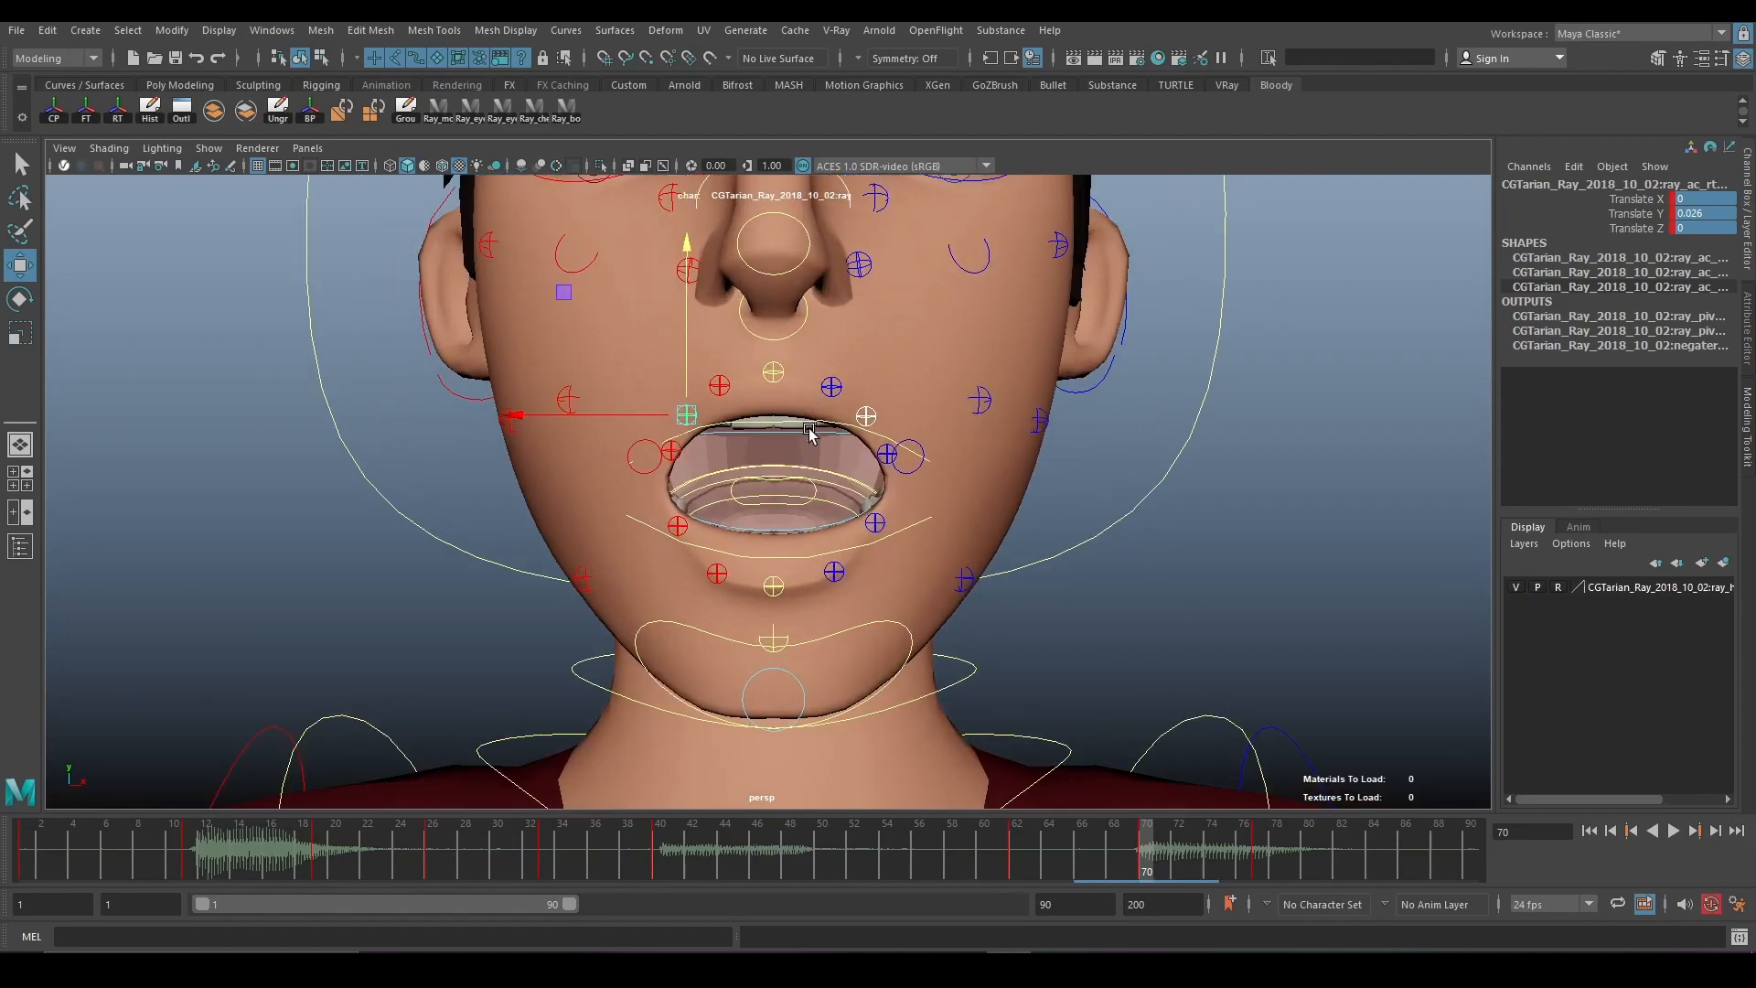
click(909, 469)
alt+drag(949, 490, 878, 468)
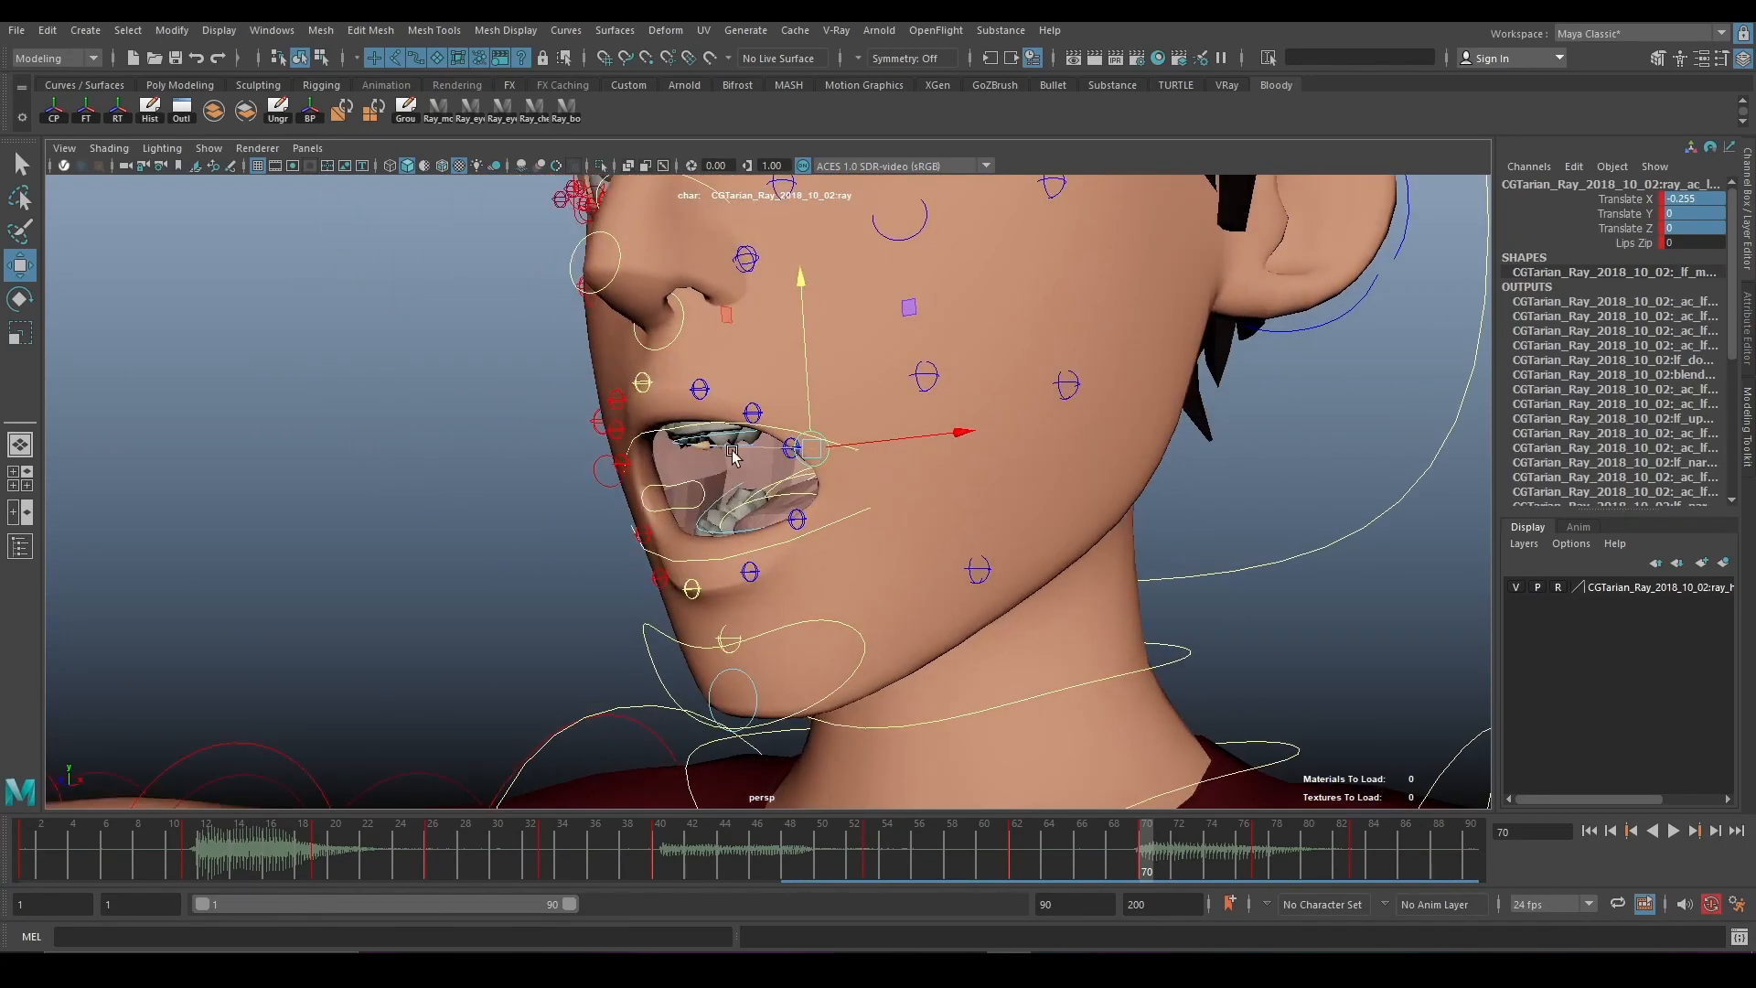
middle_drag(733, 454, 719, 446)
drag(722, 445, 731, 446)
Push the character's right mouth-corner control back to about -0.14 in Translate Z at frame 70.
alt+drag(631, 496, 787, 490)
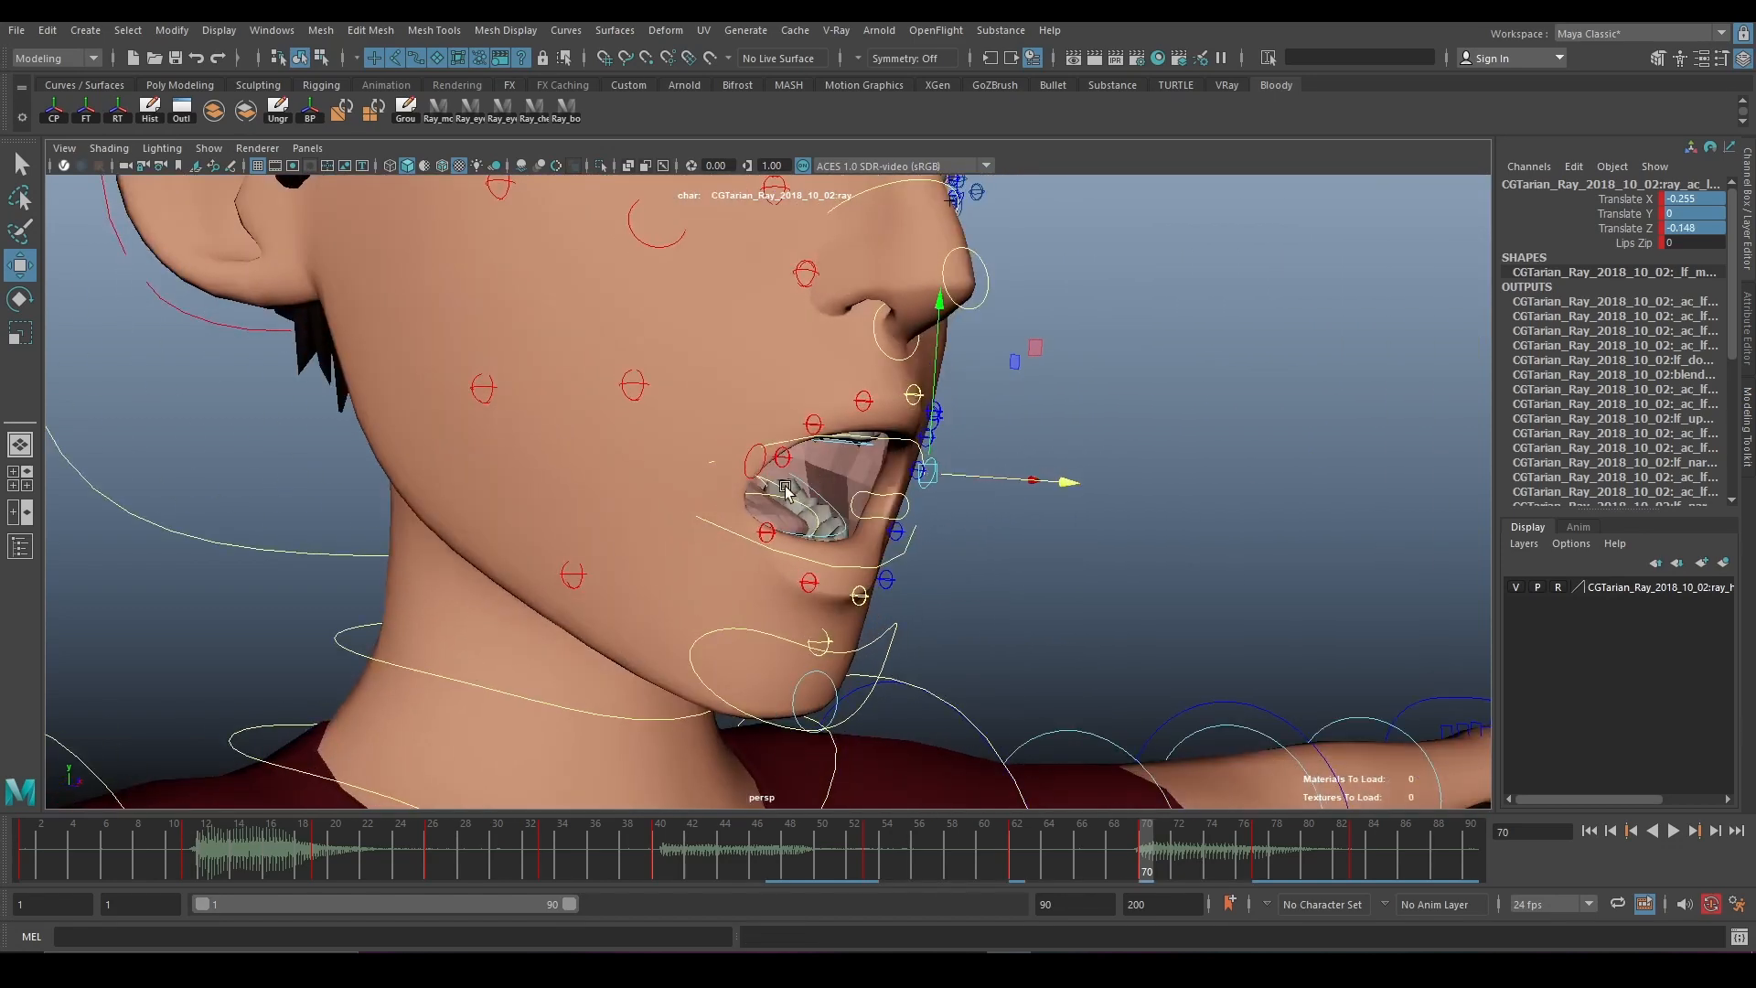
click(745, 456)
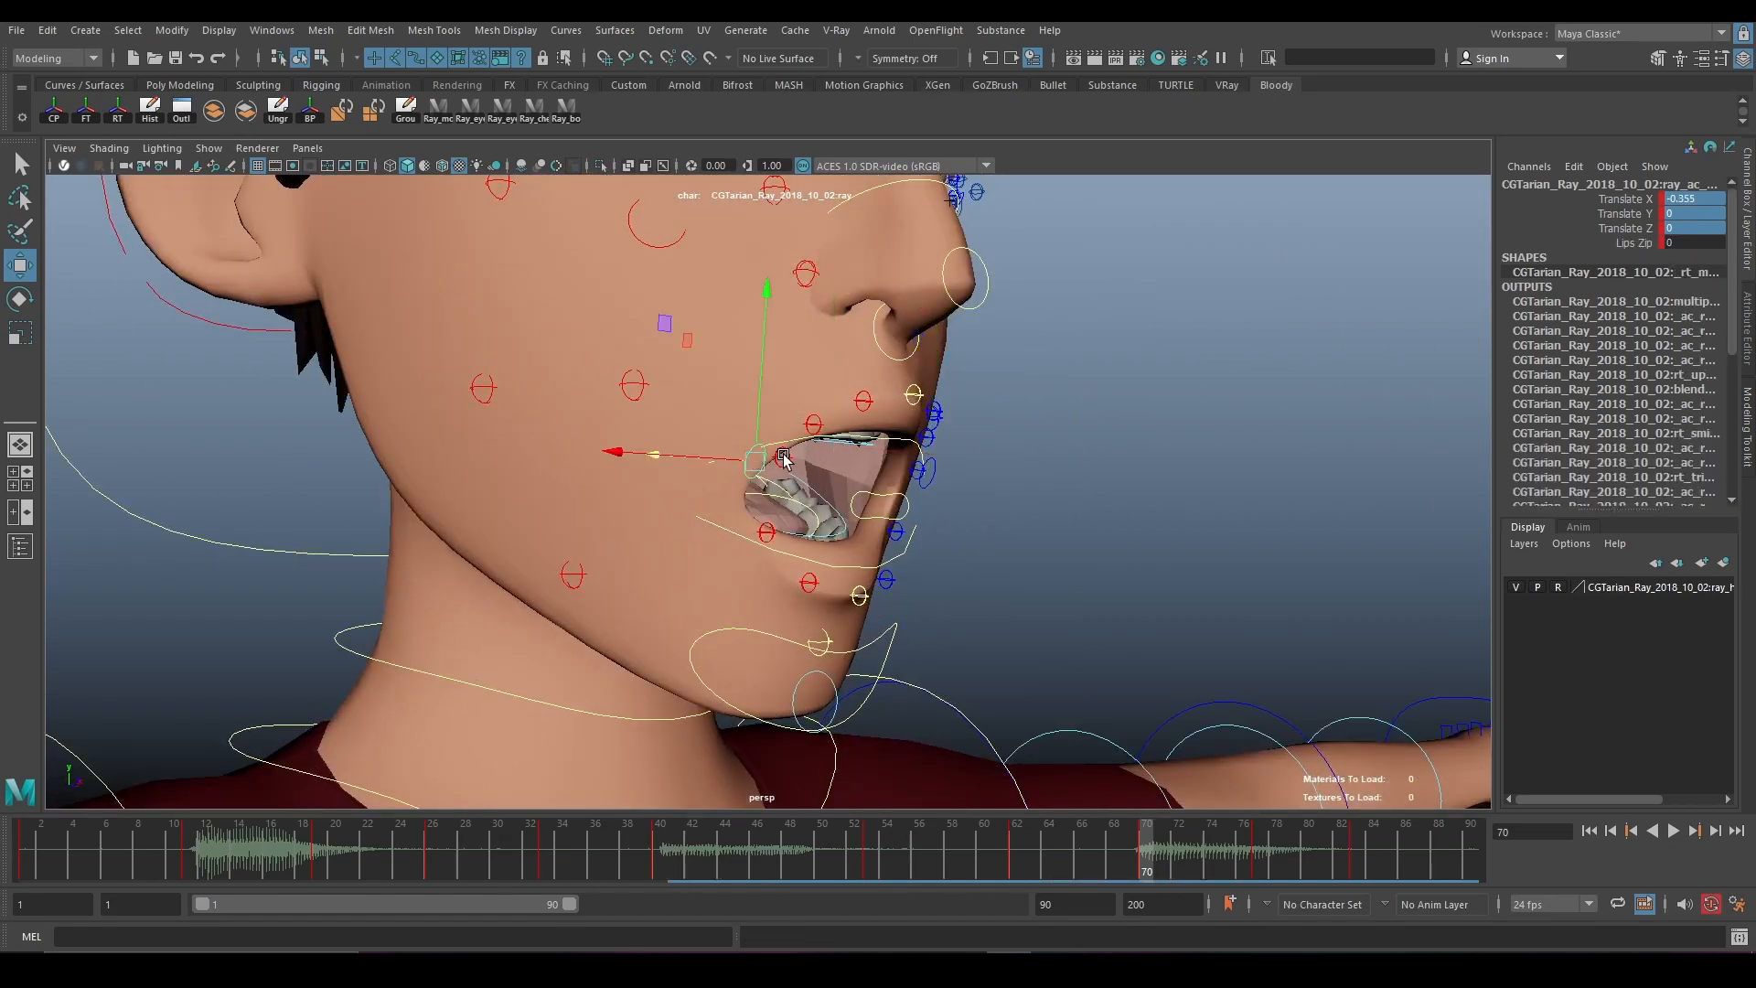
alt+drag(595, 477, 653, 461)
alt+drag(893, 504, 1076, 779)
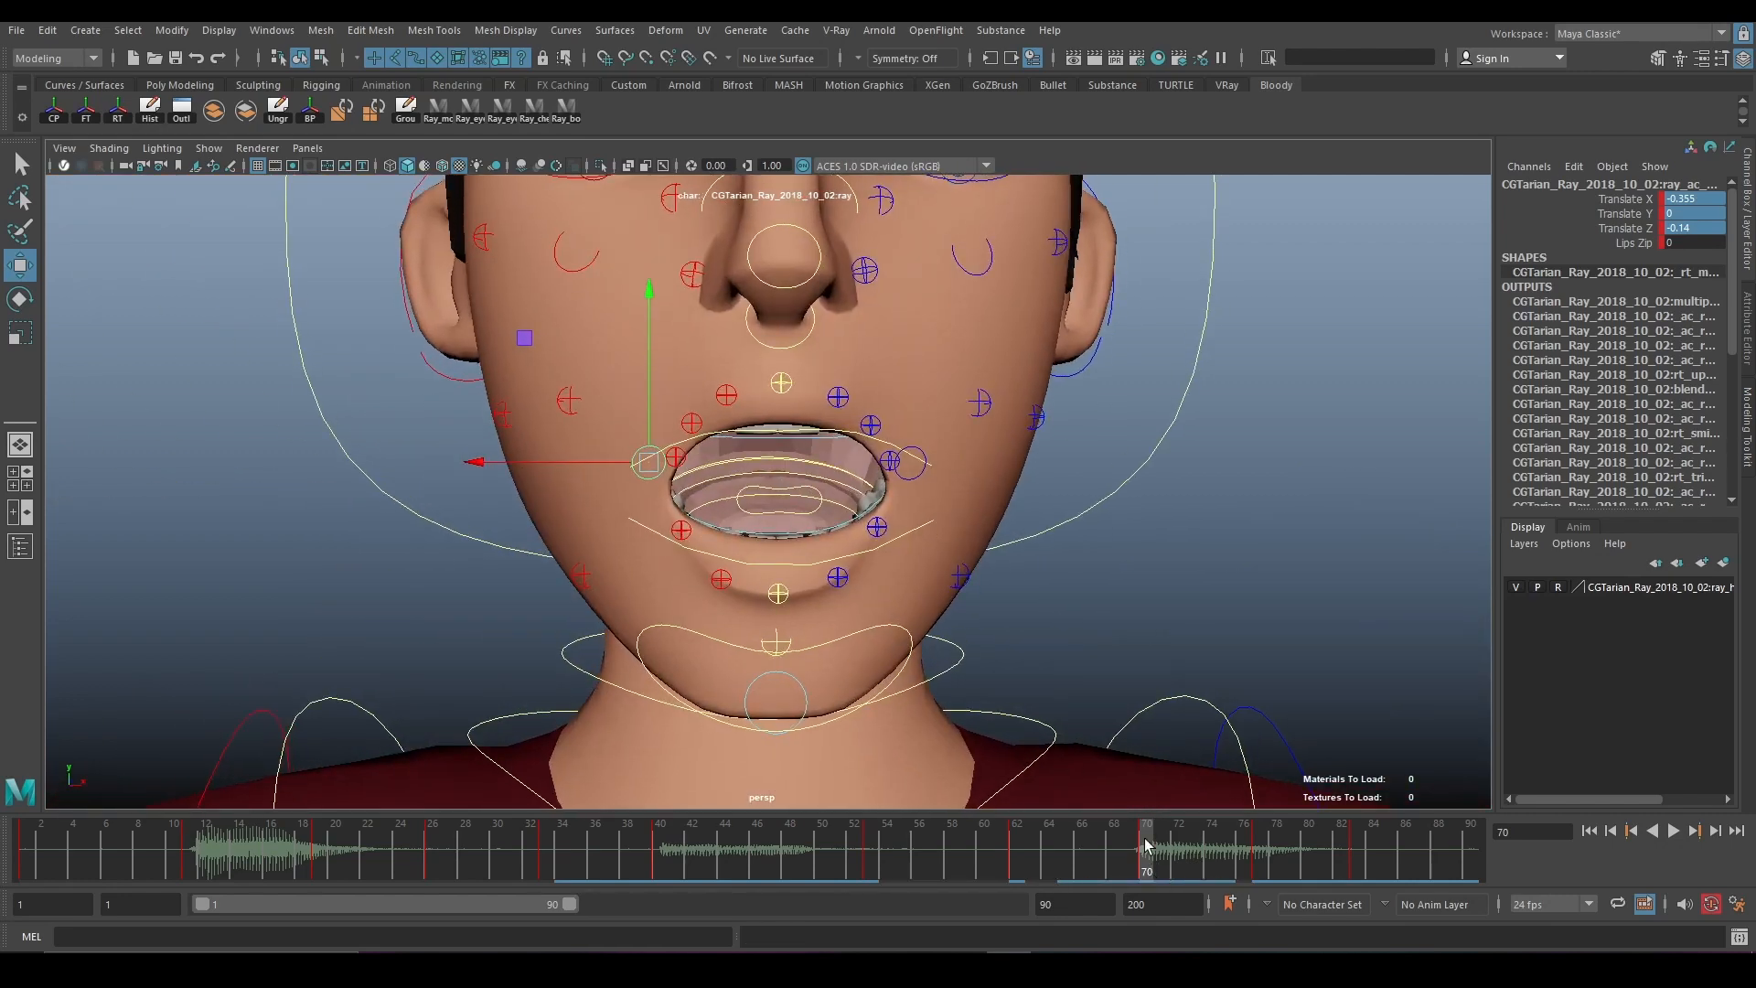
Scrub past the third sound and limit the playback range to frames 89 to 114 around the fourth sound.
drag(1145, 846, 1435, 823)
scroll(899, 471, down, 3)
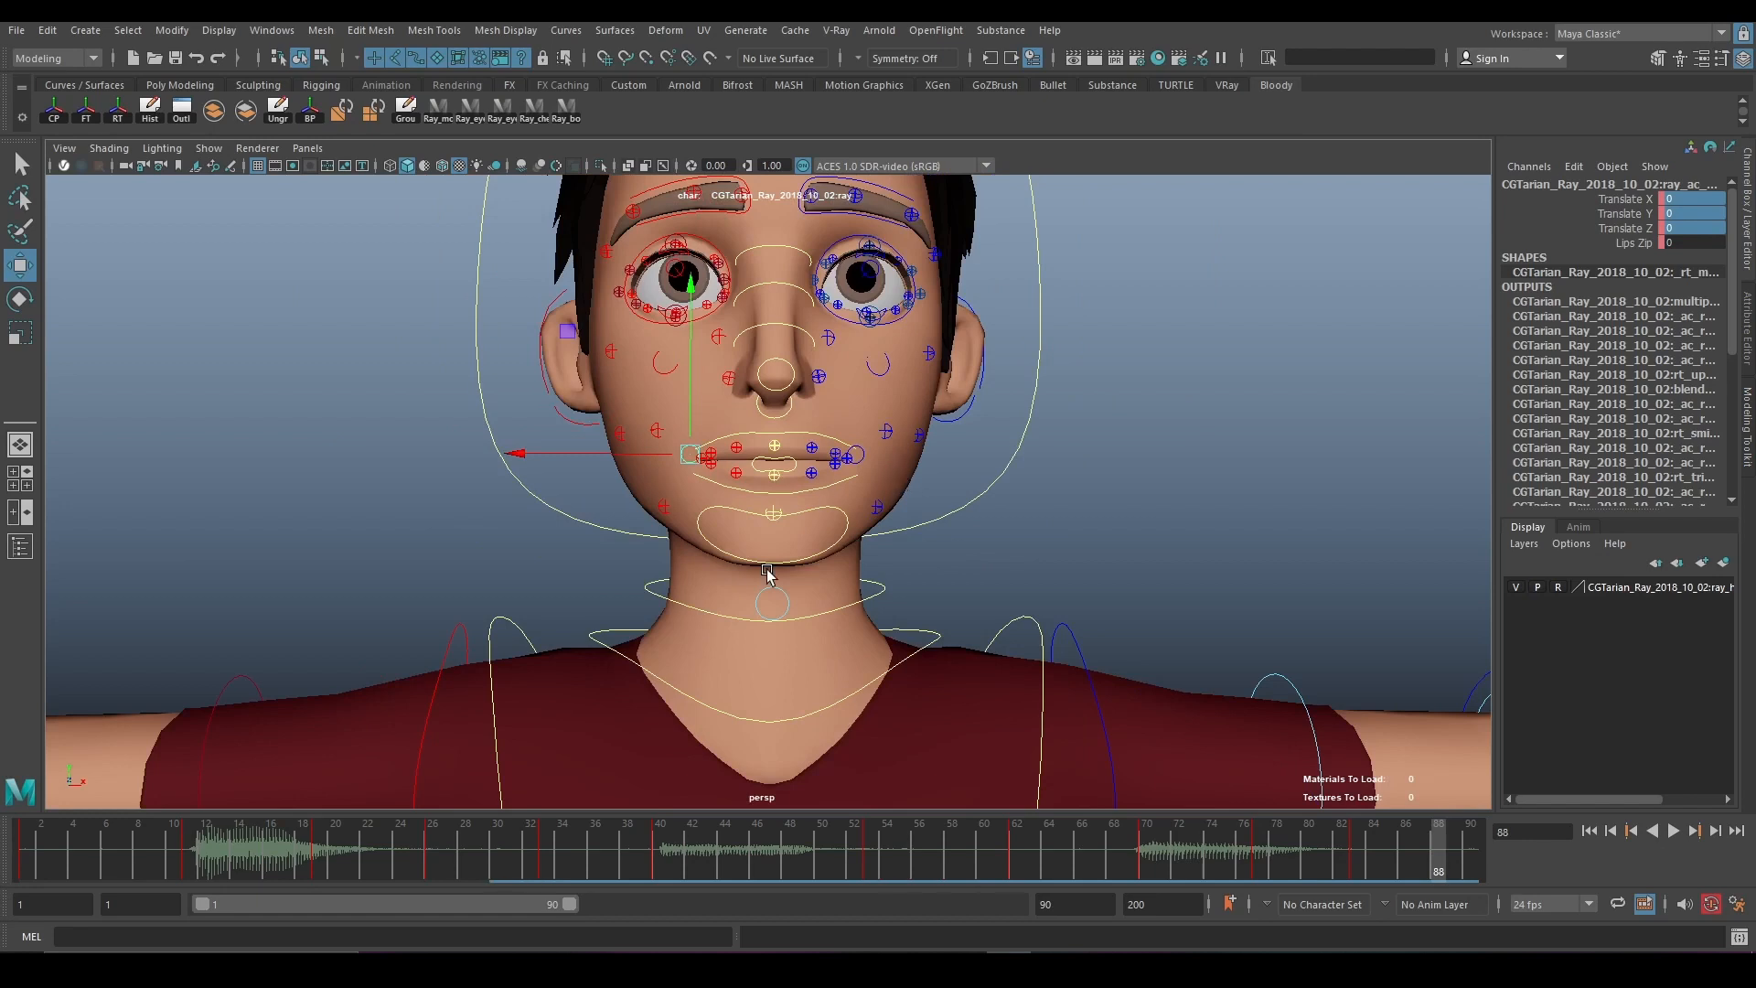
drag(426, 912, 671, 918)
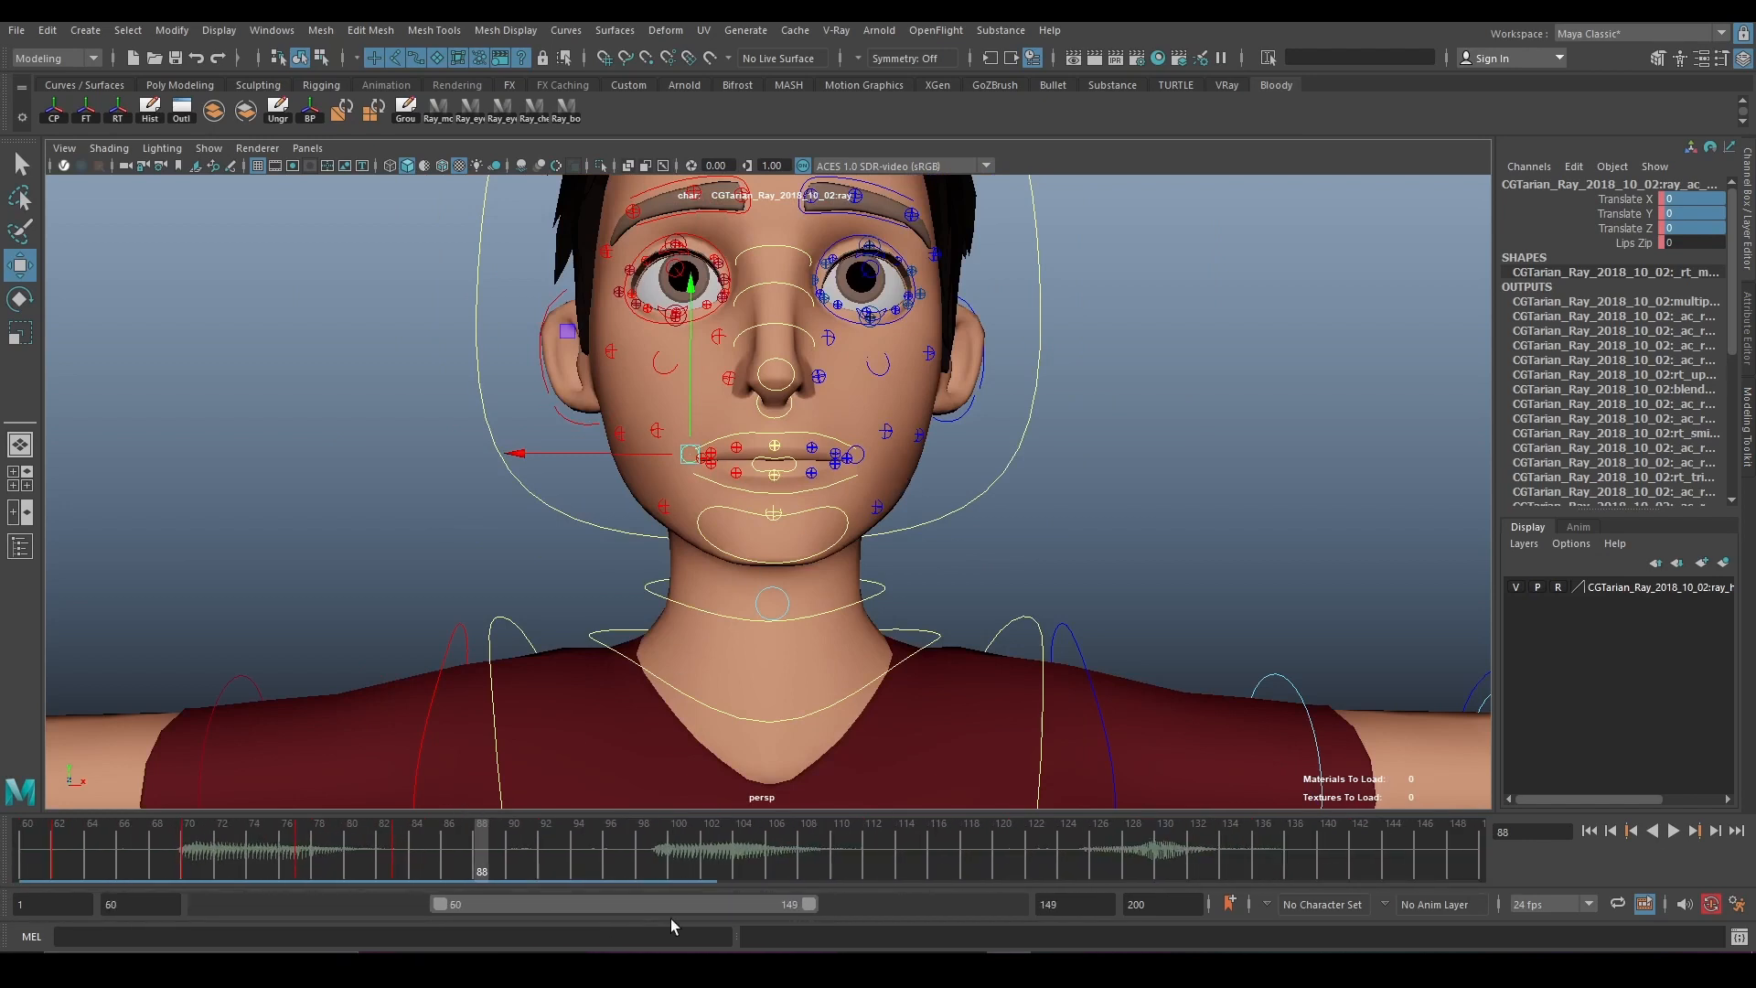
drag(512, 846, 638, 853)
drag(562, 898, 590, 898)
drag(470, 906, 564, 905)
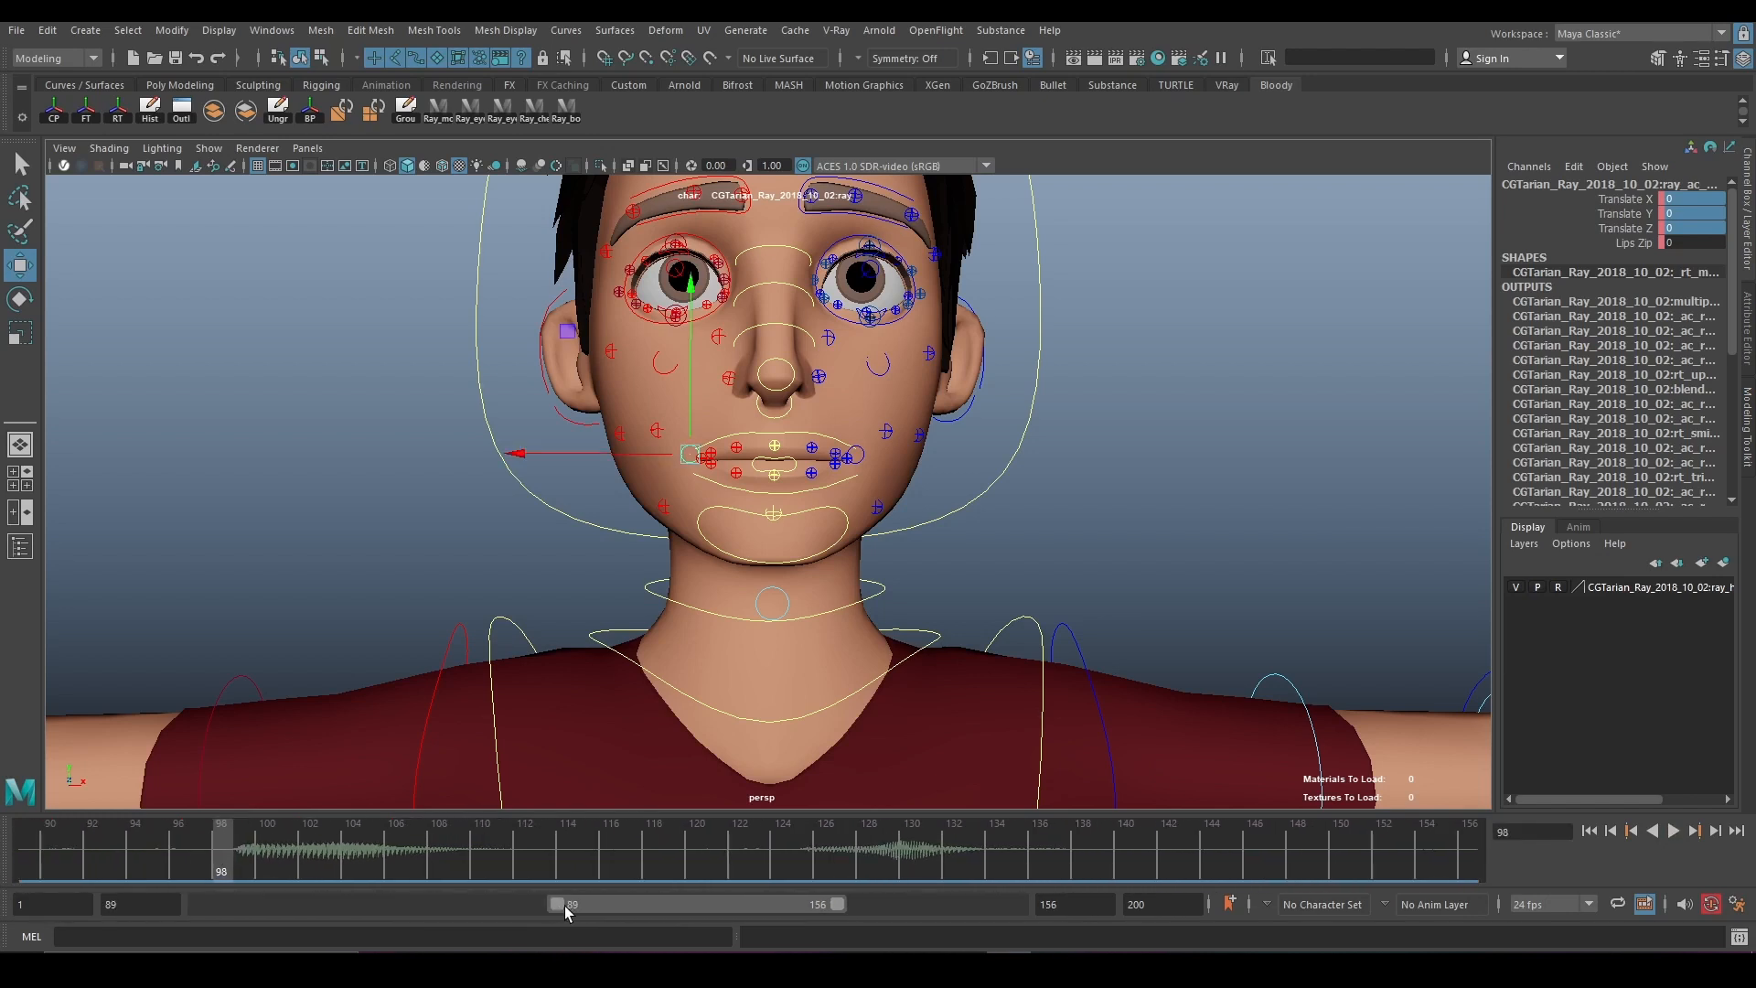
key(alt+v)
click(60, 859)
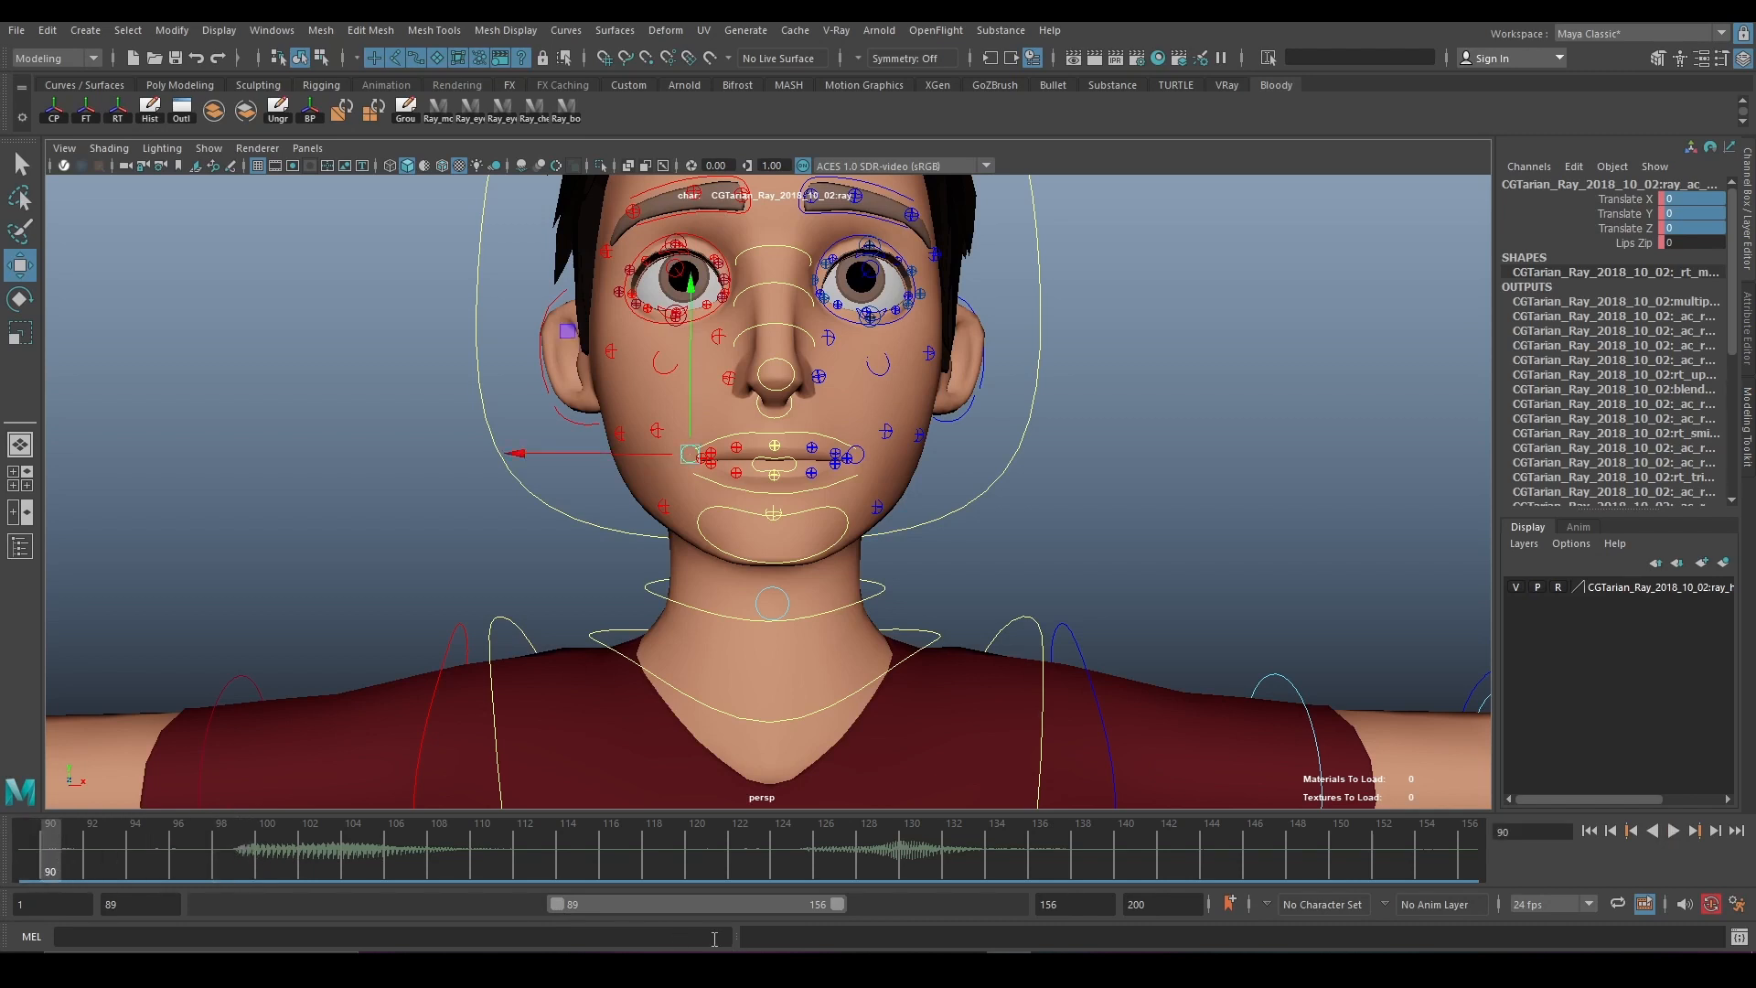
drag(838, 907, 659, 909)
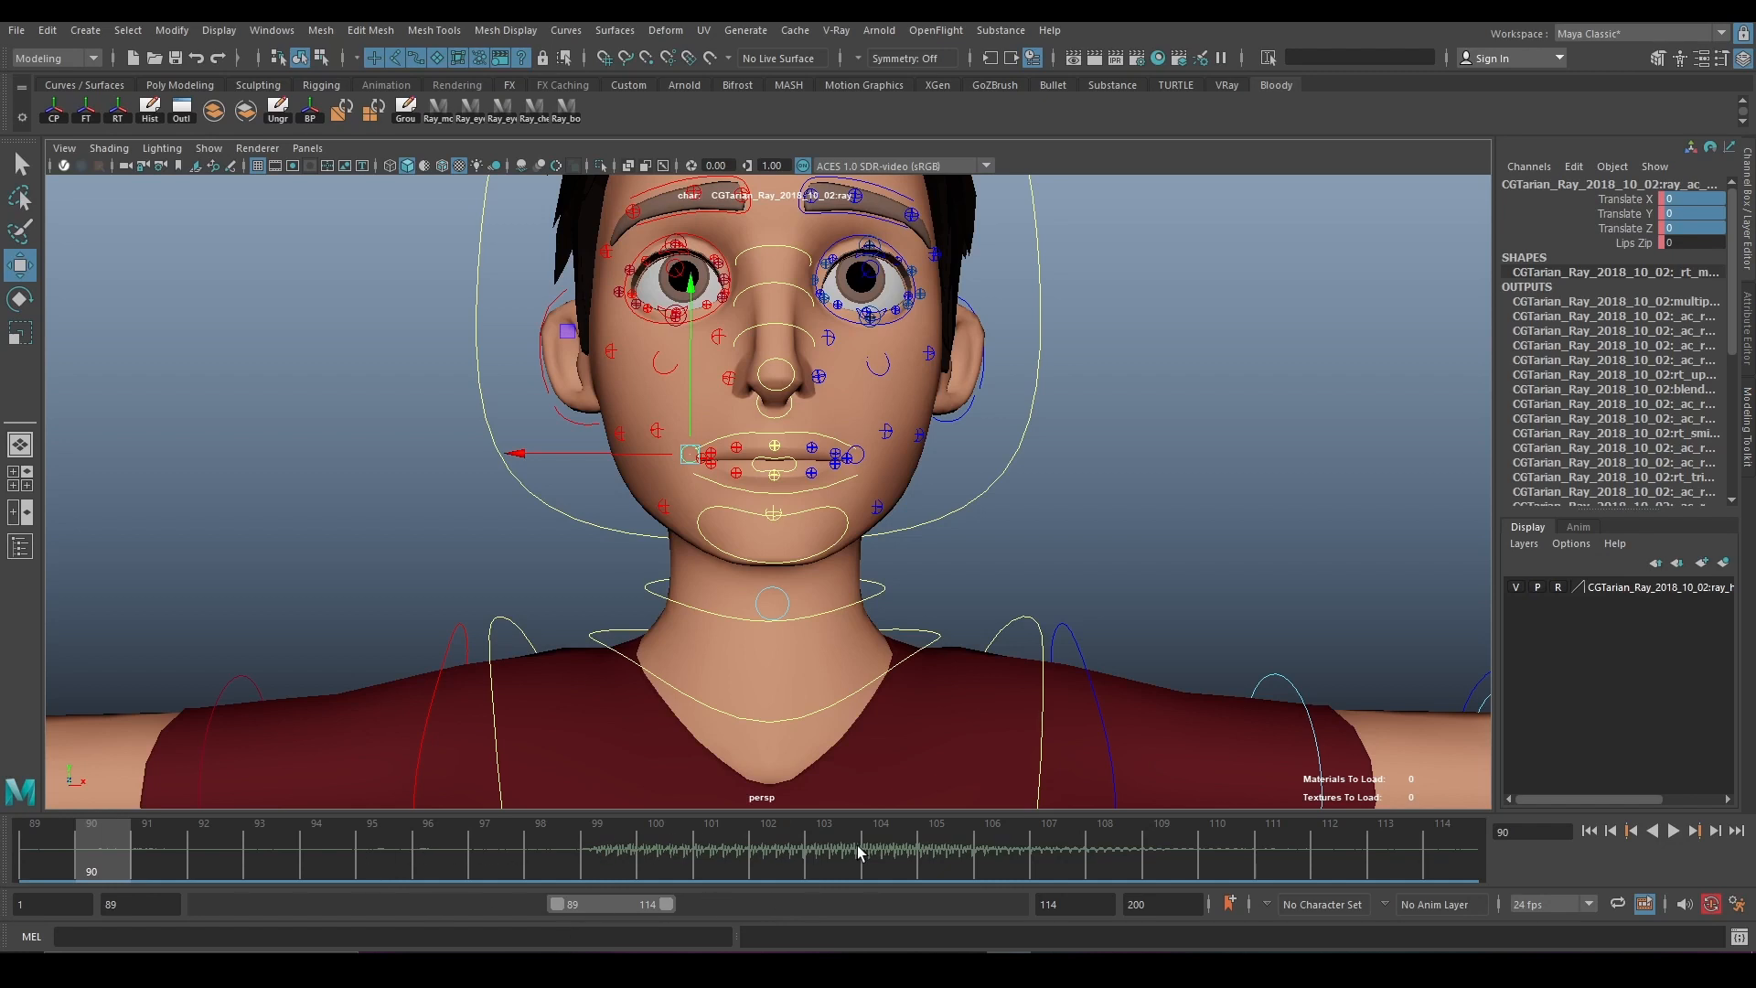
Key all mouth controls in the closed pose at frame 92 and again at frame 99, where the fourth sound starts.
click(215, 854)
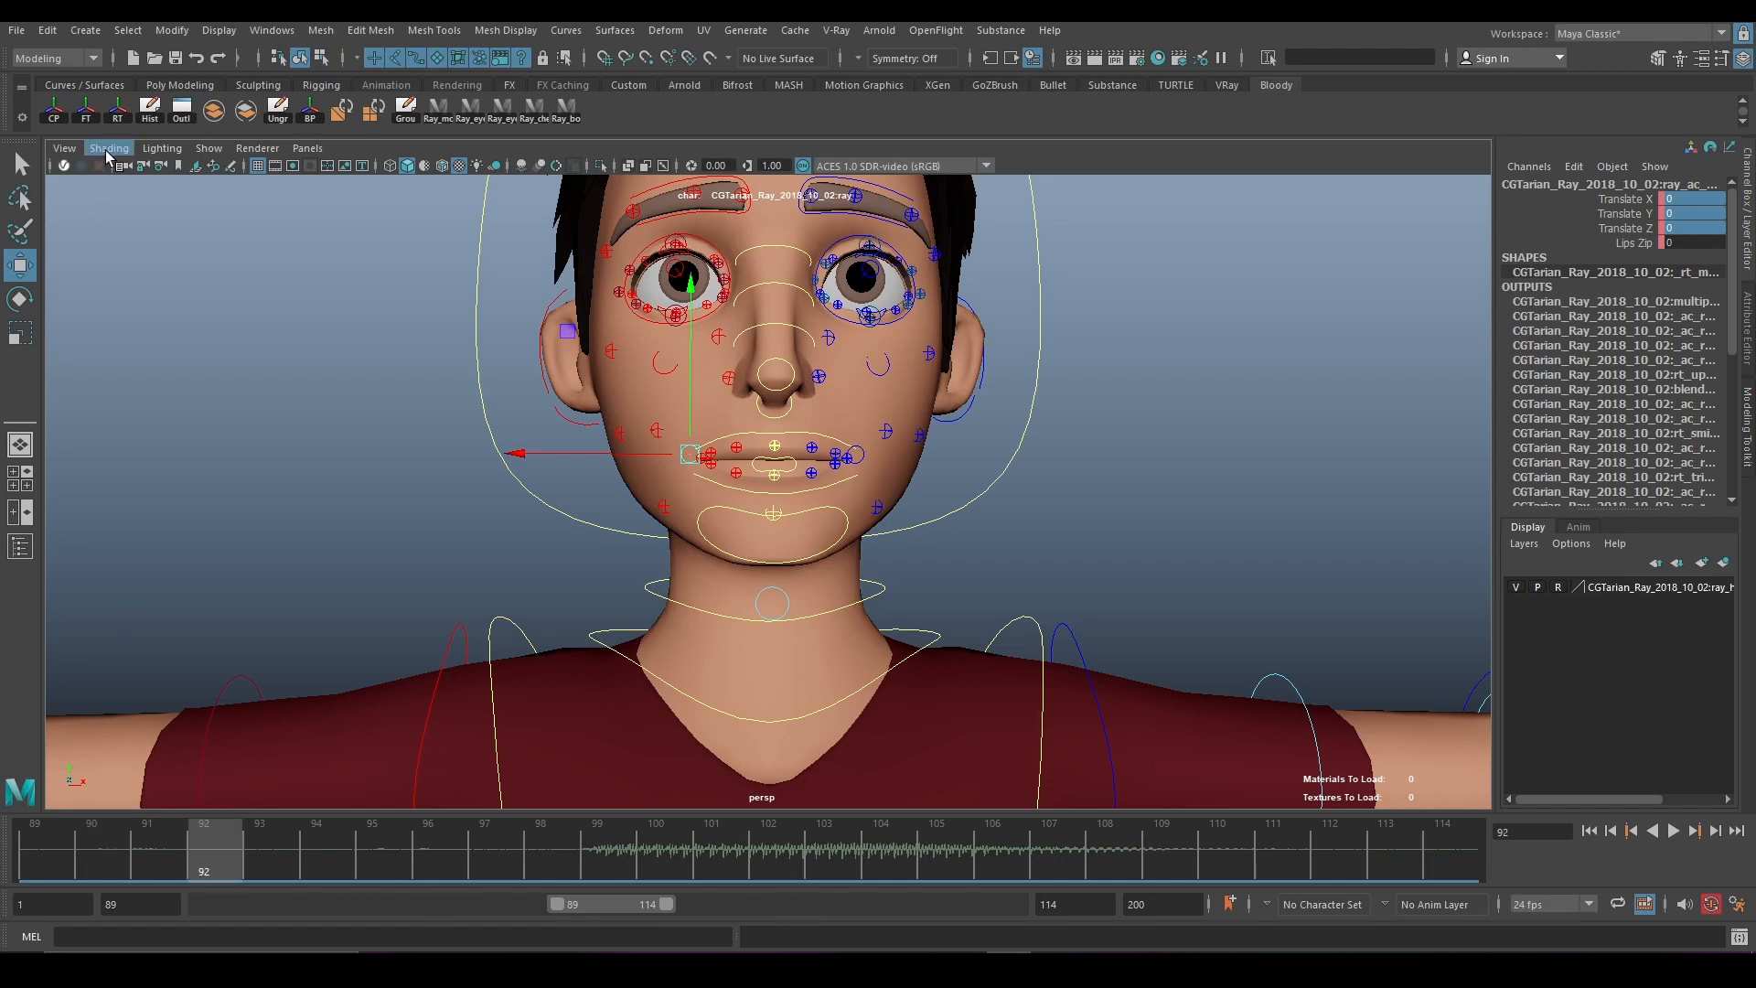
click(437, 110)
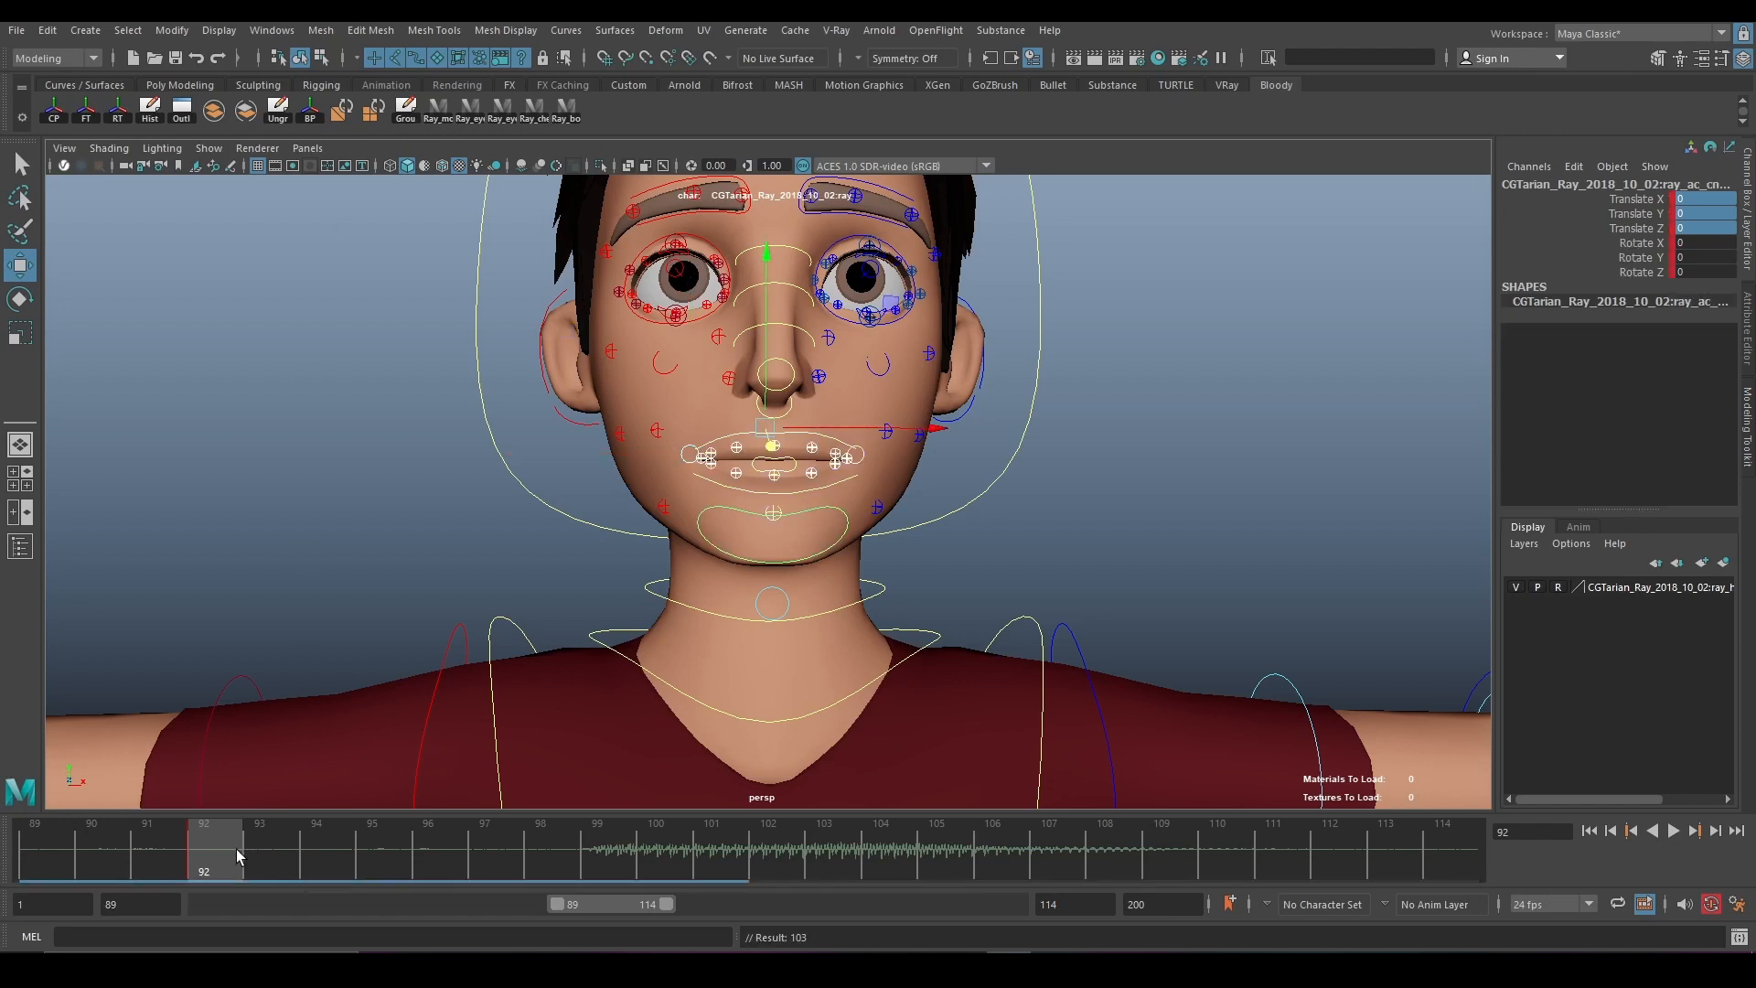
click(282, 852)
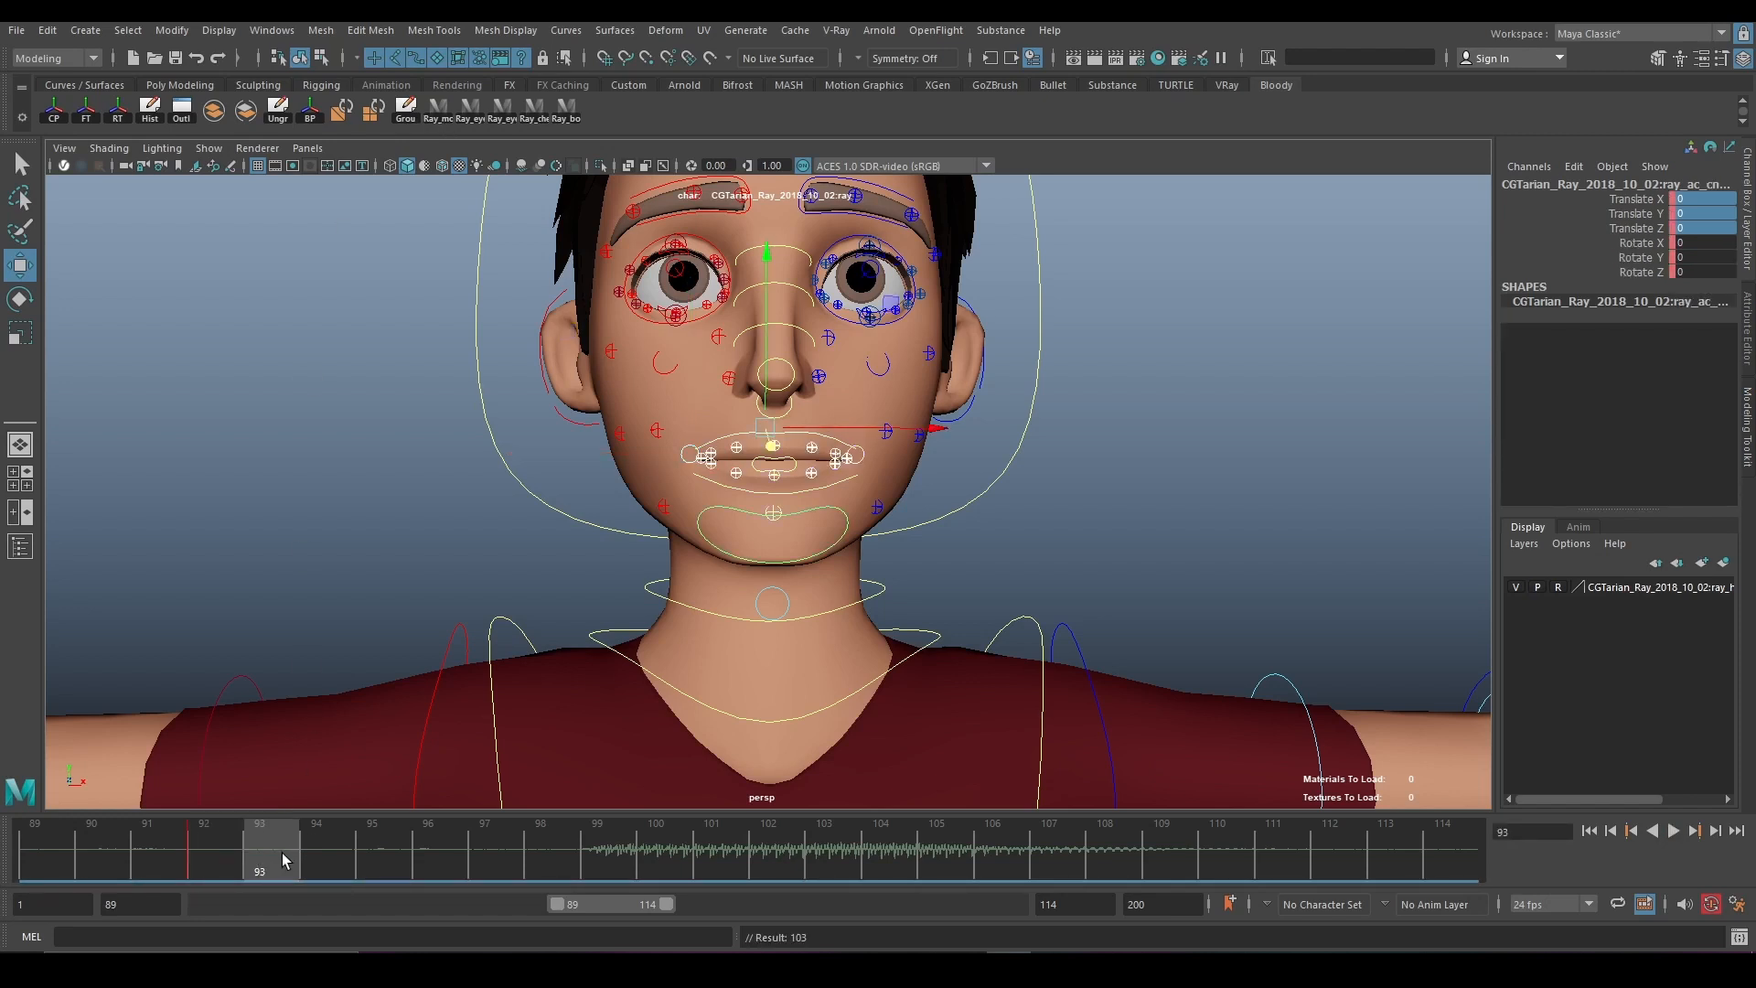
click(1674, 832)
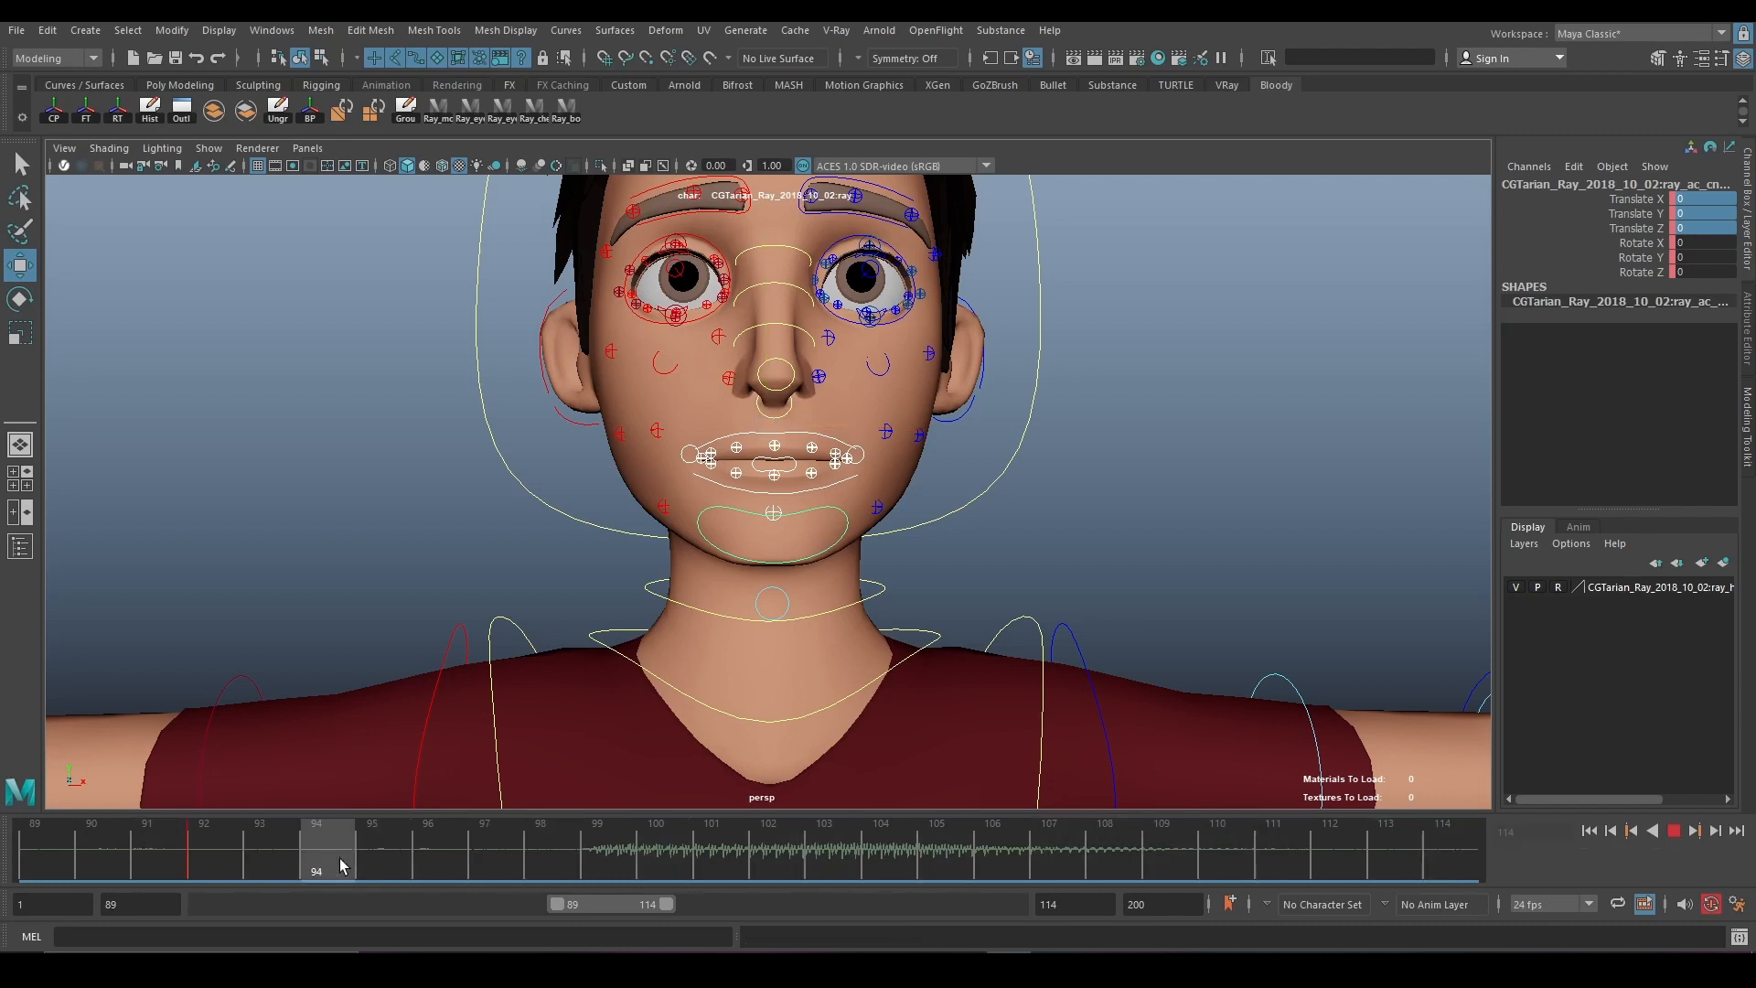
drag(545, 864, 601, 867)
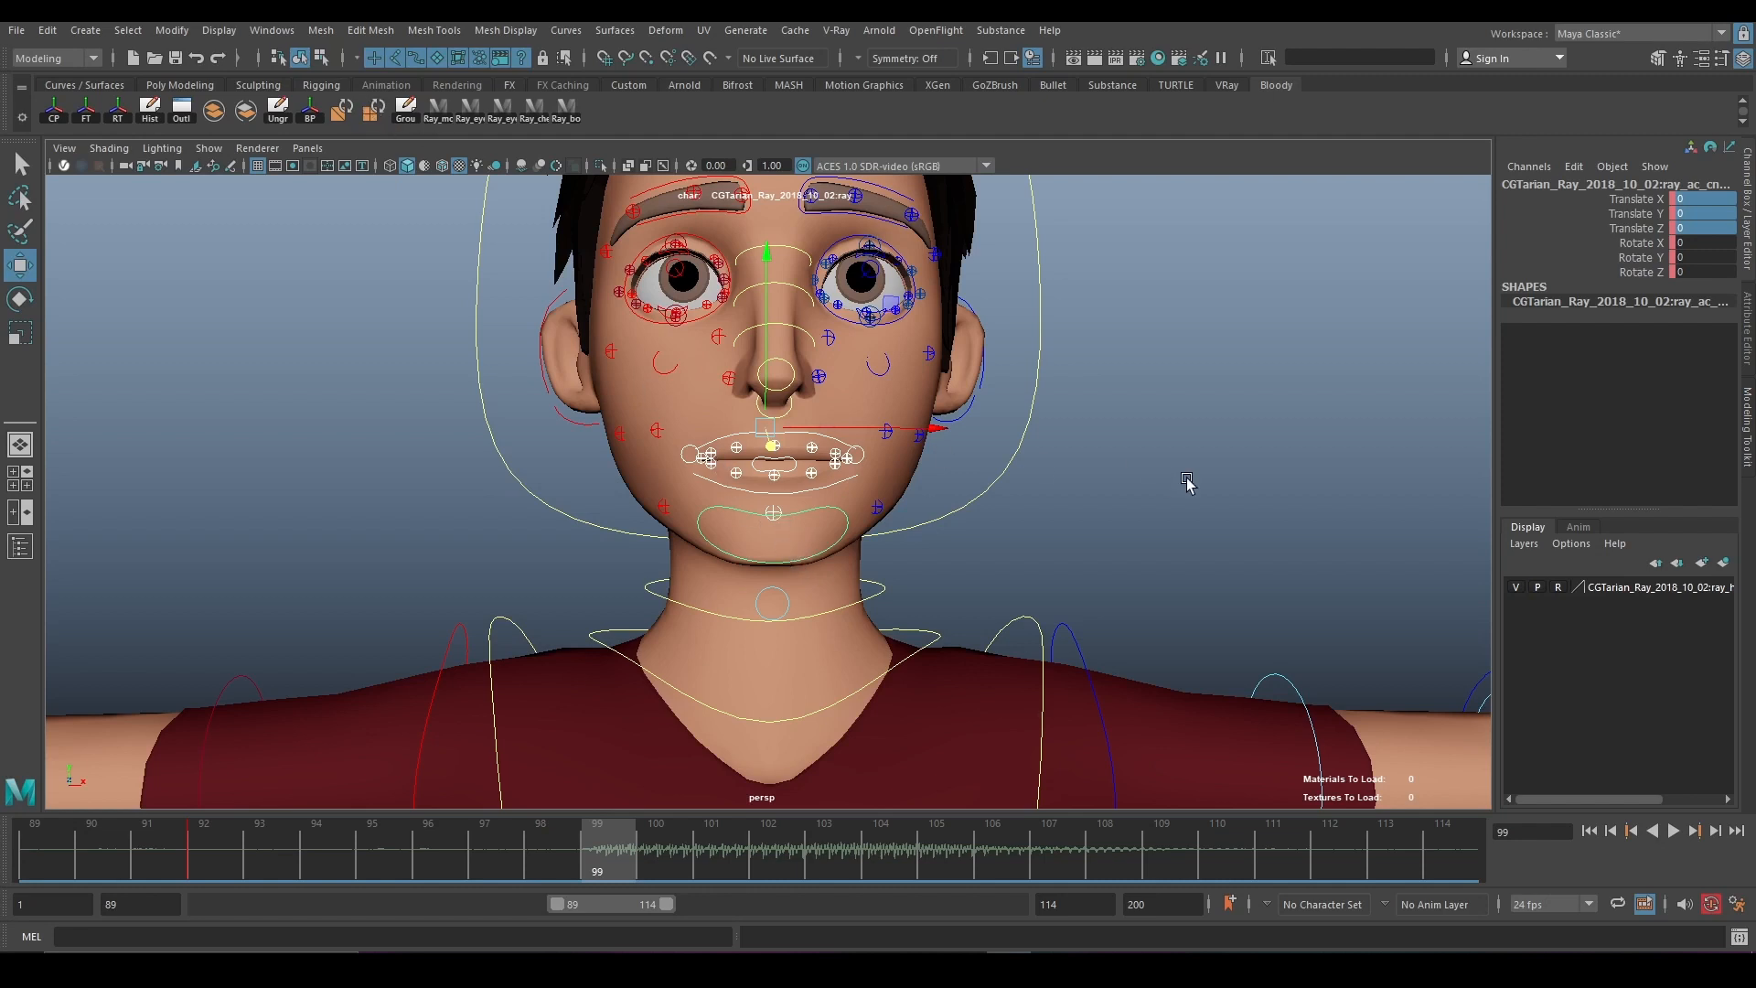
click(1109, 555)
click(446, 123)
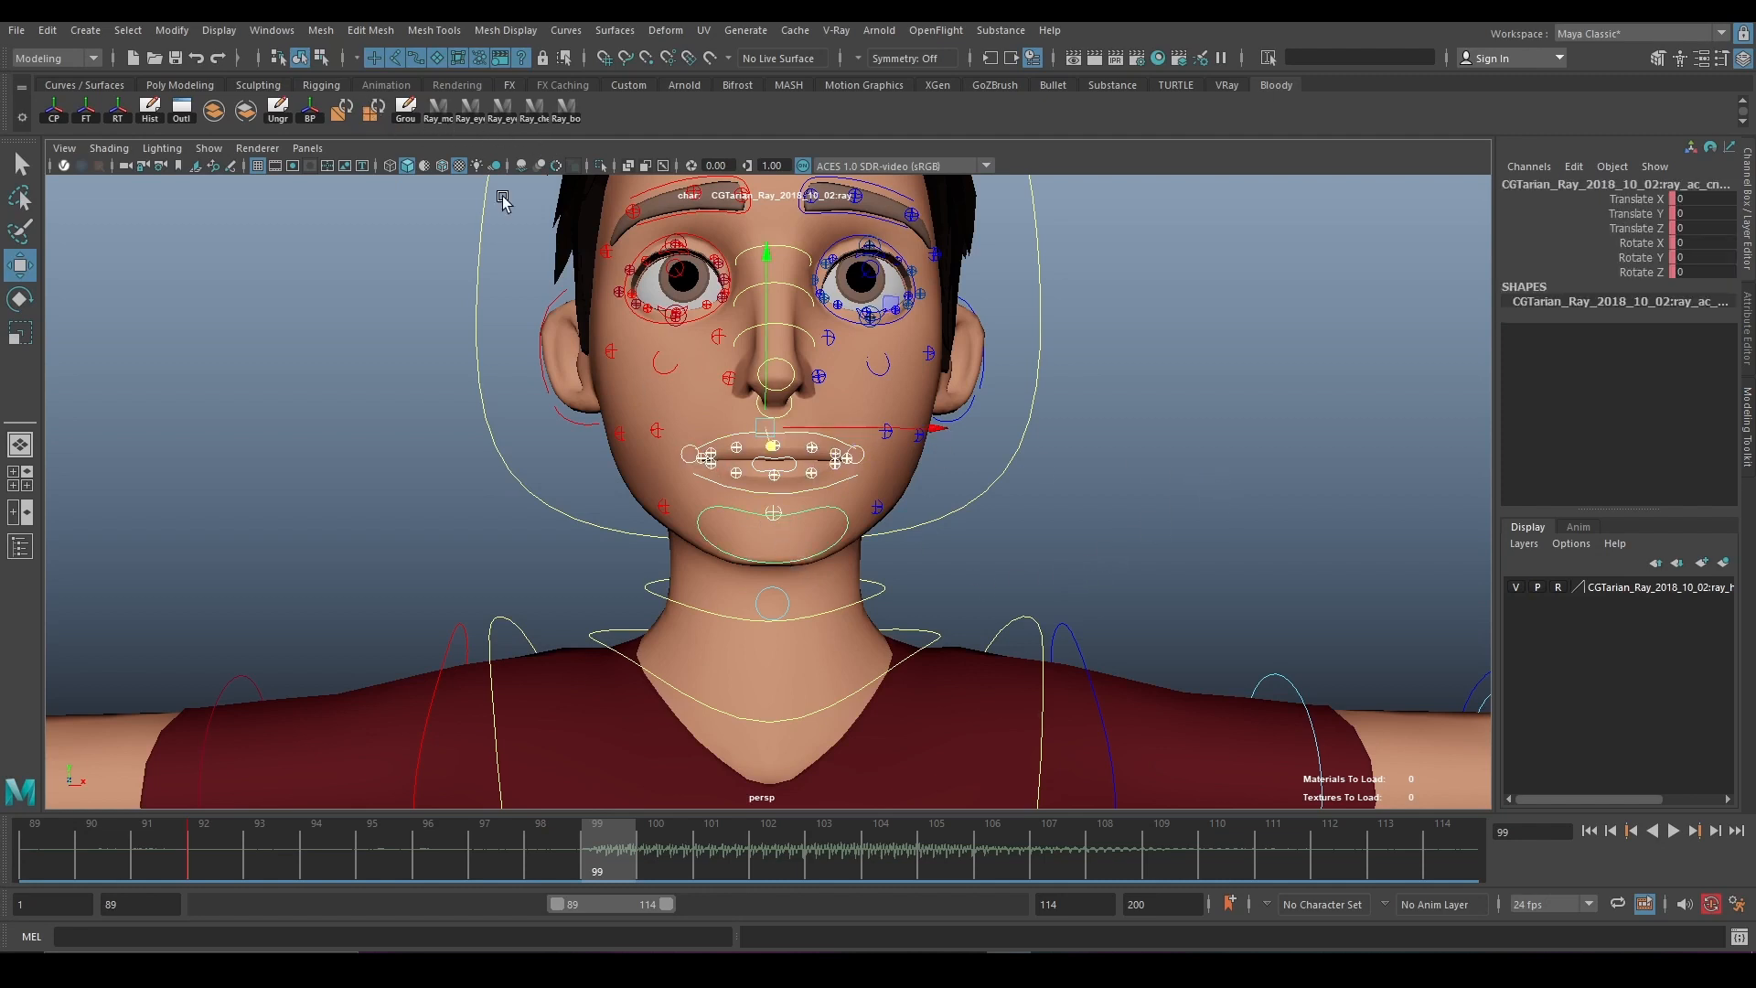
key(f)
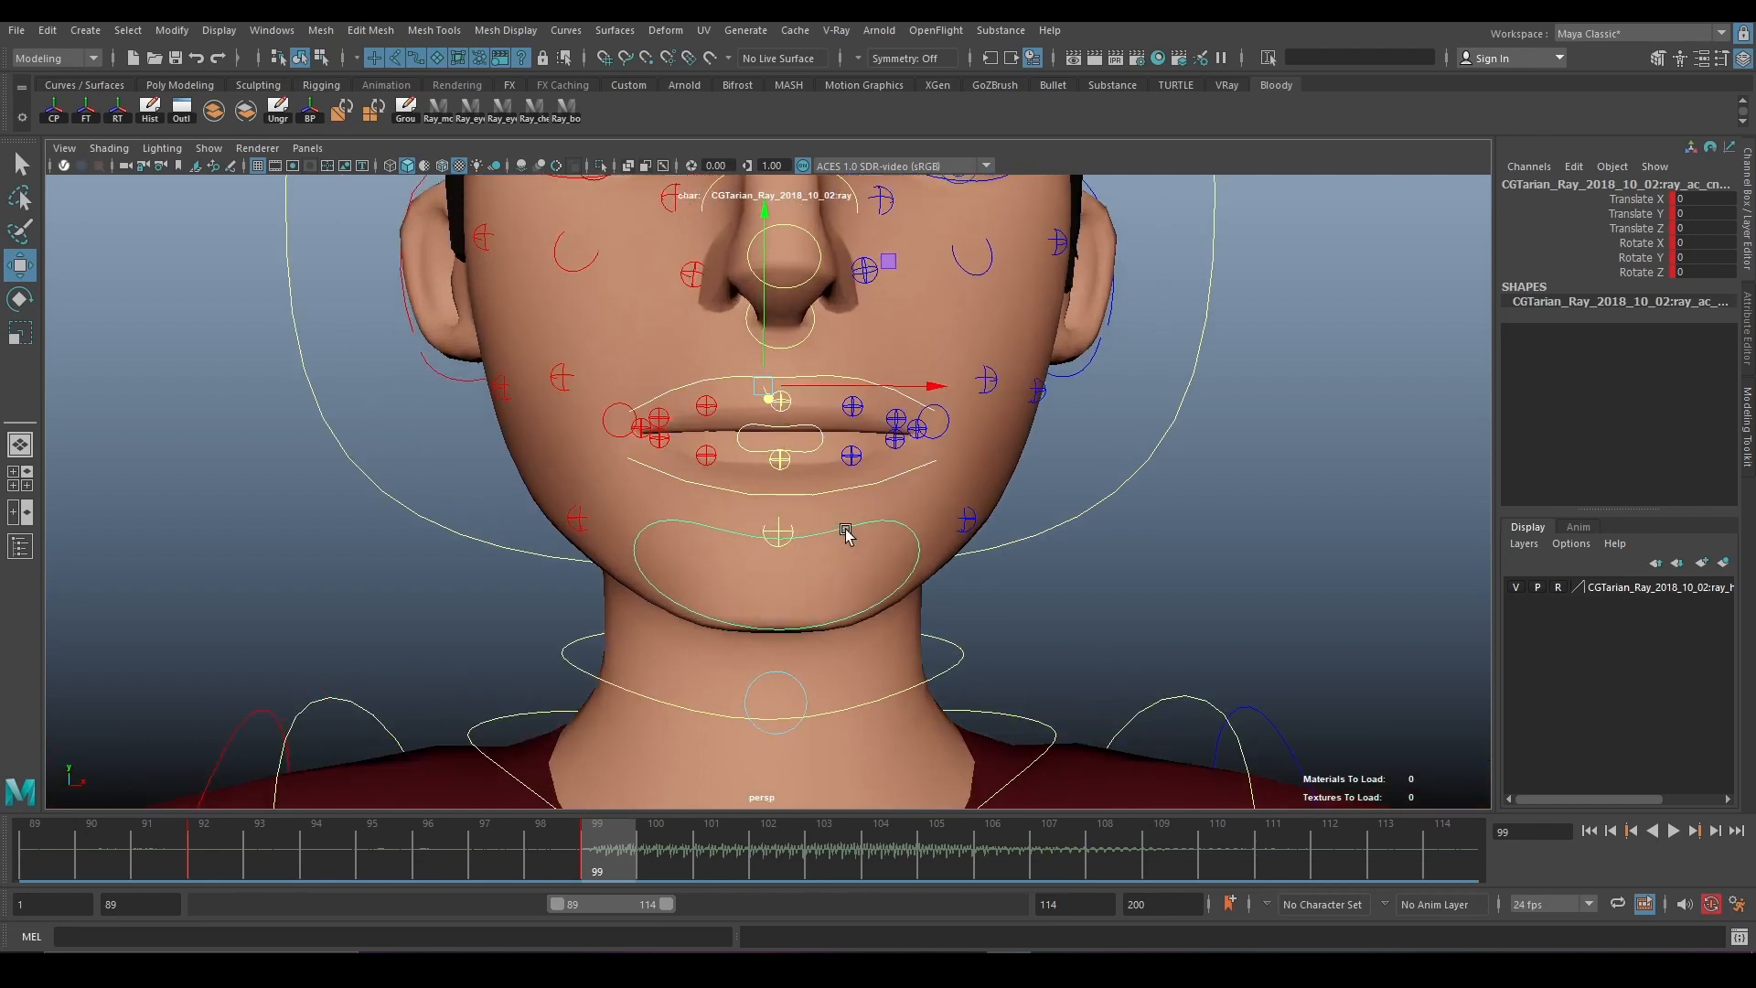
Open the jaw at frame 99 by rotating its control to about 7.516 in Rotate X.
key(e)
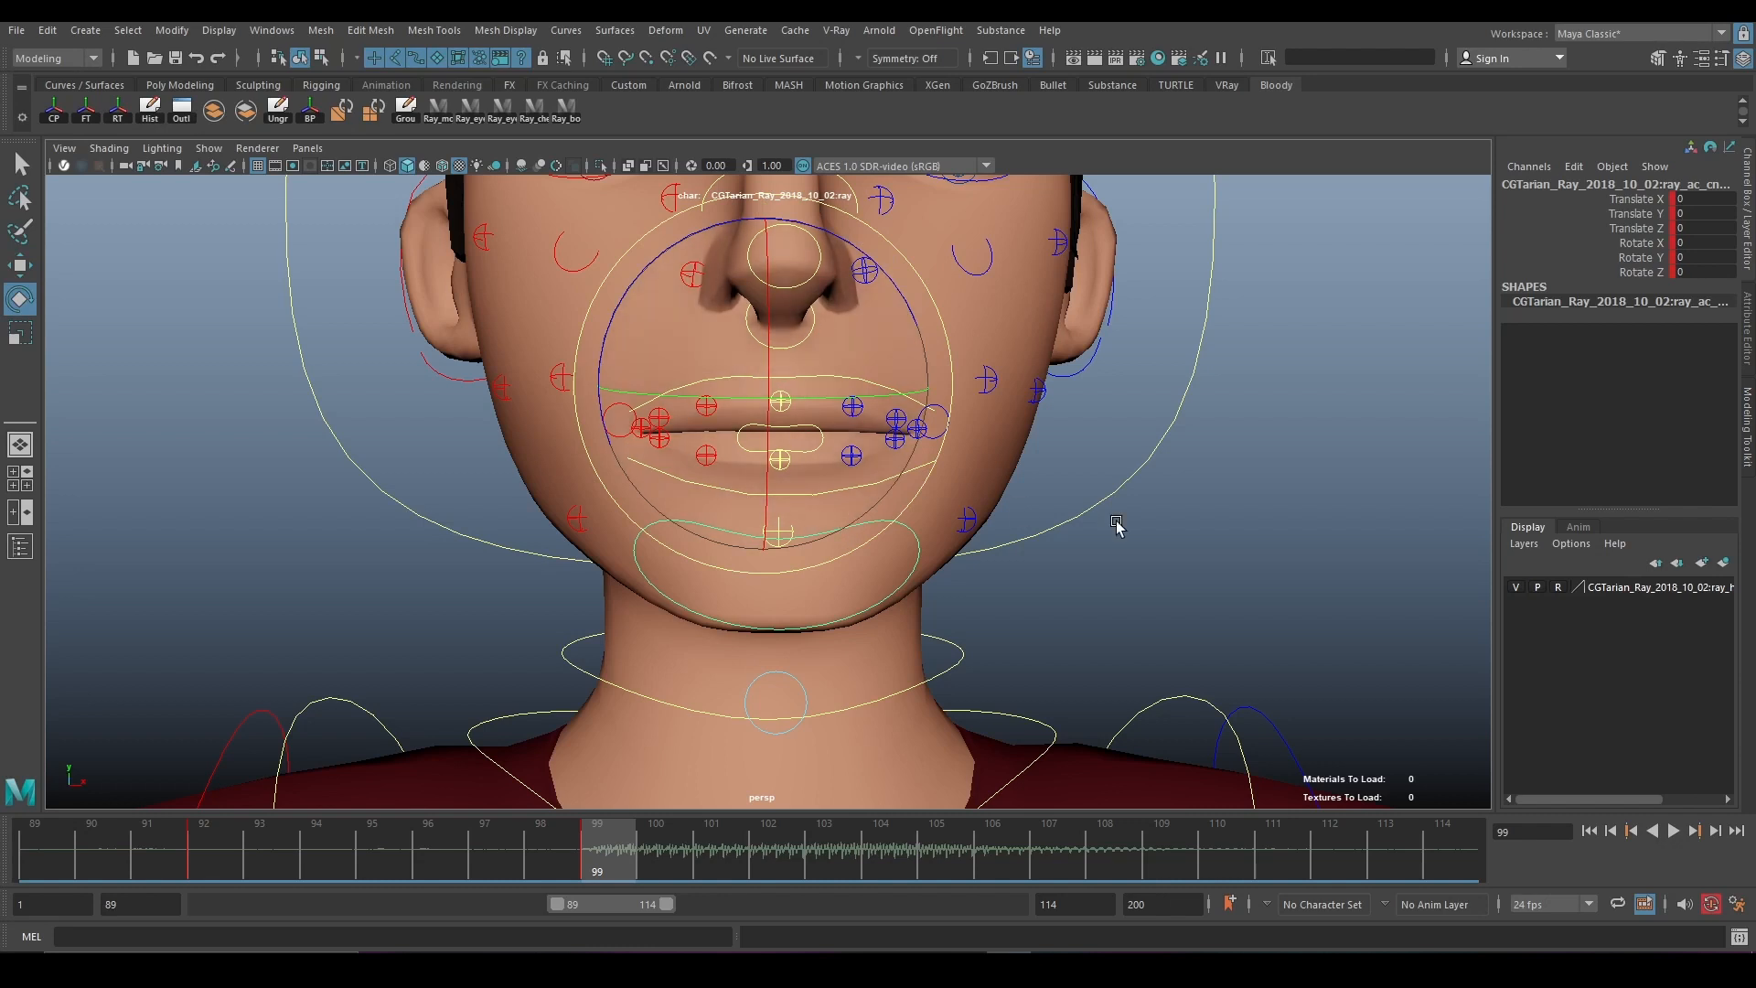
scroll(919, 403, up, 2)
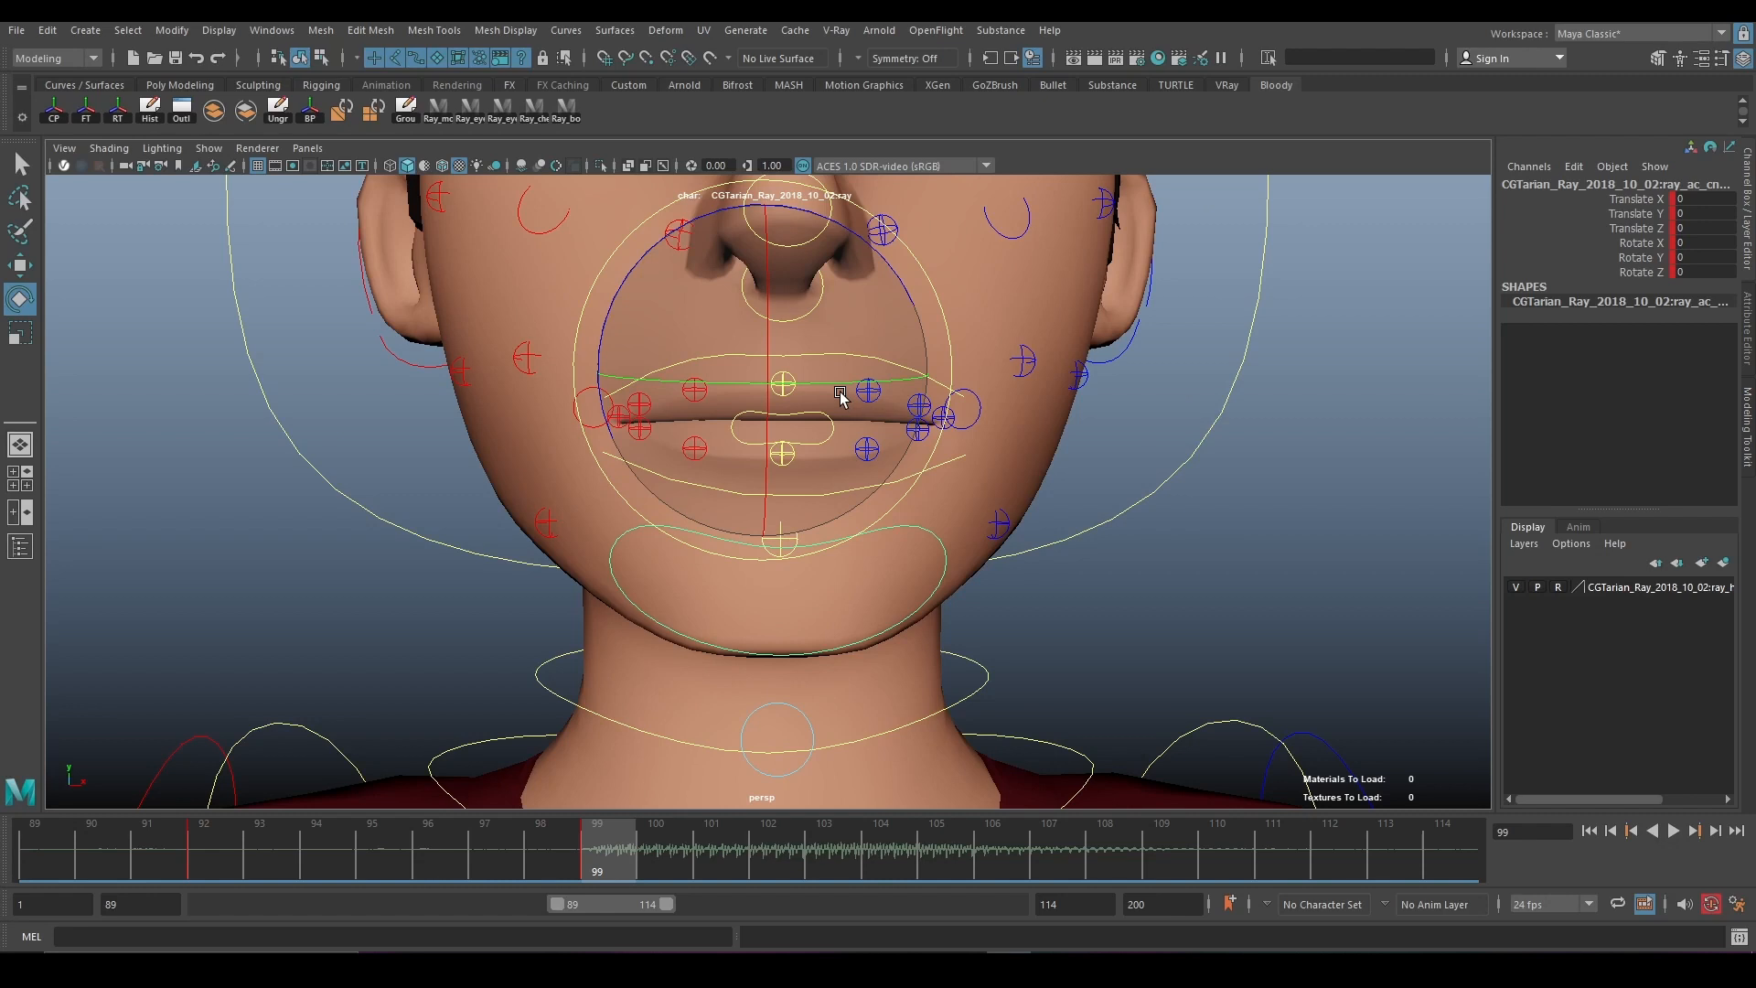
key(w)
key(e)
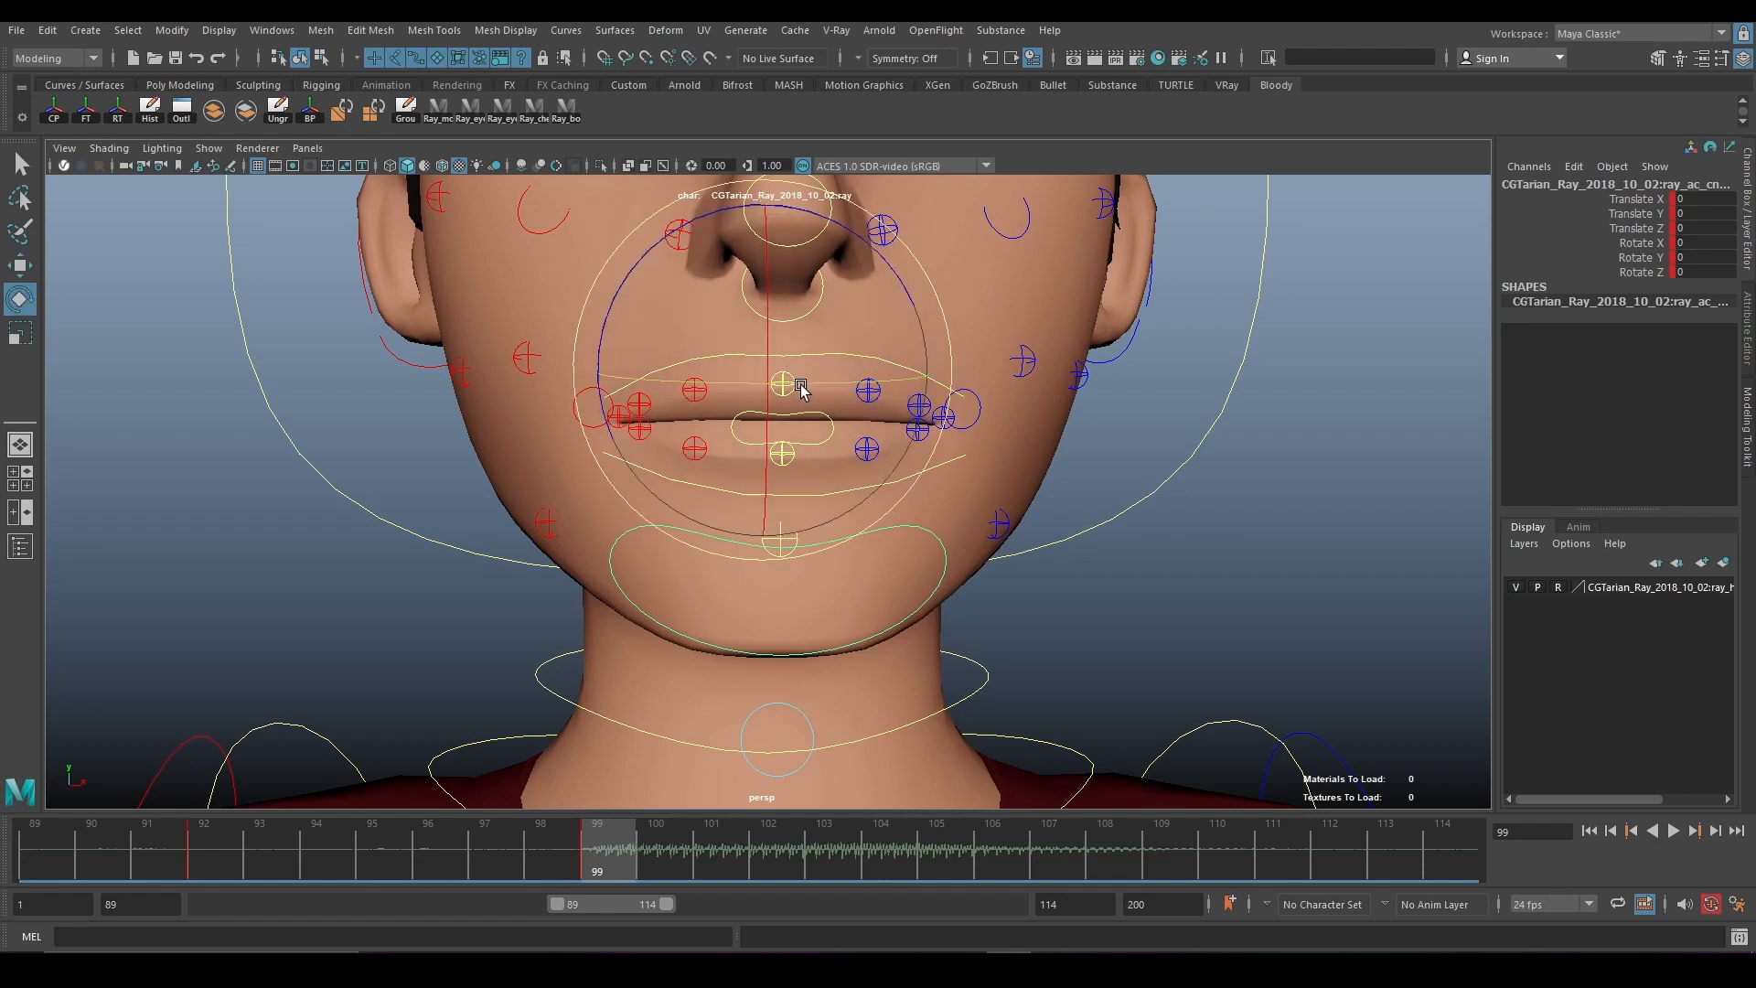
drag(769, 292, 772, 317)
alt+drag(901, 530, 919, 508)
drag(756, 325, 757, 336)
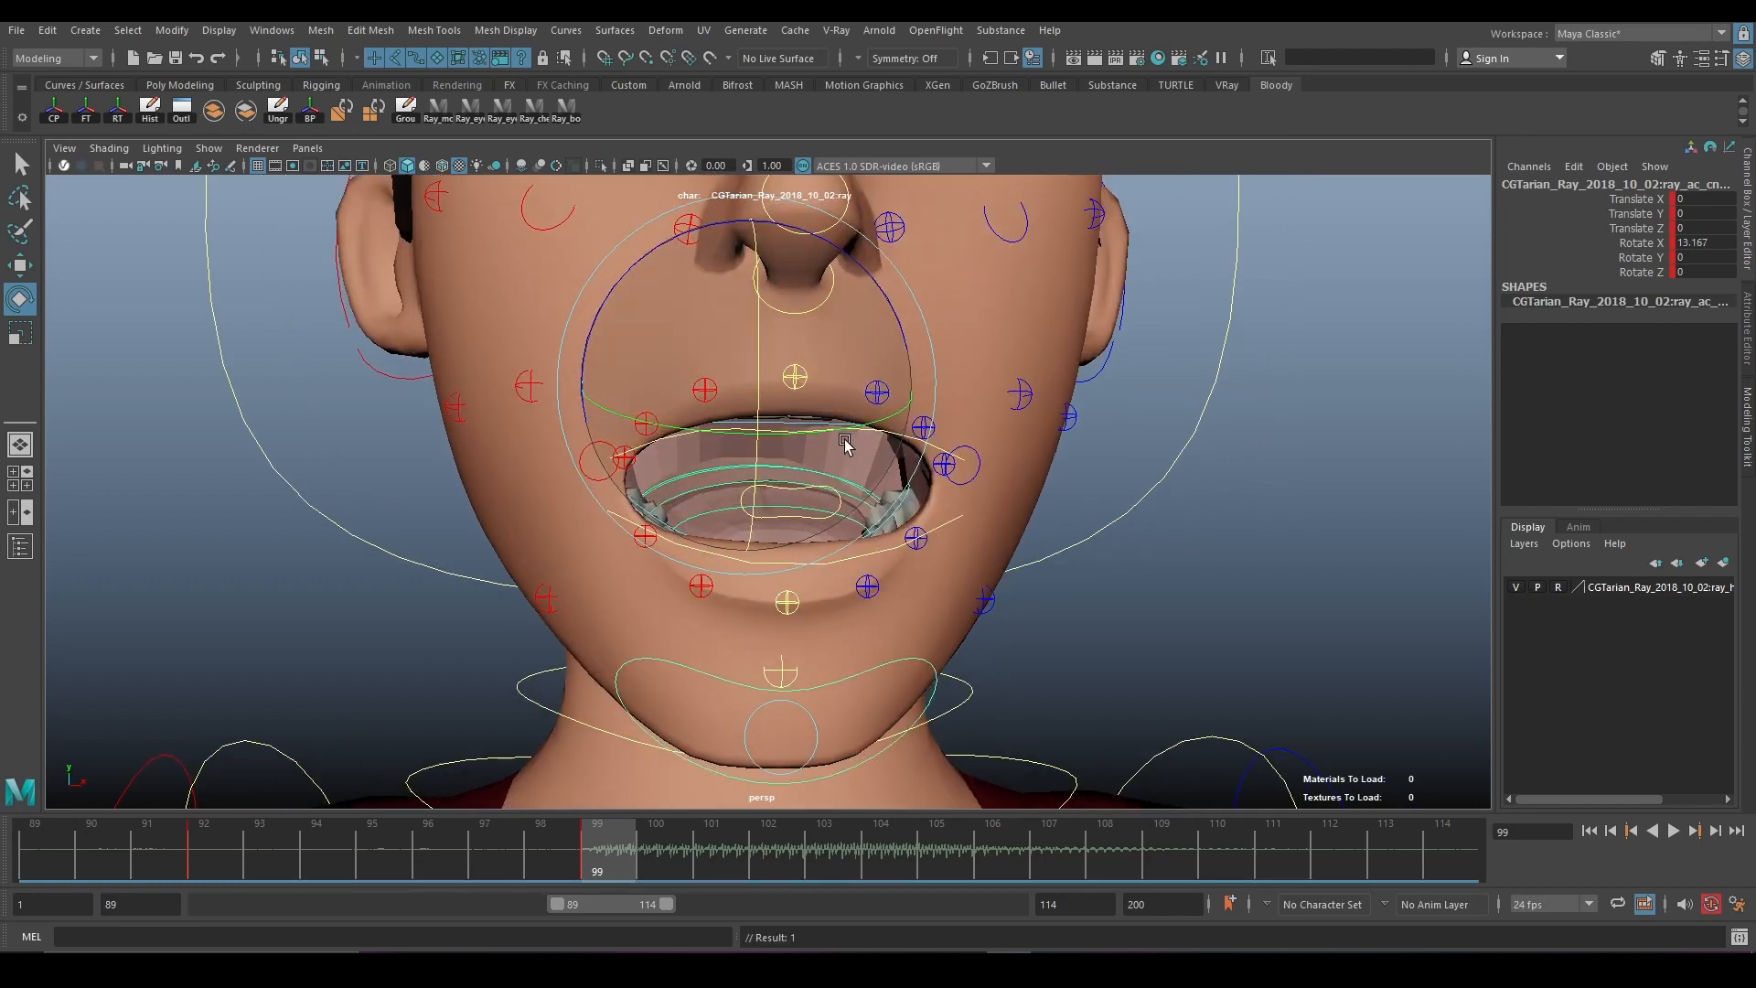
alt+drag(824, 482, 809, 487)
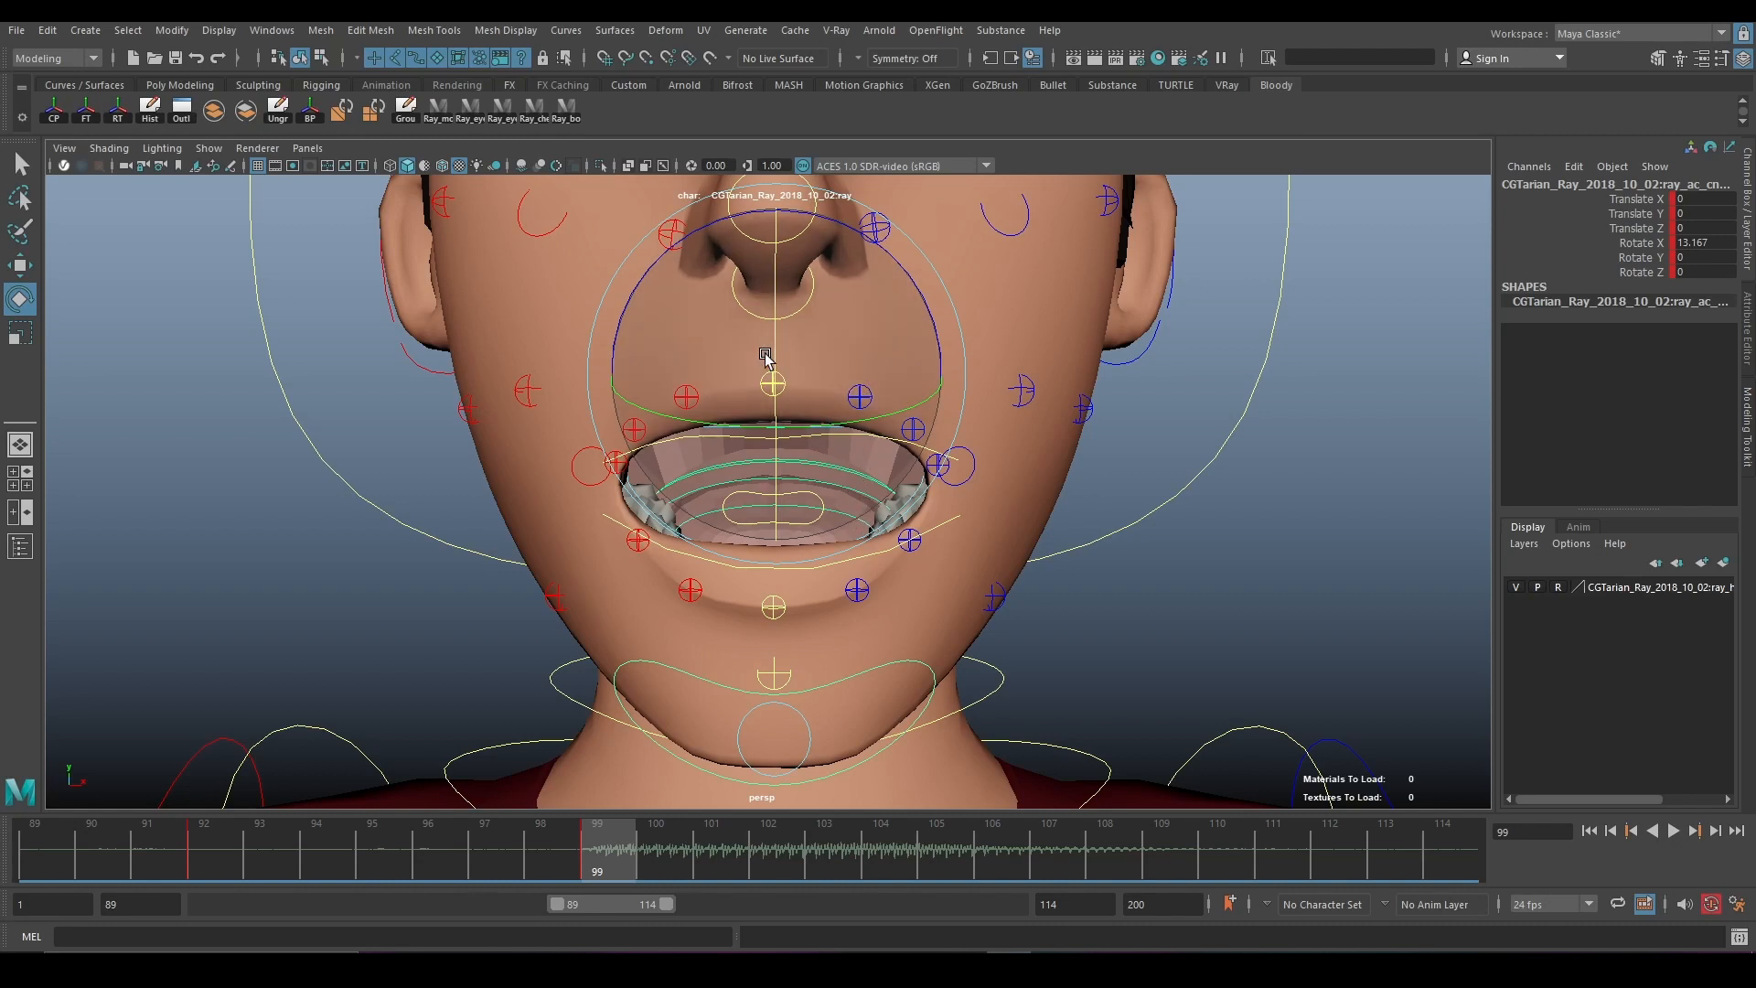
drag(765, 354, 777, 347)
key(ctrl+z)
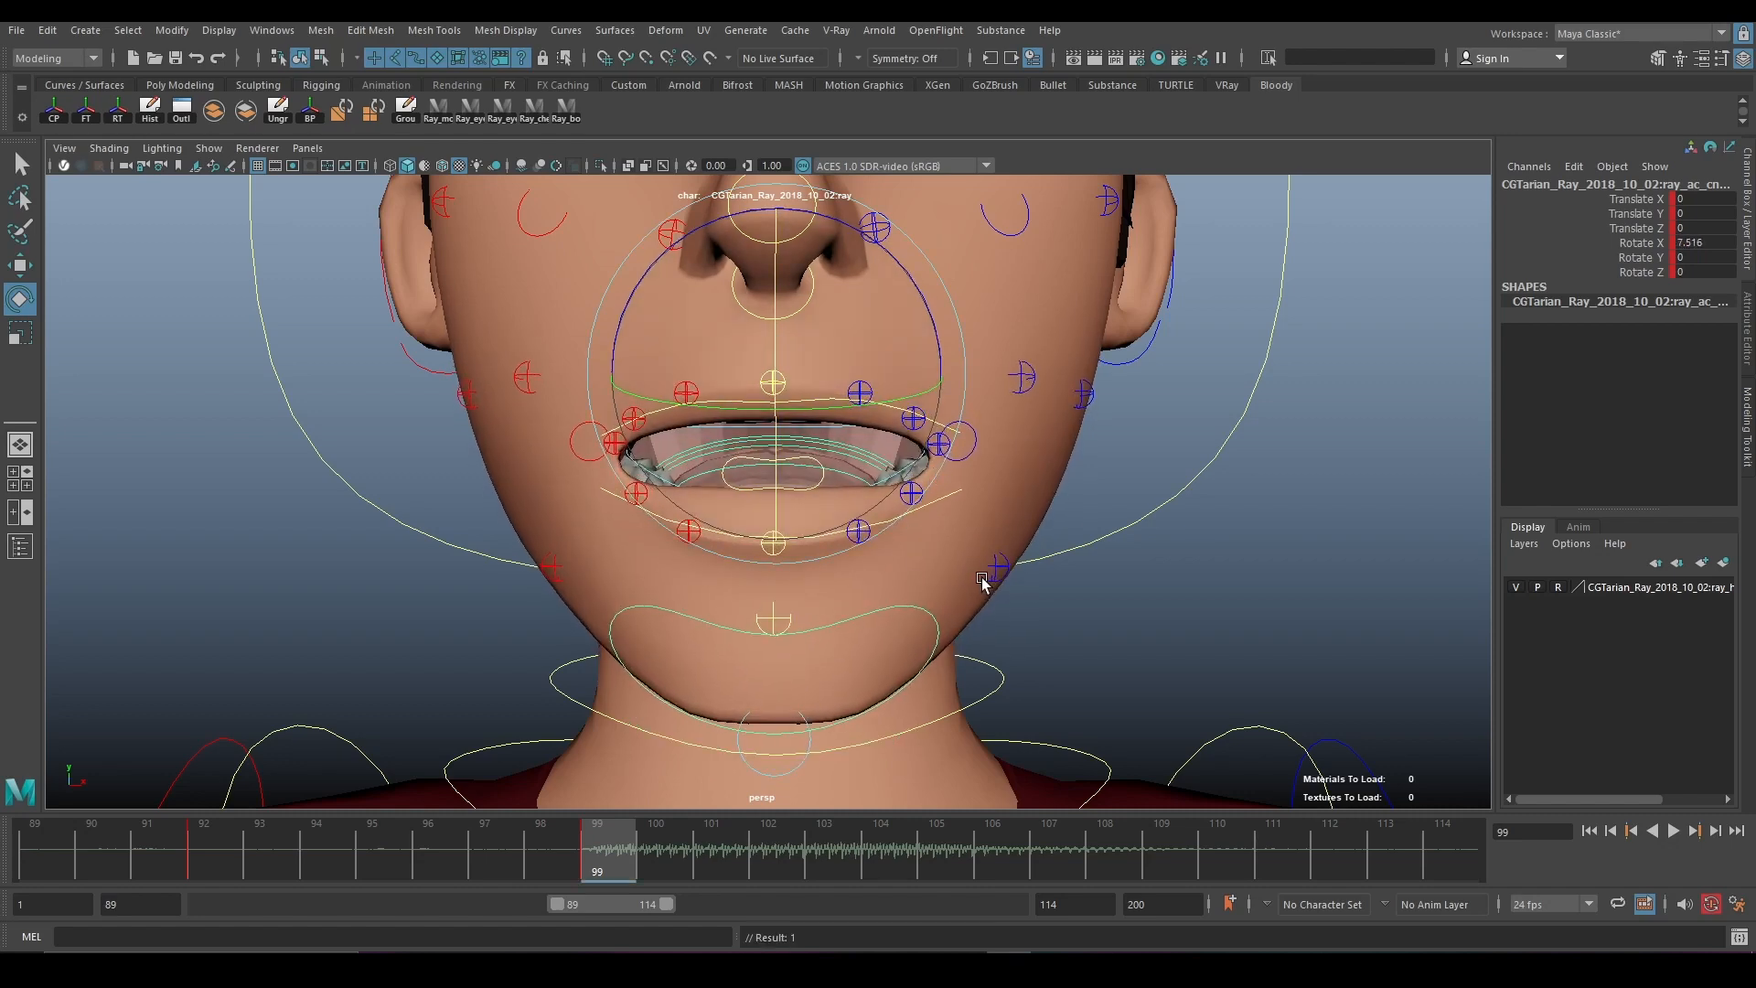
Curl the lower lip outward at frame 99 by rotating its control around X, undoing unsuitable rotation and translation attempts.
key(w)
click(791, 538)
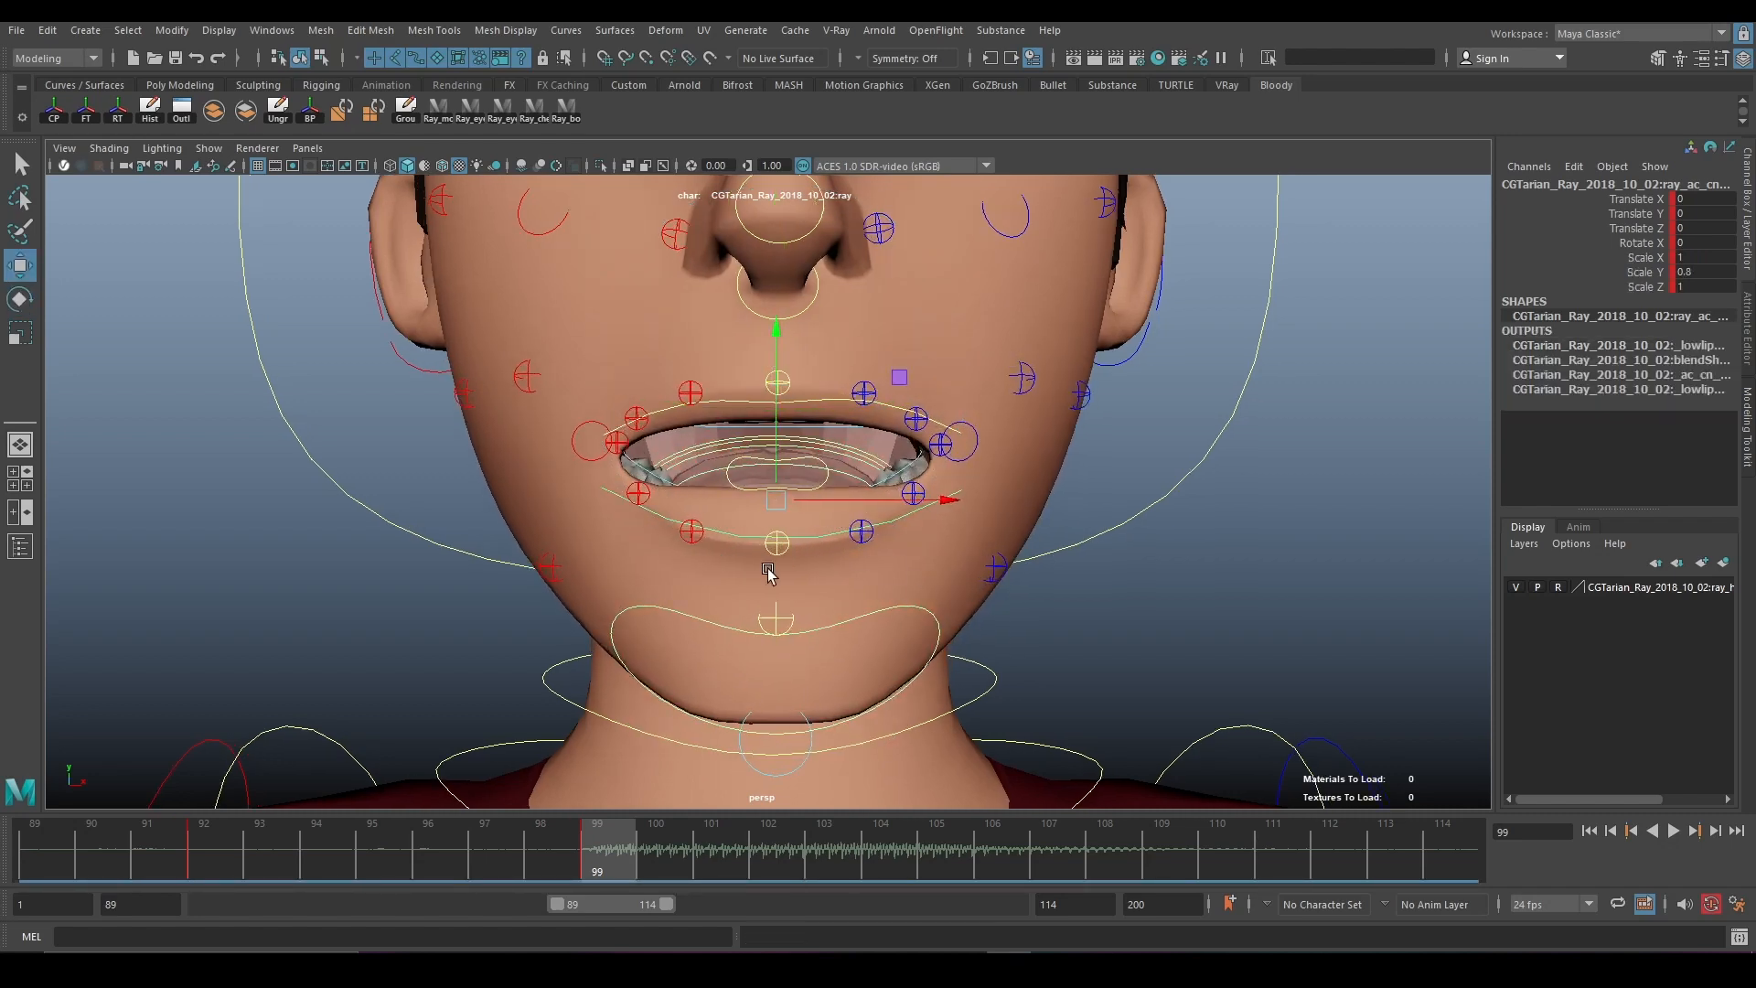
alt+drag(769, 576, 1003, 577)
key(e)
key(w)
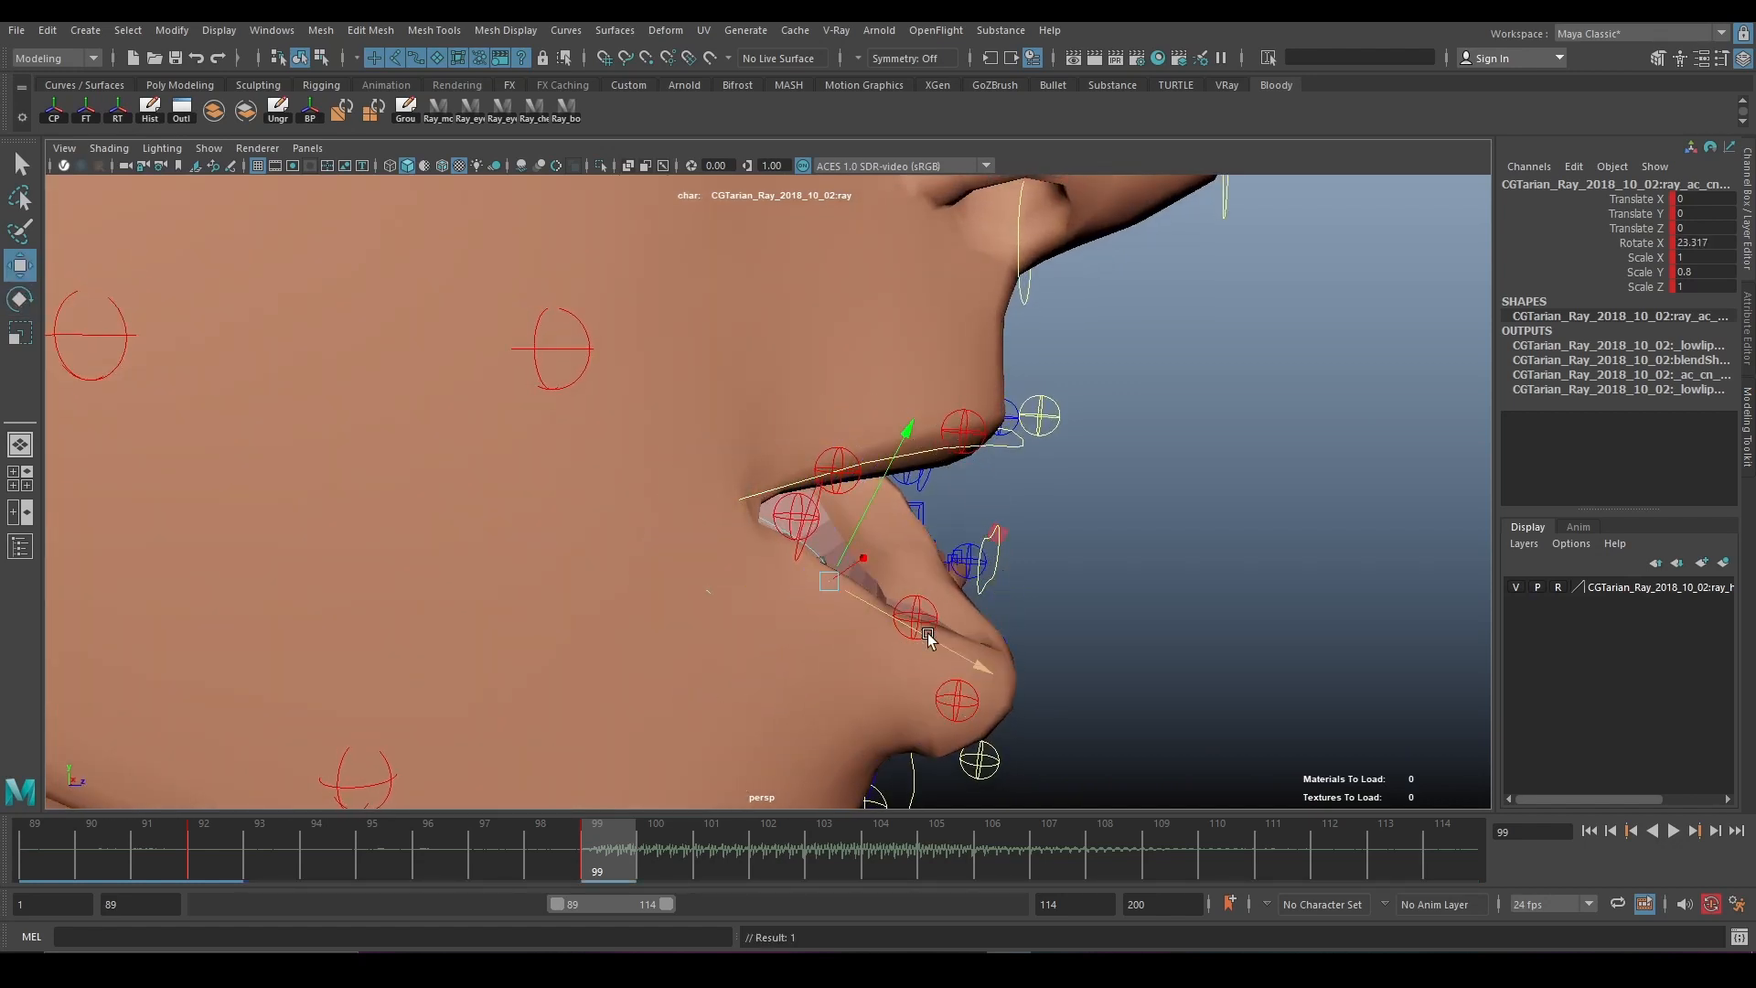
drag(978, 666, 893, 667)
key(ctrl+z)
key(ctrl+z)
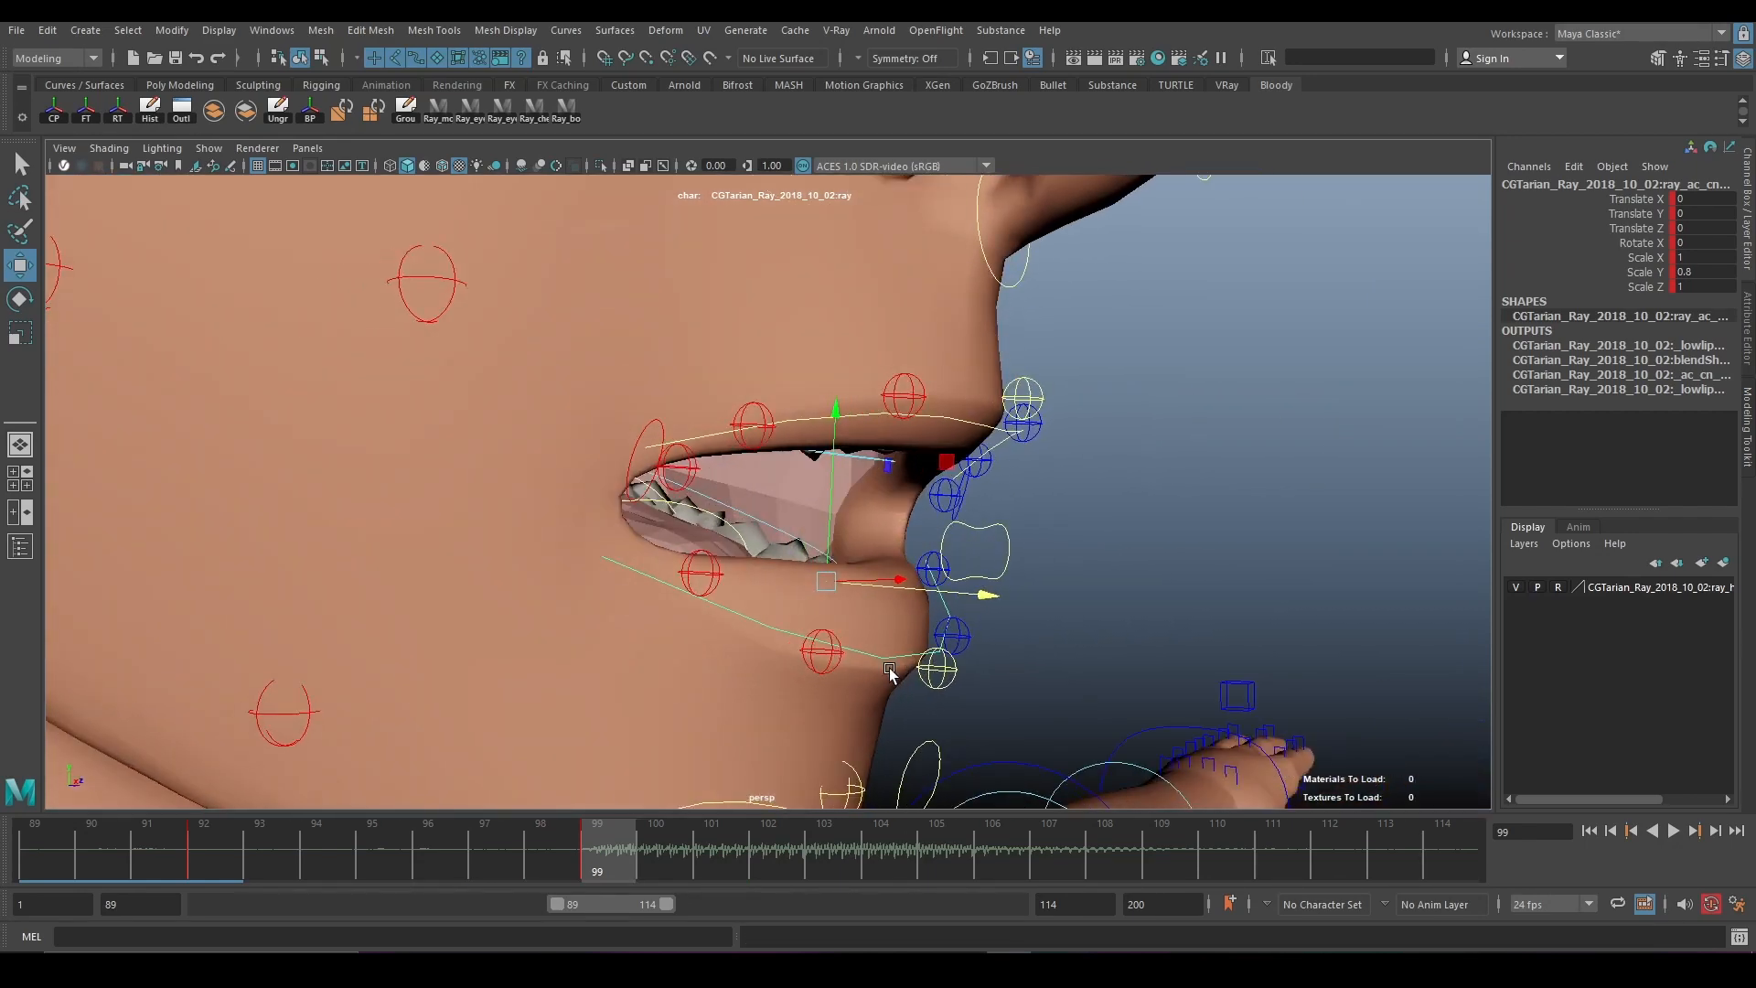
key(e)
drag(968, 501, 997, 423)
Curl the upper lip up at frame 99 to about -21.374 in Rotate X, and shift it to about -0.027 Y and -0.028 Z.
click(959, 392)
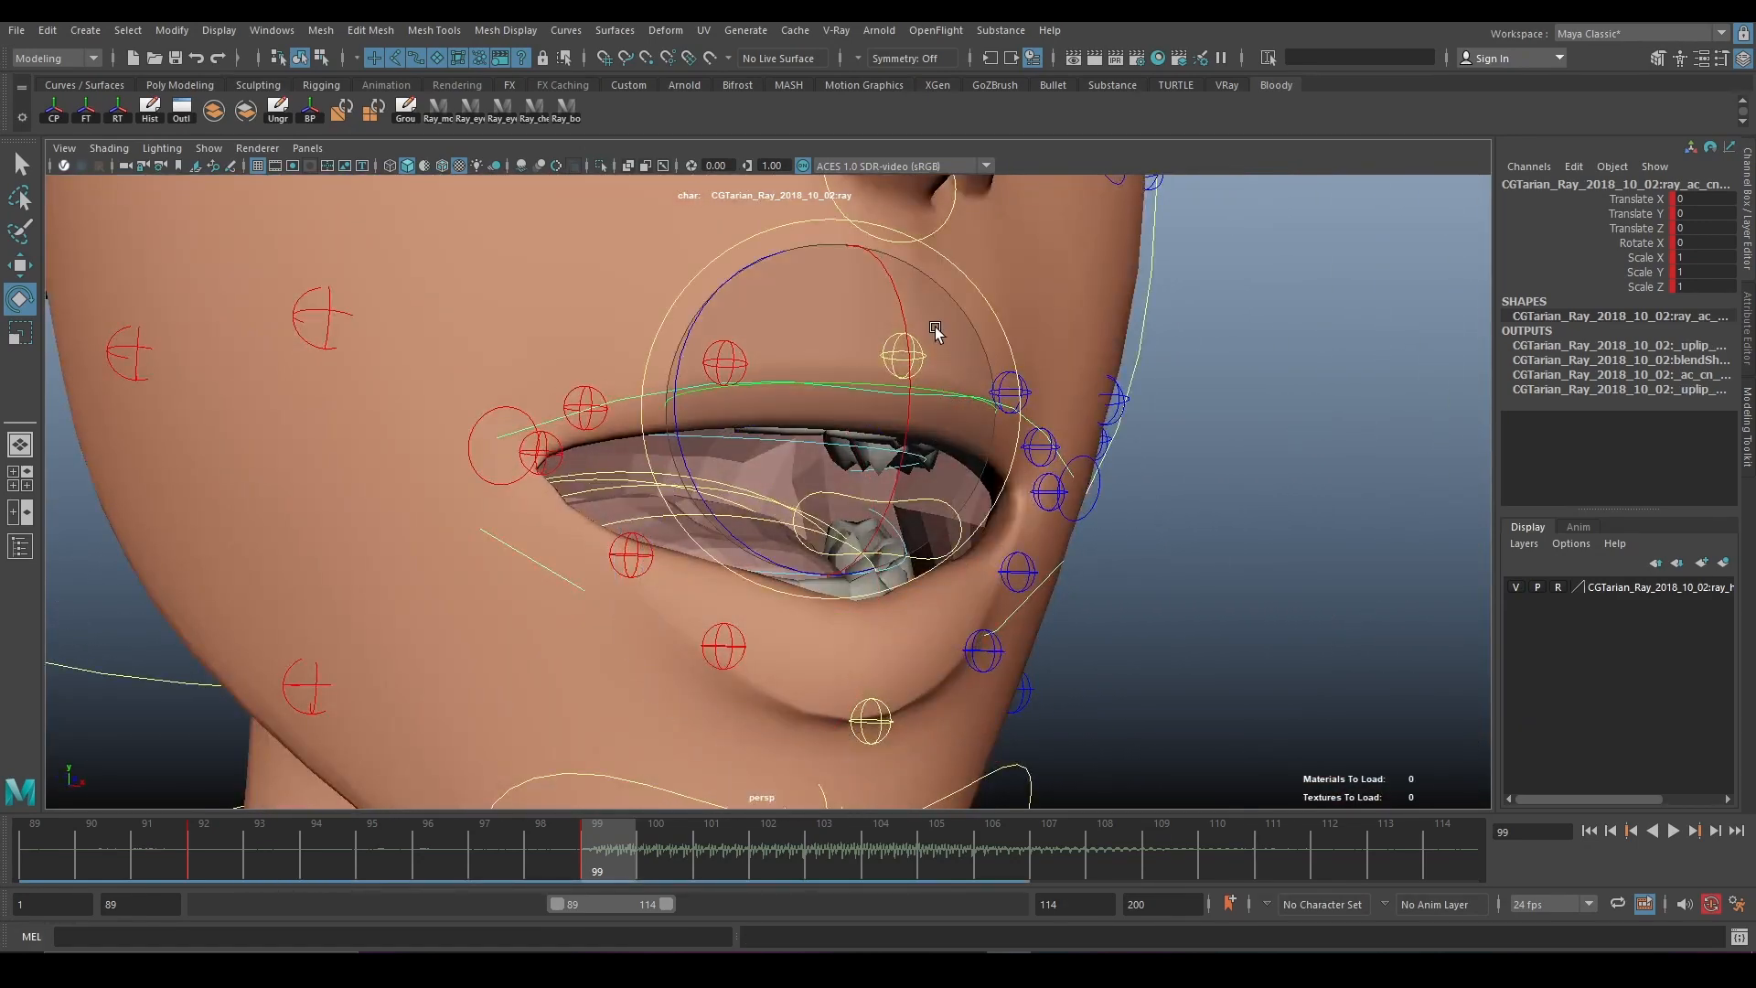
drag(918, 313, 772, 331)
key(w)
drag(775, 323, 775, 327)
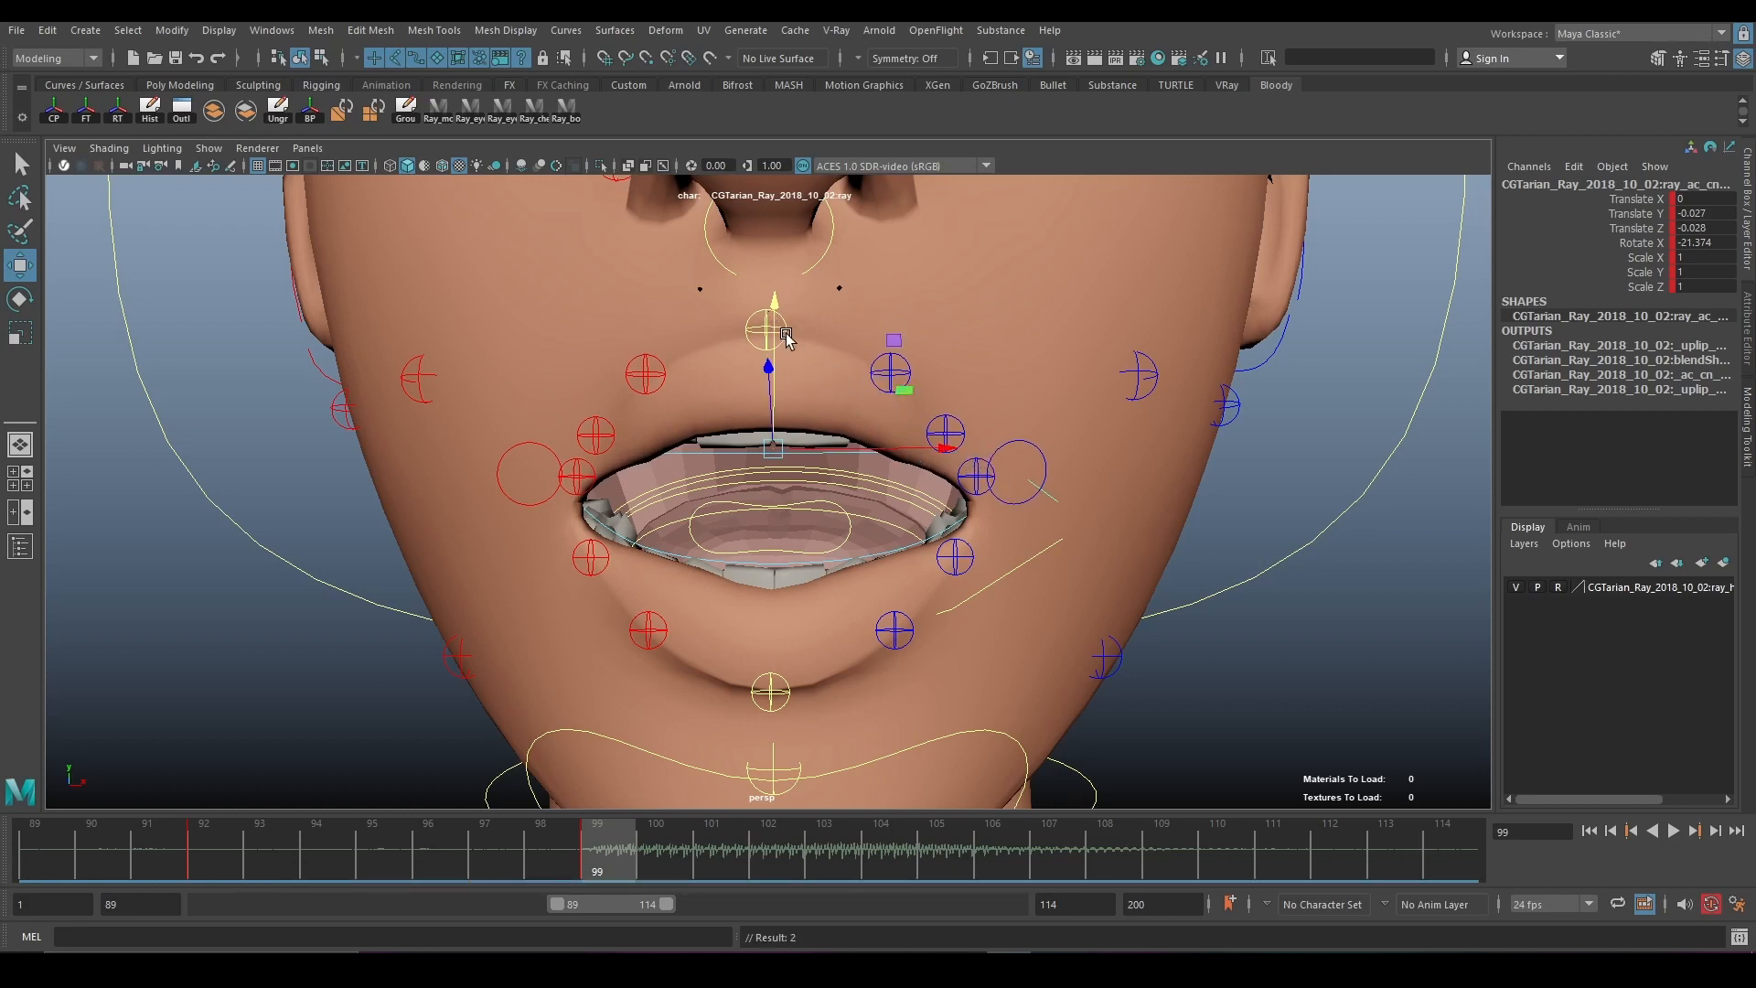
Lower the centre upper-lip control to about -0.008 in Translate Y and raise the inner pair beside it to about 0.005 at frame 99.
click(752, 314)
drag(767, 265, 773, 275)
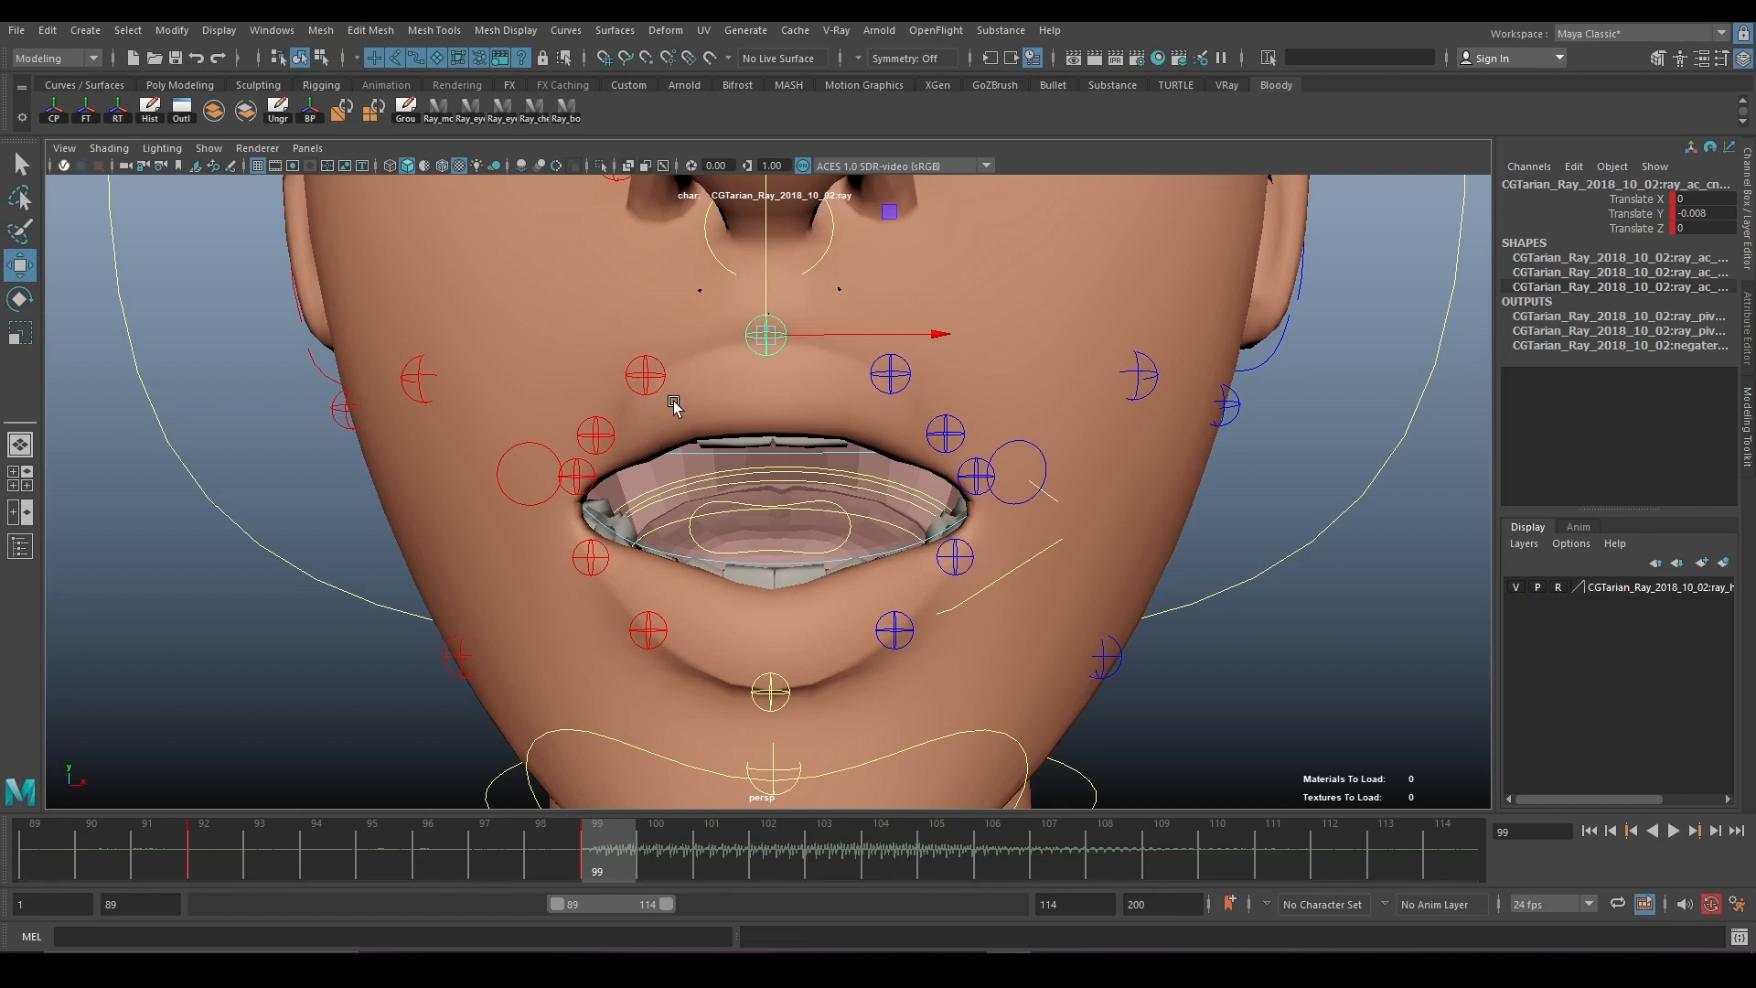
click(647, 375)
shift+click(888, 372)
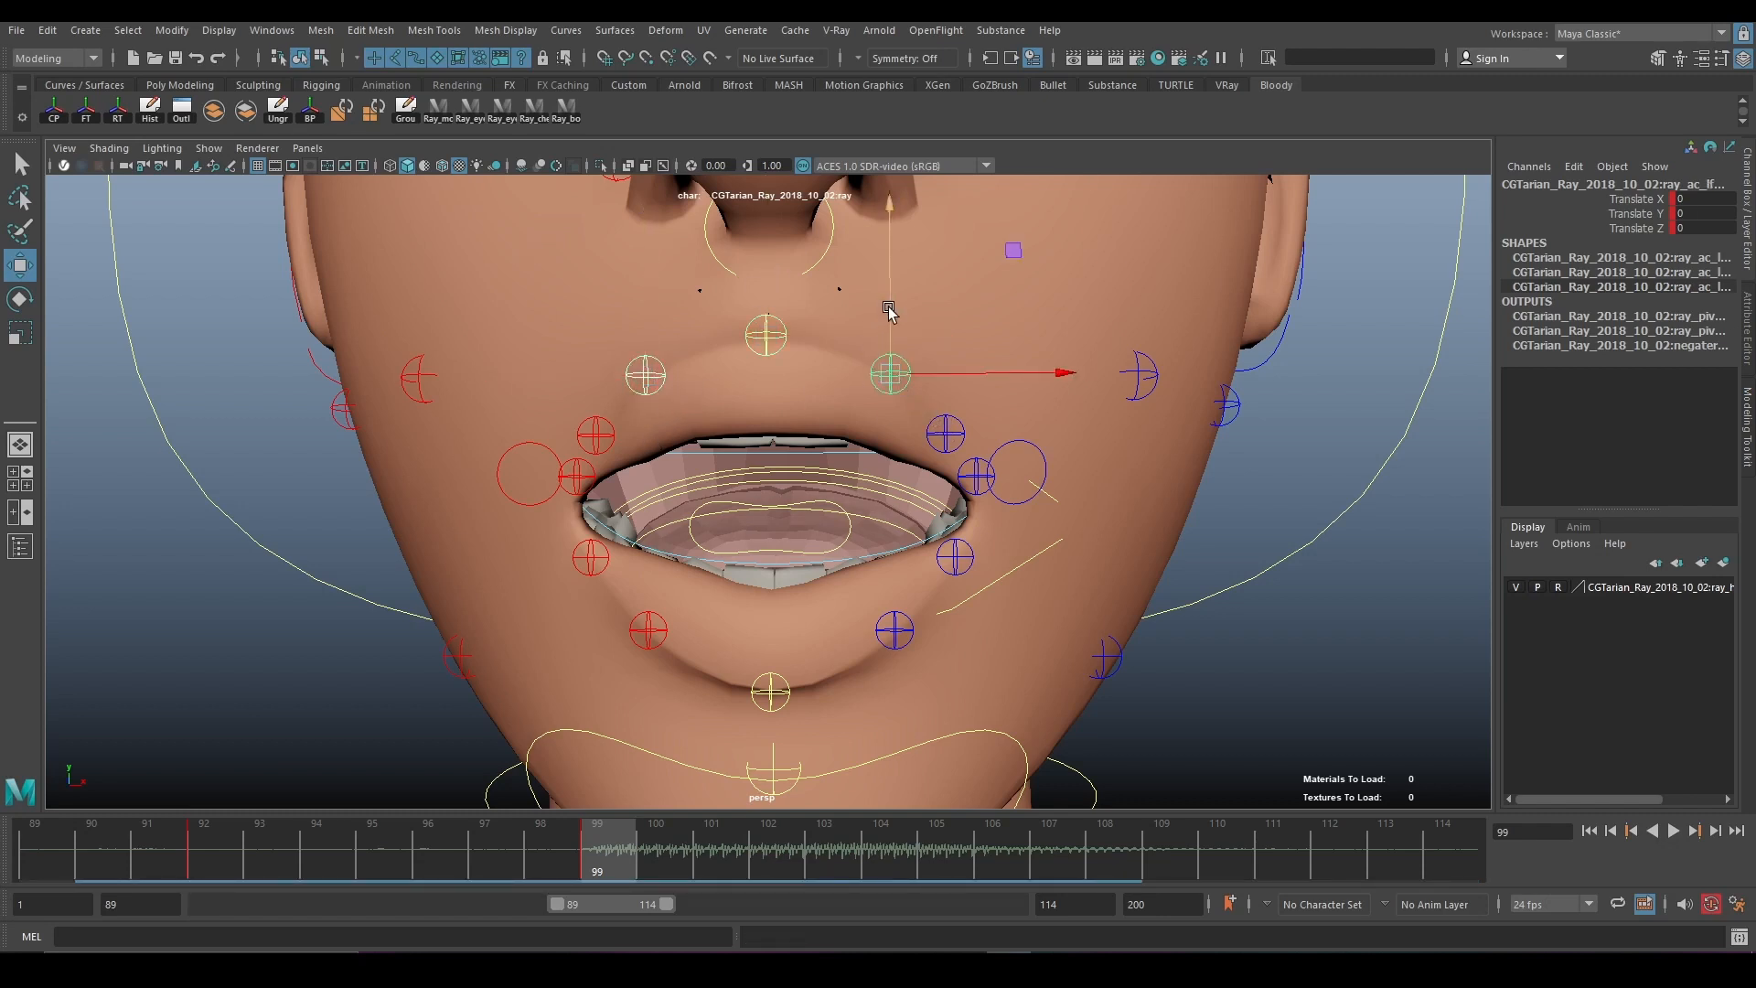
drag(888, 311, 893, 301)
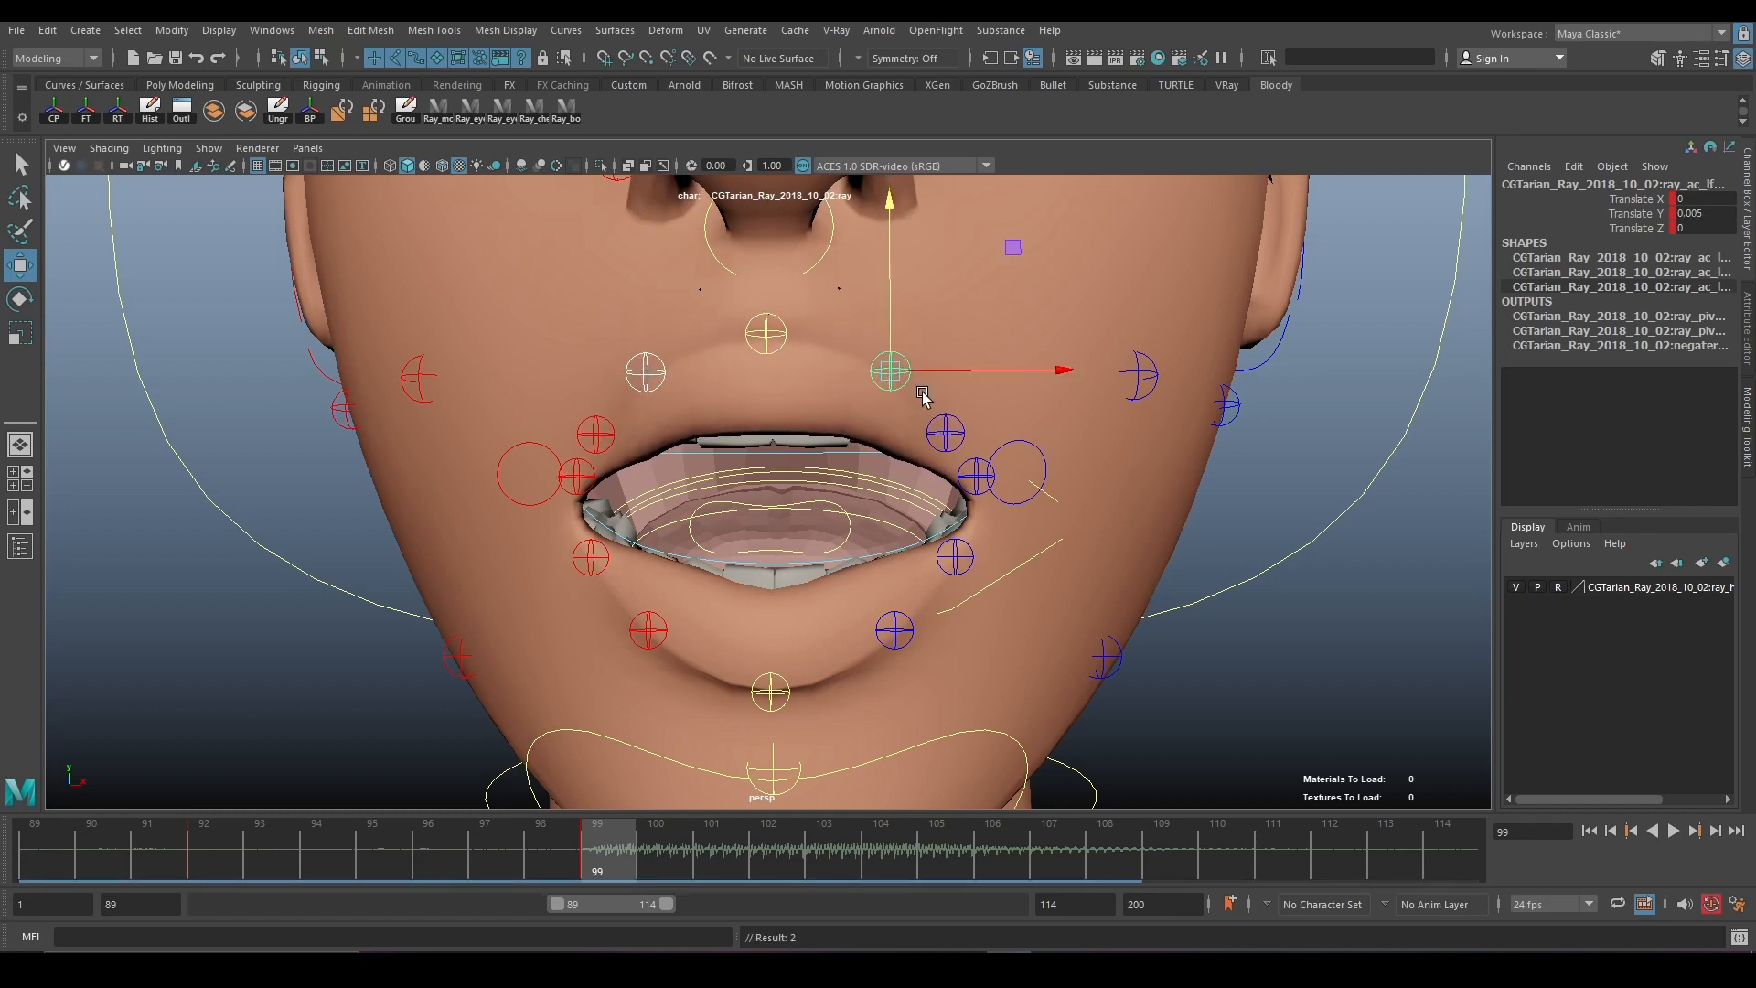
Raise the outer upper-lip controls on both sides together to about 0.014 in Translate Y at frame 99 and key them.
click(947, 437)
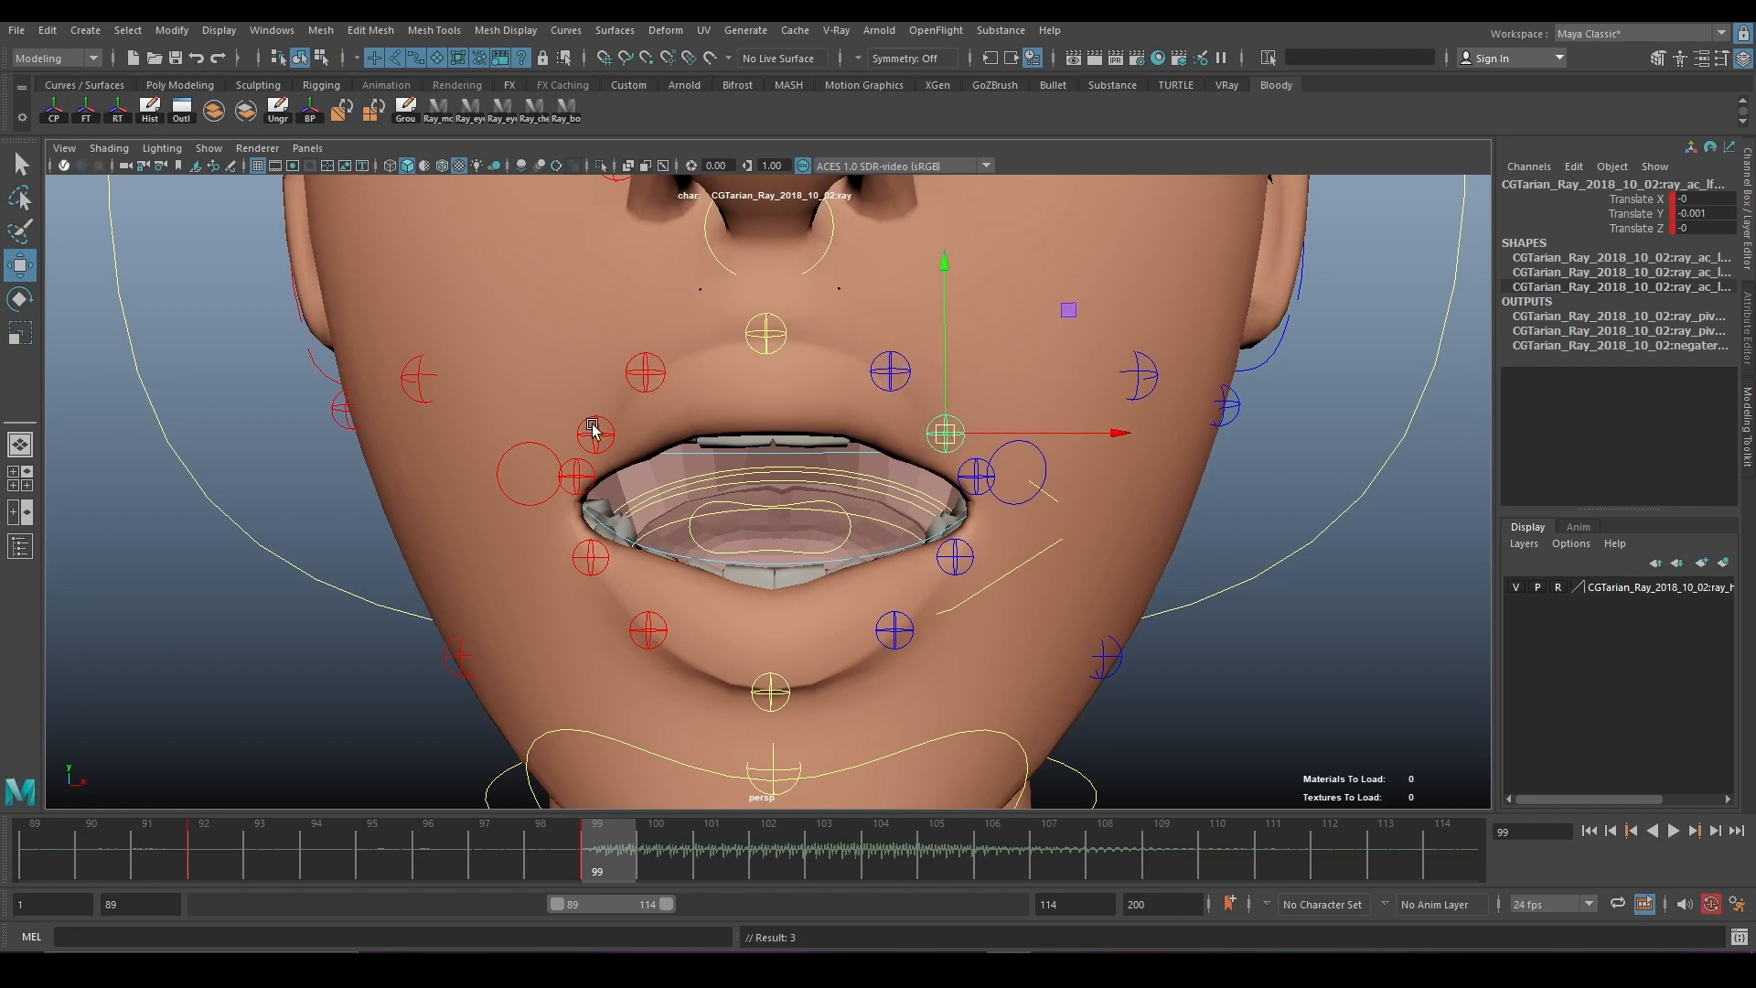
click(605, 425)
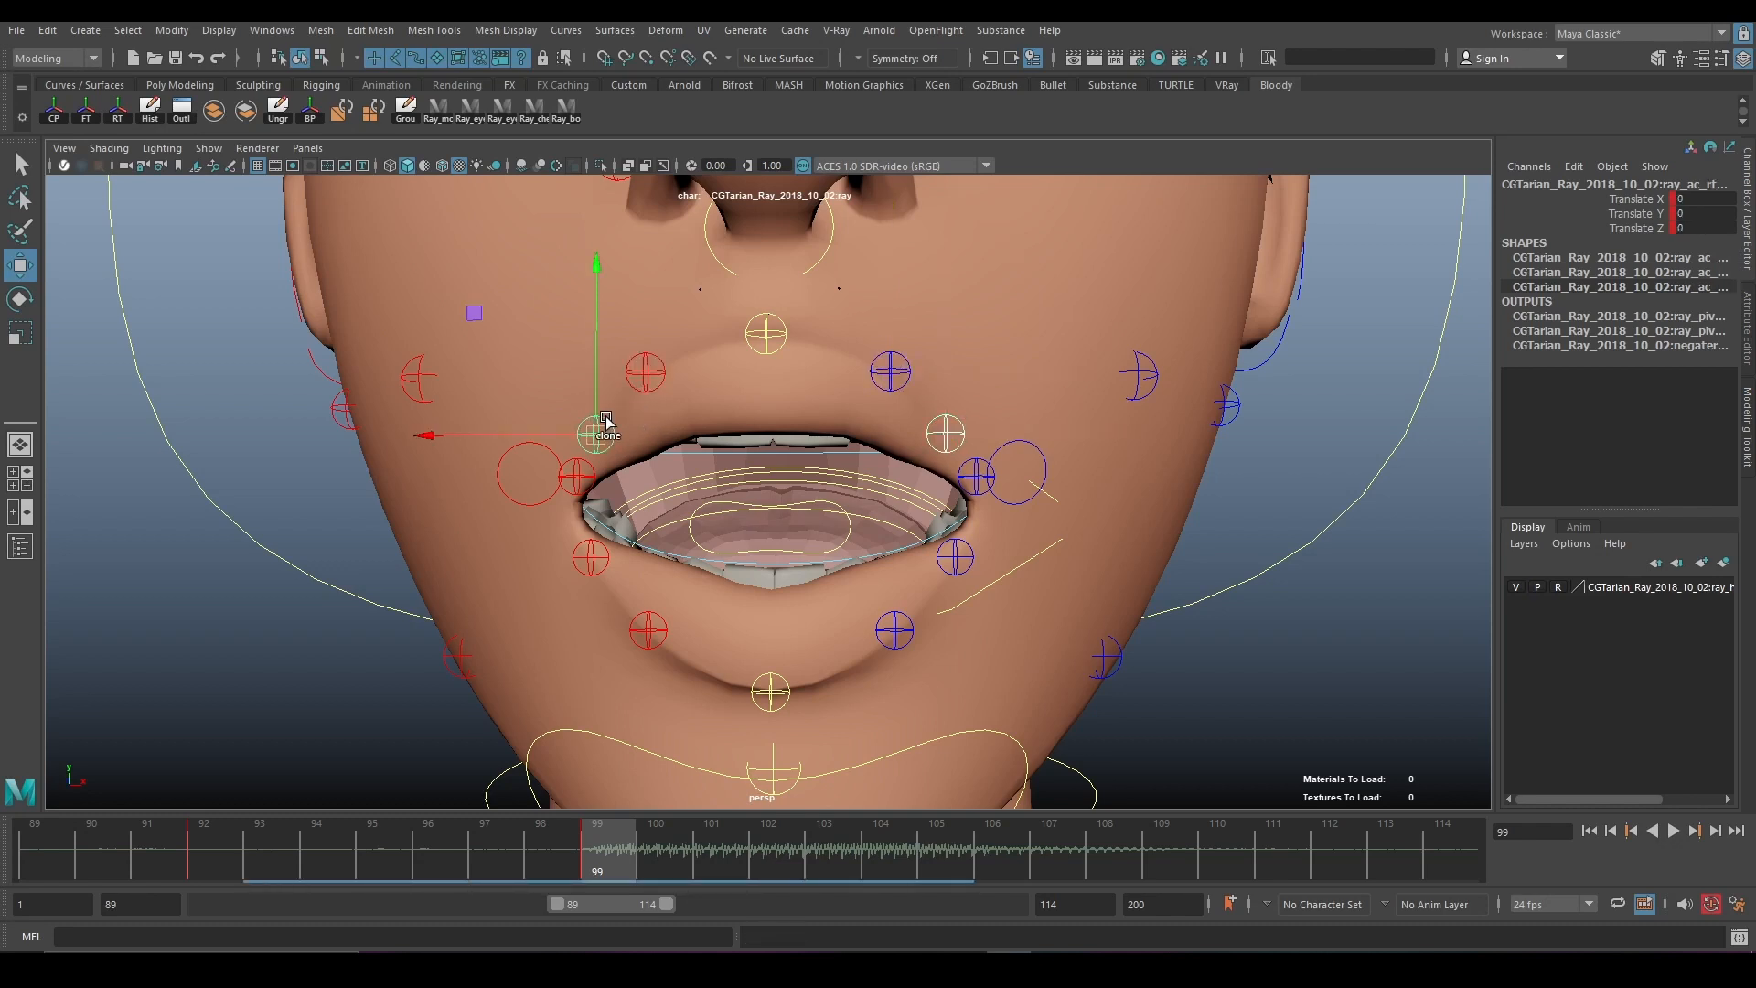
click(607, 354)
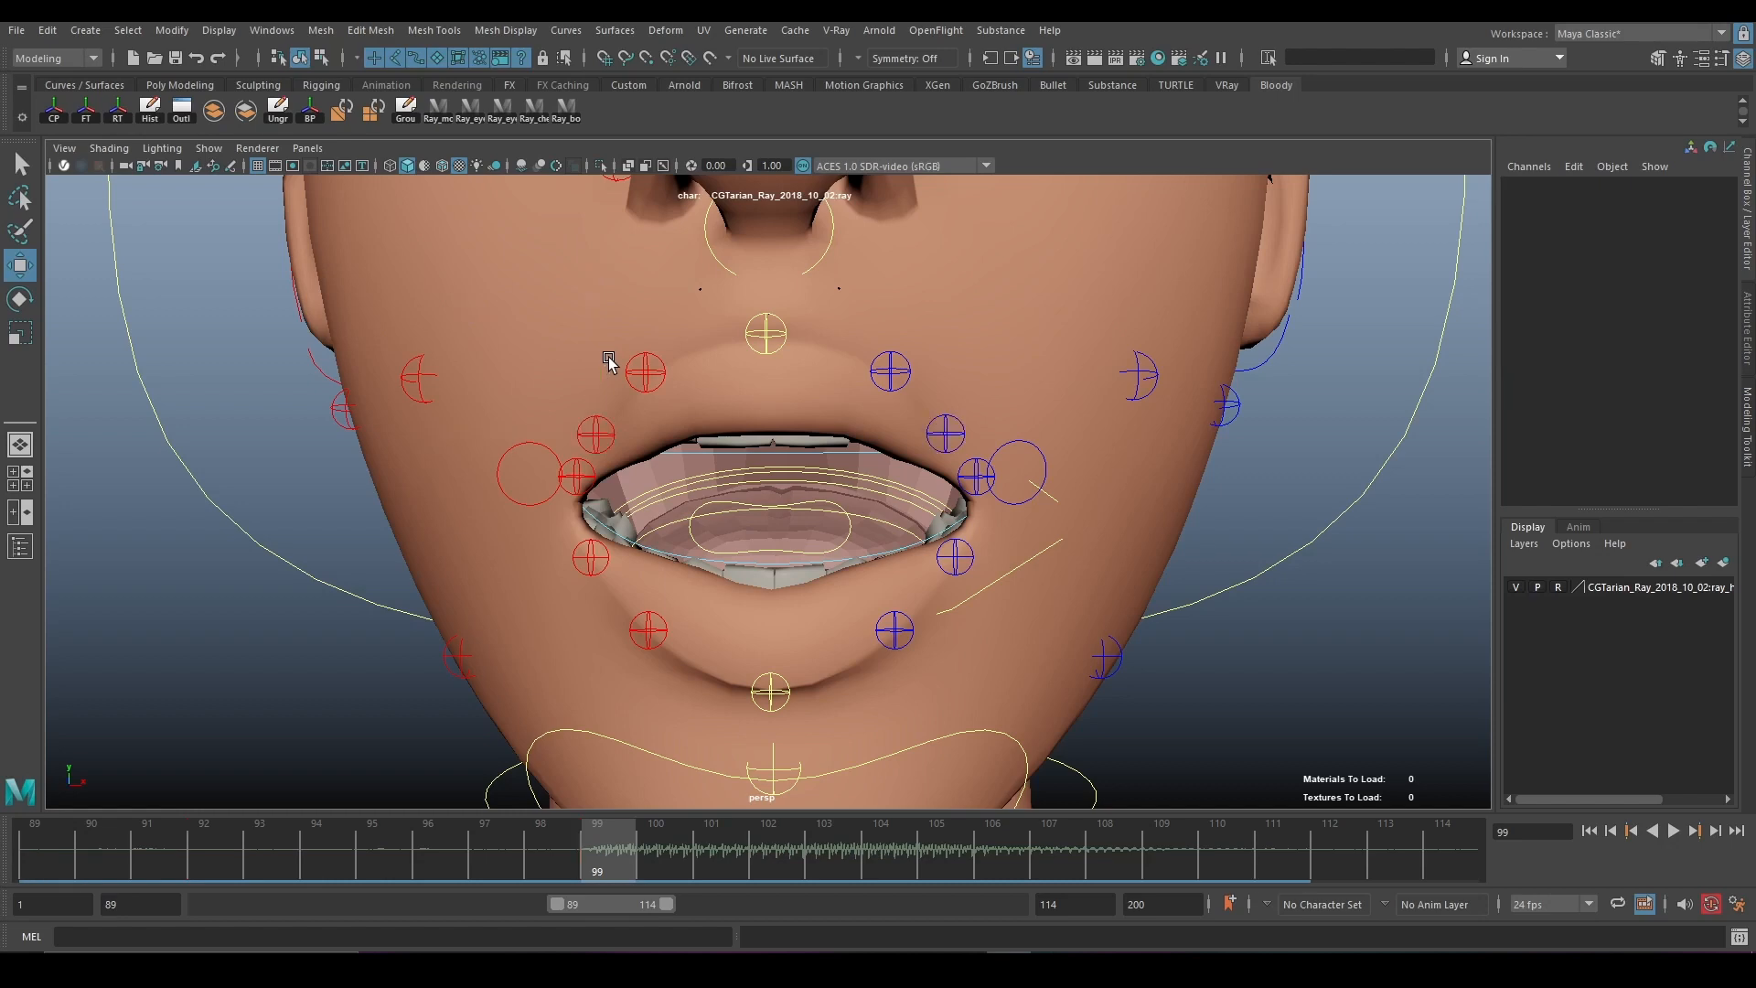
key(ctrl+z)
drag(596, 364, 597, 352)
key(s)
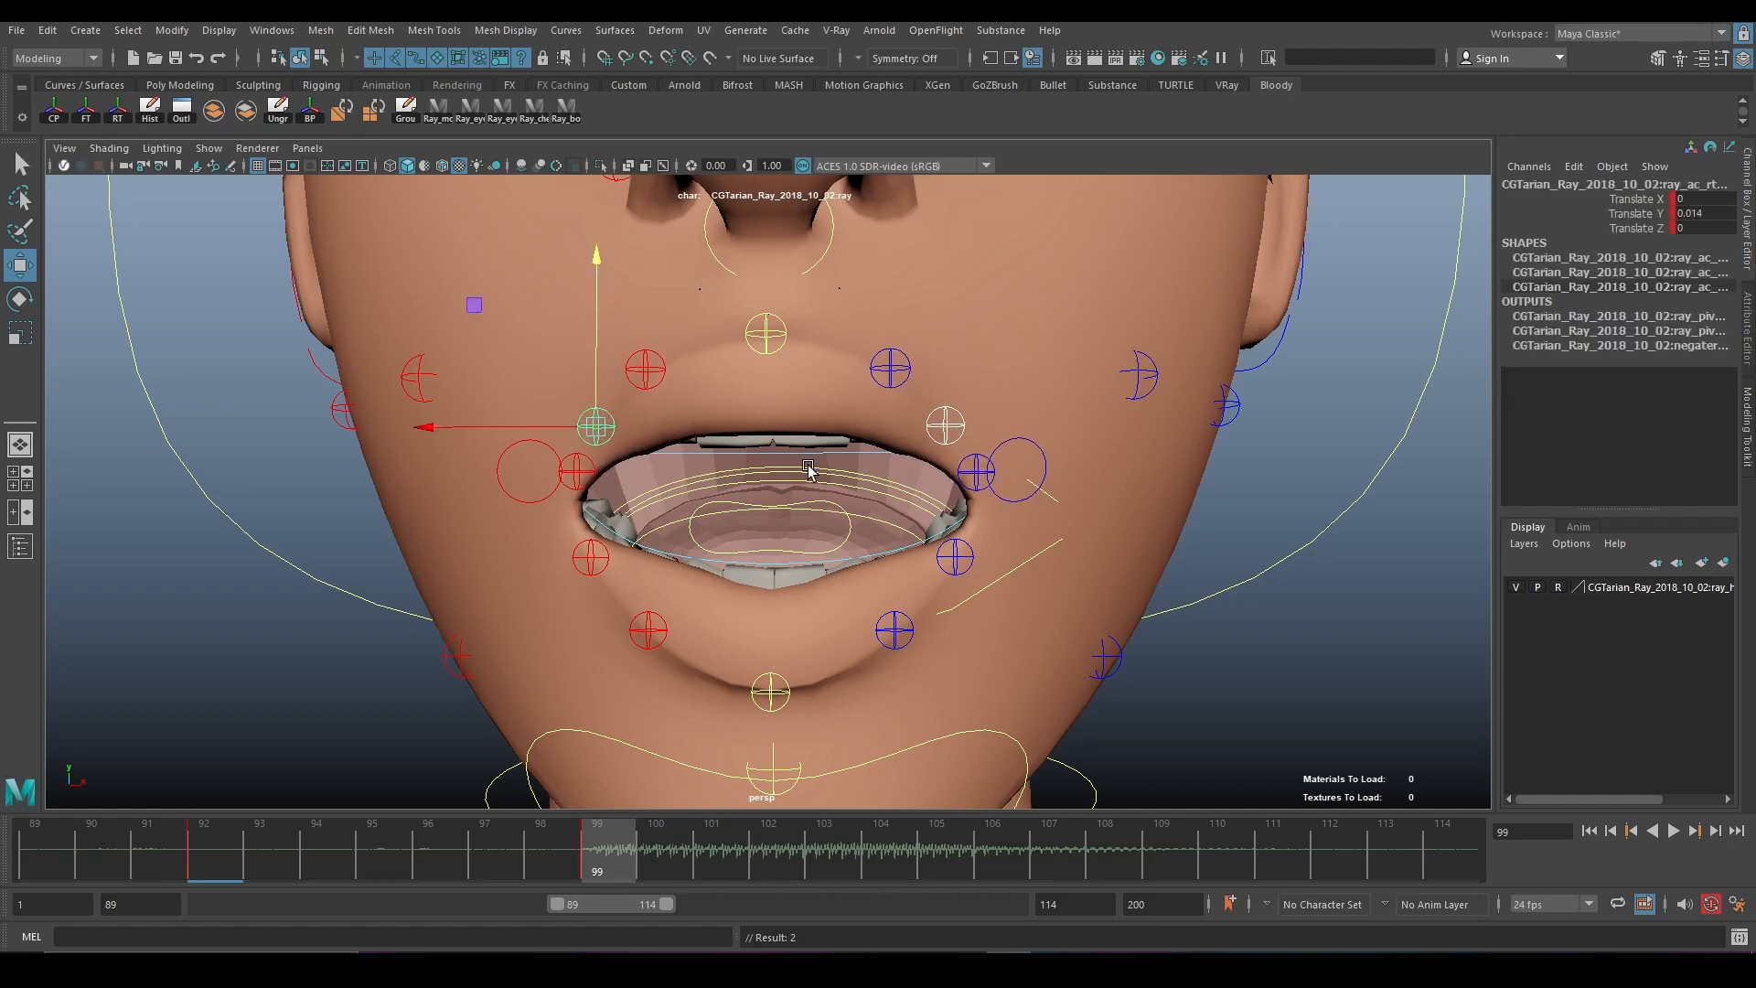
Raise the two outer lower-lip controls together at frame 99 to about 0.055 in Translate Y.
mouse_move(811, 467)
alt+mouse_down()
mouse_move(847, 462)
mouse_move(826, 452)
alt+mouse_up()
alt+drag(737, 534, 711, 561)
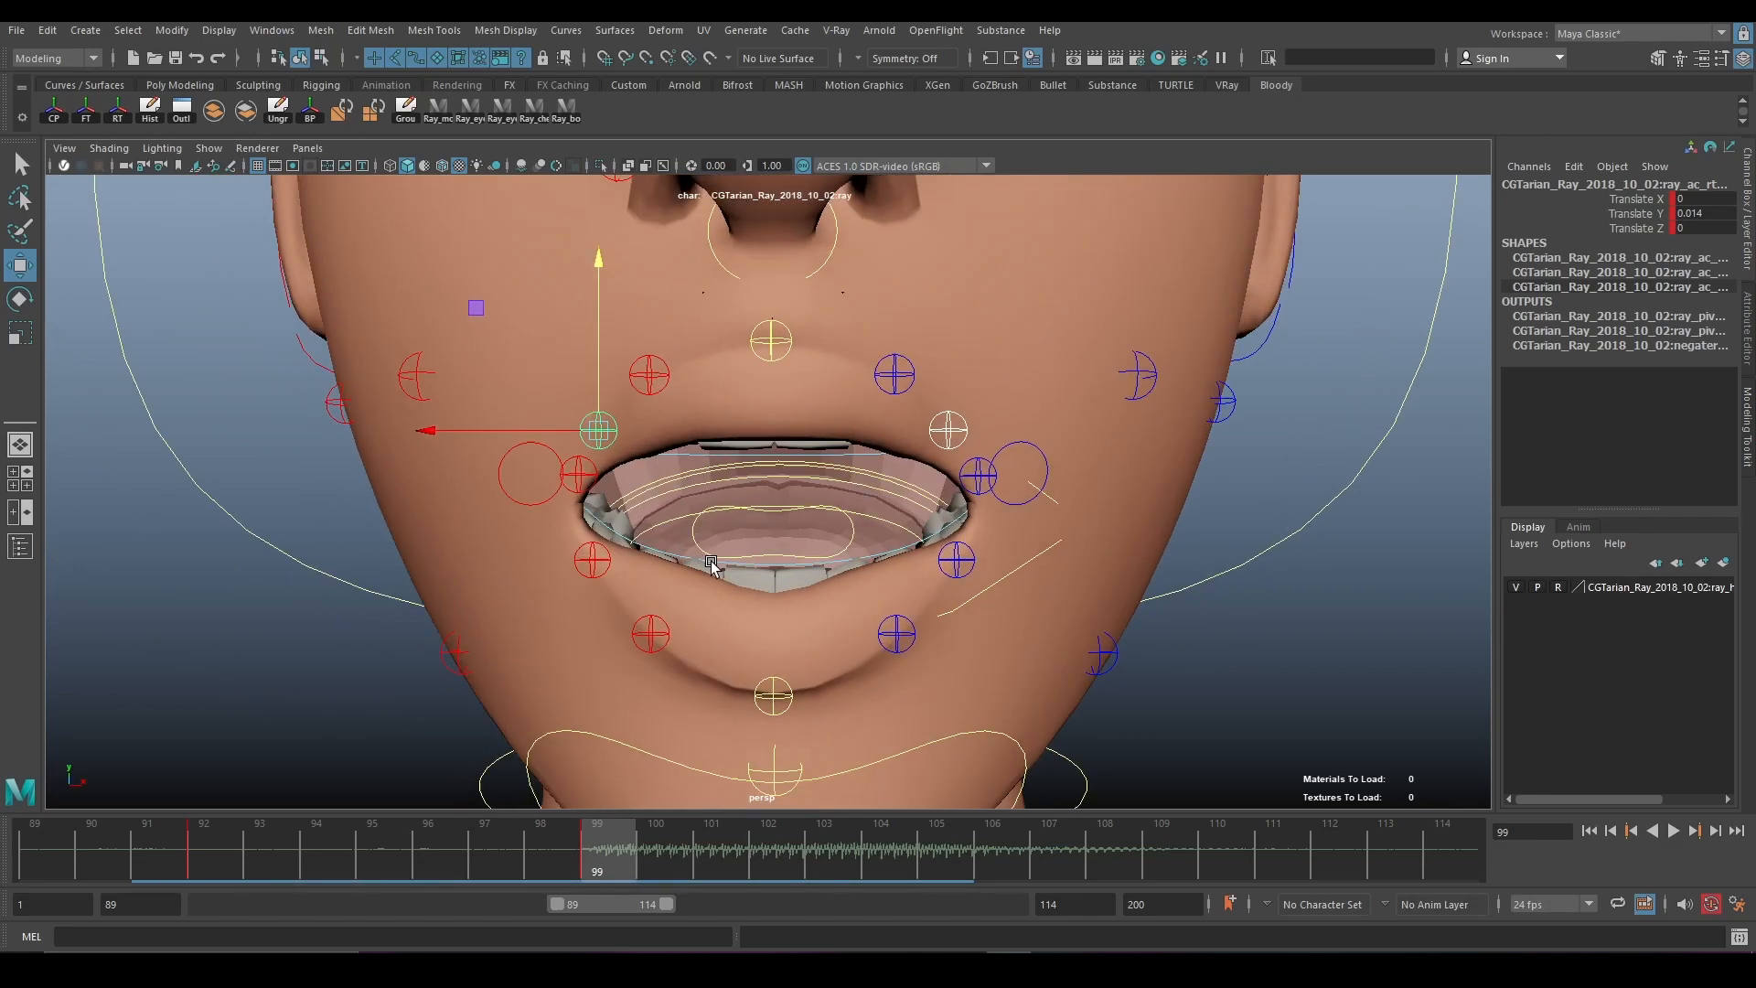
click(593, 559)
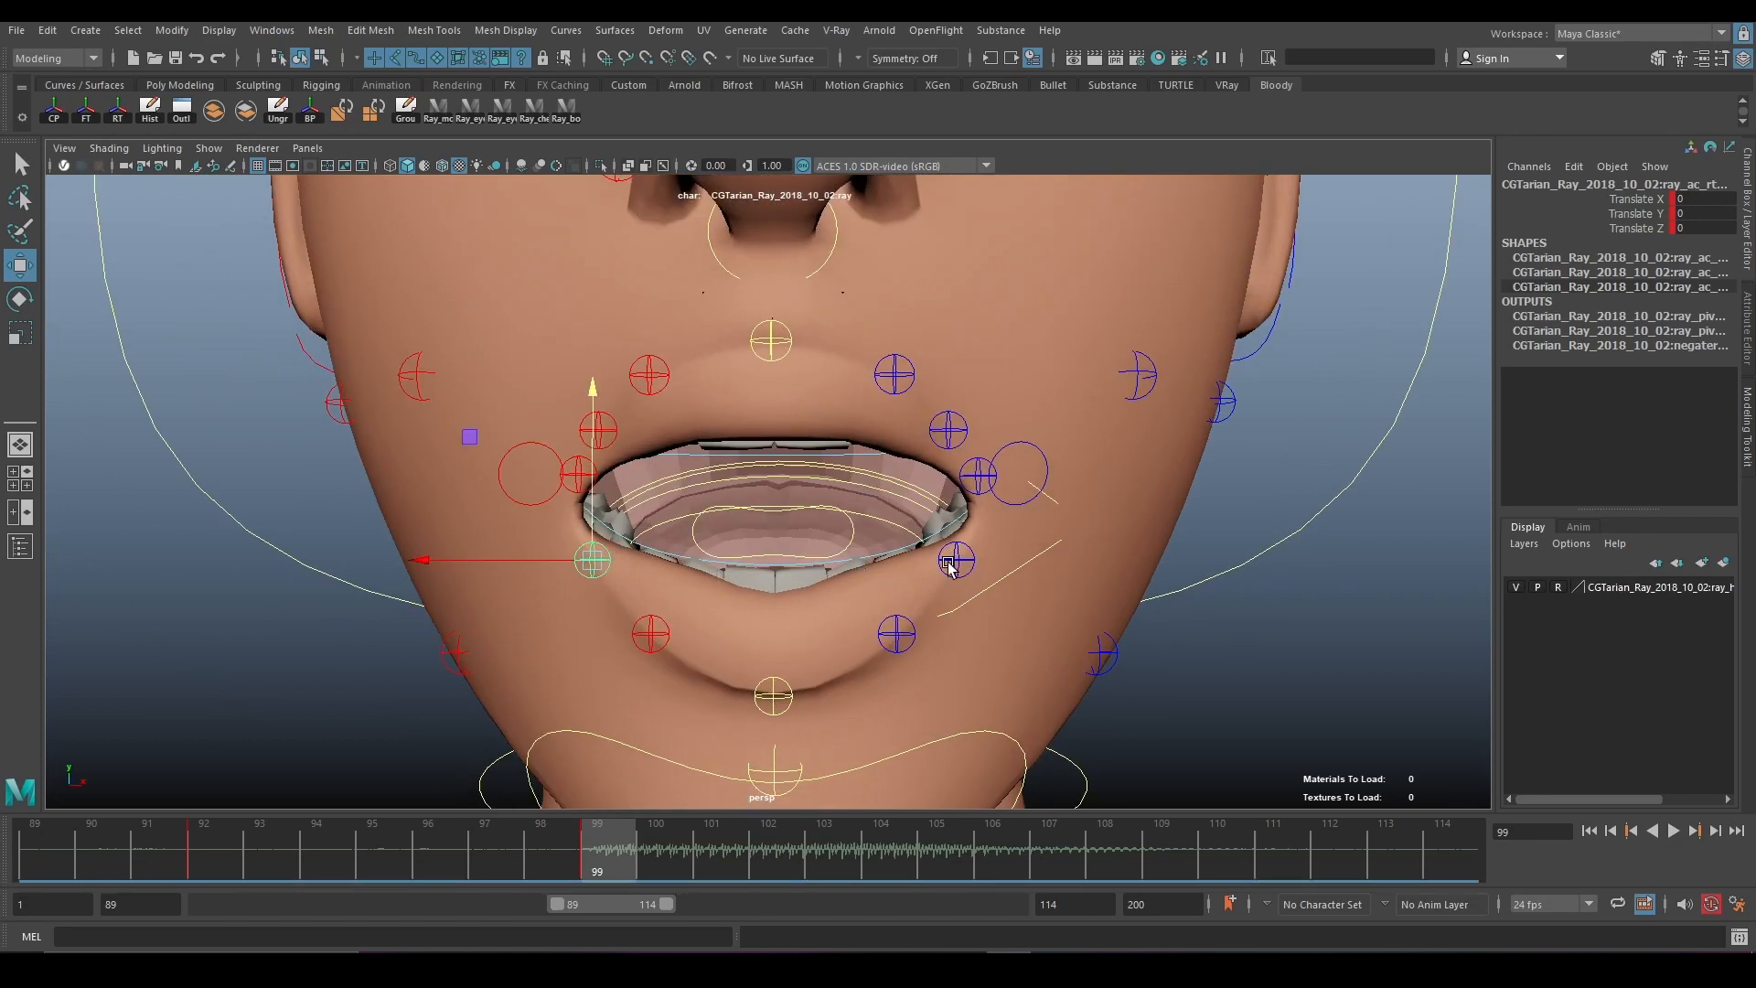
click(955, 560)
drag(949, 395, 942, 344)
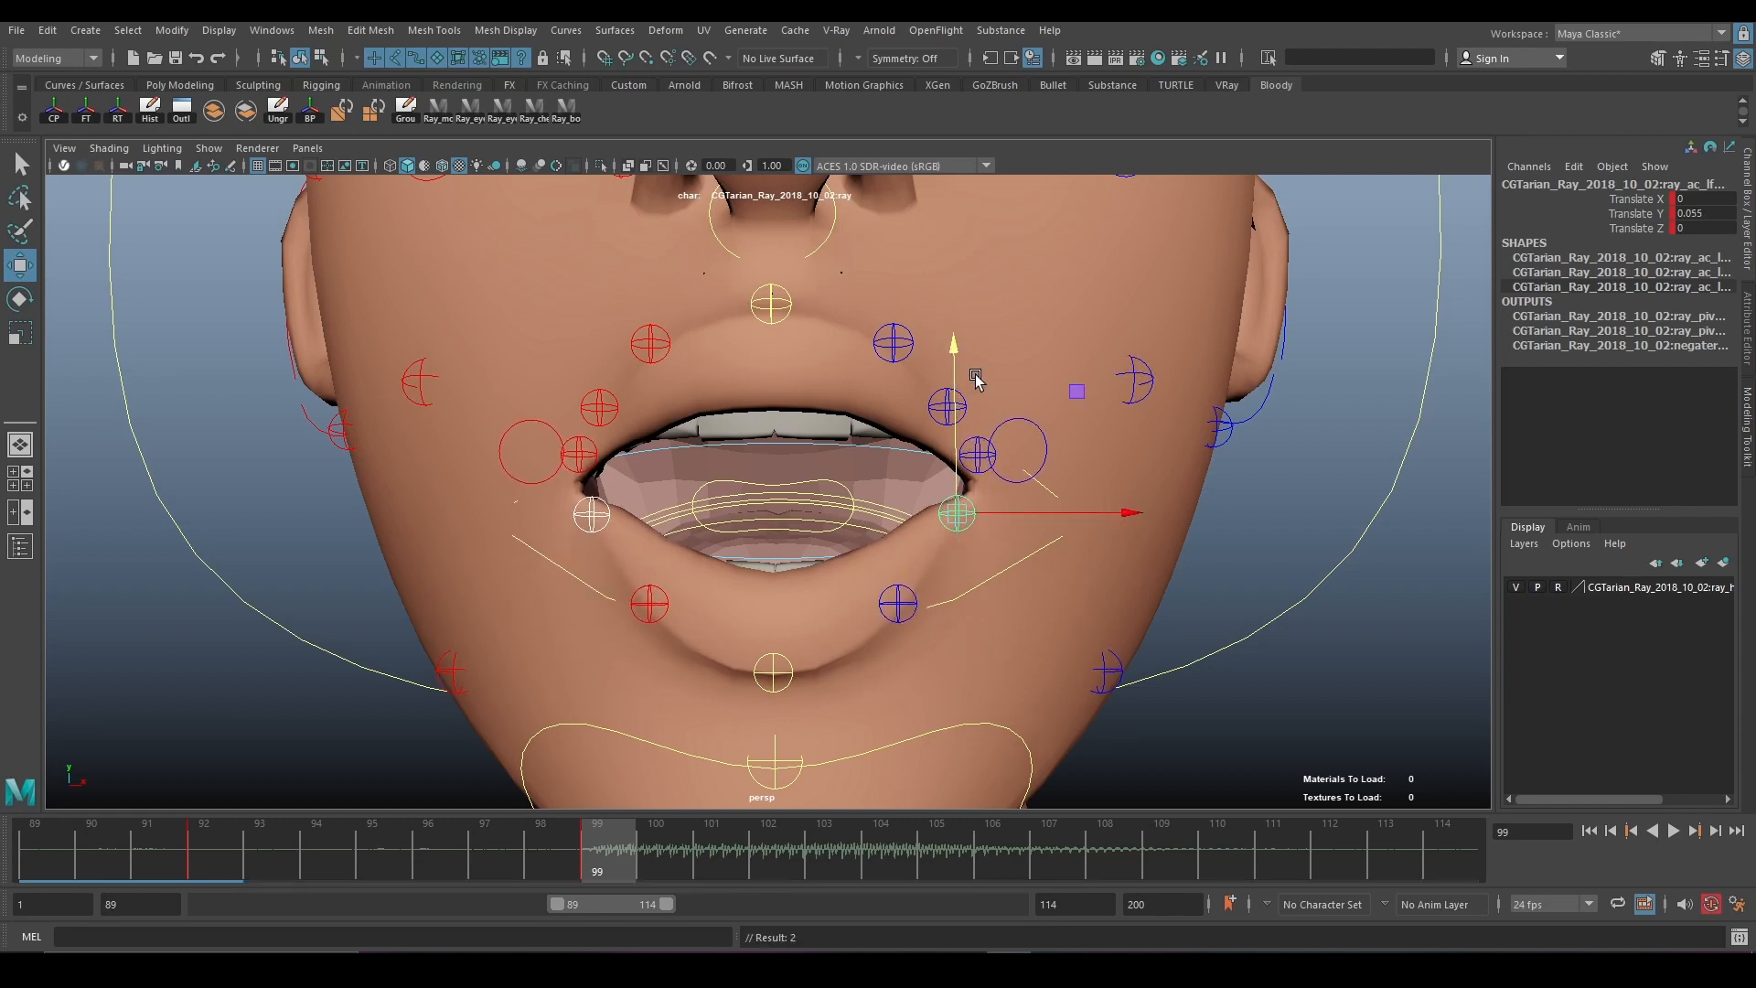
Try moving the large mouth-corner control on the character's left side at frame 99, and undo the move.
click(992, 446)
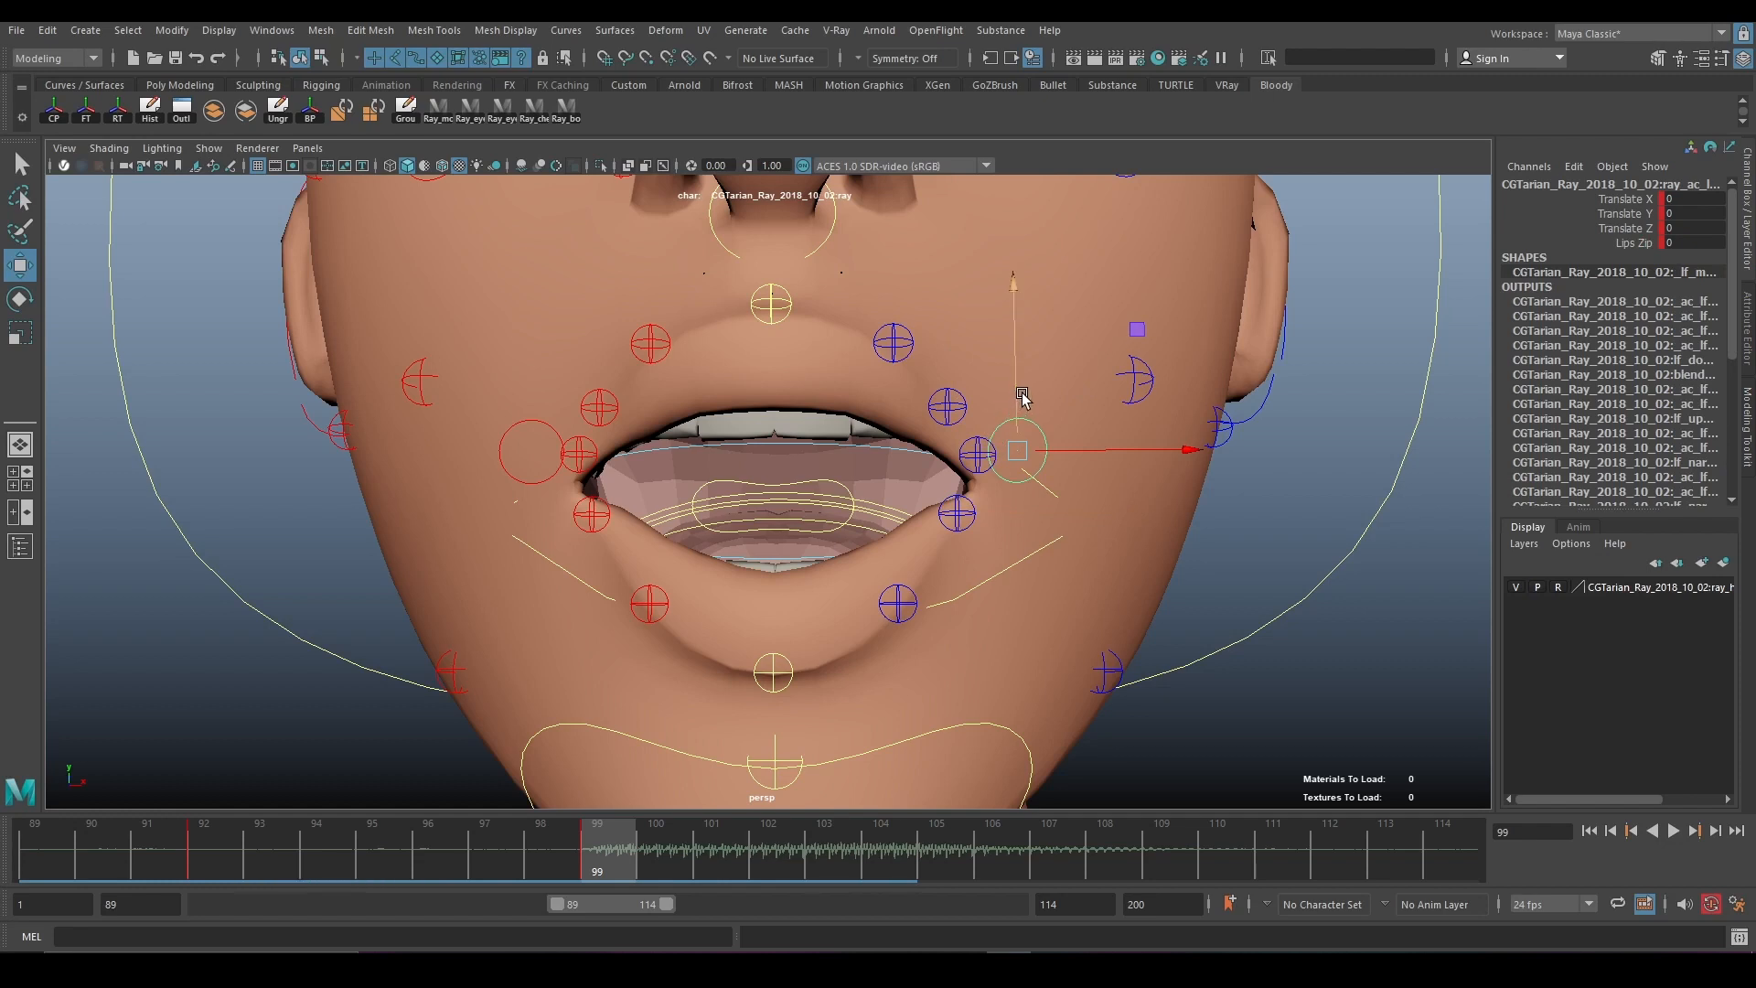
drag(1022, 396, 985, 401)
key(ctrl+z)
Move the small lip-corner controls on both sides to about 0.024 in Translate Y and -0.054 in Translate X at frame 99 and key them.
click(973, 458)
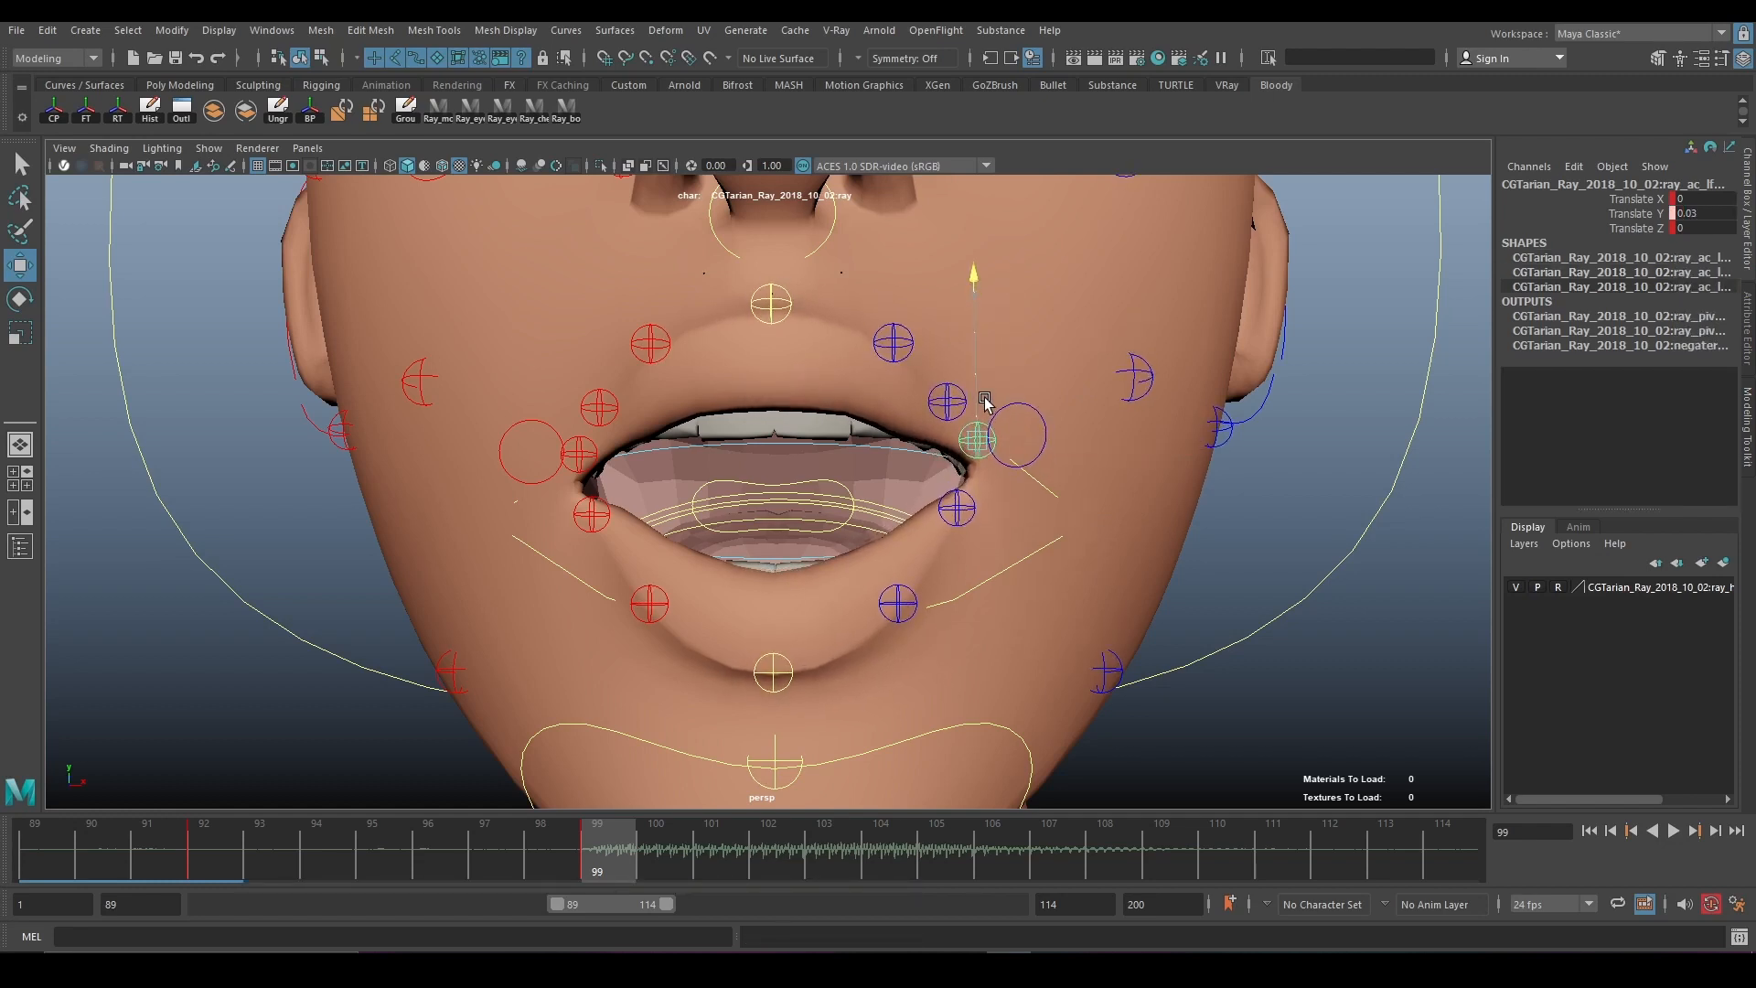
click(590, 462)
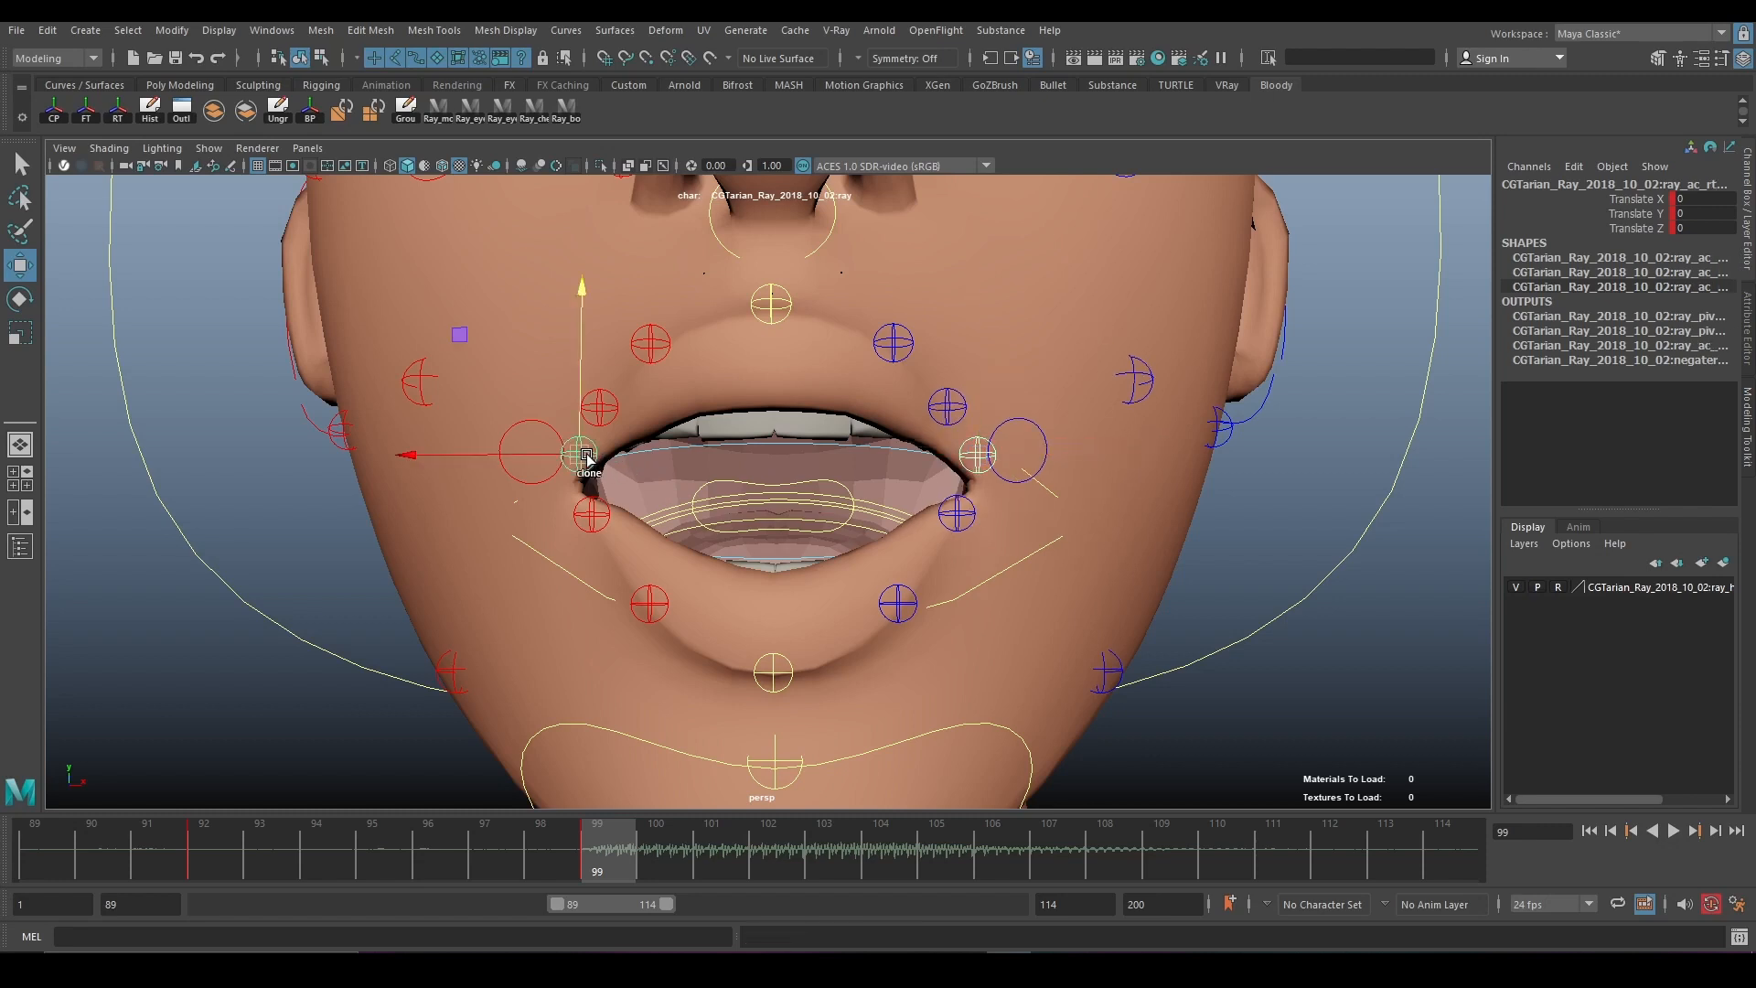
drag(579, 379, 585, 358)
key(s)
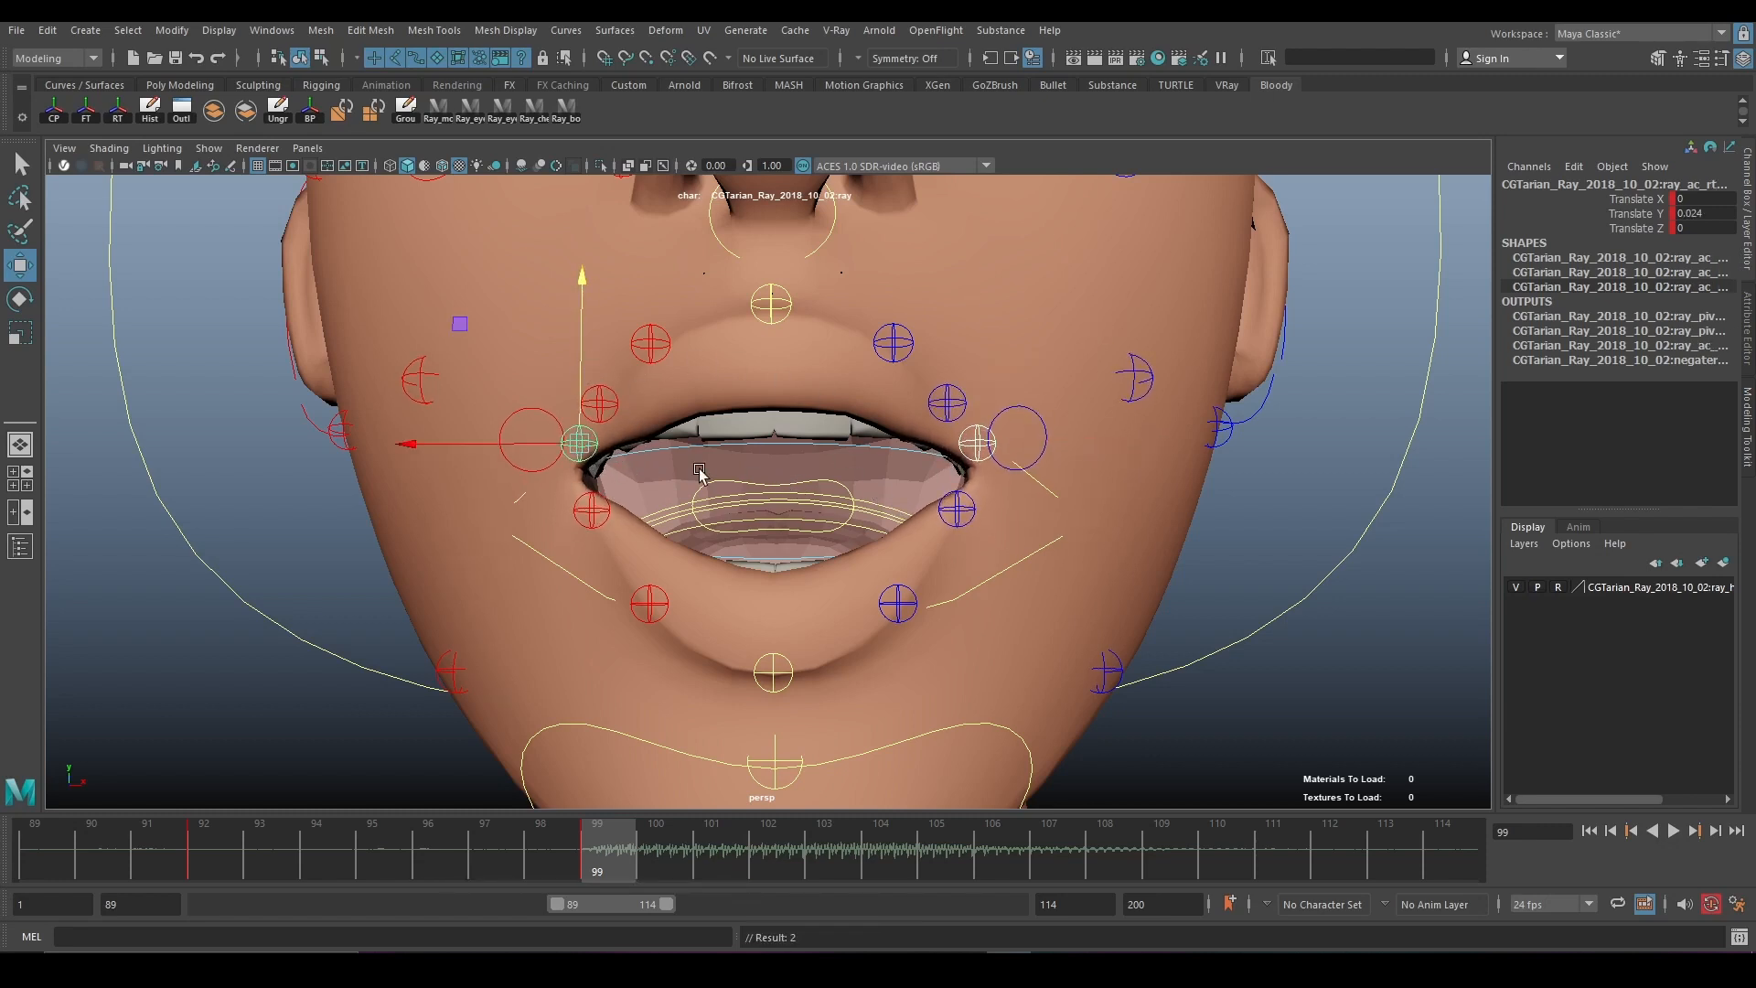
drag(418, 437, 472, 443)
key(s)
Push the centre upper-lip control back at frame 99 to about -0.037 in Translate Z.
alt+drag(587, 503, 743, 512)
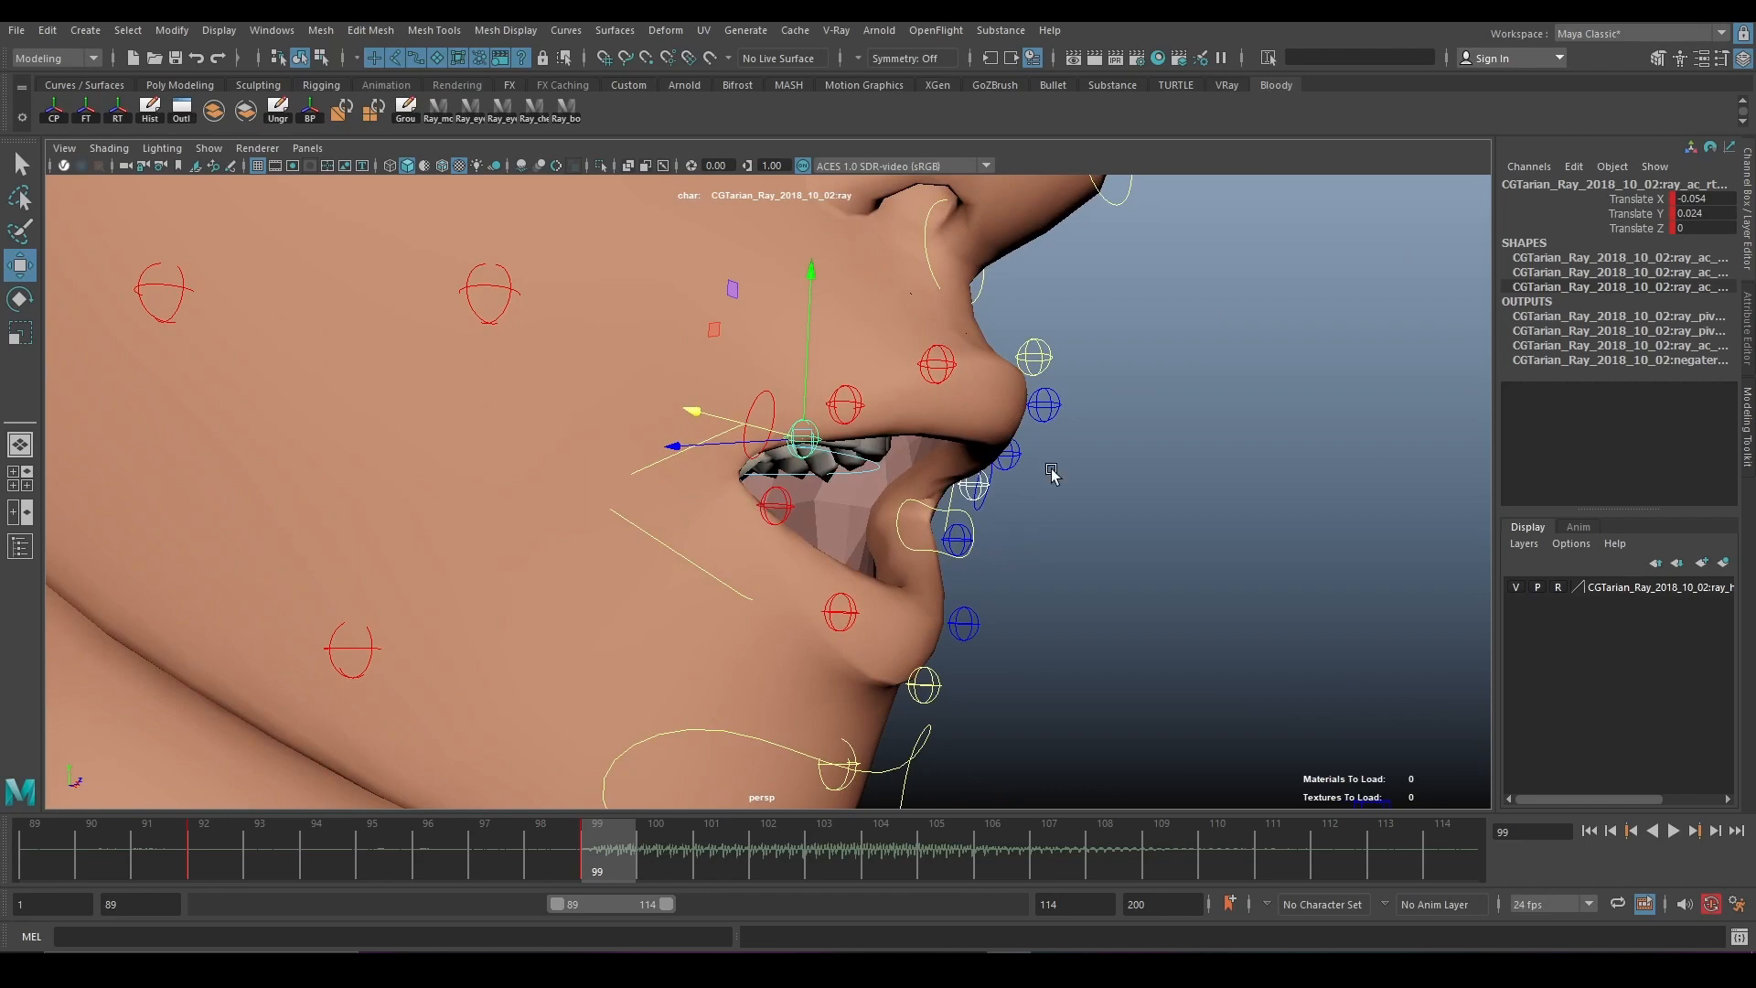
alt+drag(1052, 474, 1017, 521)
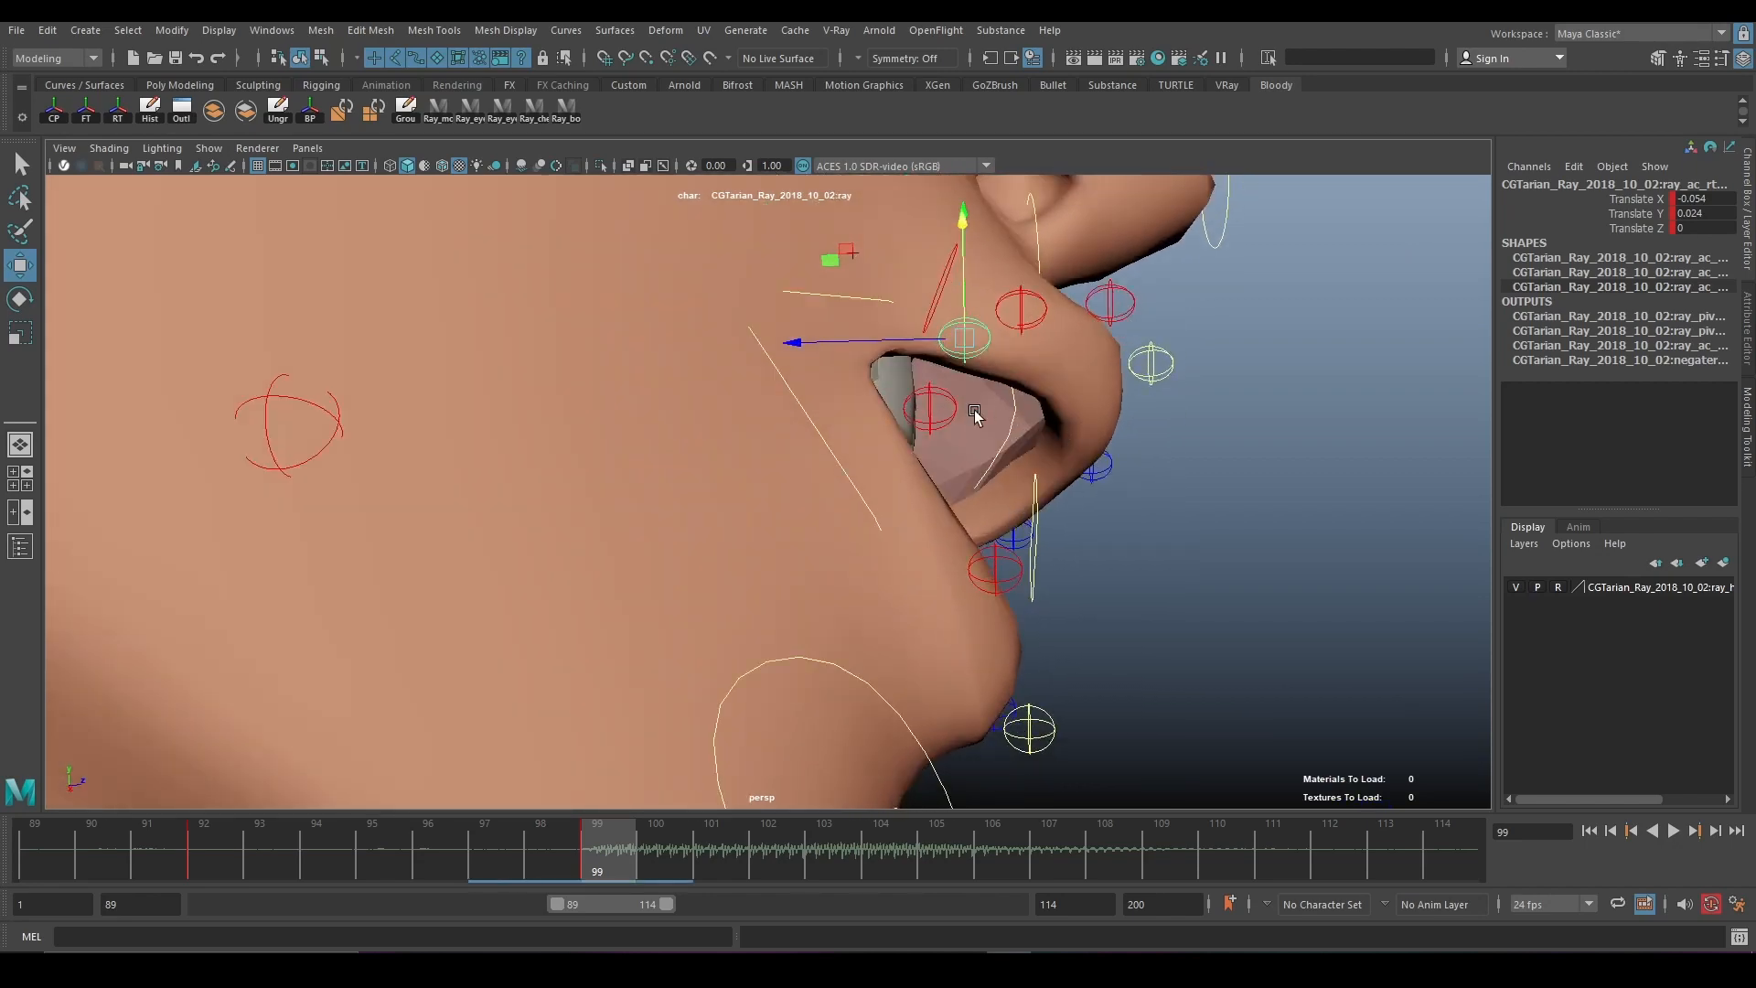
click(1163, 368)
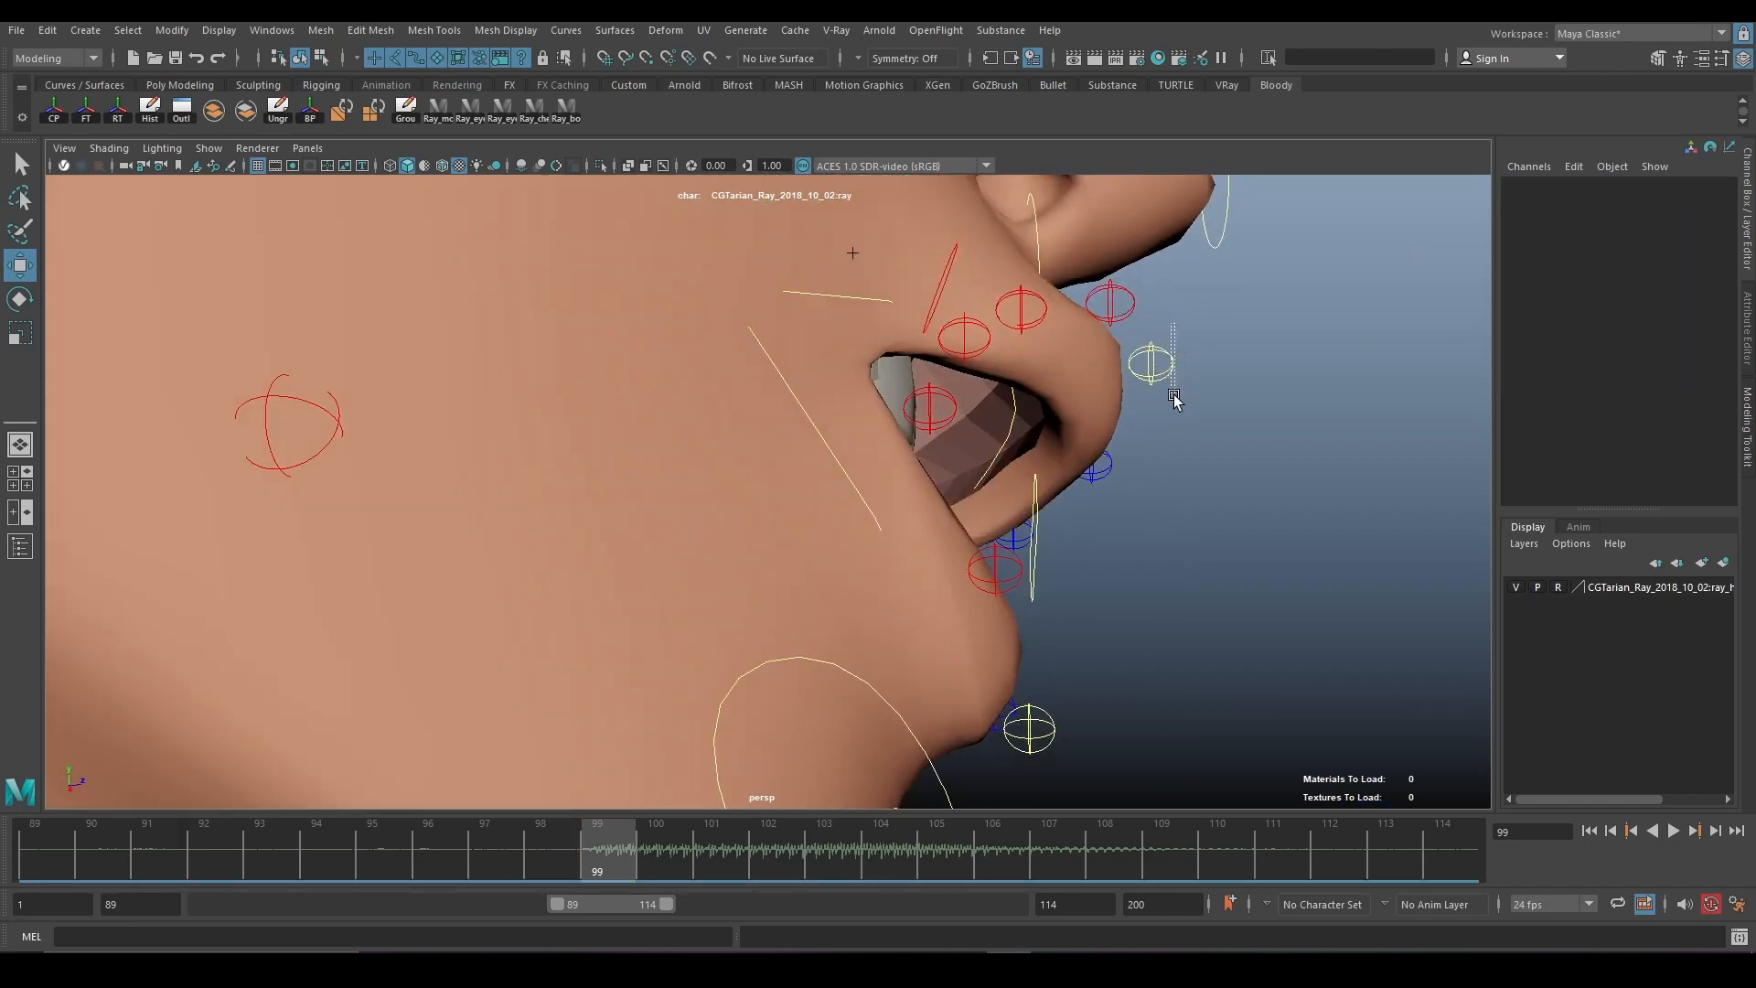
drag(1175, 399, 952, 580)
scroll(956, 578, down, 10)
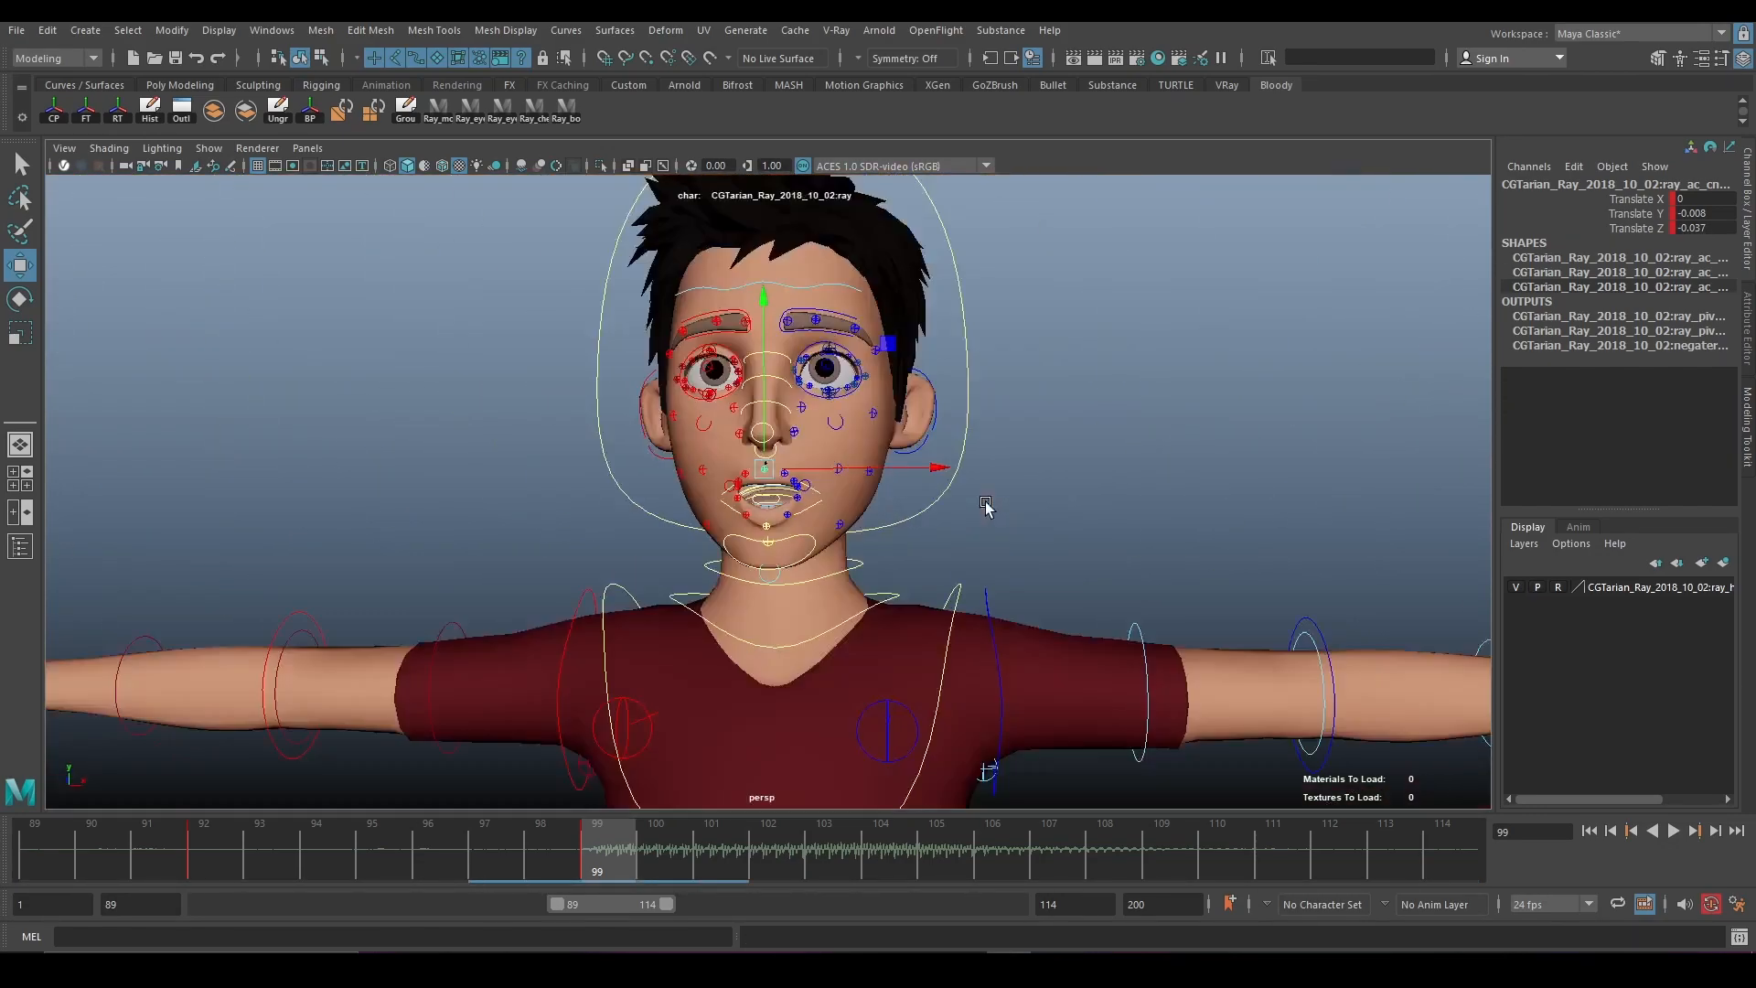
Narrow the mouth at frame 99 by moving the large corner controls inward in Translate X, left to about -0.056 and right to about -0.093.
scroll(985, 508, up, 10)
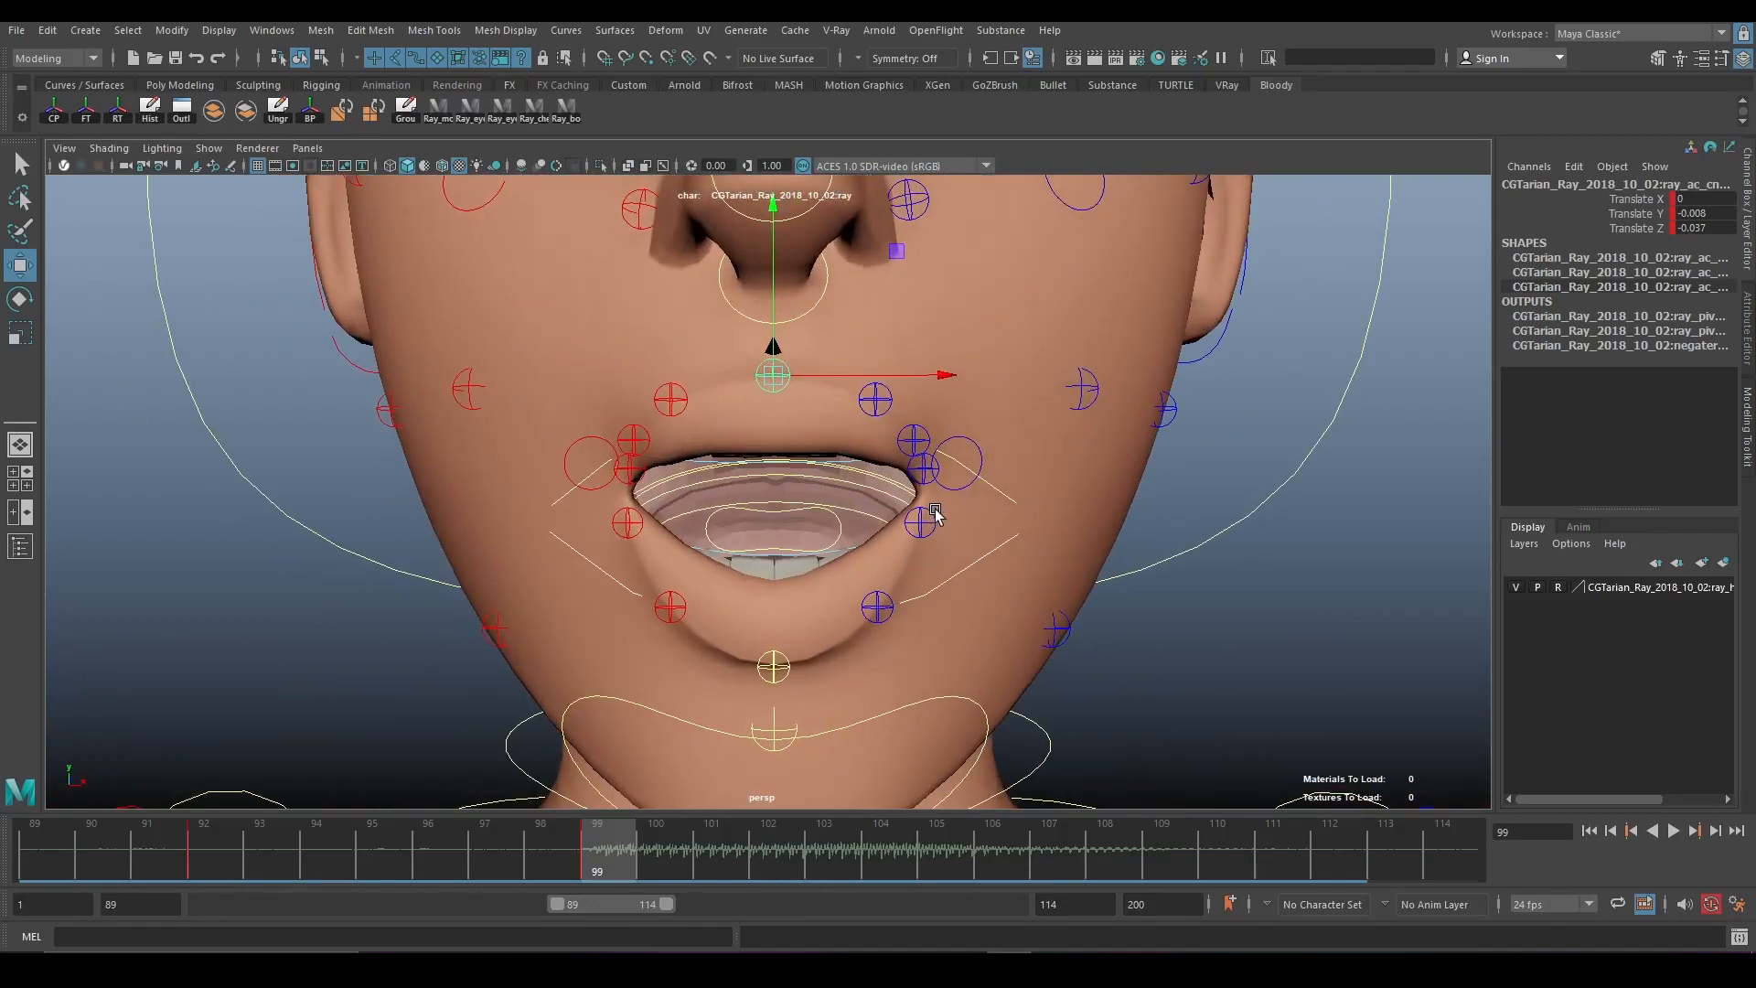
click(978, 485)
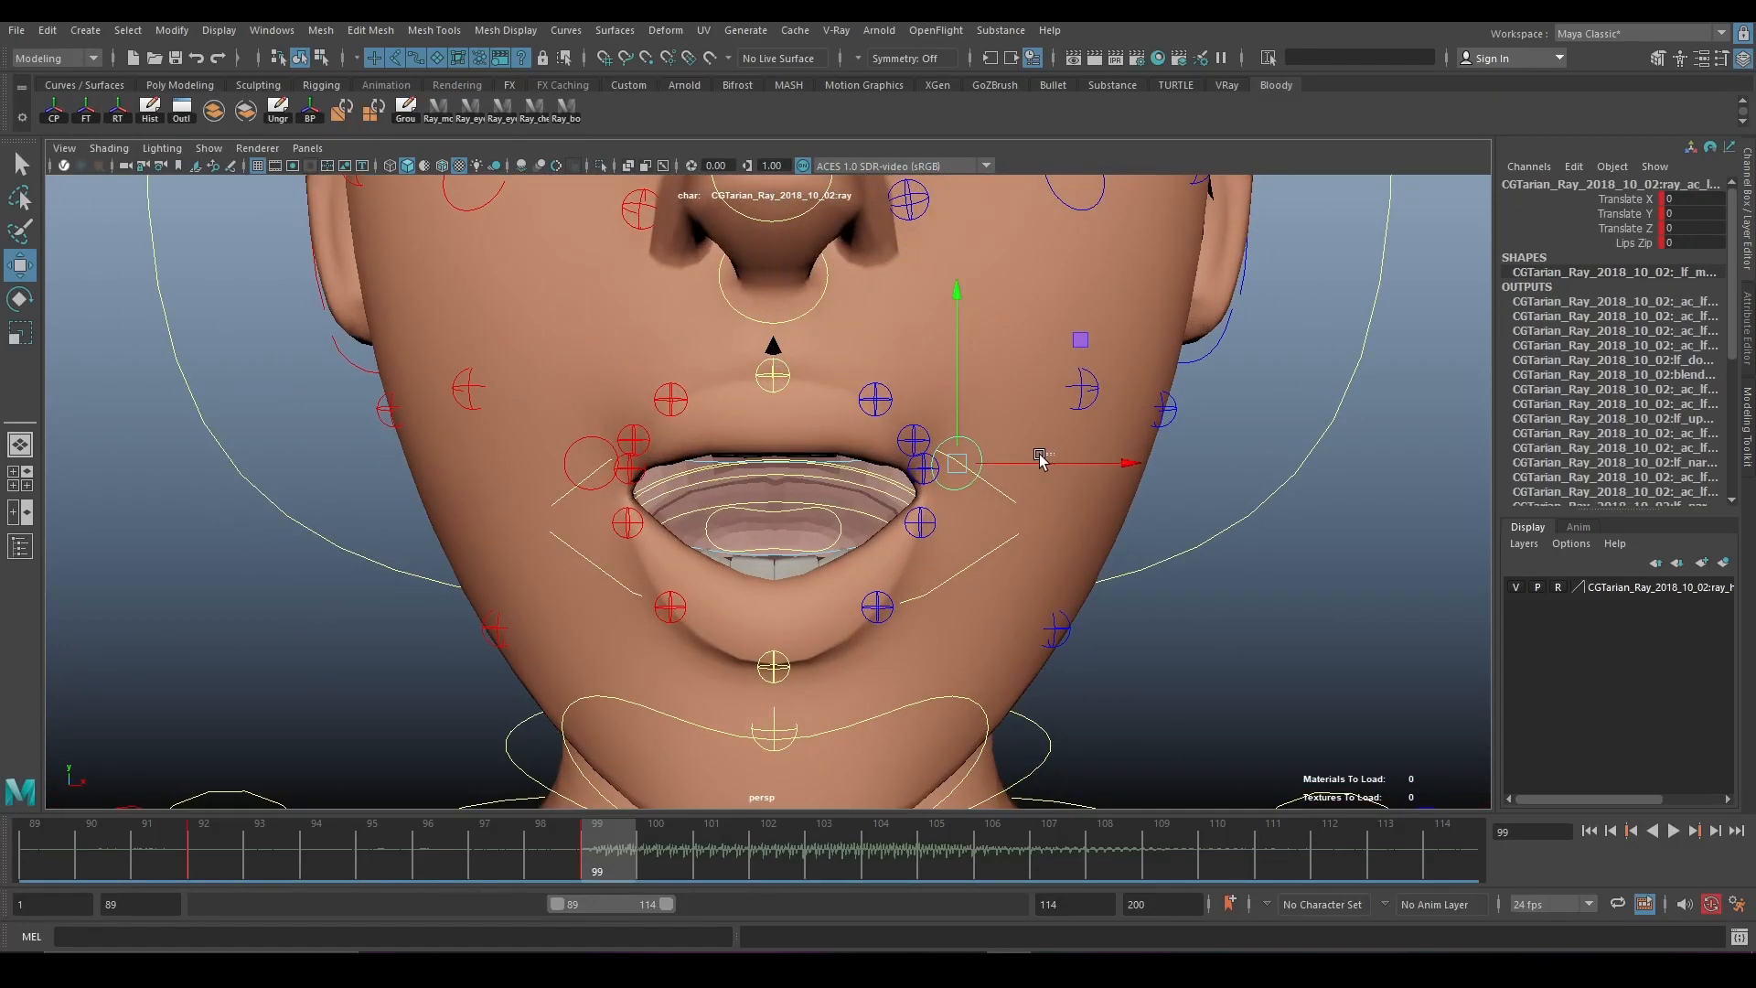
drag(1039, 460, 796, 506)
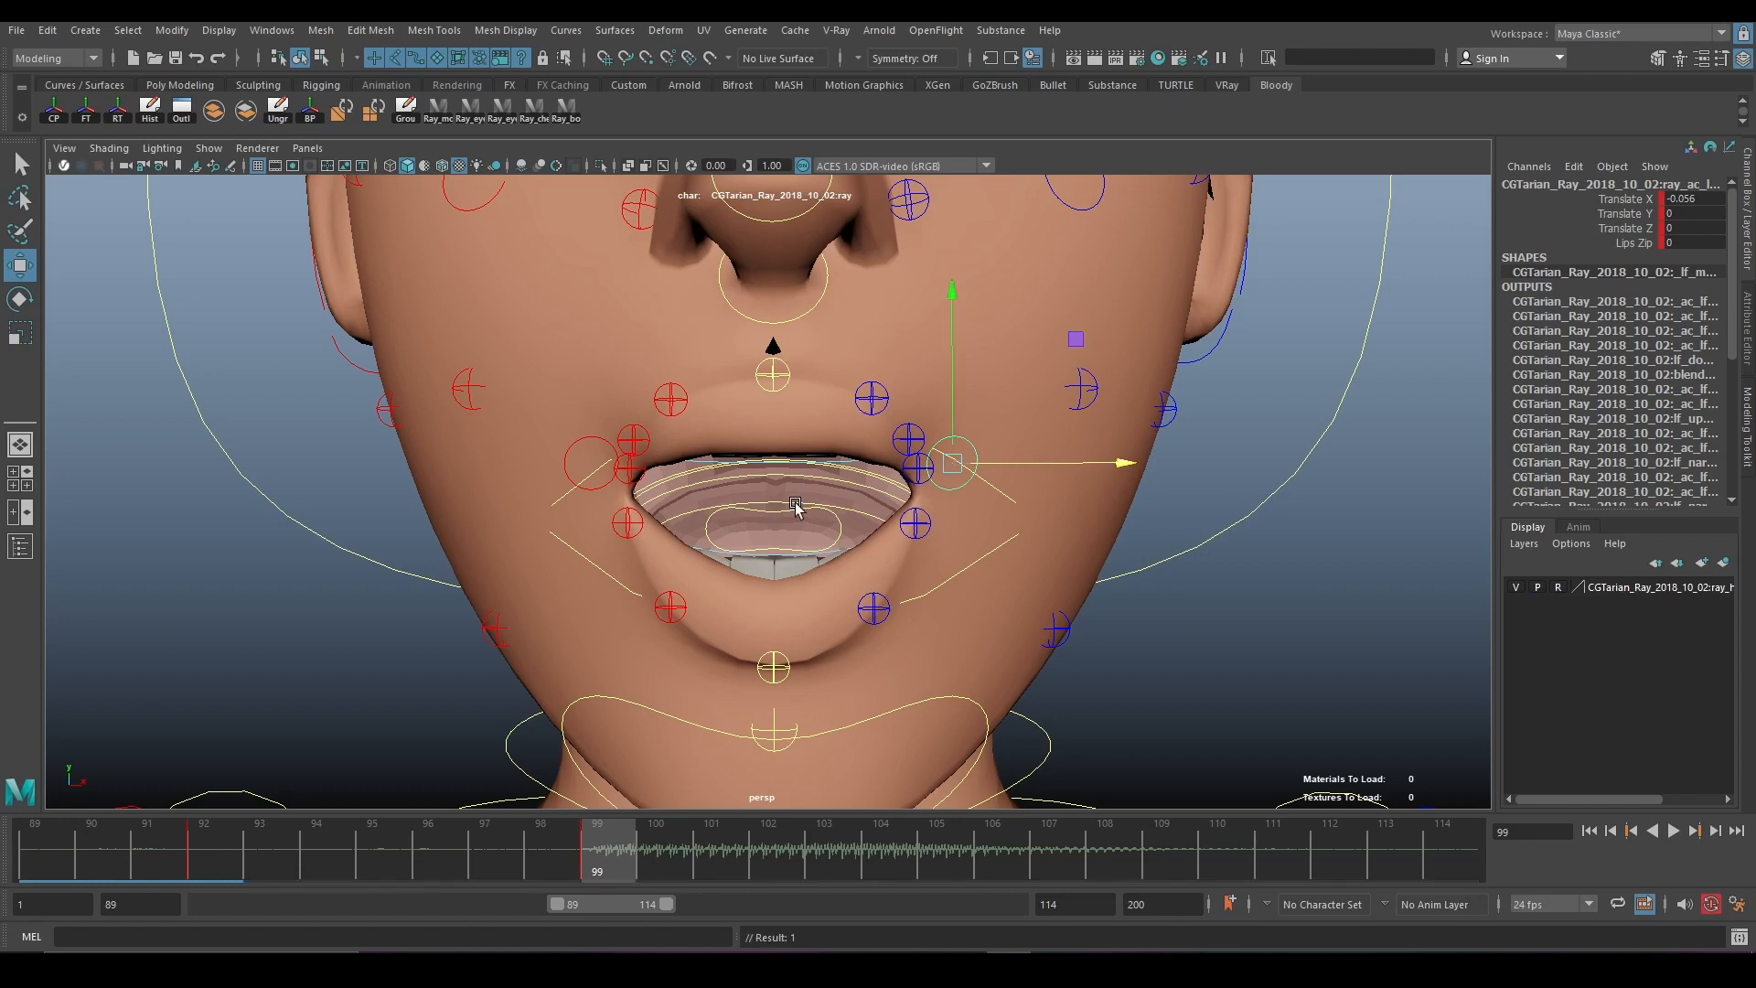
click(570, 443)
drag(453, 463, 464, 463)
Pull the inner pair of lower-lip controls inward together at frame 99 to about -0.026 in Translate X, undoing a first single-sided attempt.
alt+drag(720, 500, 843, 551)
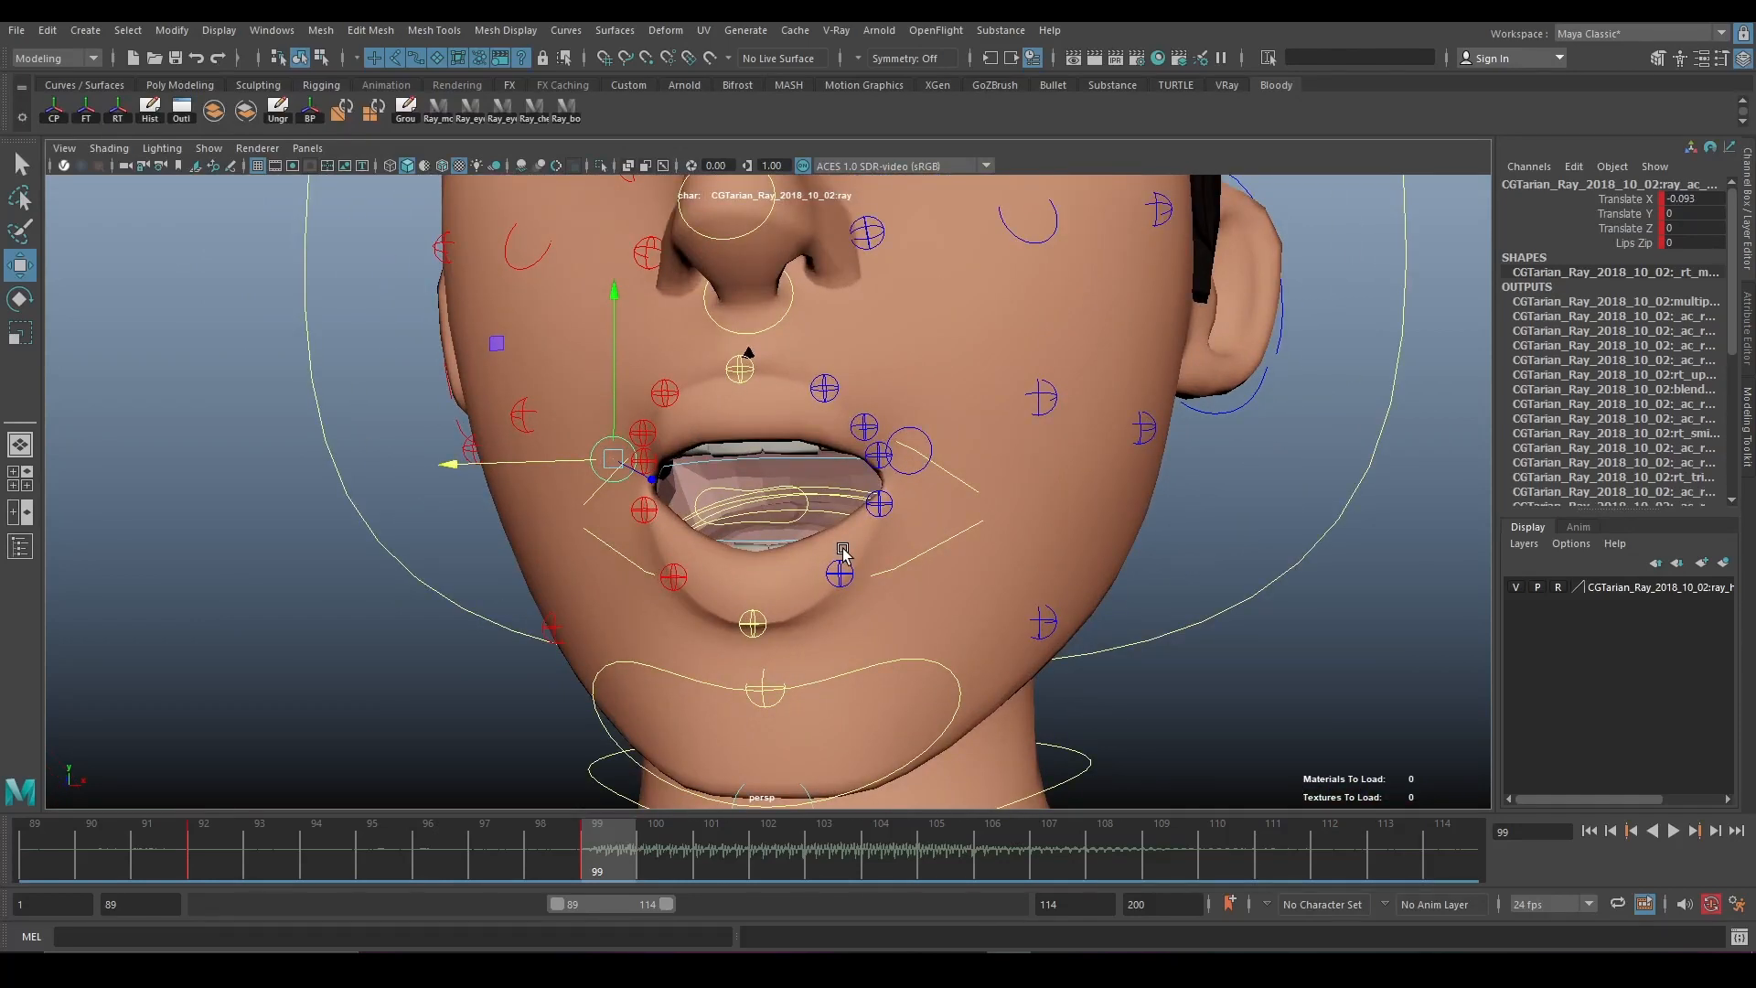
click(838, 573)
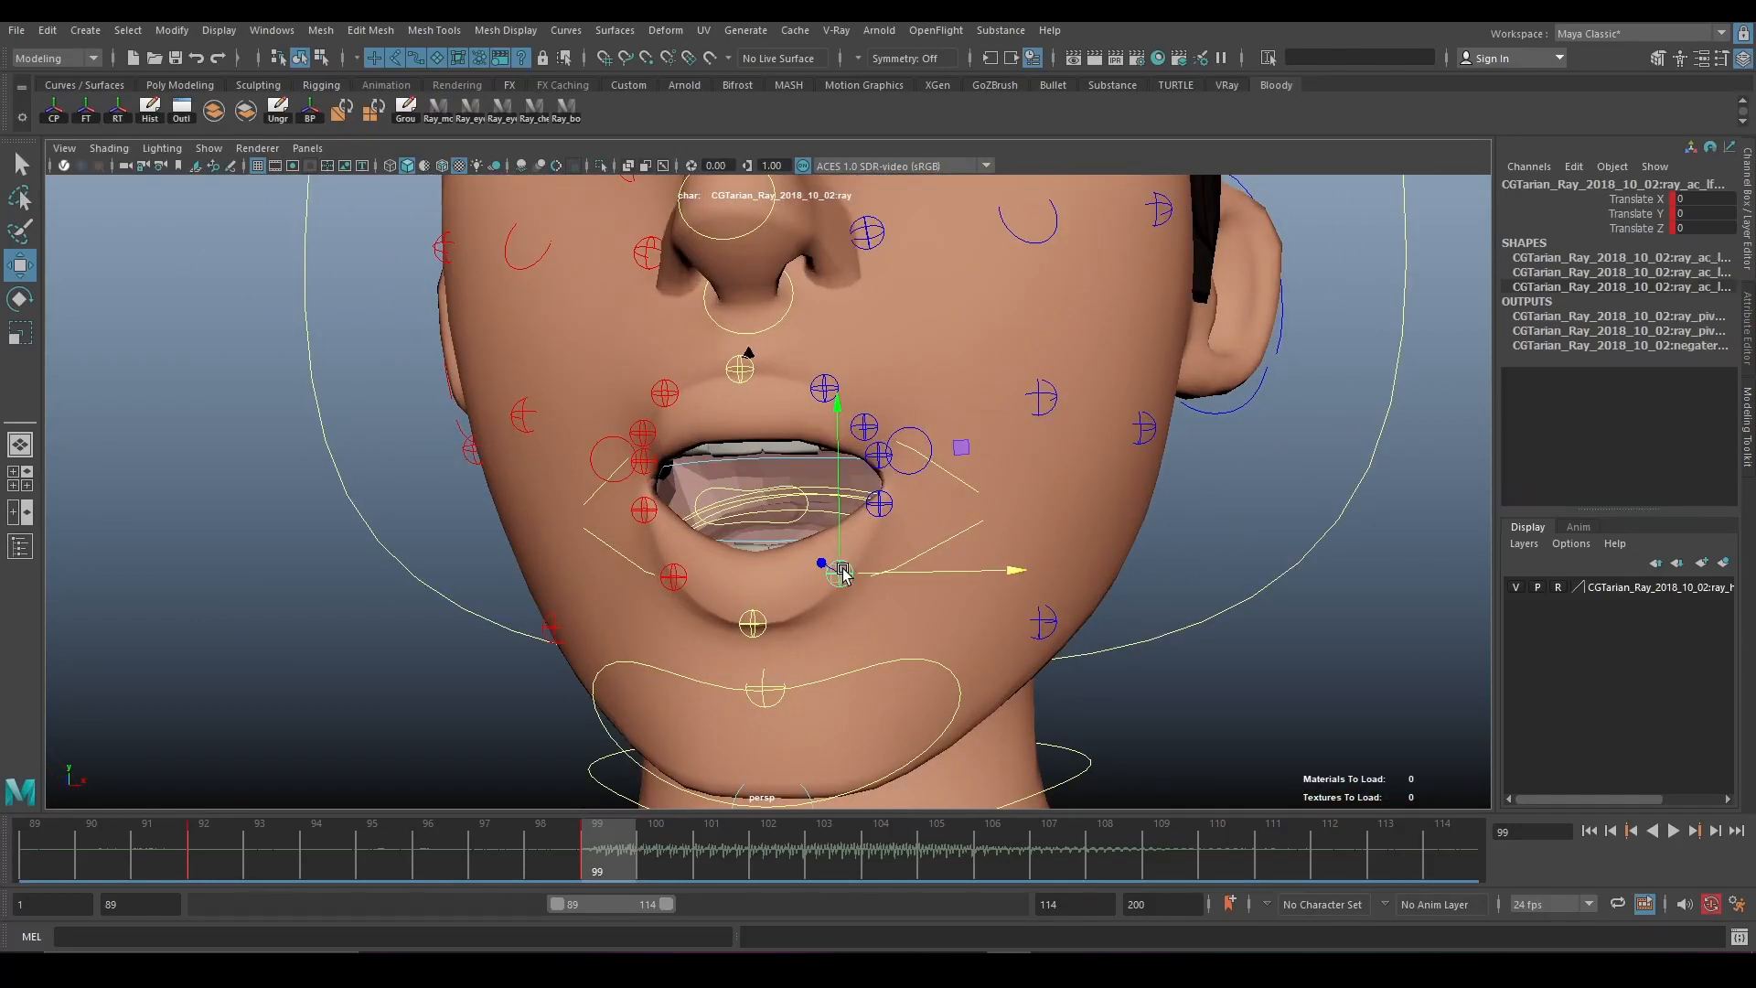
mouse_move(905, 575)
mouse_down()
mouse_move(788, 603)
mouse_move(926, 597)
mouse_up()
key(ctrl+z)
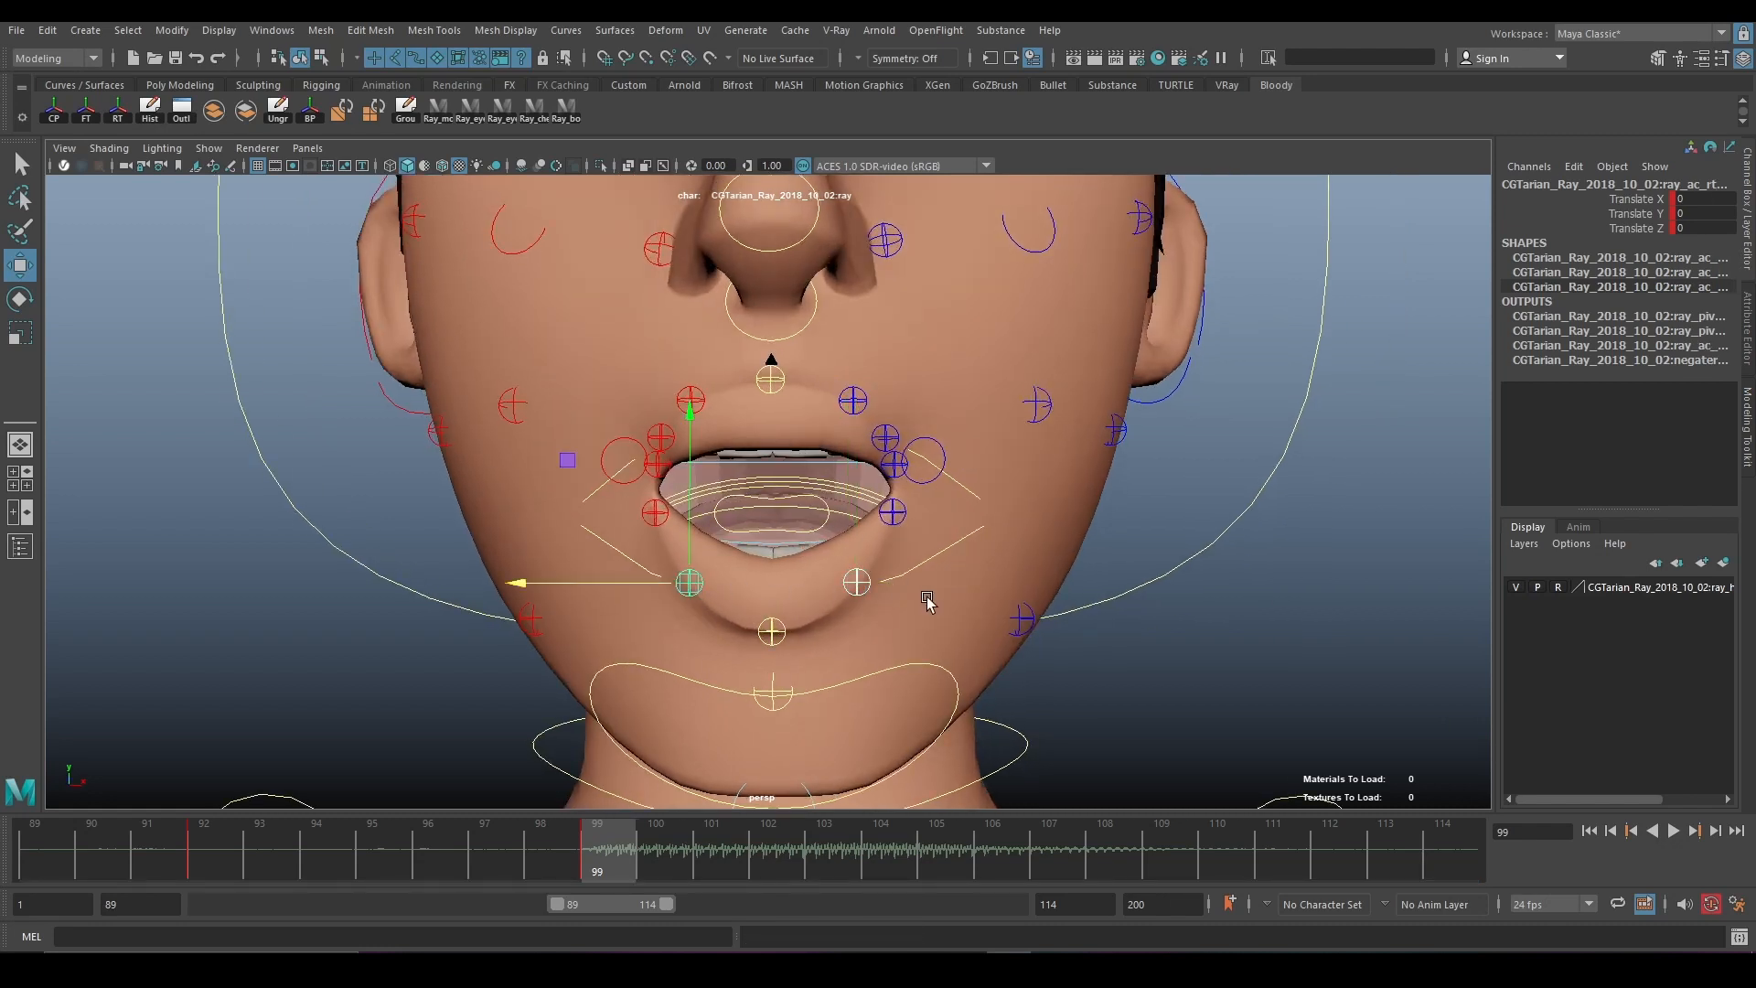
drag(566, 572, 884, 603)
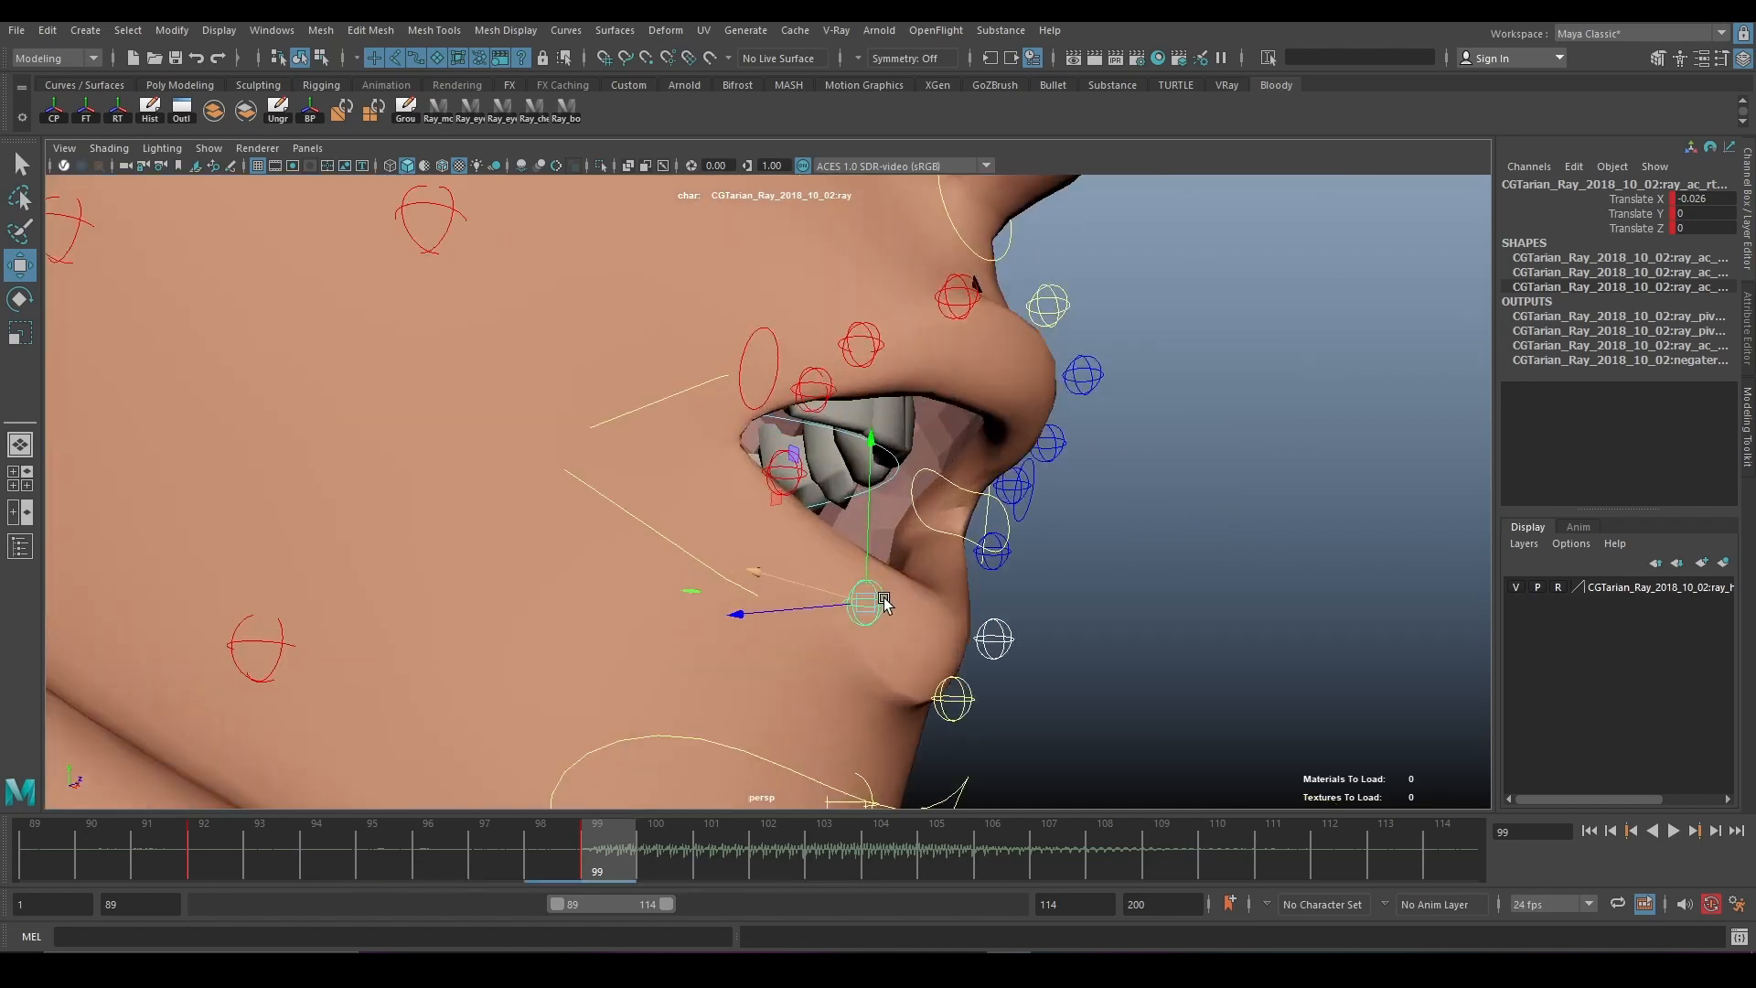
Raise the centre lower-lip control at frame 99 to about 0.012 in Translate Y.
click(966, 709)
key(e)
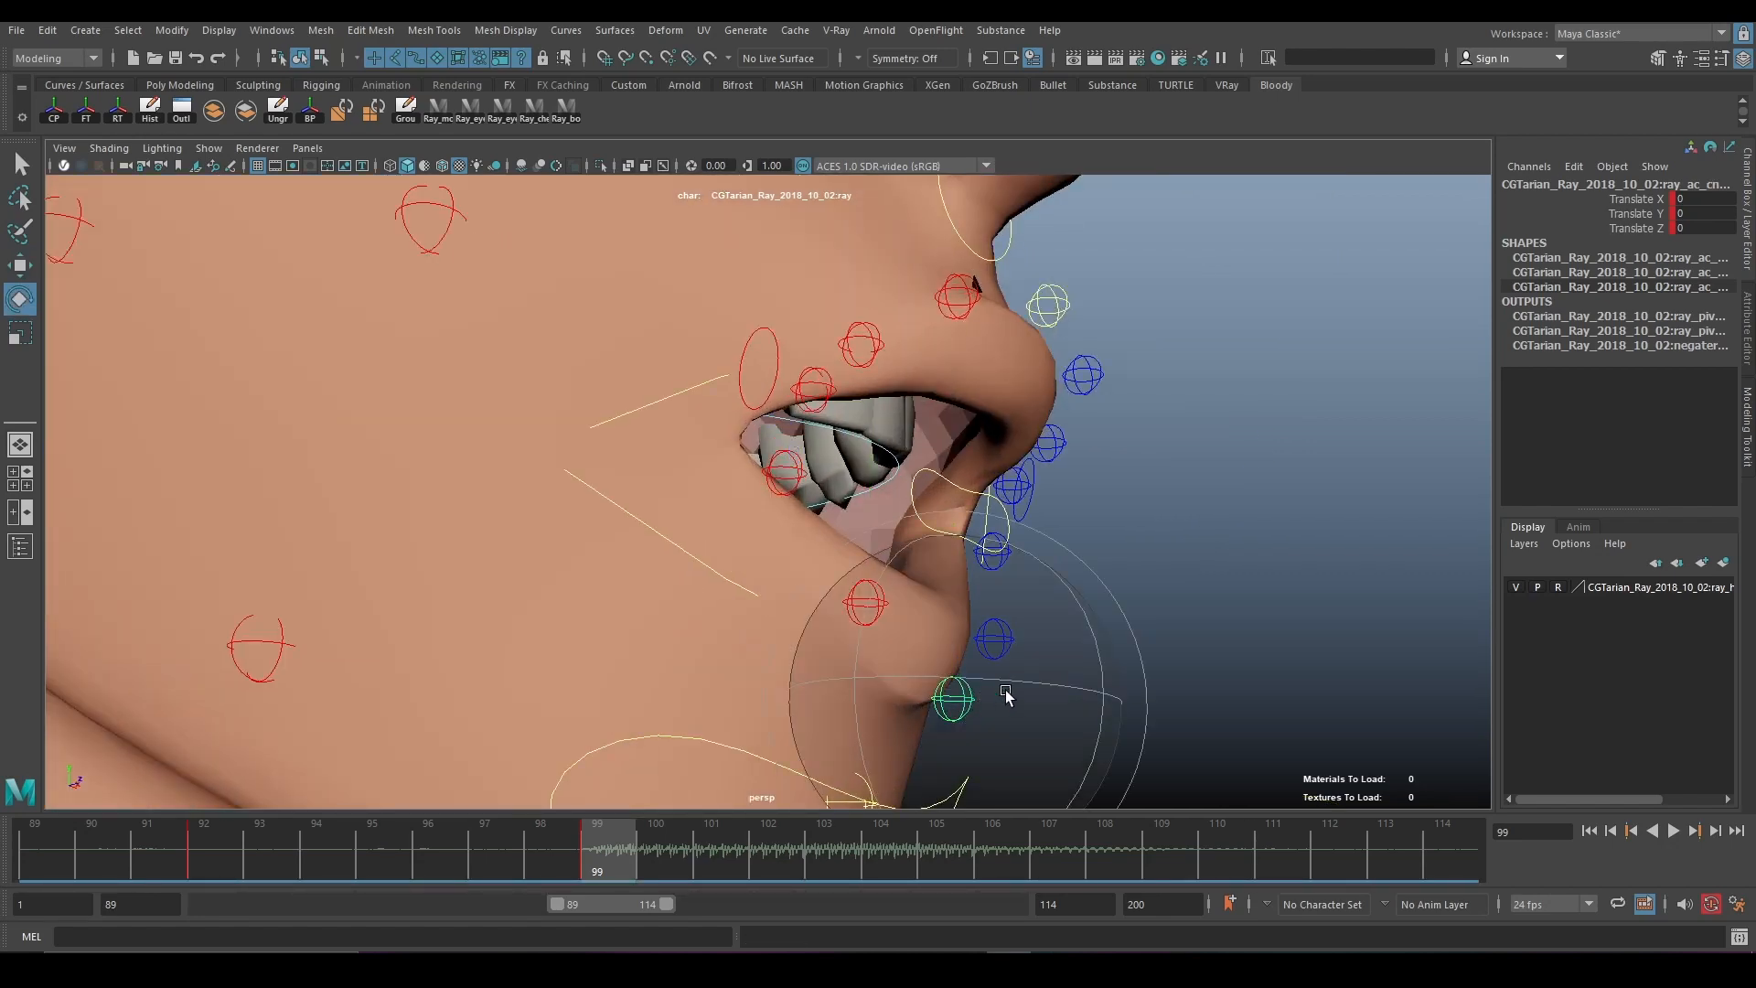
key(w)
drag(959, 546, 960, 537)
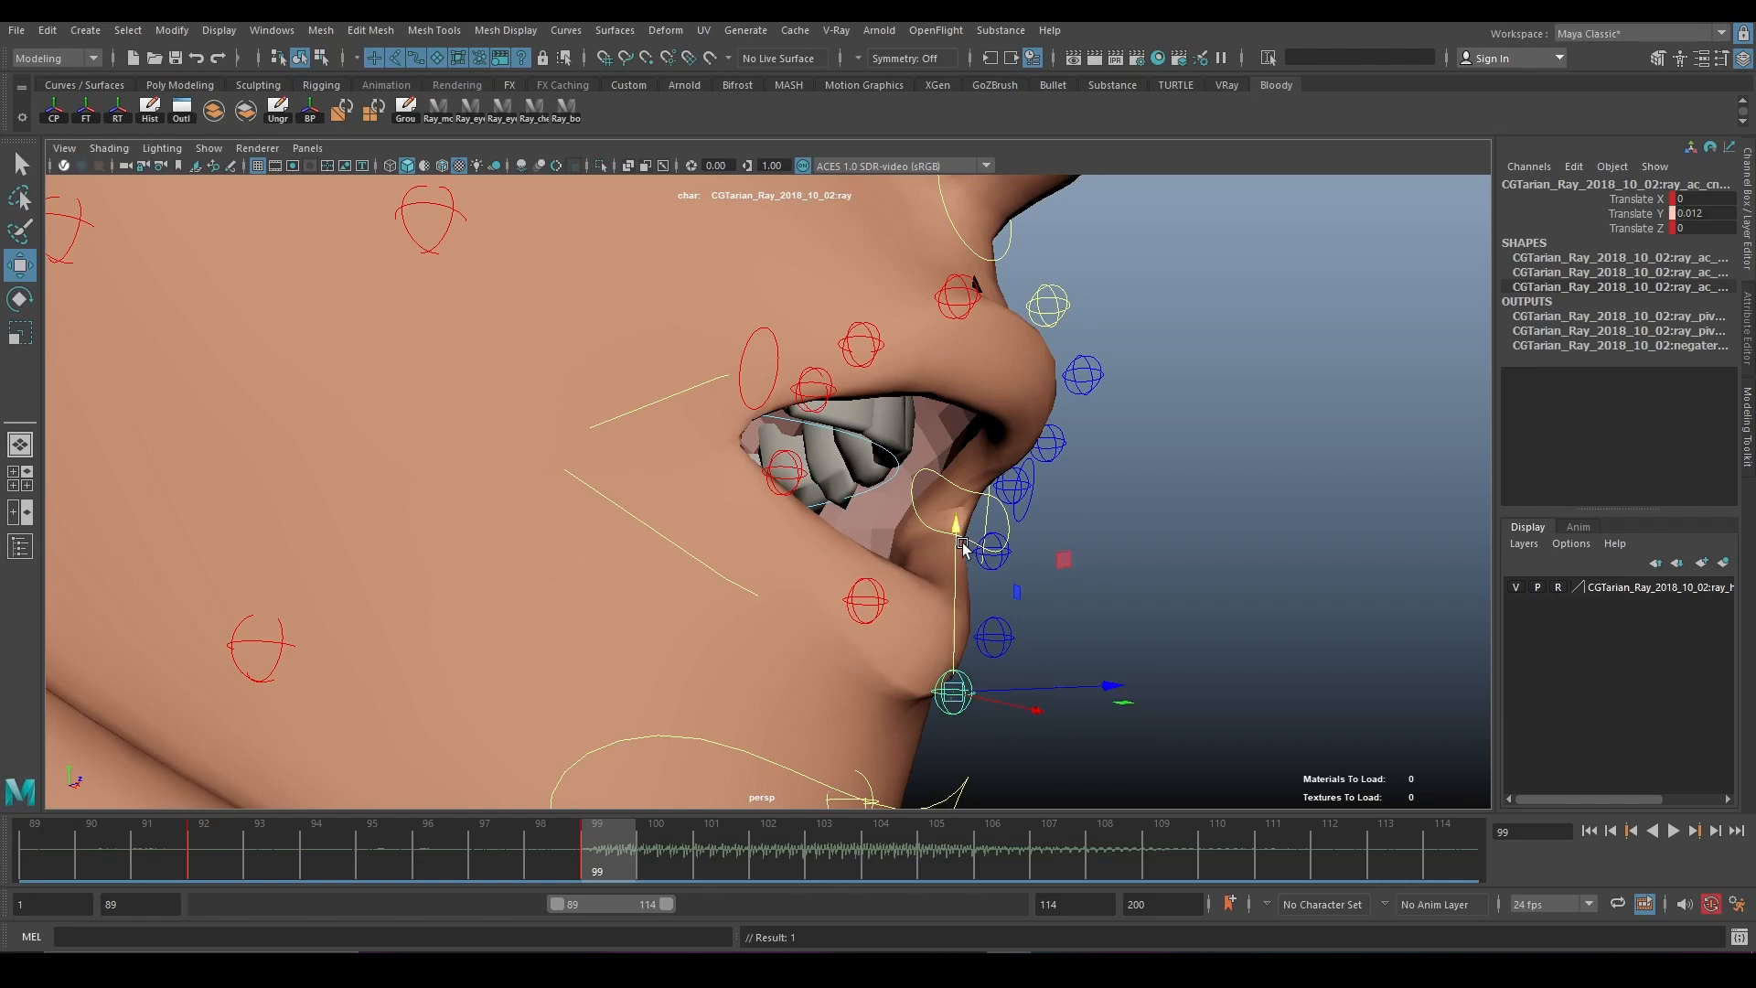
Adjust the curl of the whole lower lip at frame 99 by rotating its main control around X.
alt+drag(1161, 649, 953, 666)
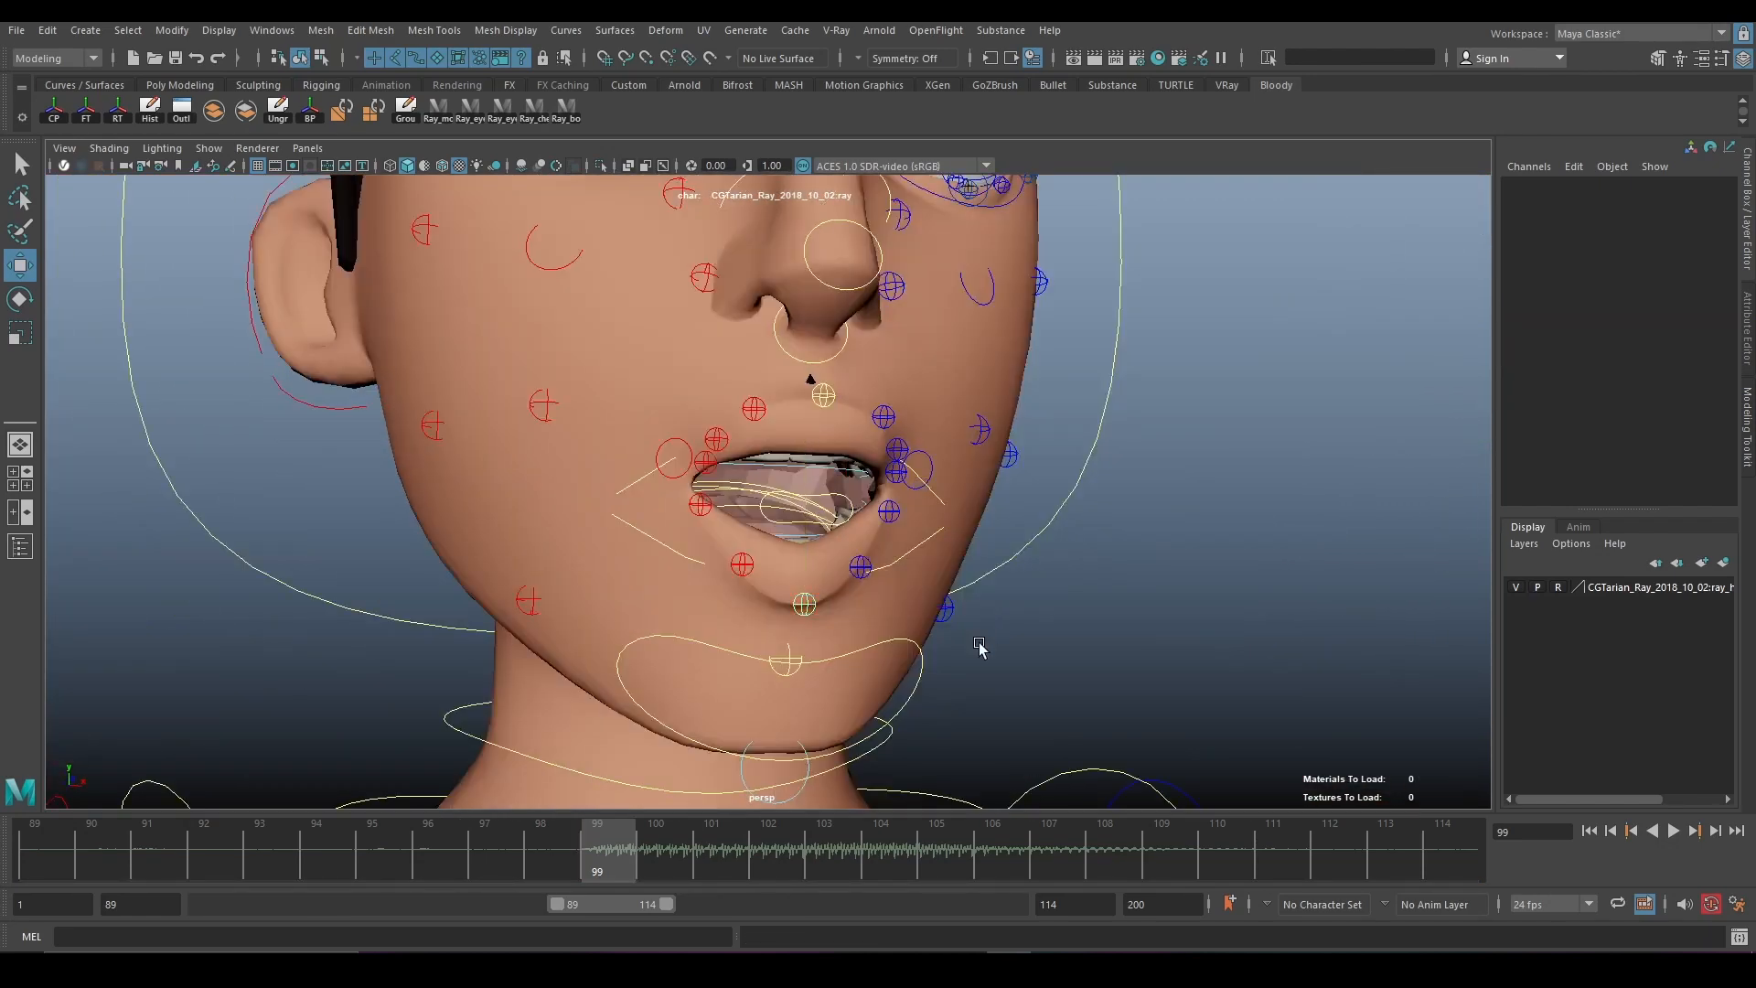
alt+drag(861, 627, 903, 556)
click(903, 555)
scroll(907, 569, up, 7)
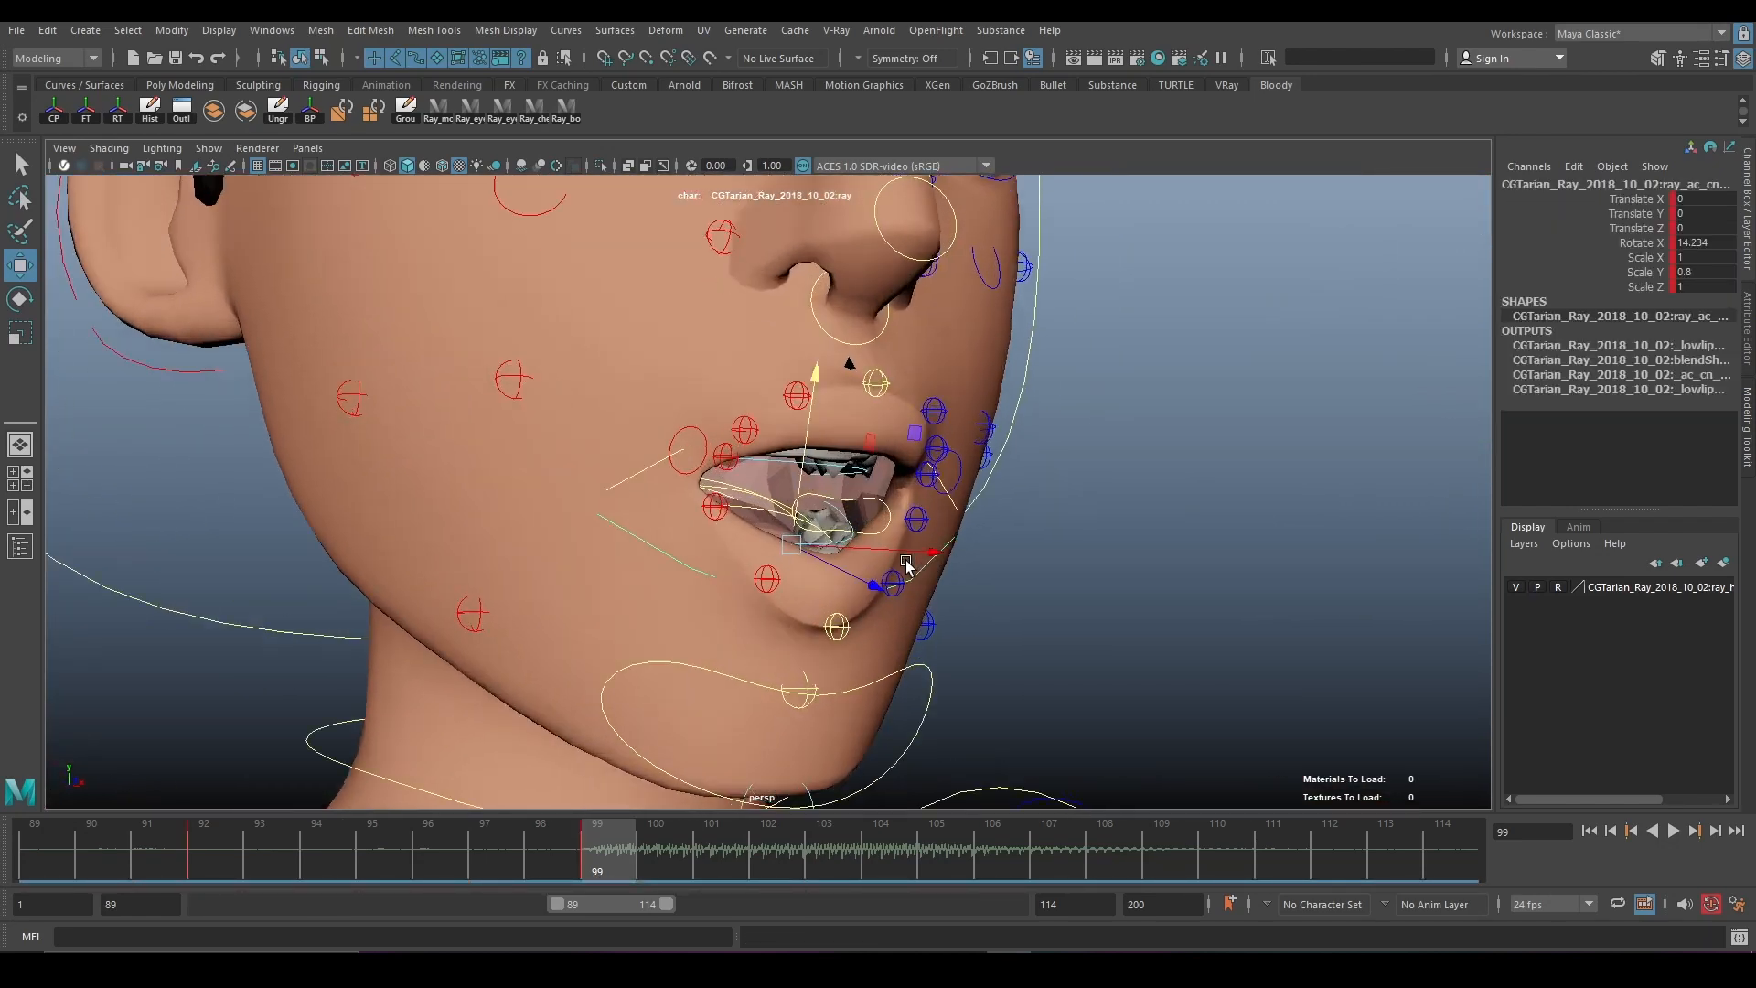
alt+drag(837, 605, 873, 619)
key(e)
drag(921, 506, 980, 619)
key(w)
Spread the inner pair of lower-lip controls outward at frame 99 in Translate X, left to about -0.015 and right to about -0.003.
scroll(929, 643, down, 4)
scroll(966, 623, up, 11)
click(941, 690)
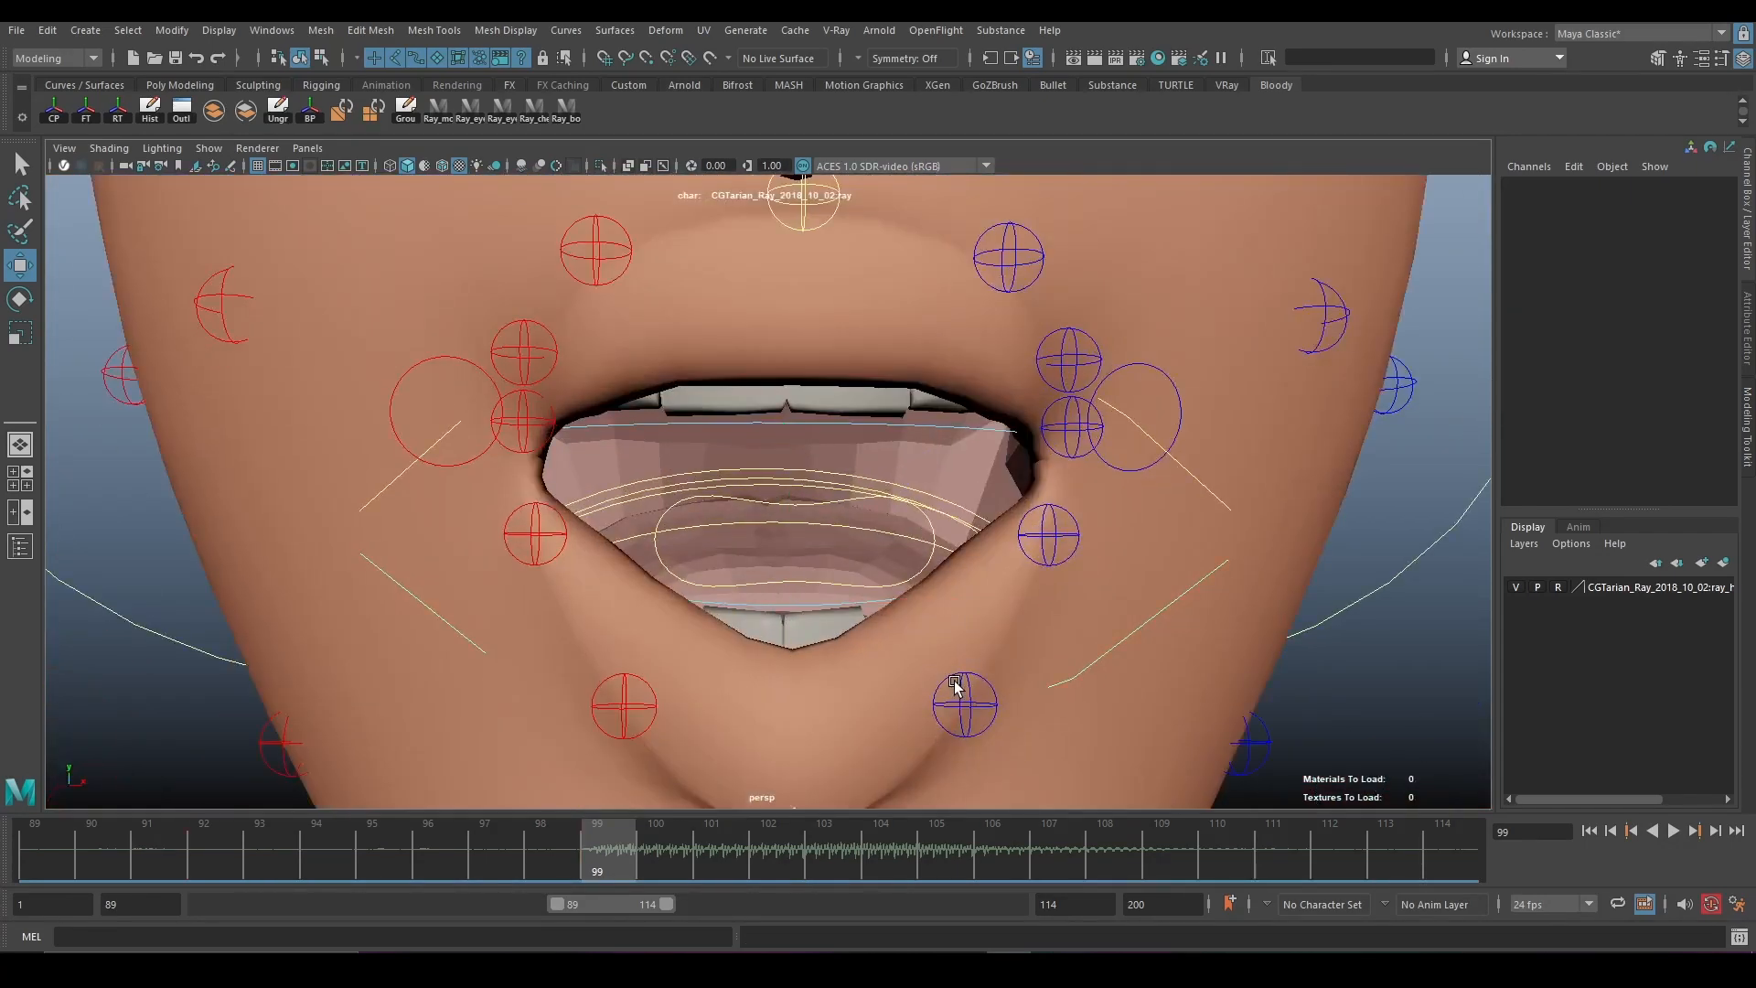
click(968, 680)
drag(1018, 704, 1046, 706)
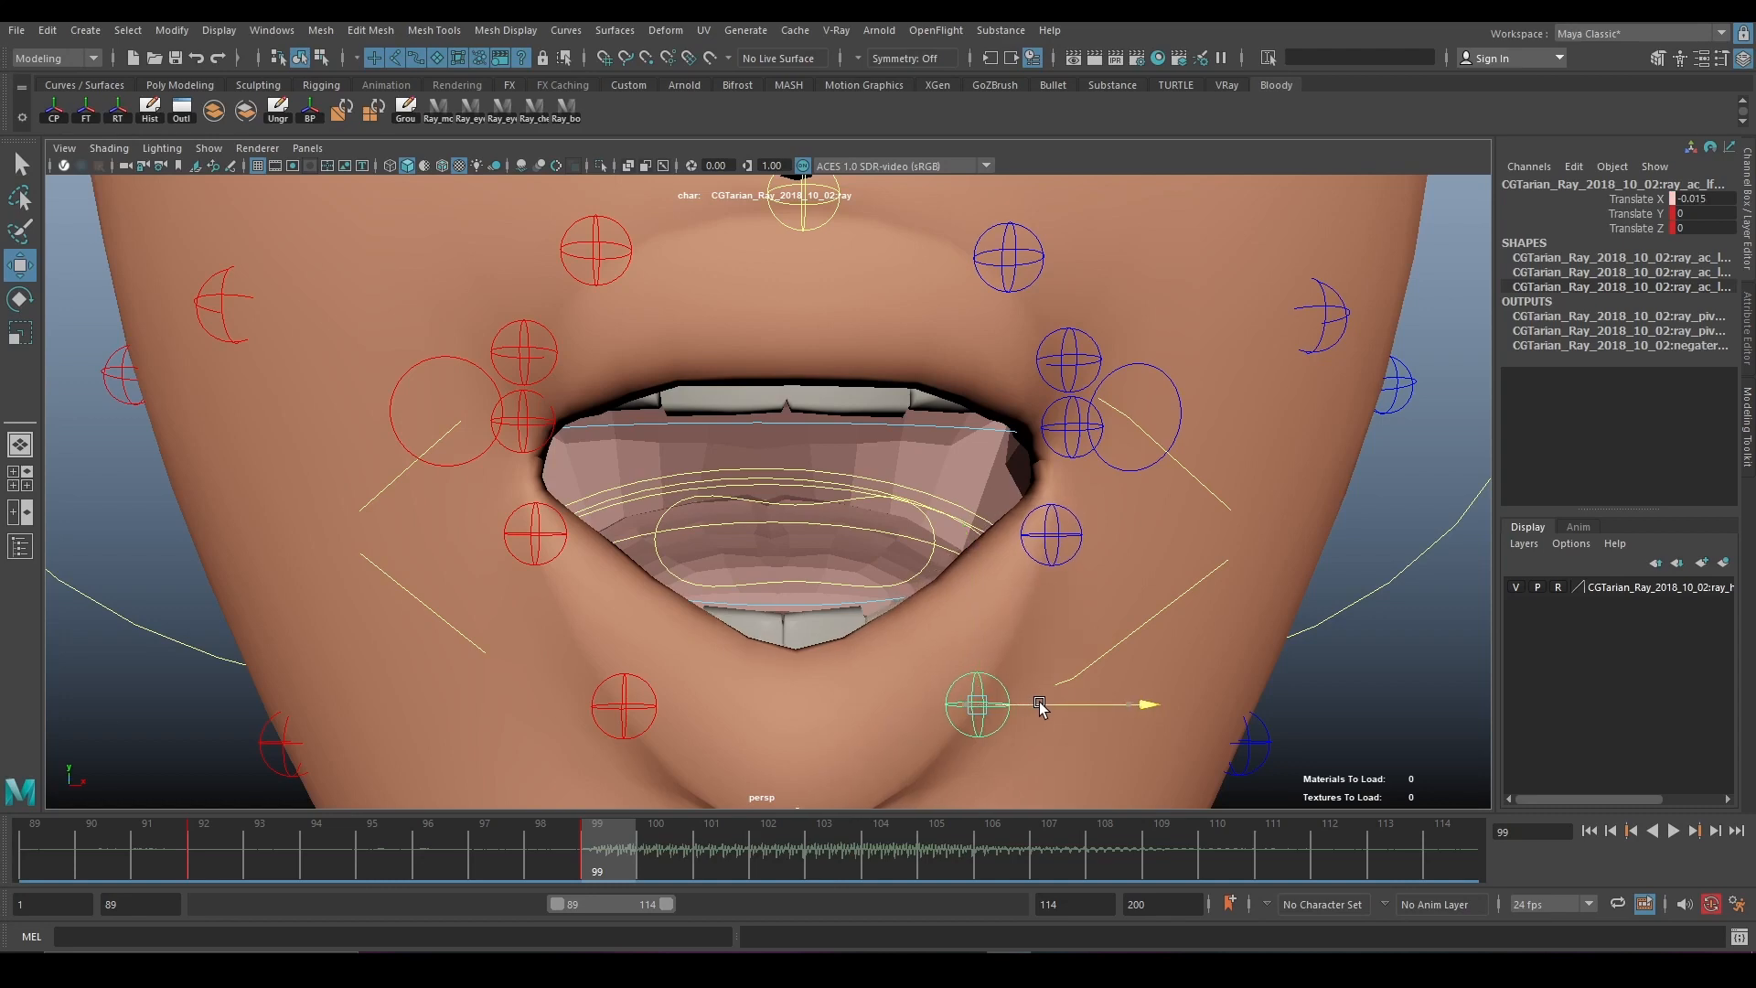
click(656, 703)
drag(564, 702, 490, 710)
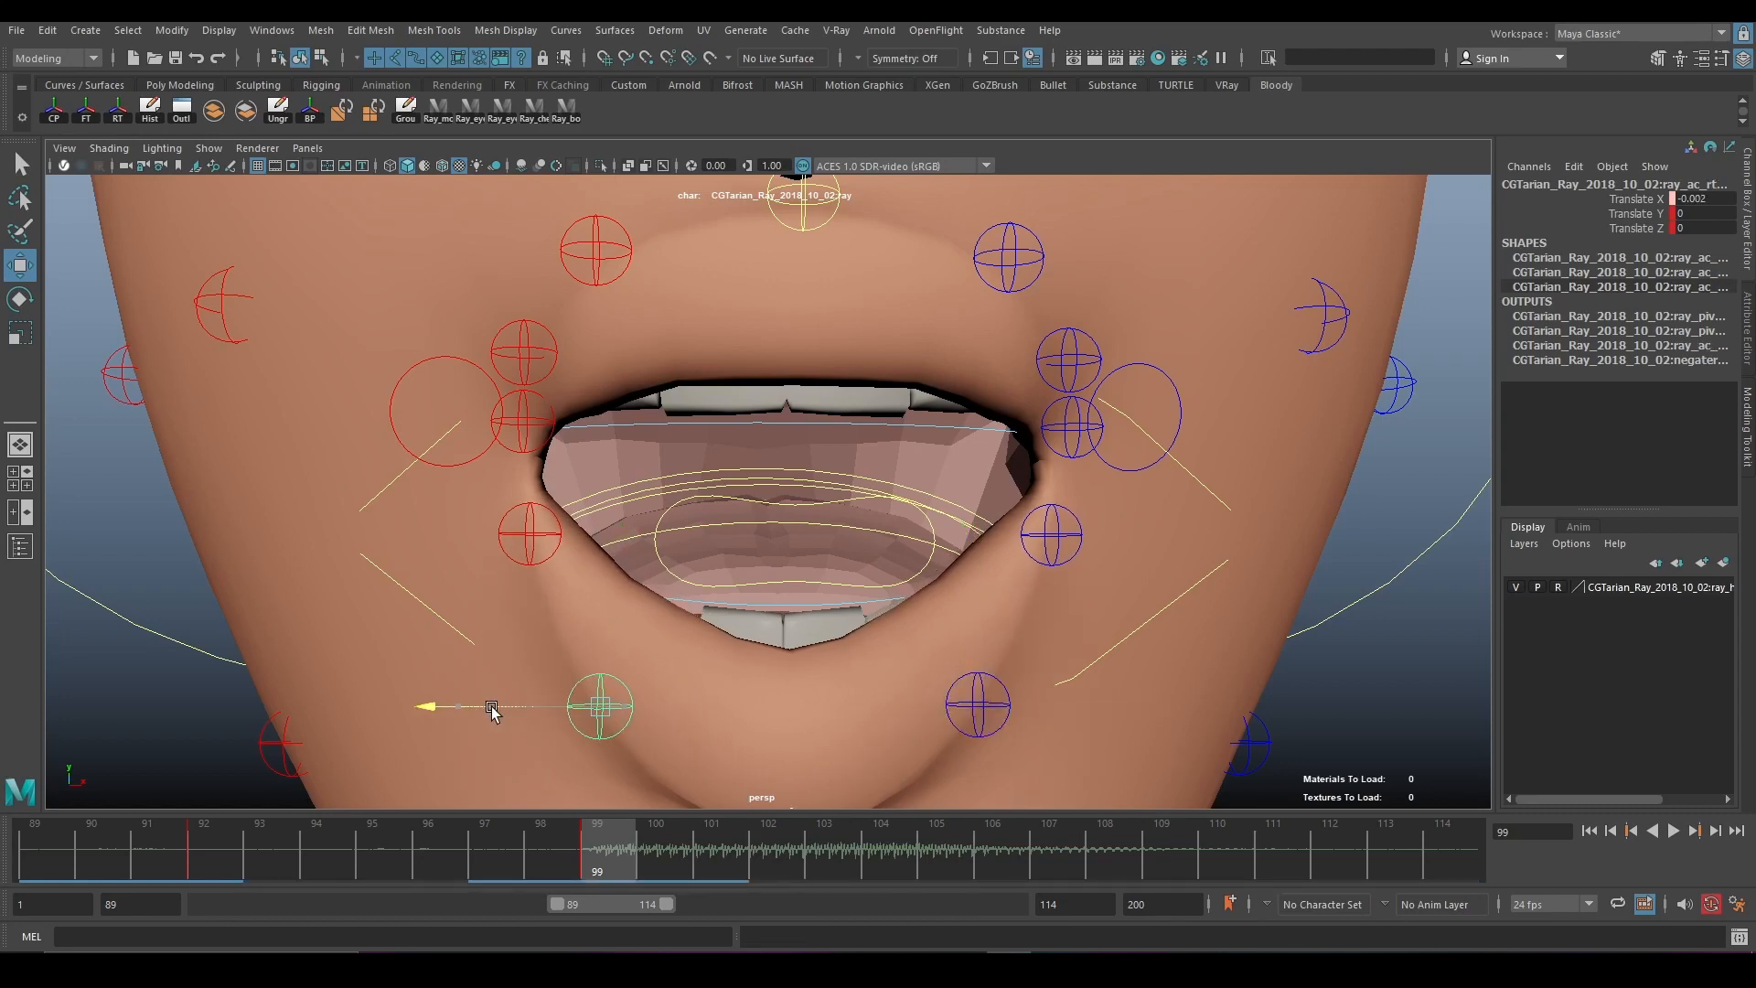
Scrub the timeline from frame 99 to frame 106 to locate the next mouth pose against the audio.
scroll(821, 605, down, 6)
scroll(822, 605, down, 3)
scroll(823, 596, up, 5)
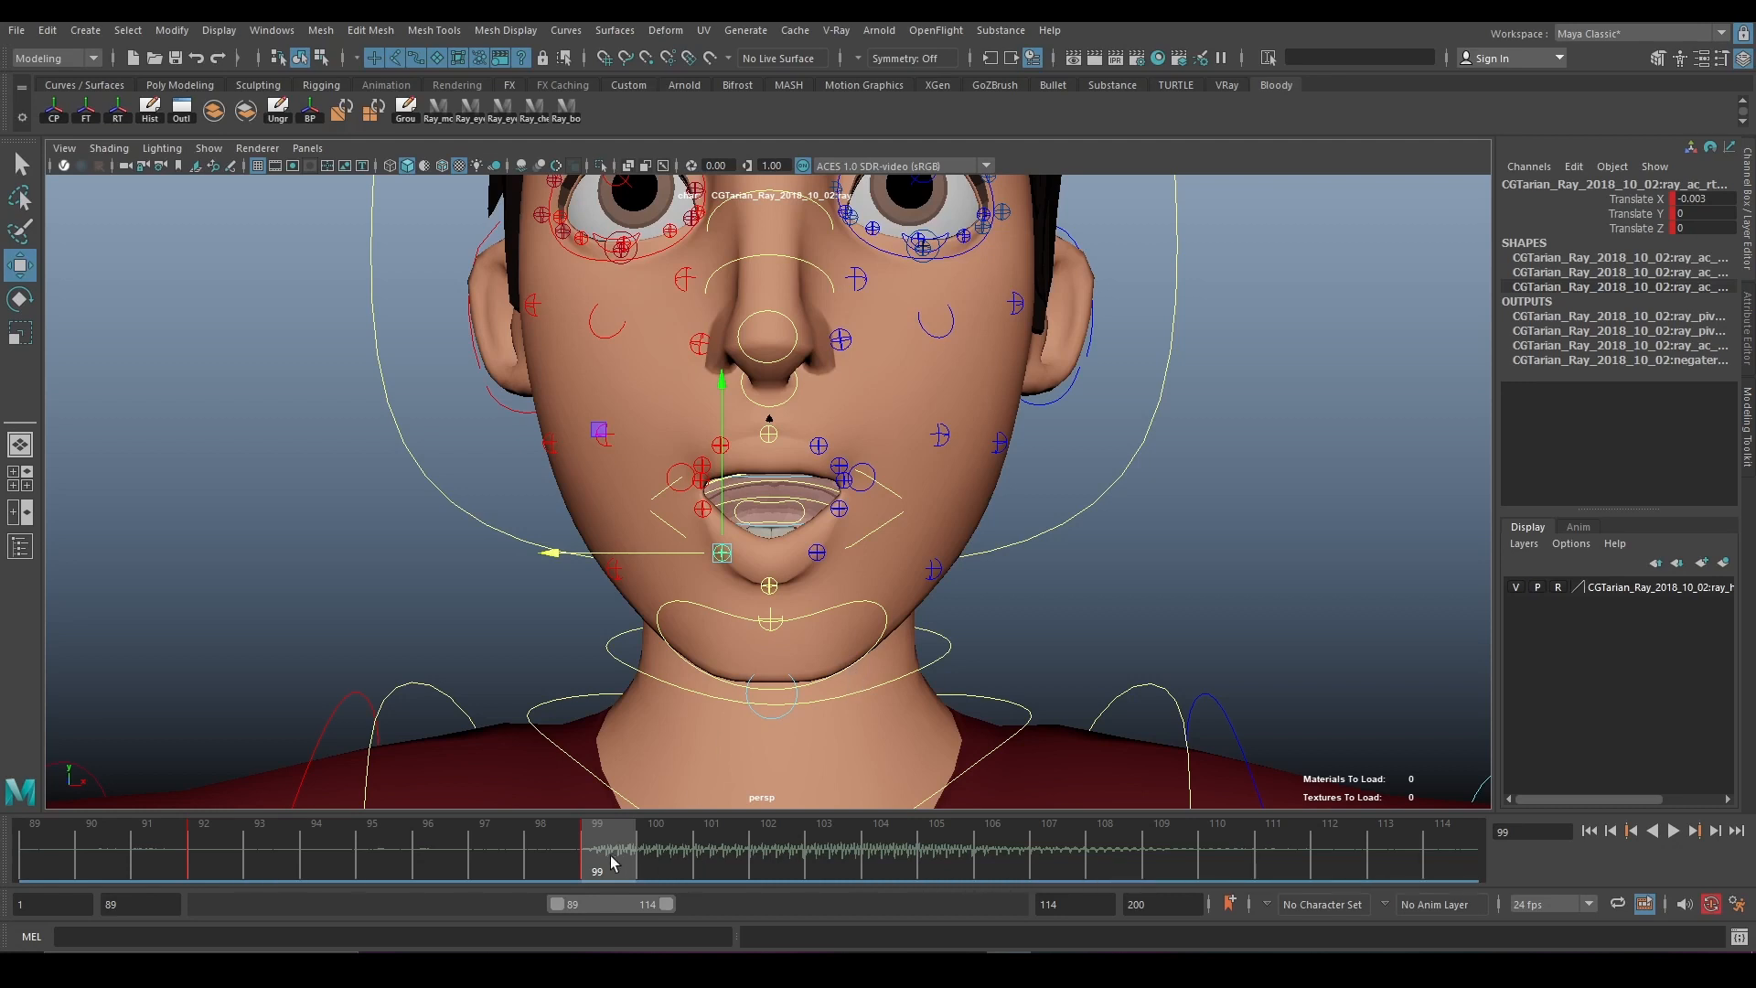
drag(611, 862, 776, 867)
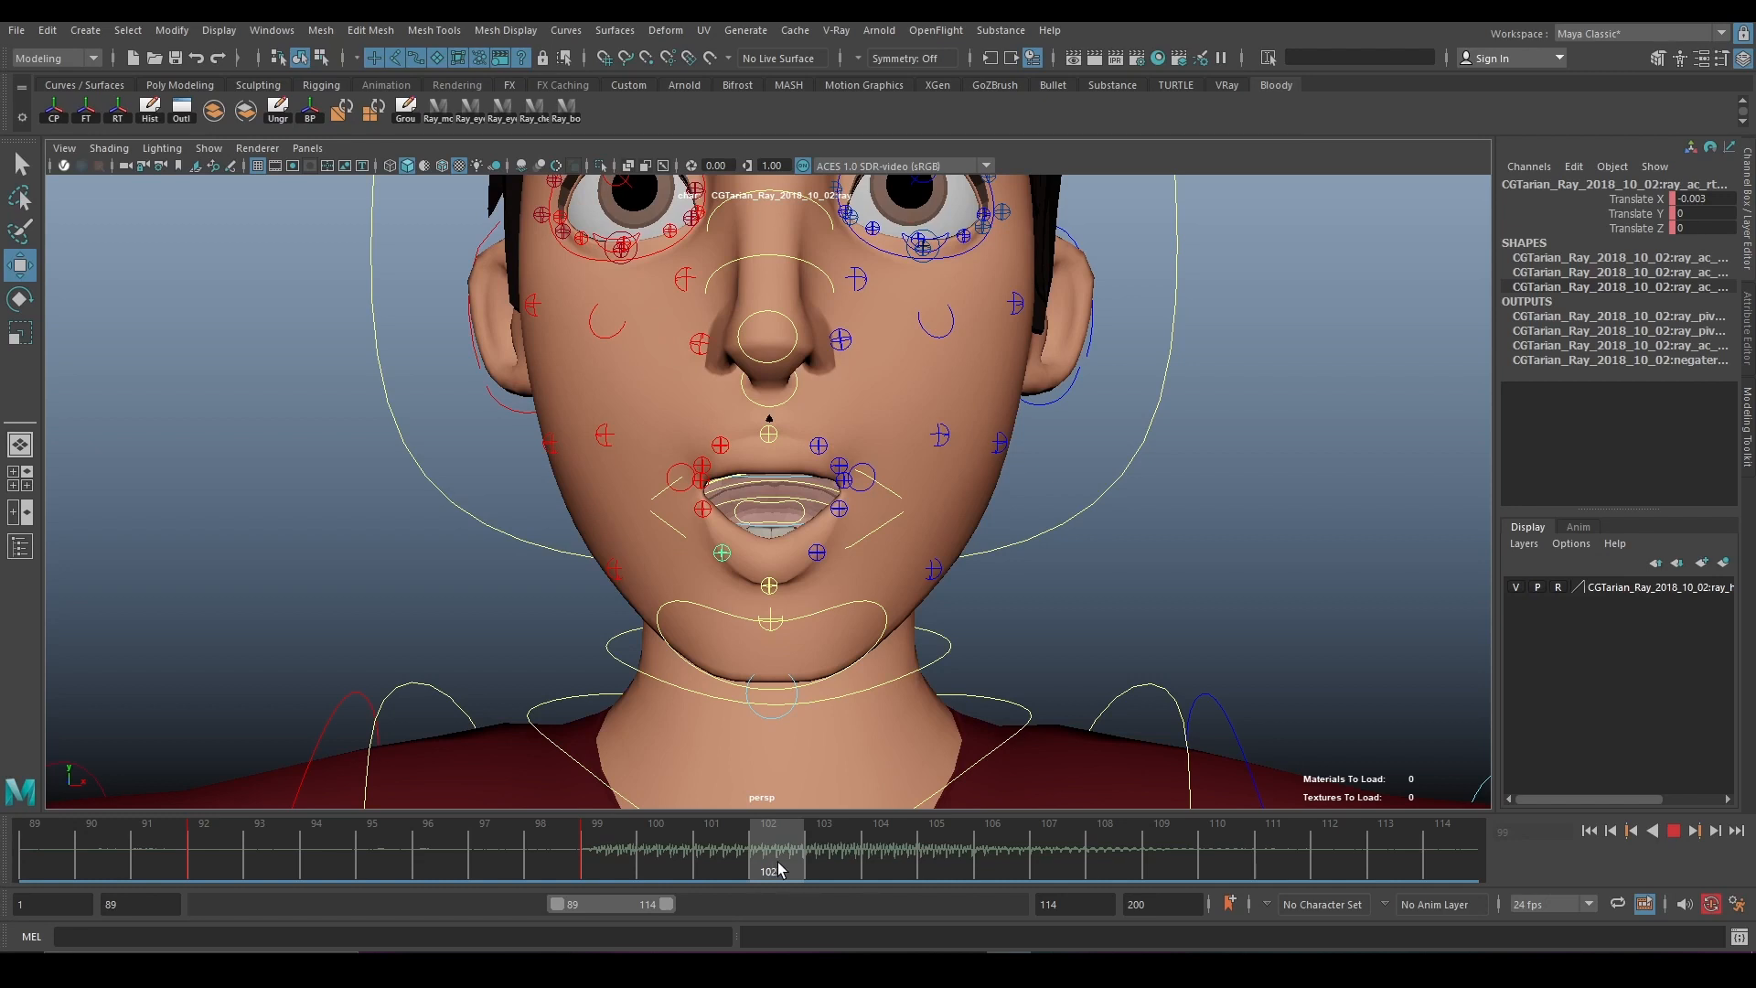
mouse_move(777, 867)
mouse_down()
mouse_move(1081, 851)
mouse_move(1010, 851)
mouse_up()
Try closing the jaw partway at frame 106 by rotating its control to about 3.579 in Rotate X.
click(813, 611)
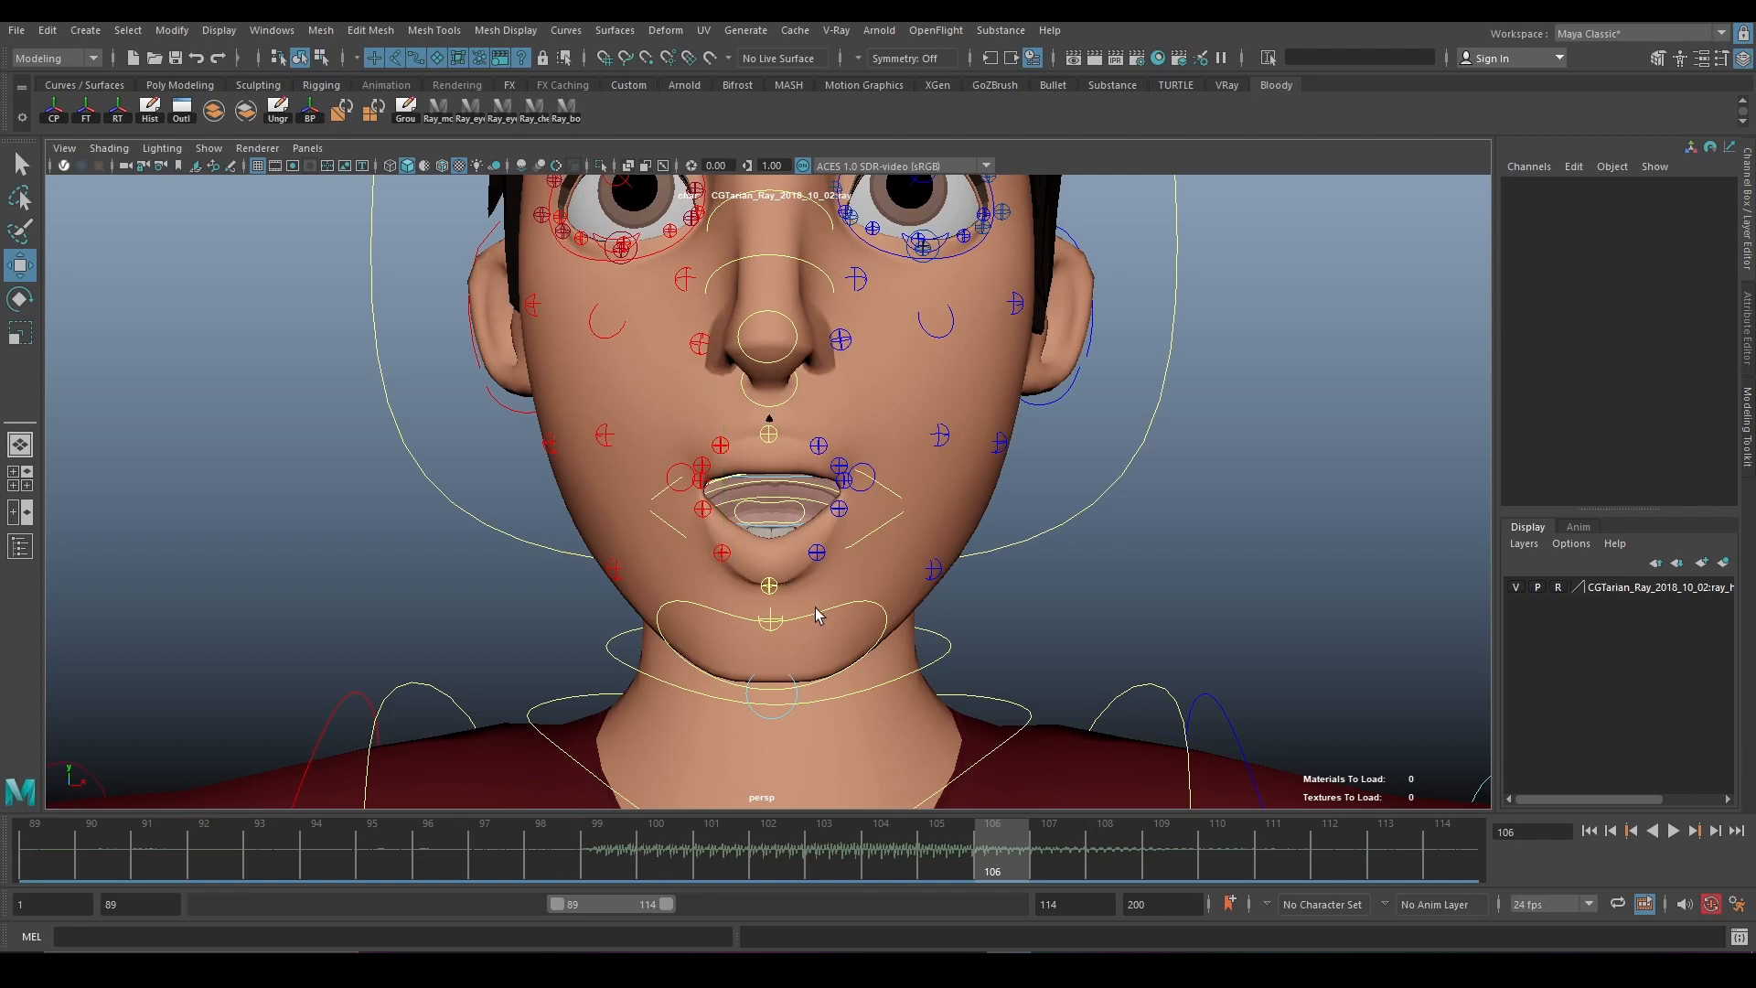
click(819, 622)
key(e)
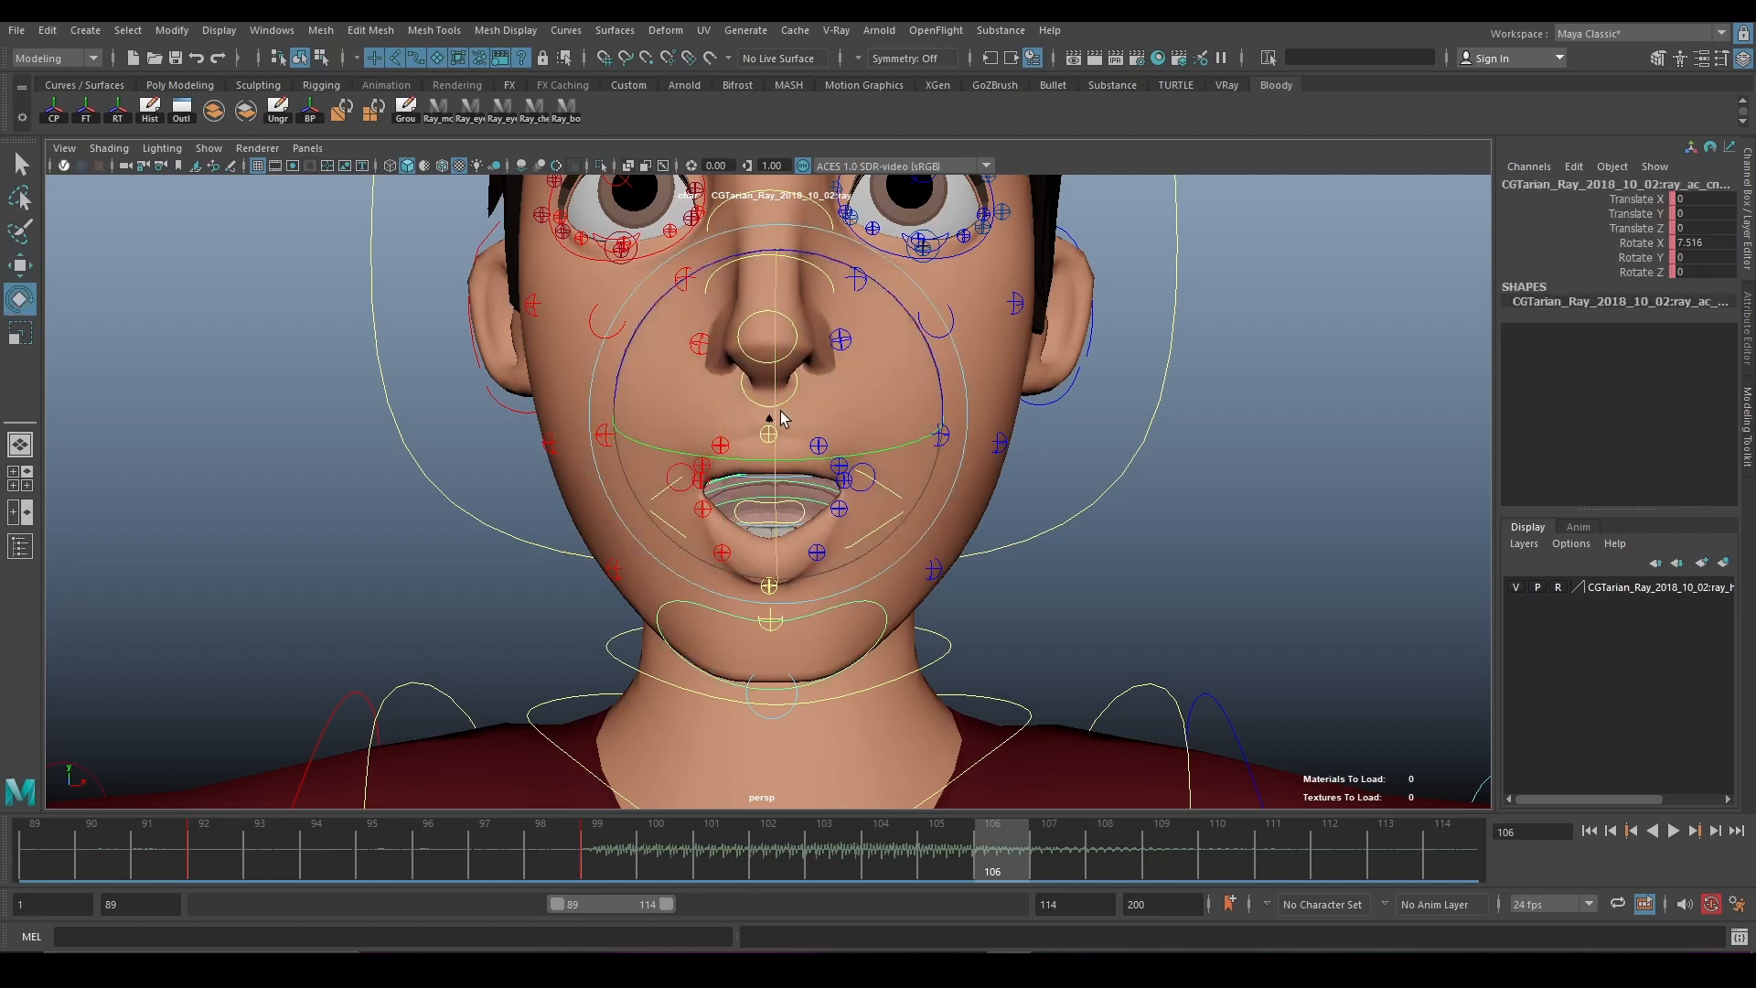
drag(777, 410, 913, 462)
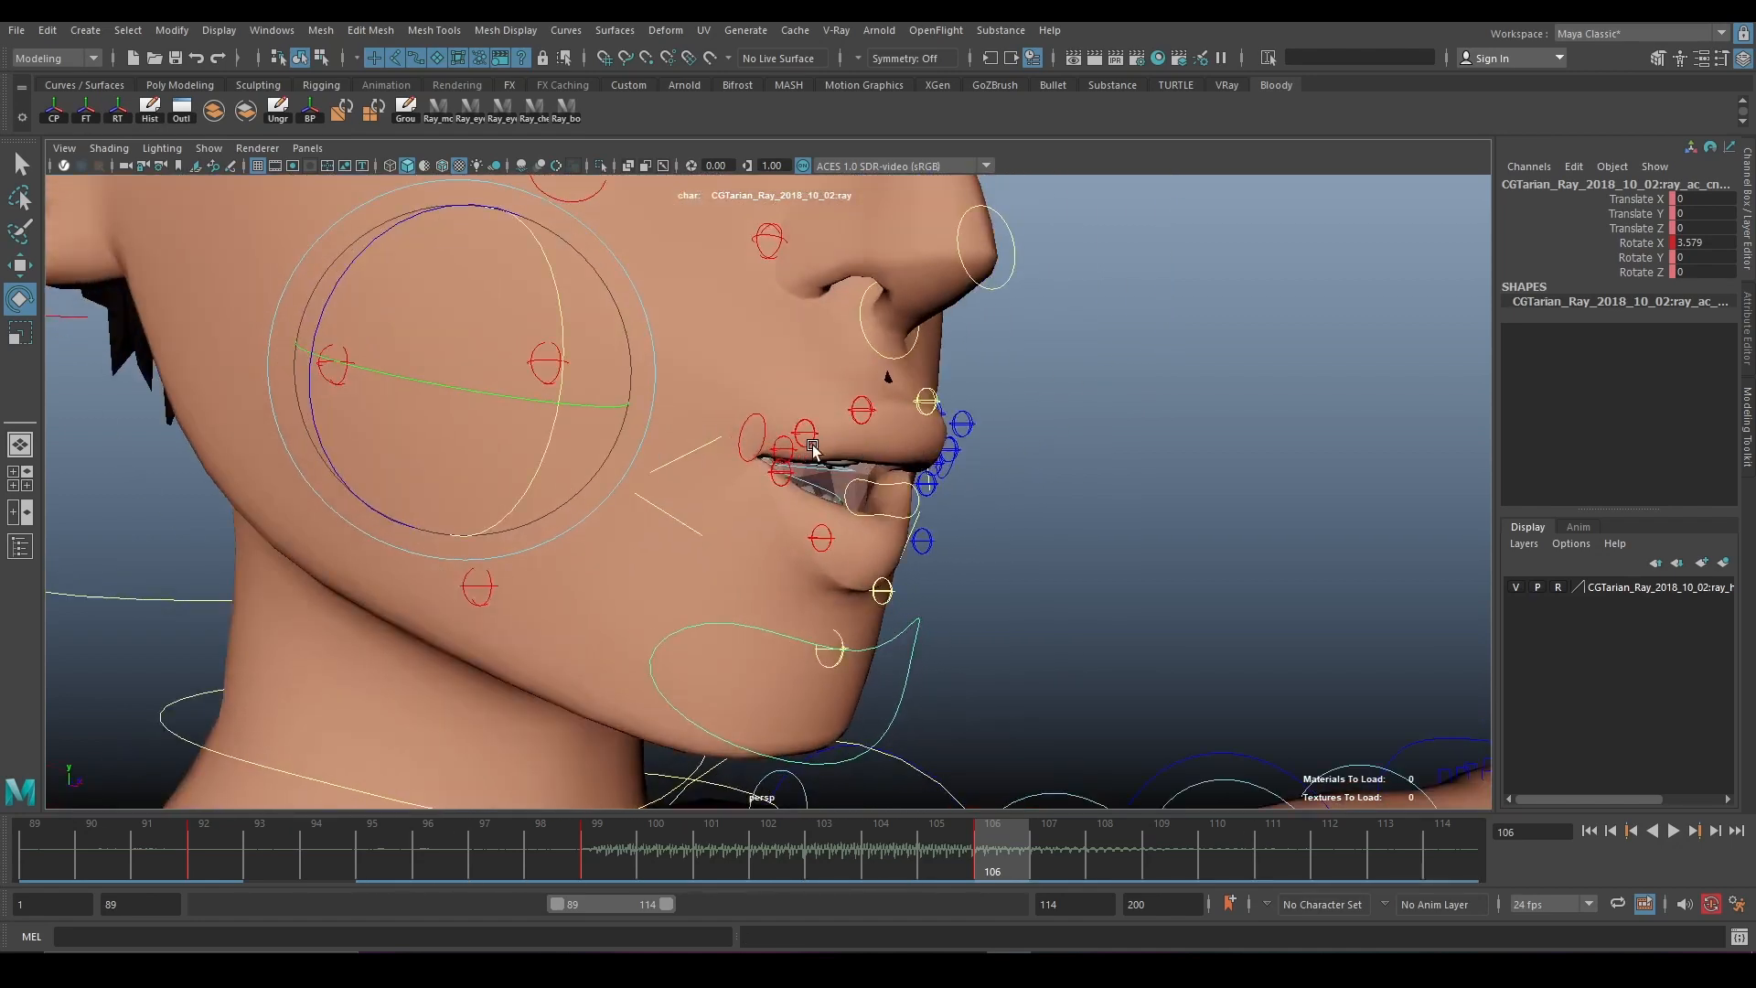
Try curling the upper lip further up at frame 106 to about -26.9 in Rotate X.
click(711, 445)
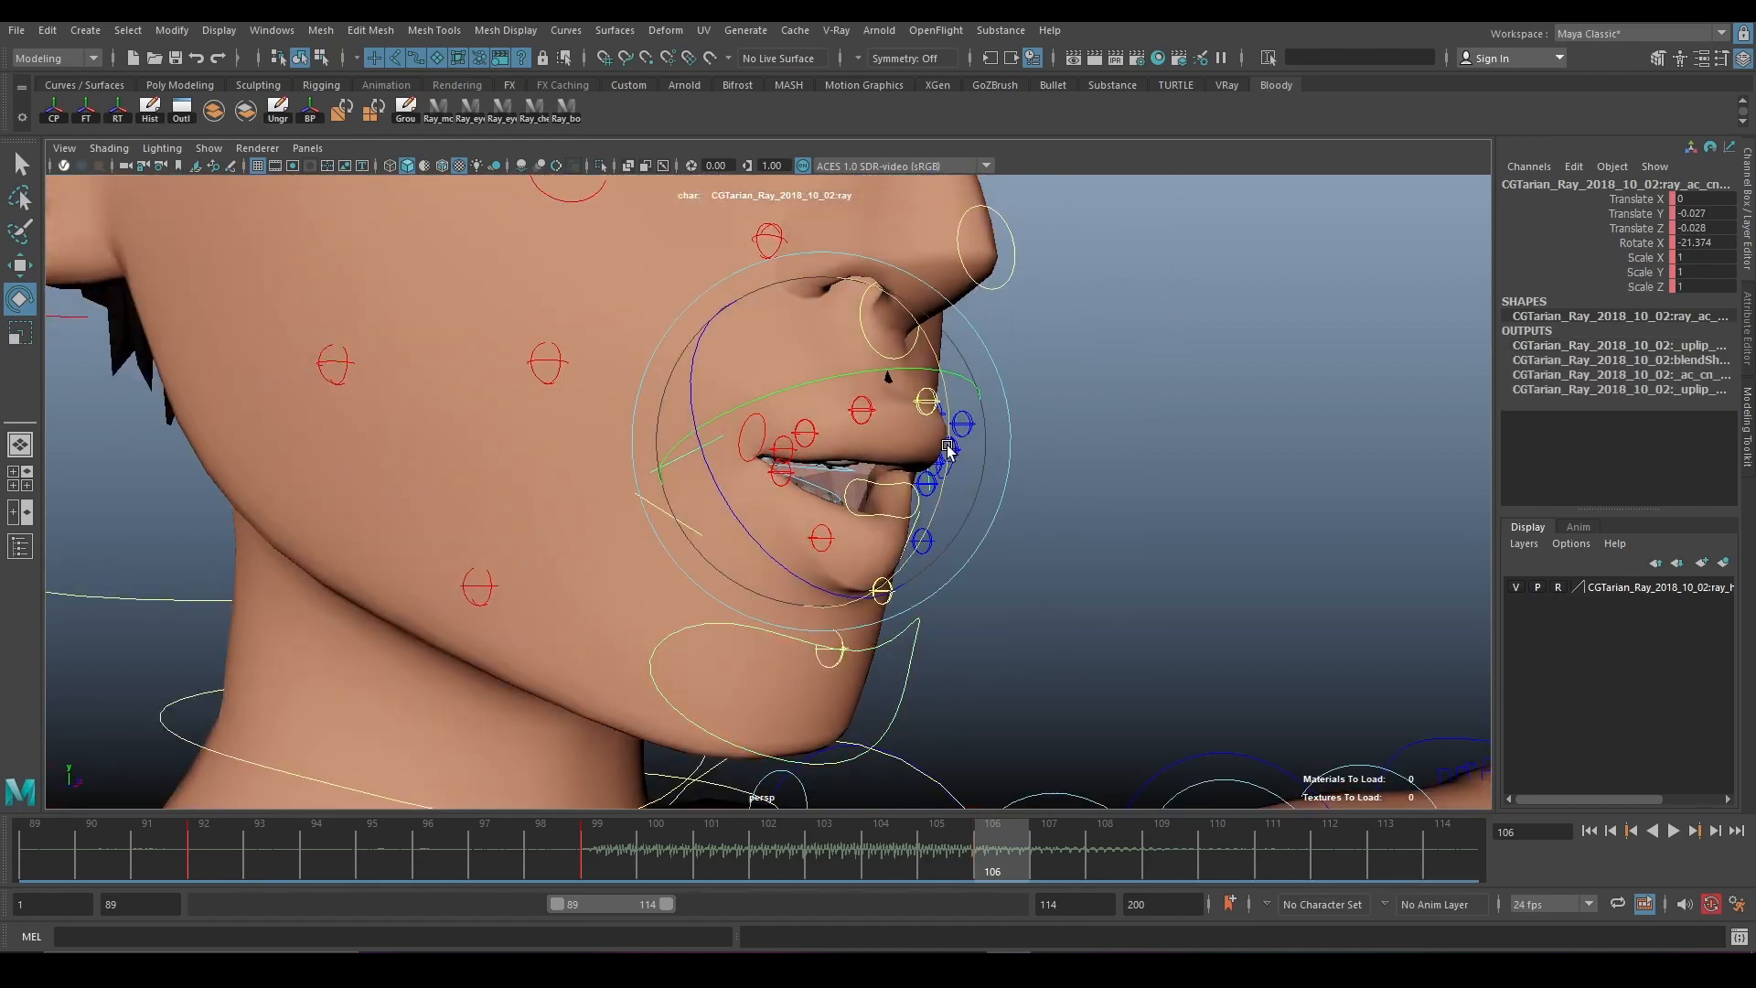
mouse_move(952, 447)
mouse_down()
mouse_move(948, 424)
mouse_move(918, 453)
mouse_up()
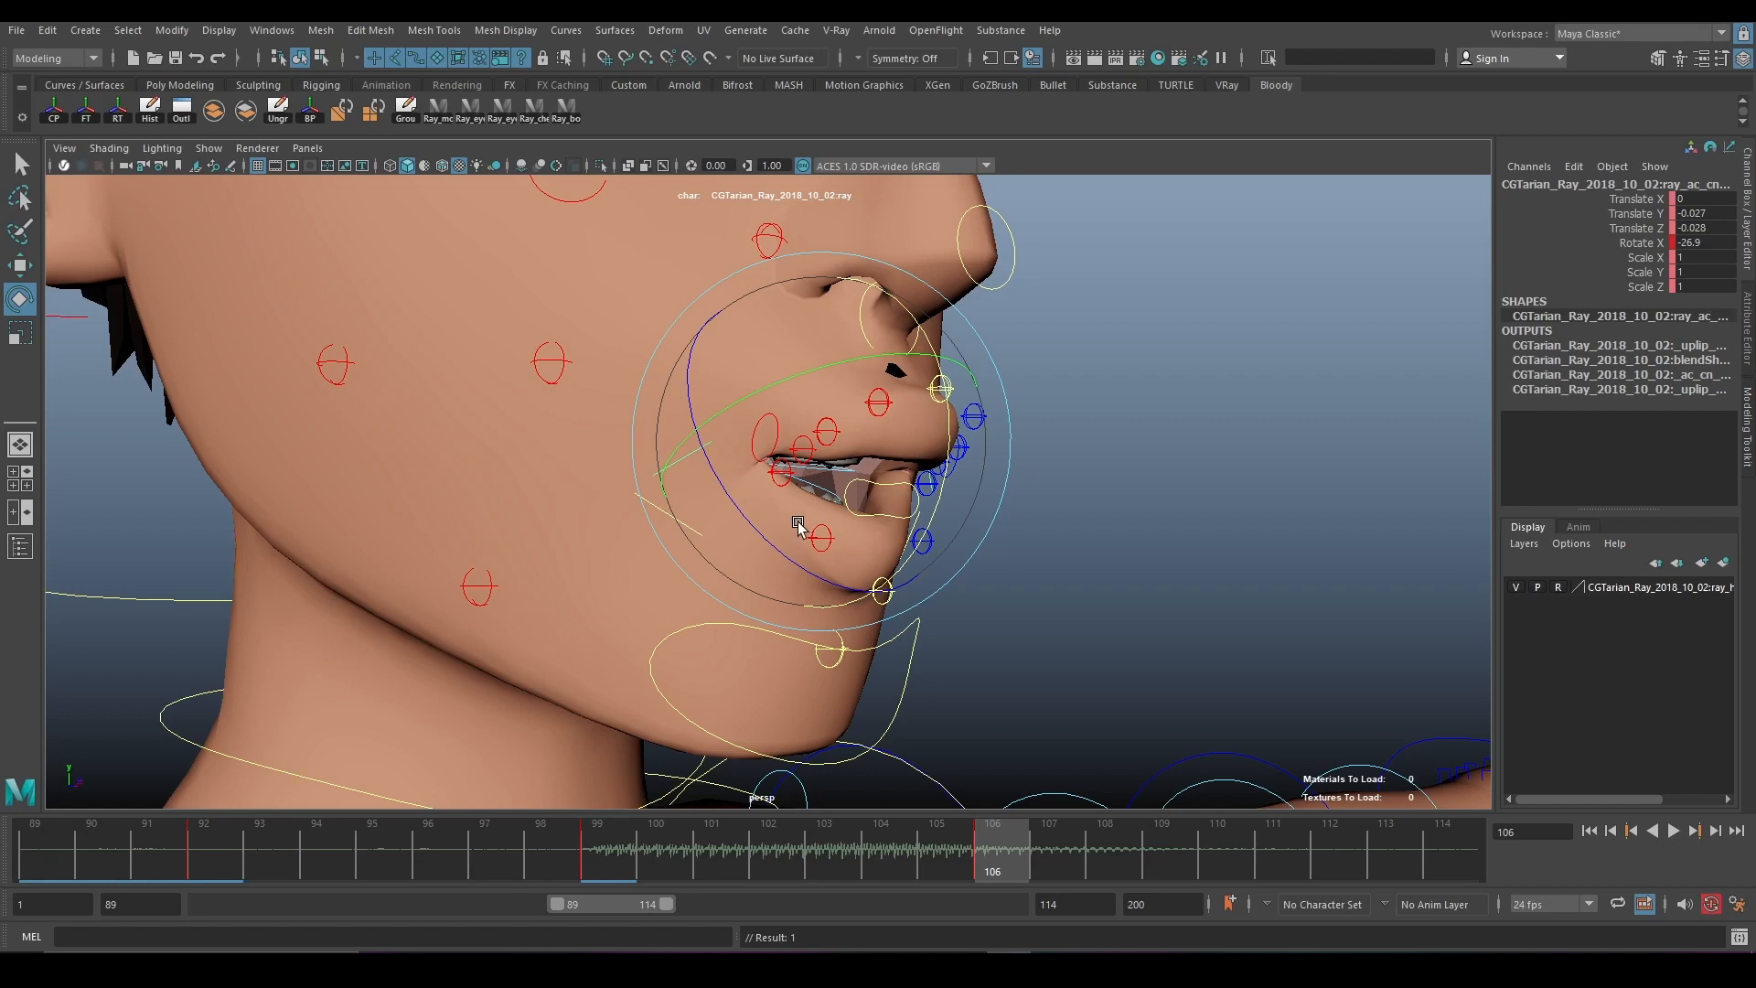
scroll(817, 518, up, 4)
alt+drag(834, 514, 892, 521)
key(w)
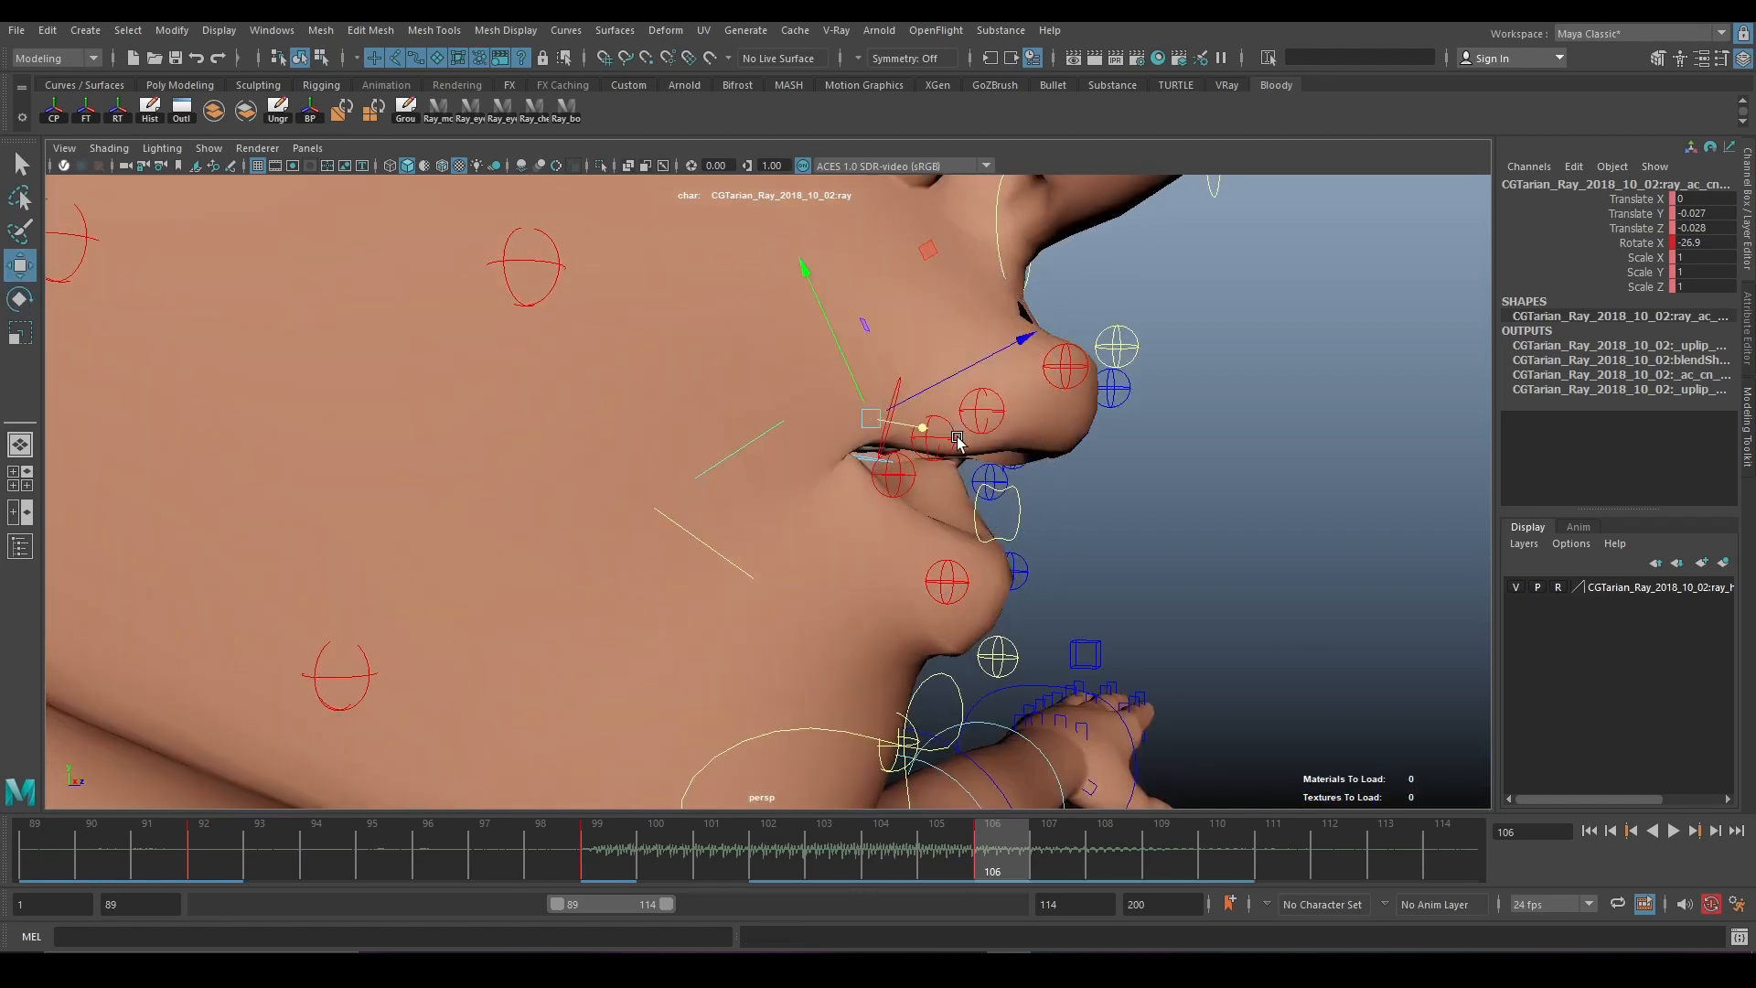
alt+drag(928, 420, 825, 455)
Undo the upper-lip curl and the jaw rotation made at frame 106.
key(ctrl+z)
key(ctrl+z)
key(ctrl+z)
scroll(912, 432, down, 1)
key(ctrl+z)
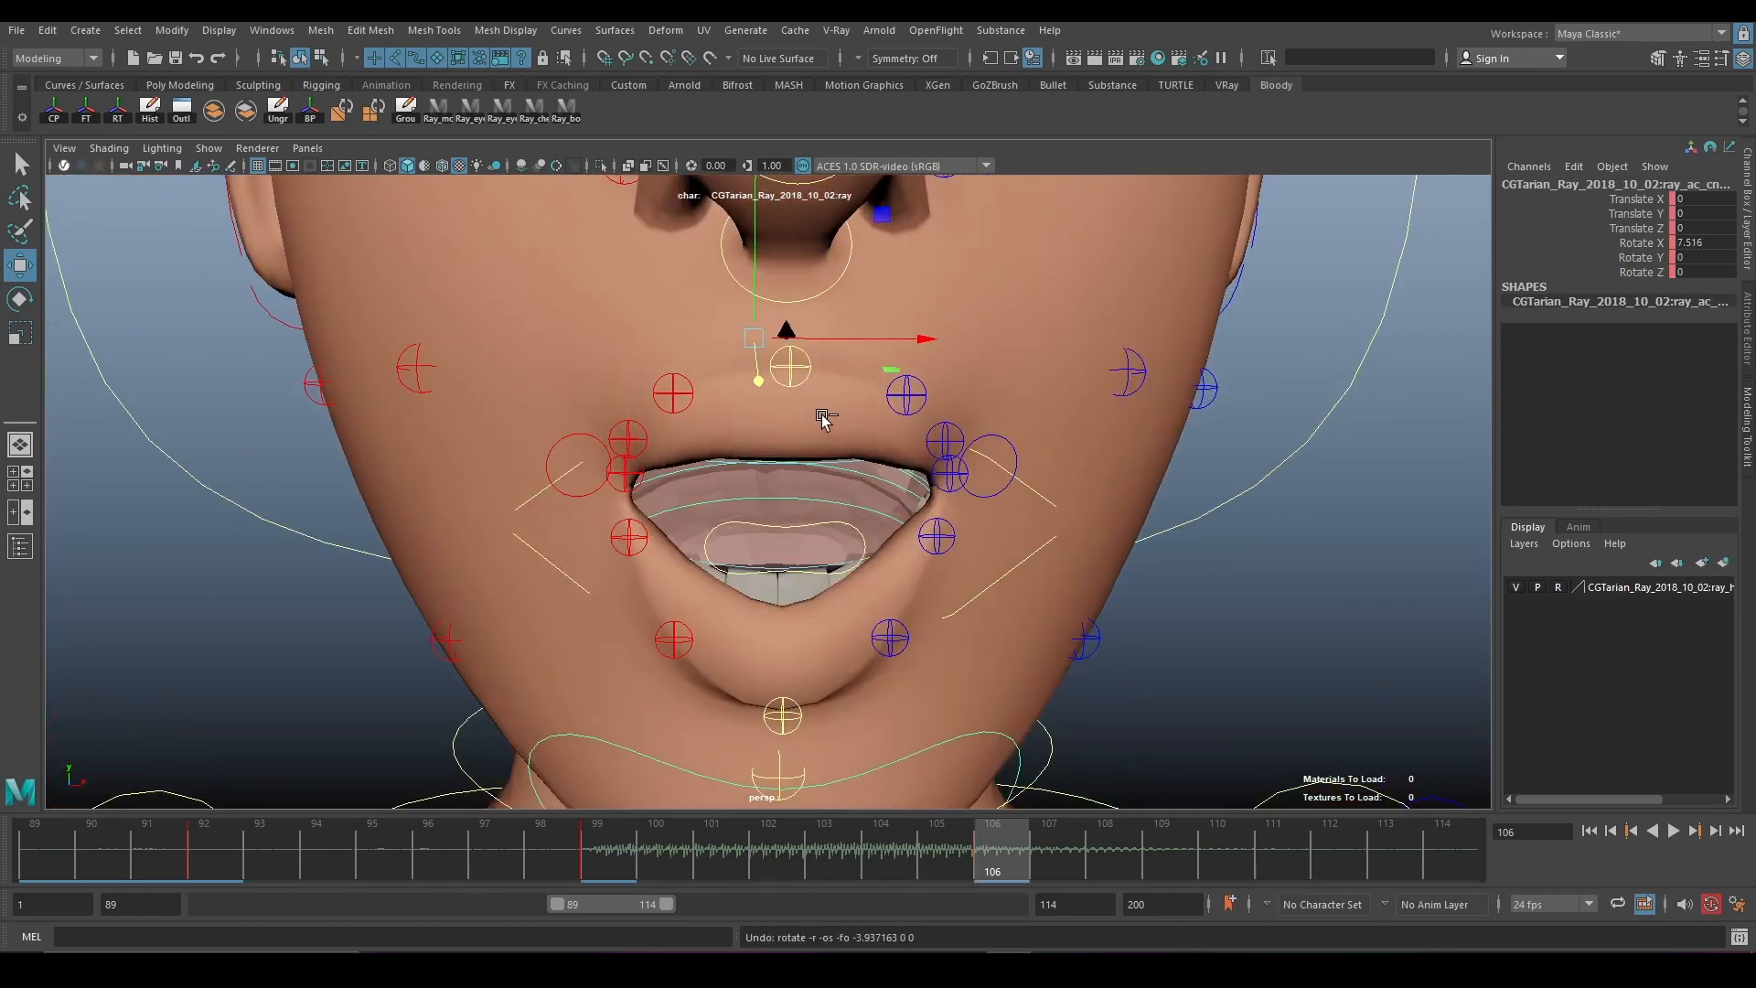
alt+drag(672, 494, 730, 489)
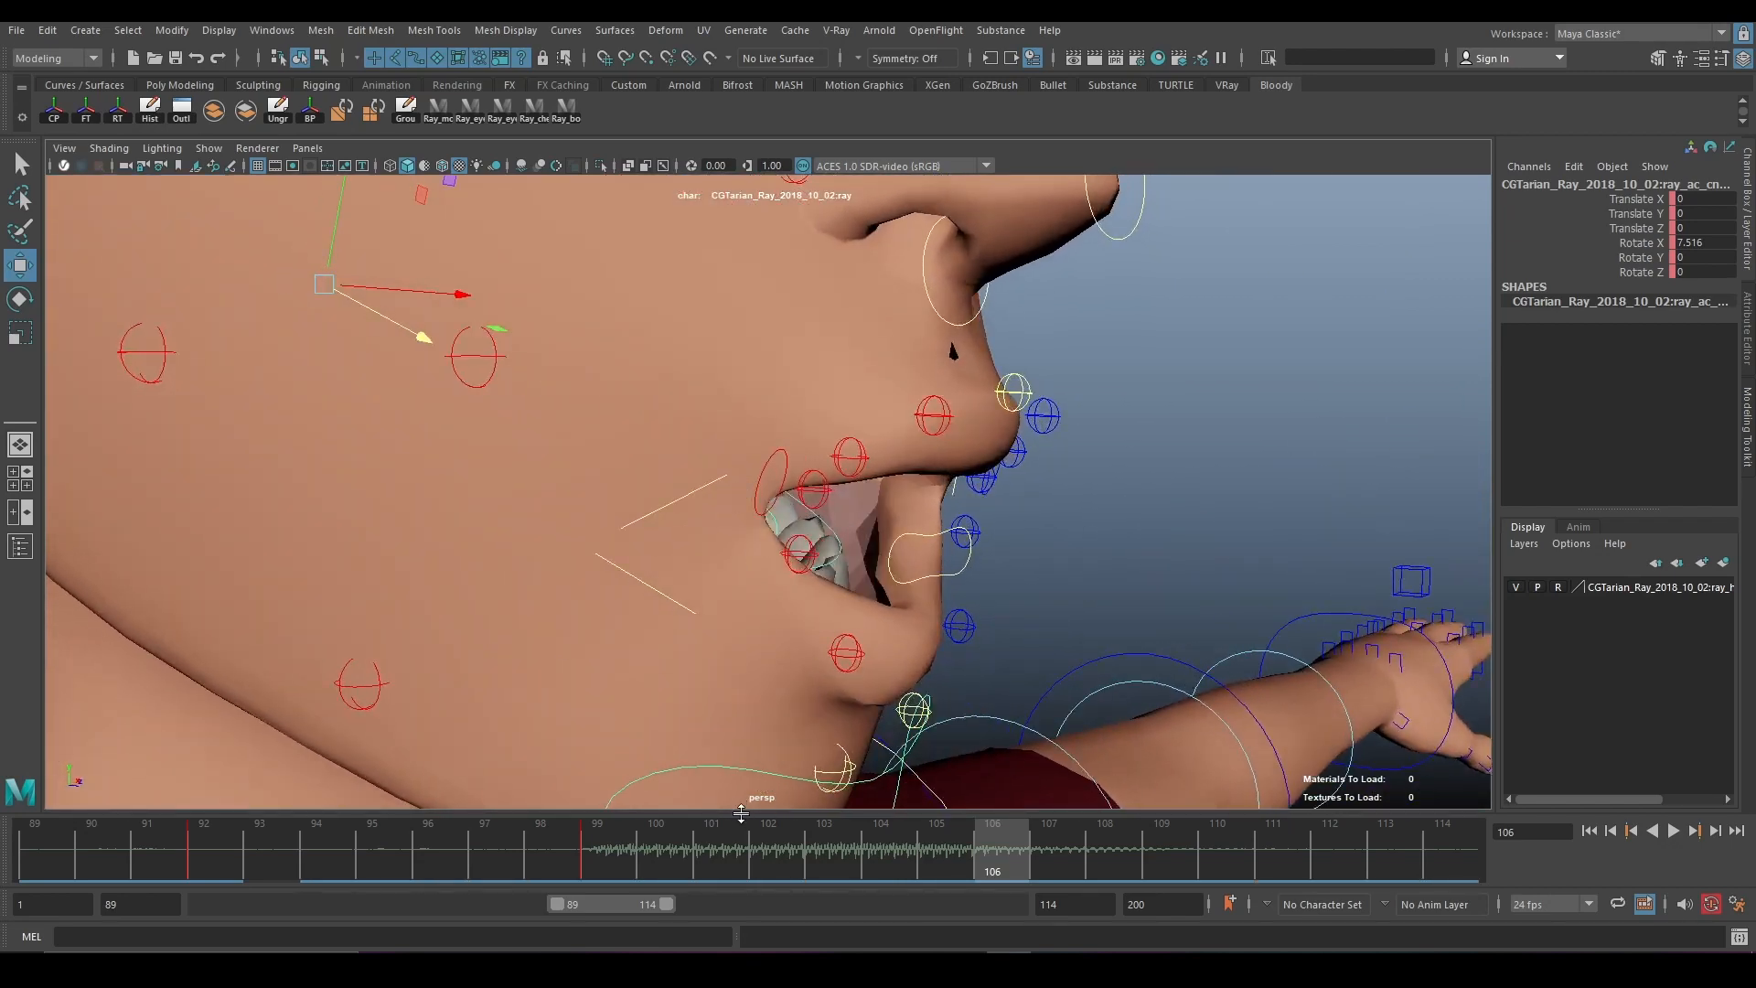
Key all mouth controls at frame 106, and pull the upper lip slightly backward at frame 99.
click(435, 122)
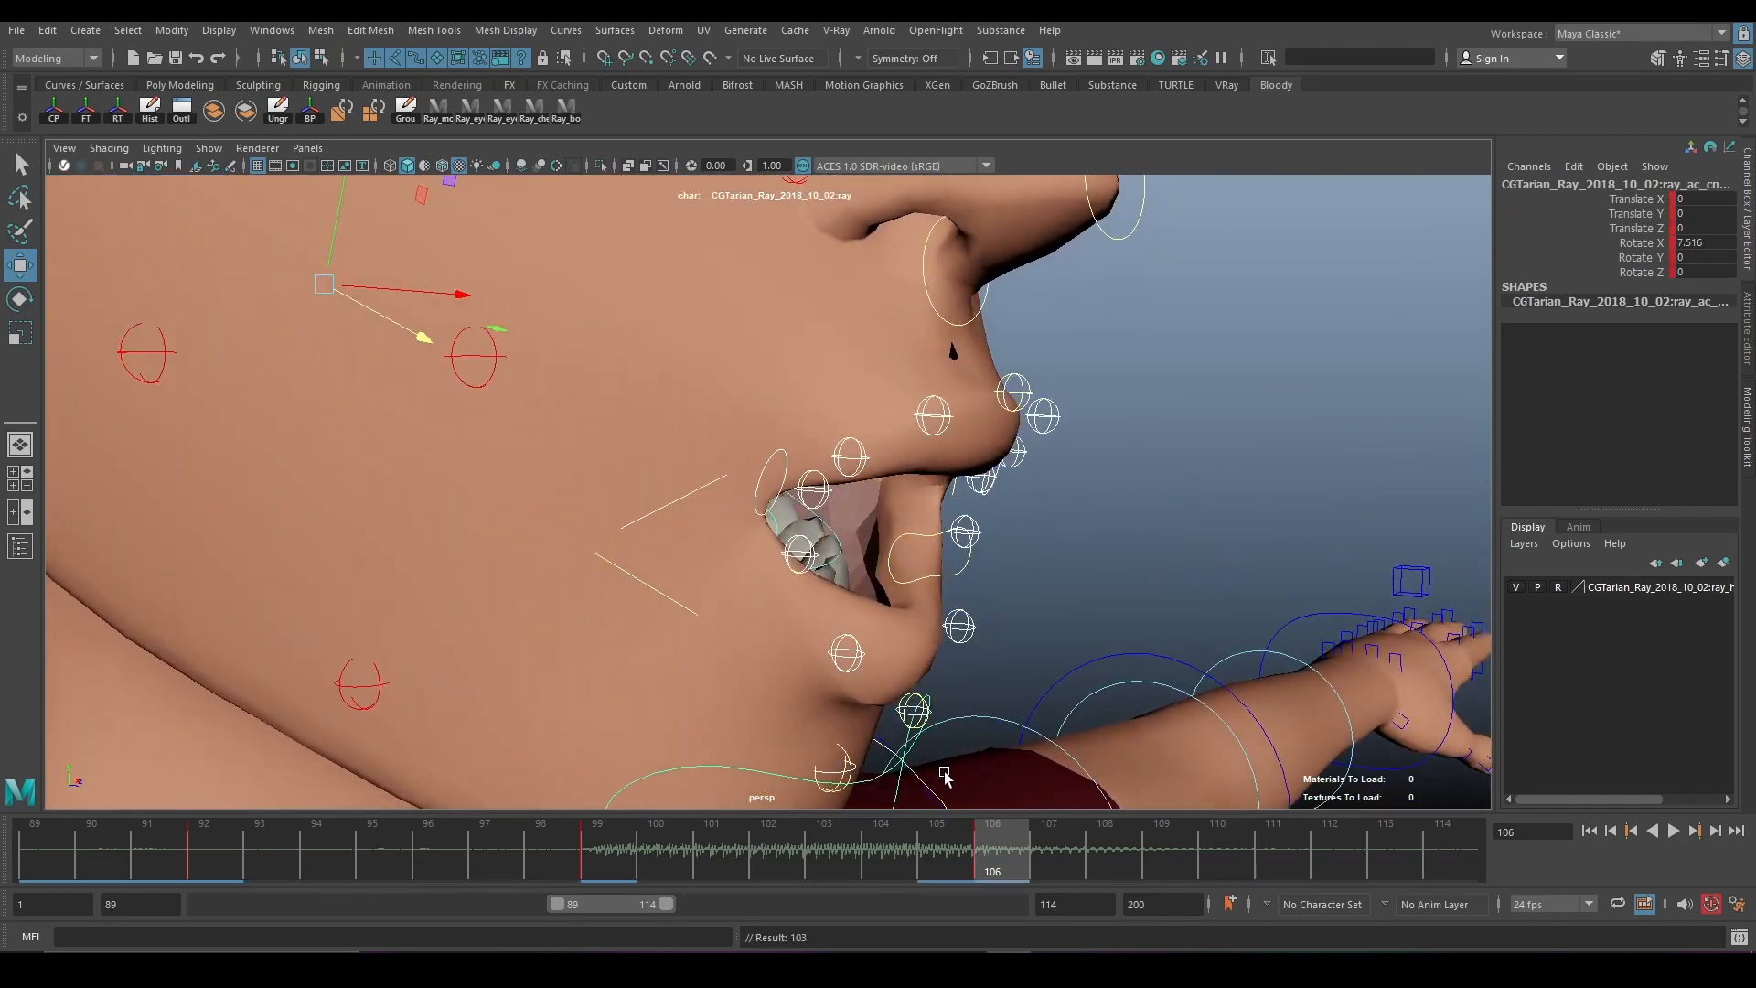
drag(993, 838, 590, 839)
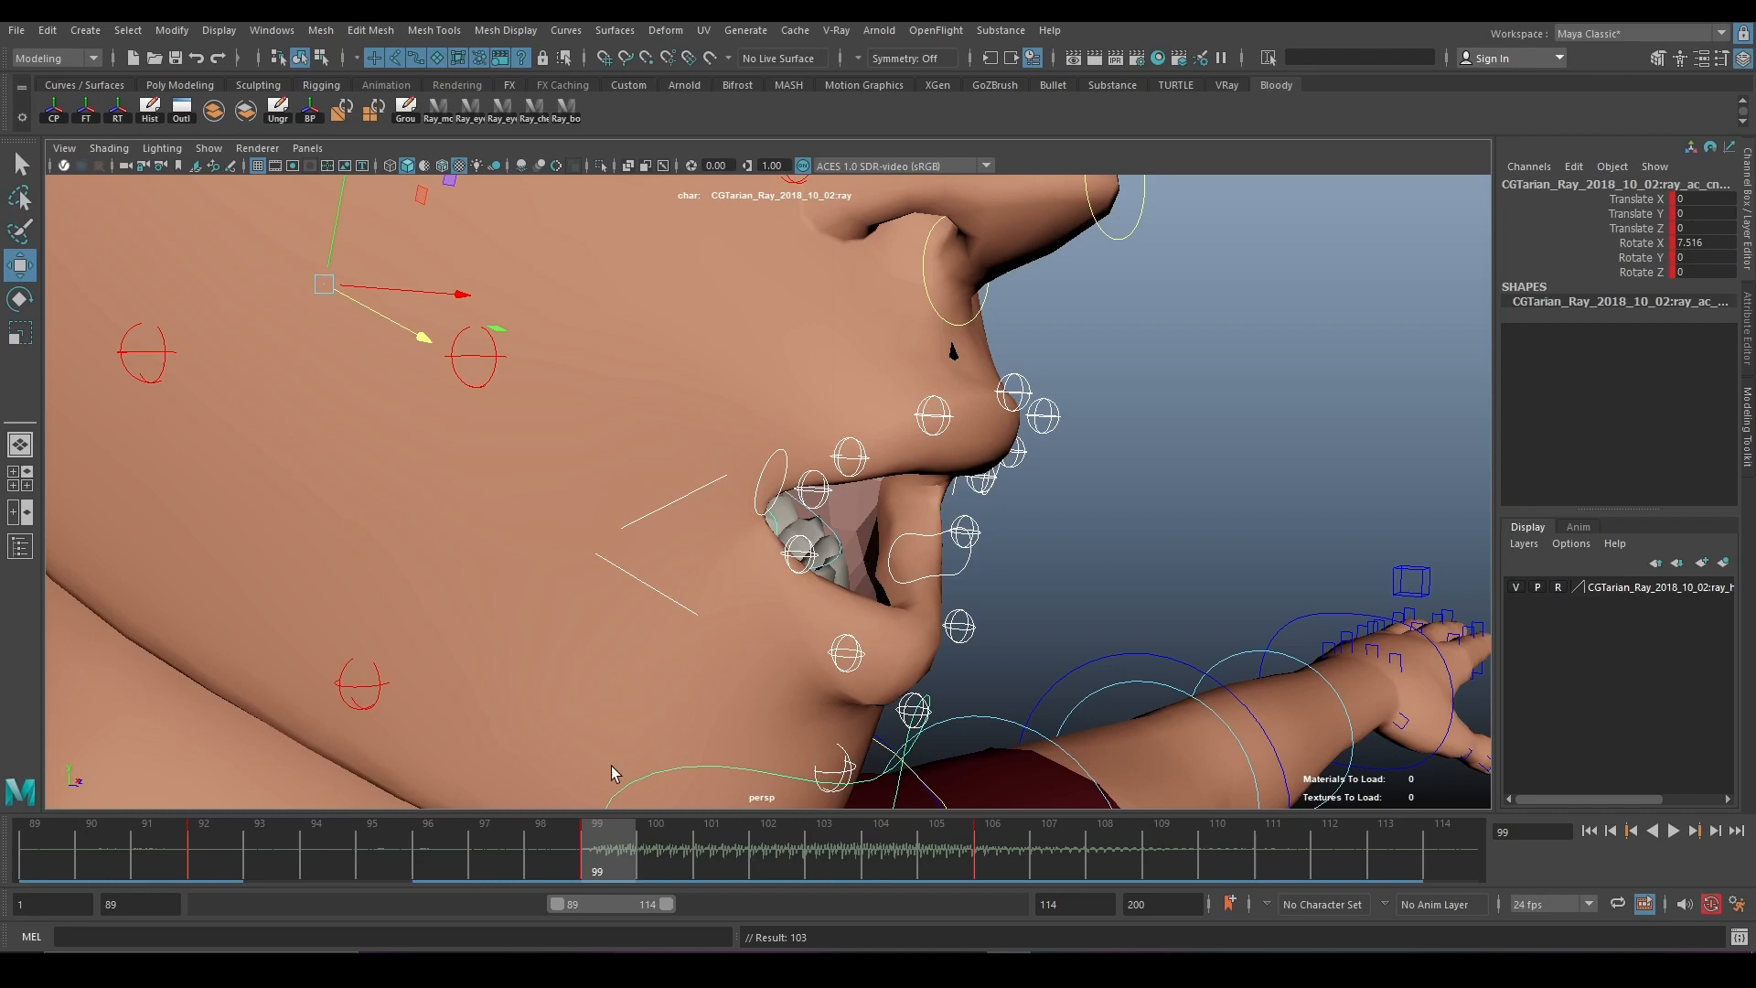
click(712, 484)
mouse_move(862, 488)
alt+mouse_down()
mouse_move(796, 492)
mouse_move(857, 490)
alt+mouse_up()
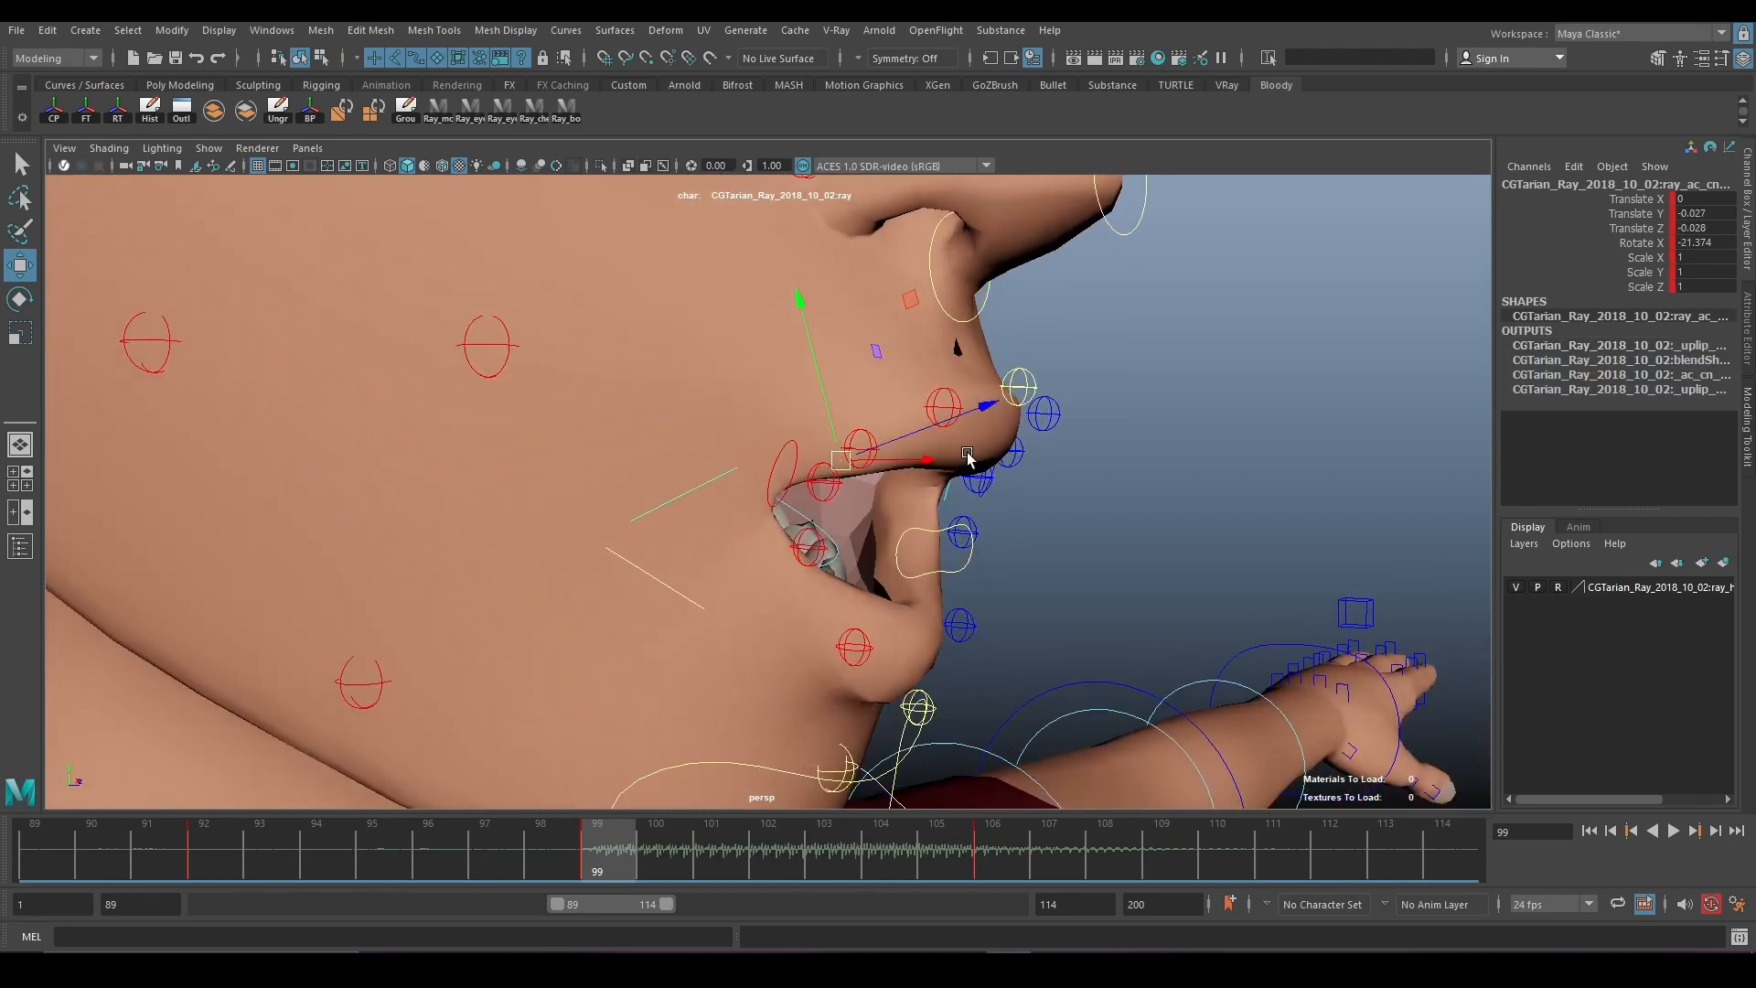
drag(973, 419, 924, 453)
Try raising the lower lip at frame 106 to about 0.017 in Translate Y.
drag(641, 841, 992, 837)
alt+drag(835, 725, 933, 663)
drag(988, 378, 787, 458)
click(775, 510)
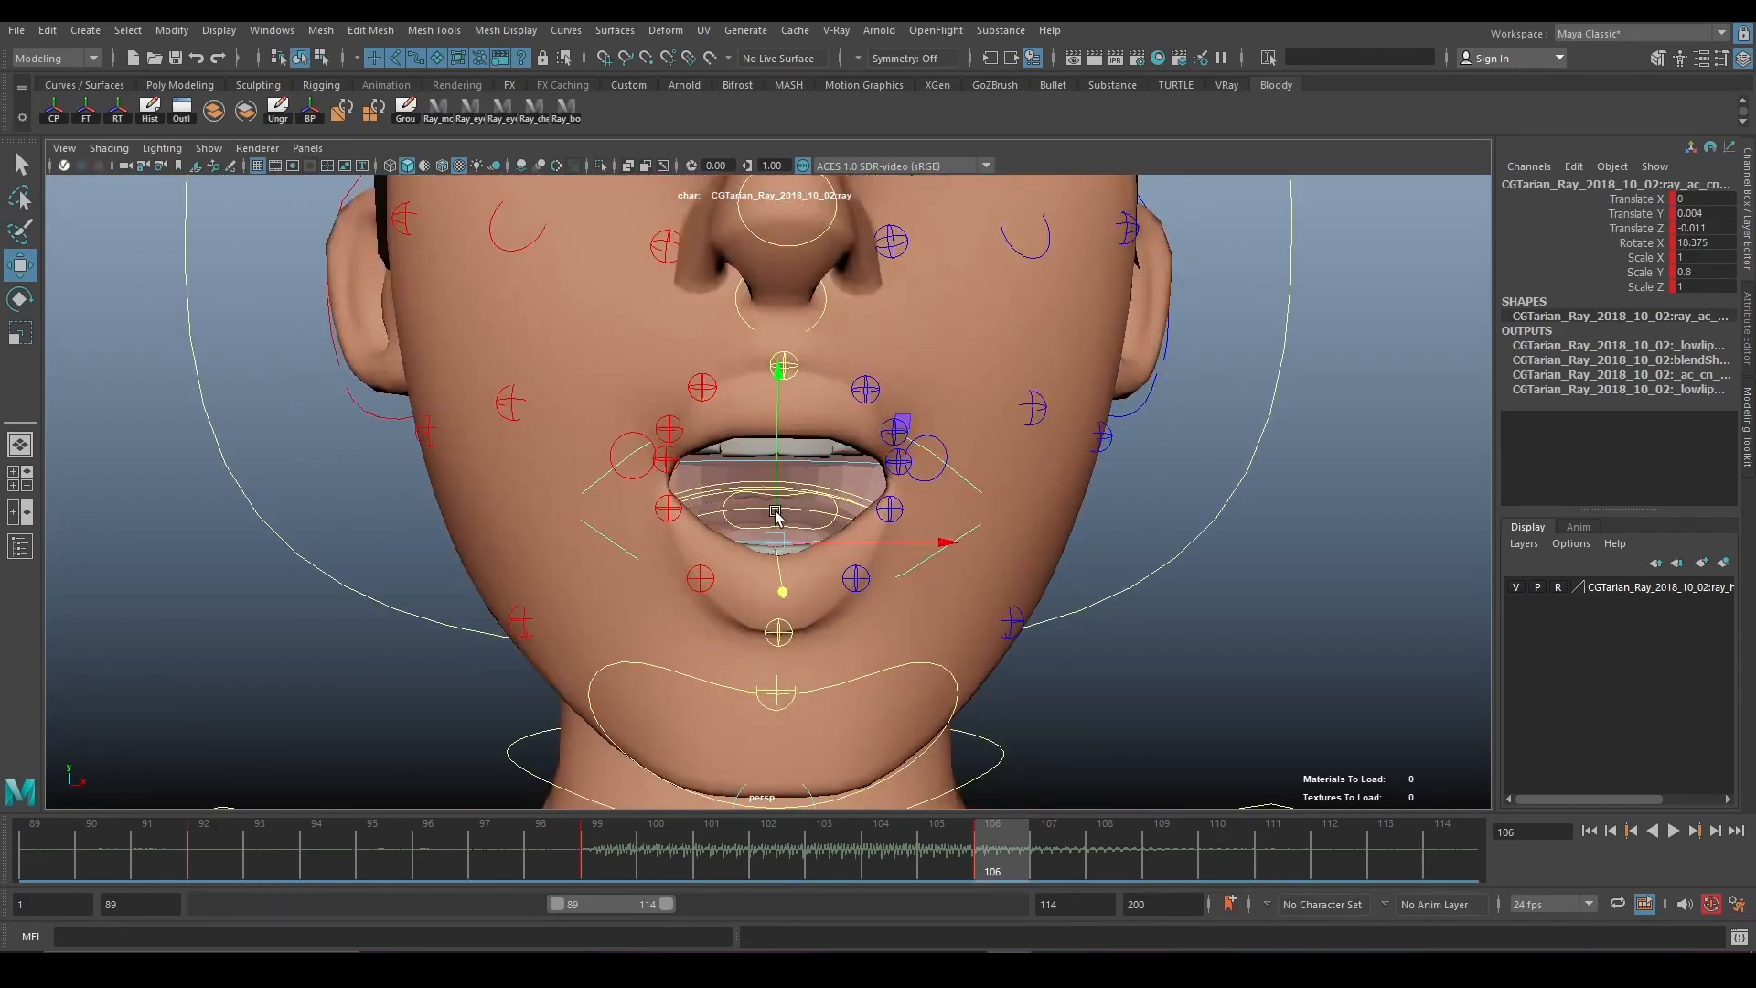
key(ctrl+z)
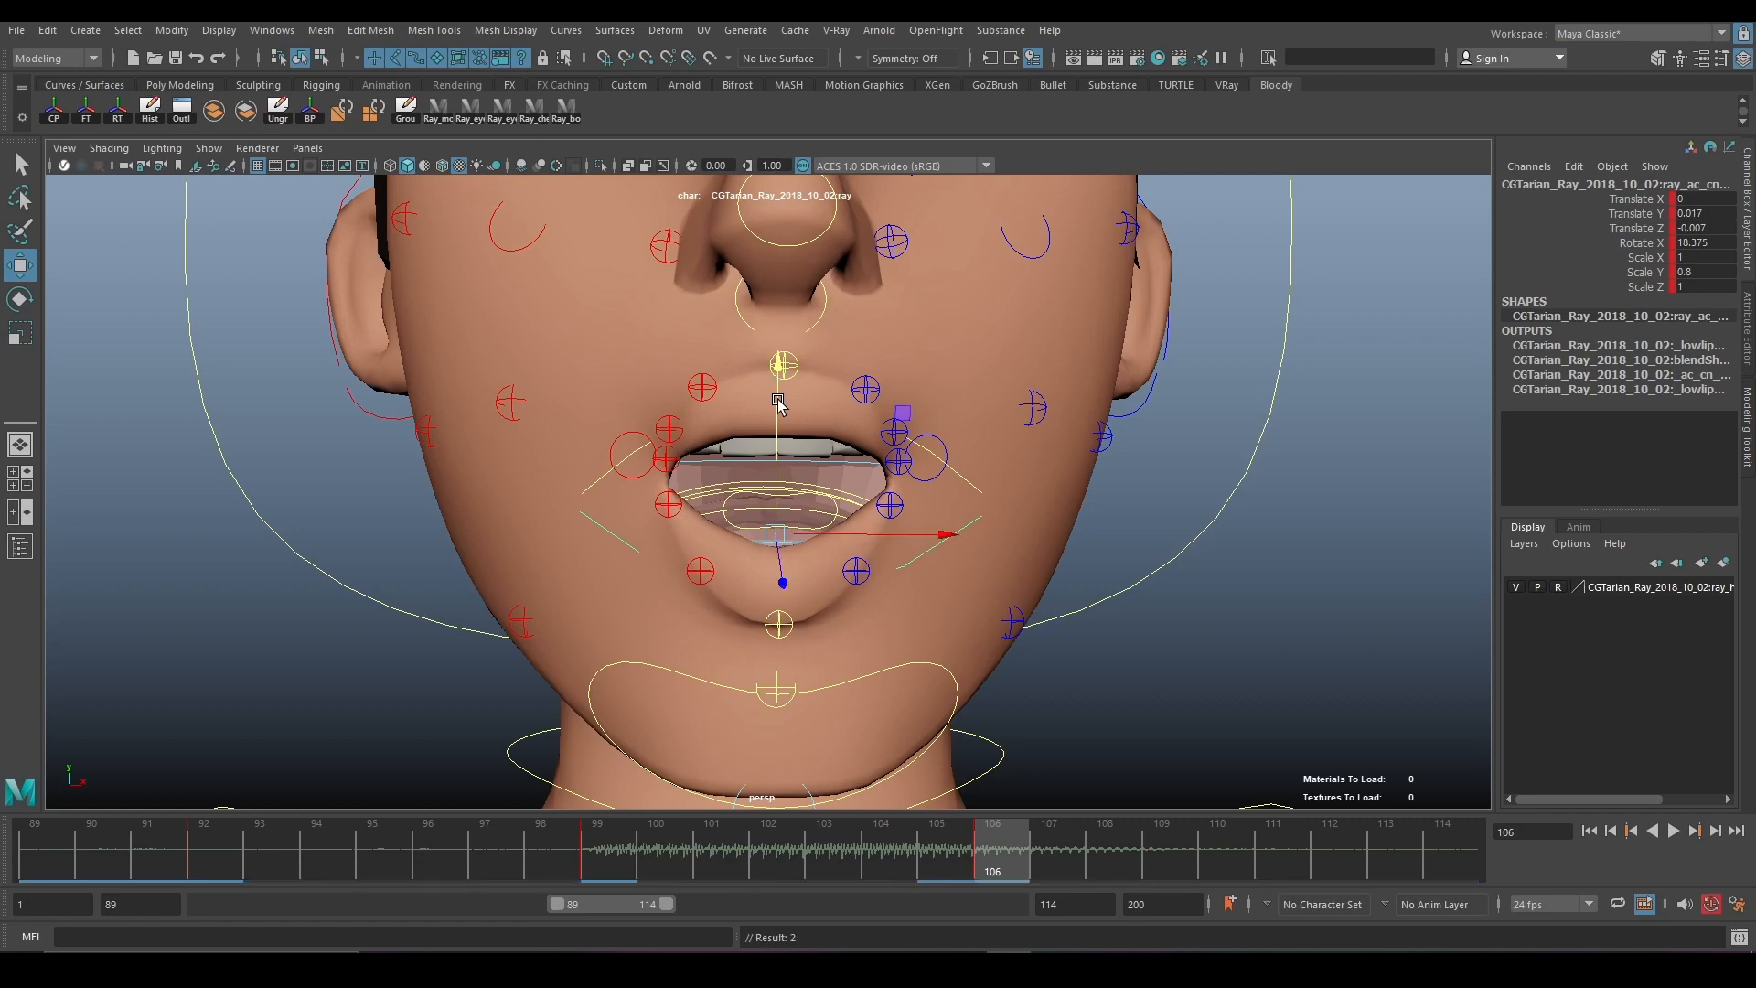
Adjust both mouth corners at frame 106, moving the left one to about 0.051 and the right one to about -0.093 in Translate X.
click(950, 453)
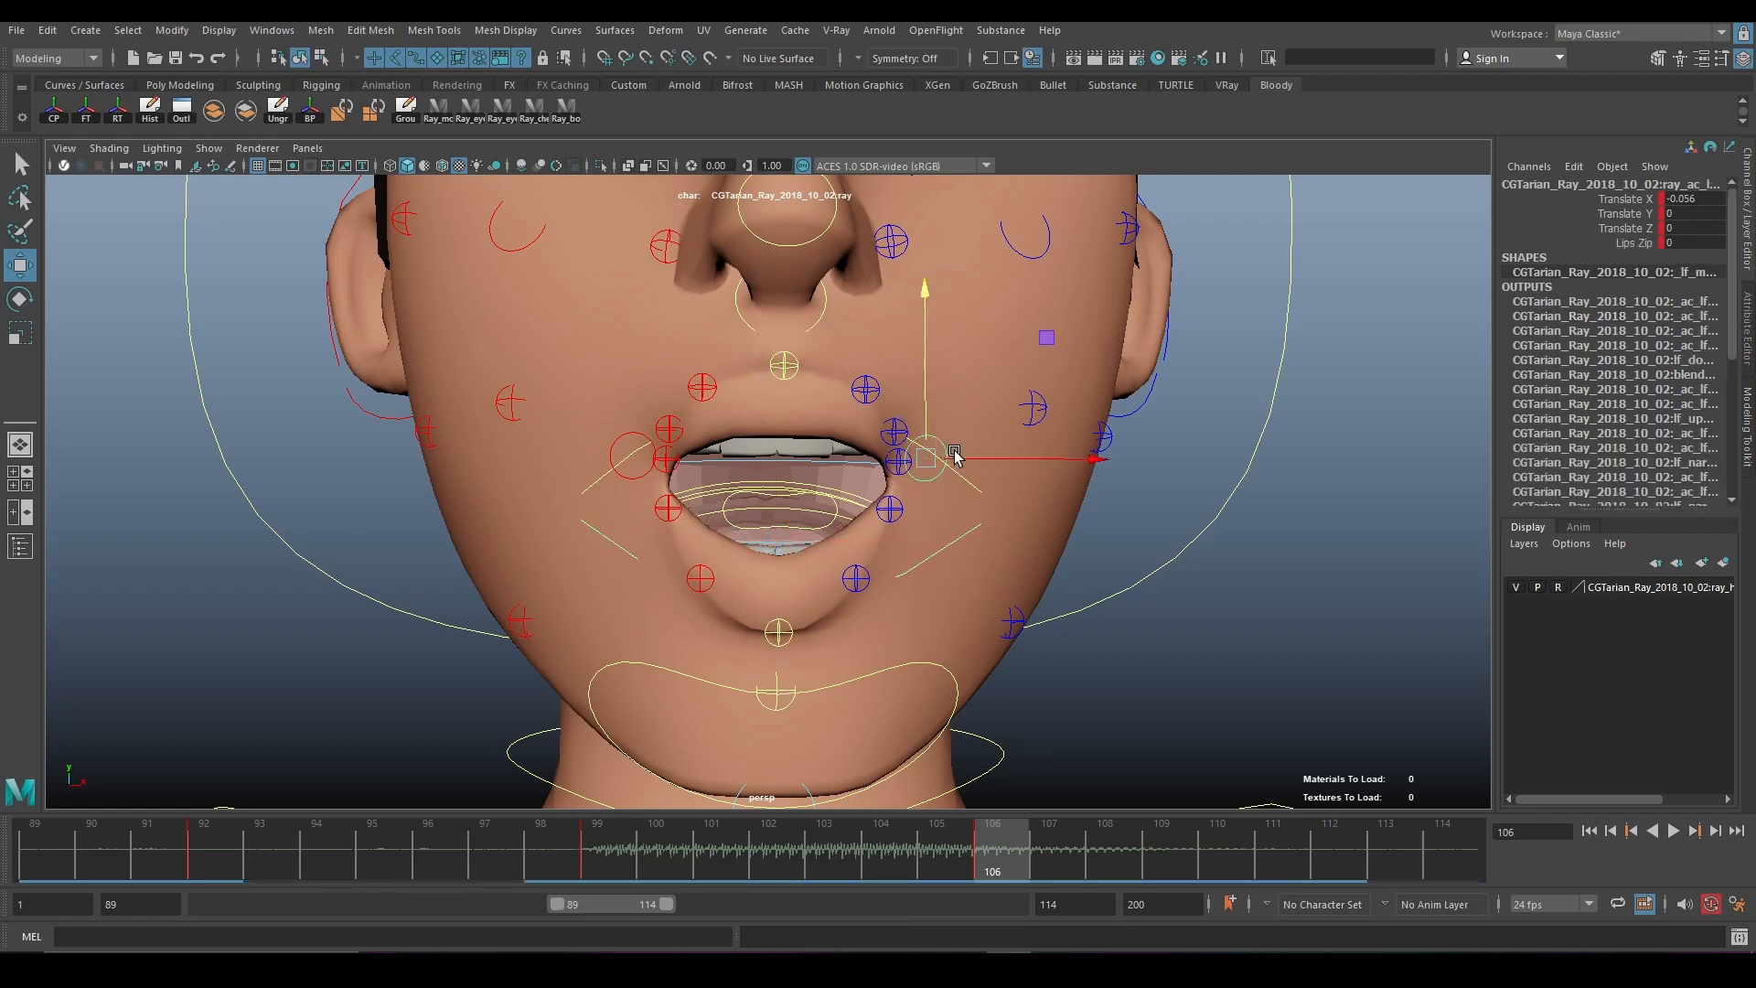
alt+drag(949, 453, 1088, 464)
click(682, 422)
drag(593, 433, 649, 486)
key(ctrl+z)
alt+drag(942, 581, 830, 542)
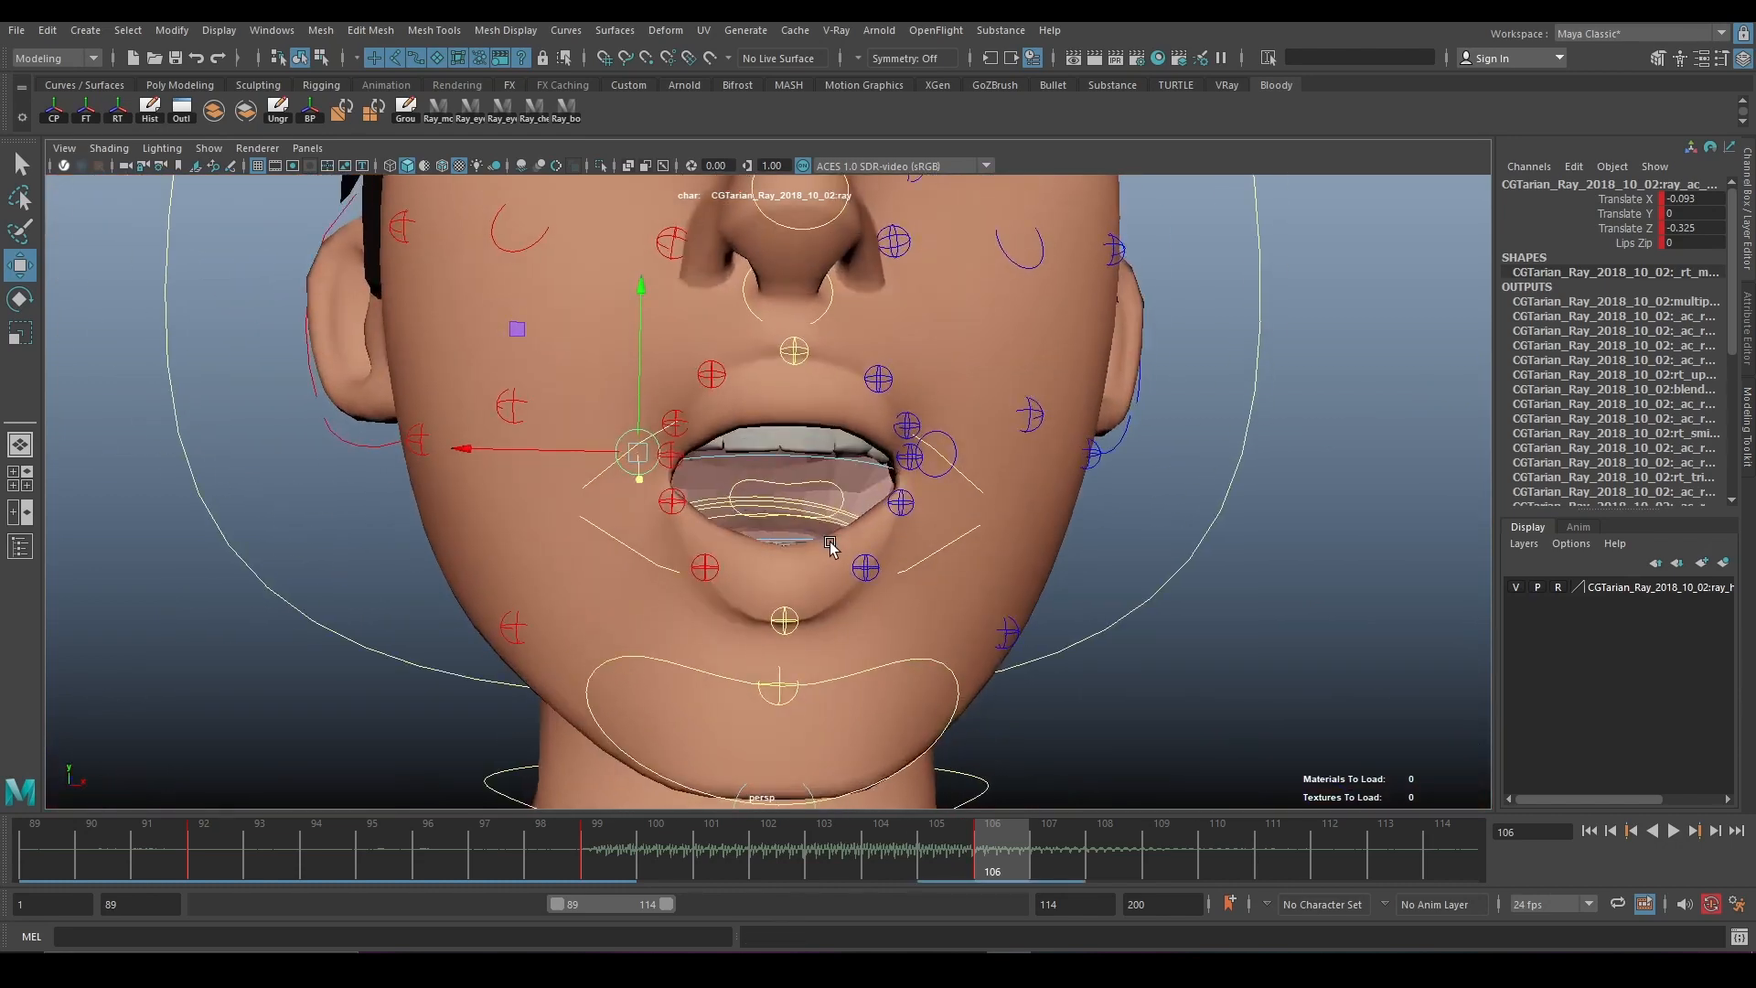
Rotate the lower lip at frame 106 to about 11.009 in Rotate X and shift it slightly downward.
click(911, 571)
key(e)
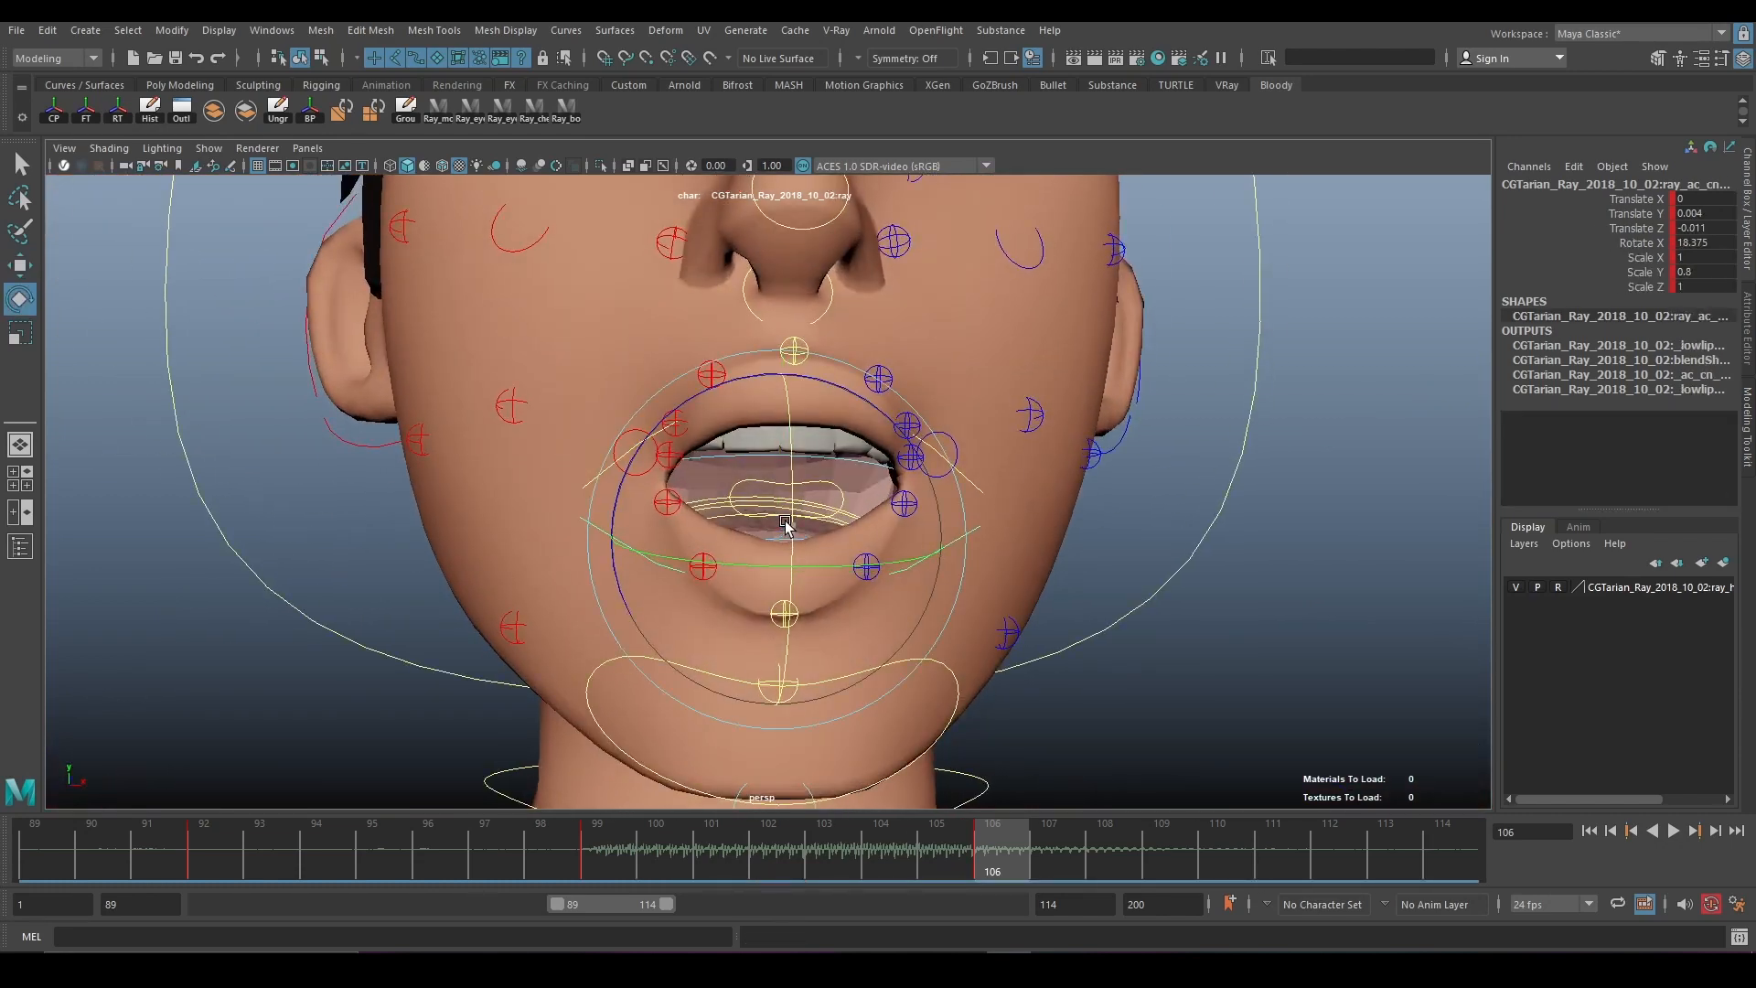
drag(786, 523, 778, 520)
key(w)
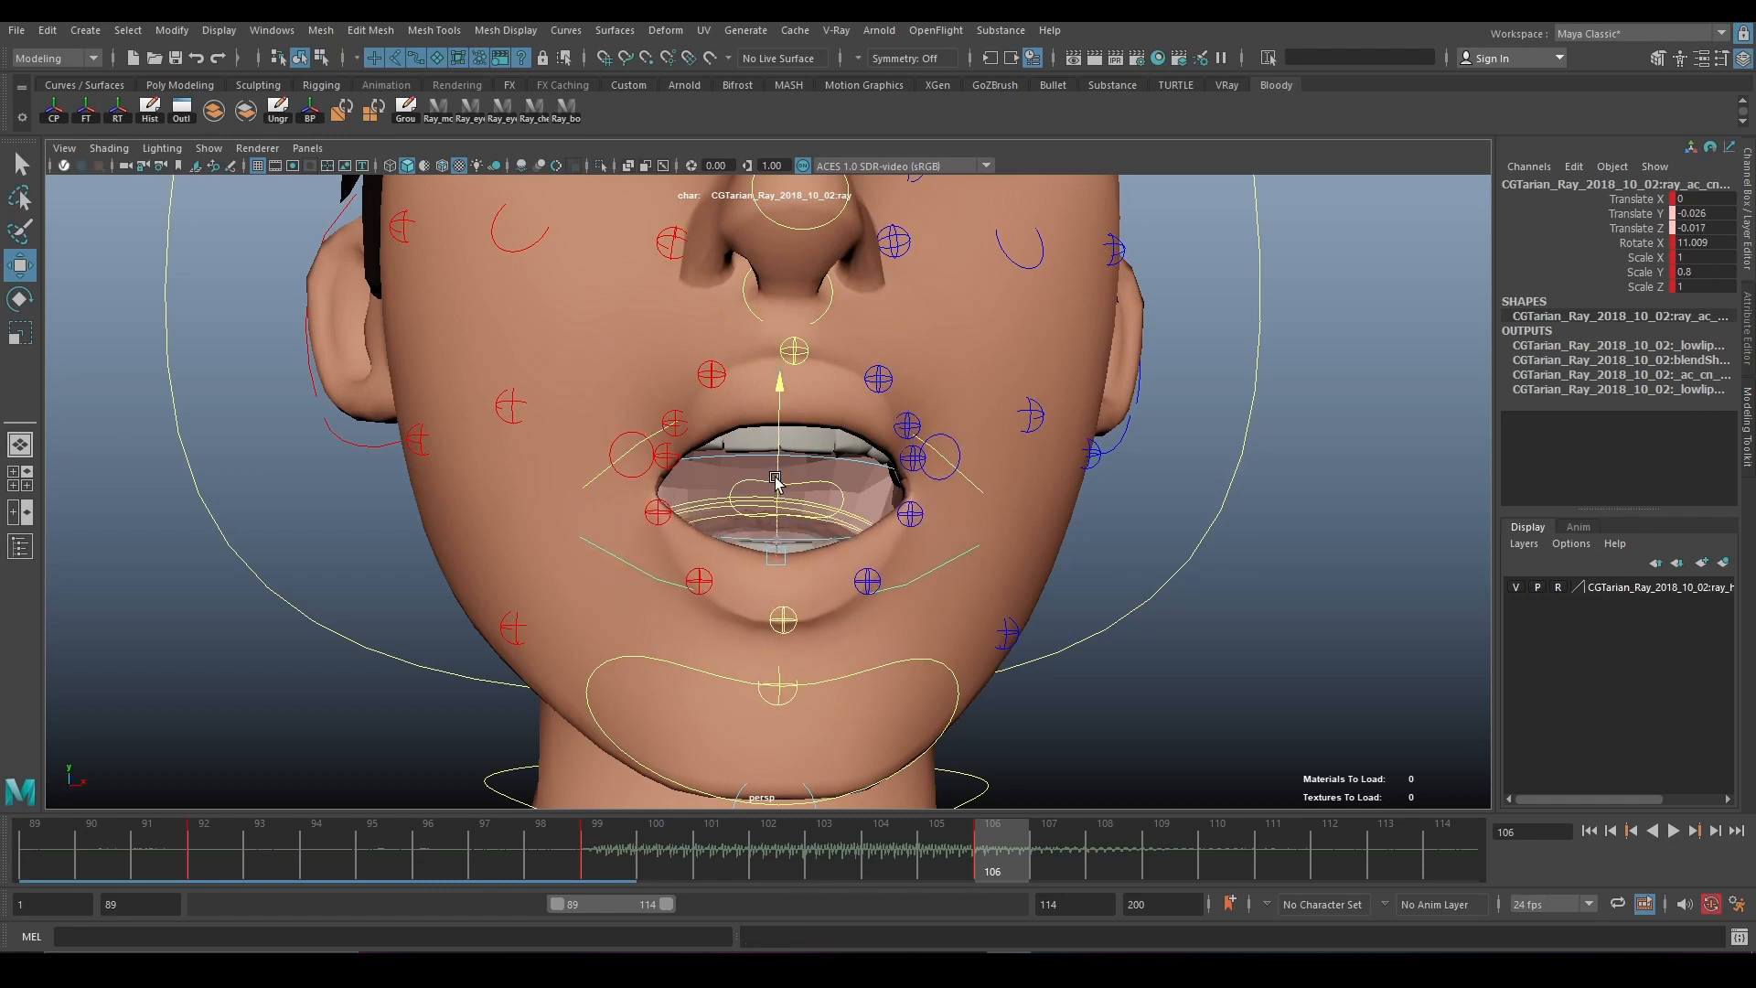
drag(775, 479, 810, 463)
Close the jaw partway at frame 106 by rotating its control to about 4.964 in Rotate X.
click(858, 675)
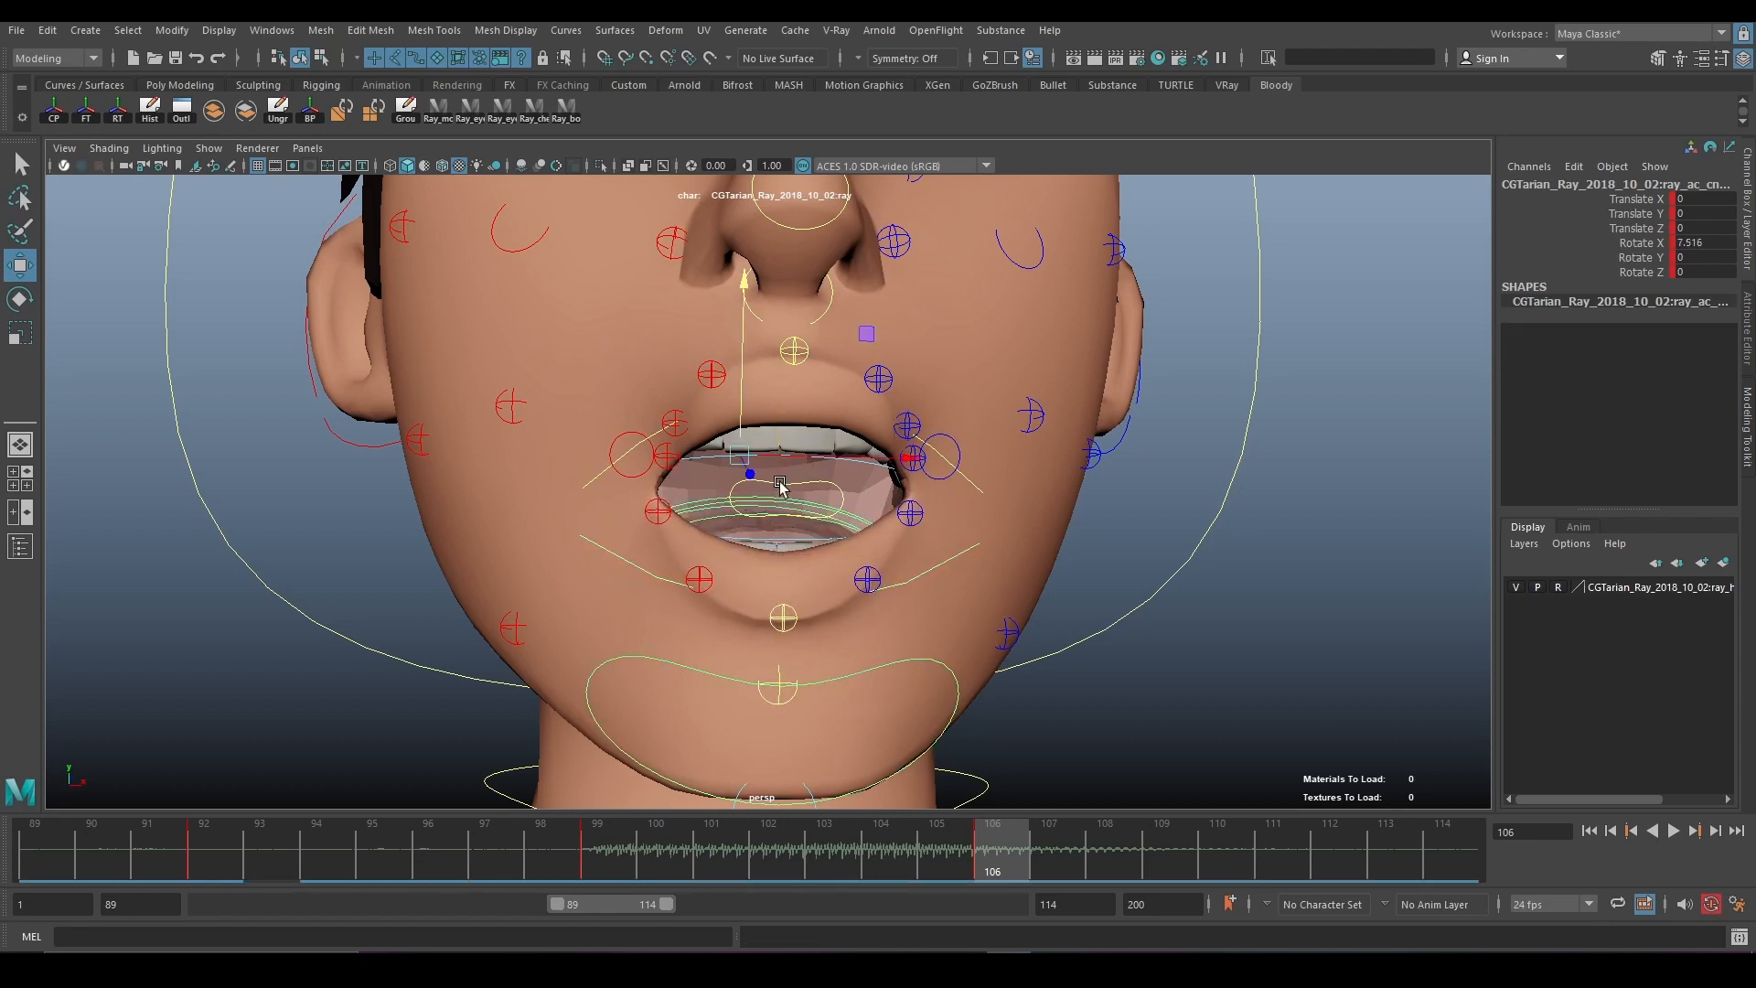
key(e)
drag(756, 452, 758, 437)
Rotate the upper lip at frame 106 to about -13.471 in Rotate X and key it, checking the profile from the side.
scroll(823, 512, down, 5)
alt+drag(851, 541, 995, 369)
scroll(840, 561, up, 4)
click(825, 424)
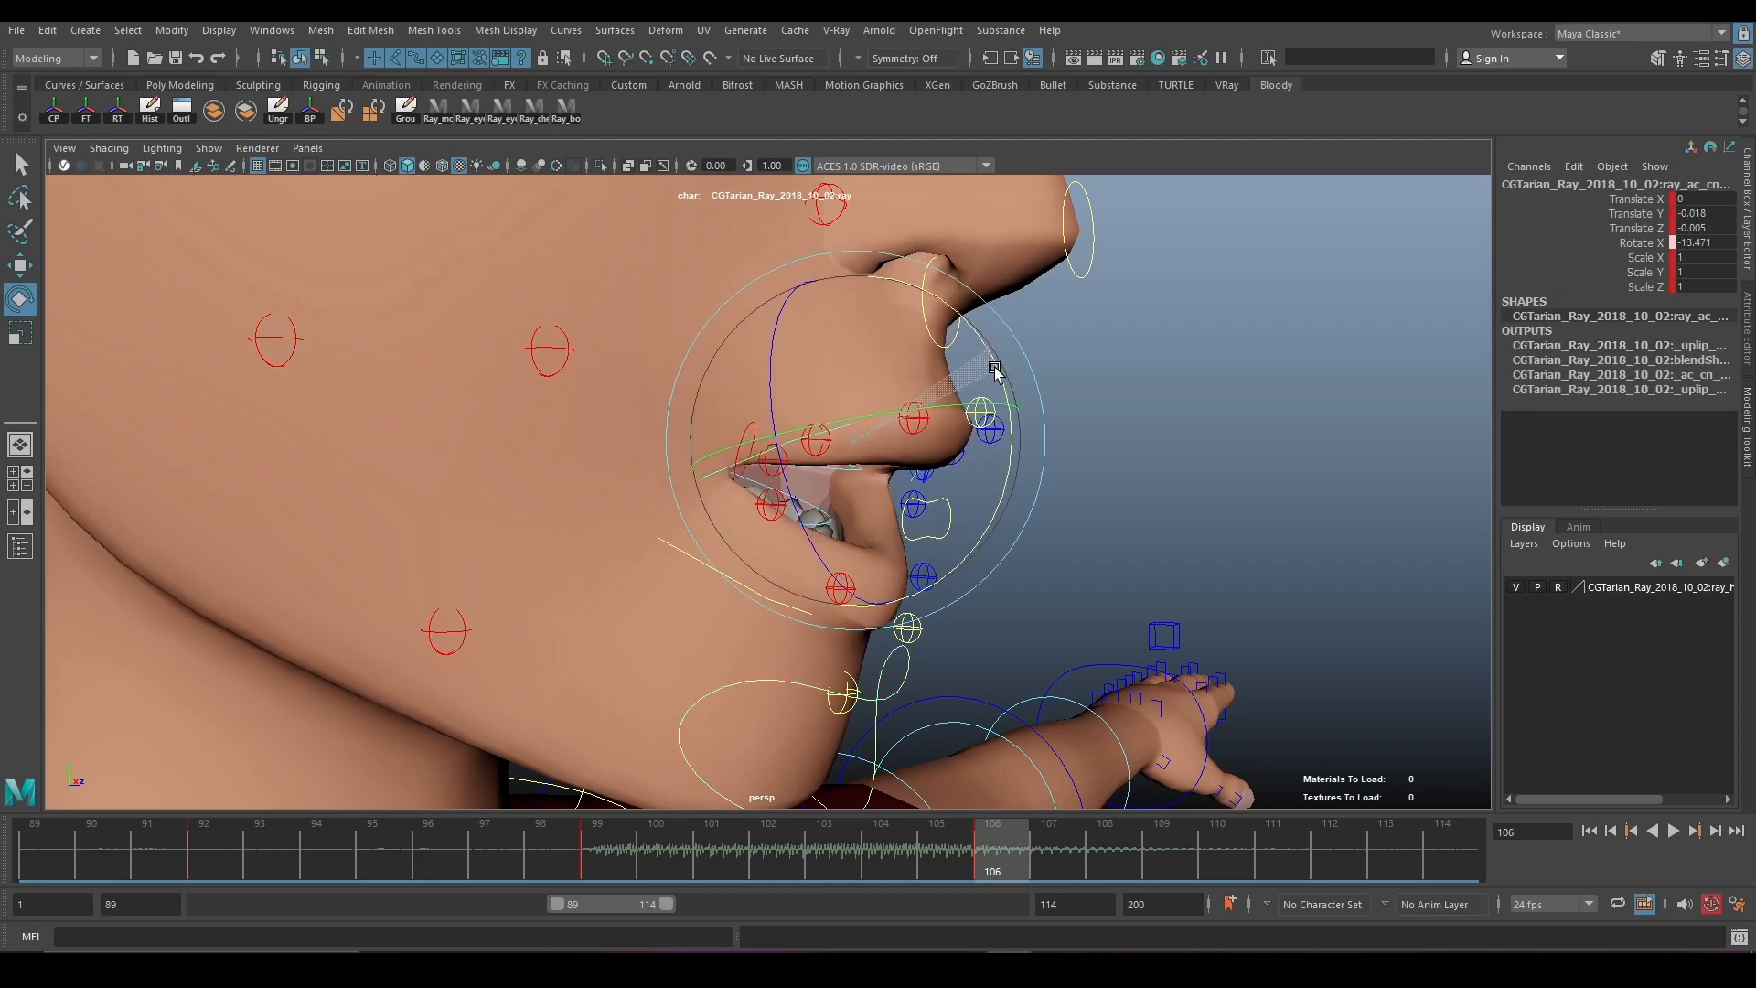
key(s)
Return to a close front view of the mouth and play the animation to check the pose at frame 106.
key(bracketleft)
key(bracketleft)
key(bracketleft)
key(bracketleft)
key(bracketleft)
key(bracketleft)
key(bracketleft)
key(bracketleft)
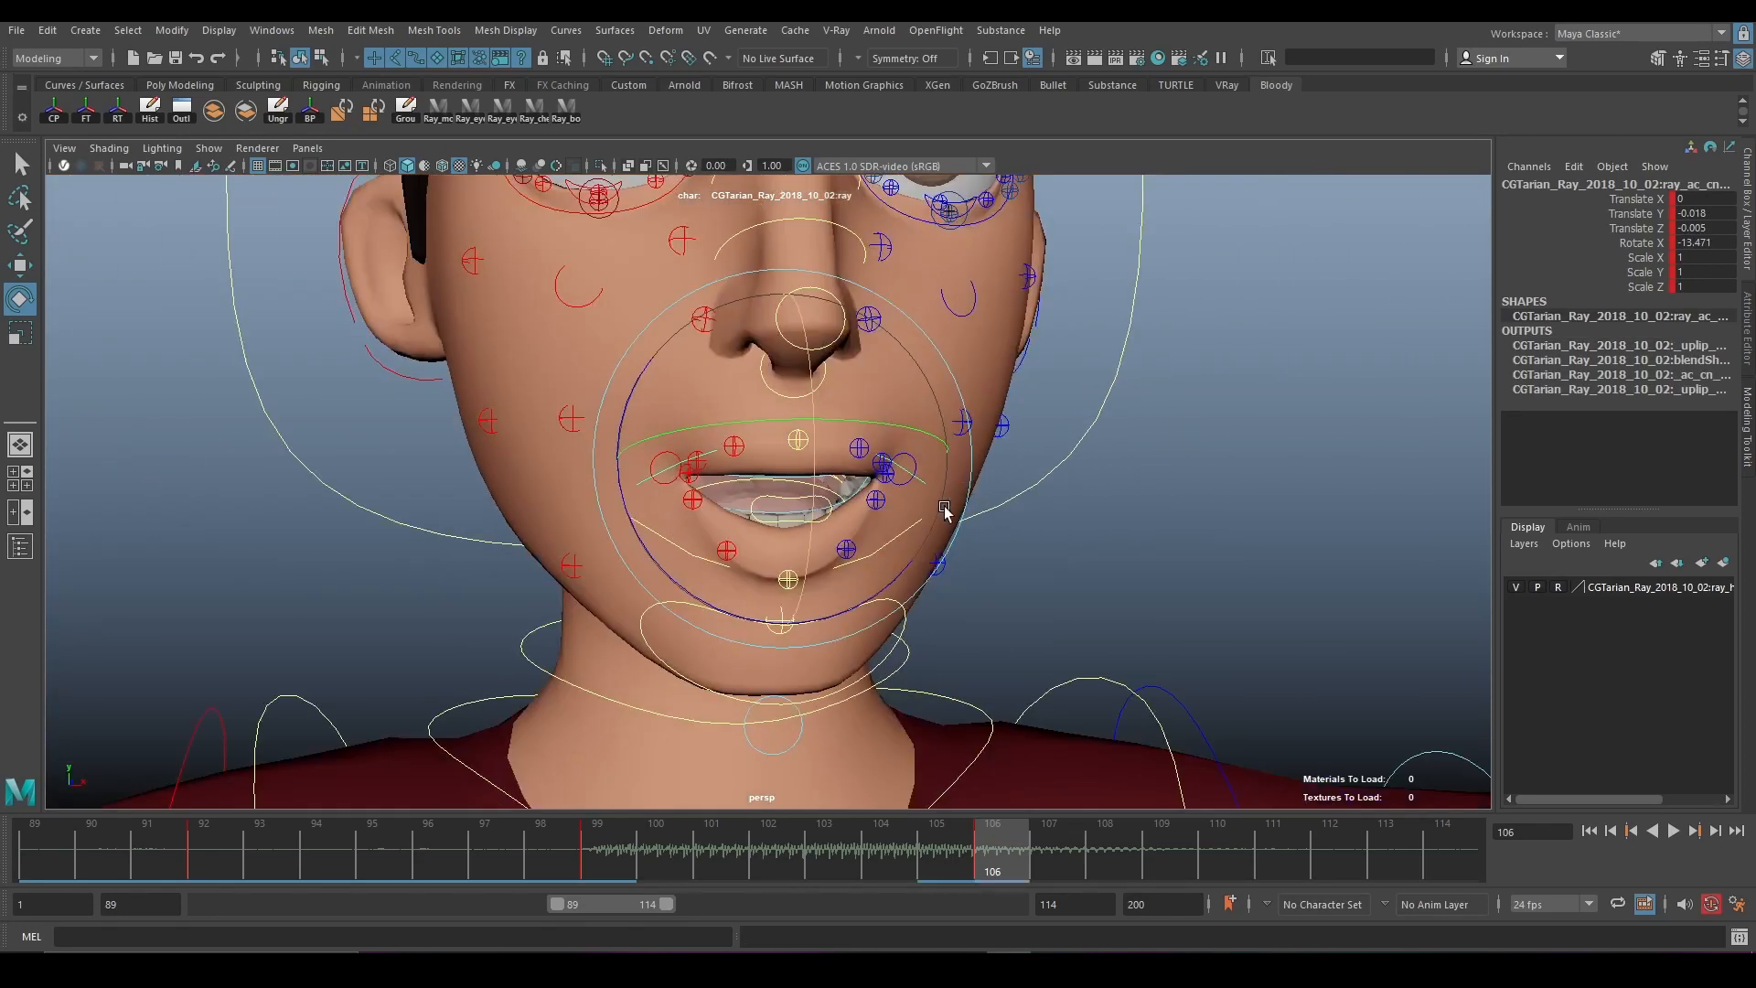
scroll(886, 553, up, 5)
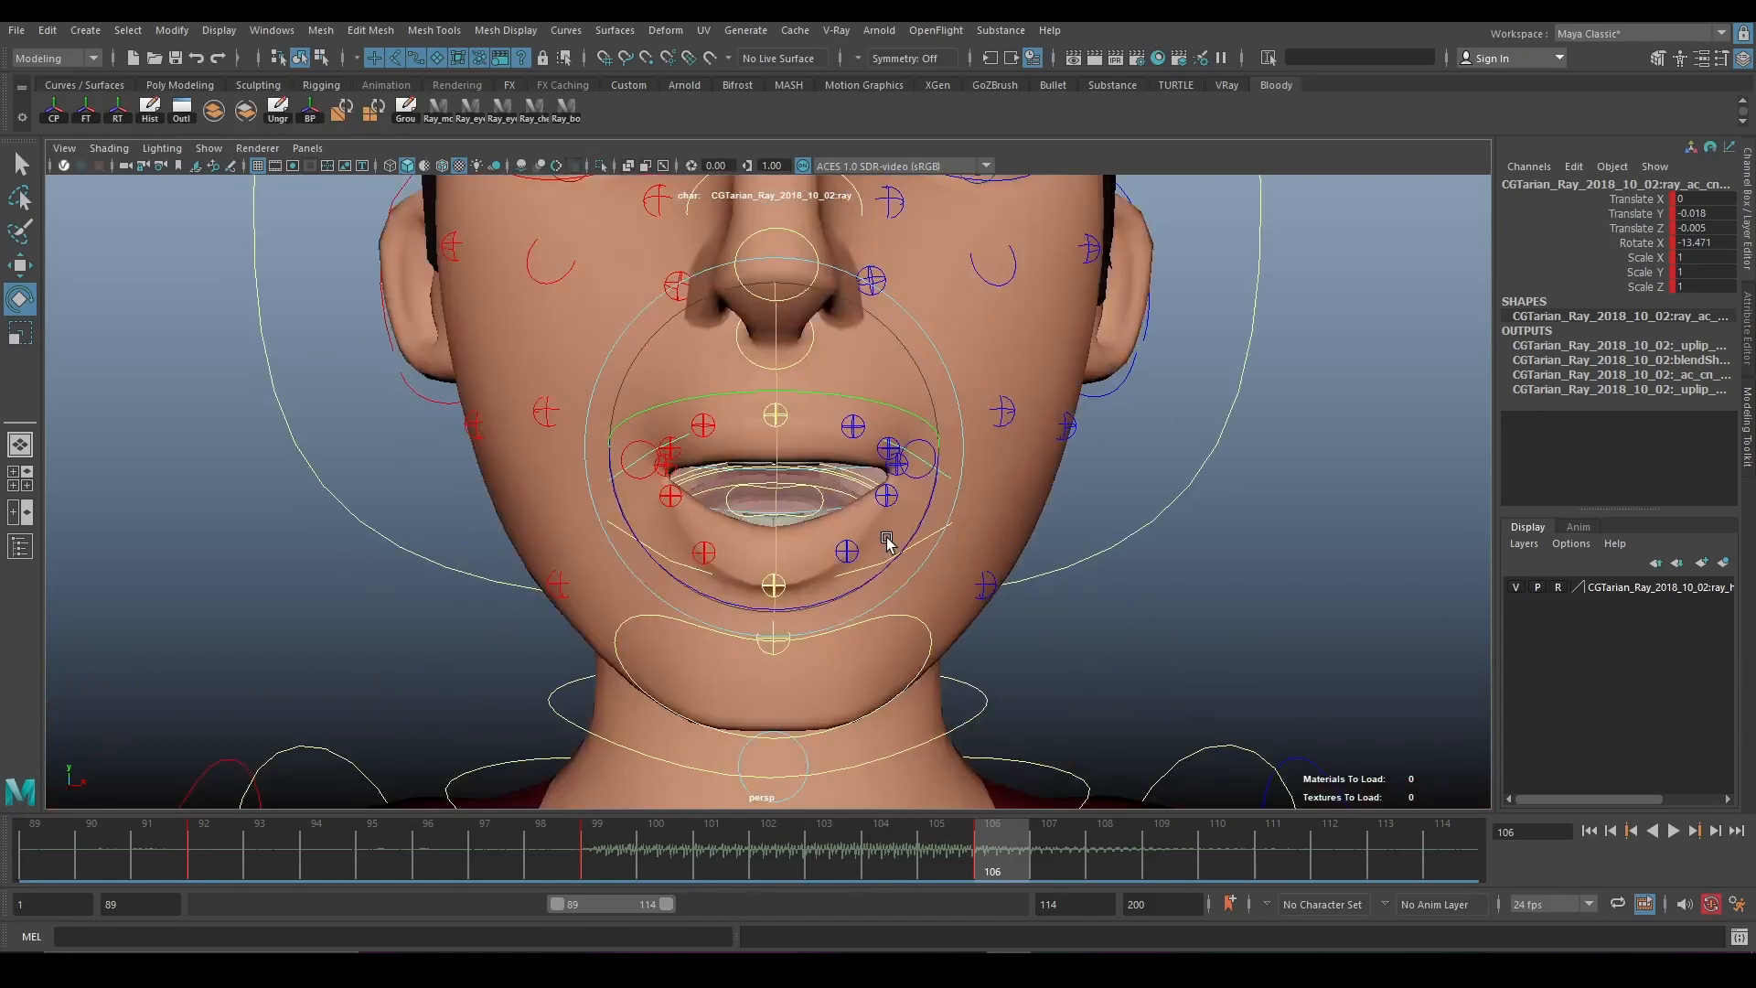
key(alt+v)
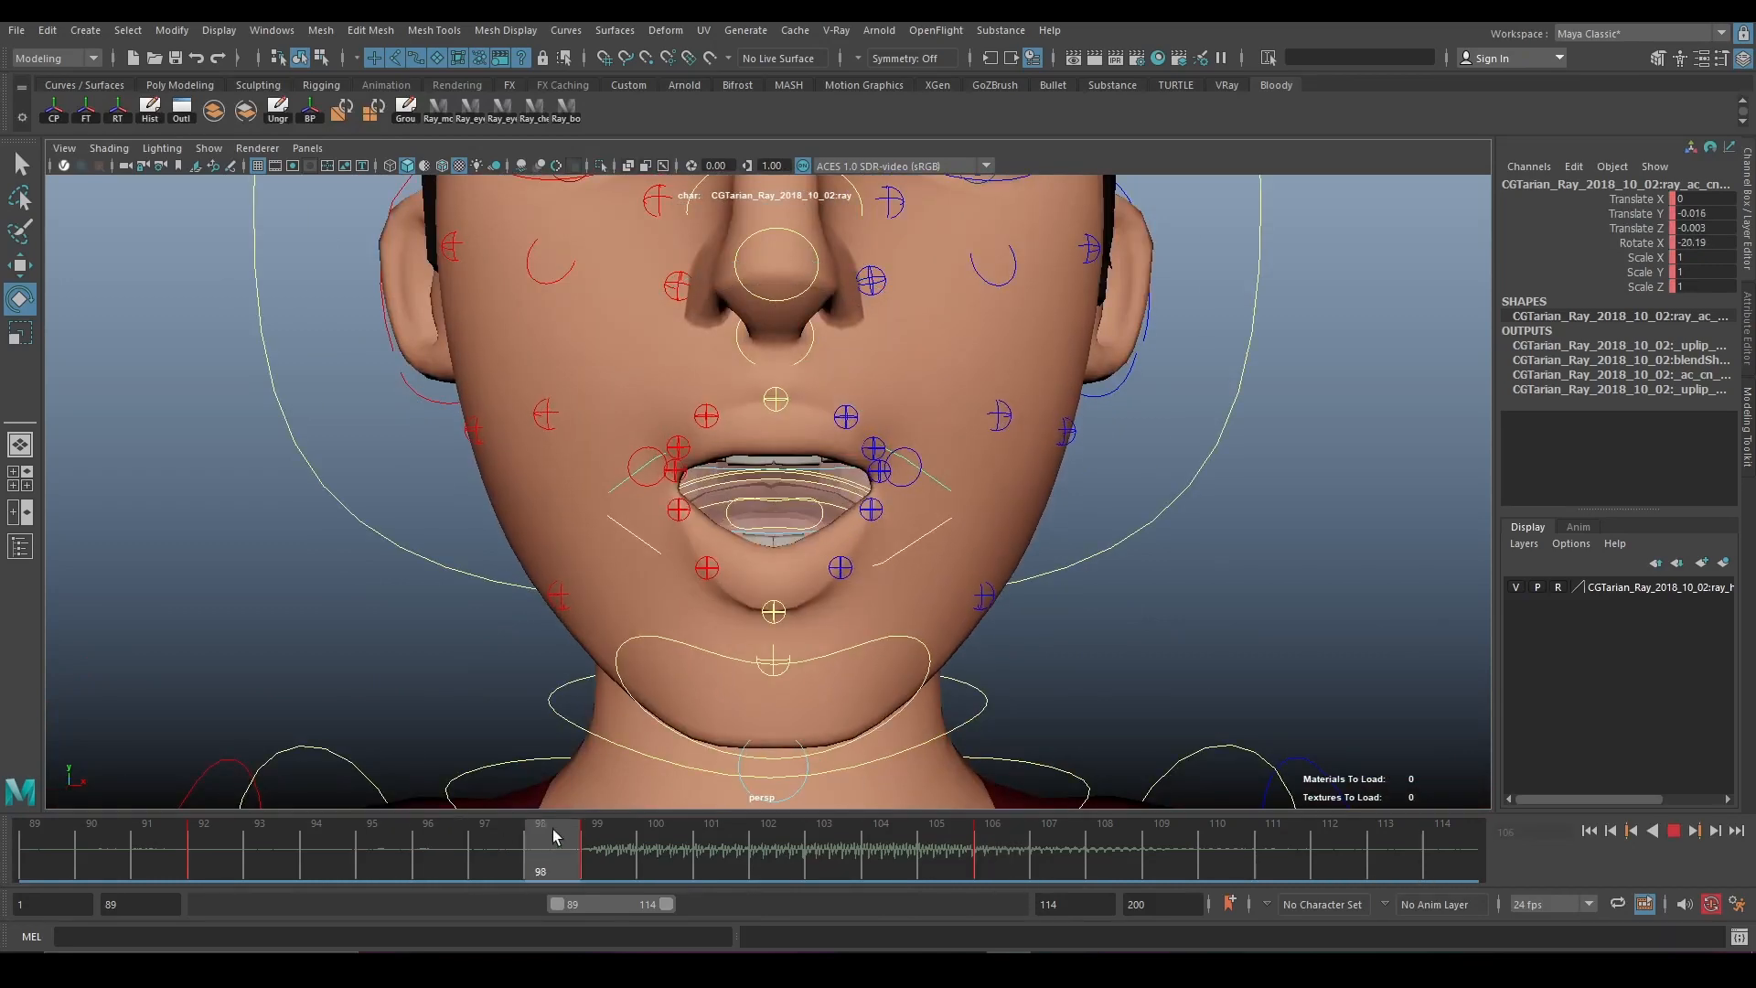
Key the mouth and jaw controls at frame 110 with all their translation and rotation values reset to 0.
drag(973, 824, 1231, 852)
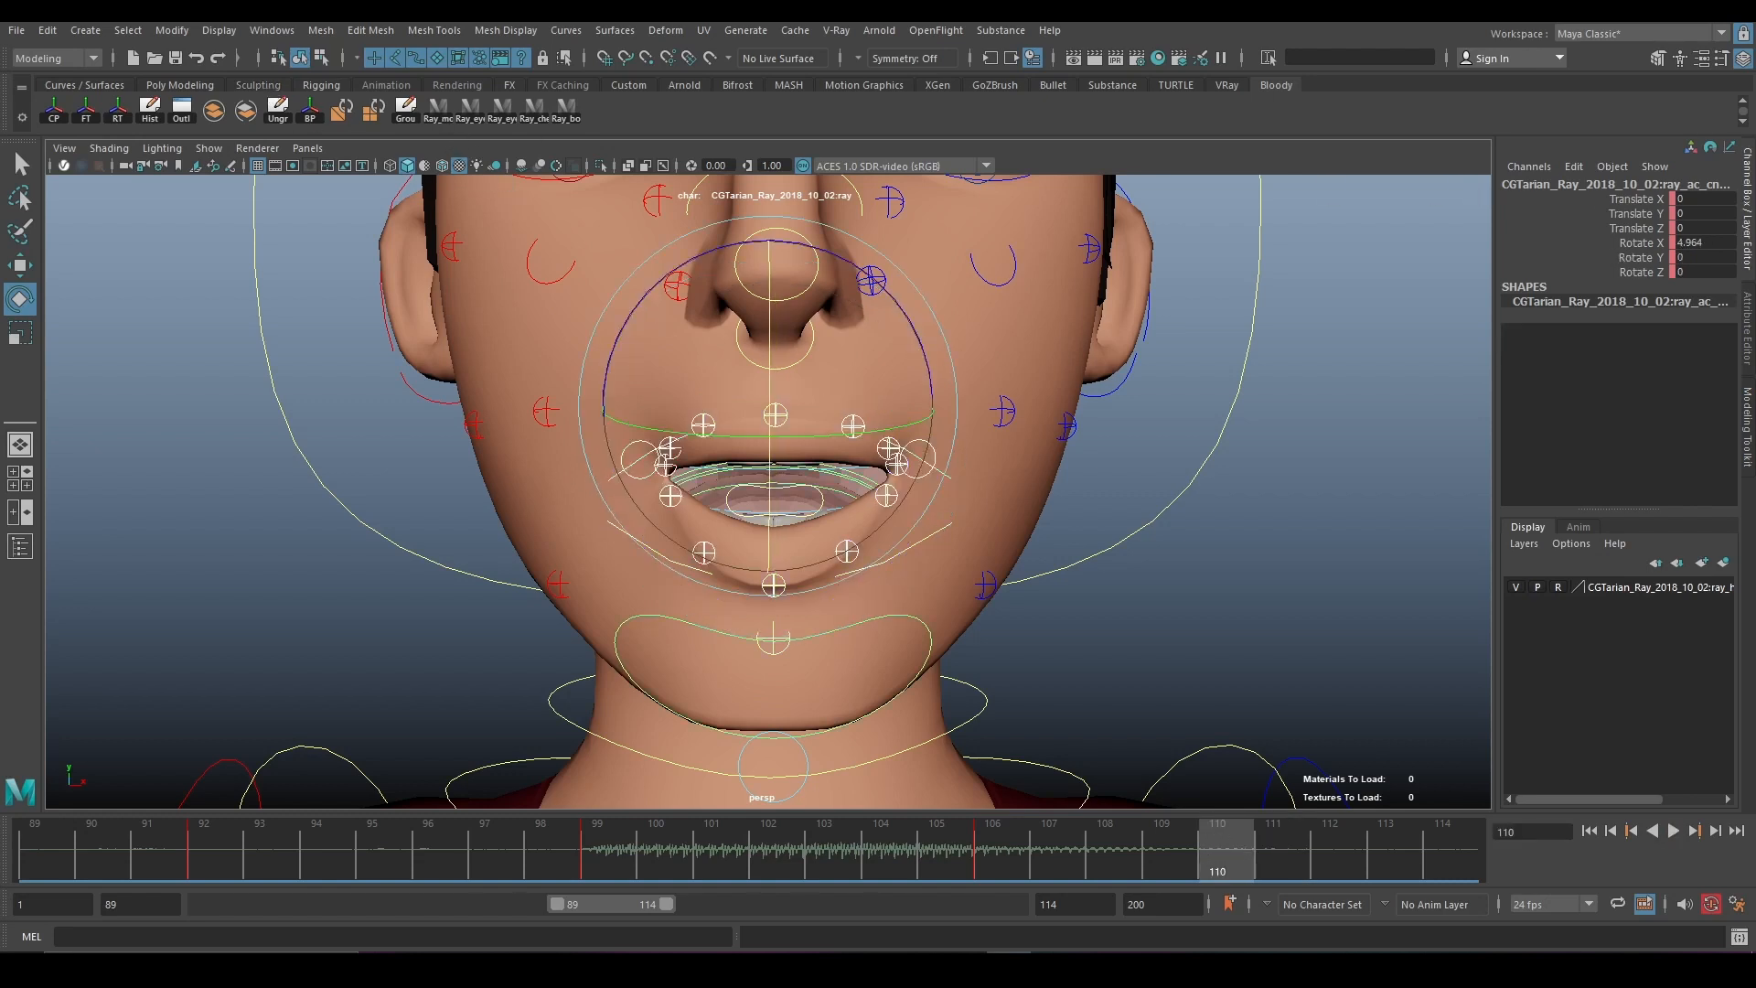
key(s)
drag(1700, 200, 1685, 271)
text(0)
key(Return)
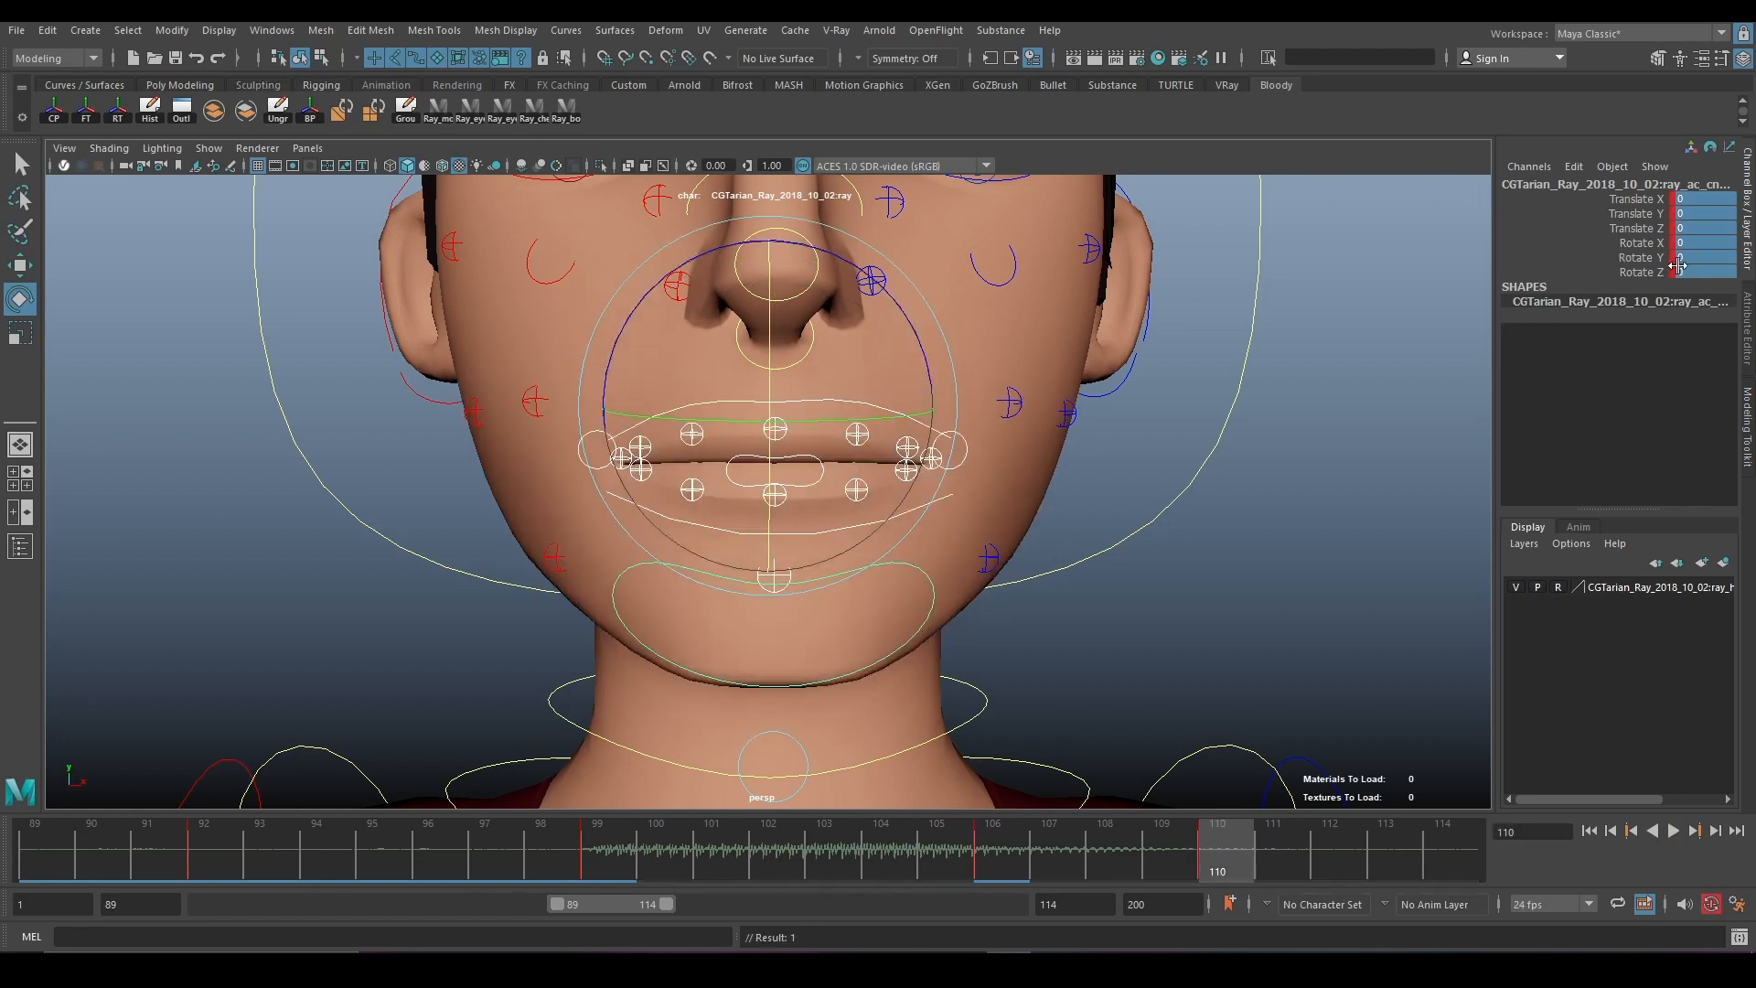
Shift the playback range to frames 91–116 and play the mouth motion from frame 92.
drag(615, 862, 66, 863)
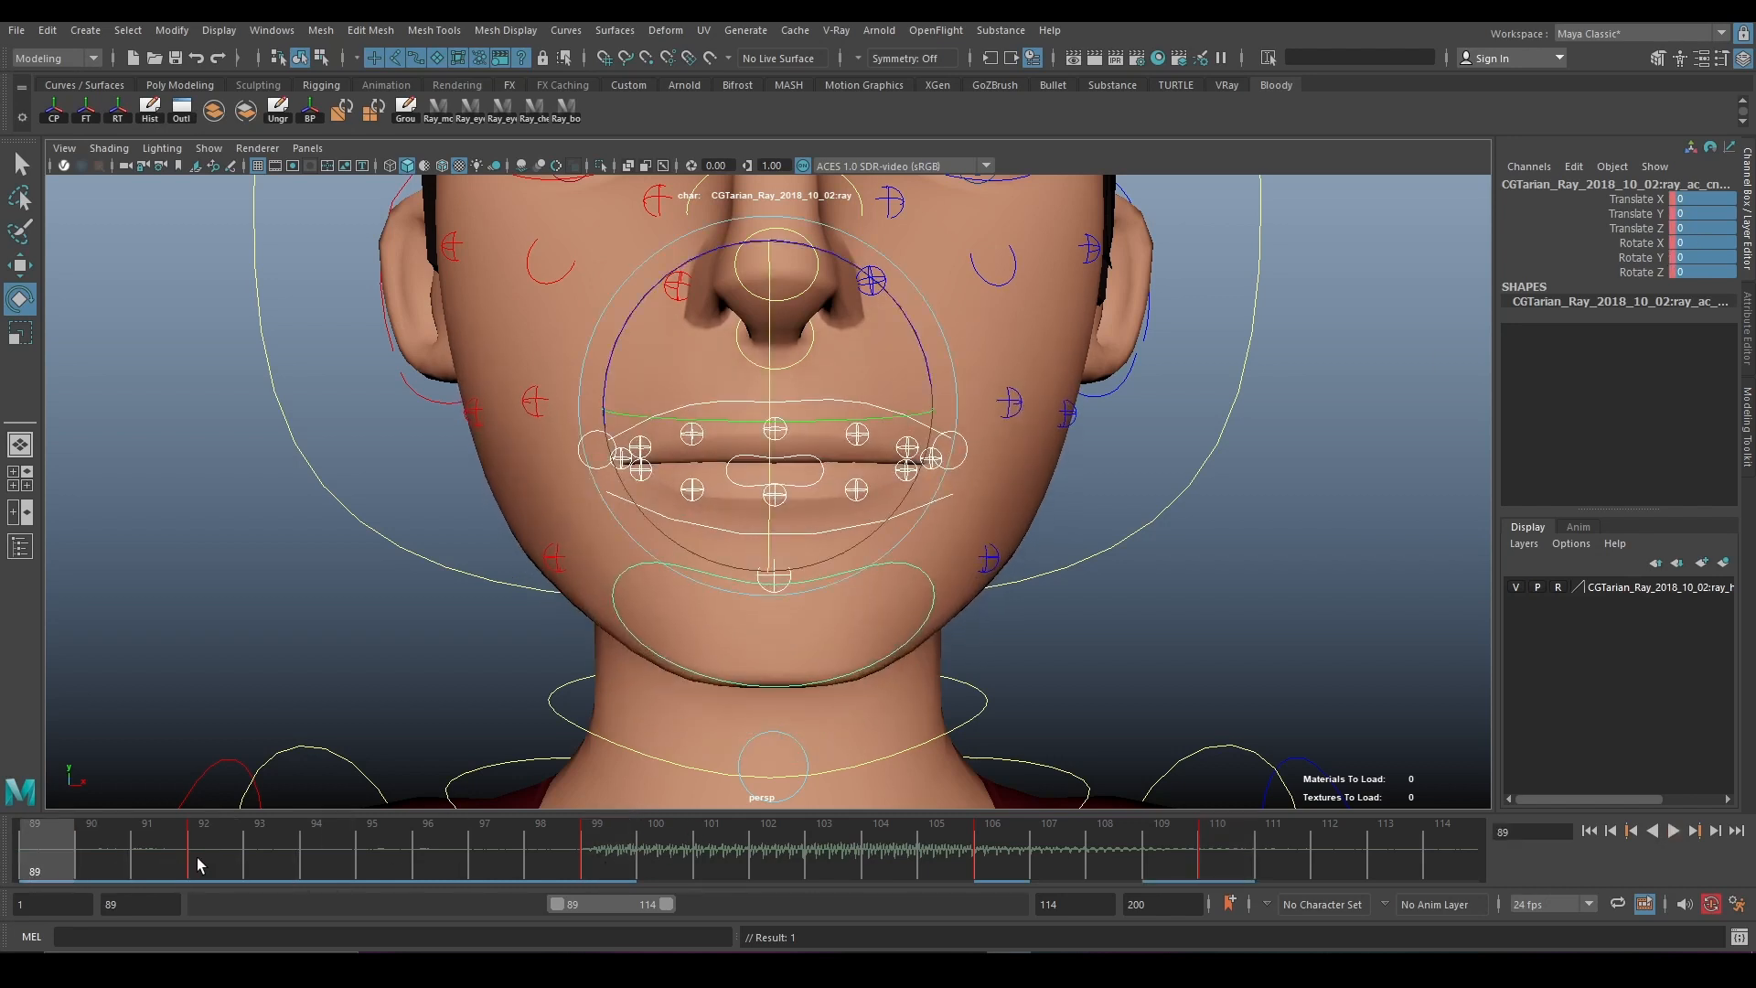
drag(613, 904, 622, 902)
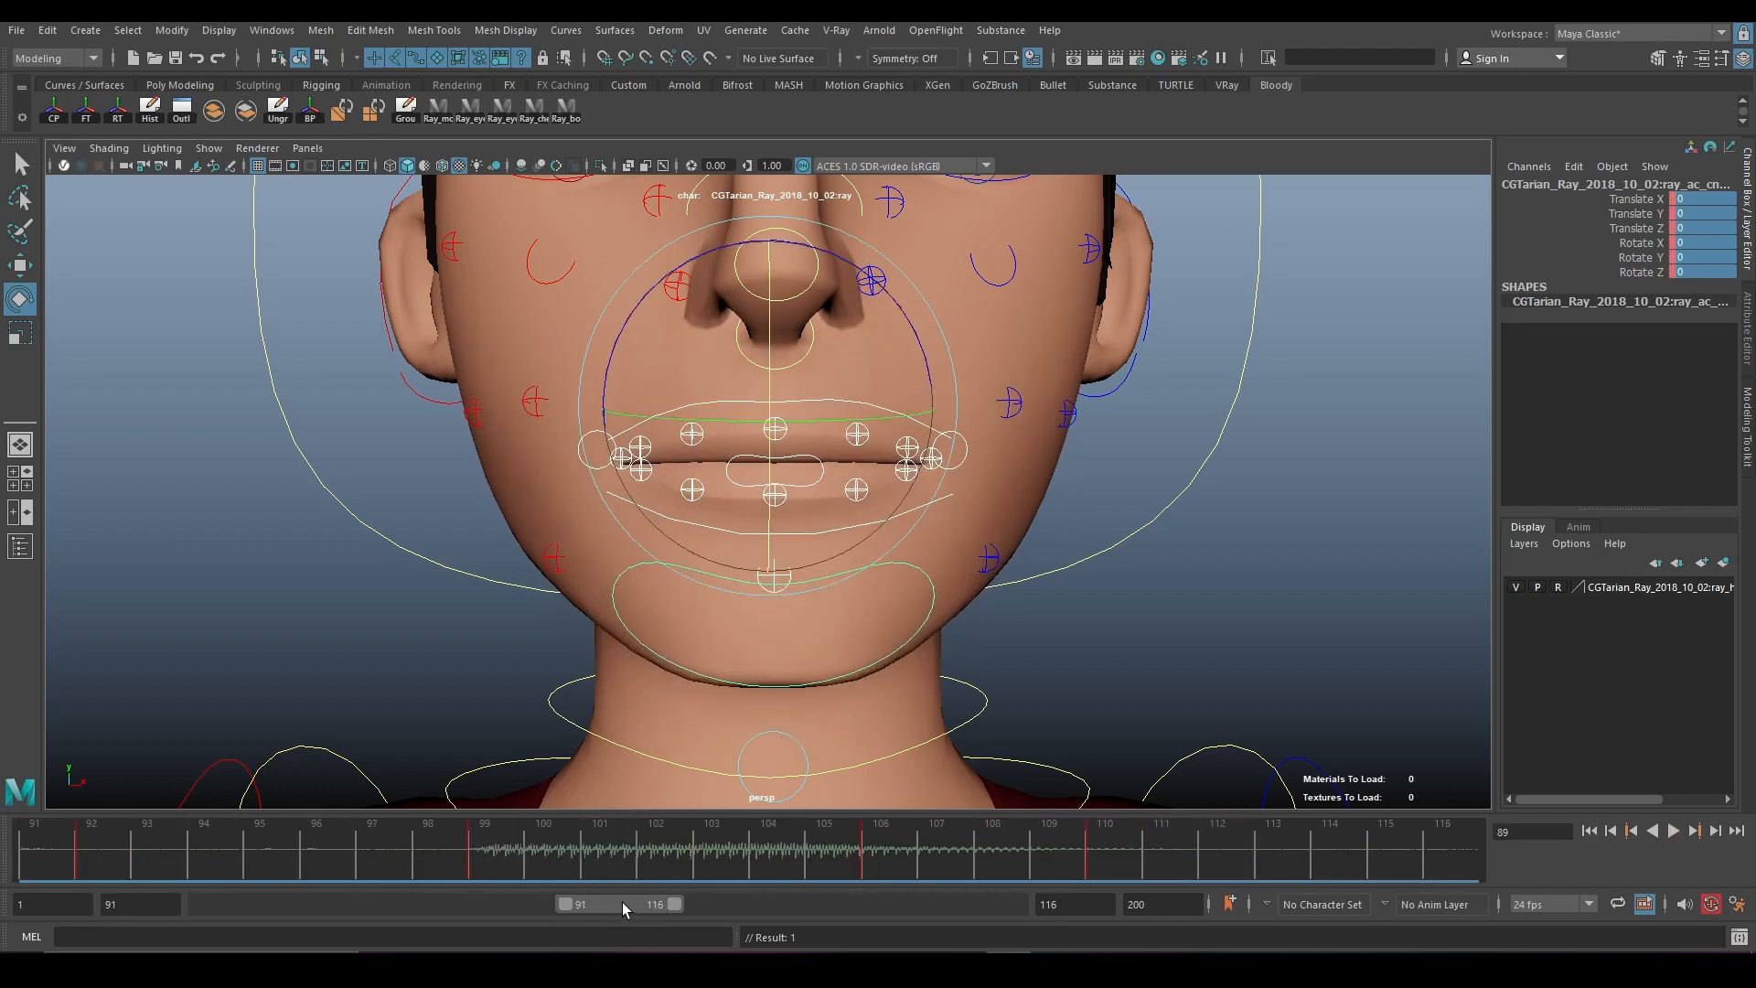
click(69, 834)
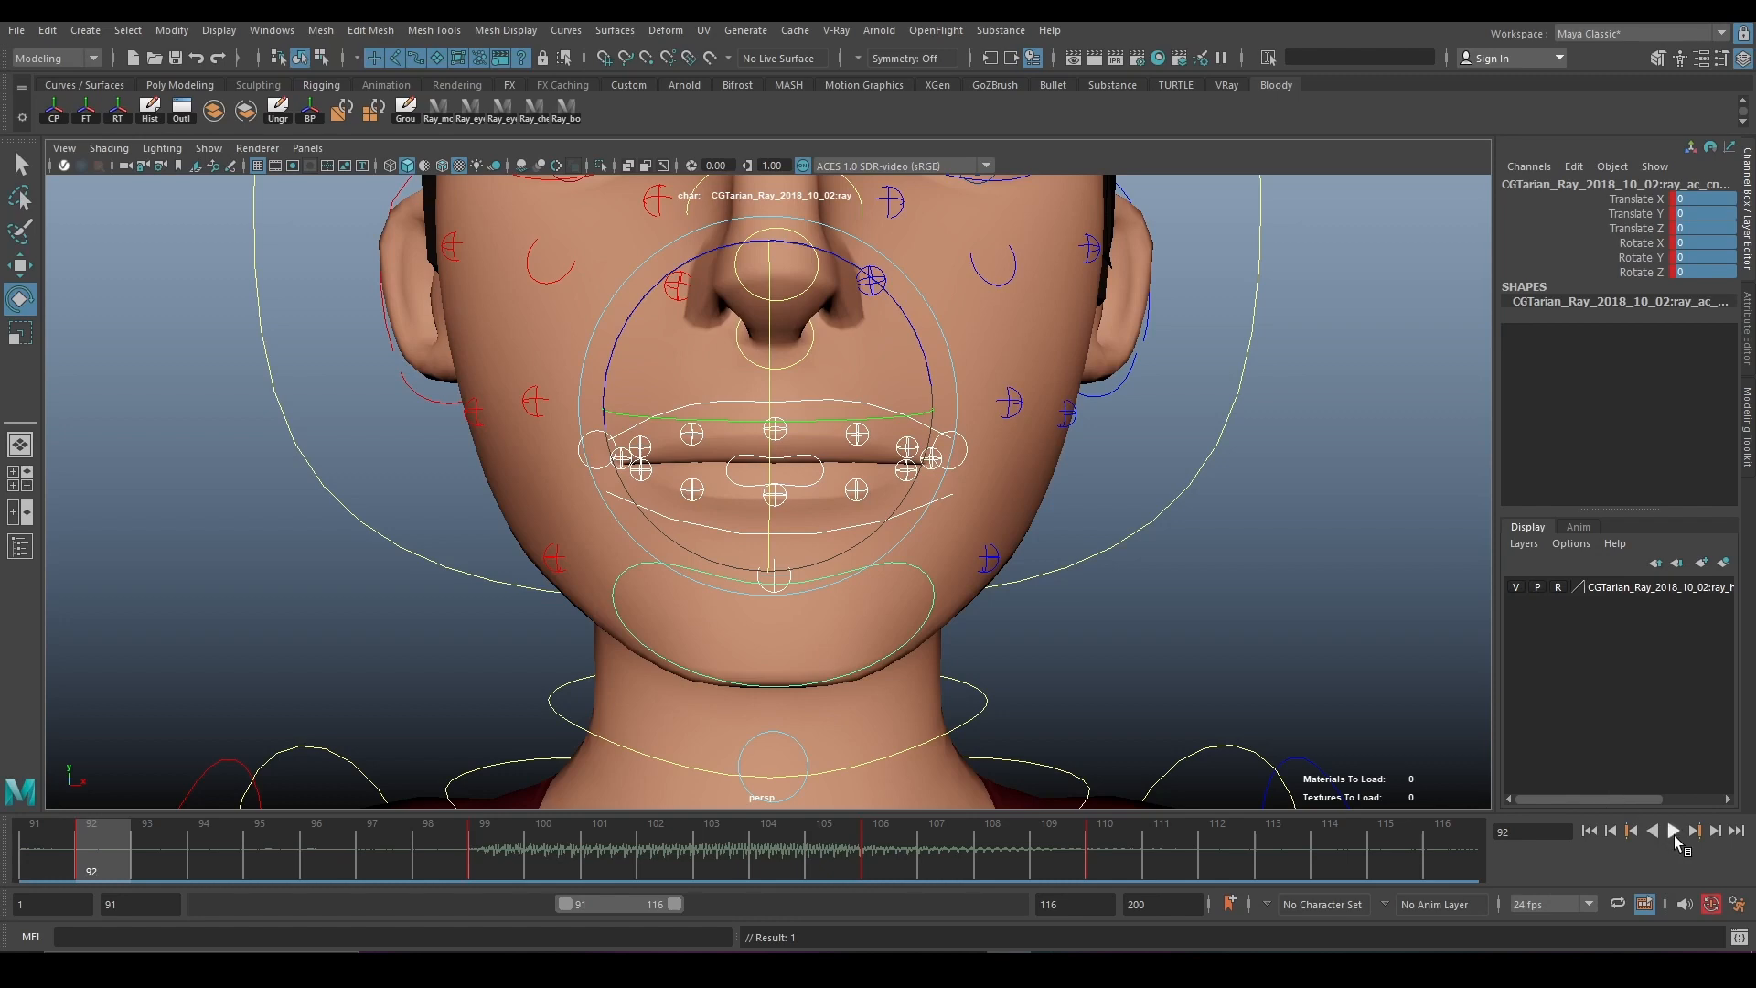
click(1673, 830)
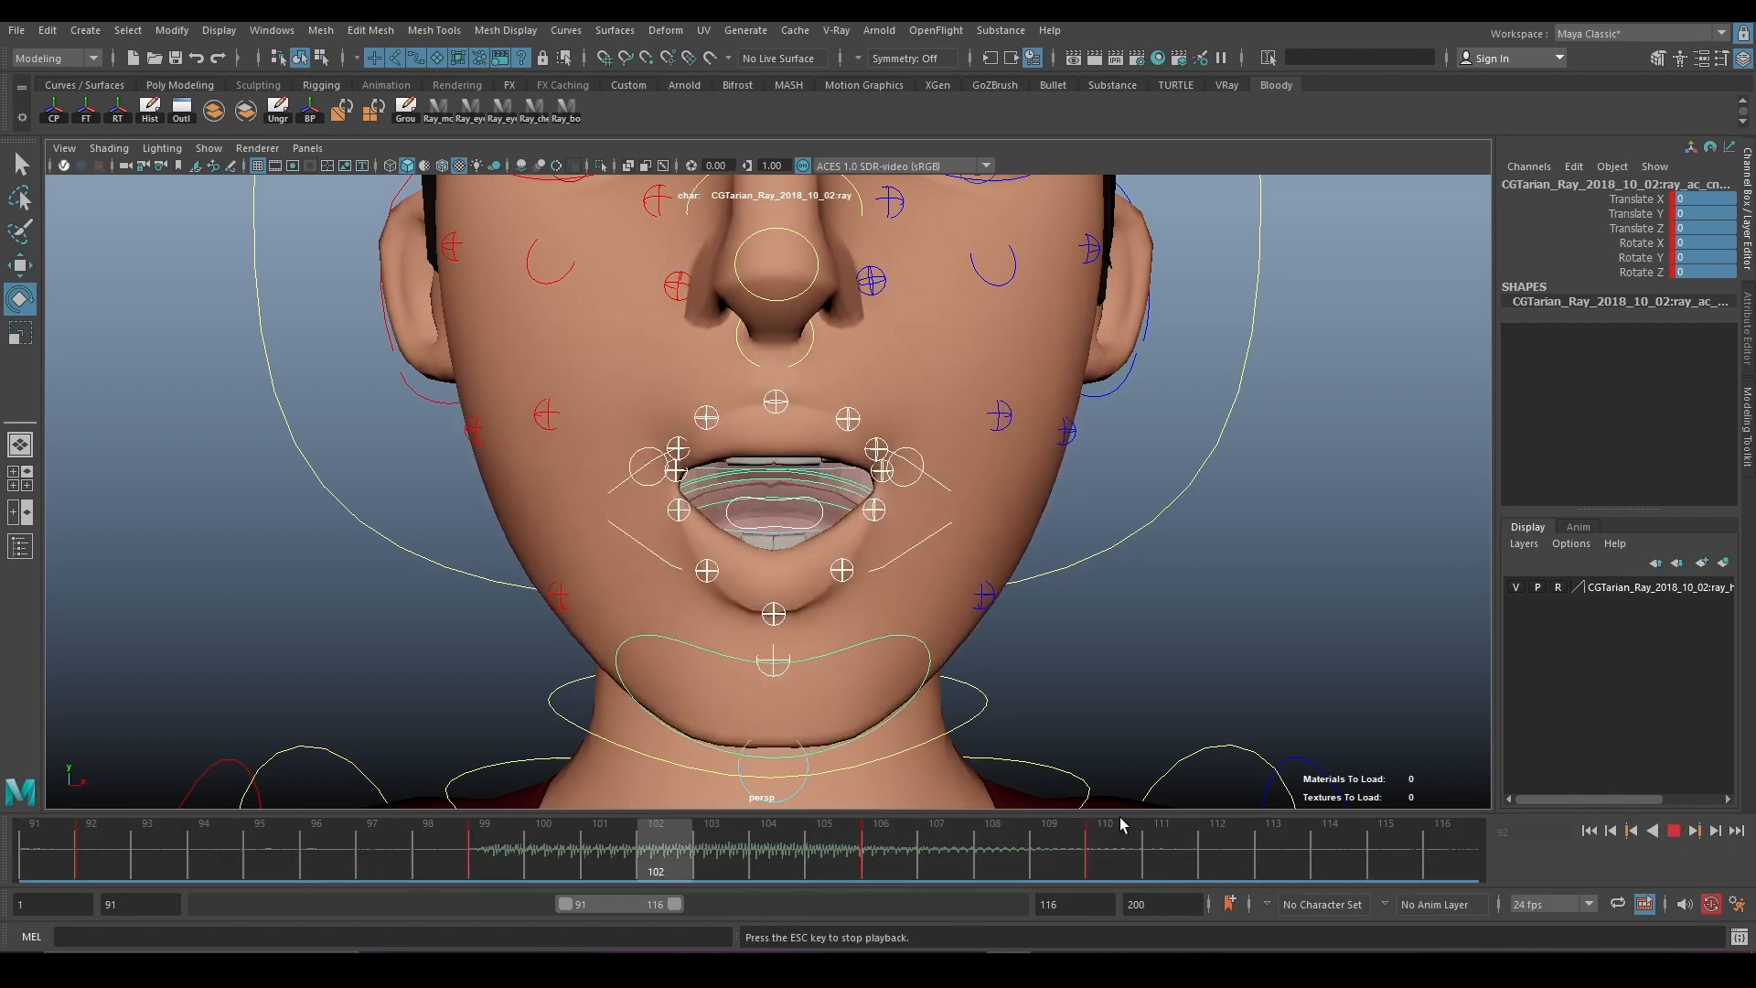
key(Escape)
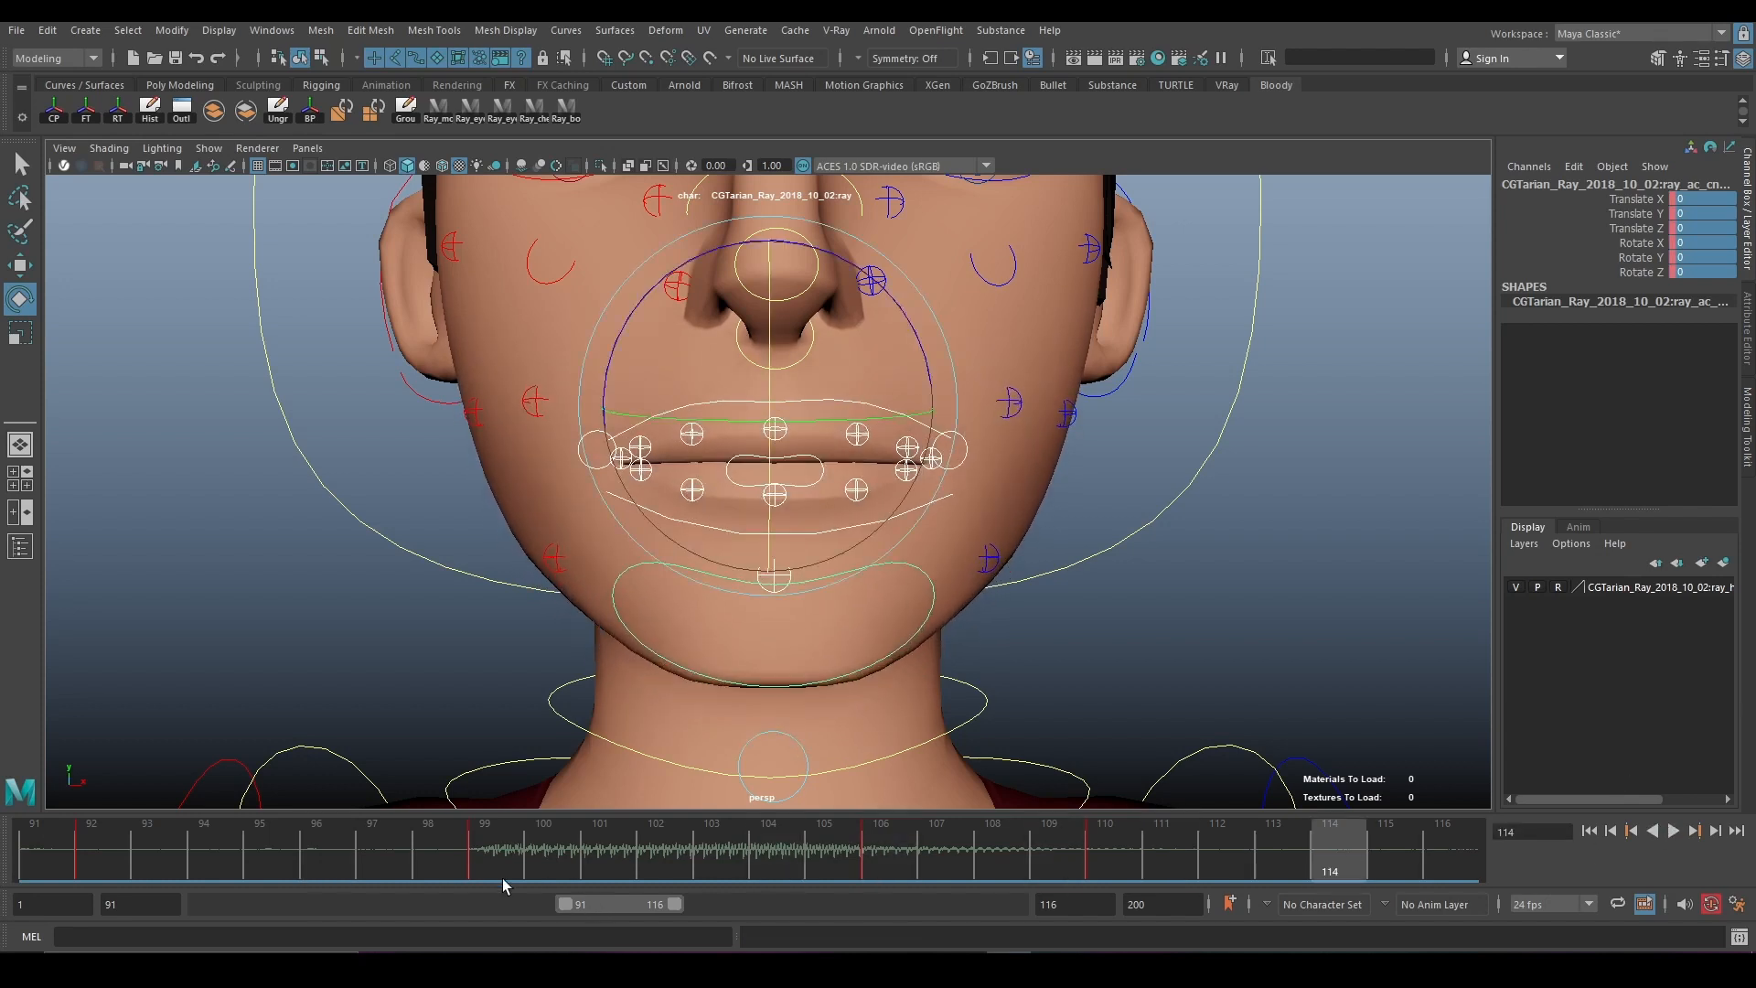
Close the jaw slightly more at frame 106 by setting its Rotate X to about 4.105, and key it.
drag(502, 883, 913, 871)
click(858, 624)
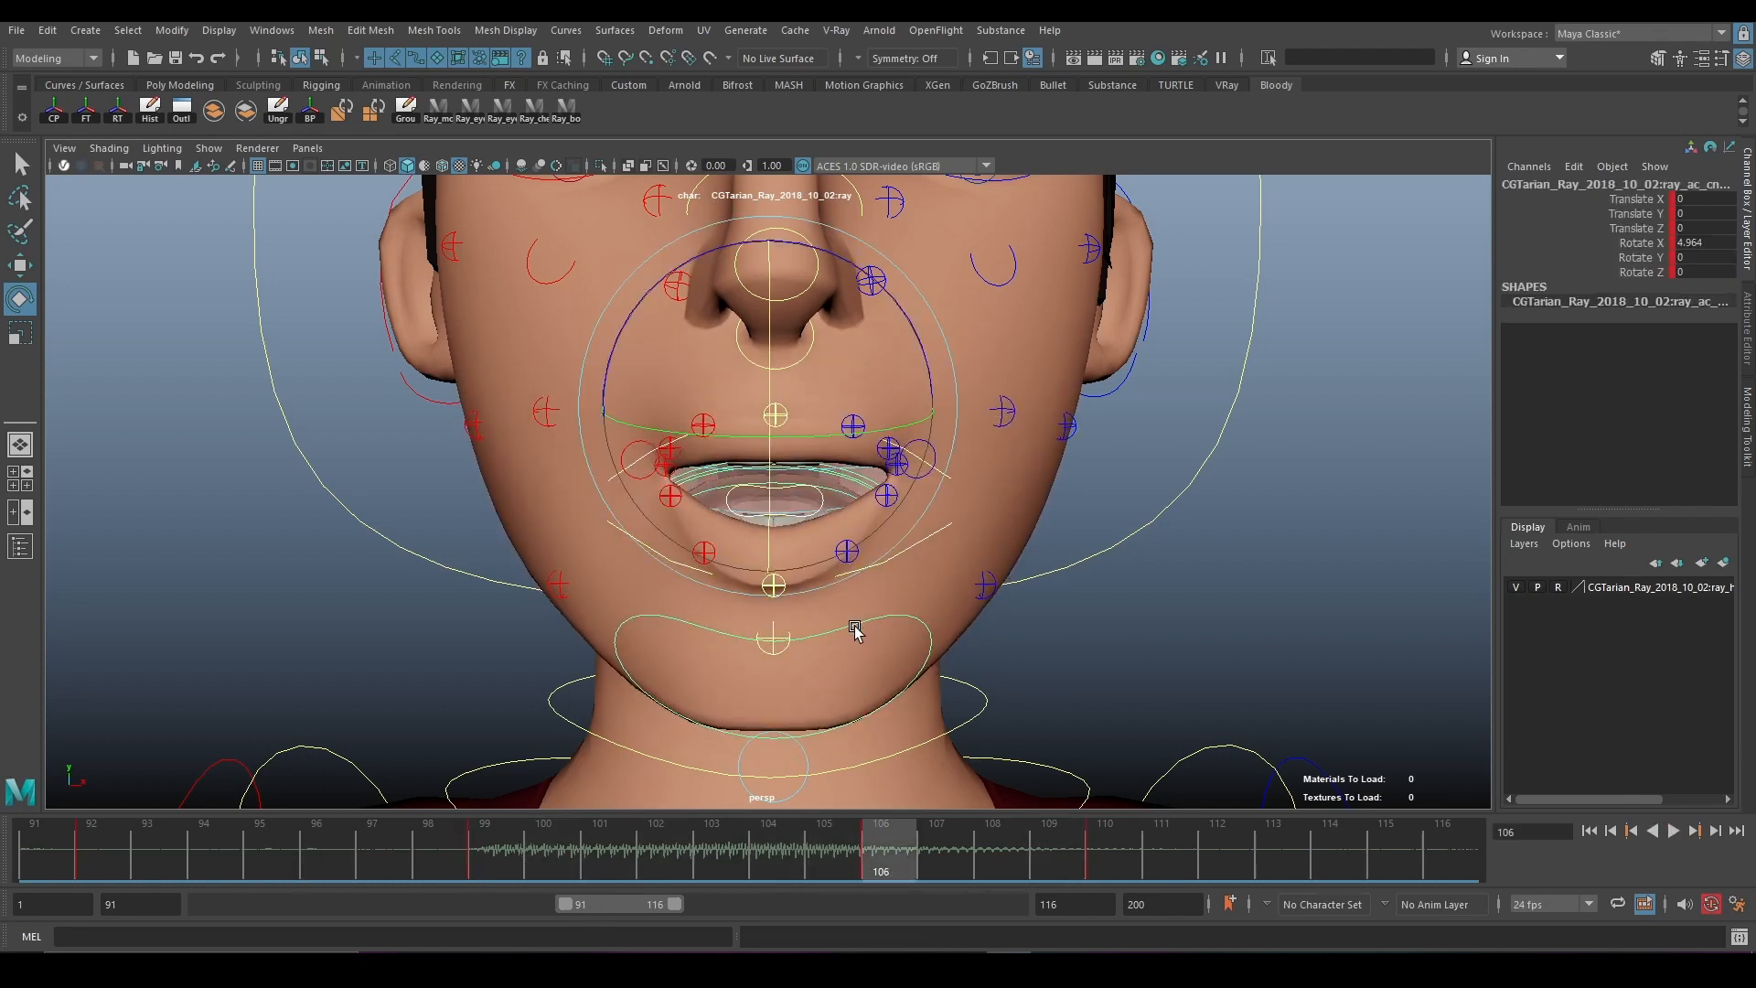
mouse_move(767, 392)
middle_down()
mouse_move(777, 407)
mouse_move(775, 388)
middle_up()
key(s)
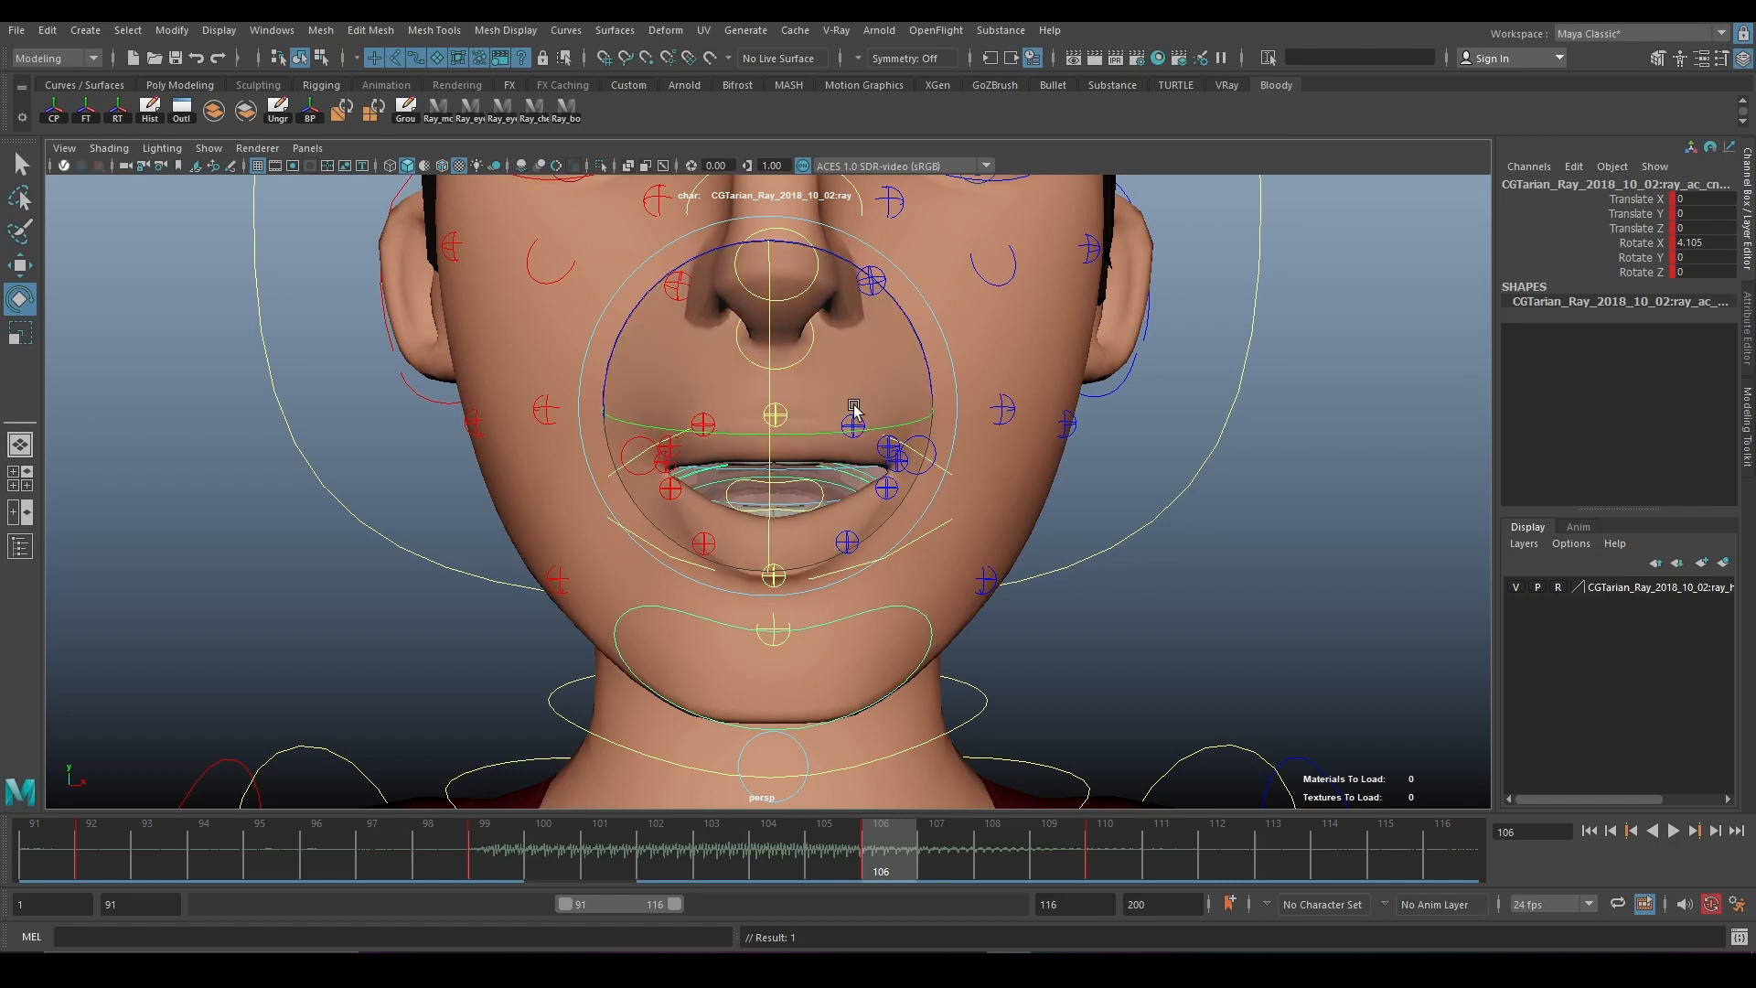
Raise the upper lip at frame 106 to about 0.01 in Translate Y to expose the teeth, and key it.
click(954, 473)
click(948, 470)
key(w)
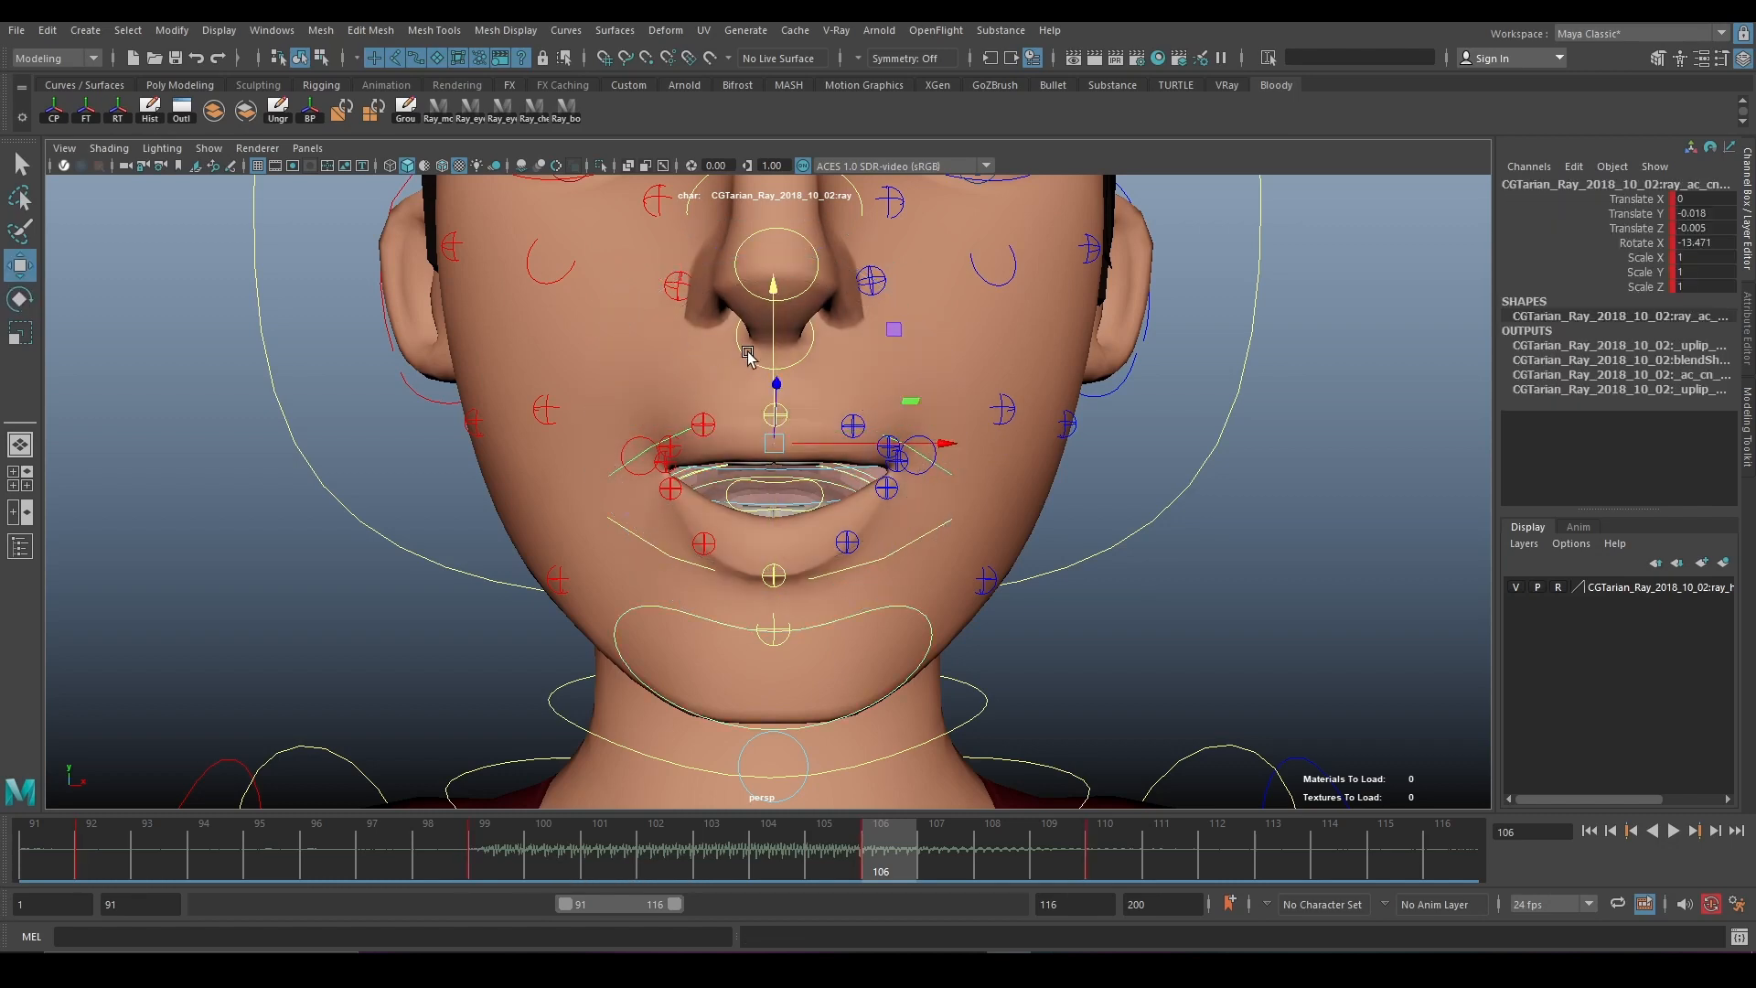
key(s)
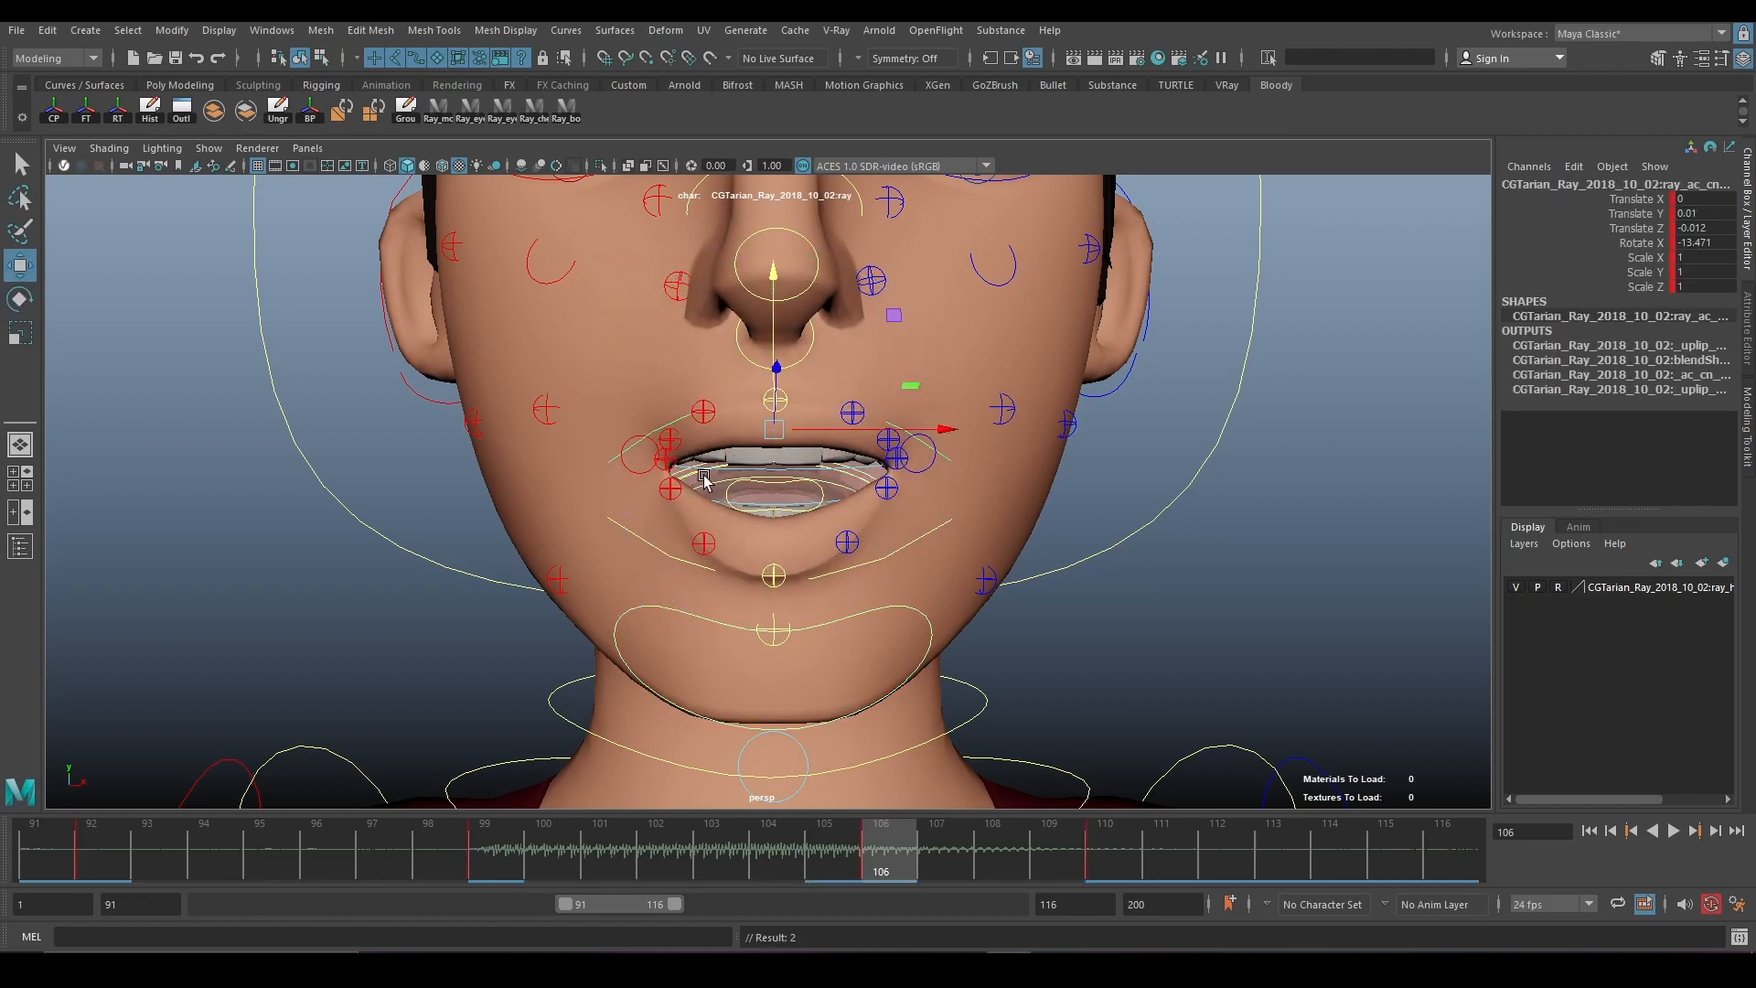
Widen the mouth at frame 106, moving the left corner to about 0.099 and the right corner to about 0.003 in Translate X, and key it.
alt+drag(705, 478, 670, 466)
alt+right_drag(670, 467, 855, 526)
click(997, 452)
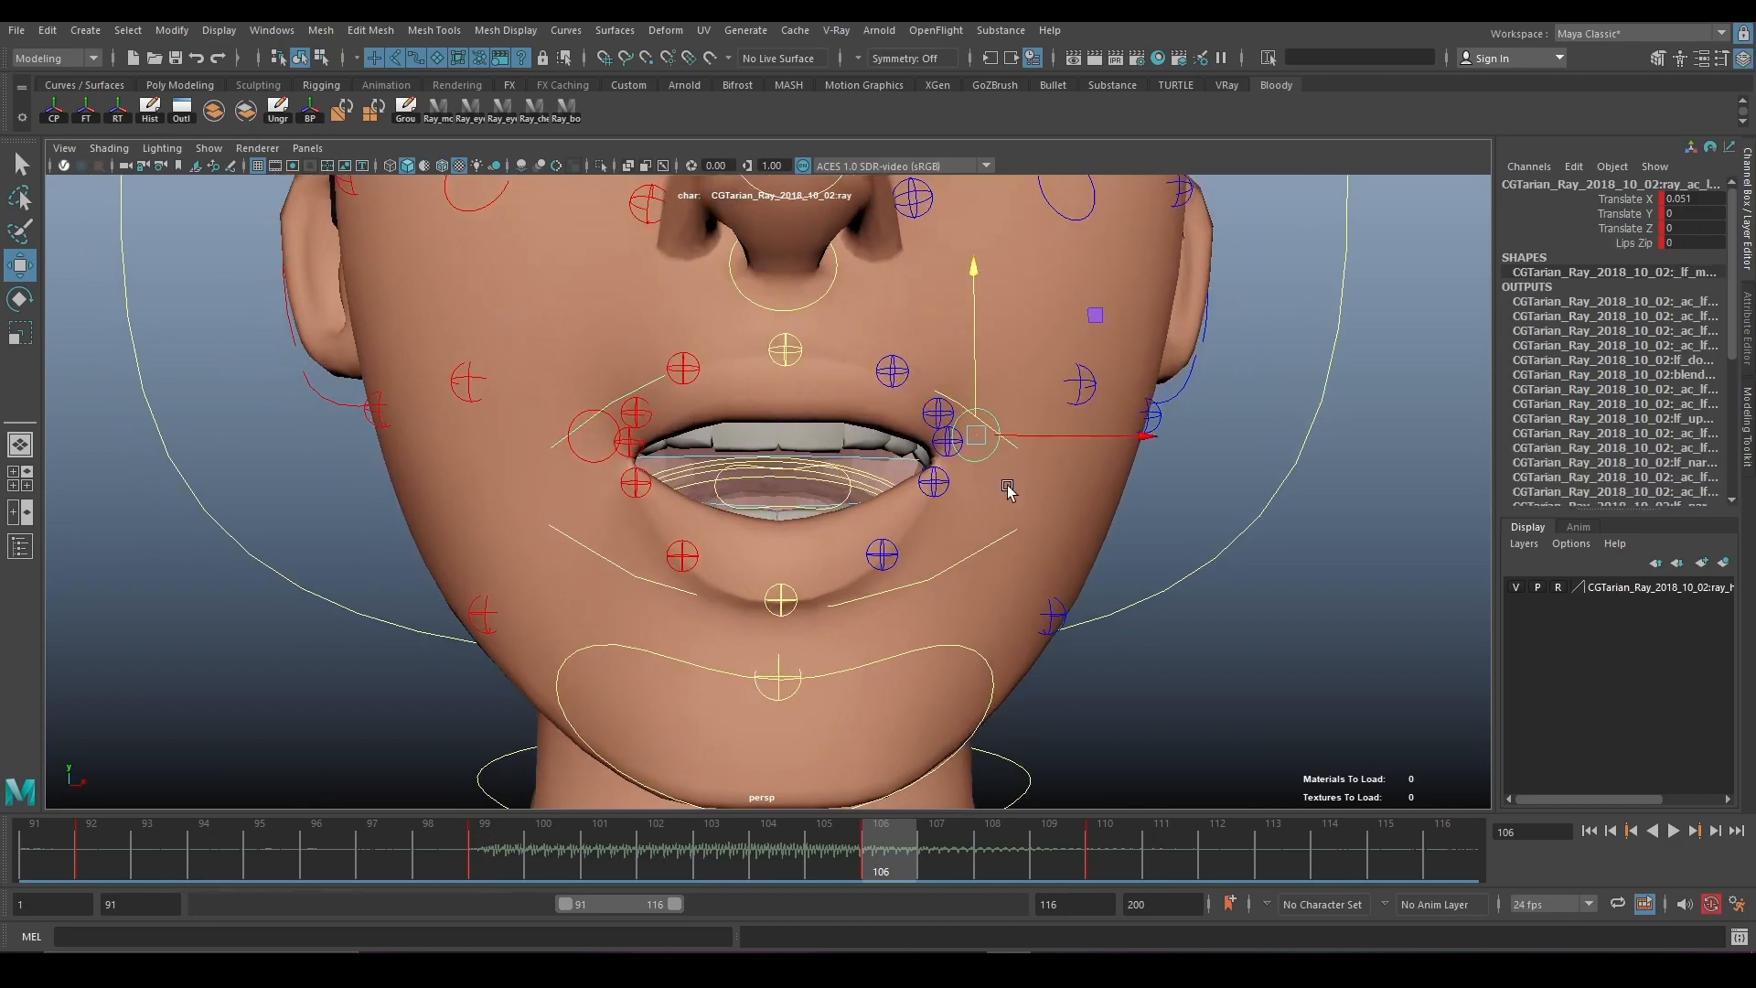
alt+drag(1006, 482, 970, 496)
drag(1022, 431, 1031, 431)
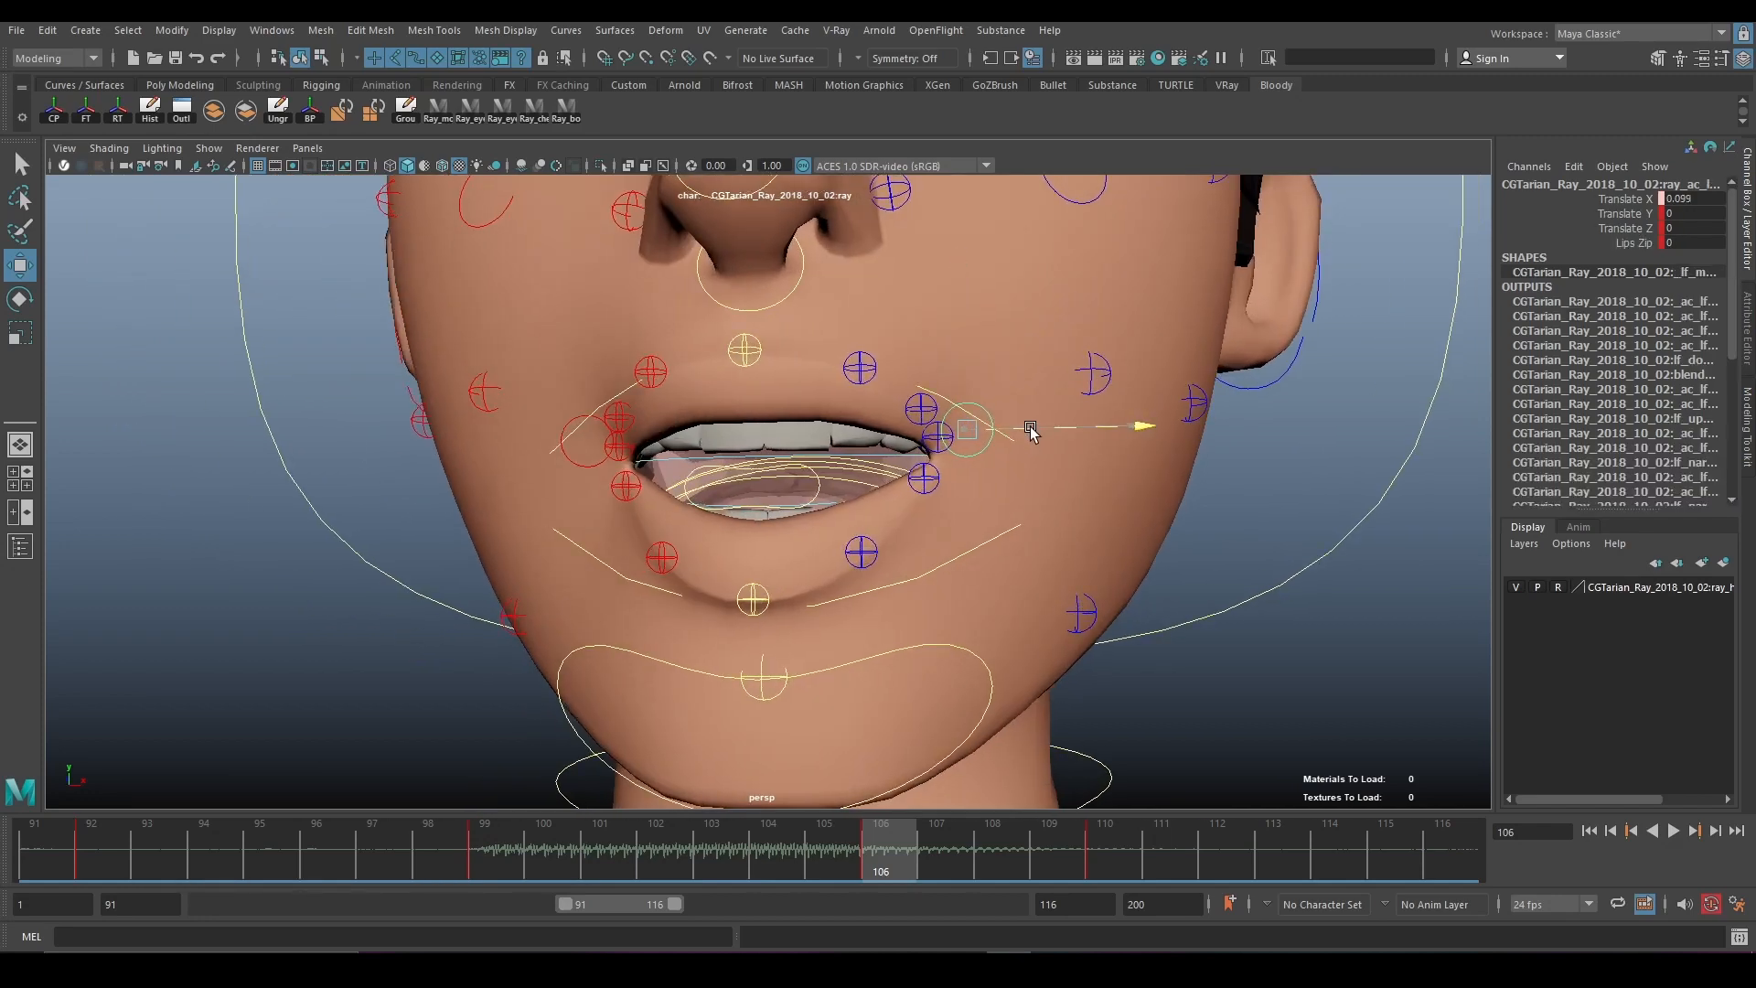
alt+drag(643, 549, 687, 546)
click(566, 450)
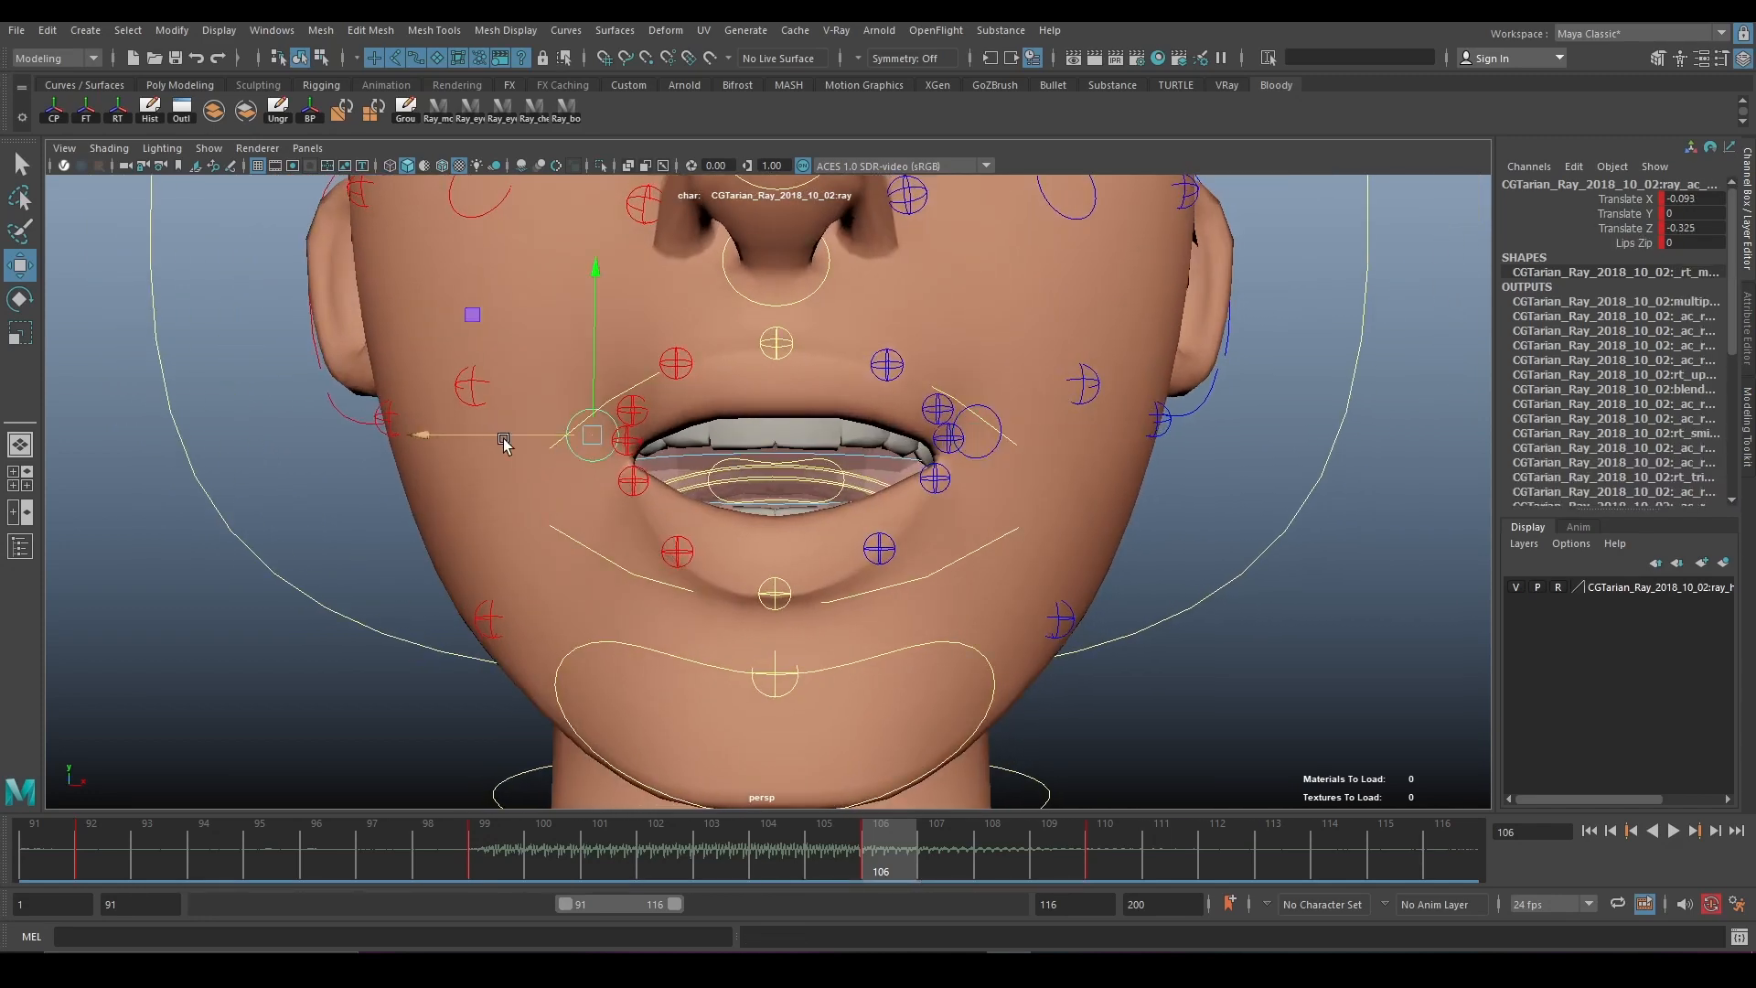
drag(502, 441, 599, 517)
key(s)
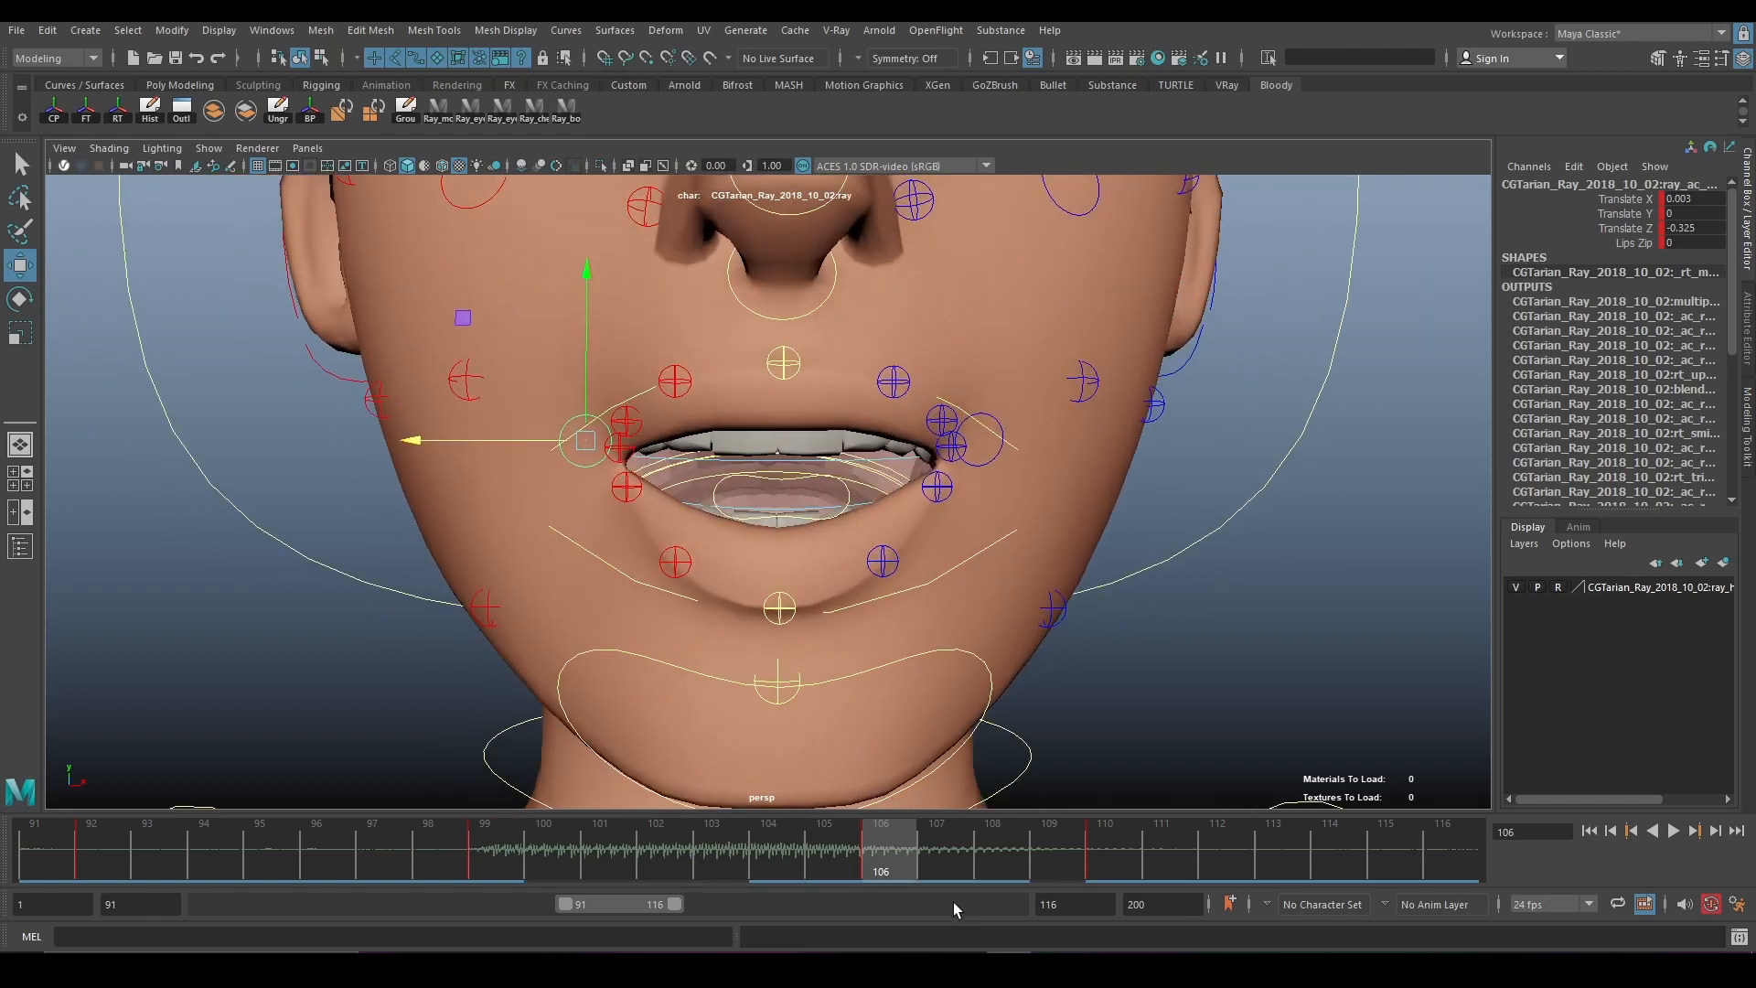
Scrub back to frame 99 and play the revised mouth motion.
mouse_move(907, 847)
mouse_down()
mouse_move(1050, 840)
mouse_move(325, 842)
mouse_move(667, 841)
mouse_move(817, 798)
mouse_move(1117, 831)
mouse_move(451, 831)
mouse_move(470, 822)
mouse_up()
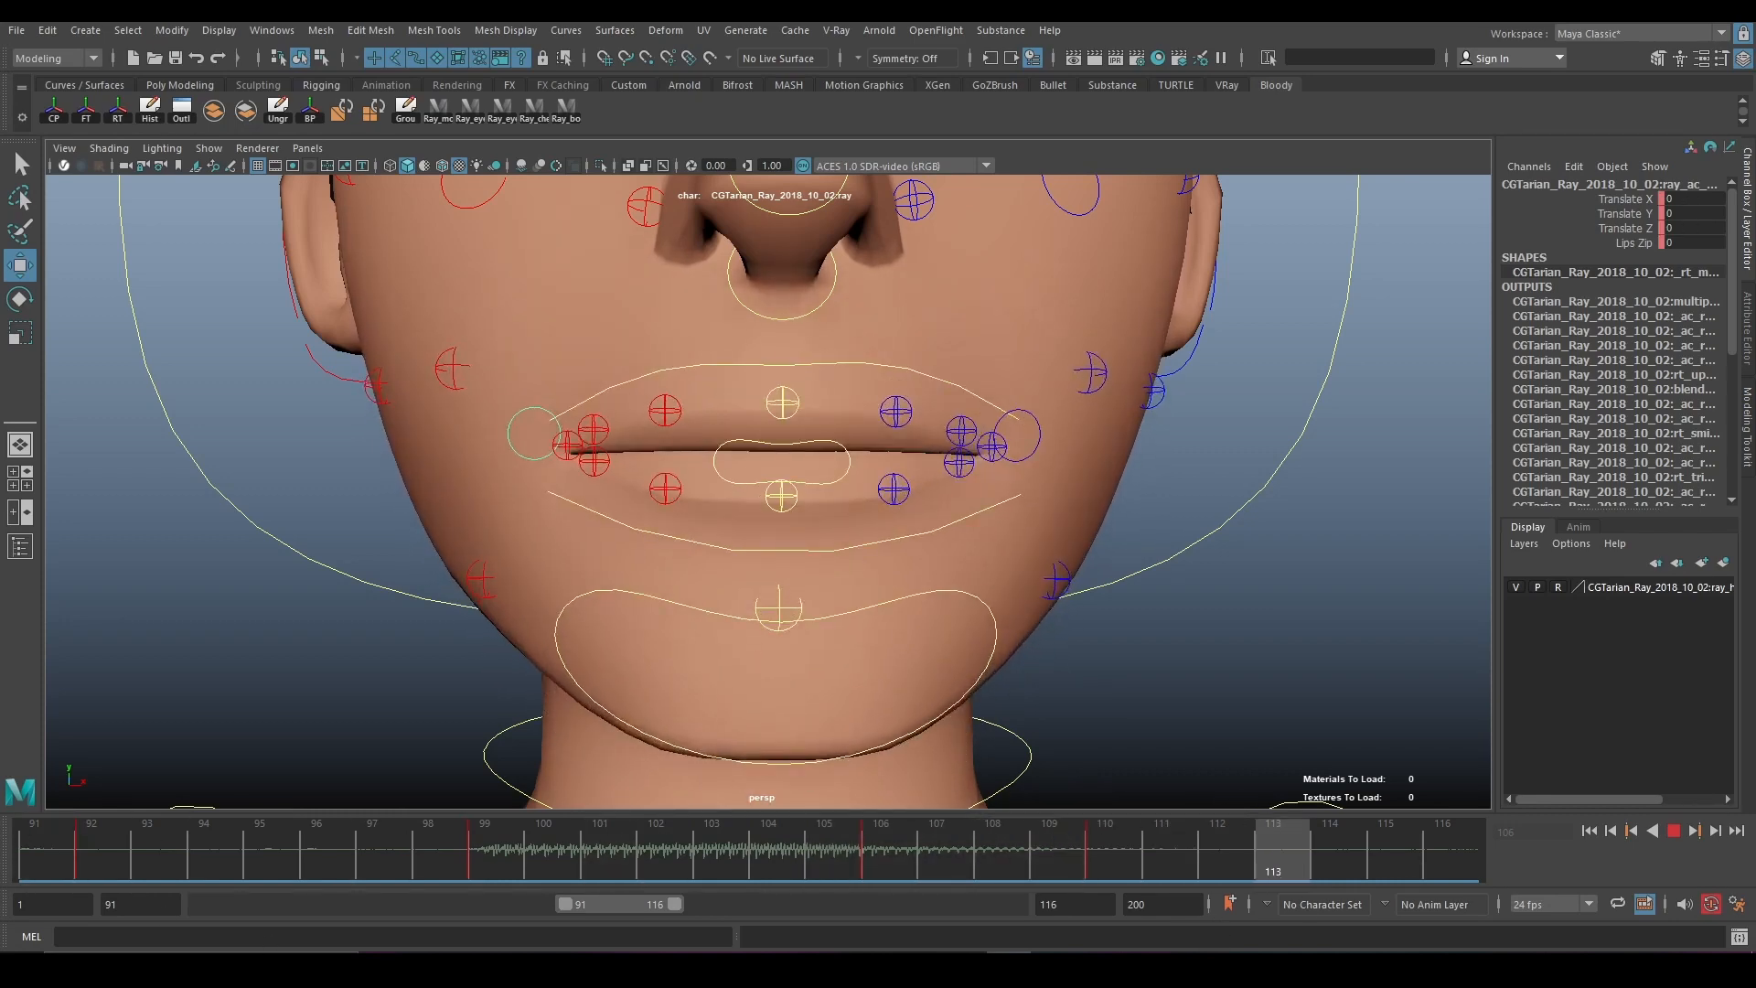
key(alt+v)
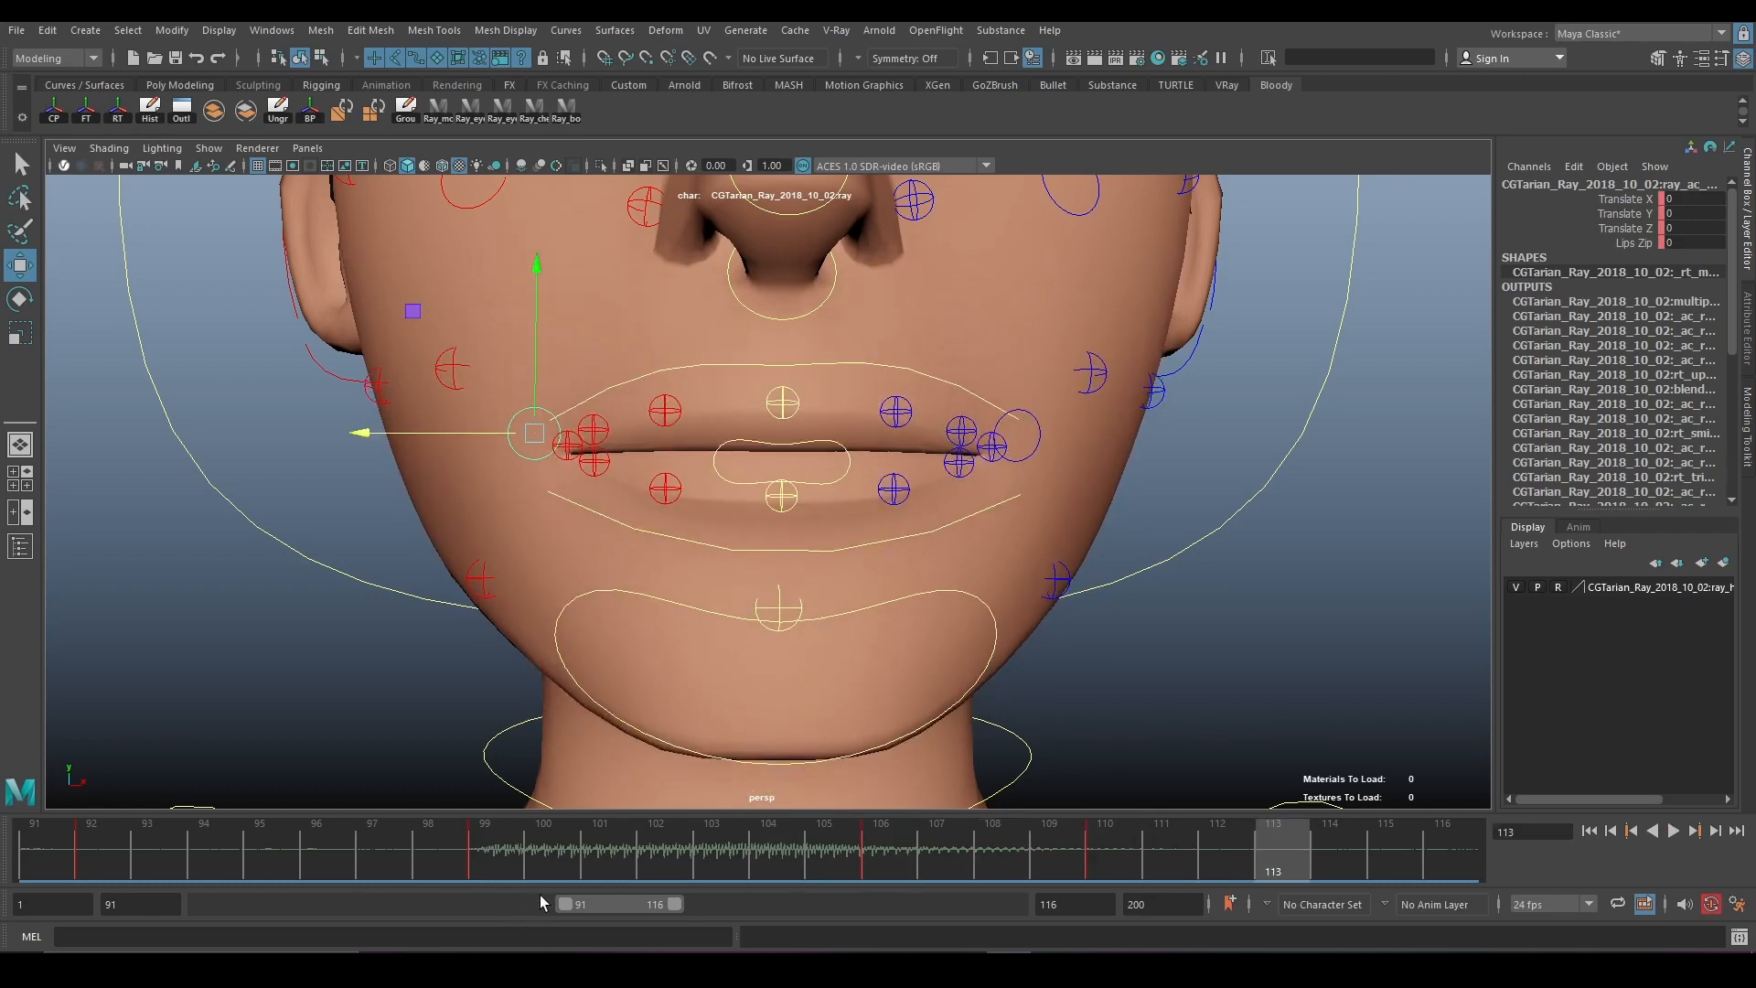
Extend the playback range to frames 1–116 and play the whole lip-sync animation from the start.
drag(564, 906, 203, 906)
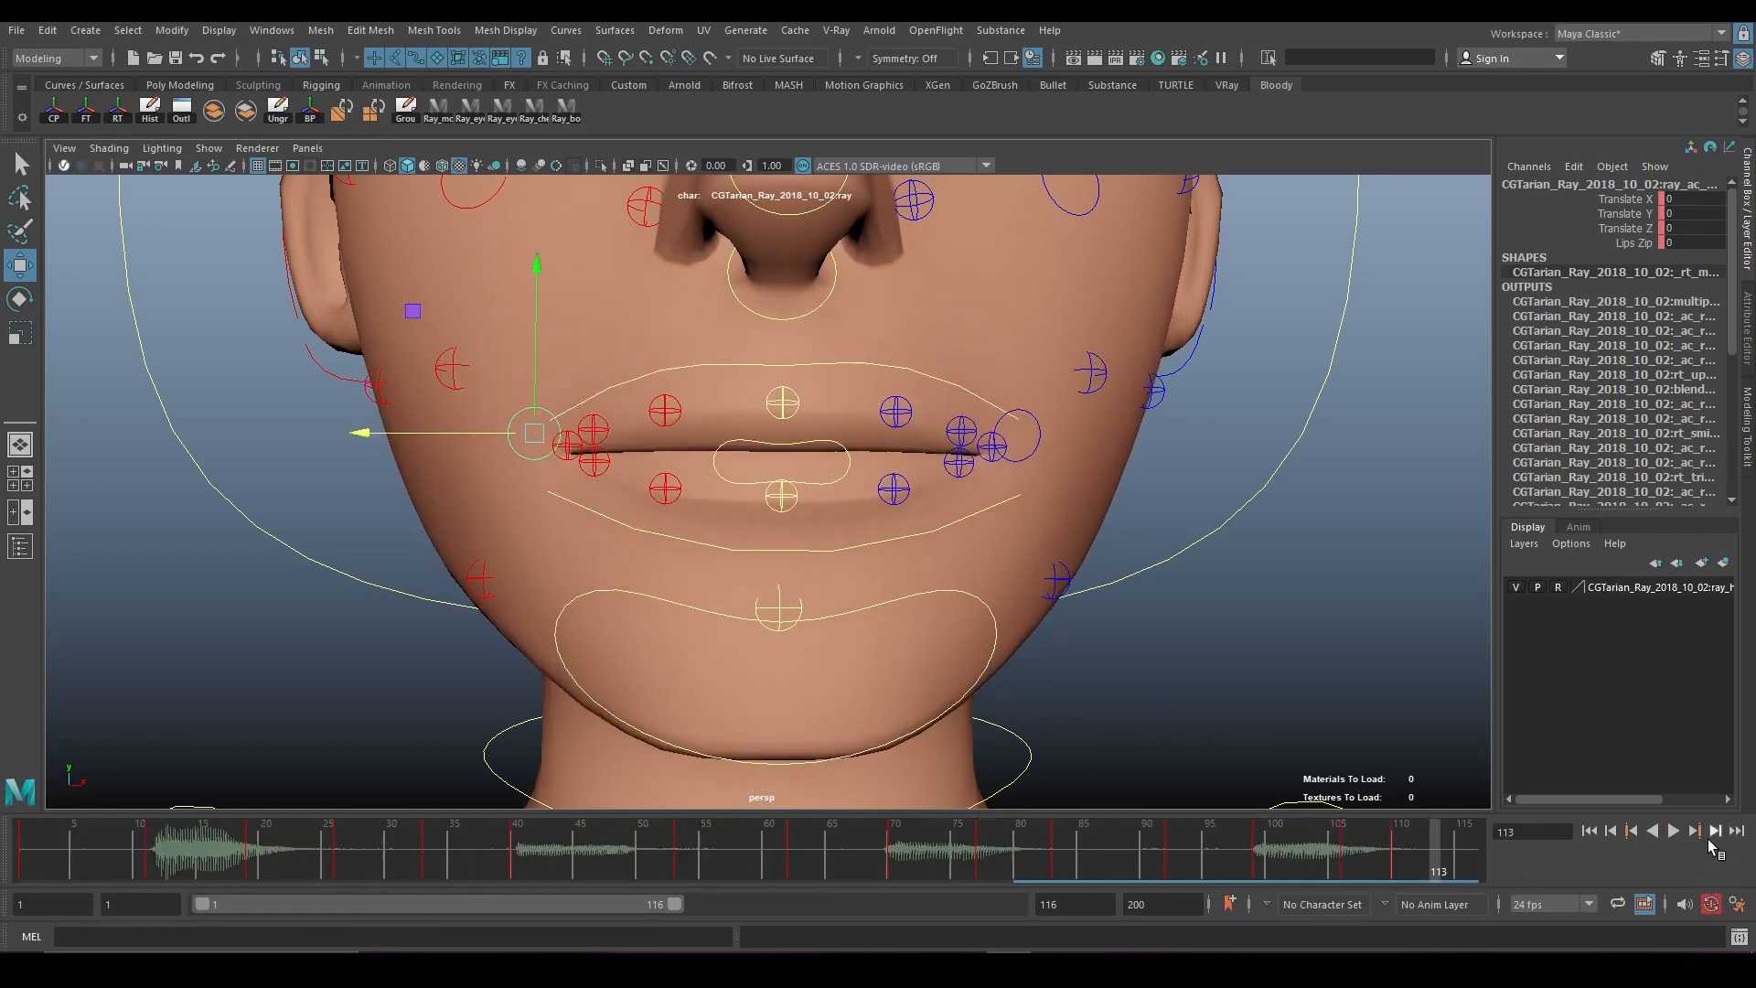
click(1671, 833)
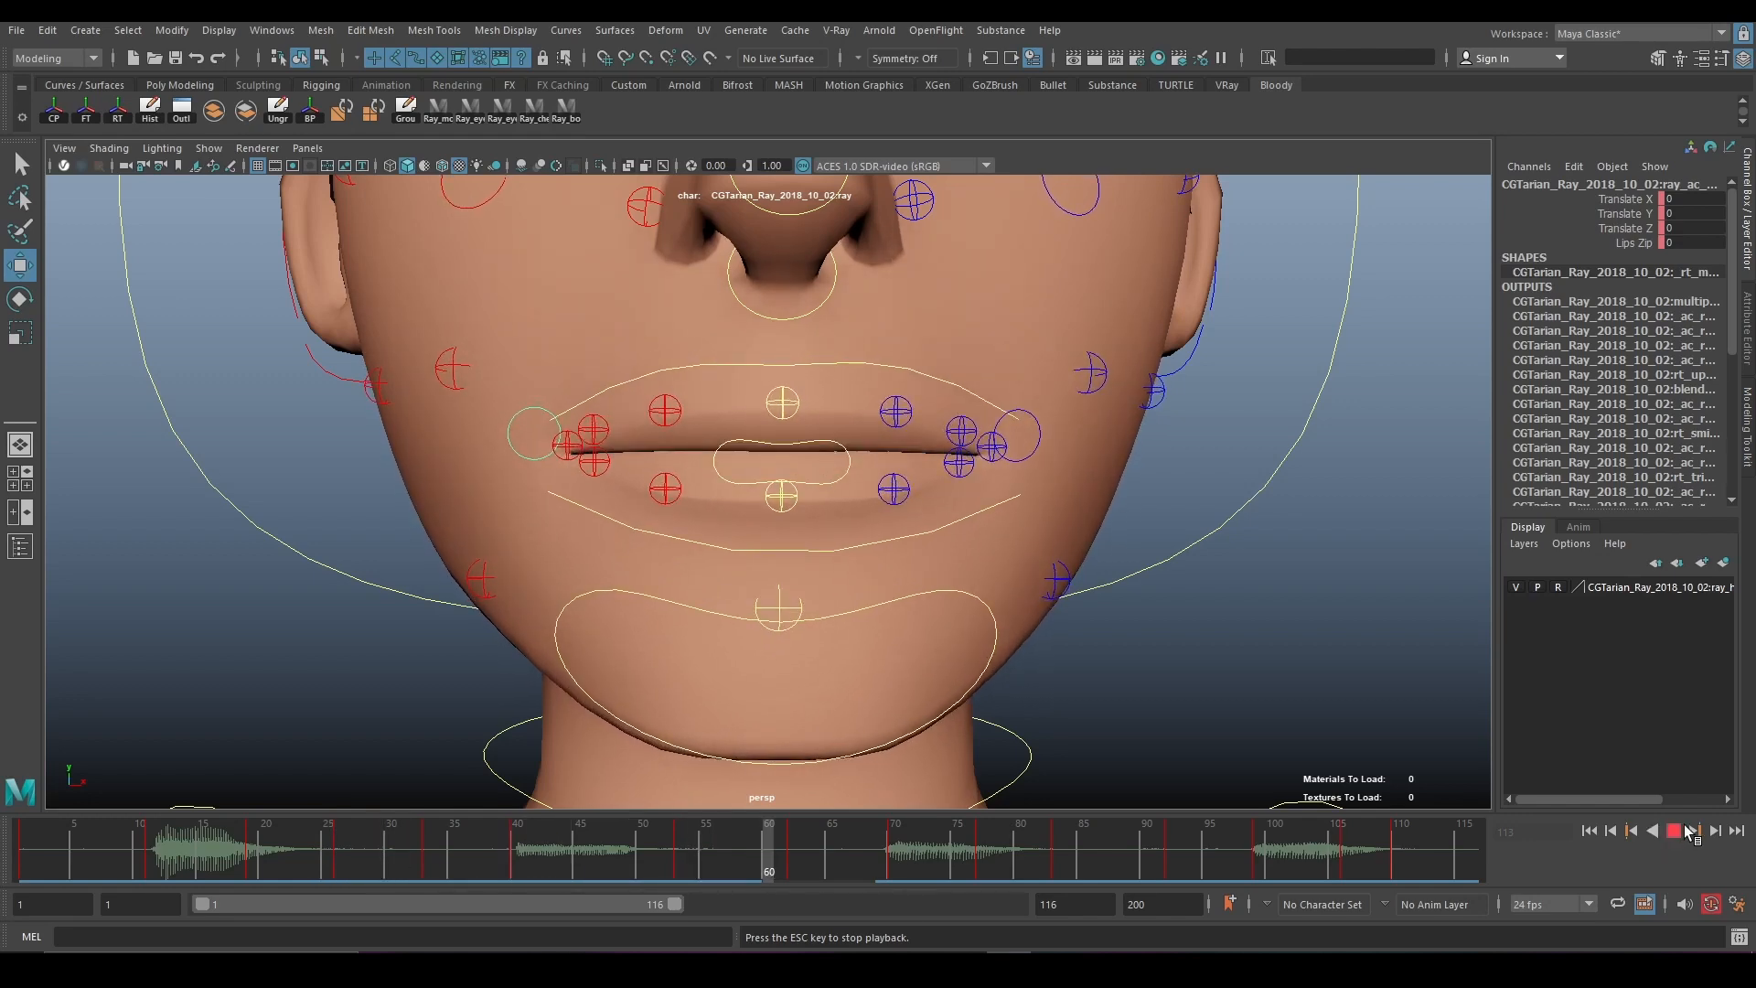
click(1675, 832)
drag(658, 856, 22, 860)
click(1668, 830)
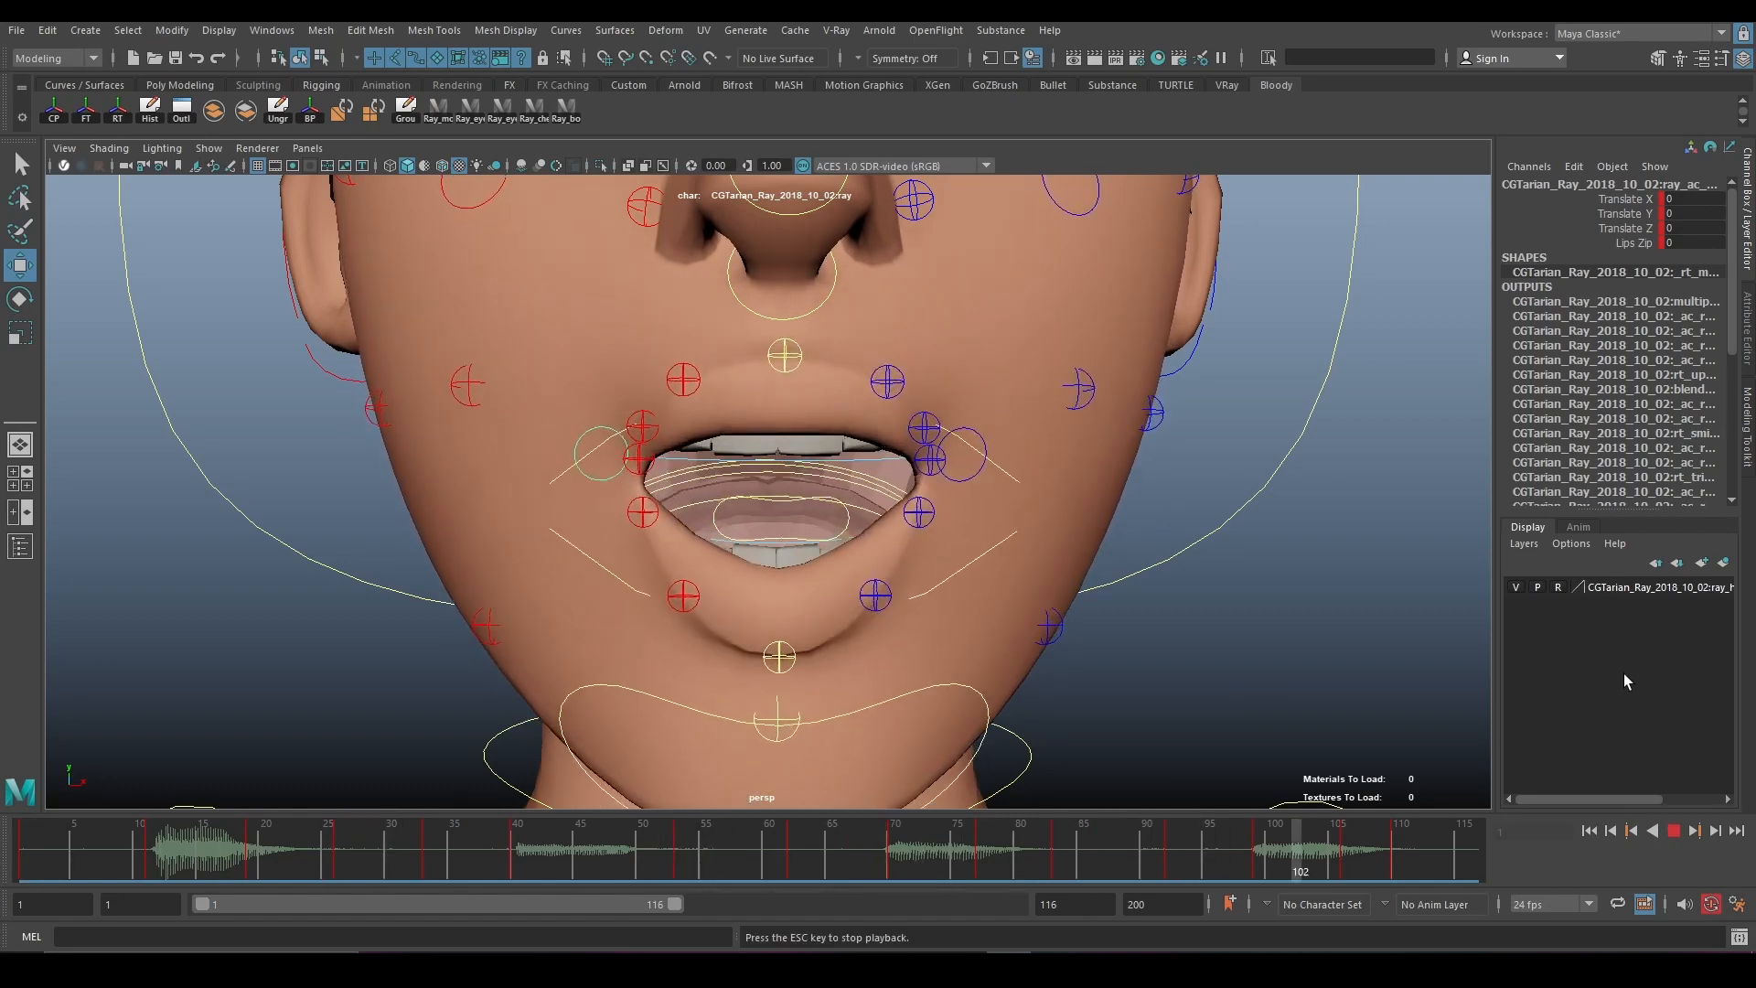
click(1670, 834)
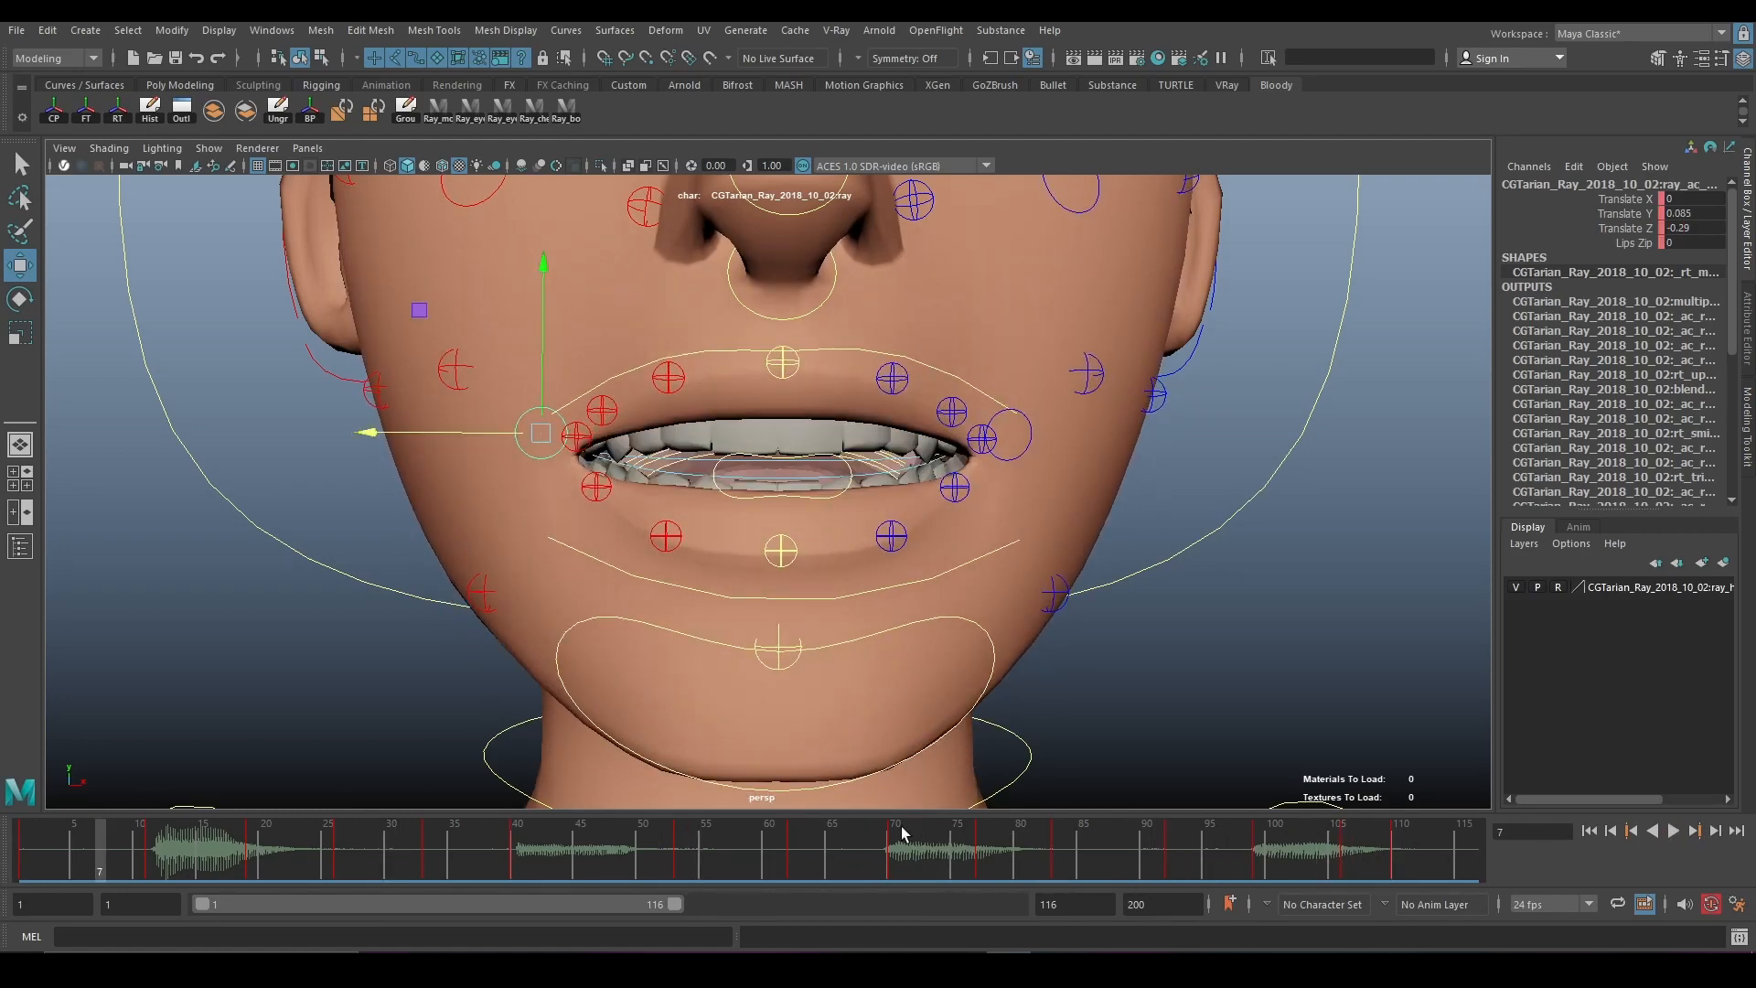
Shift the playback range to frames 108–147, select all the mouth controls and key the closed mouth at frame 120.
drag(875, 860, 1477, 864)
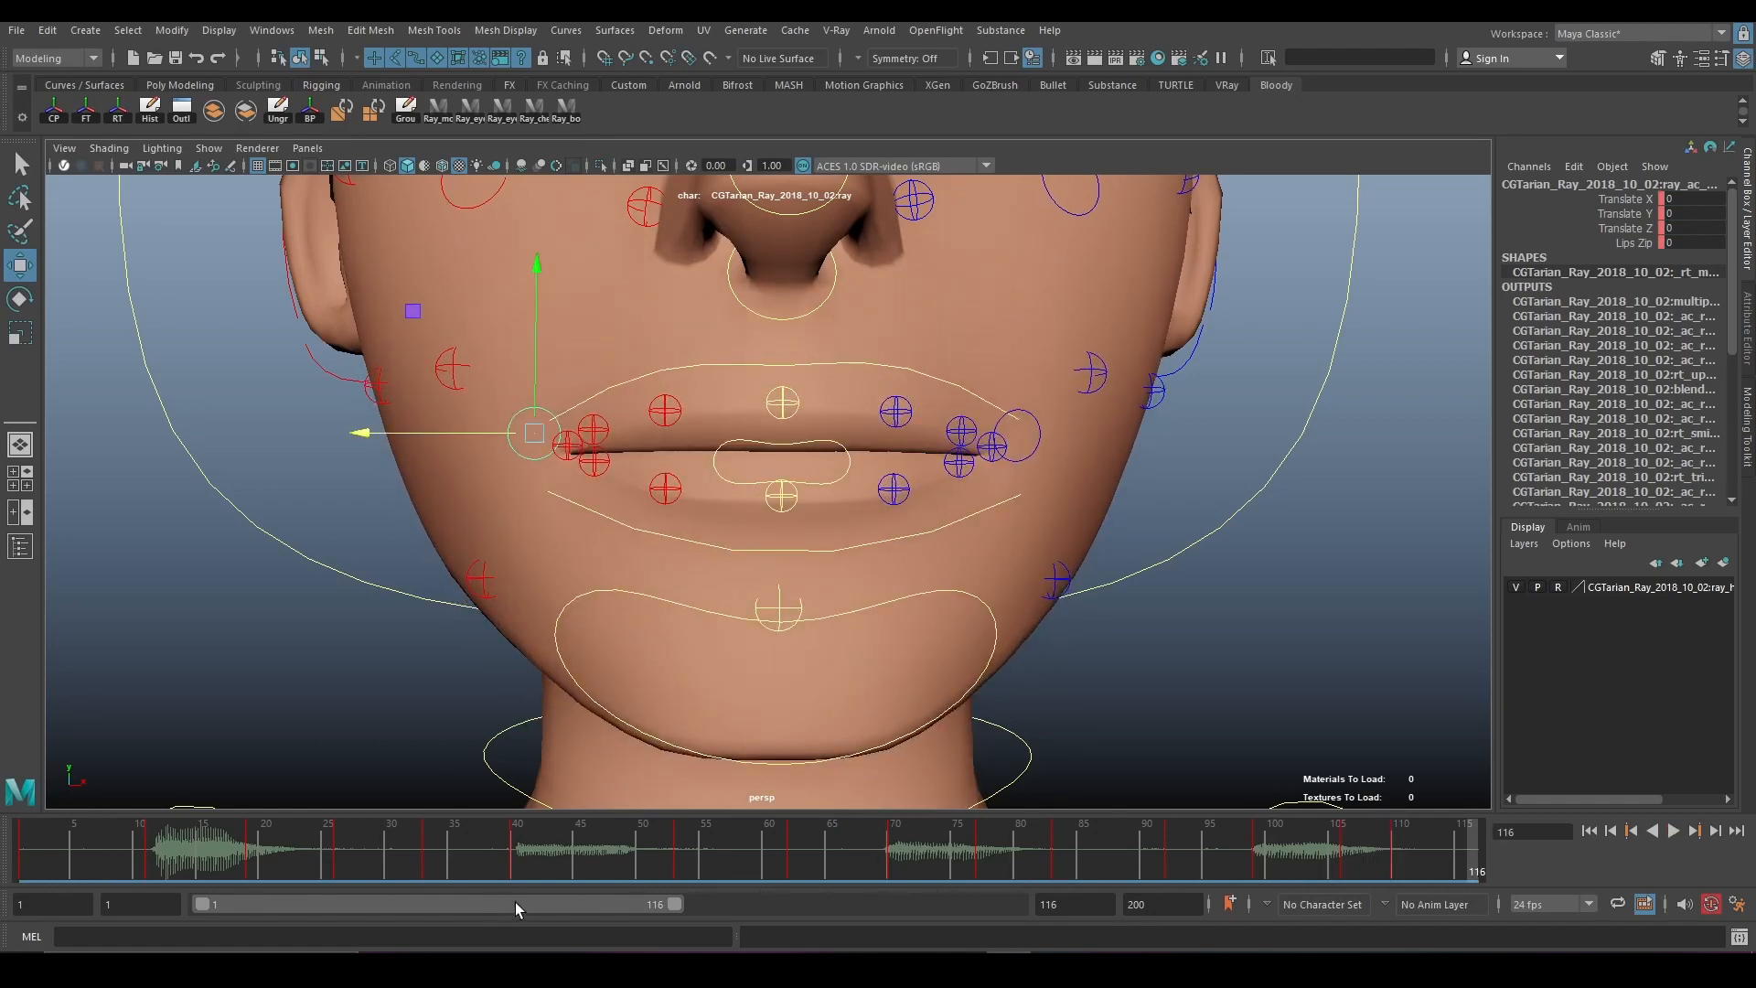
drag(518, 902, 667, 912)
drag(573, 865, 647, 906)
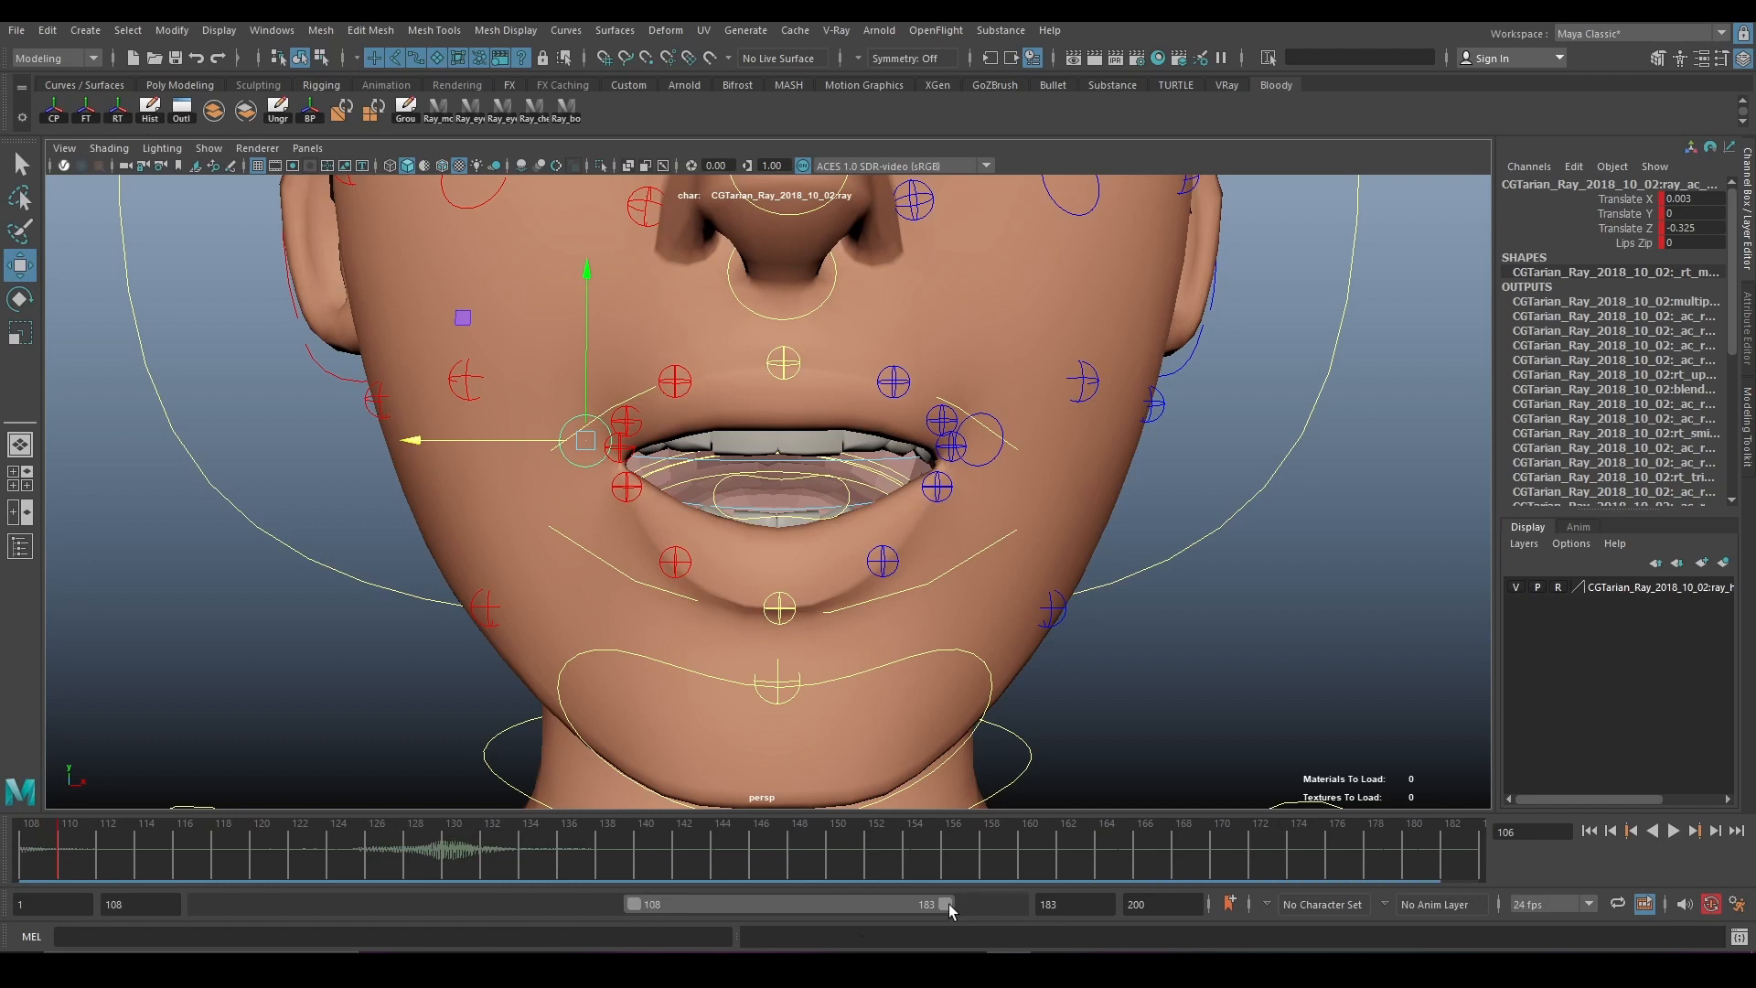
drag(945, 903, 798, 908)
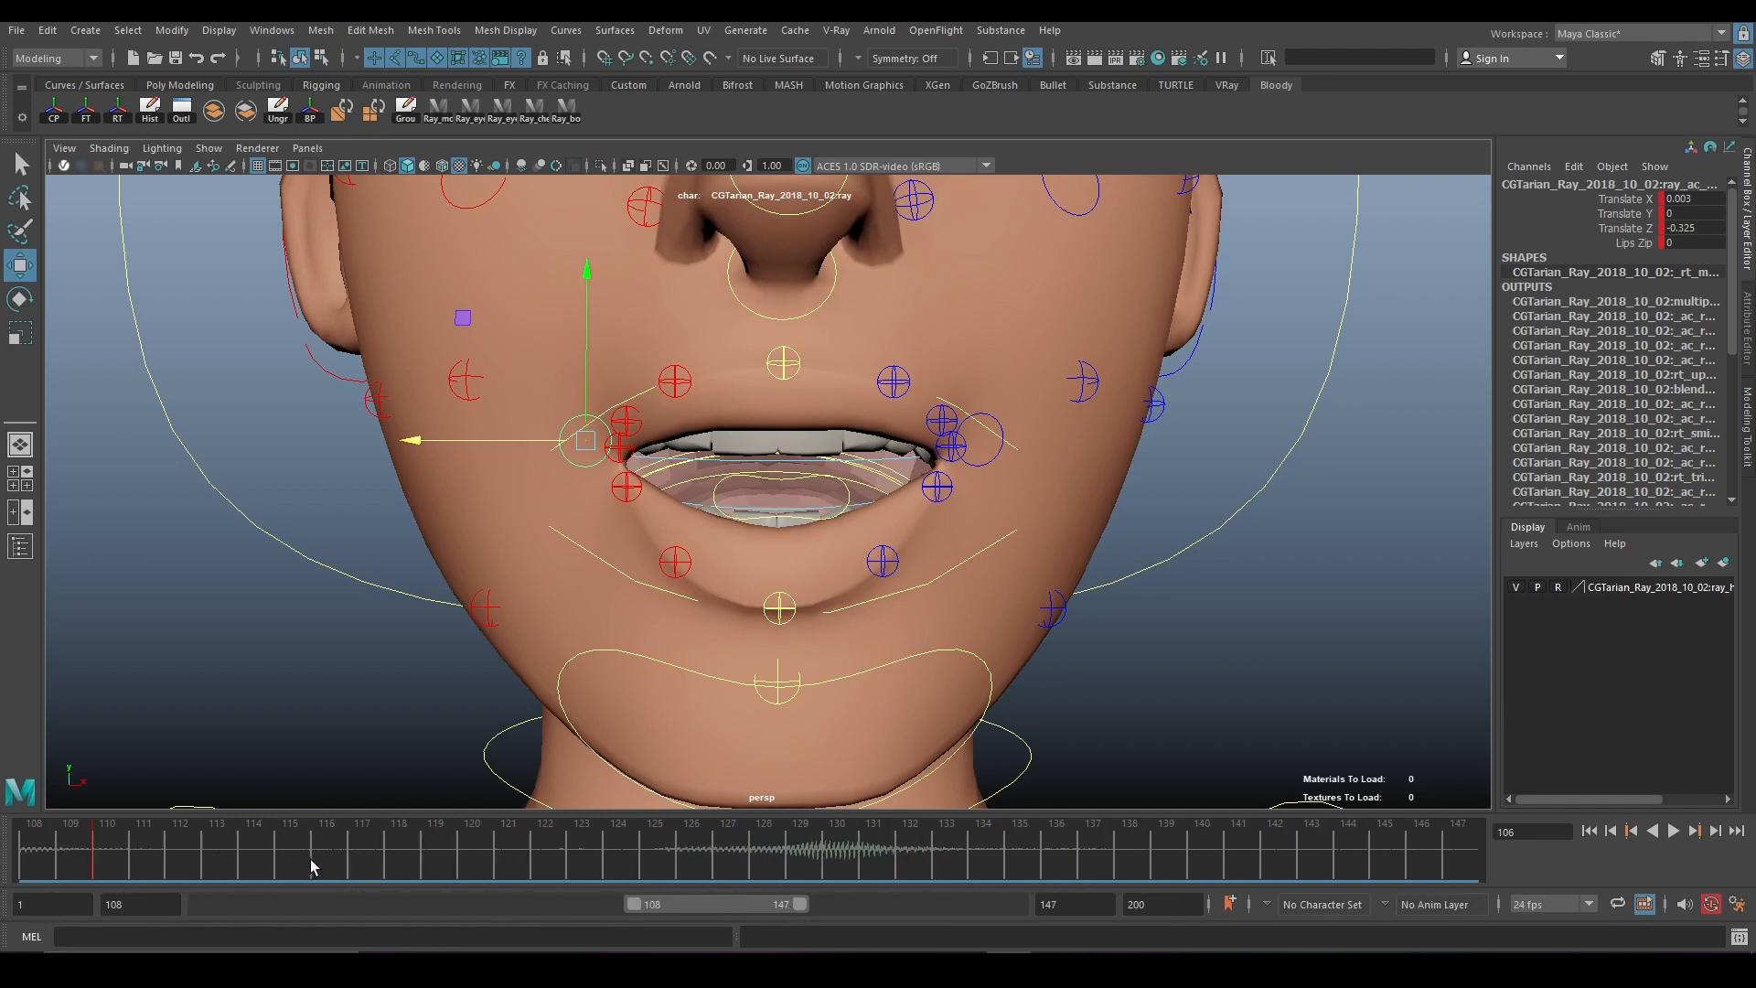
drag(219, 866, 471, 866)
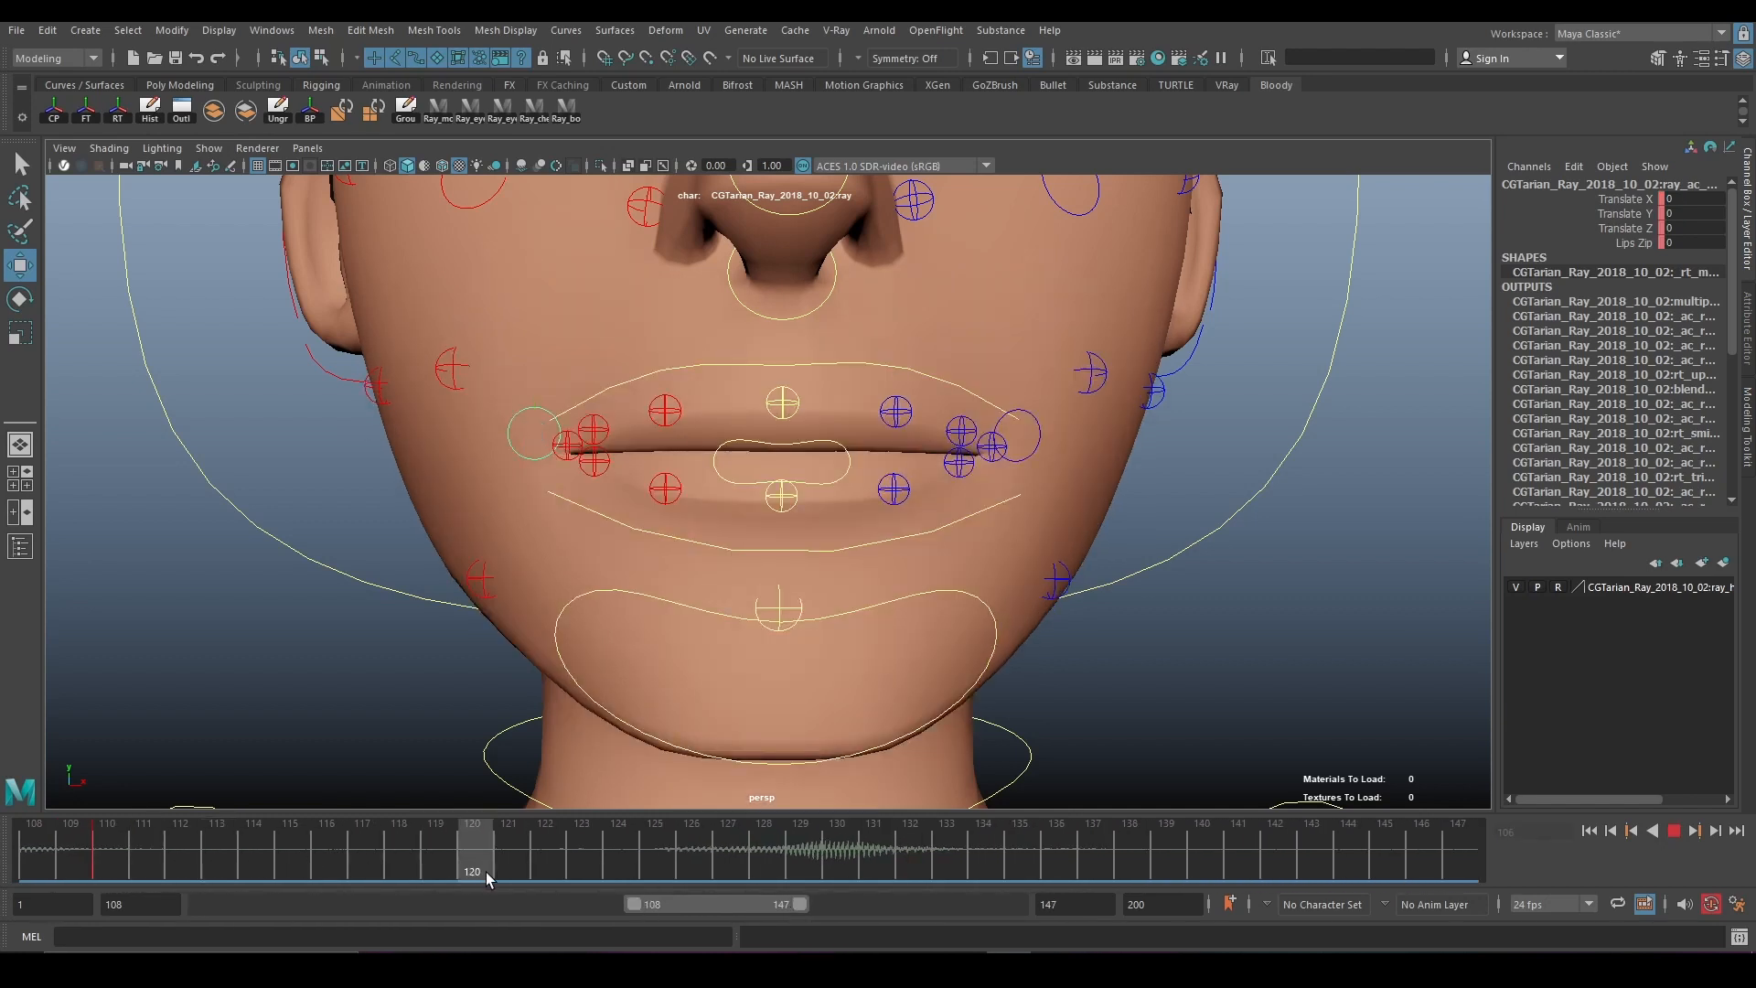
click(440, 126)
key(s)
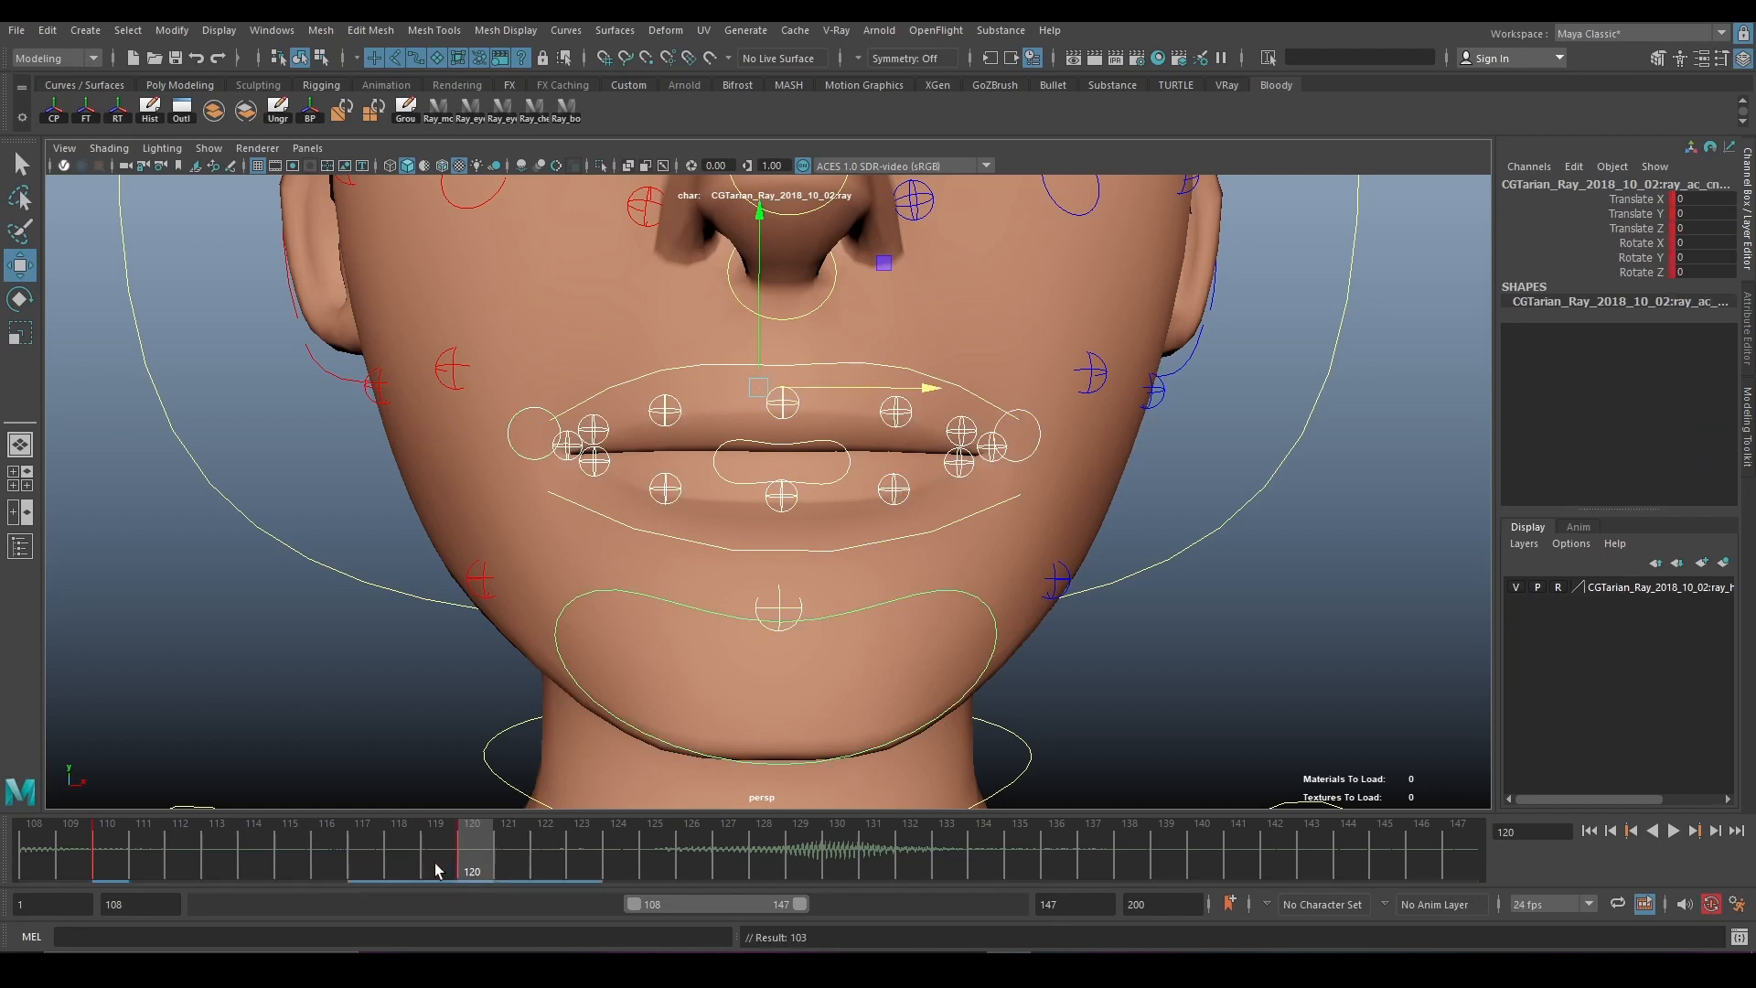
Try copying the open-mouth pose from frame 106 to frame 125 and keying it there.
drag(634, 907, 601, 904)
click(289, 867)
drag(289, 867, 230, 866)
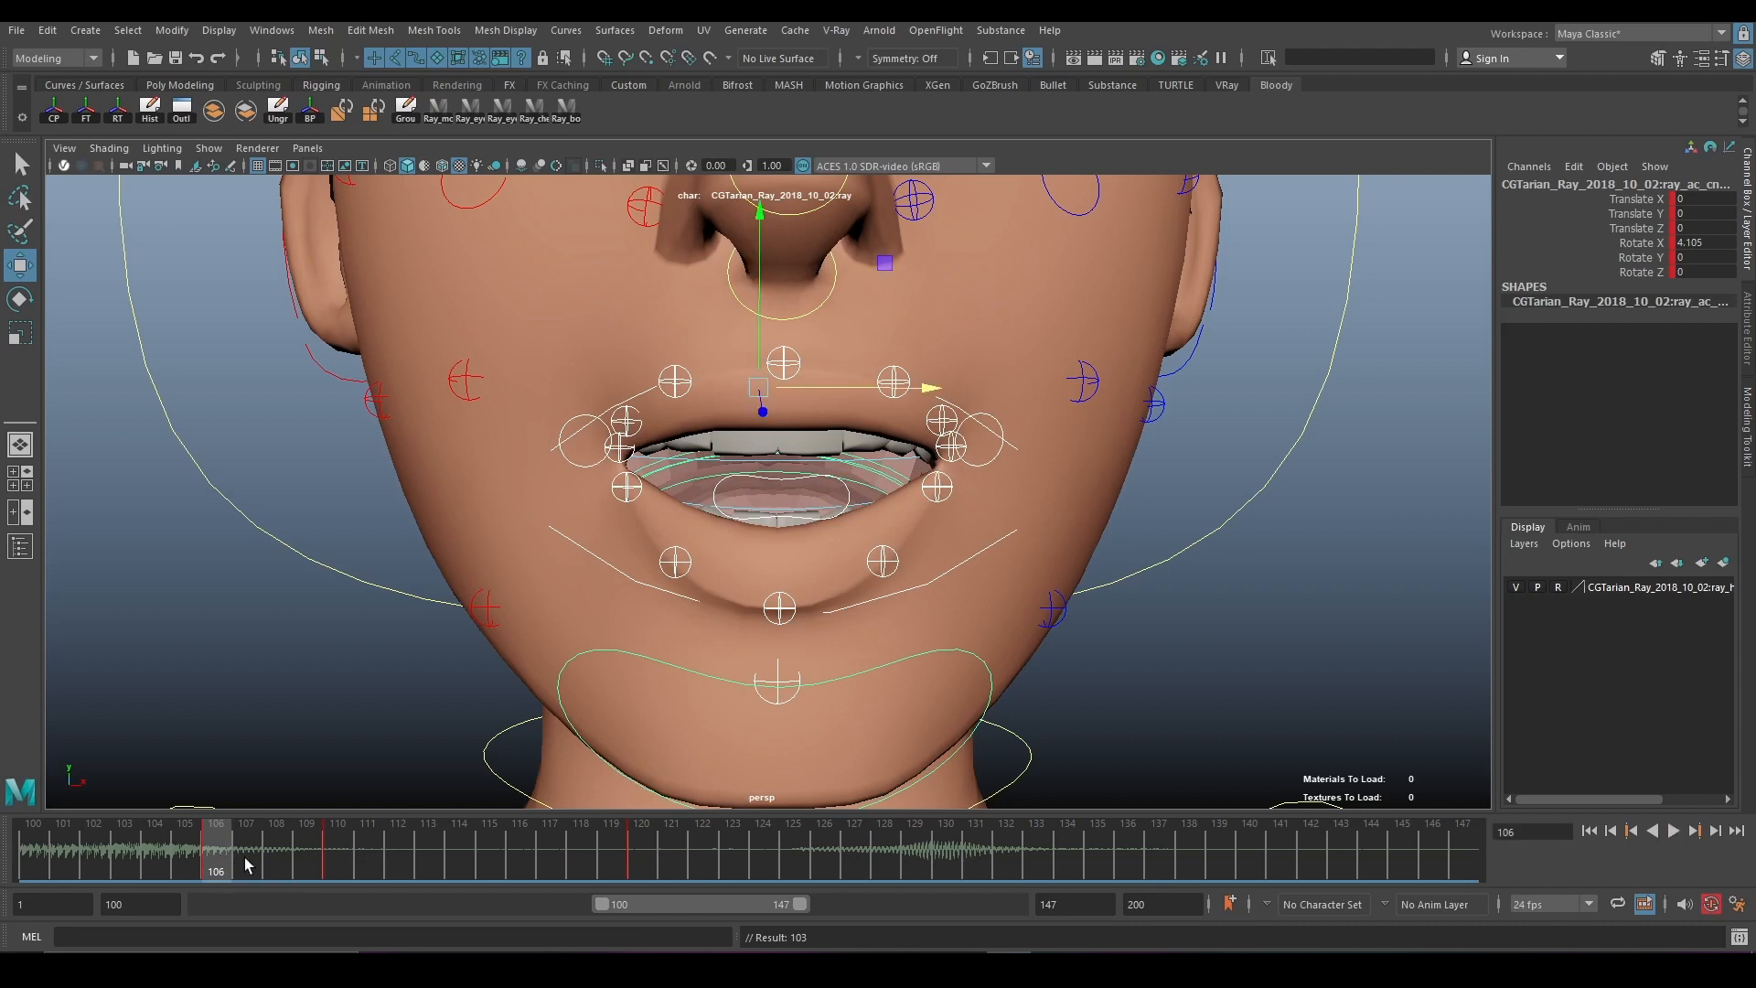
click(807, 866)
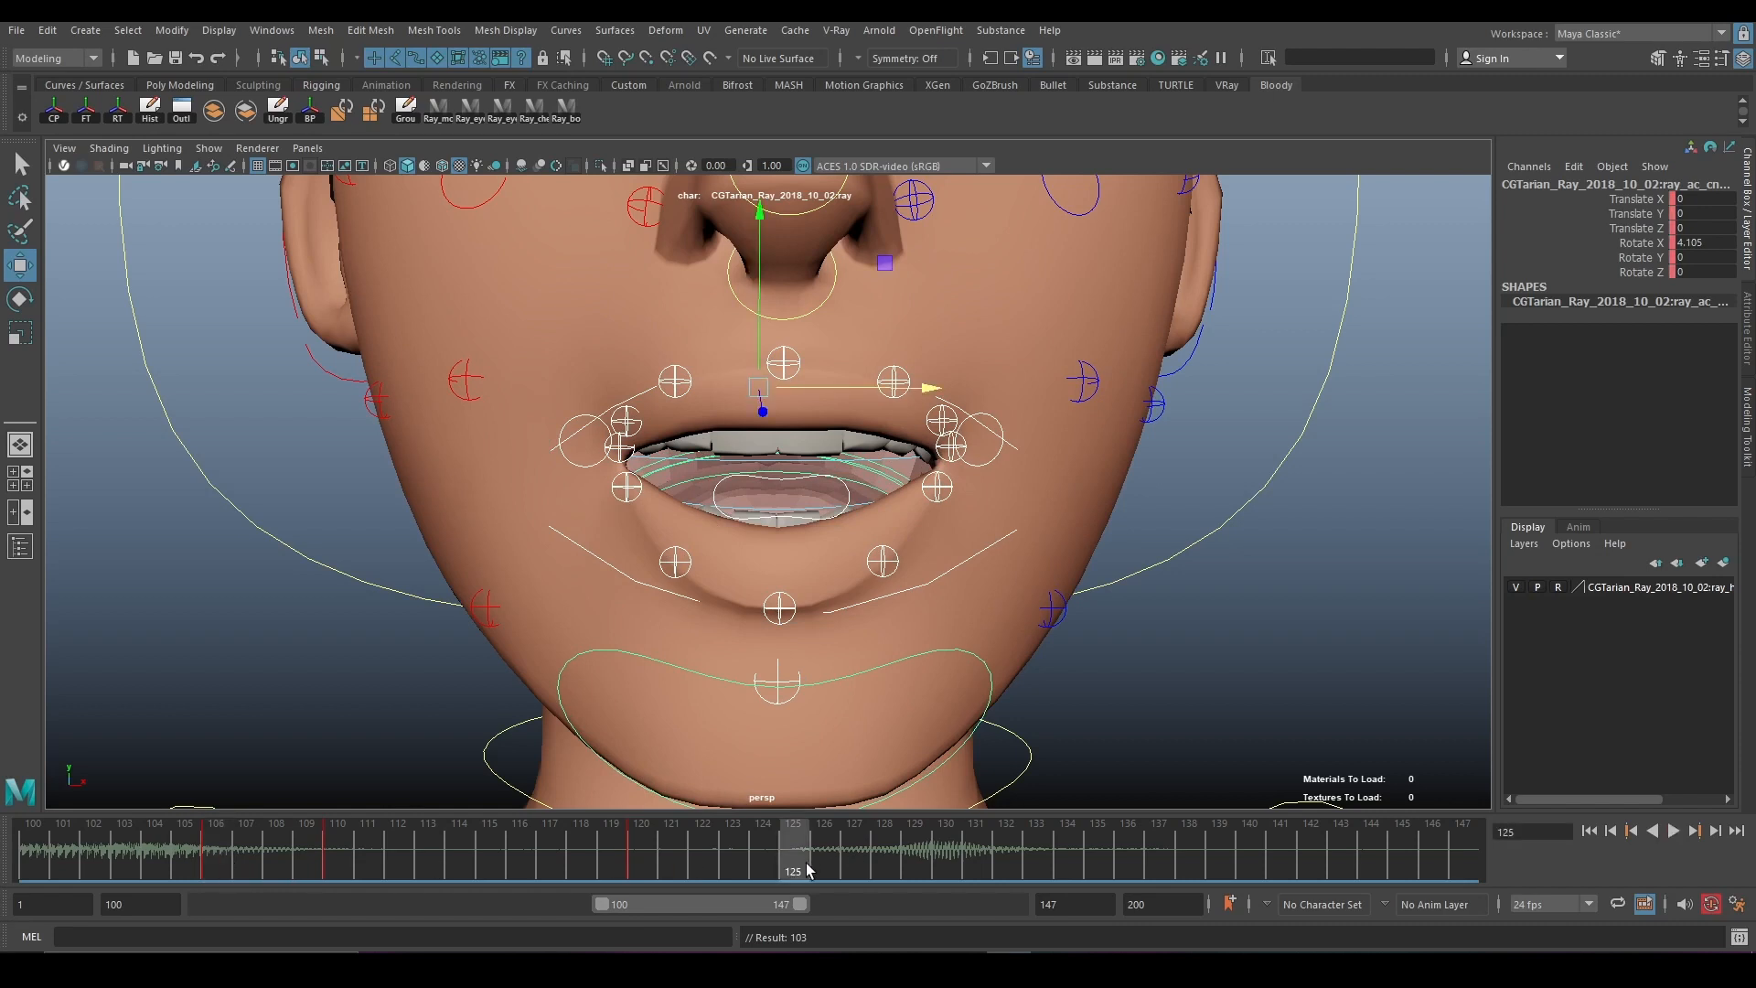
key(s)
drag(828, 863, 758, 839)
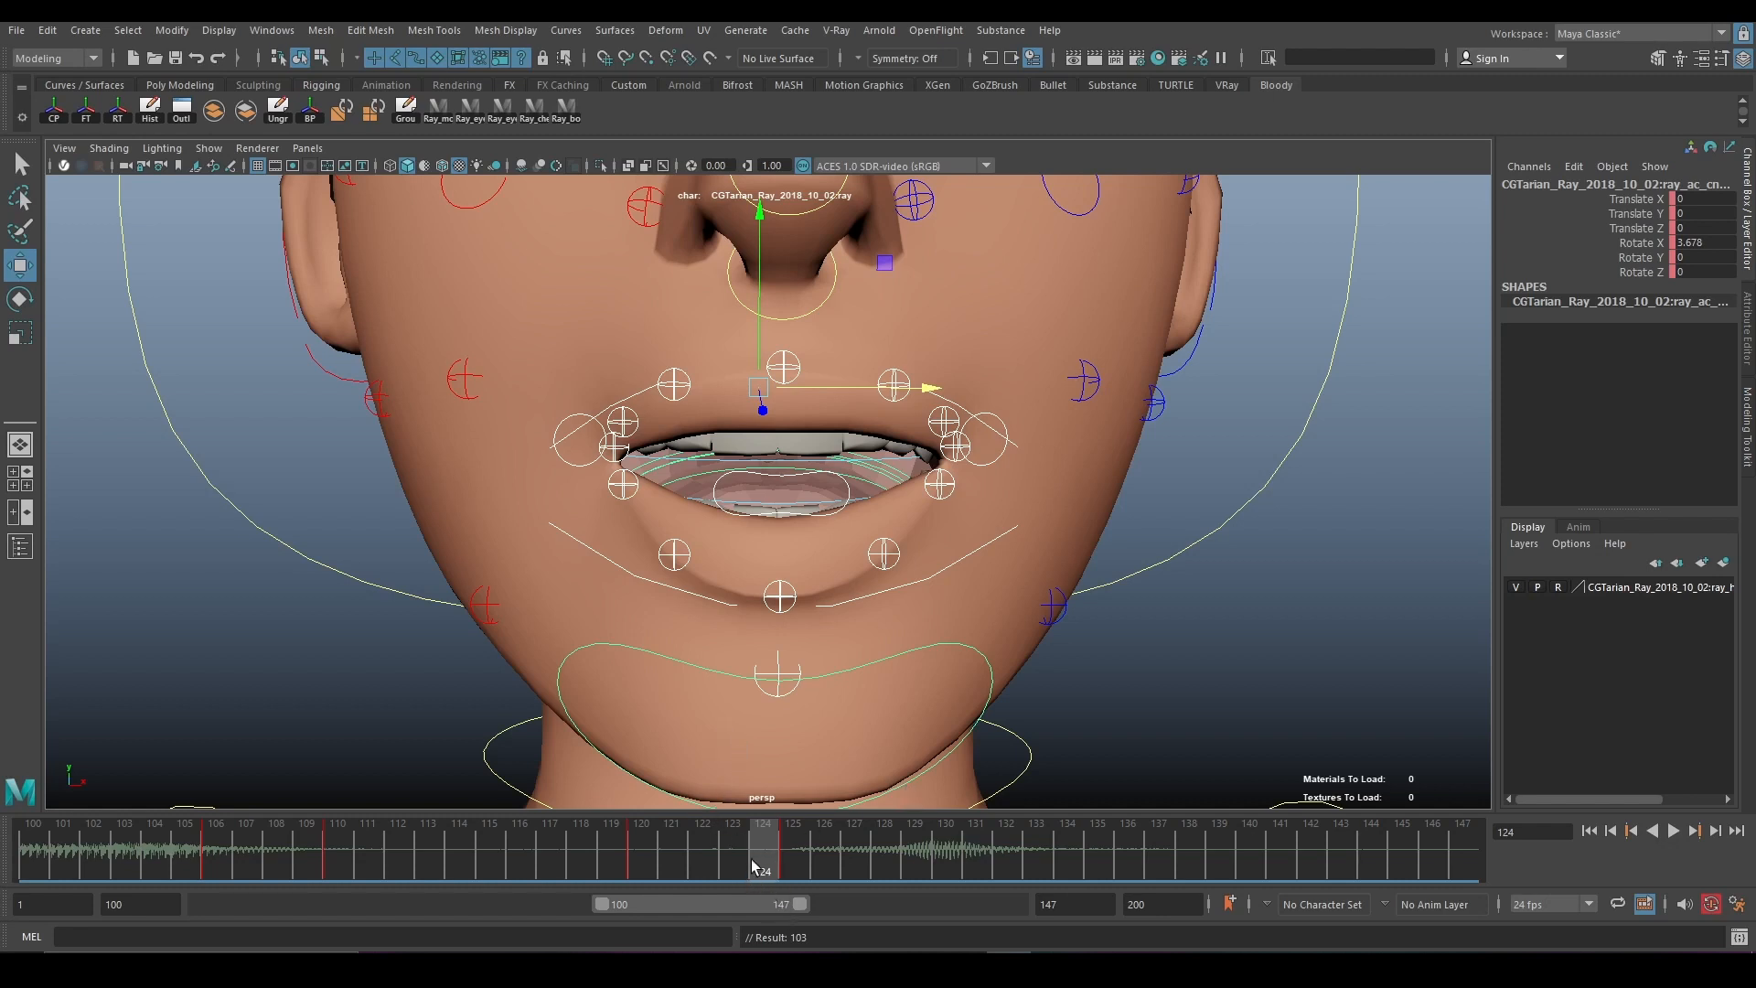
click(785, 856)
key(ctrl+z)
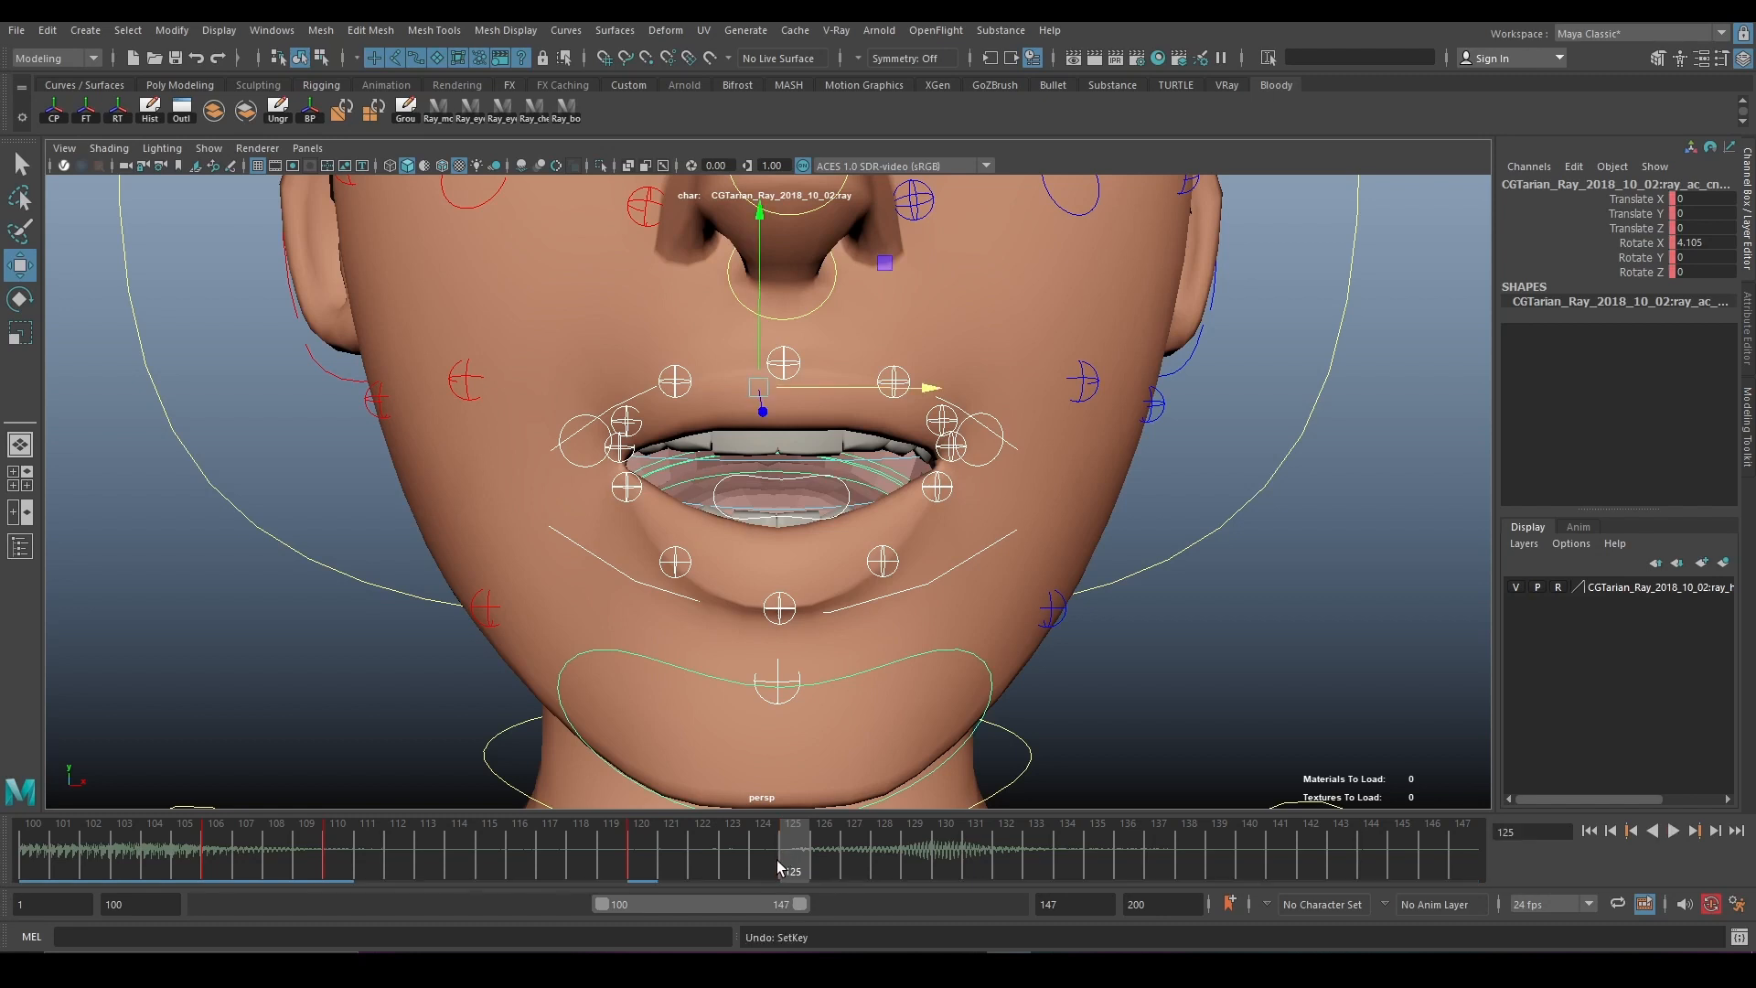
Copy the open-mouth pose from frame 106 to frame 131 and key it on all the mouth controls.
drag(779, 867, 975, 865)
click(217, 849)
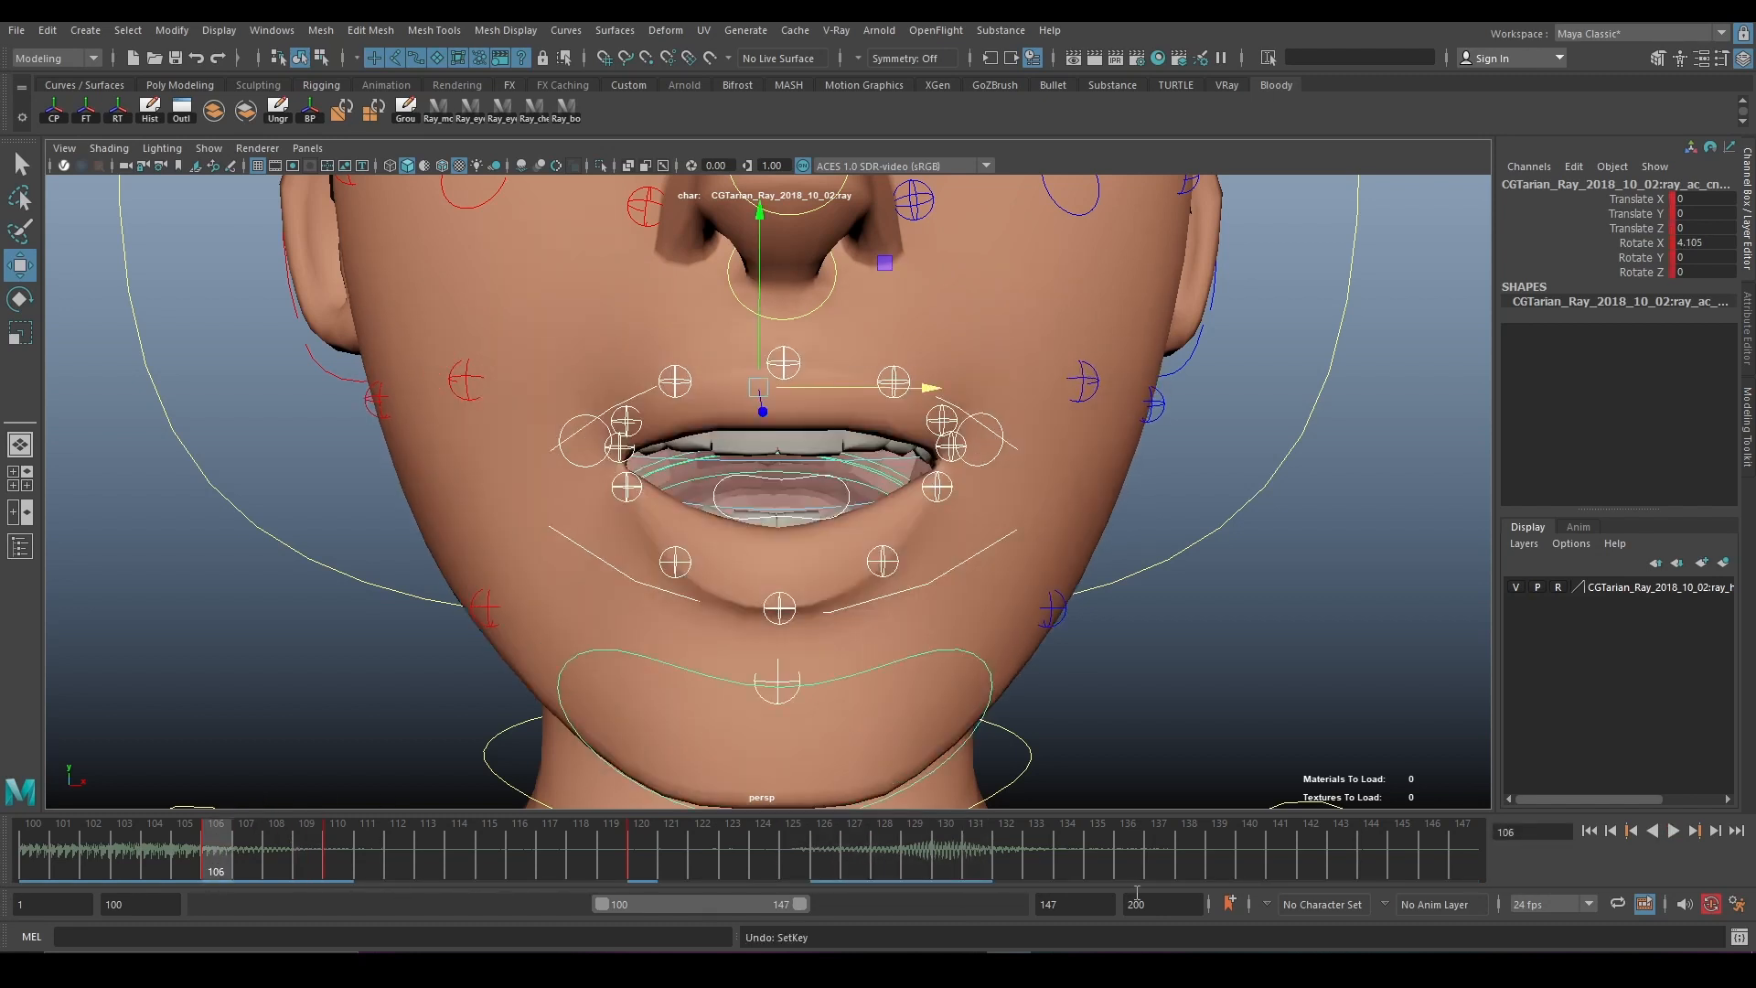
click(990, 867)
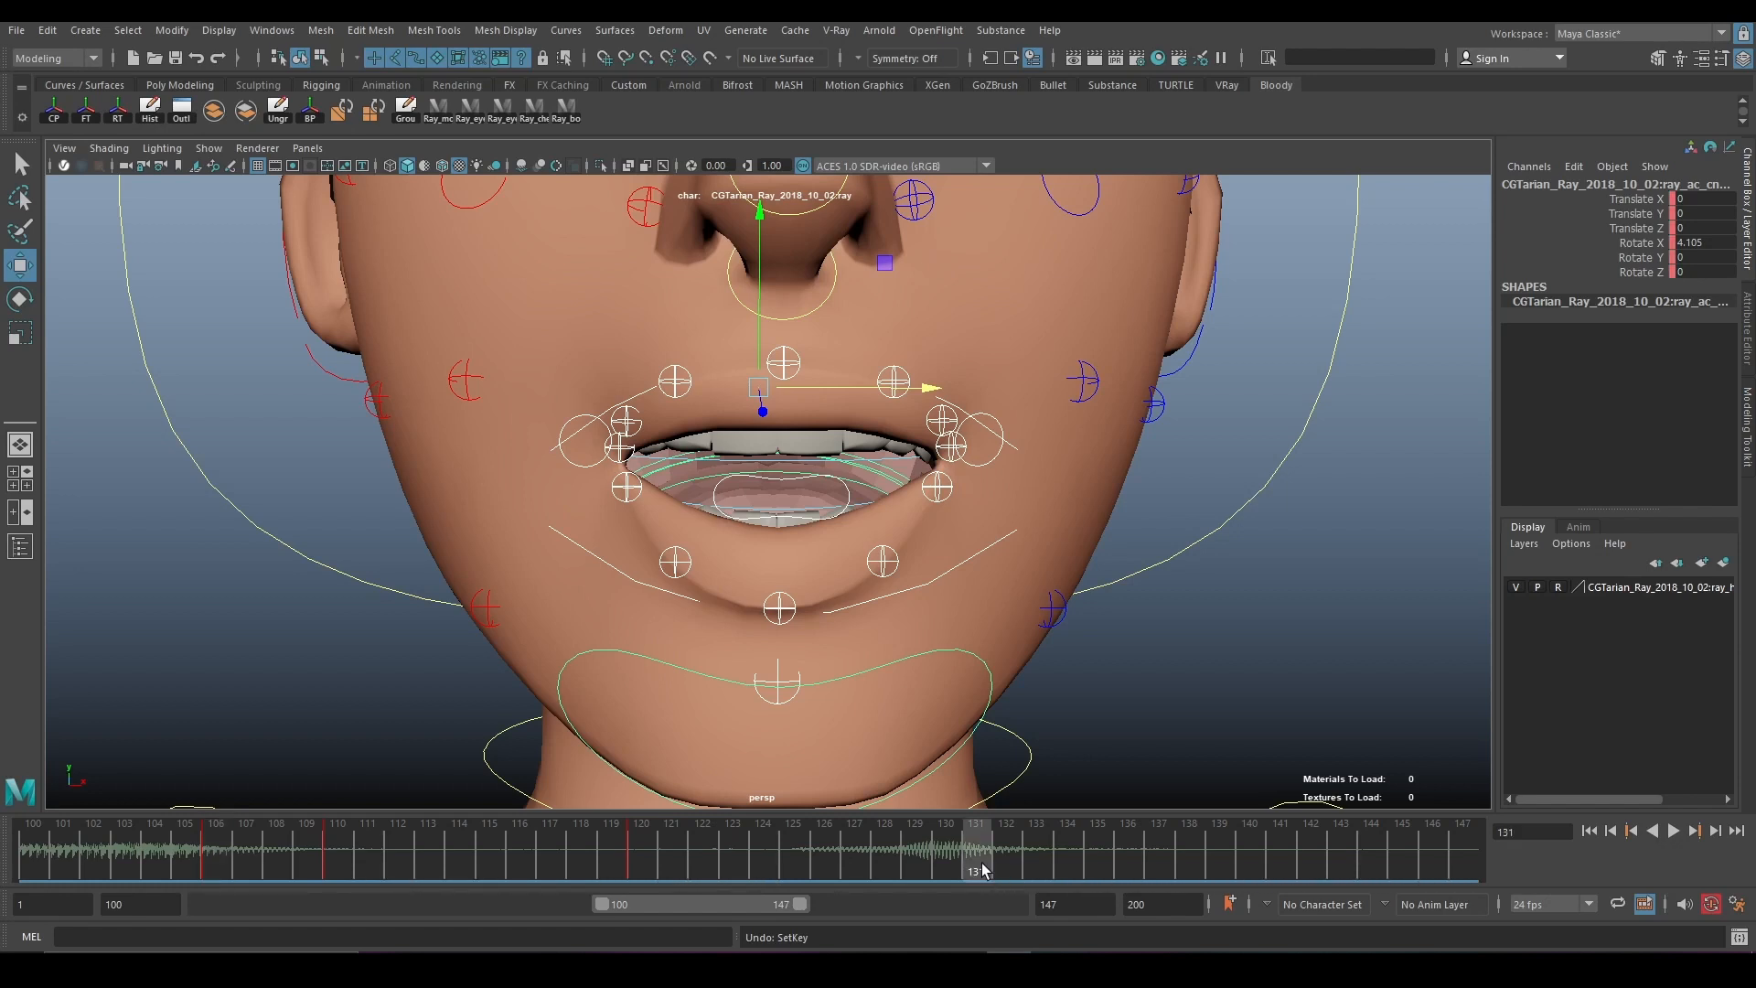
drag(983, 869, 825, 864)
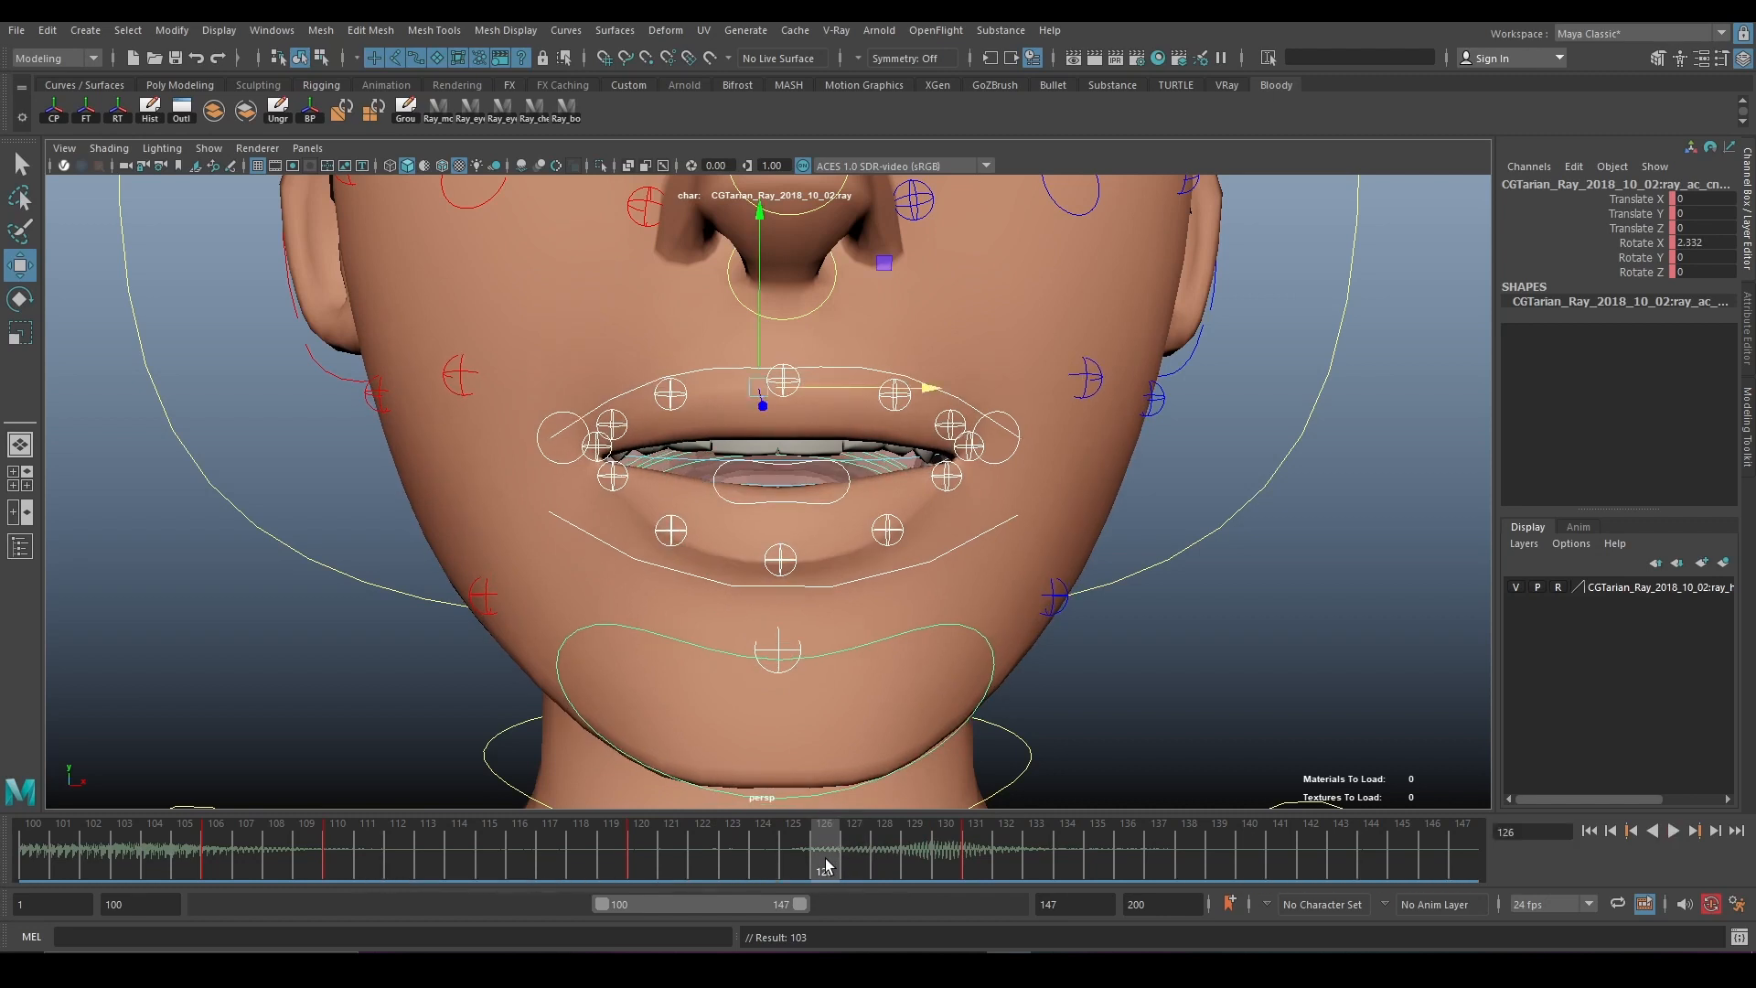
Extend the playback range back to frame 30, copy the wide teeth-showing pose from frame 40 to frame 125 and key it.
click(794, 862)
drag(805, 851, 821, 852)
drag(598, 909, 541, 905)
drag(393, 851, 63, 845)
drag(539, 909, 396, 904)
drag(275, 851, 317, 905)
drag(219, 850, 149, 864)
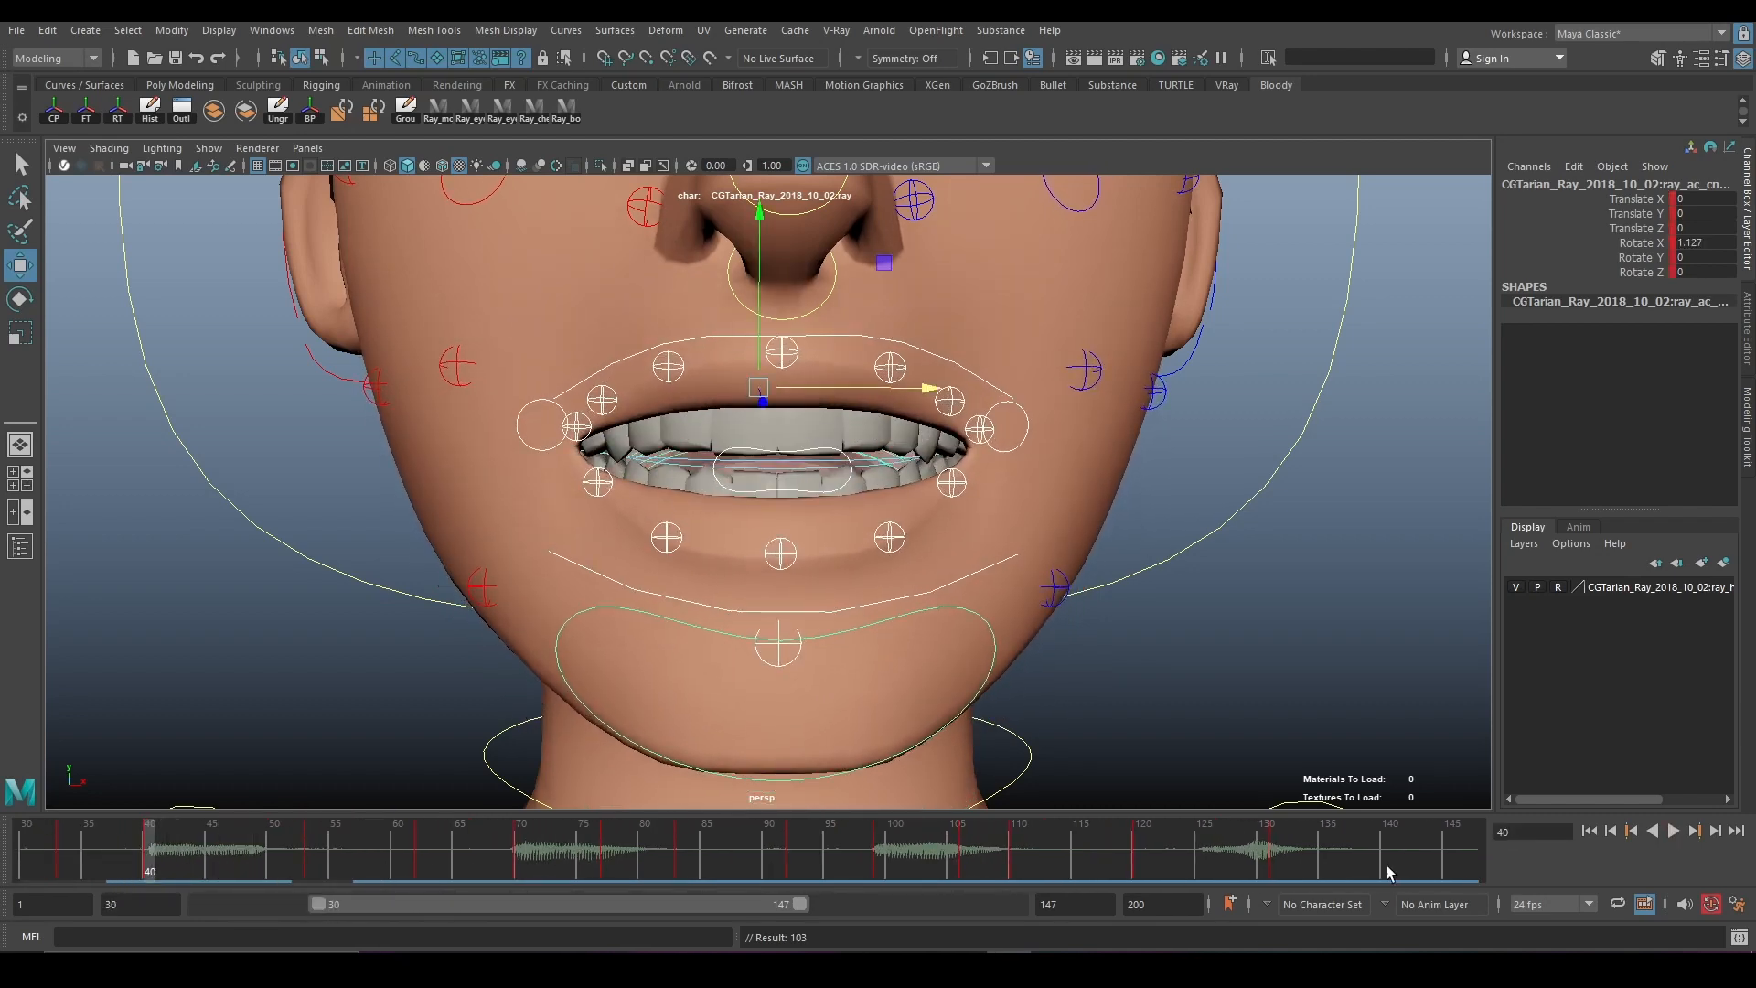
middle_click(1205, 865)
key(s)
Close the mouth at frame 134 by setting all Translate and Rotate channels of the selected mouth controls to 0.
drag(1194, 864, 1312, 864)
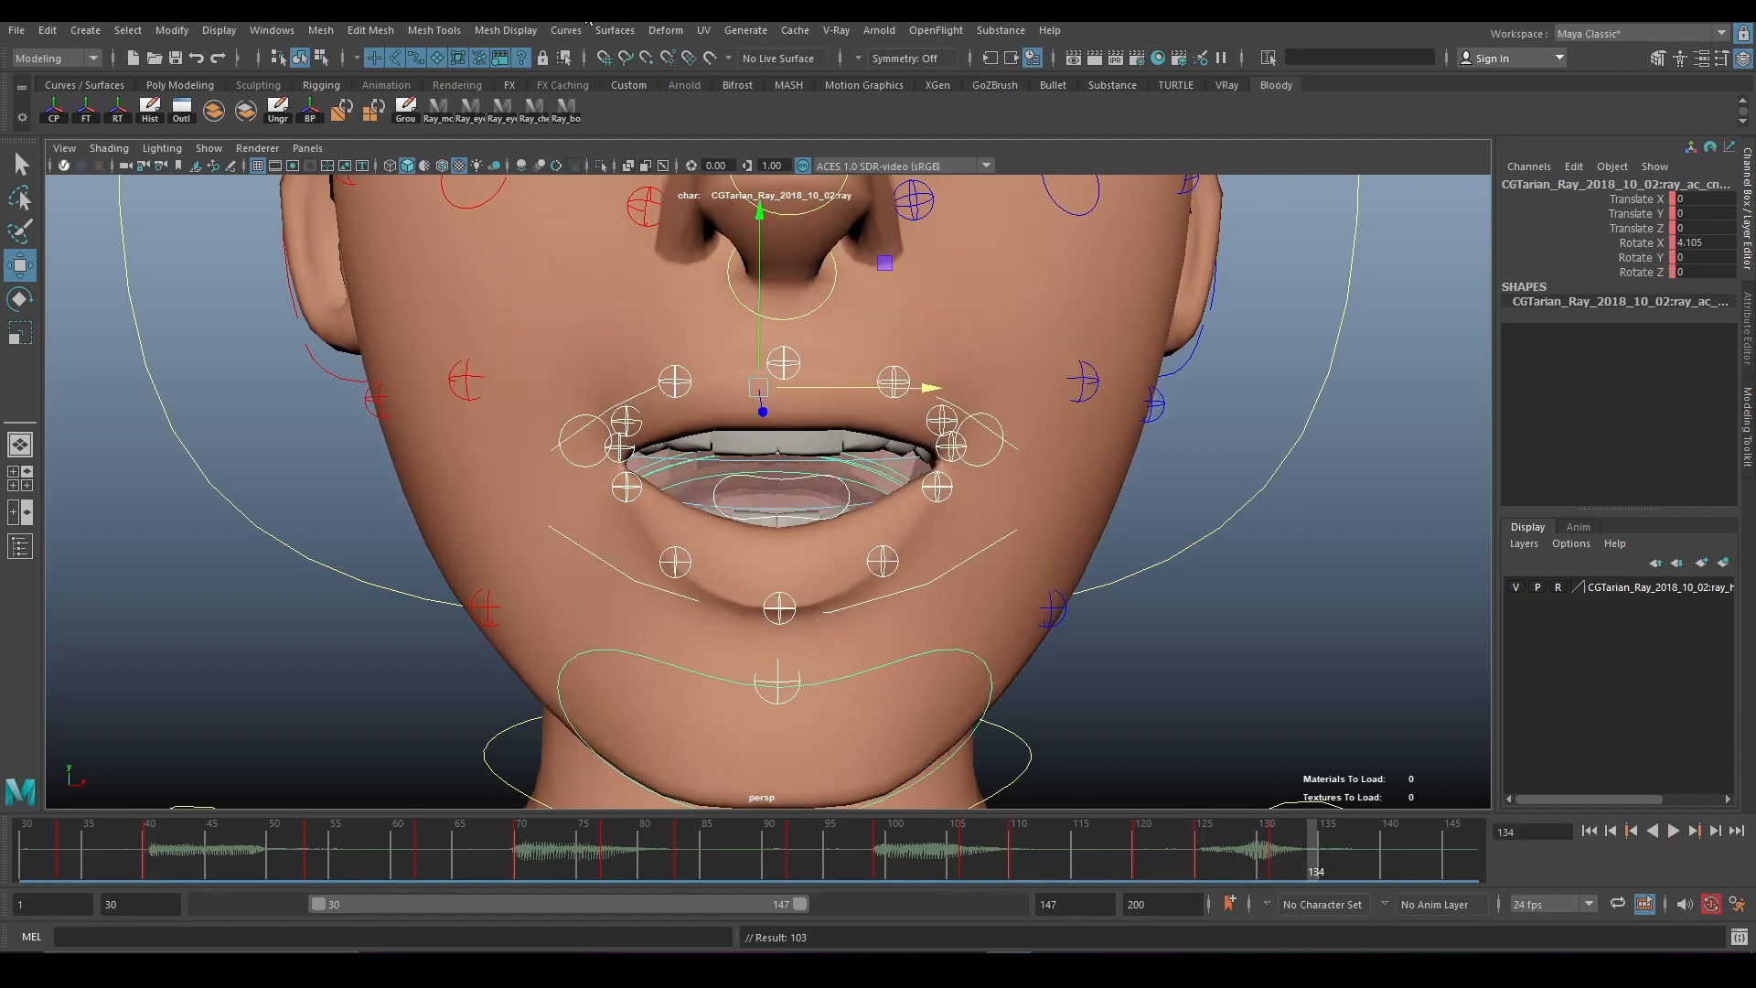
drag(1691, 205, 1698, 293)
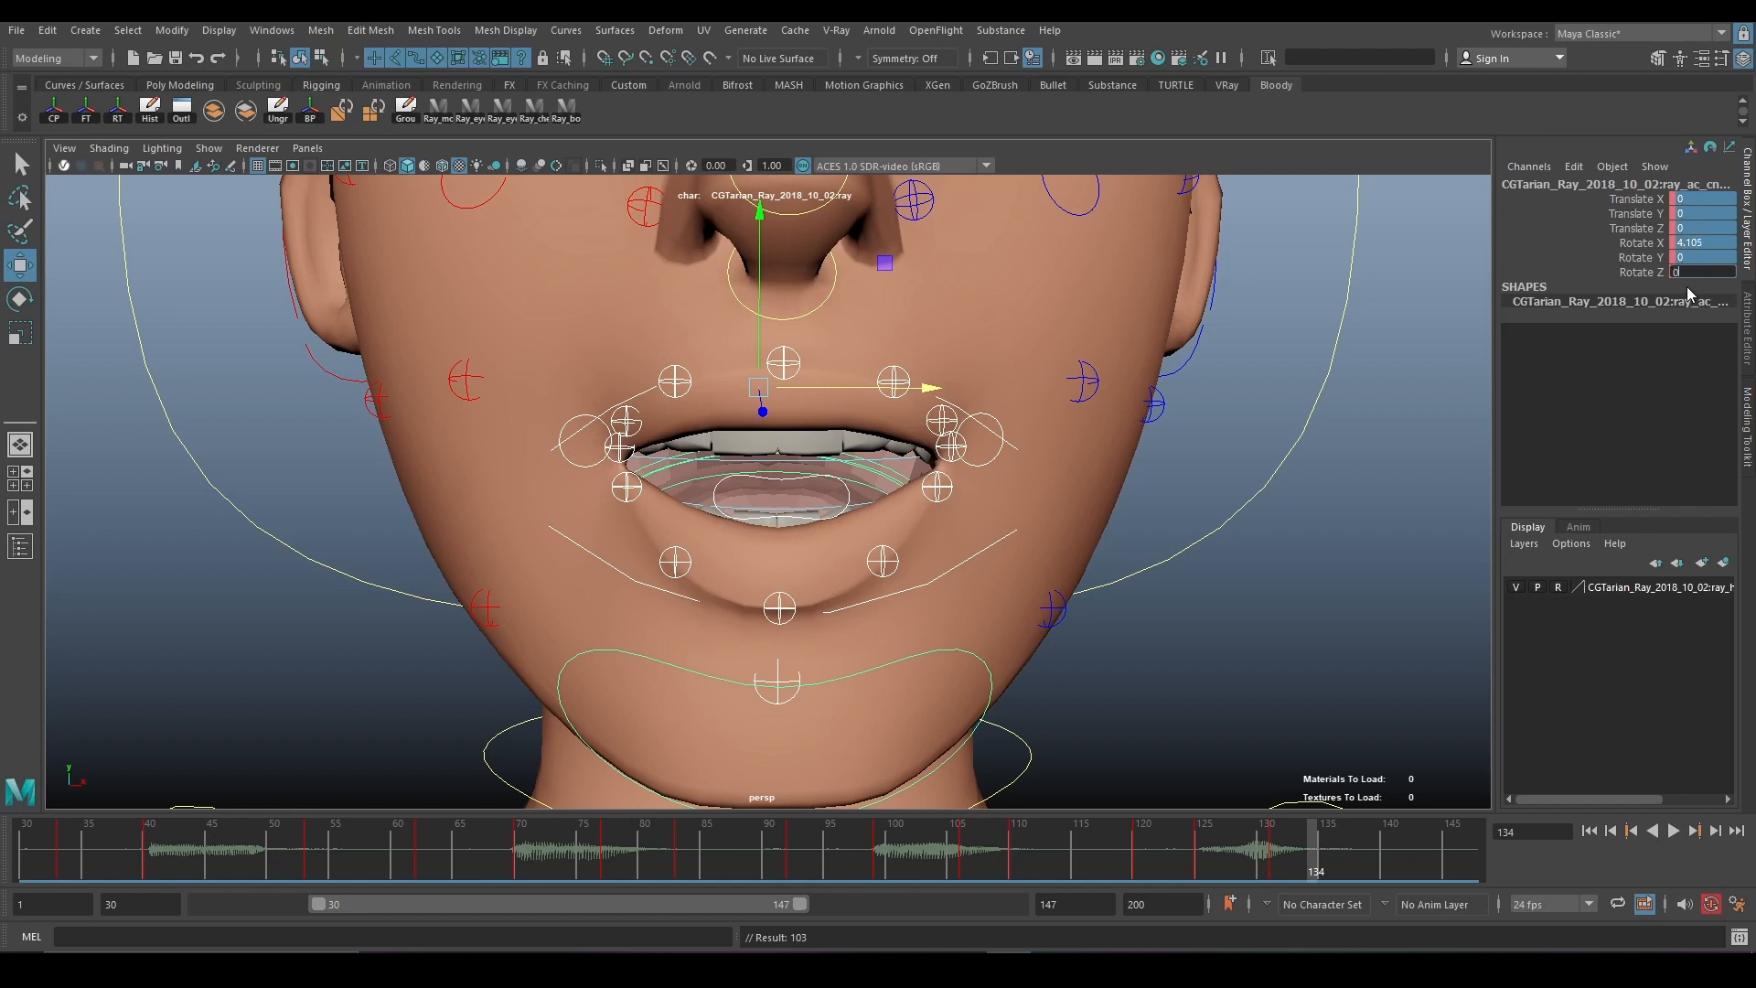
key(Return)
Limit the playback range to frames 120–147 and play the new mouth motion from frame 120.
drag(334, 908, 677, 901)
drag(137, 843, 0, 852)
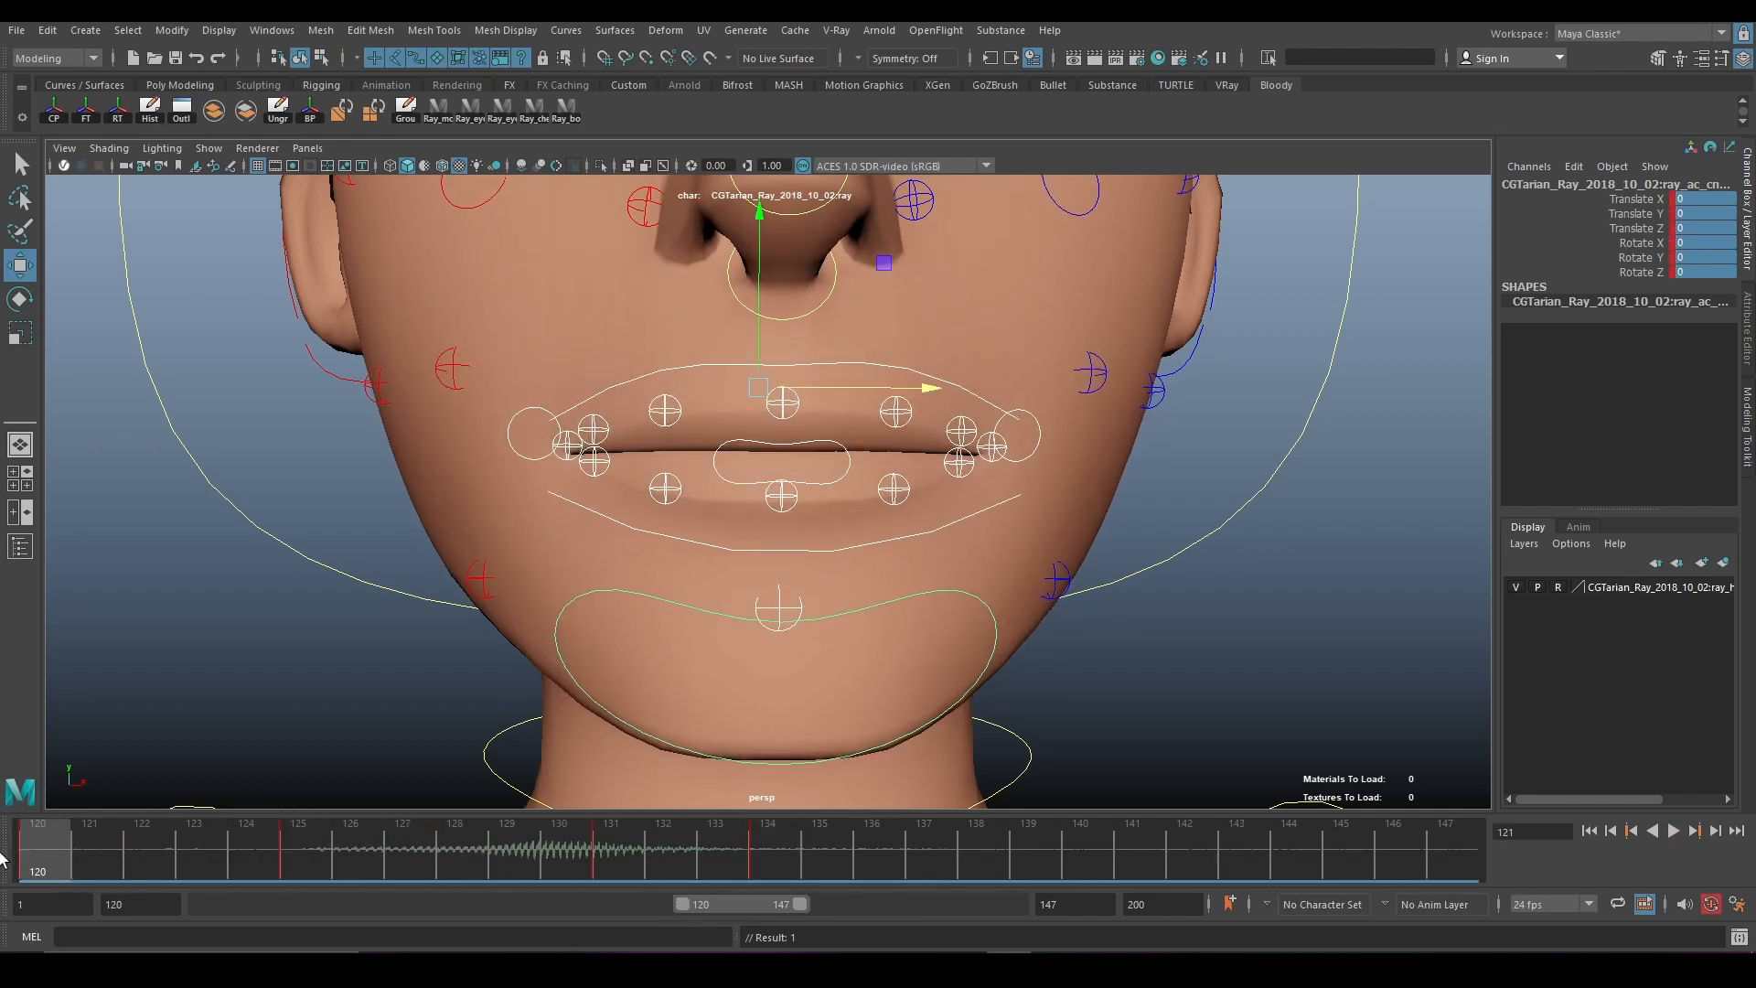
click(1673, 831)
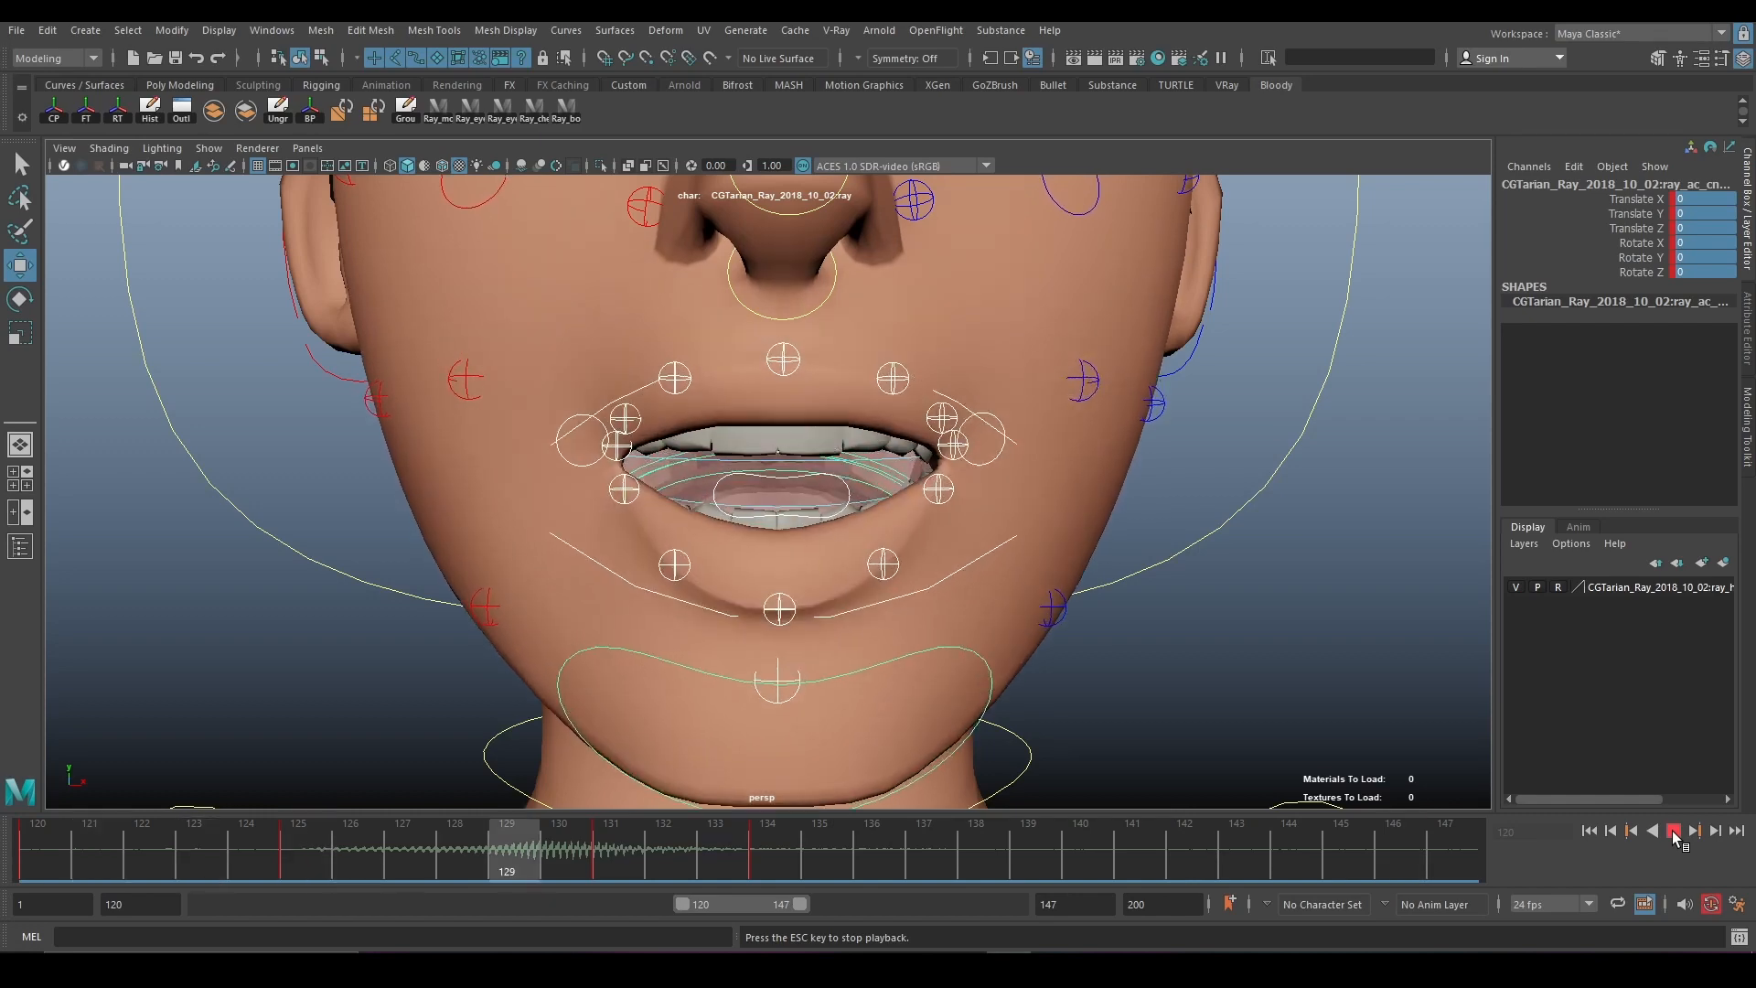
key(Escape)
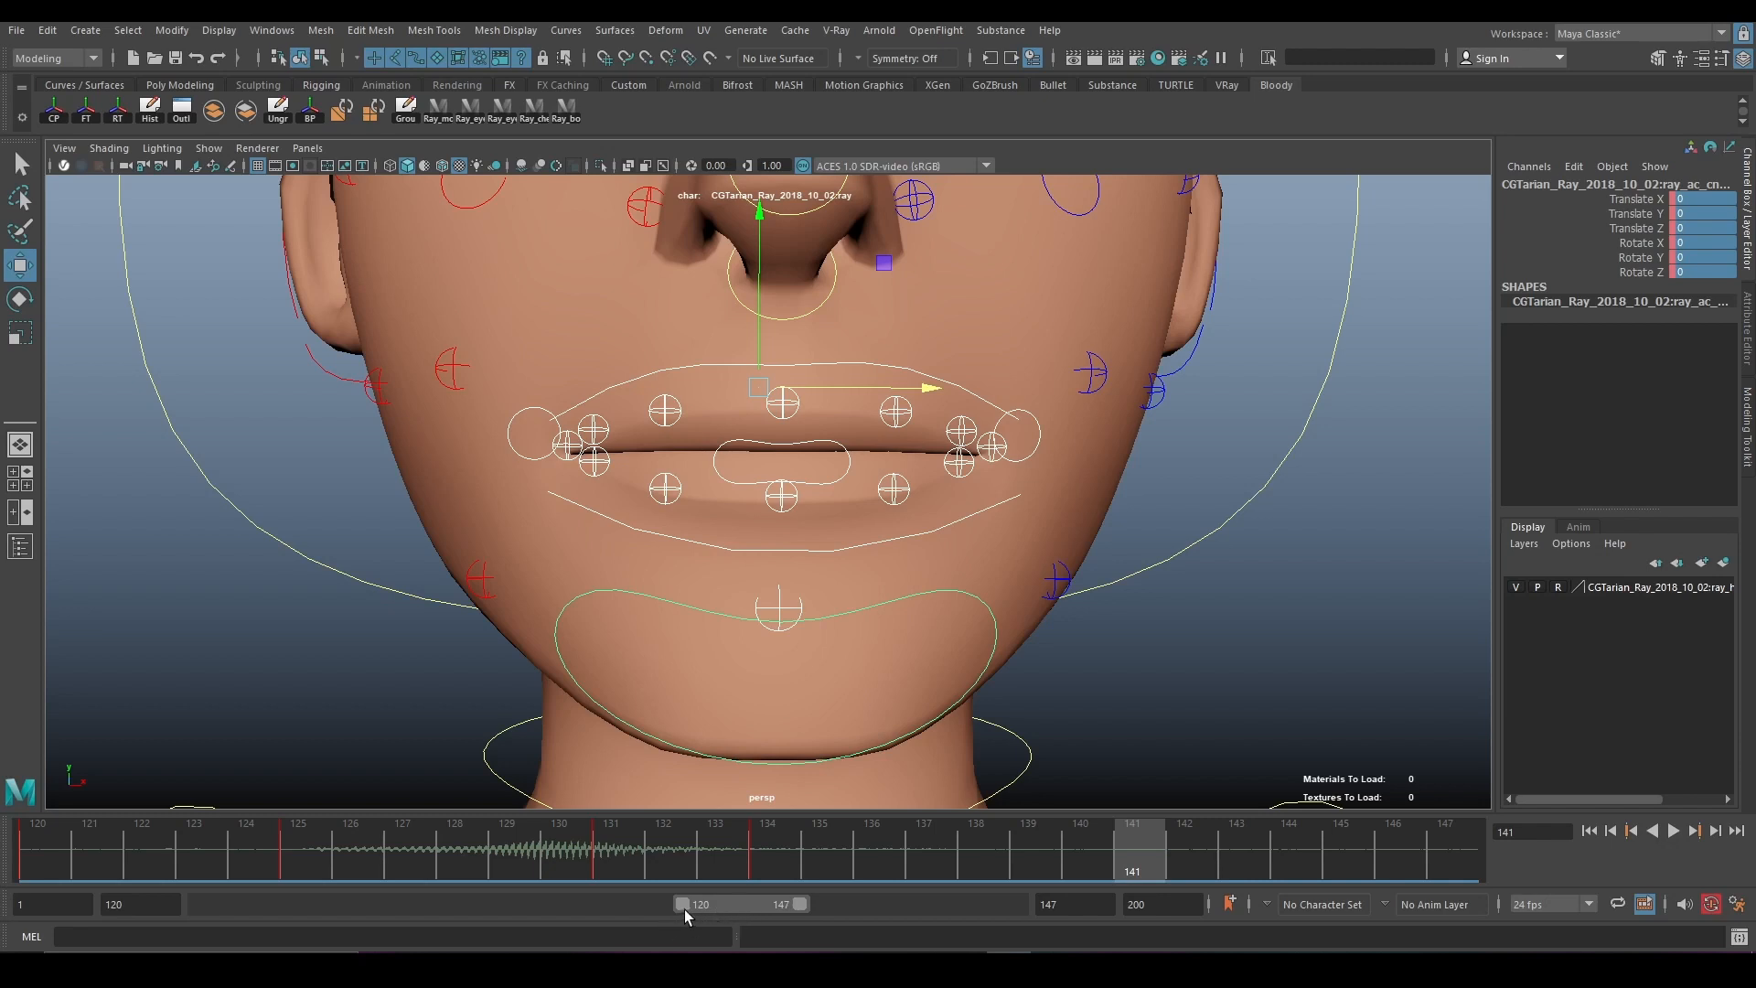
Set the playback range to frames 1–144 and return to frame 1.
drag(684, 909, 618, 908)
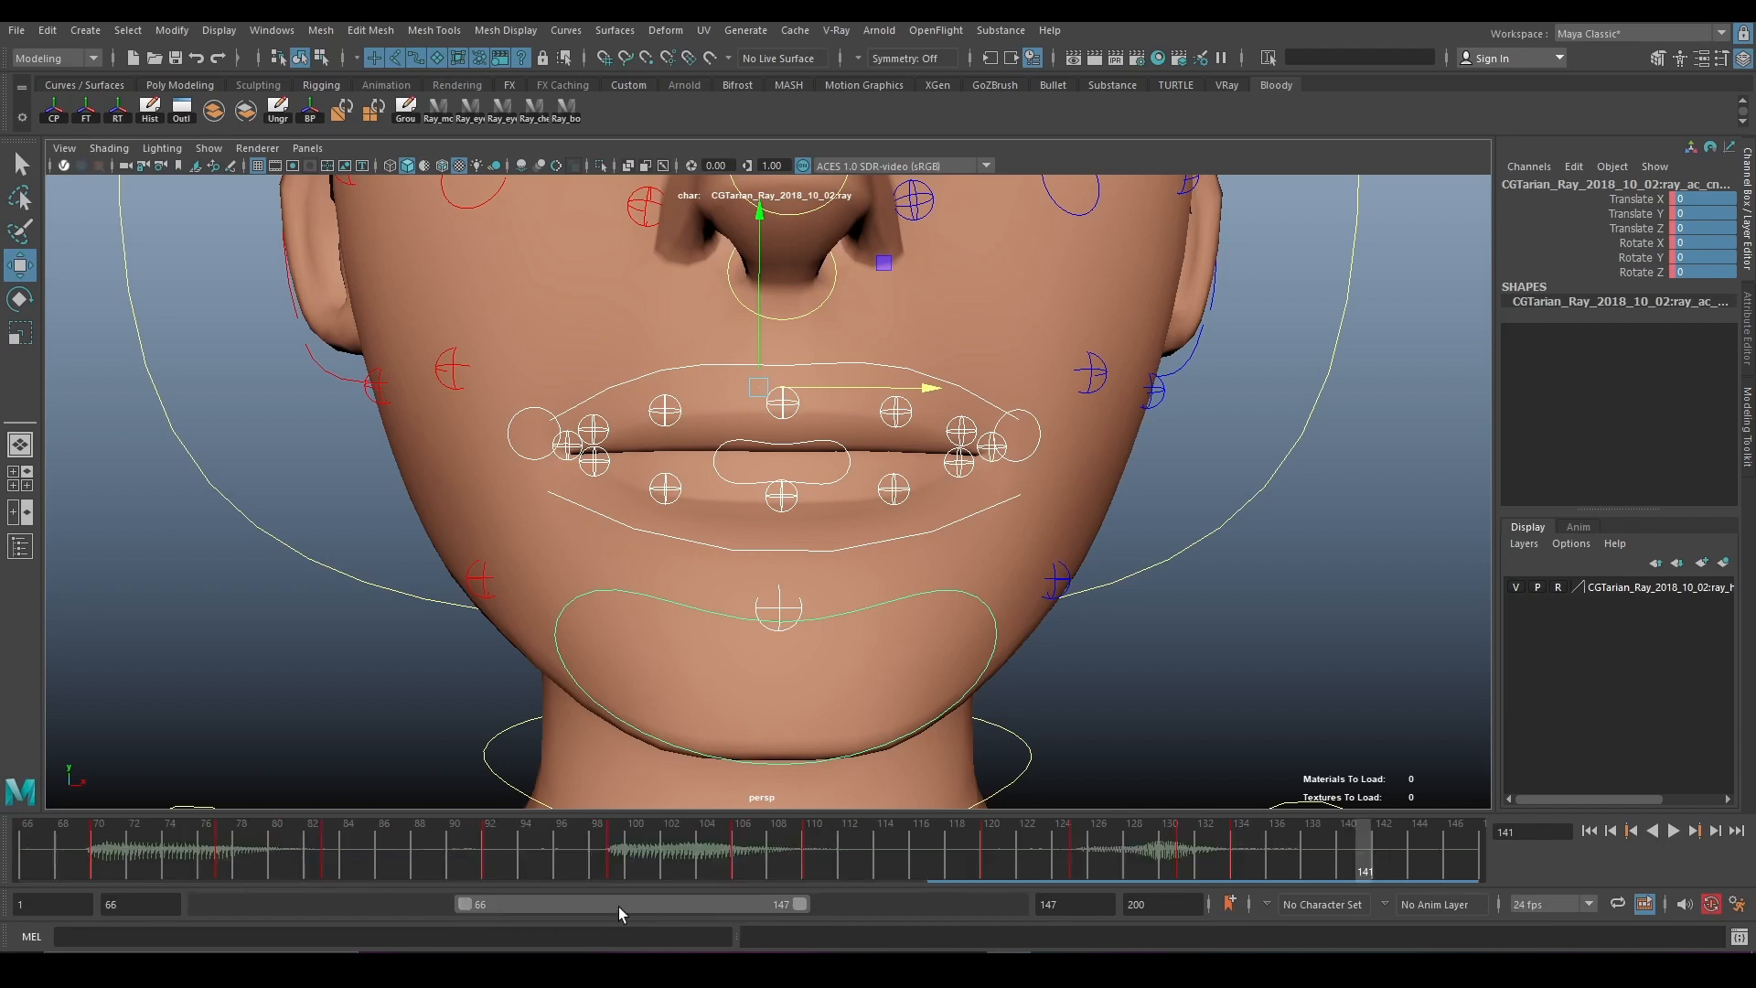
drag(462, 907, 118, 913)
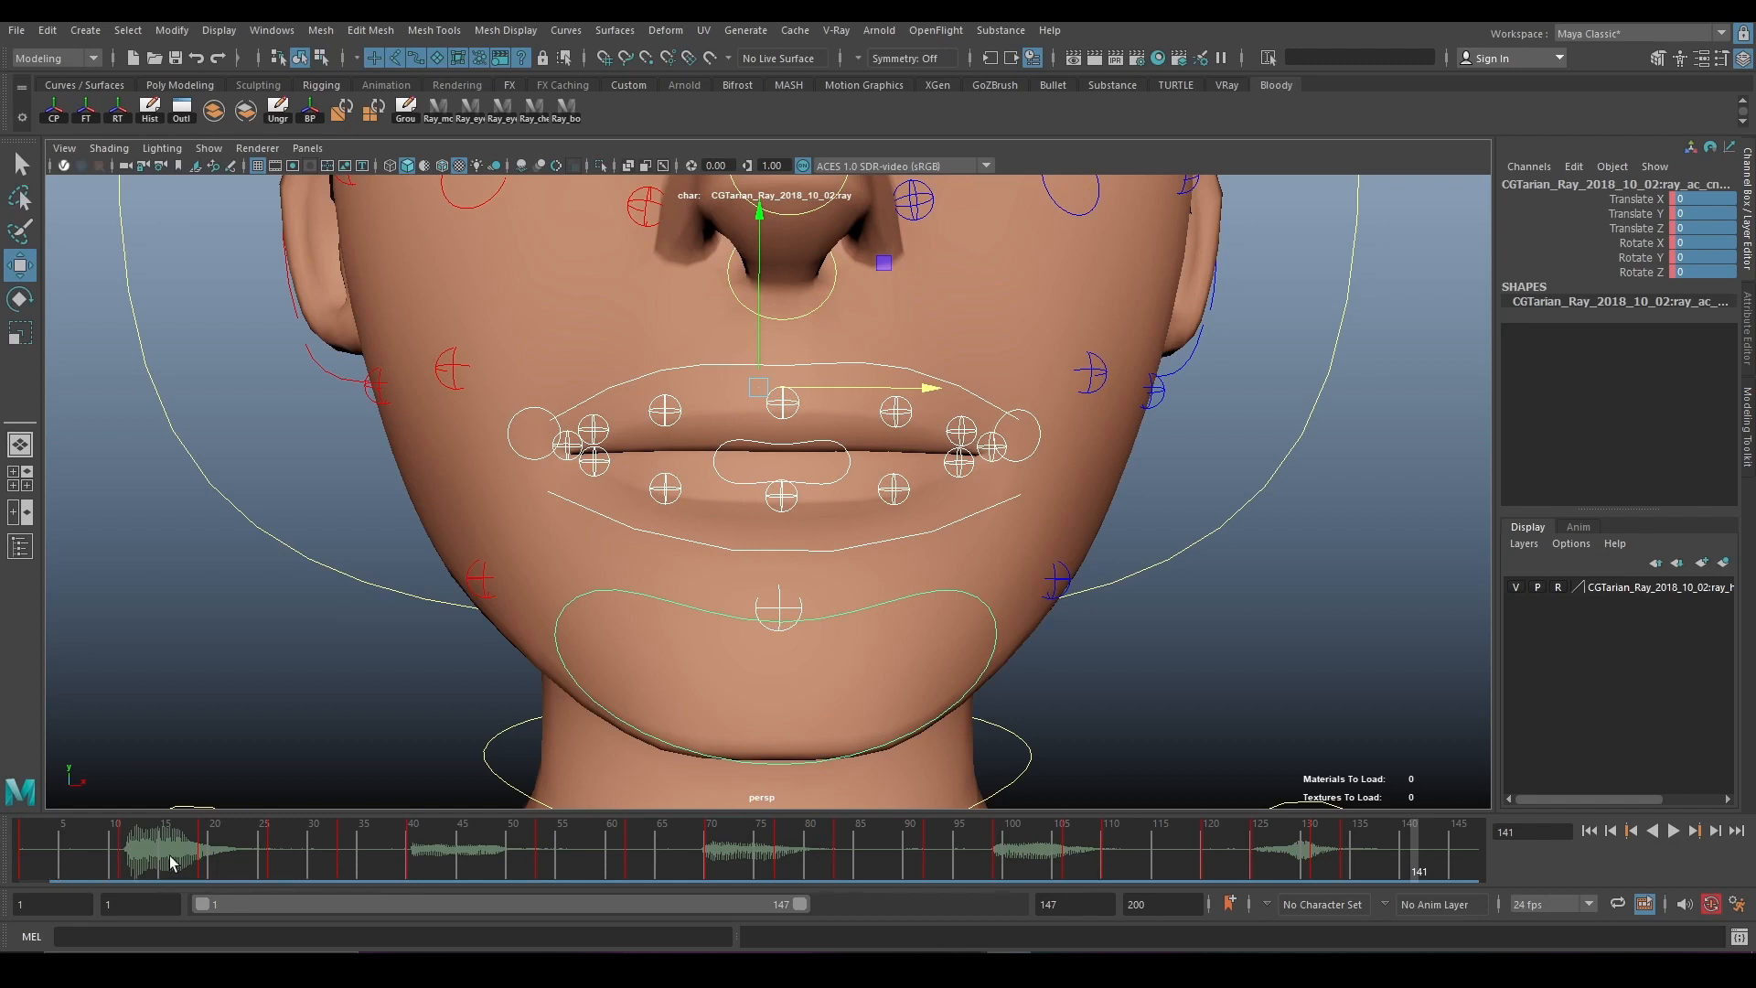
click(25, 838)
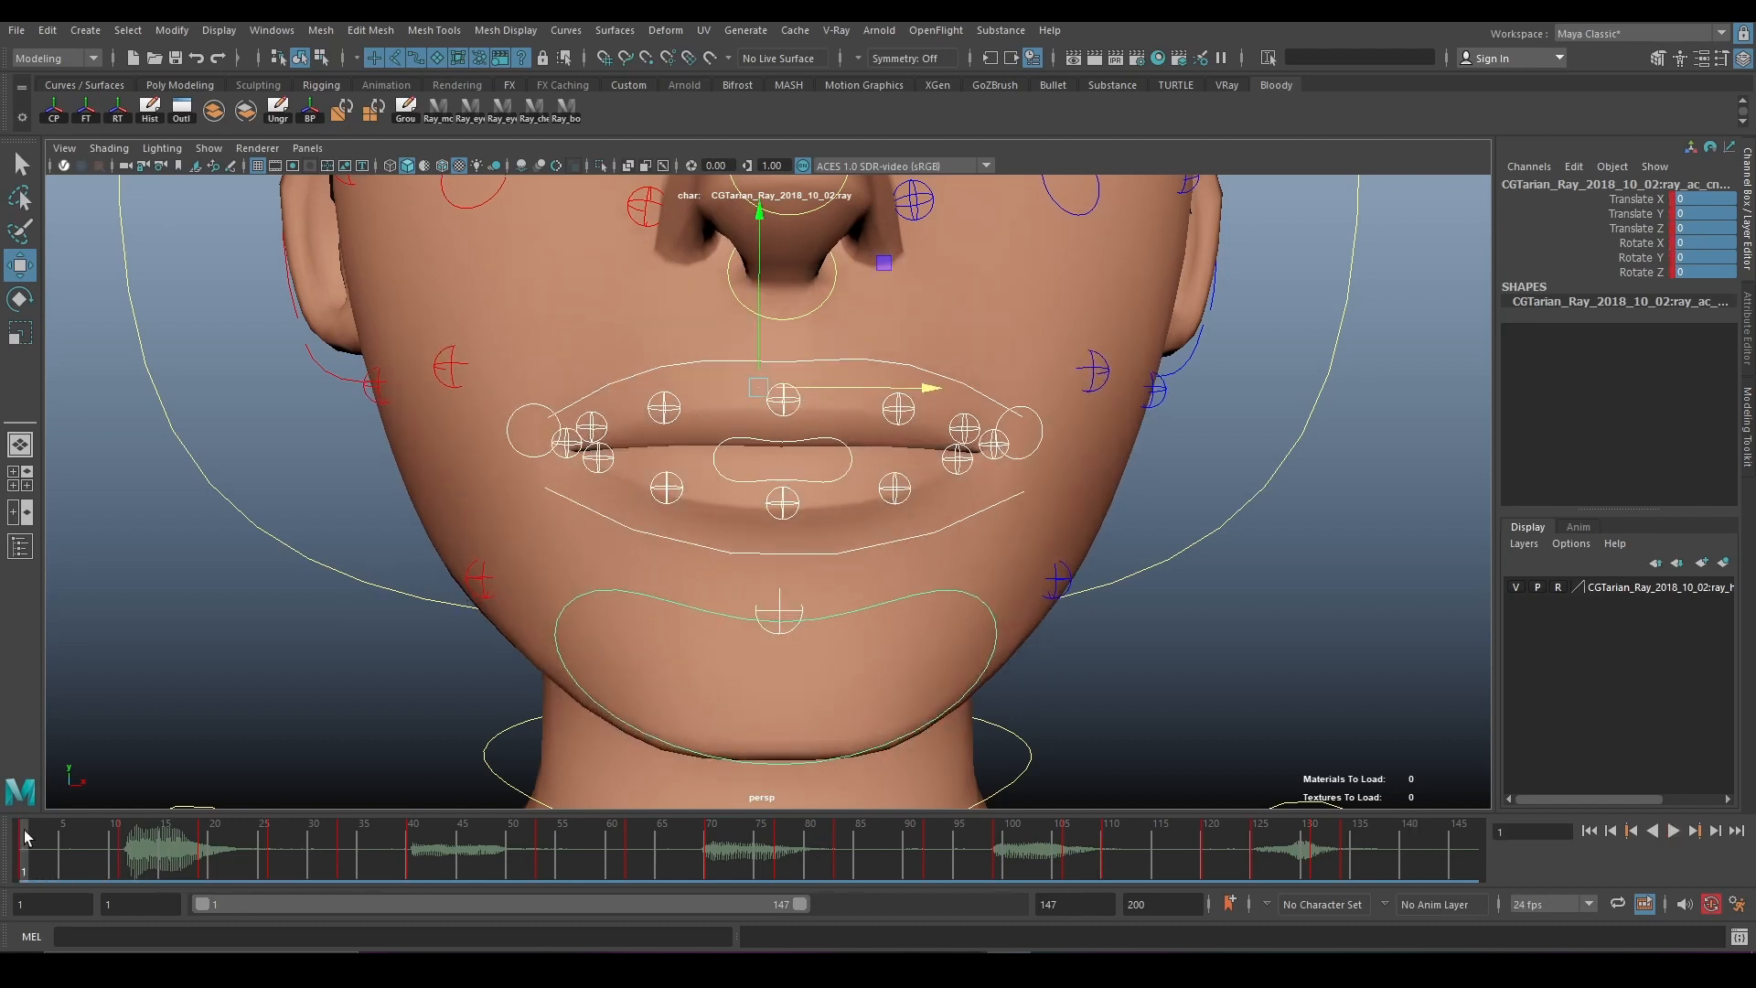
drag(801, 907, 753, 915)
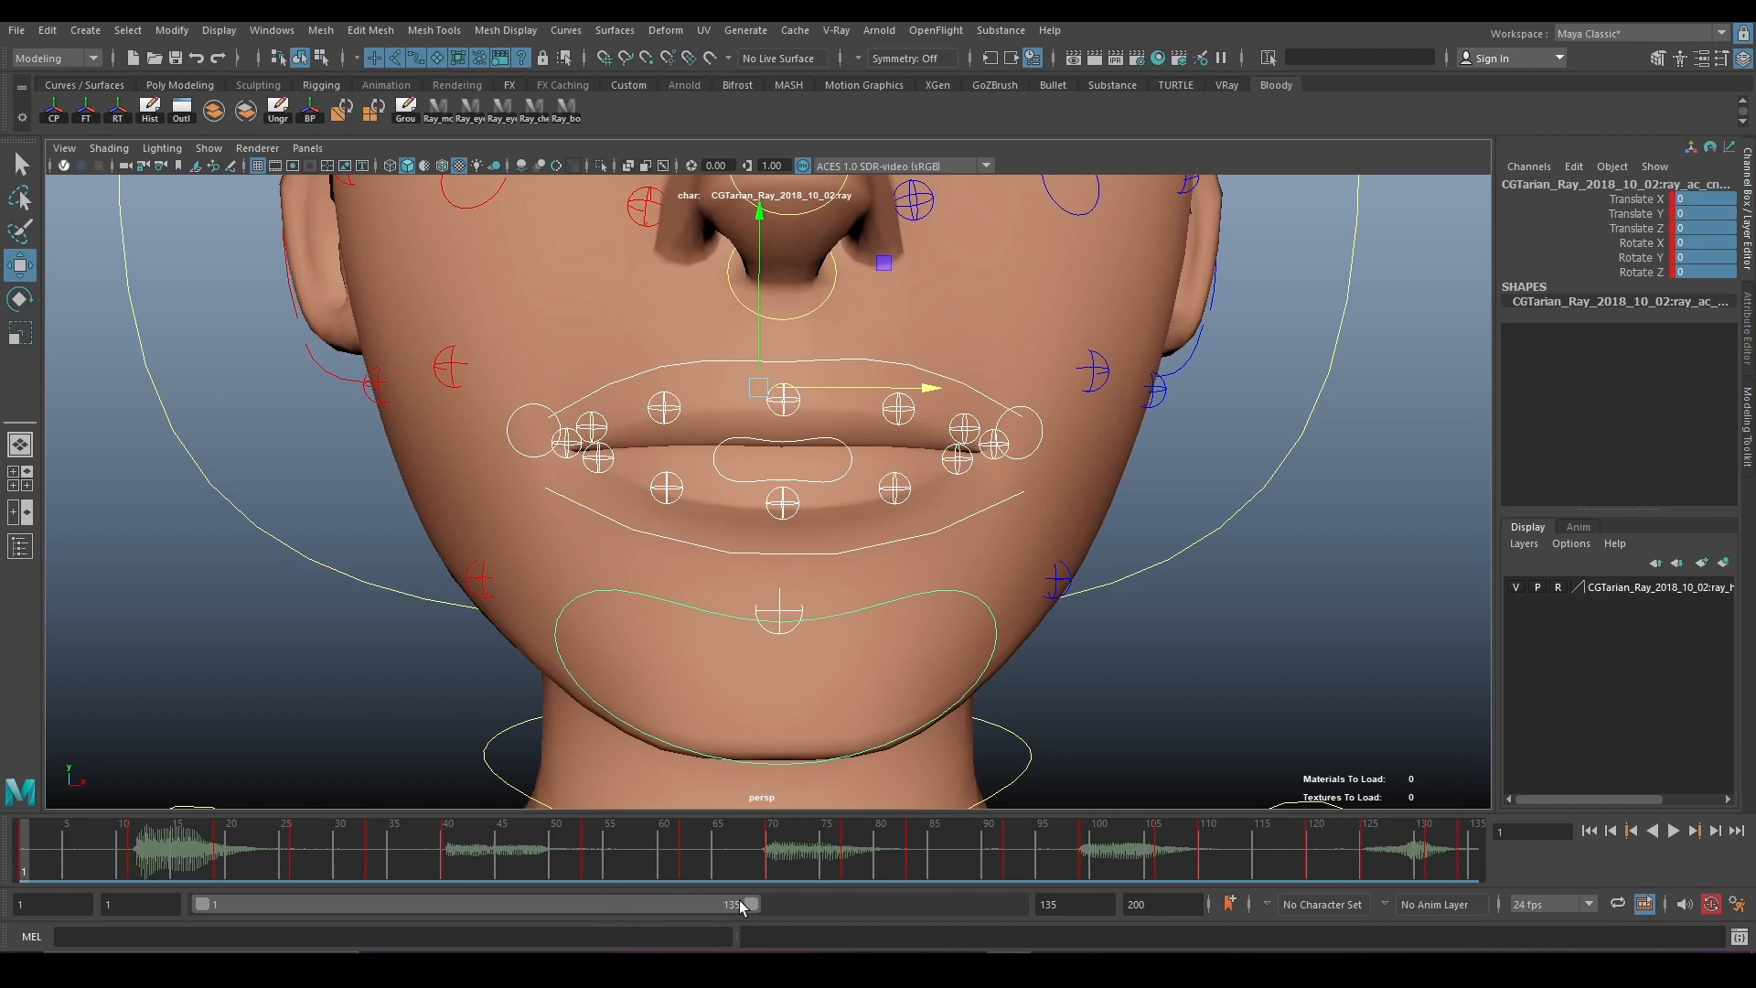
mouse_move(755, 904)
mouse_down()
mouse_move(817, 916)
mouse_move(789, 906)
mouse_up()
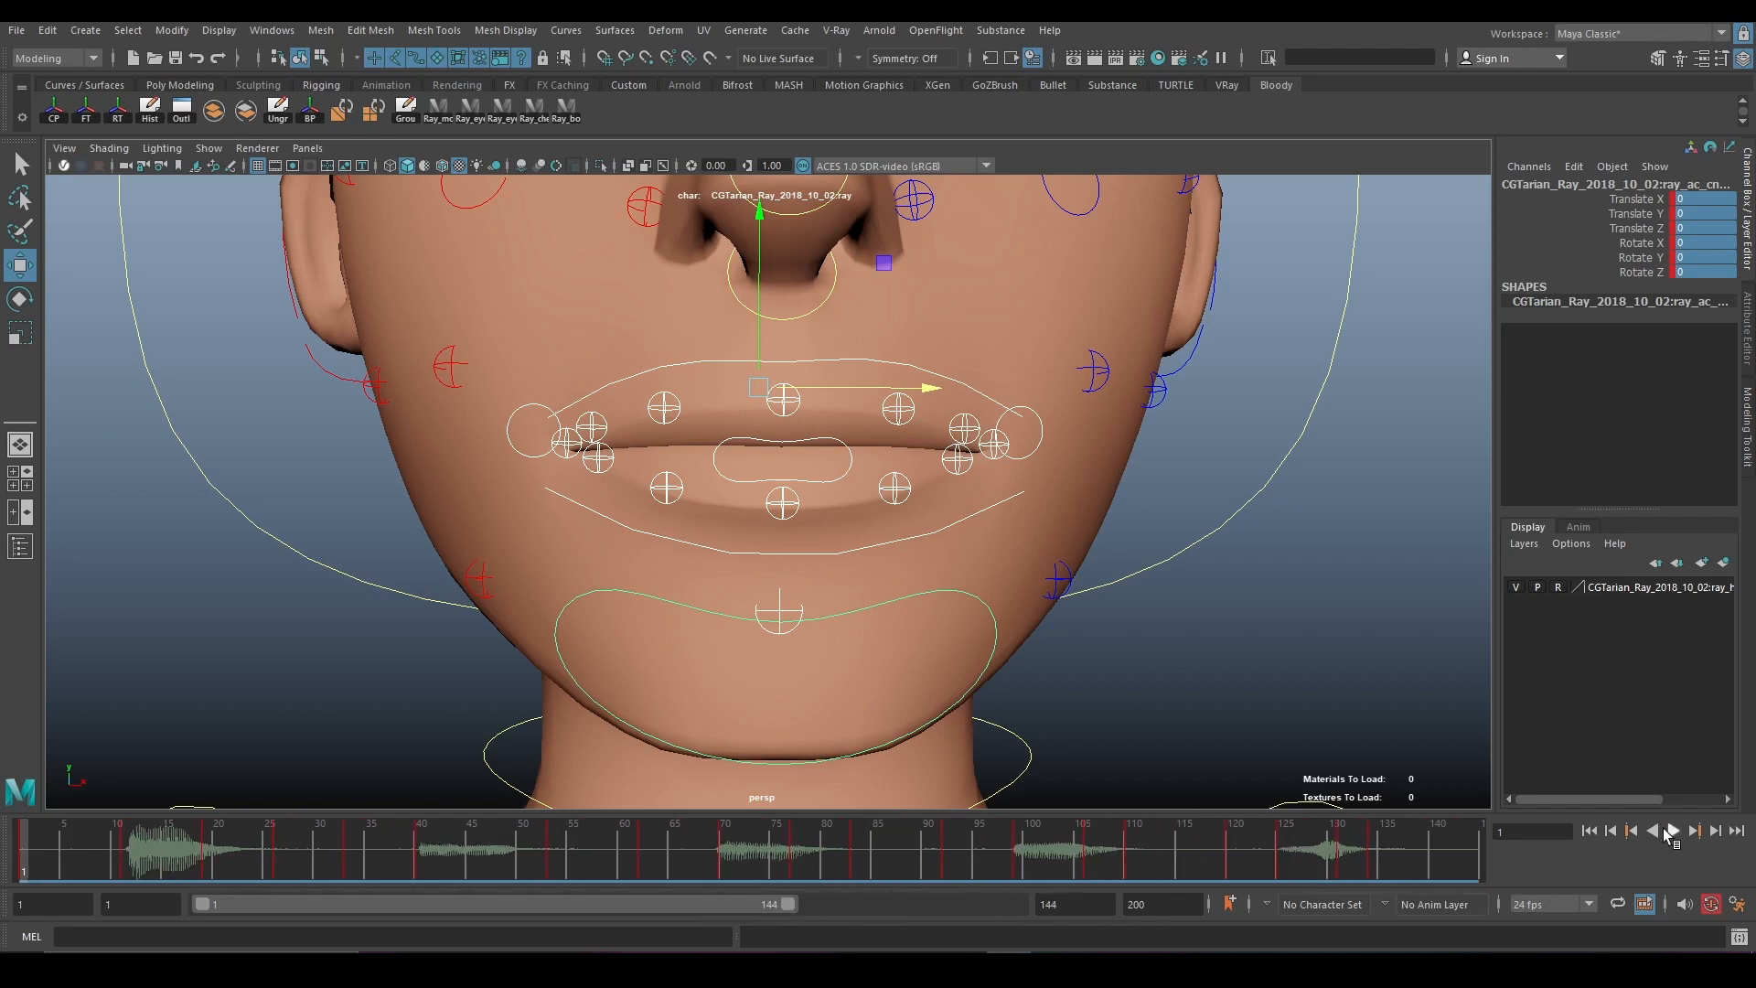
Play the lip-sync animation with the mouth controls deselected and the whole face framed, then return to frame 1.
click(1670, 834)
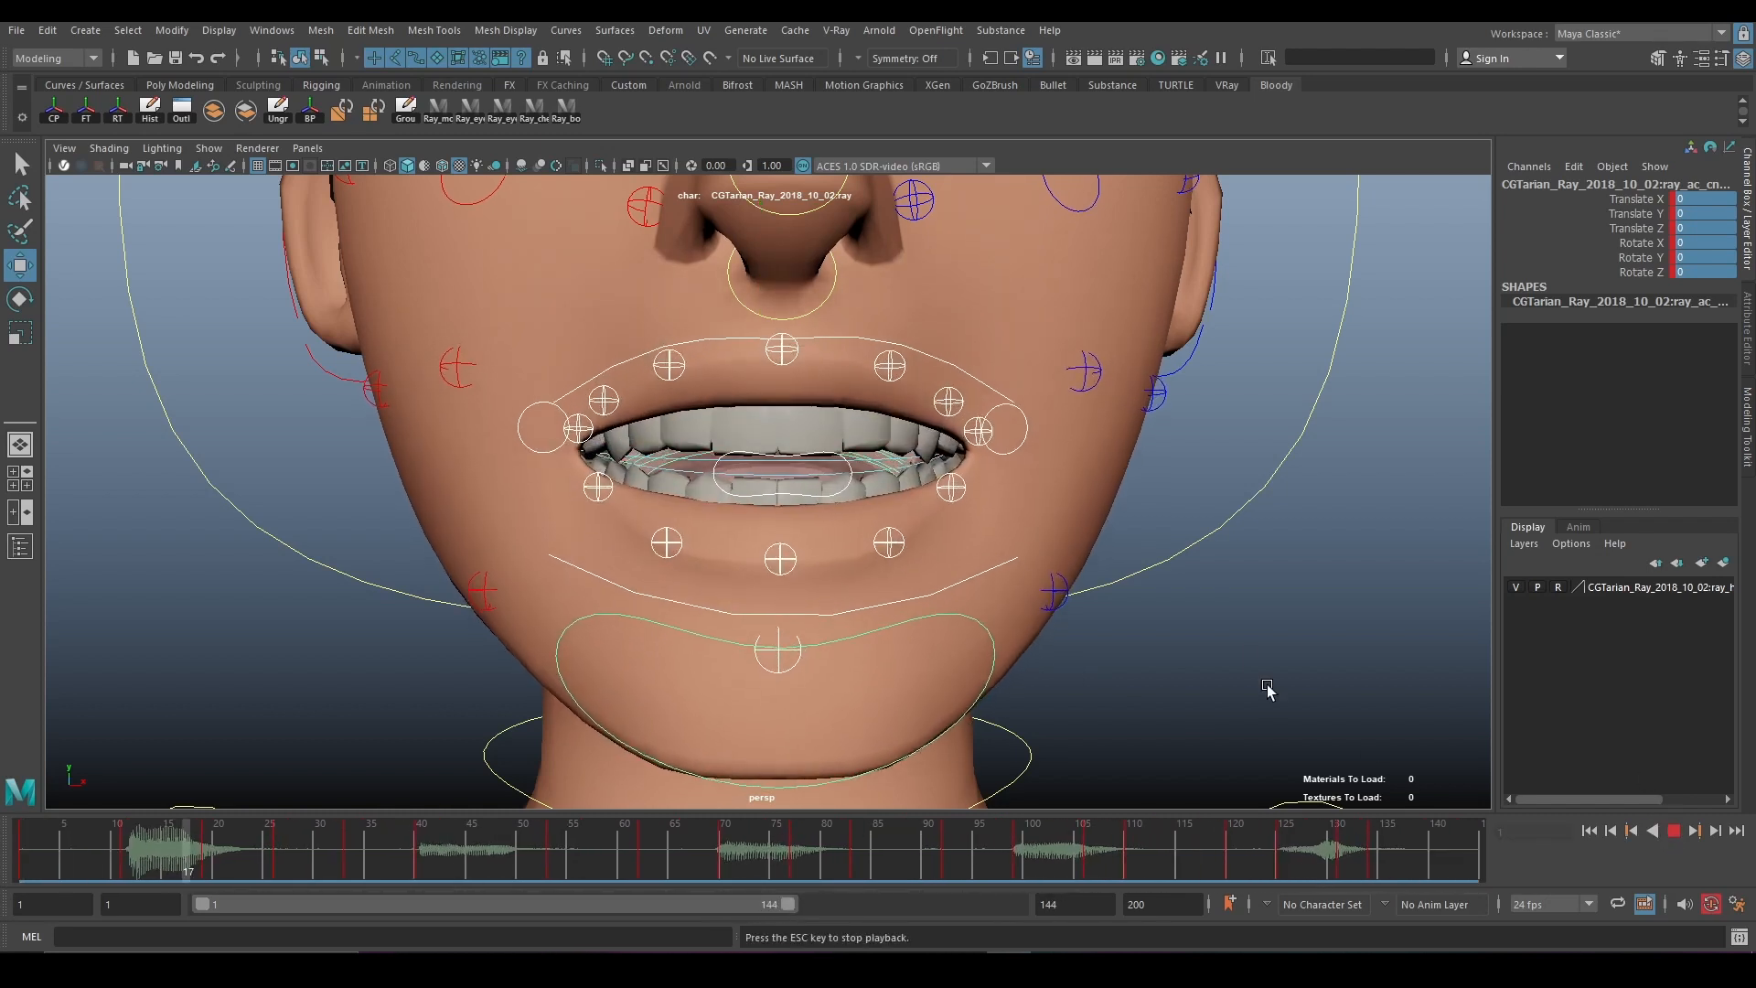
click(1233, 664)
alt+right_drag(1234, 661, 1194, 623)
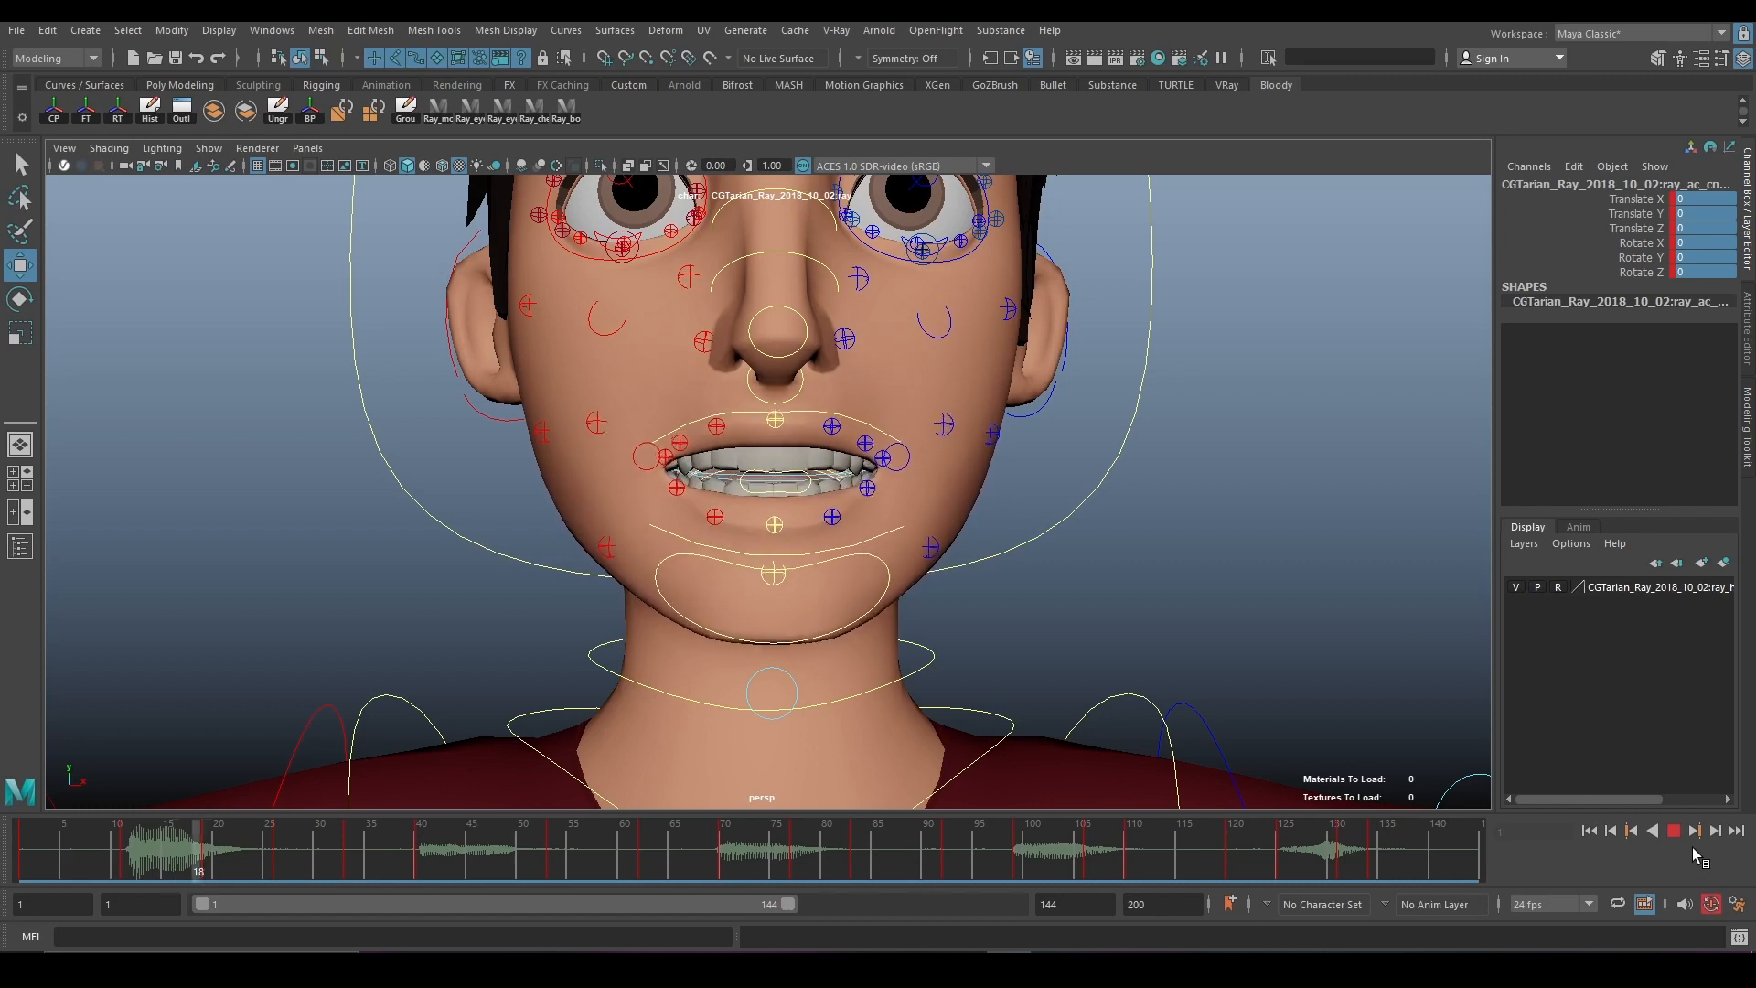
click(1673, 832)
drag(196, 850, 5, 869)
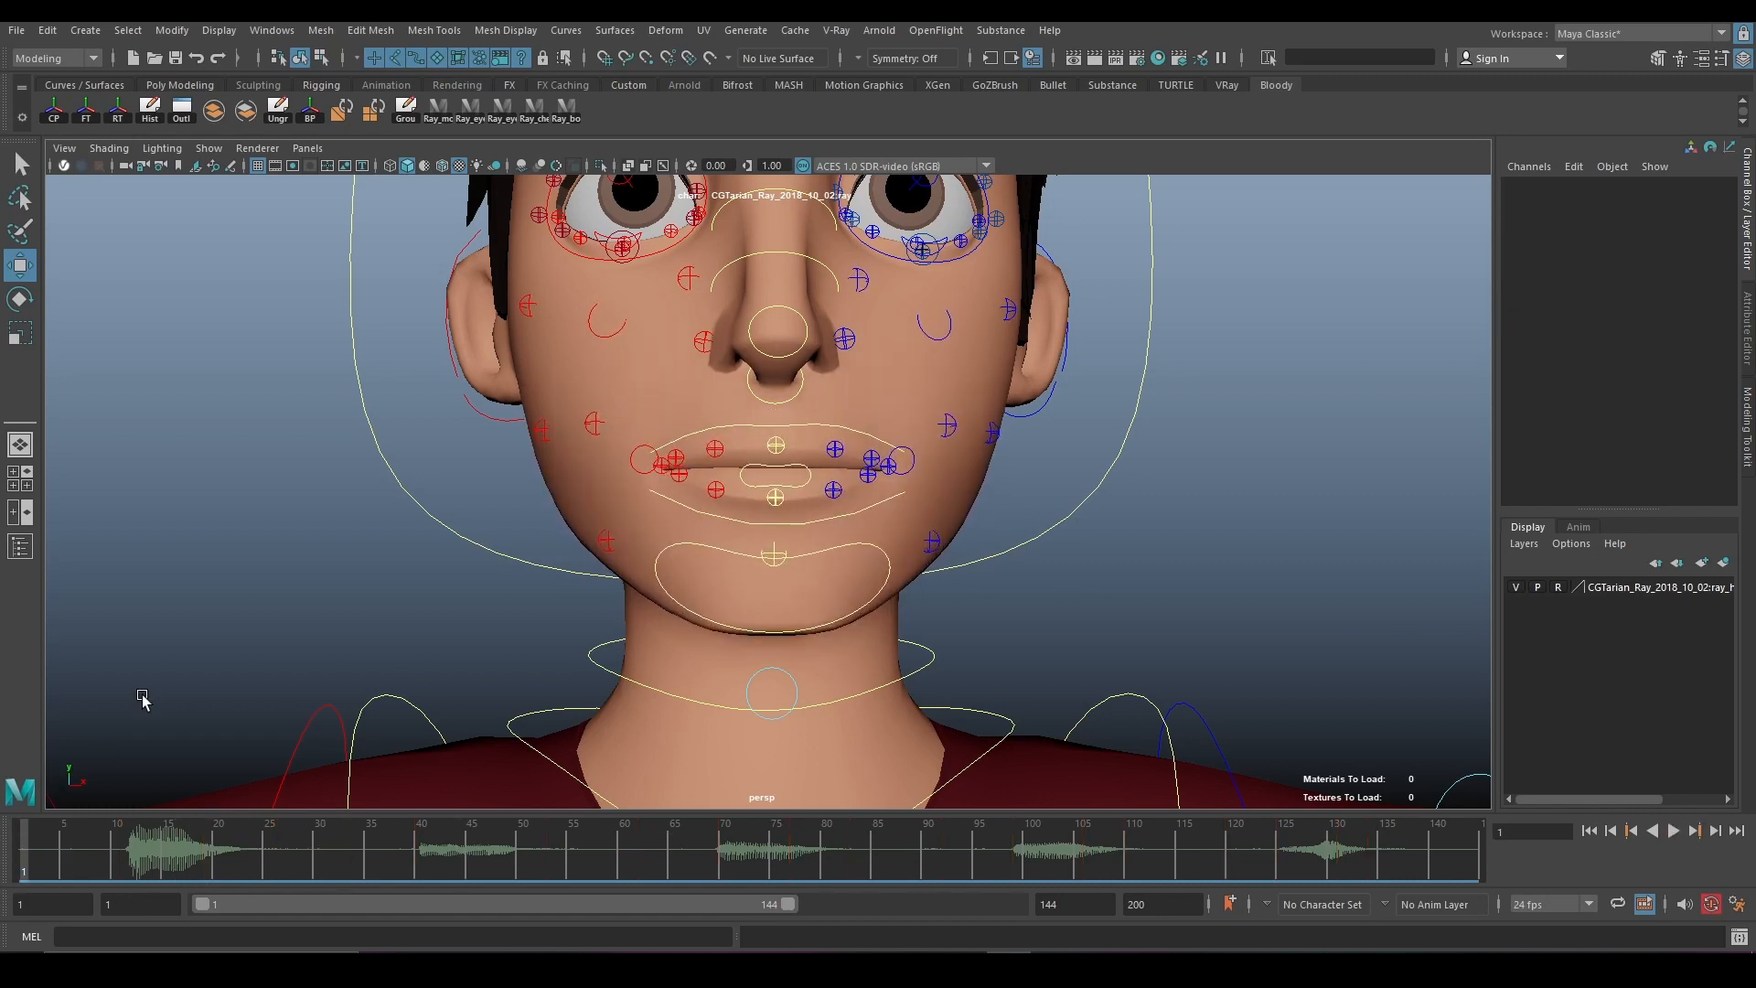